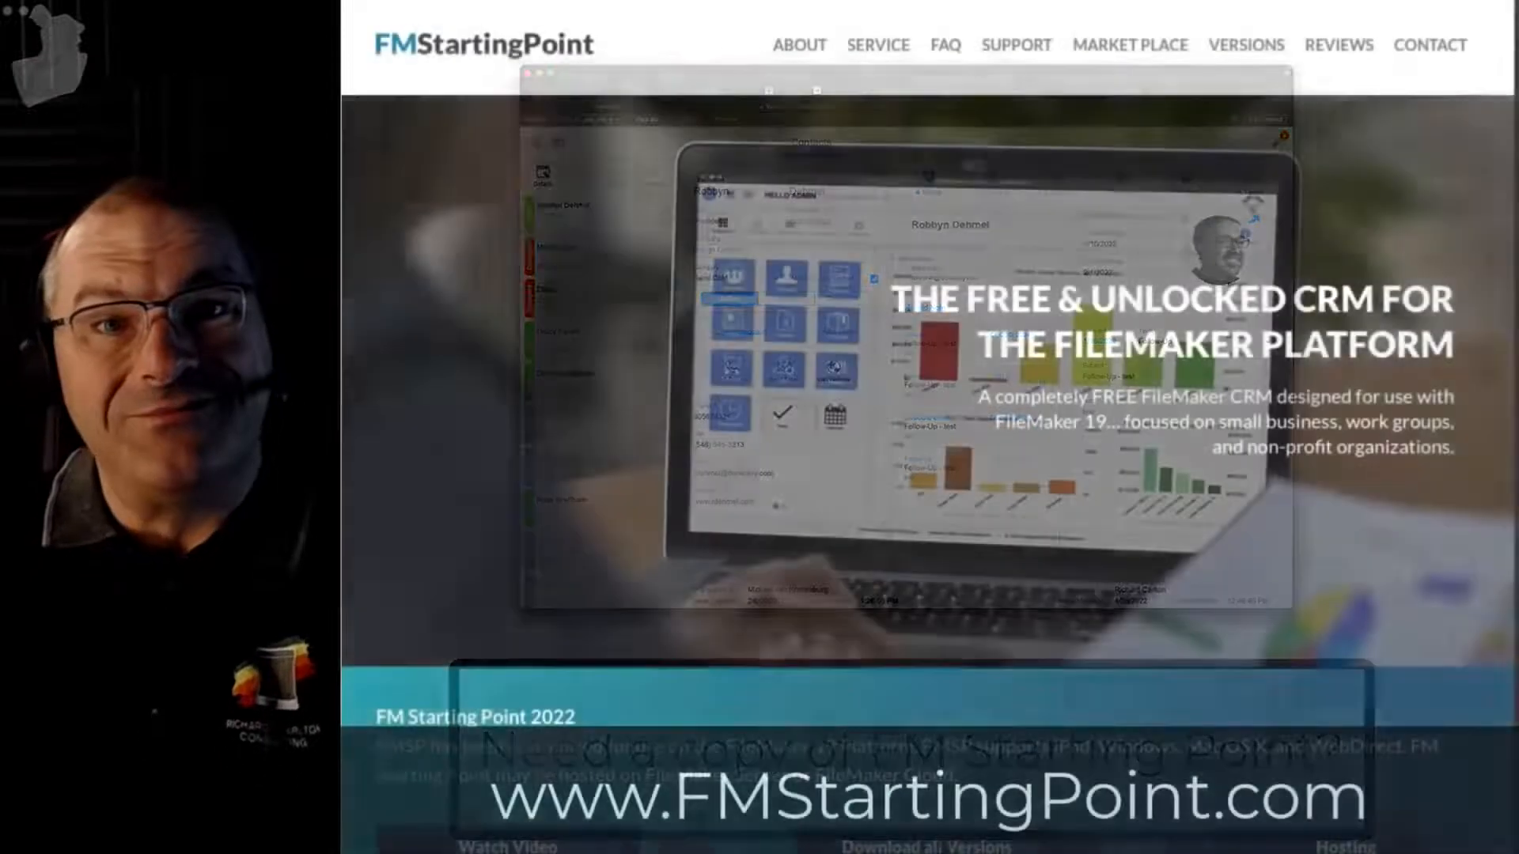
Step: Scroll down the FMStartingPoint.com home page and go to its 'Download all Versions' page
scroll(1405, 555, "down", 3)
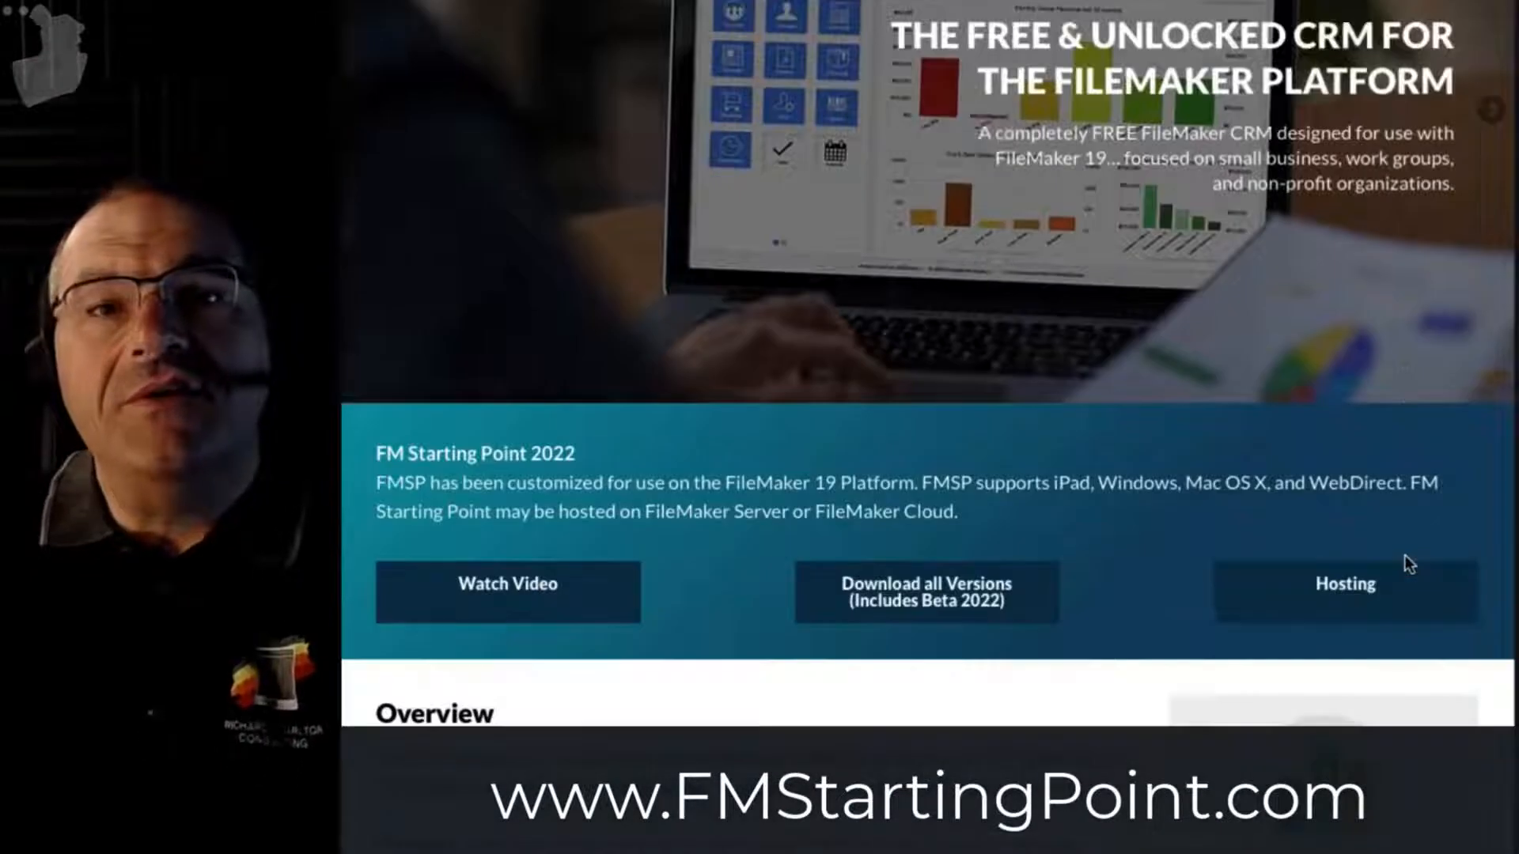
scroll(1379, 515, "down", 2)
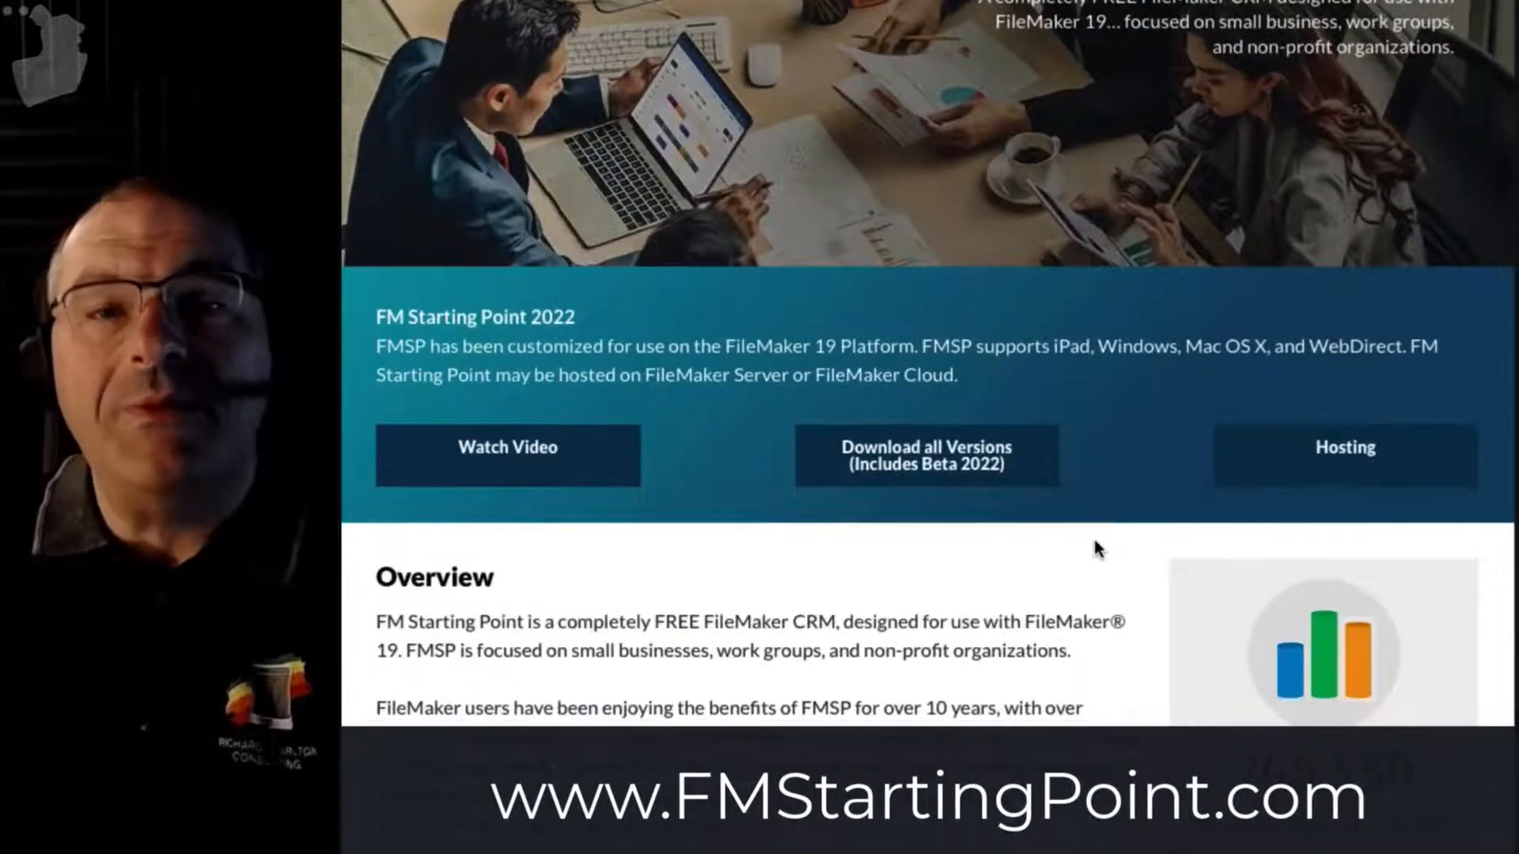
left_click(929, 452)
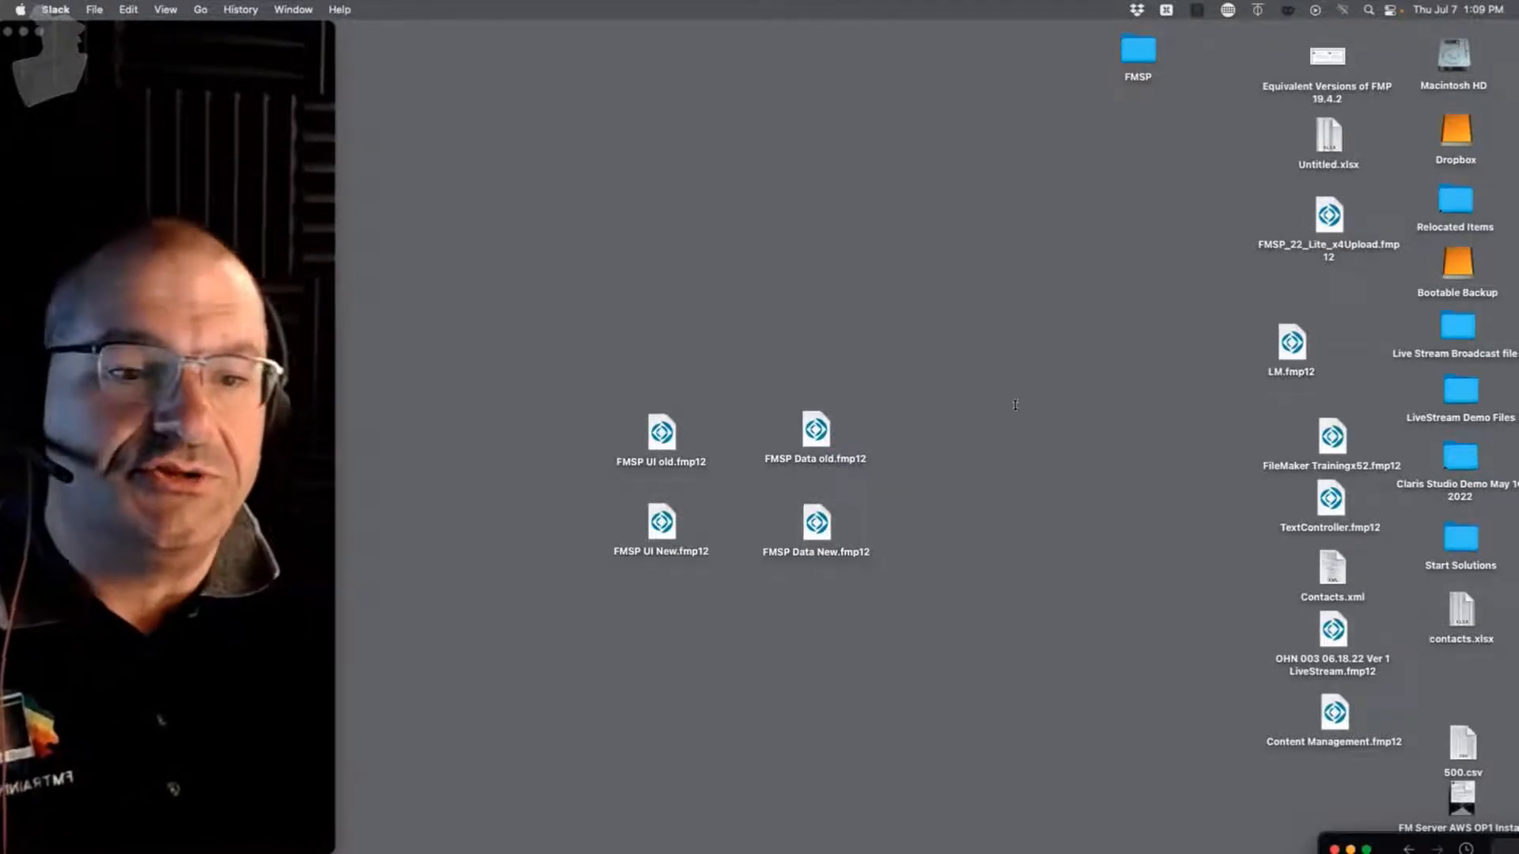
Step: Try moving the old FMSP files higher on the desktop, then undo the rearrangements
left_click_drag(945, 372, 648, 199)
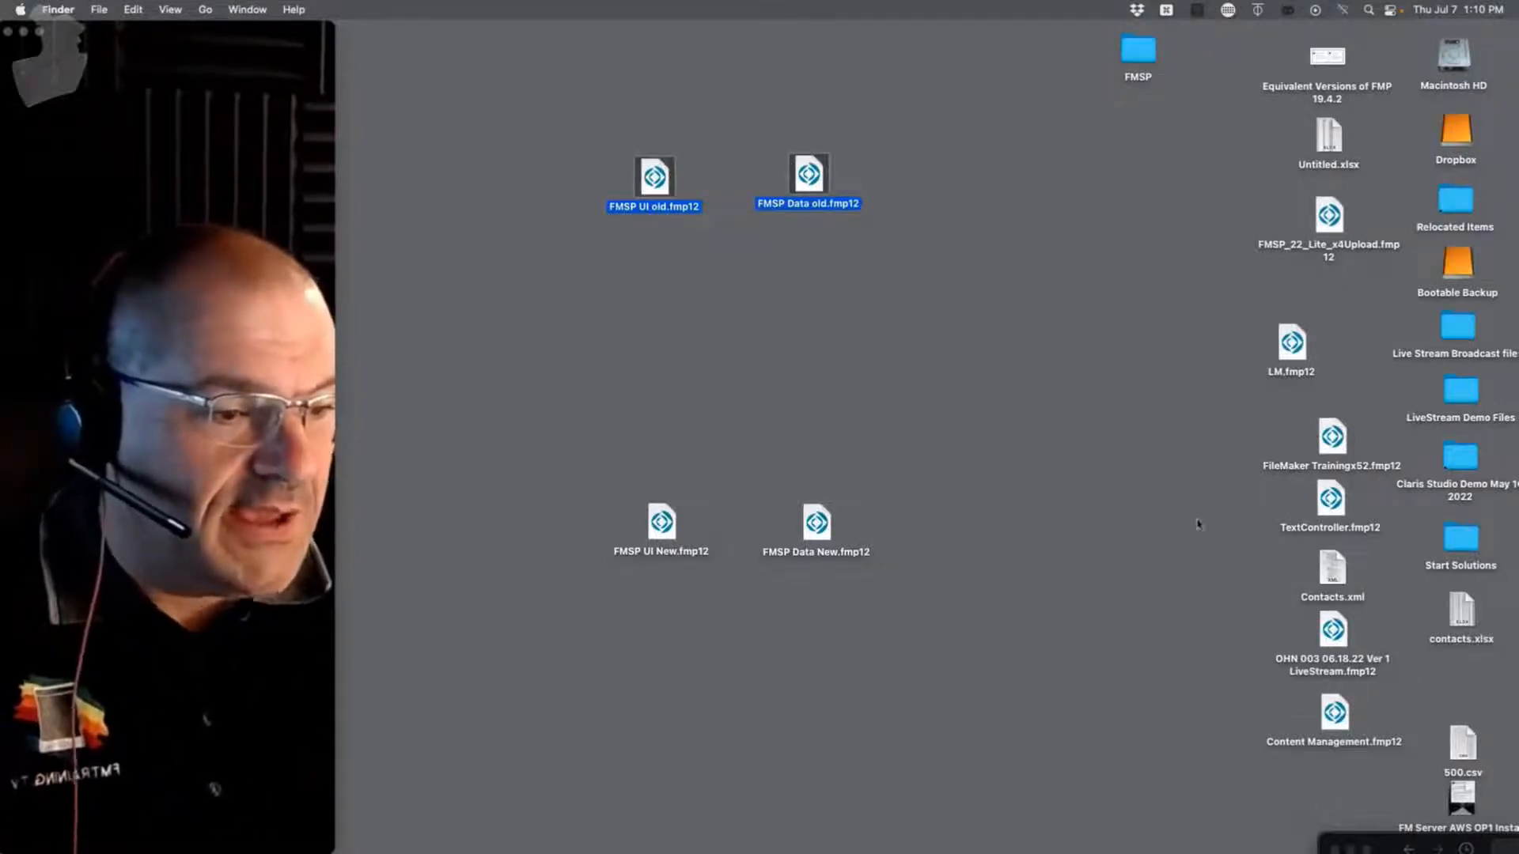
left_click(1137, 506)
key("super+z")
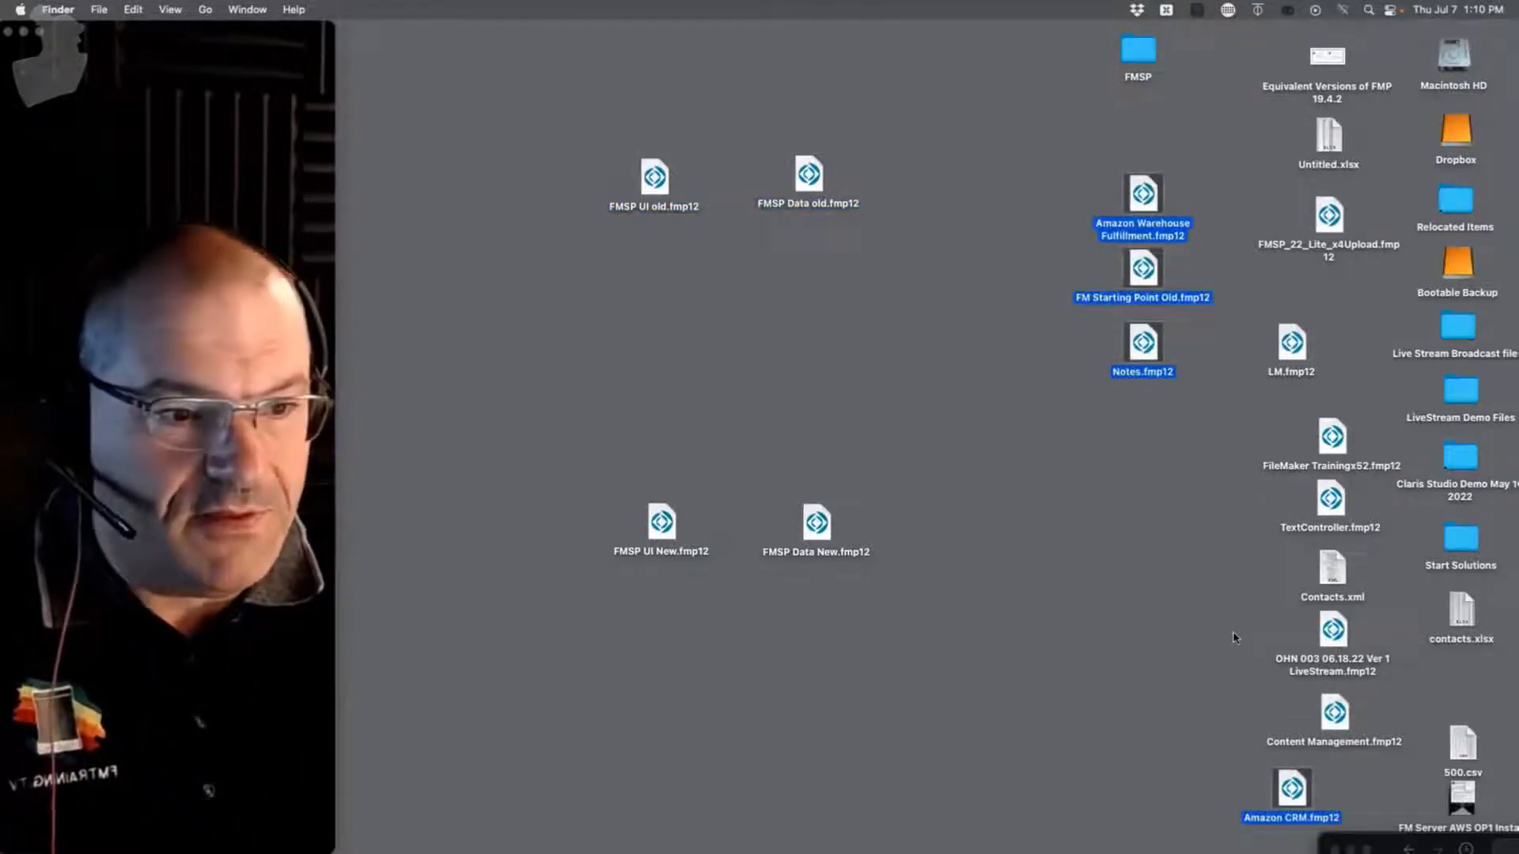
key("super+z")
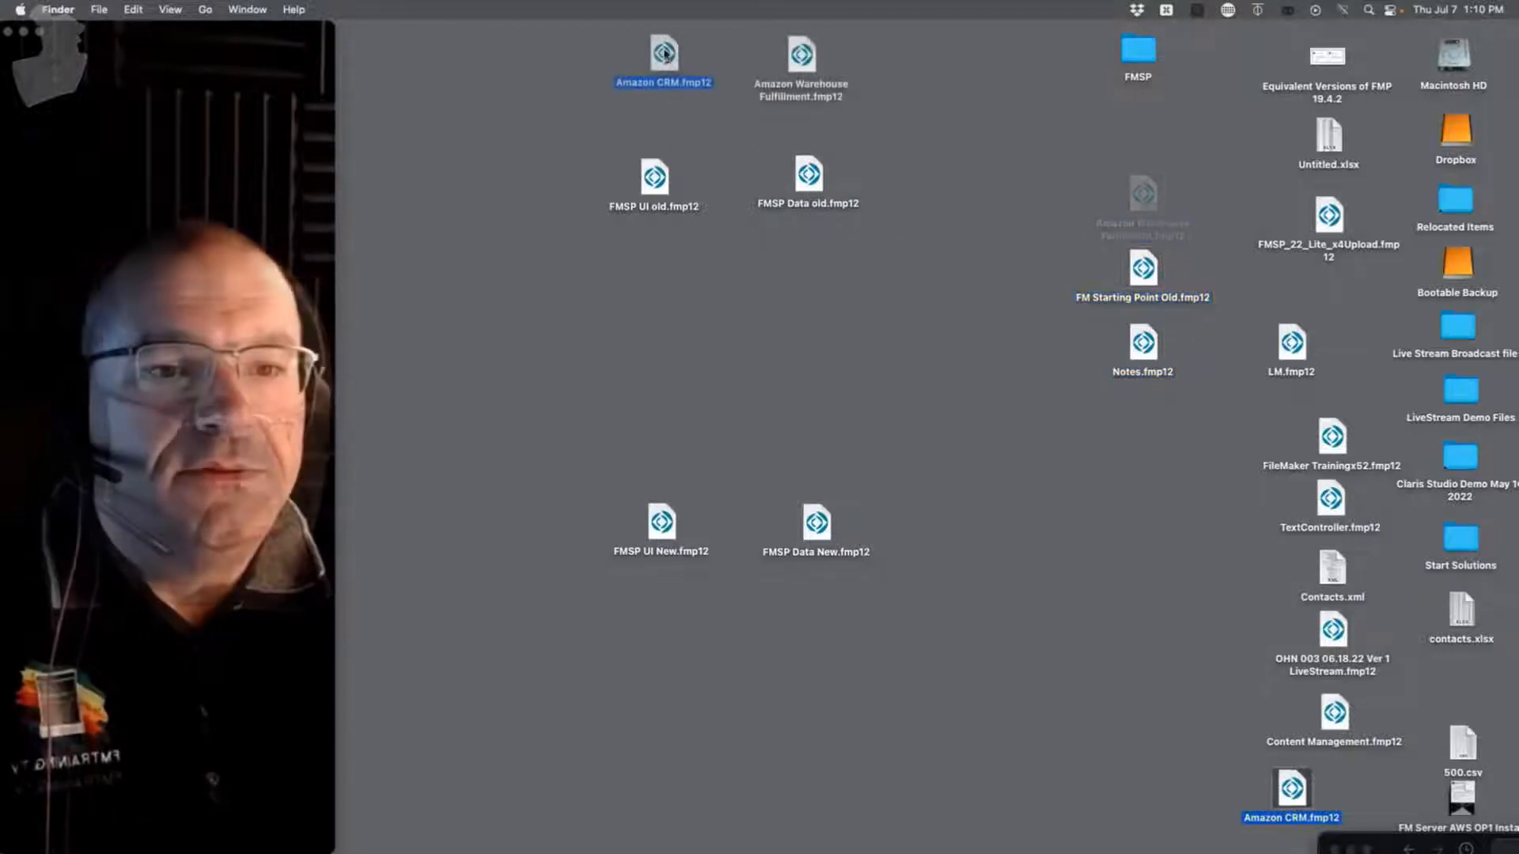
key("super+z")
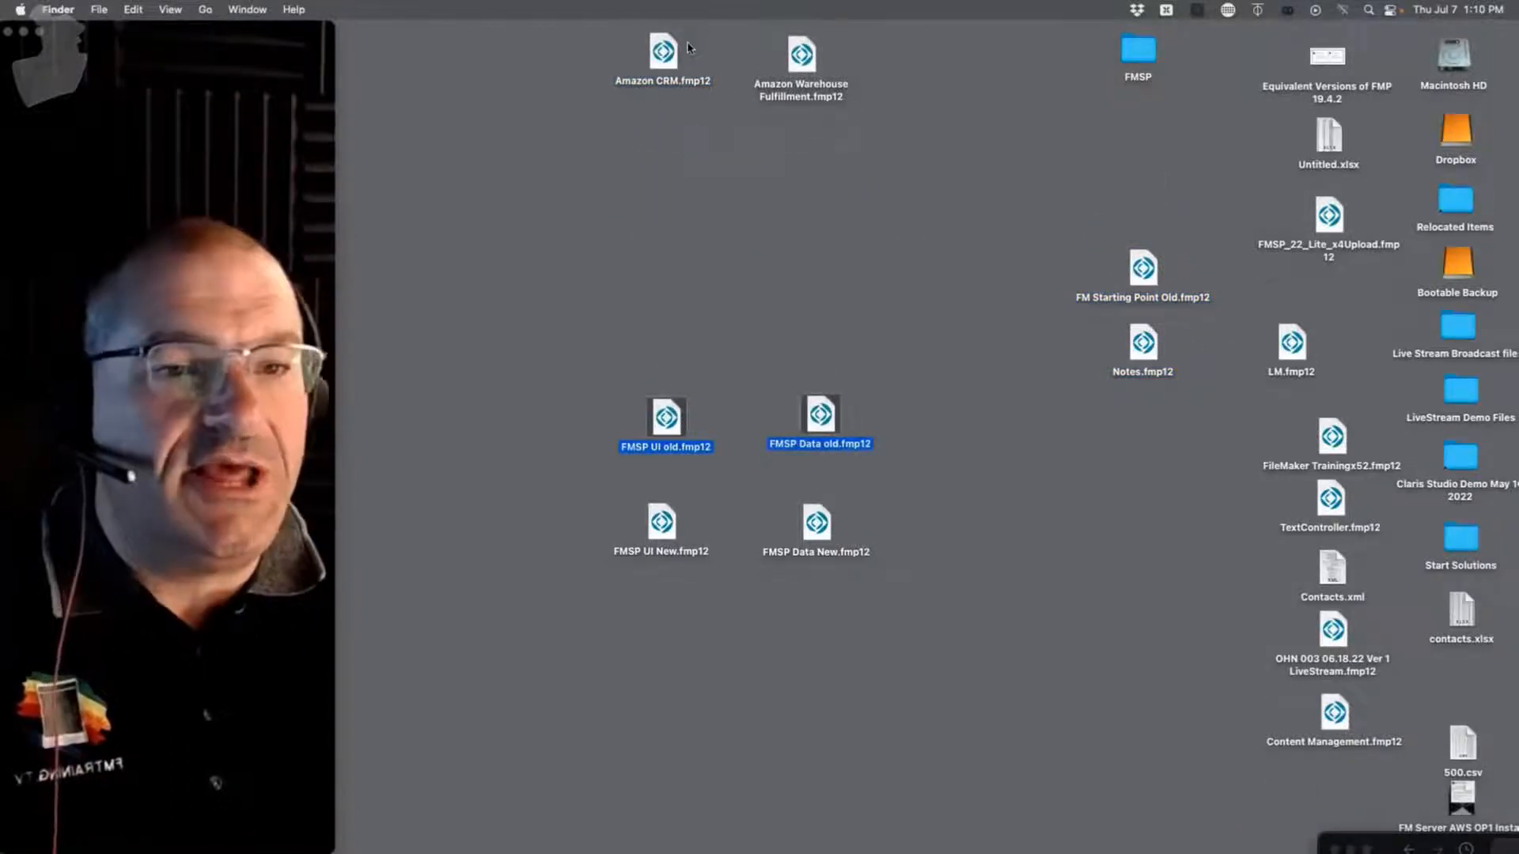
Step: Move the Amazon CRM and Amazon Warehouse Fulfillment files down above the FMSP files
left_click(677, 59)
left_click_drag(898, 52, 669, 258)
left_click(639, 139)
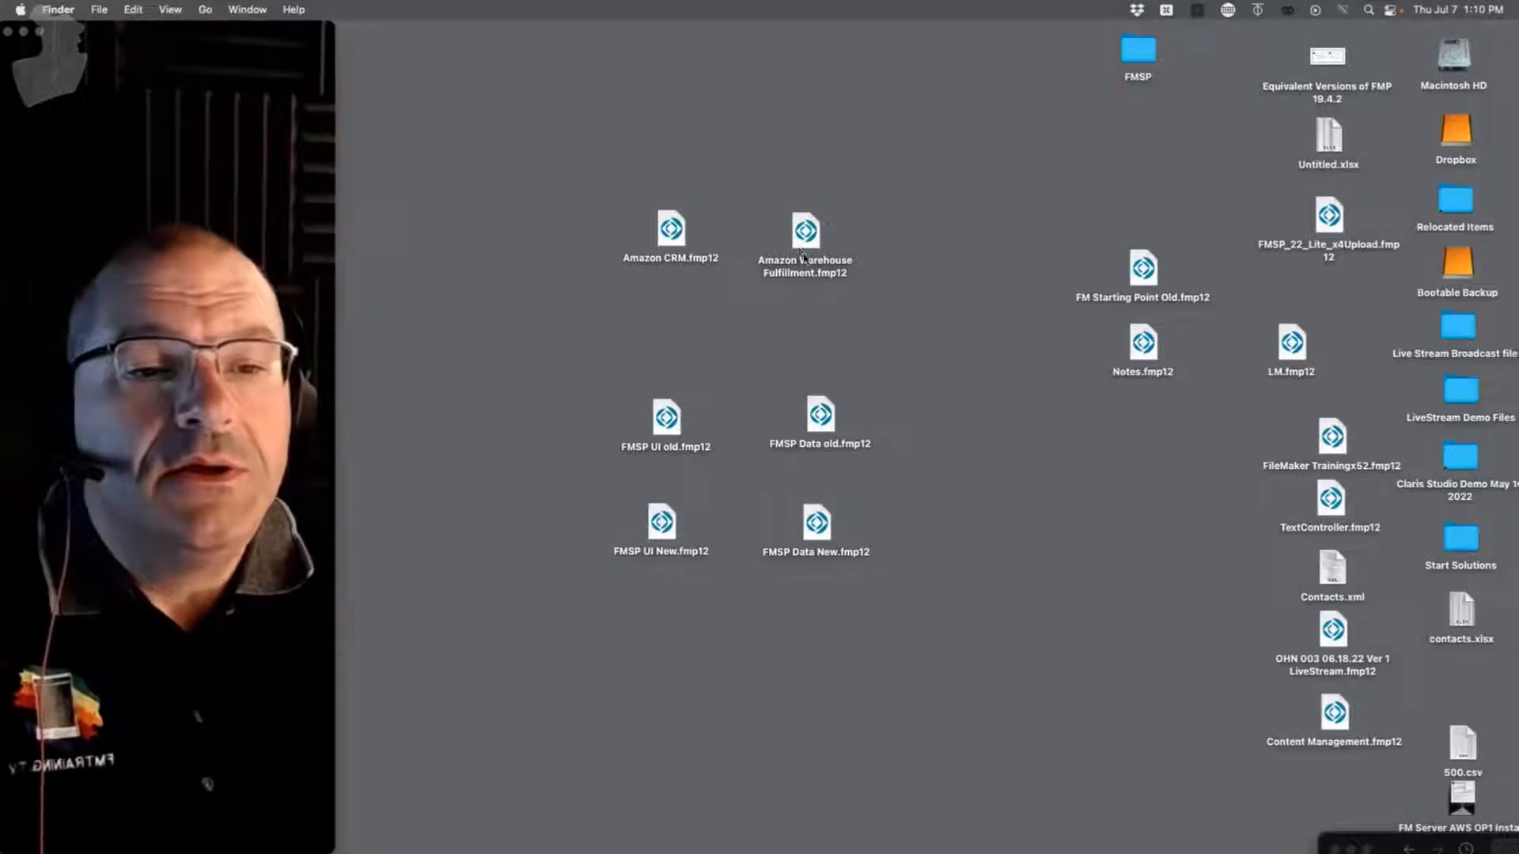
Step: Open Amazon Warehouse Fulfillment.fmp12 and sign in with the administrator account name and password
left_click(807, 238)
double_click(808, 237)
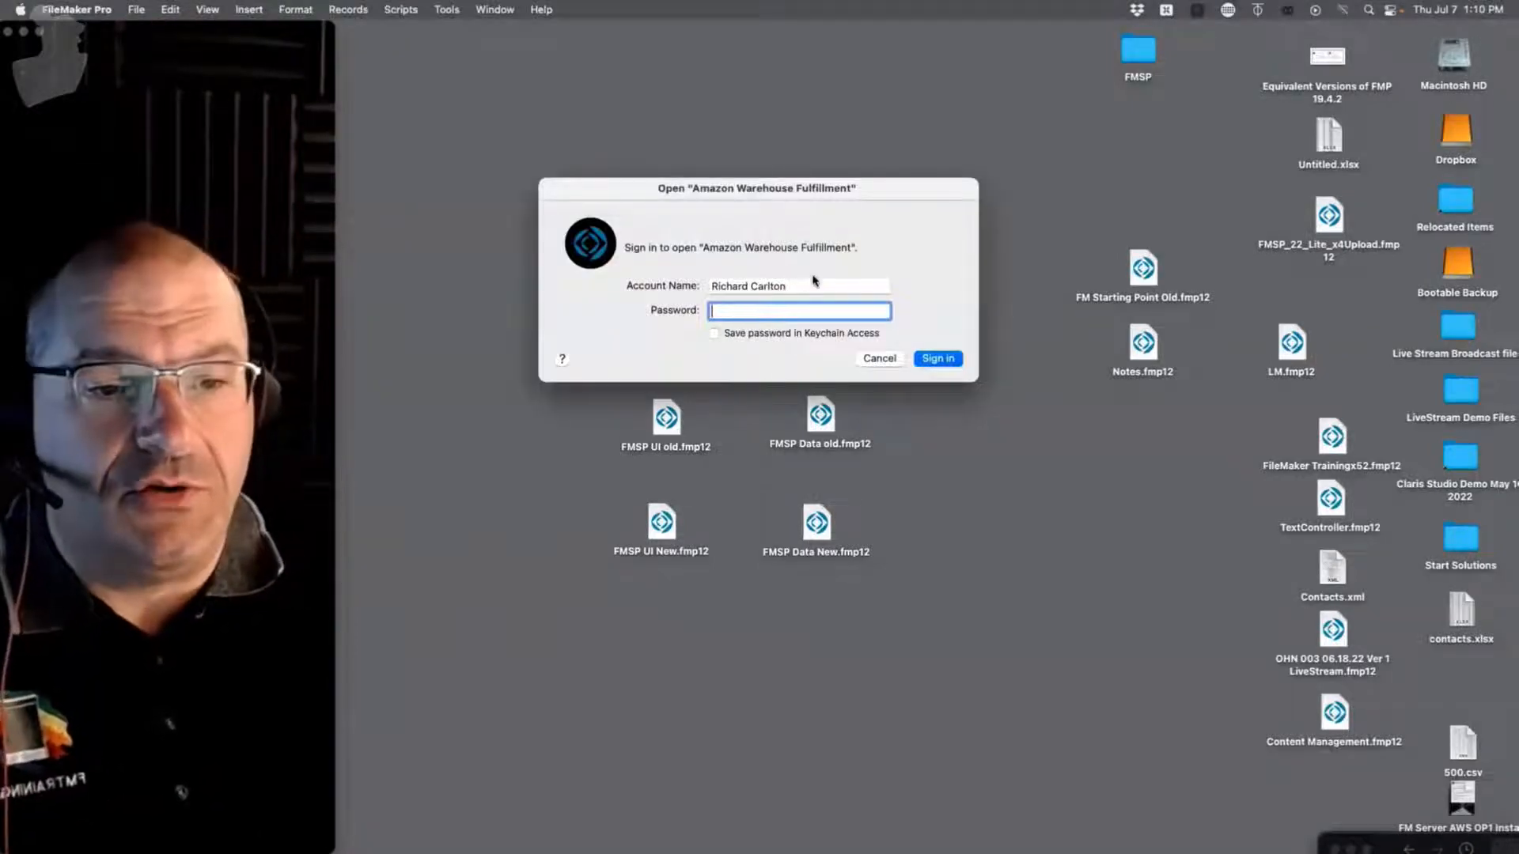
key("shift+Tab")
type("admin")
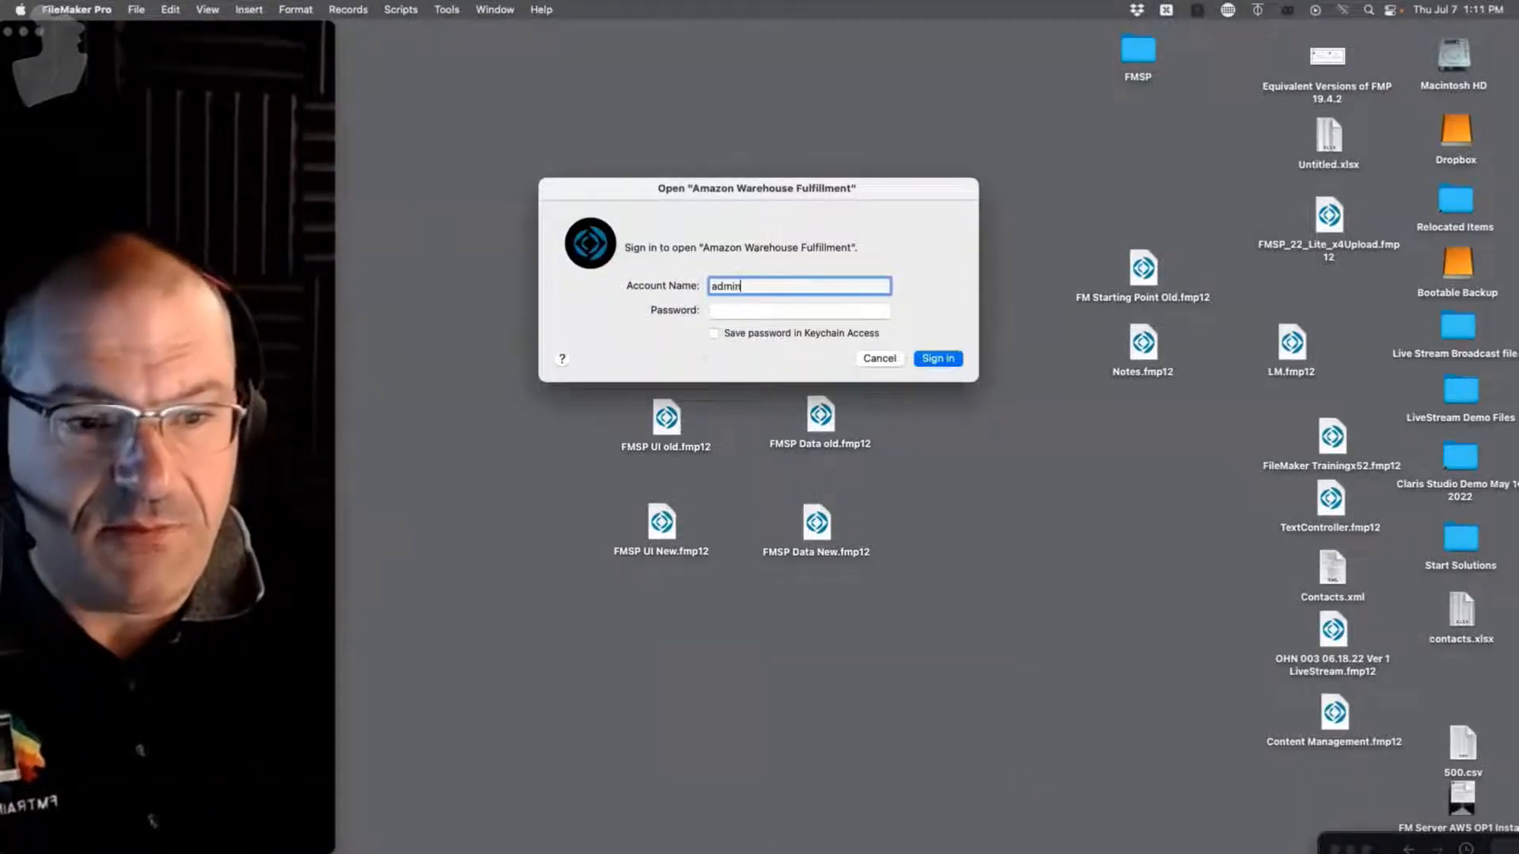
key("Tab")
type("ad")
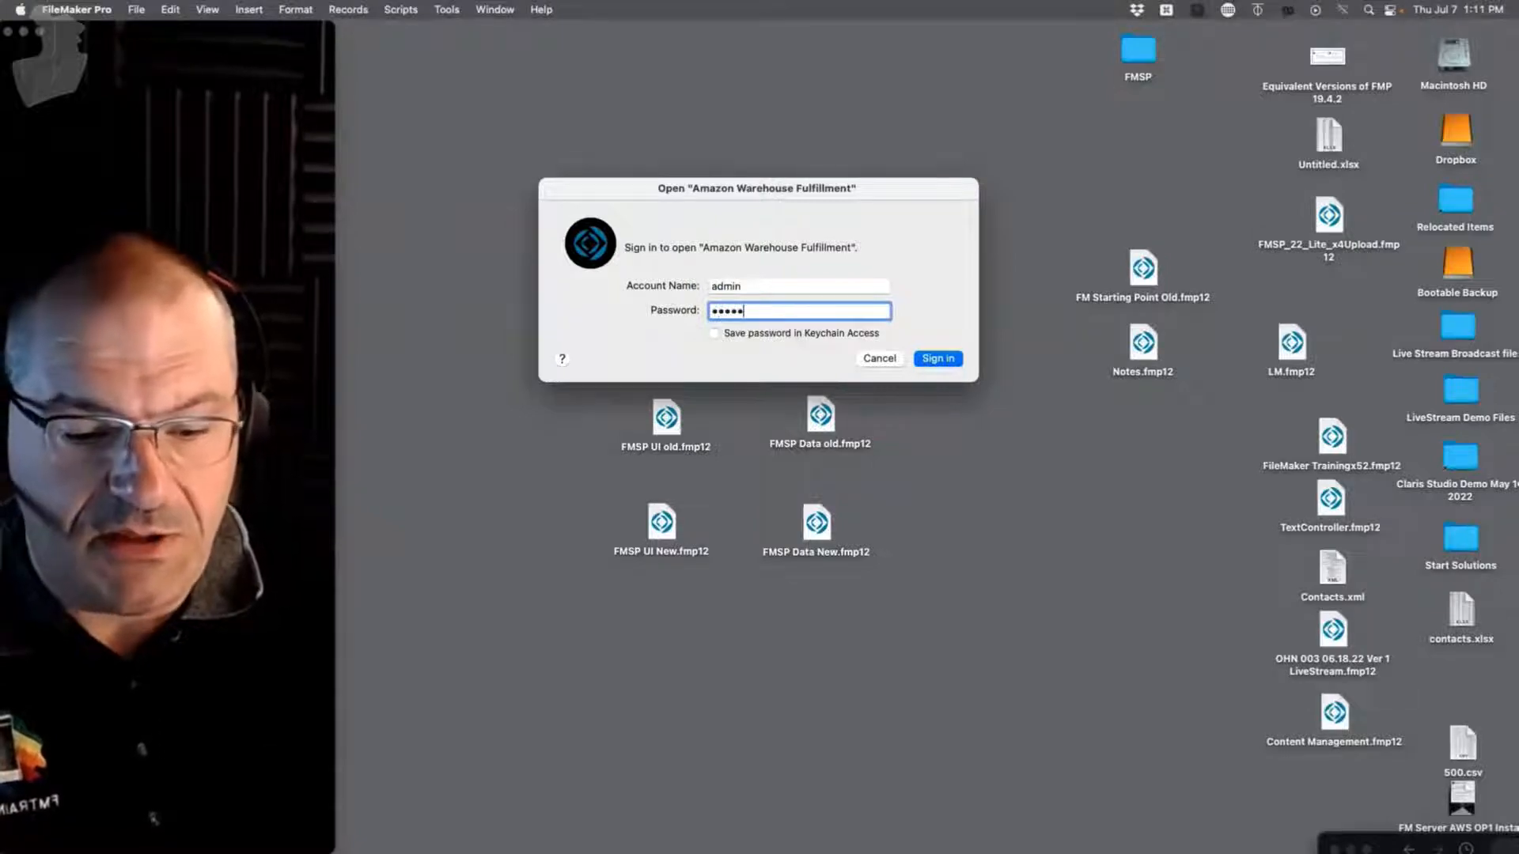
type("min")
key("Return")
left_click_drag(1163, 197, 975, 92)
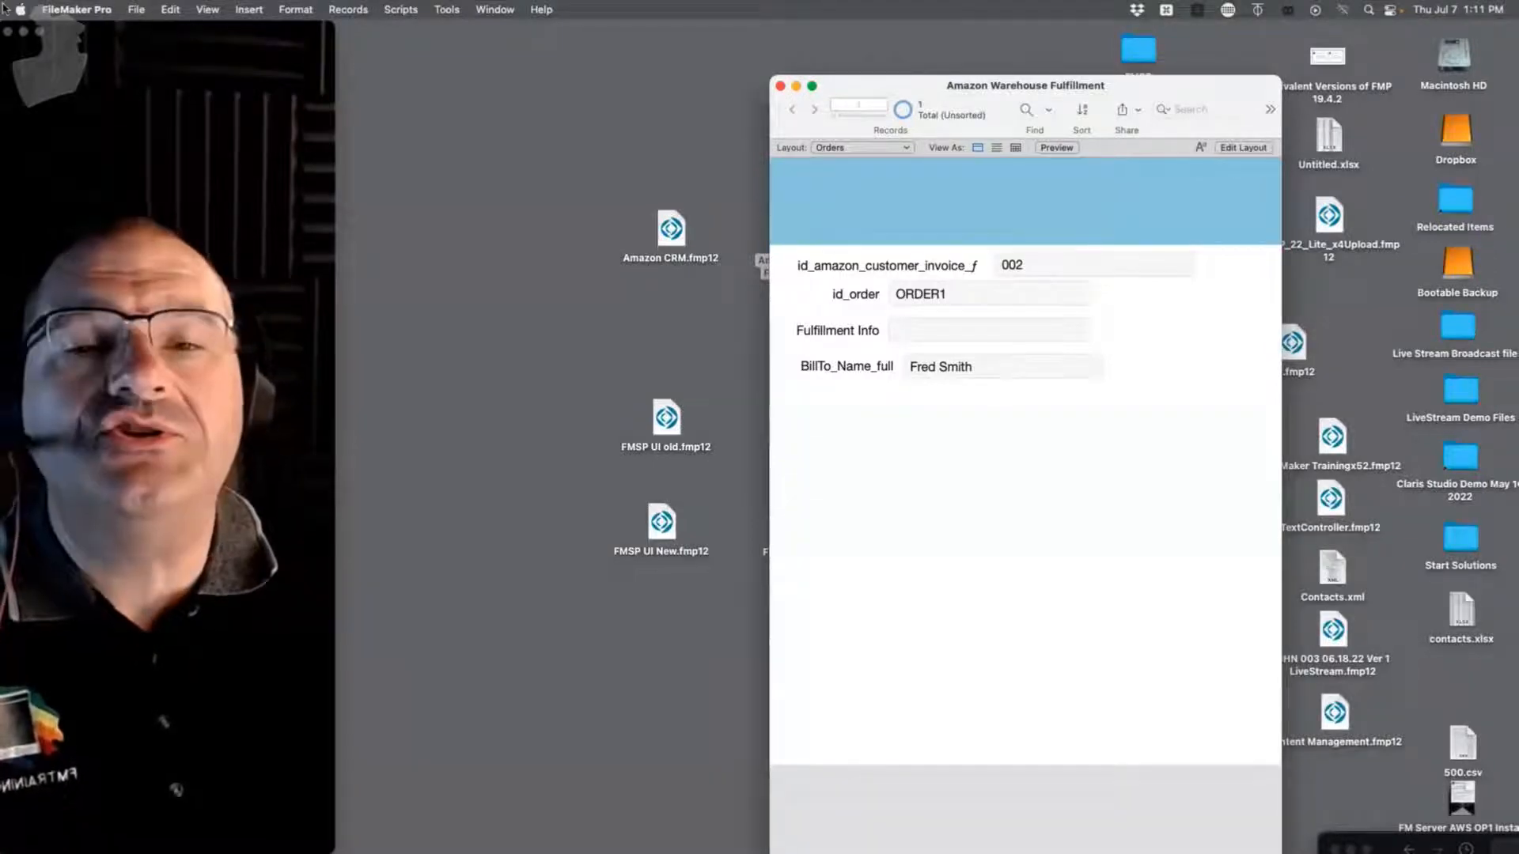
Step: Check External Data Sources, which lists only Amazon CRM, and cancel without changes
left_click(134, 9)
mouse_move(162, 157)
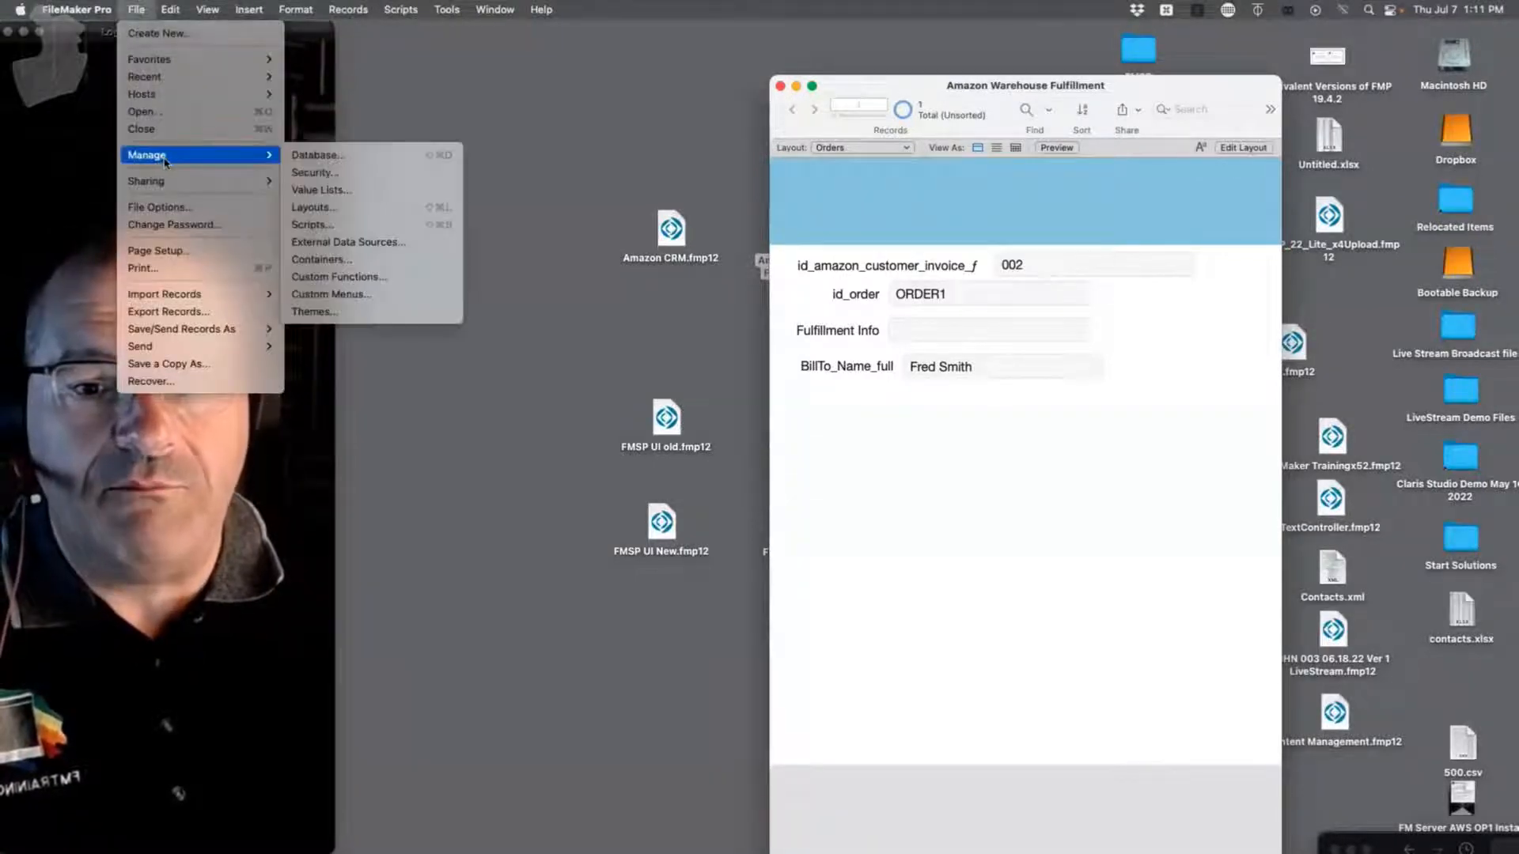
left_click(335, 242)
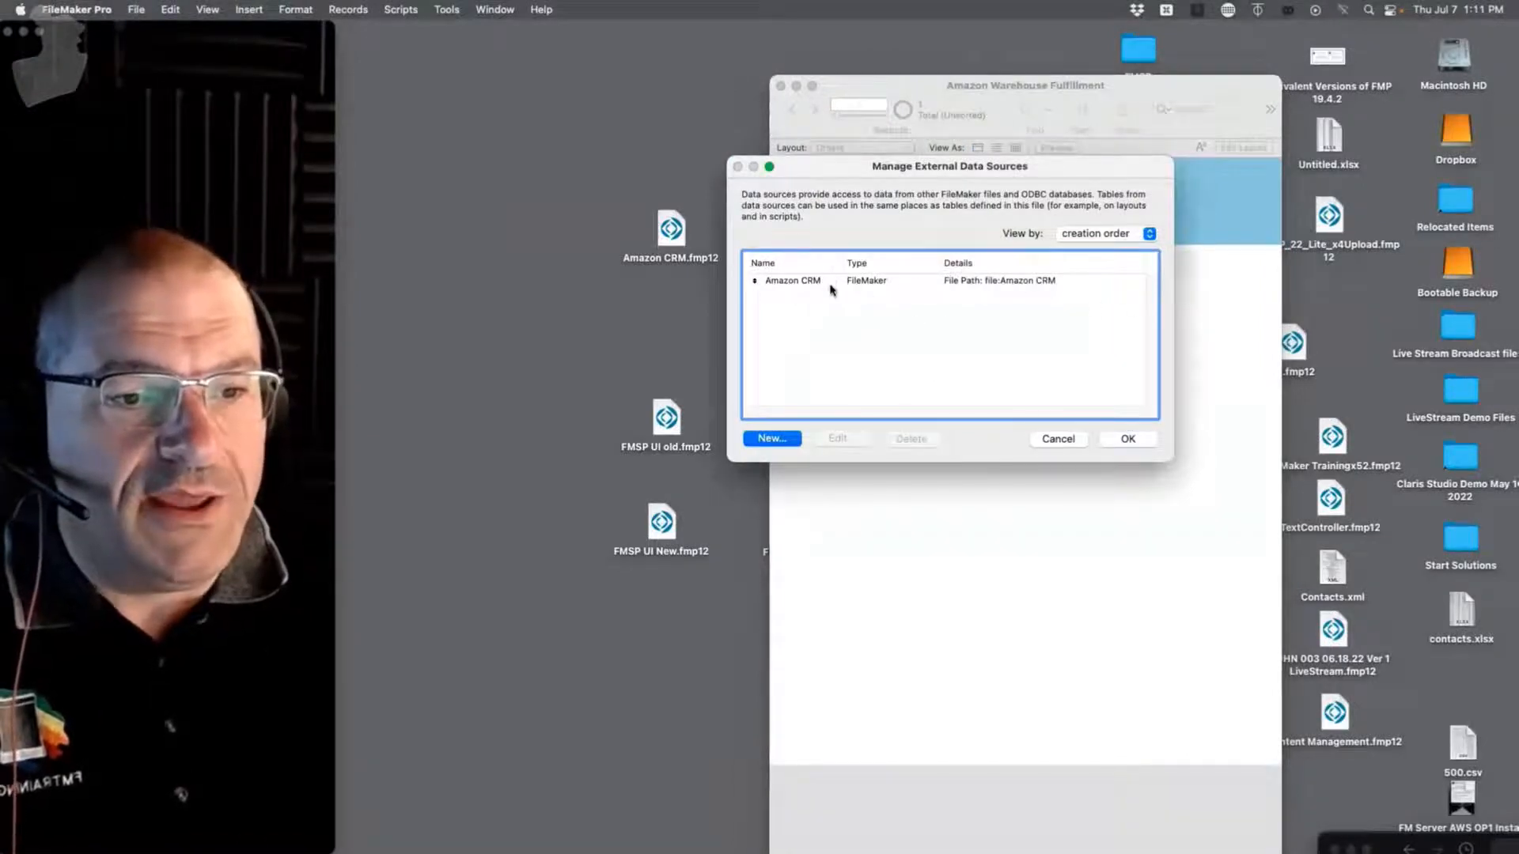
left_click(1055, 439)
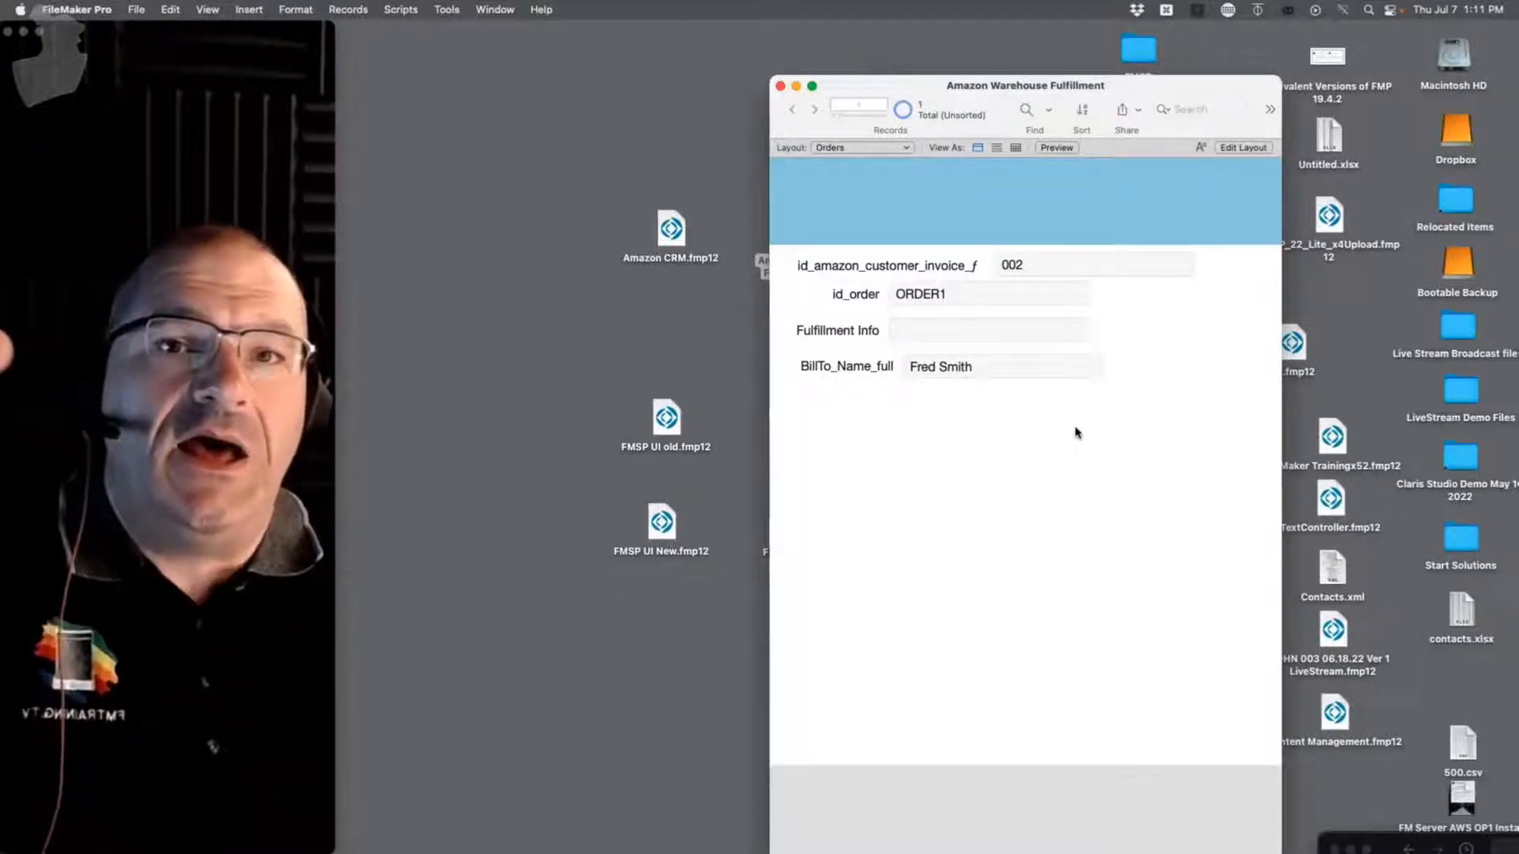
left_click(448, 10)
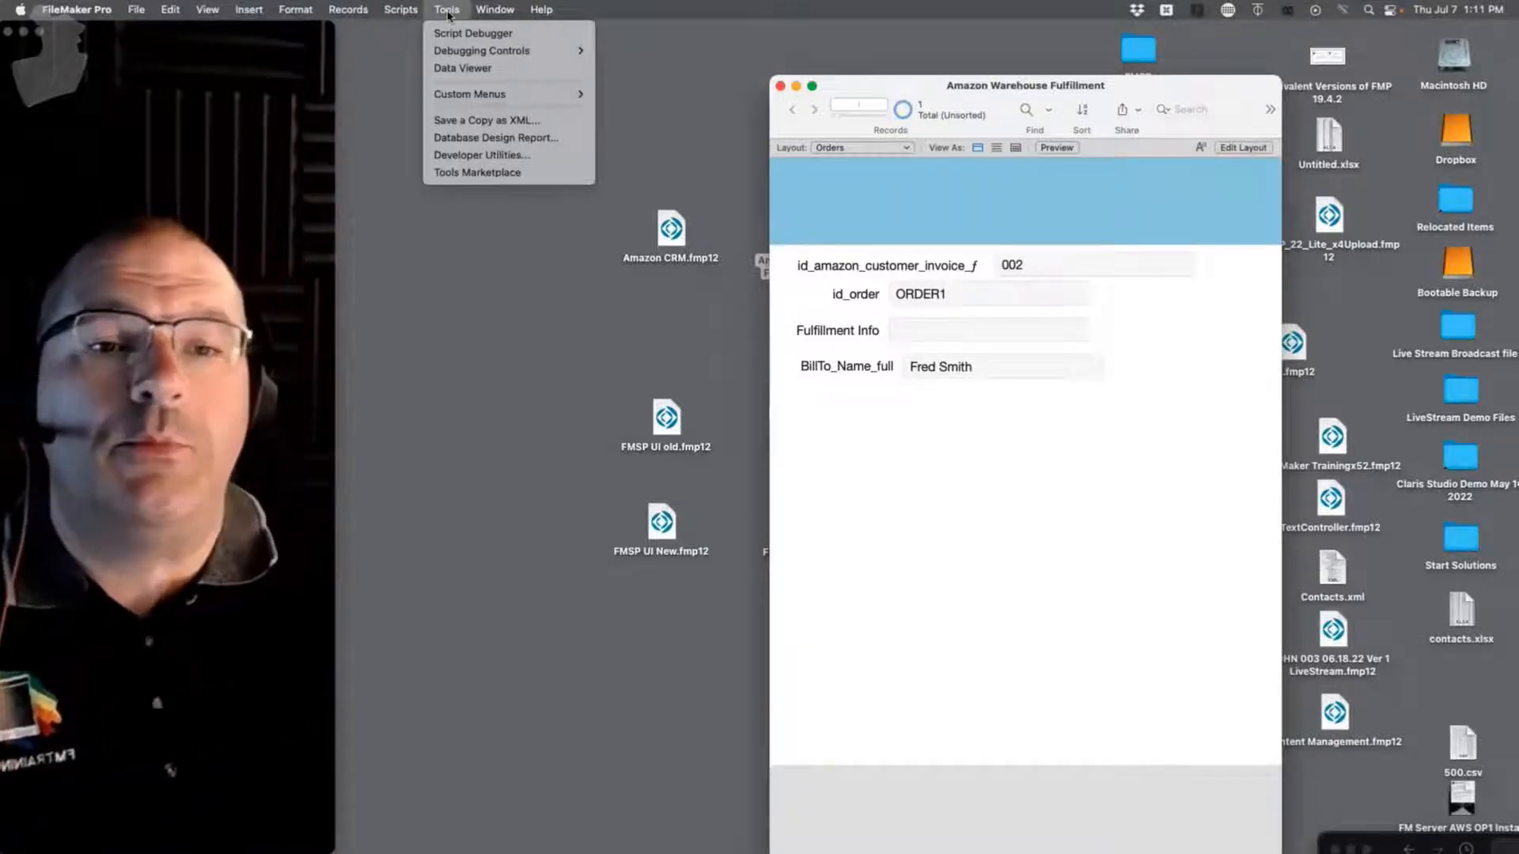
mouse_move(458, 51)
mouse_move(494, 9)
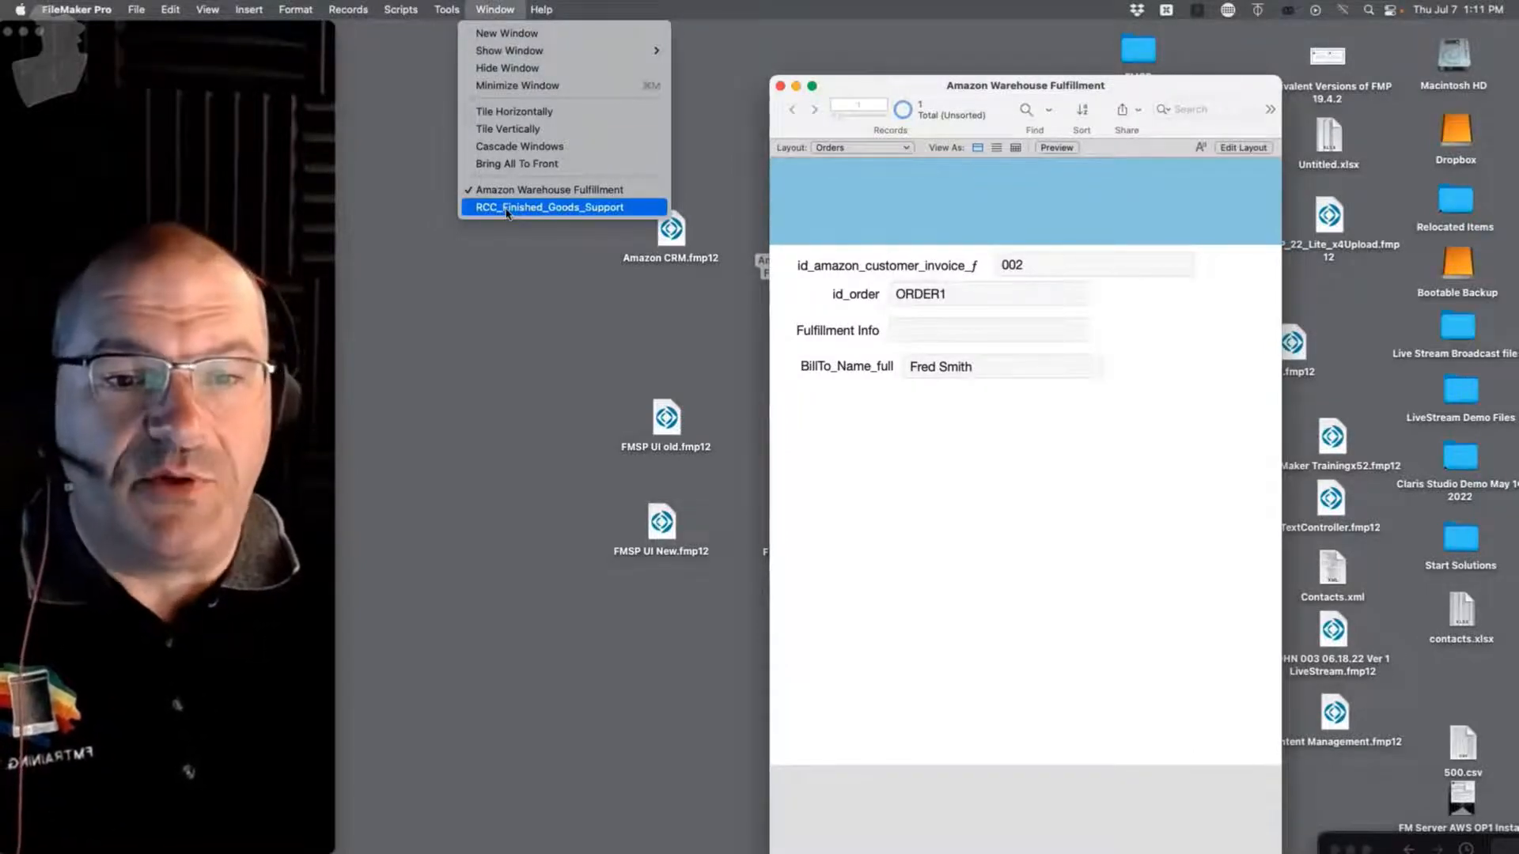
mouse_move(545, 52)
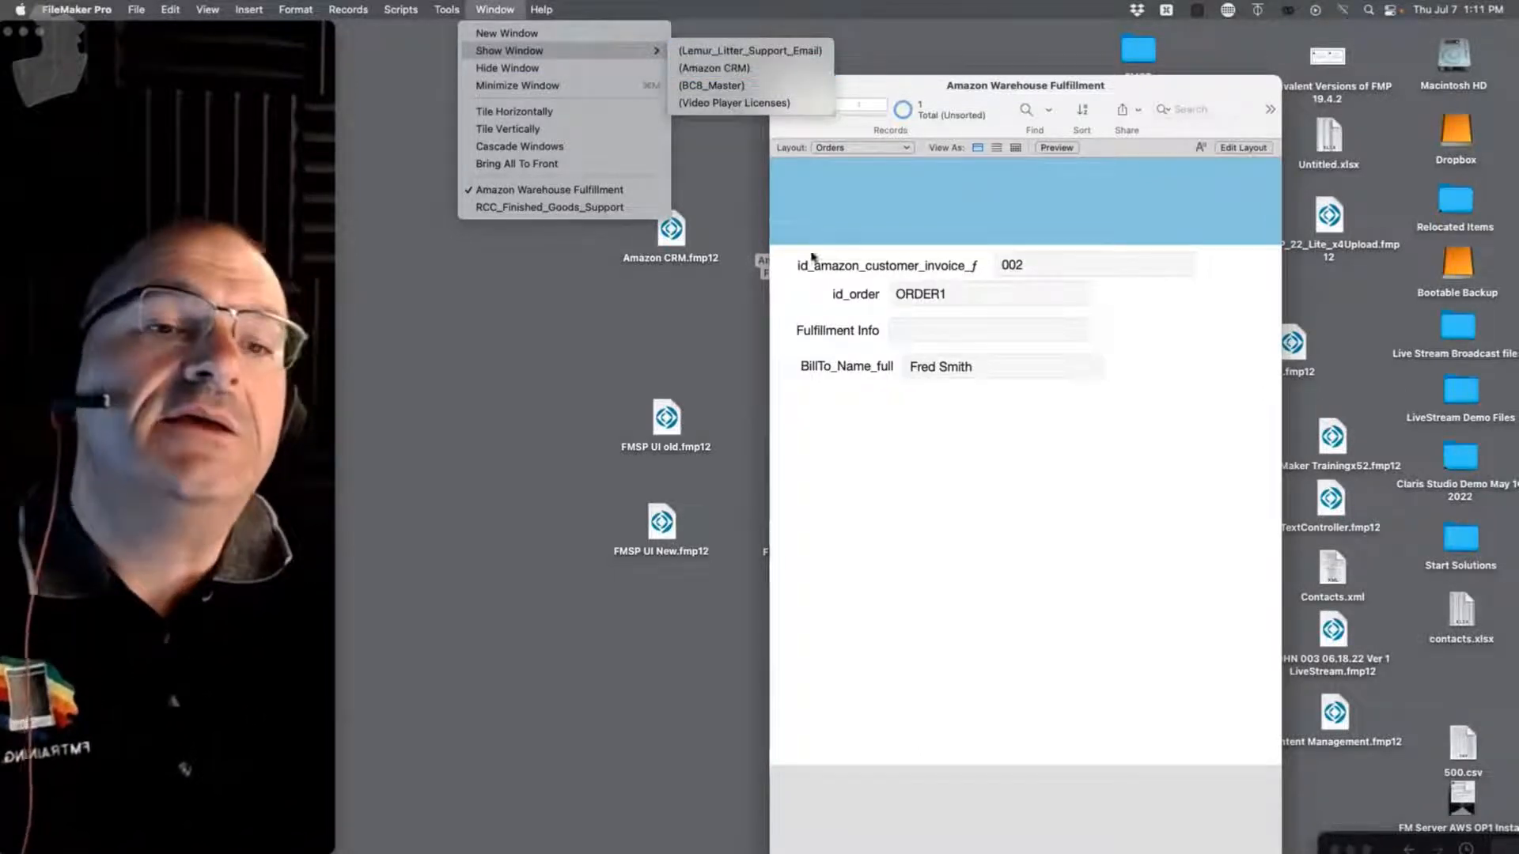
left_click(851, 355)
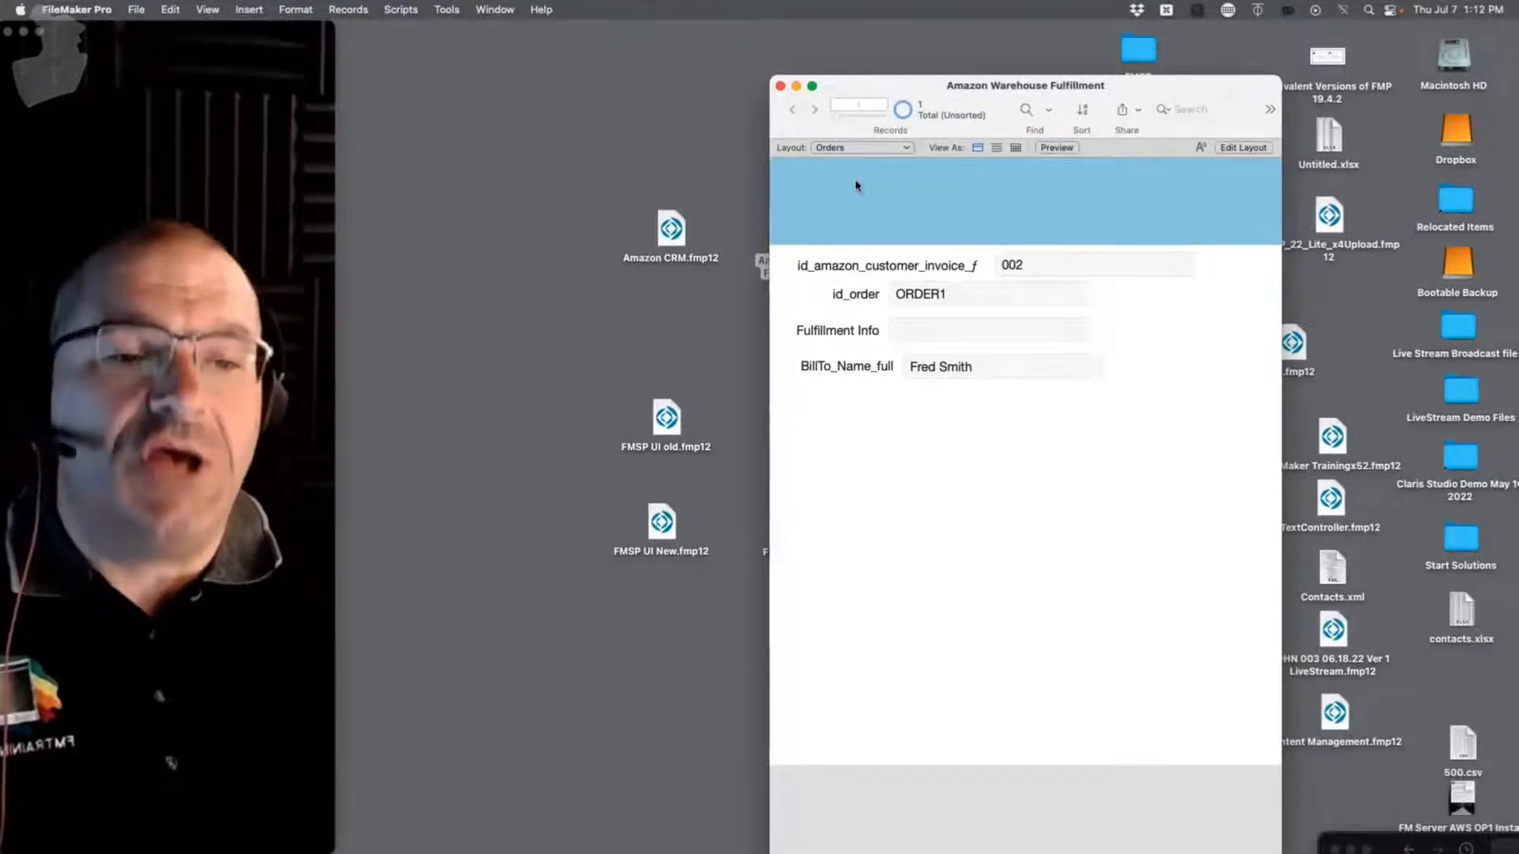
Step: Show the hidden Amazon CRM window and arrange it beside Amazon Warehouse Fulfillment
left_click_drag(954, 87, 991, 46)
left_click(494, 9)
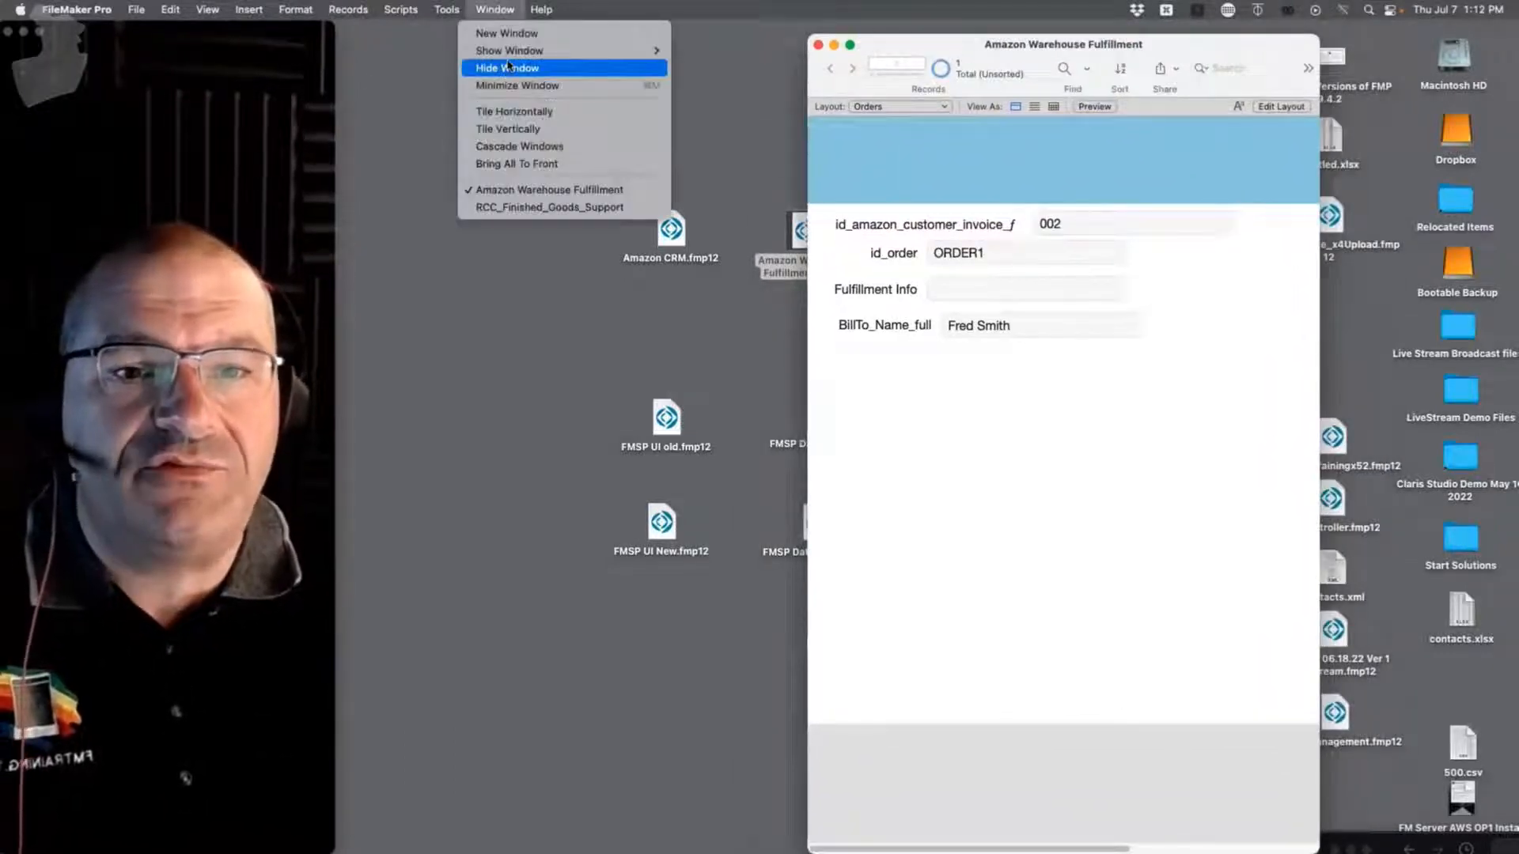
mouse_move(601, 49)
left_click(766, 76)
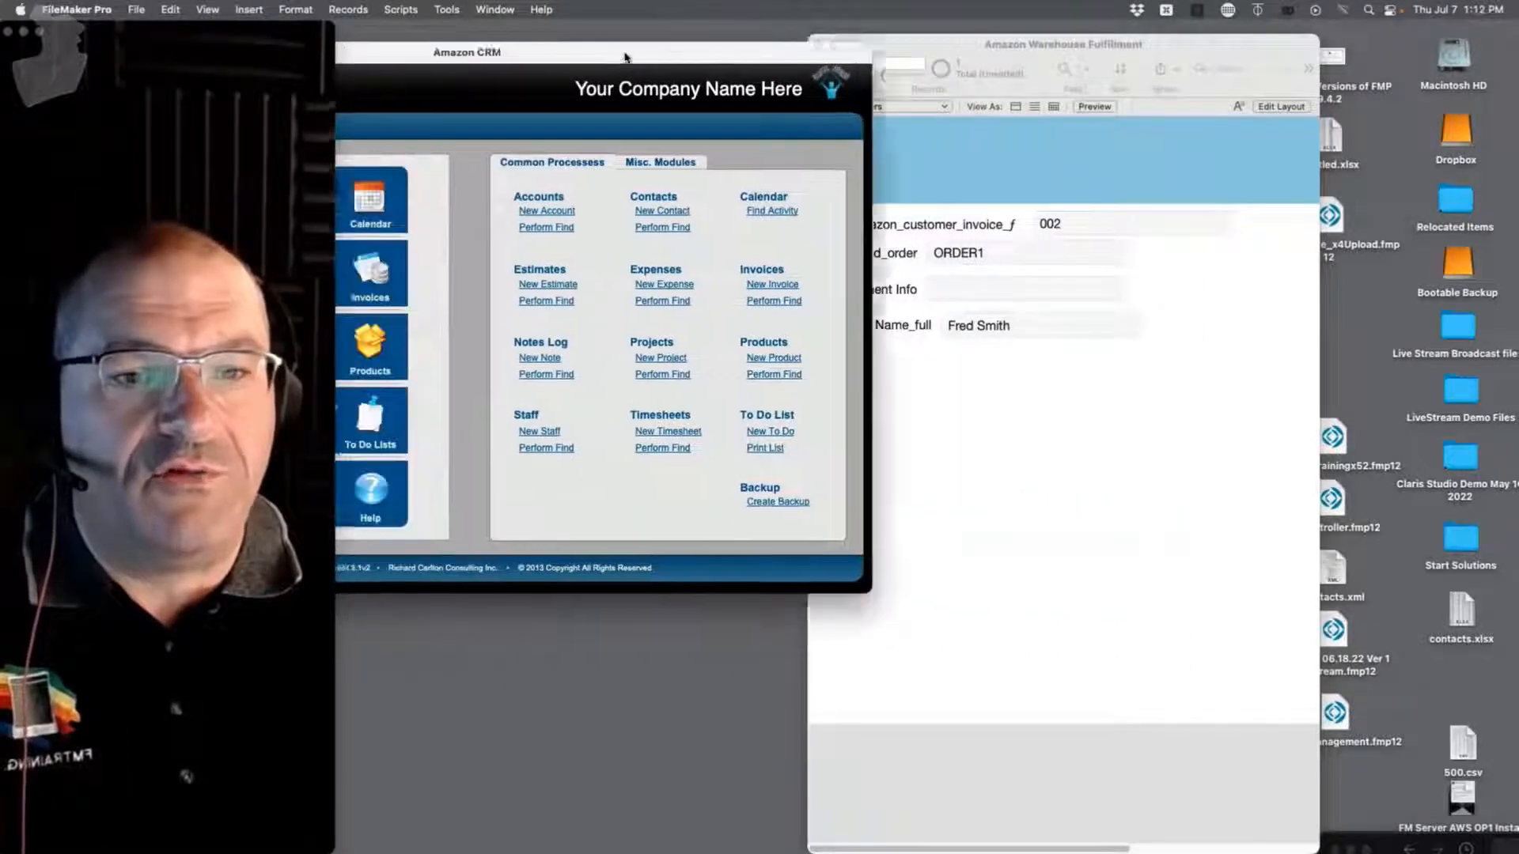
left_click_drag(625, 56, 649, 56)
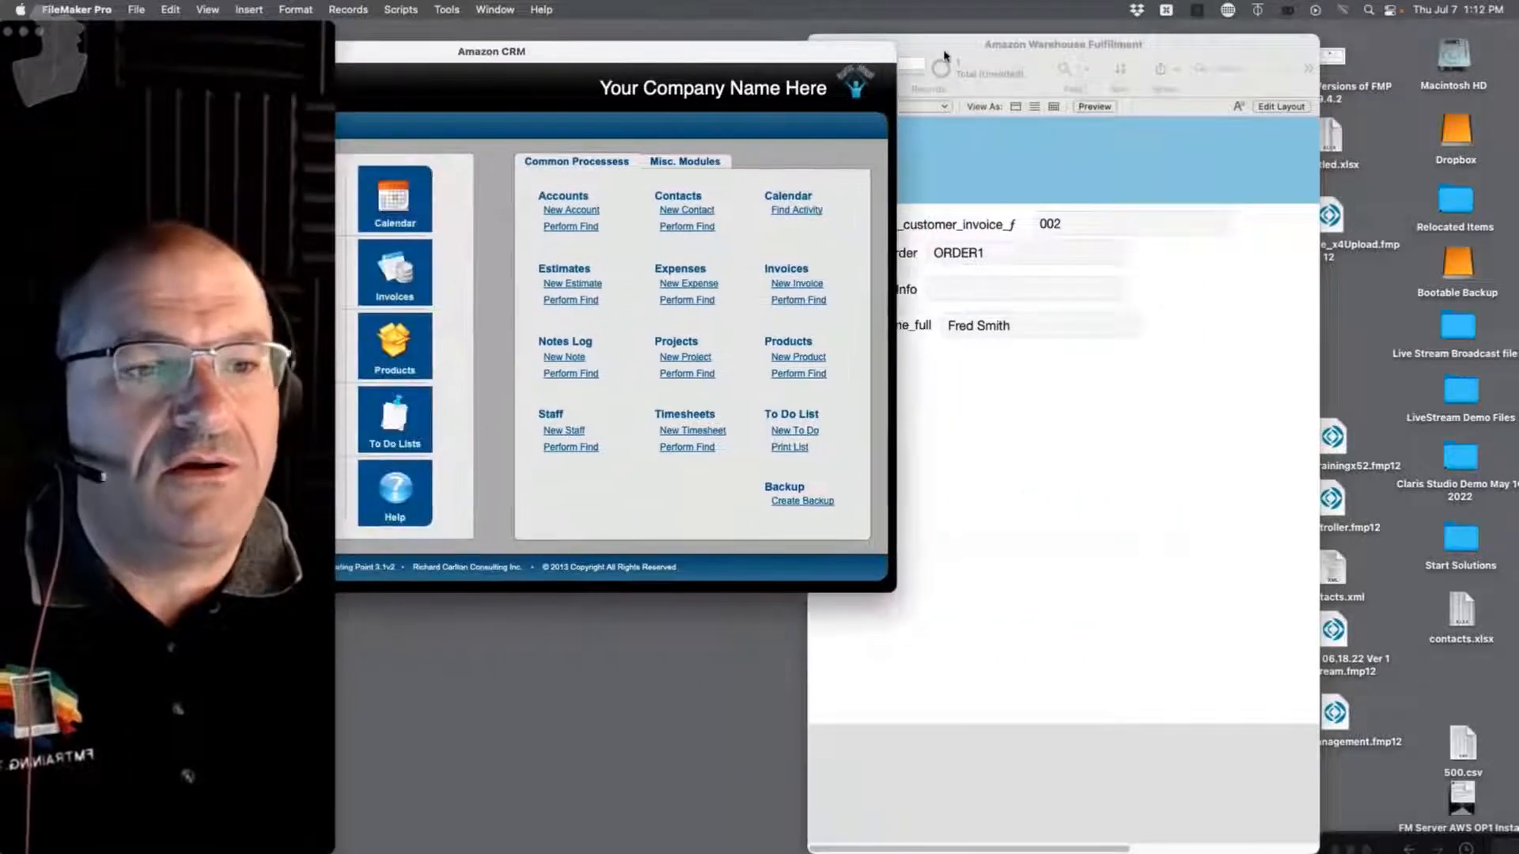
left_click_drag(1009, 44, 1154, 53)
left_click_drag(813, 45, 836, 46)
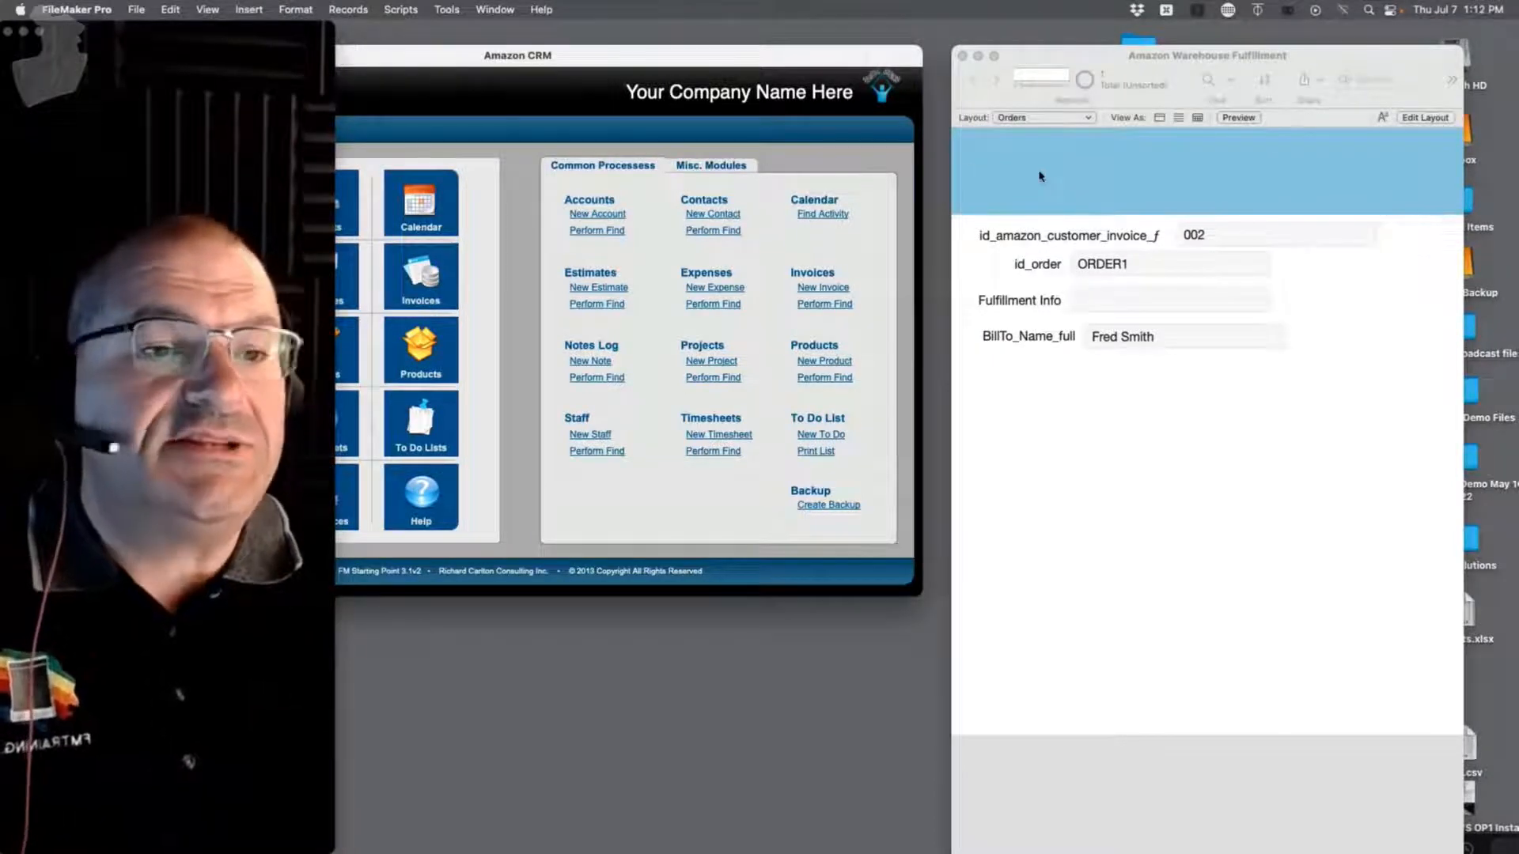
Step: Review Amazon CRM's External Data Sources, a single FileMaker source with an fmnet path, then cancel
left_click(136, 9)
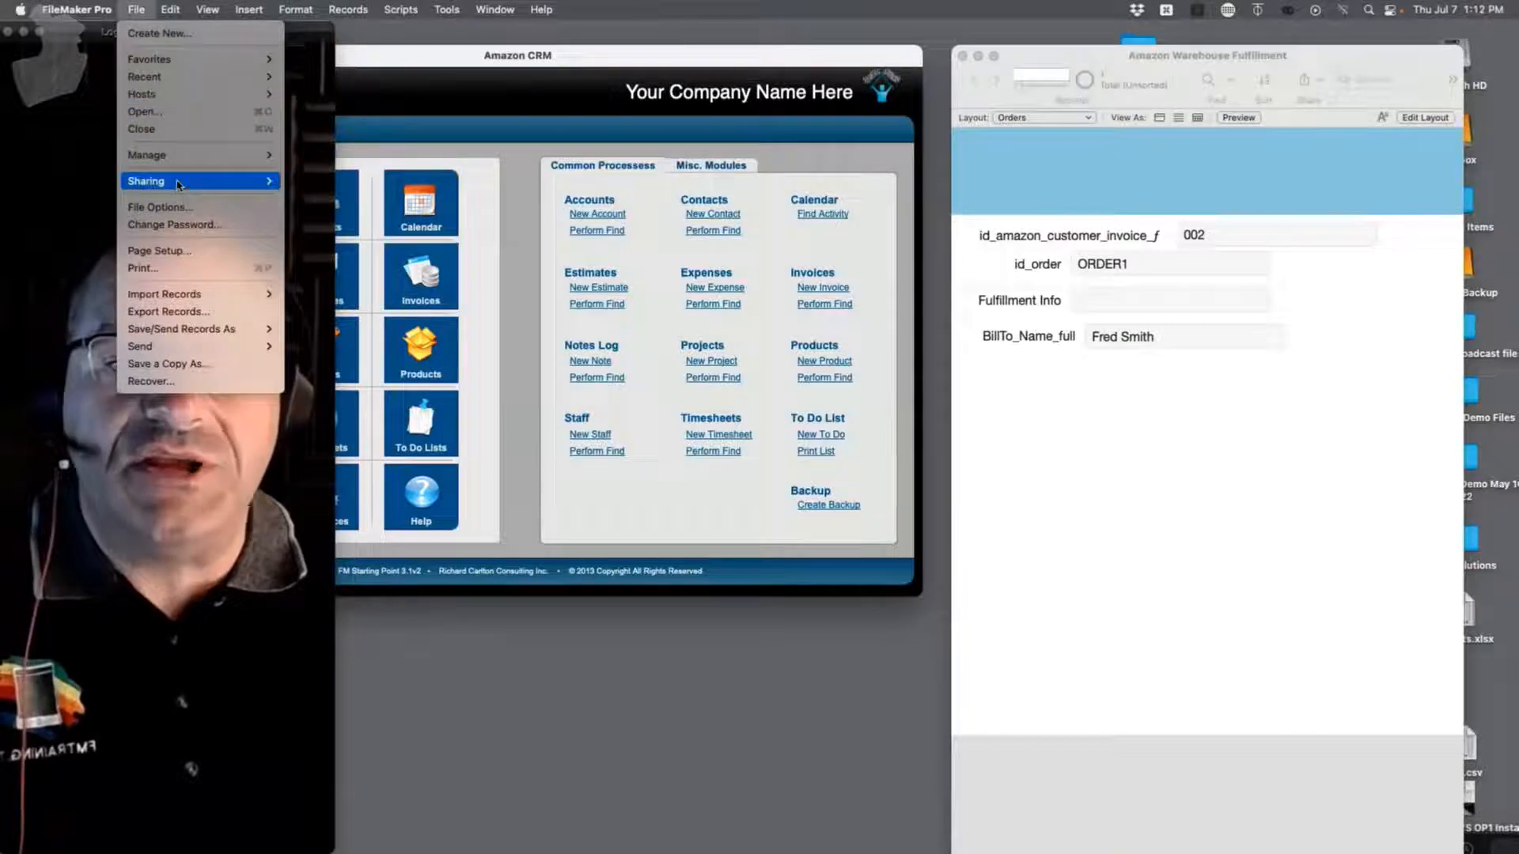
mouse_move(180, 153)
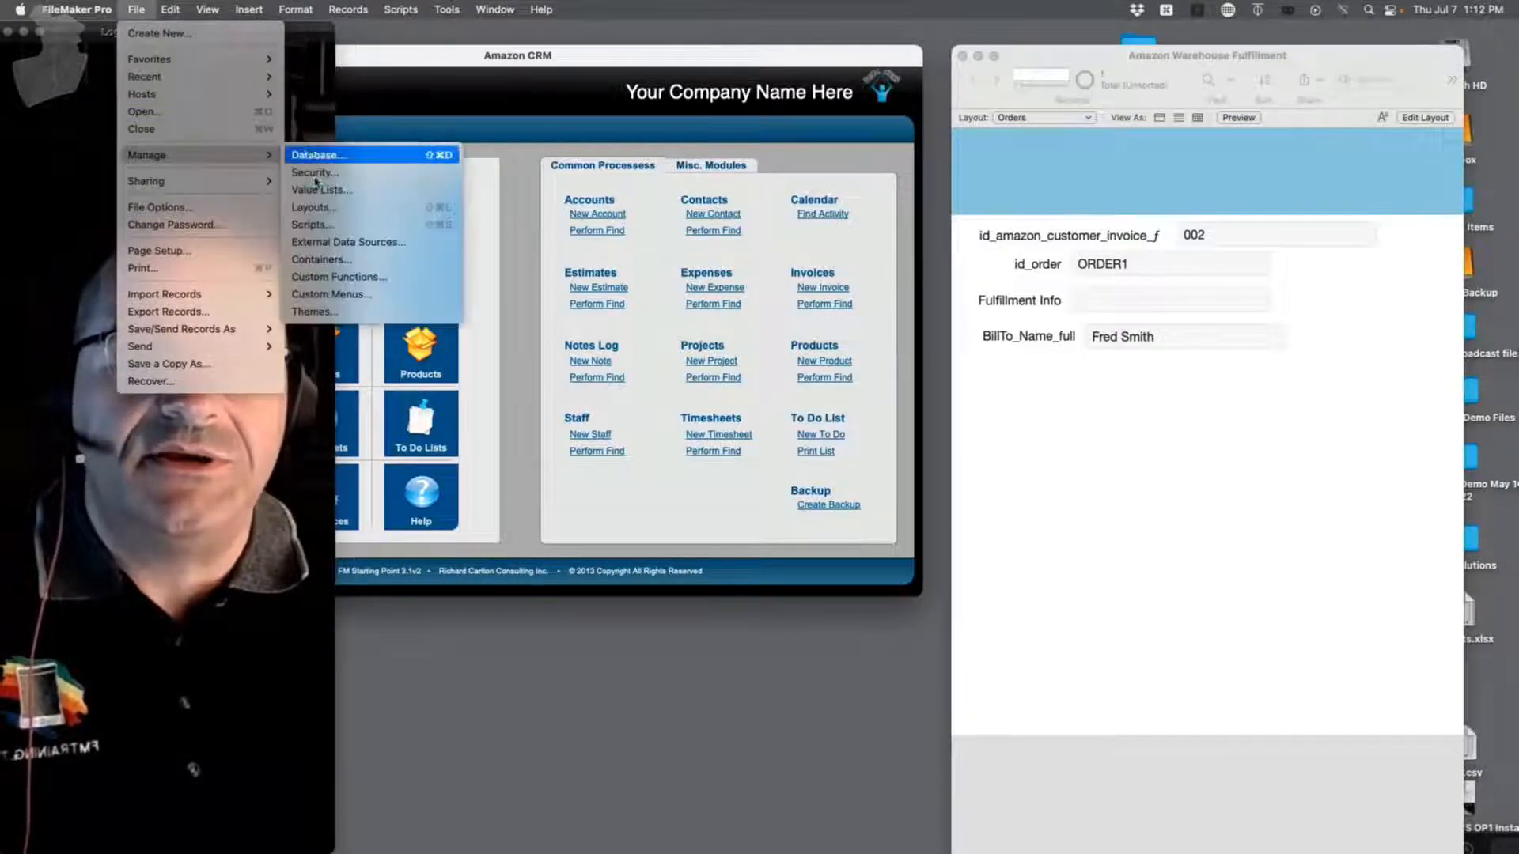
left_click(333, 244)
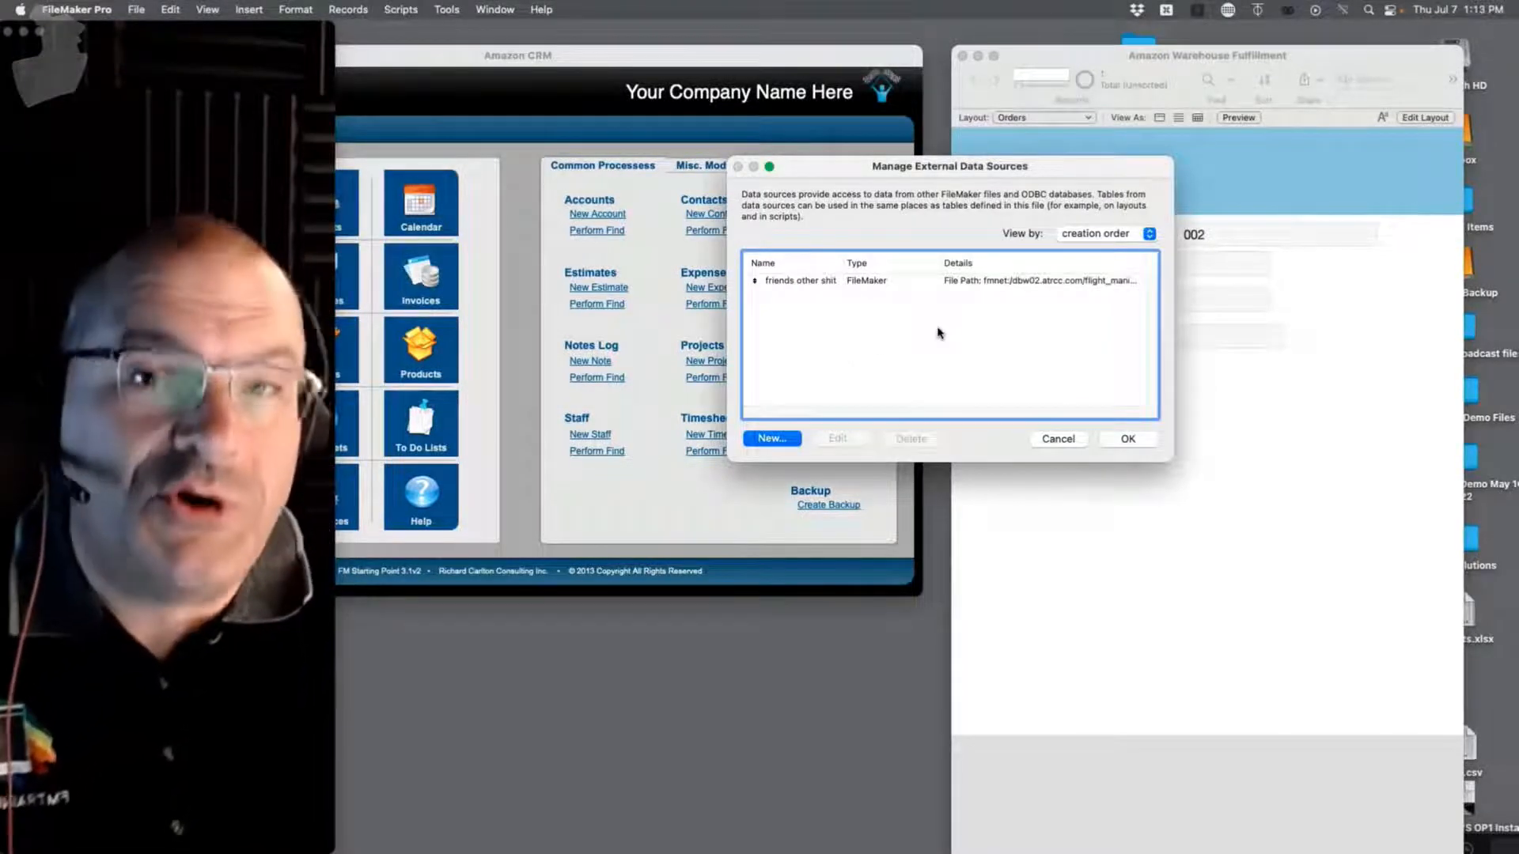
left_click(1058, 438)
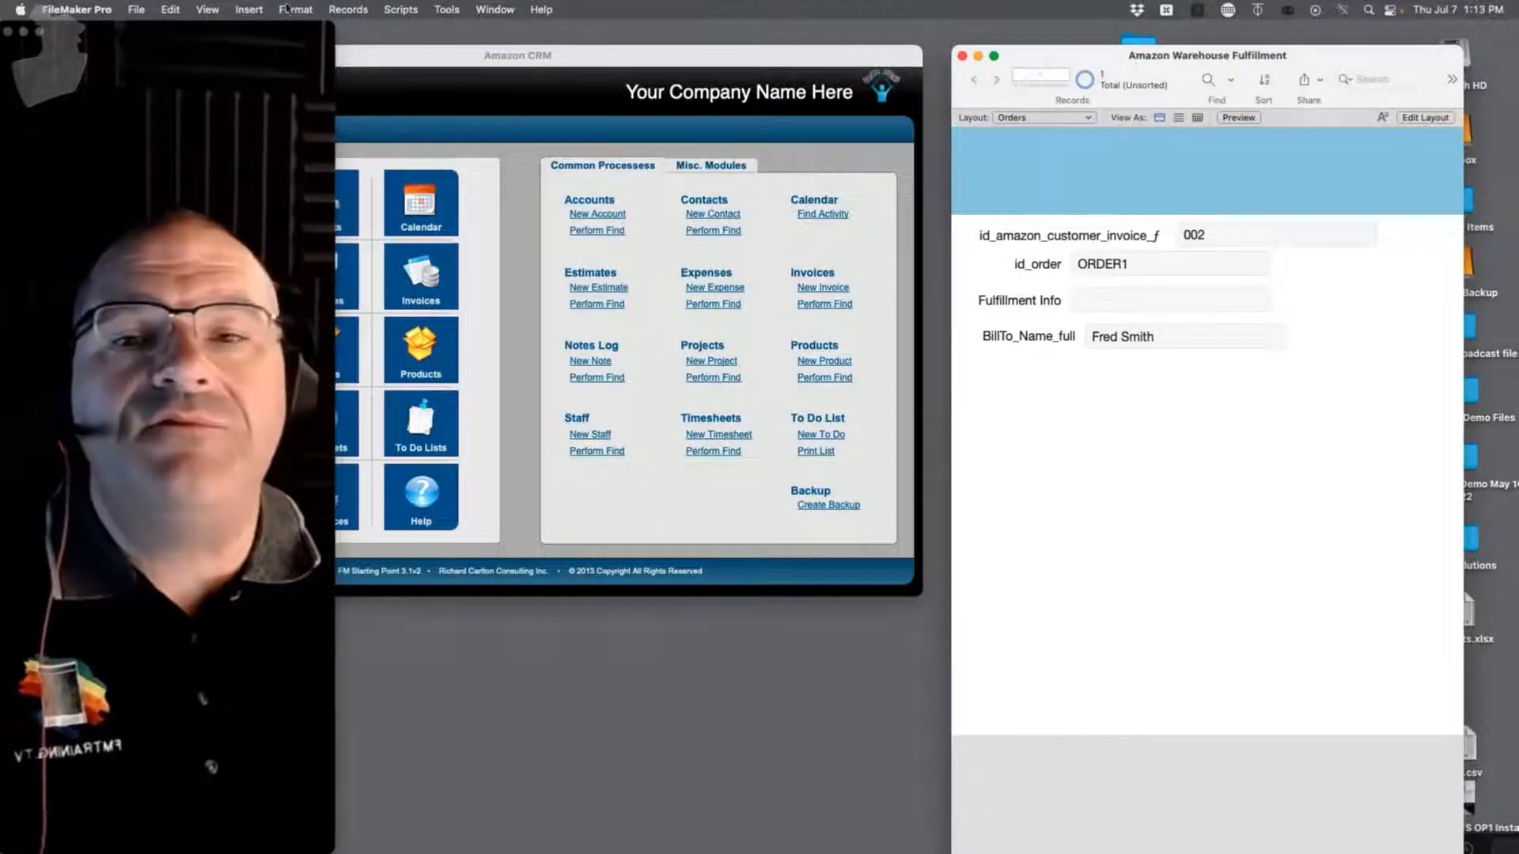
Step: Open Manage Database on the Relationships tab and nudge the INV_Invoices occurrence slightly
left_click(136, 10)
mouse_move(168, 155)
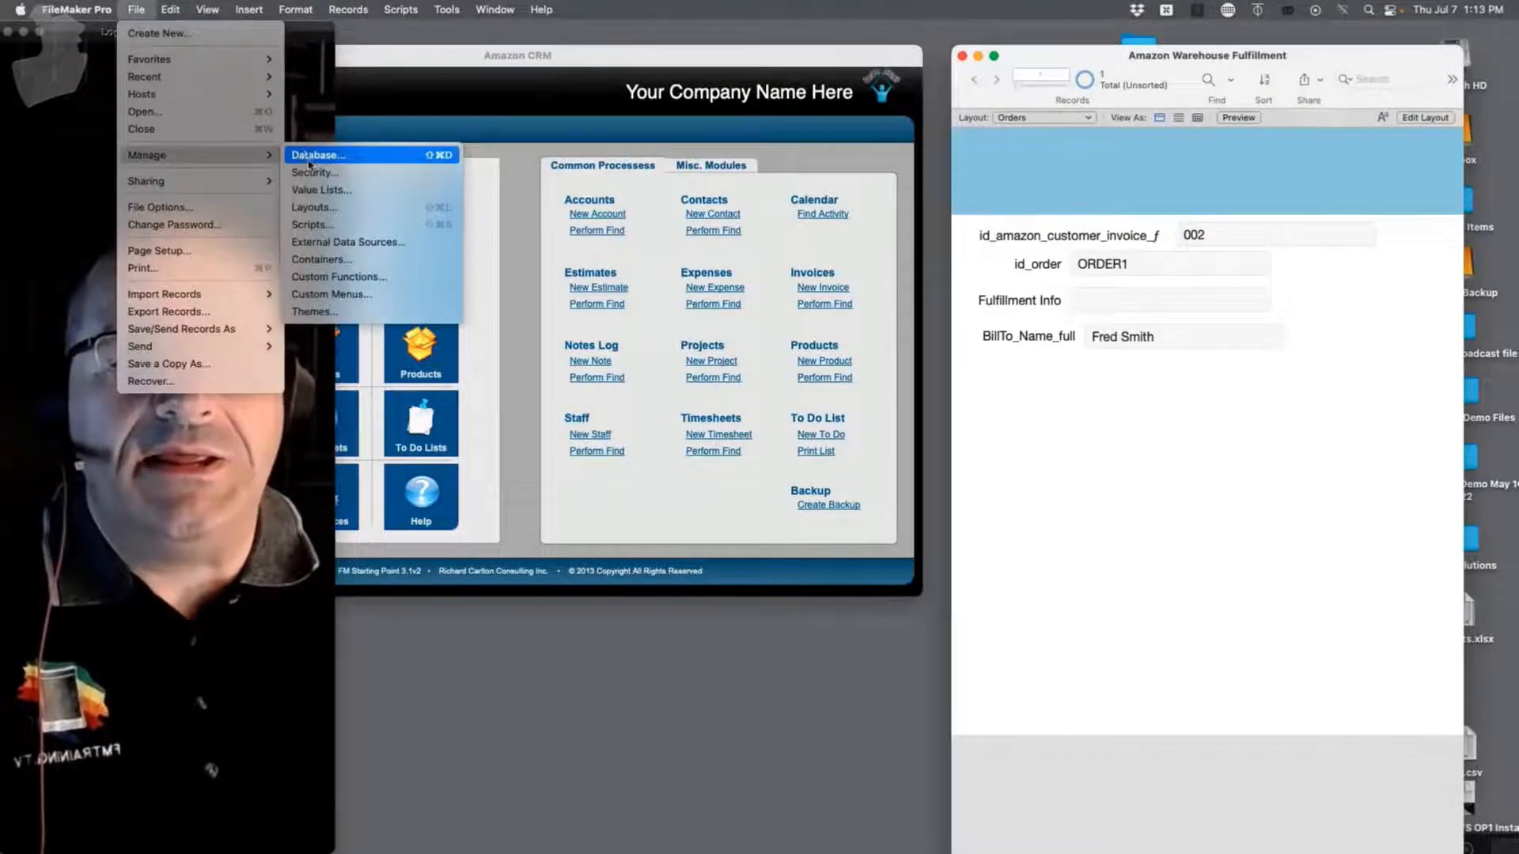
left_click(314, 162)
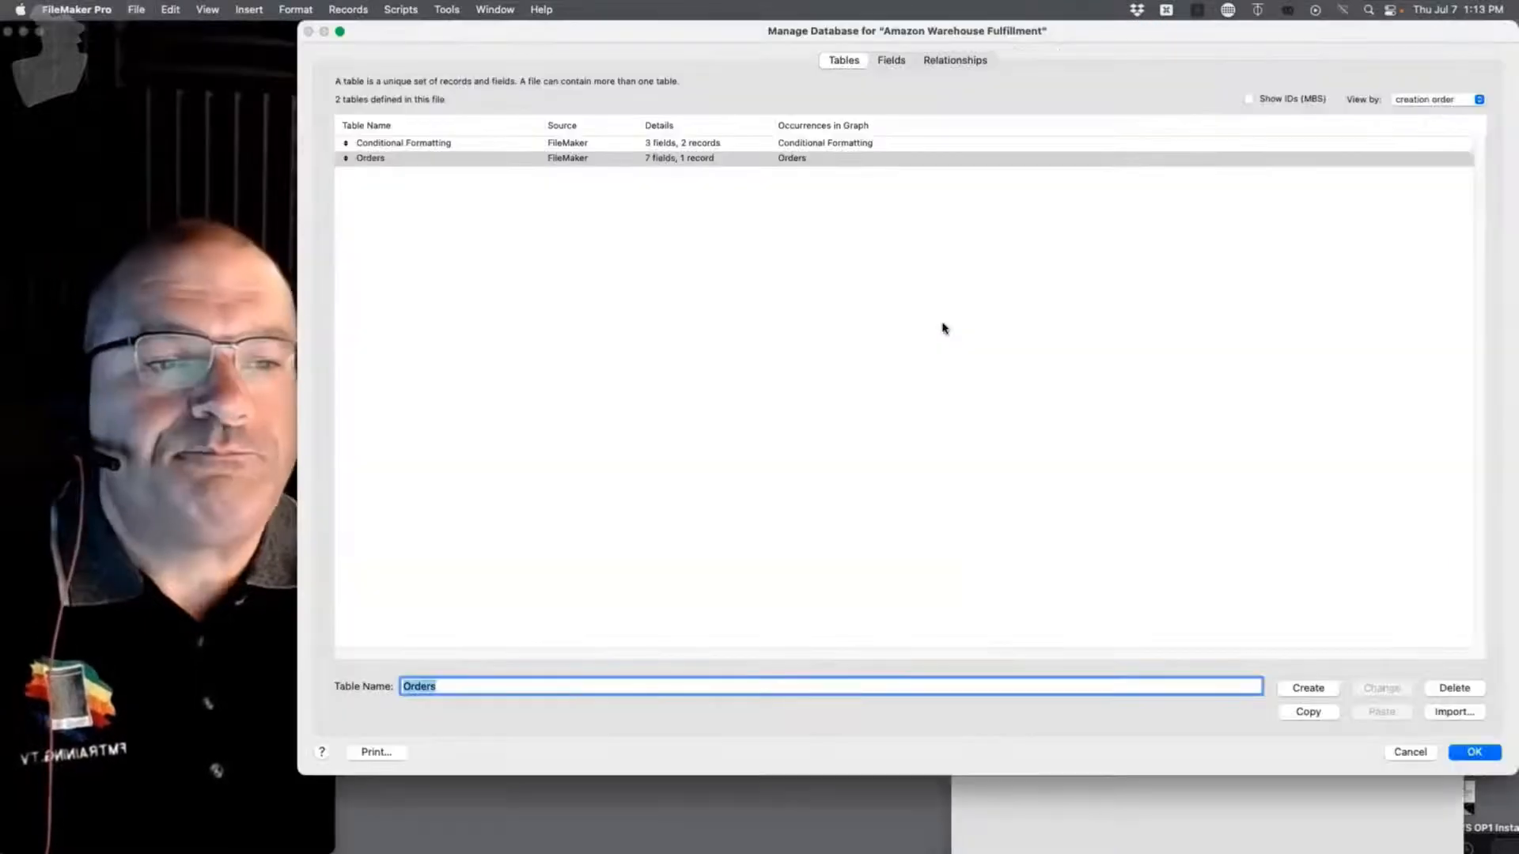
left_click(954, 61)
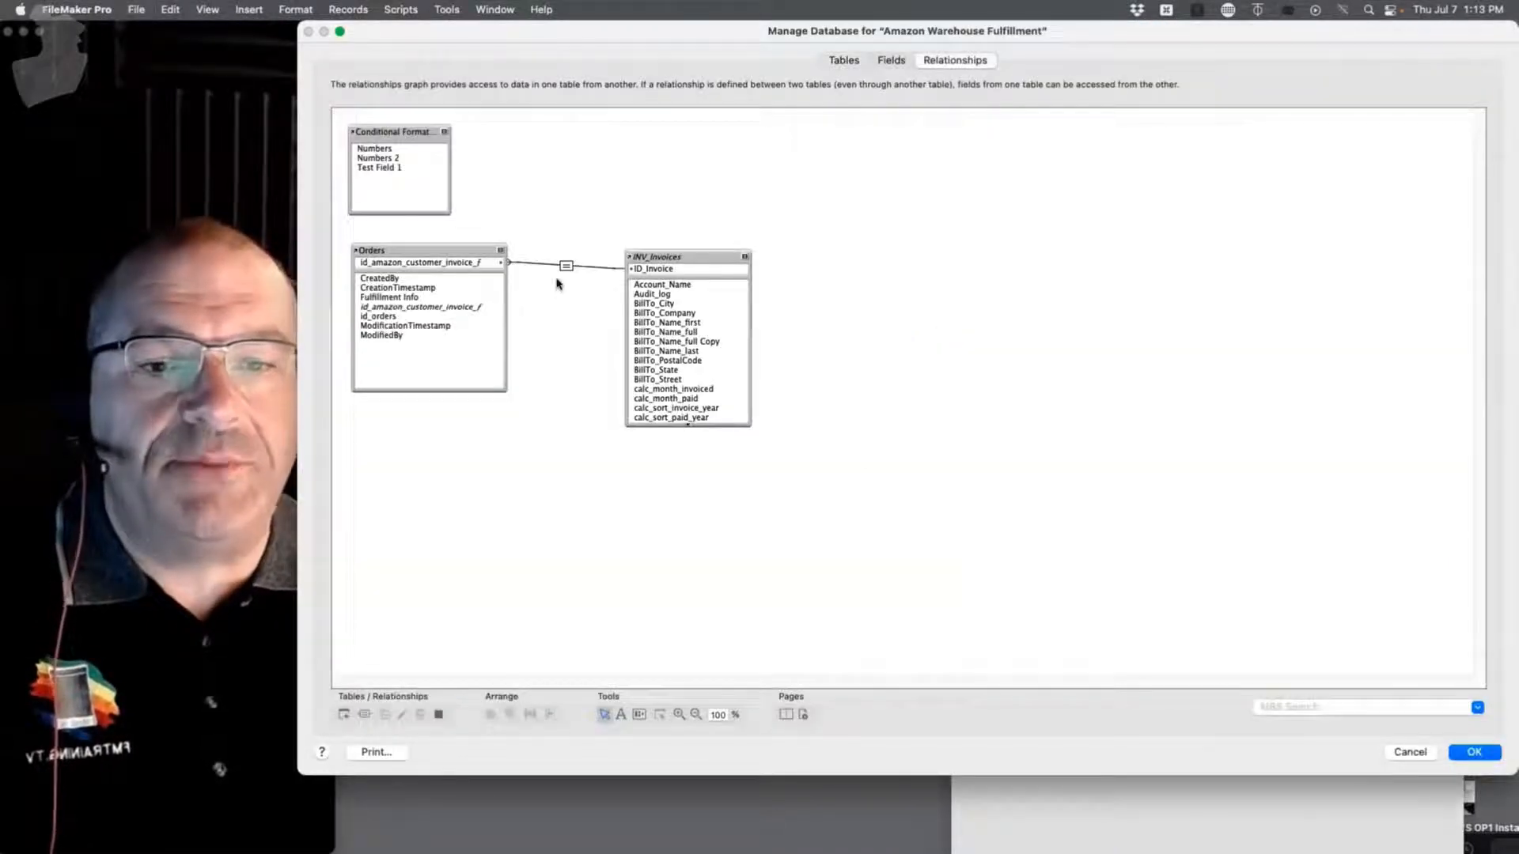
left_click(674, 269)
left_click_drag(672, 257, 670, 250)
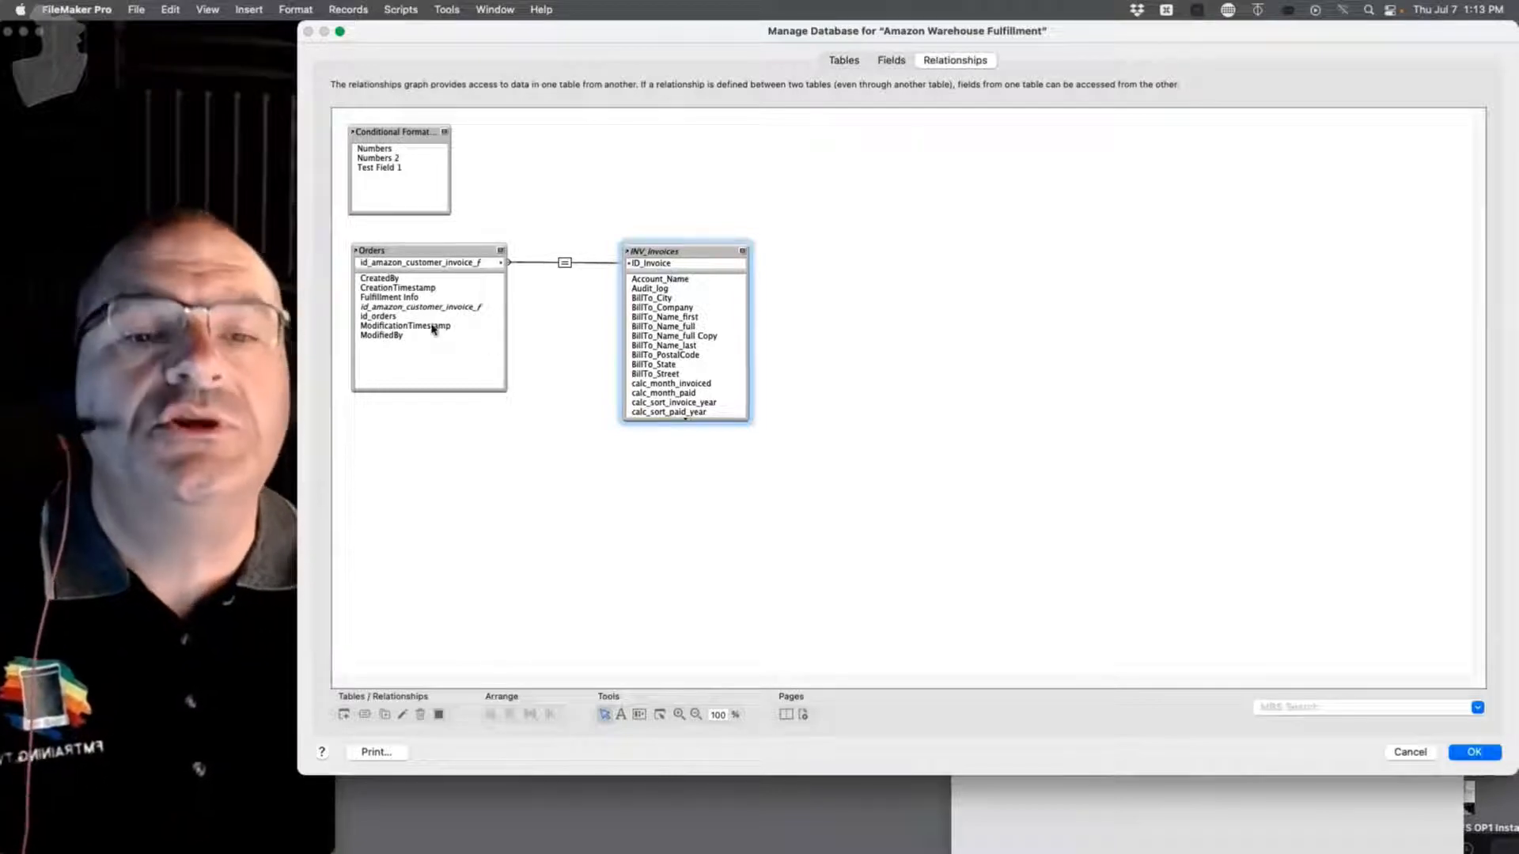
Step: Move the Manage Database window around to compare the graph with the Amazon CRM window
left_click_drag(702, 40, 597, 84)
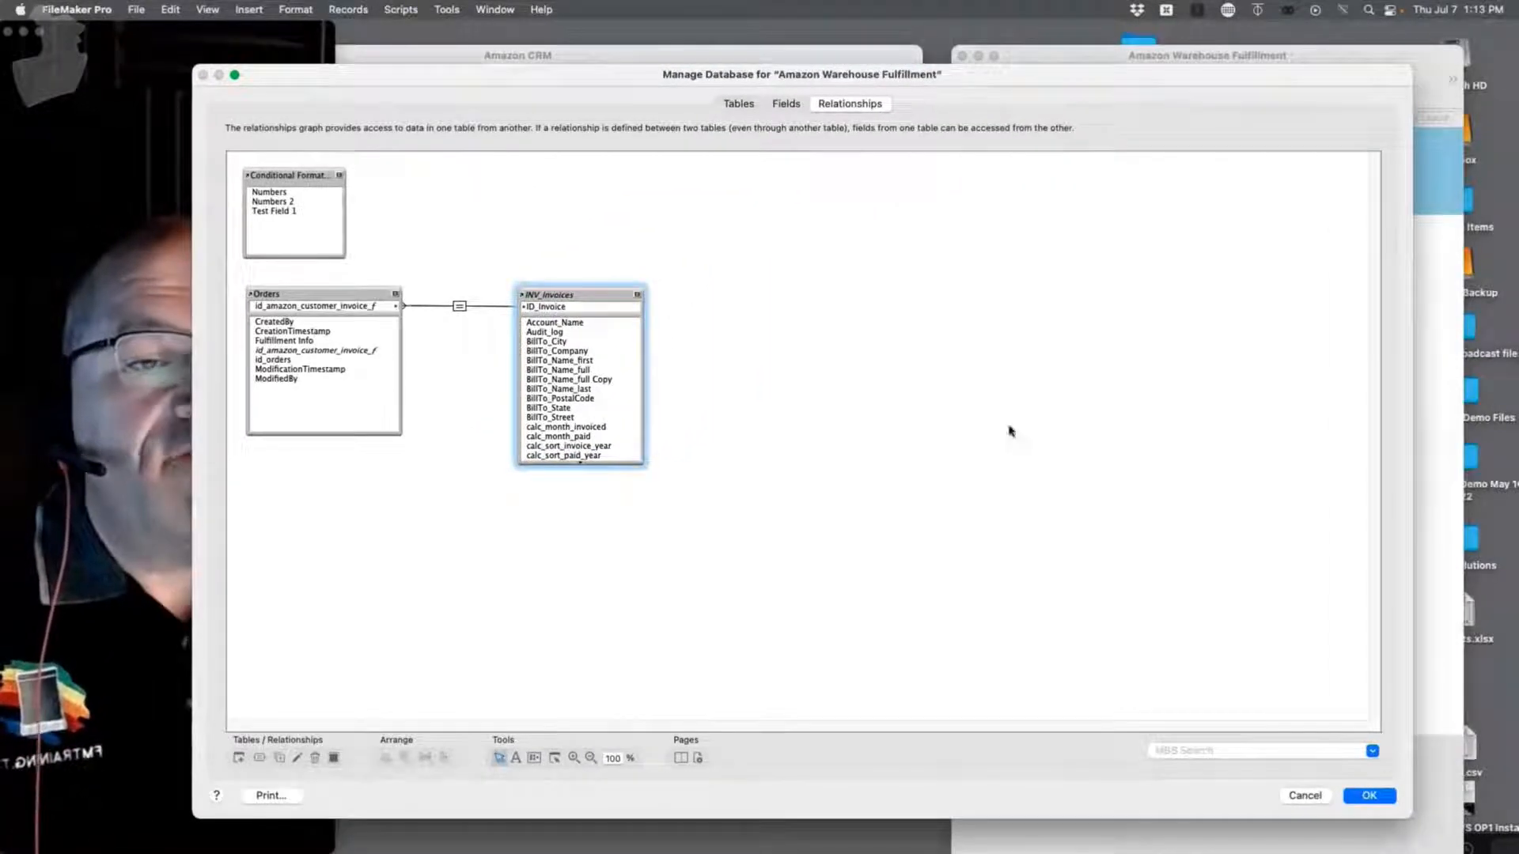
left_click_drag(736, 74, 1195, 87)
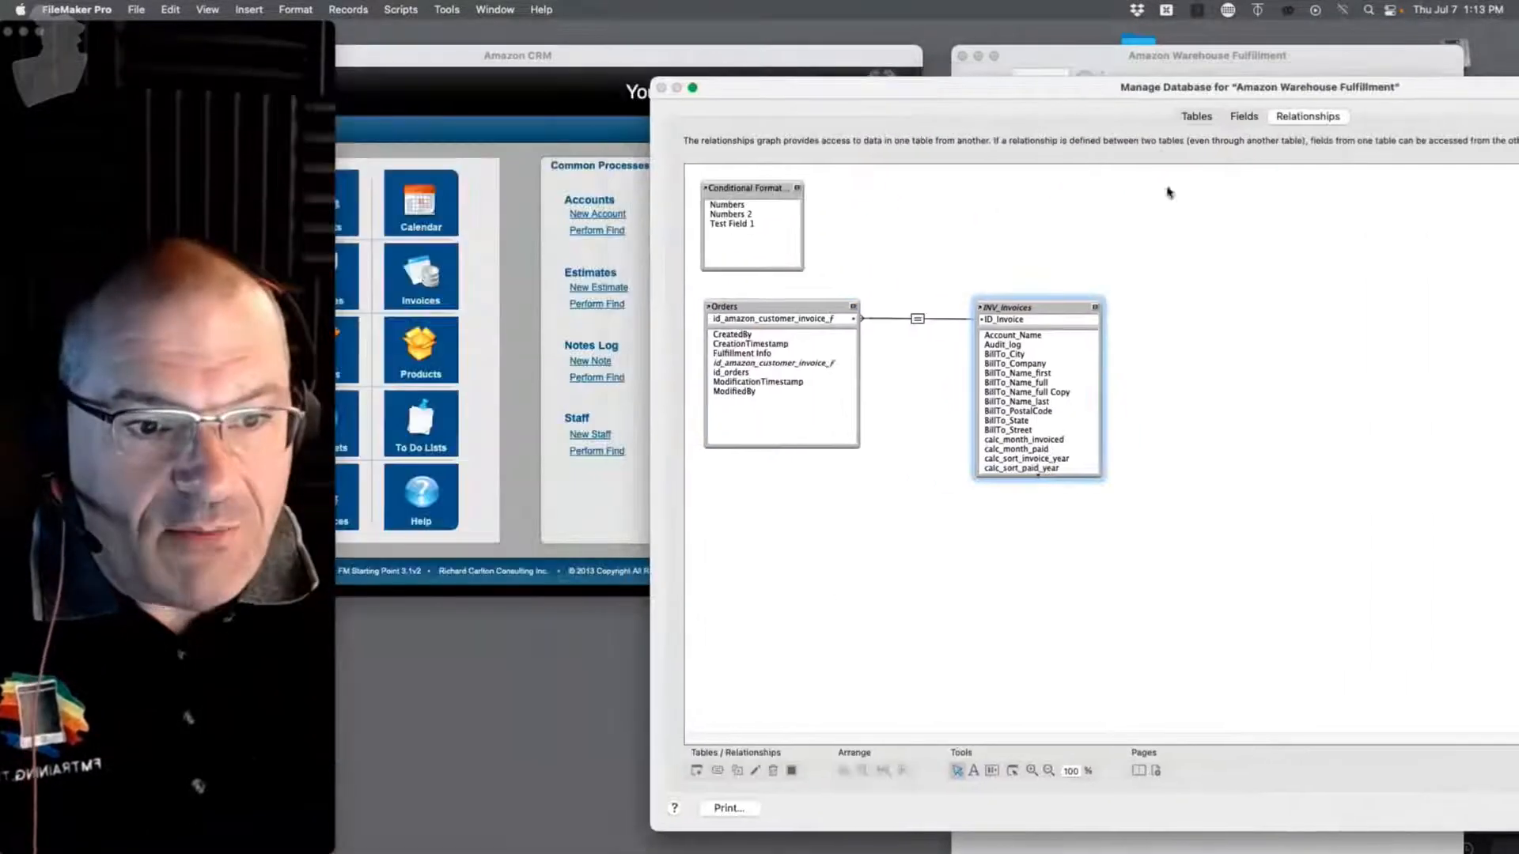
left_click_drag(1075, 96, 1370, 123)
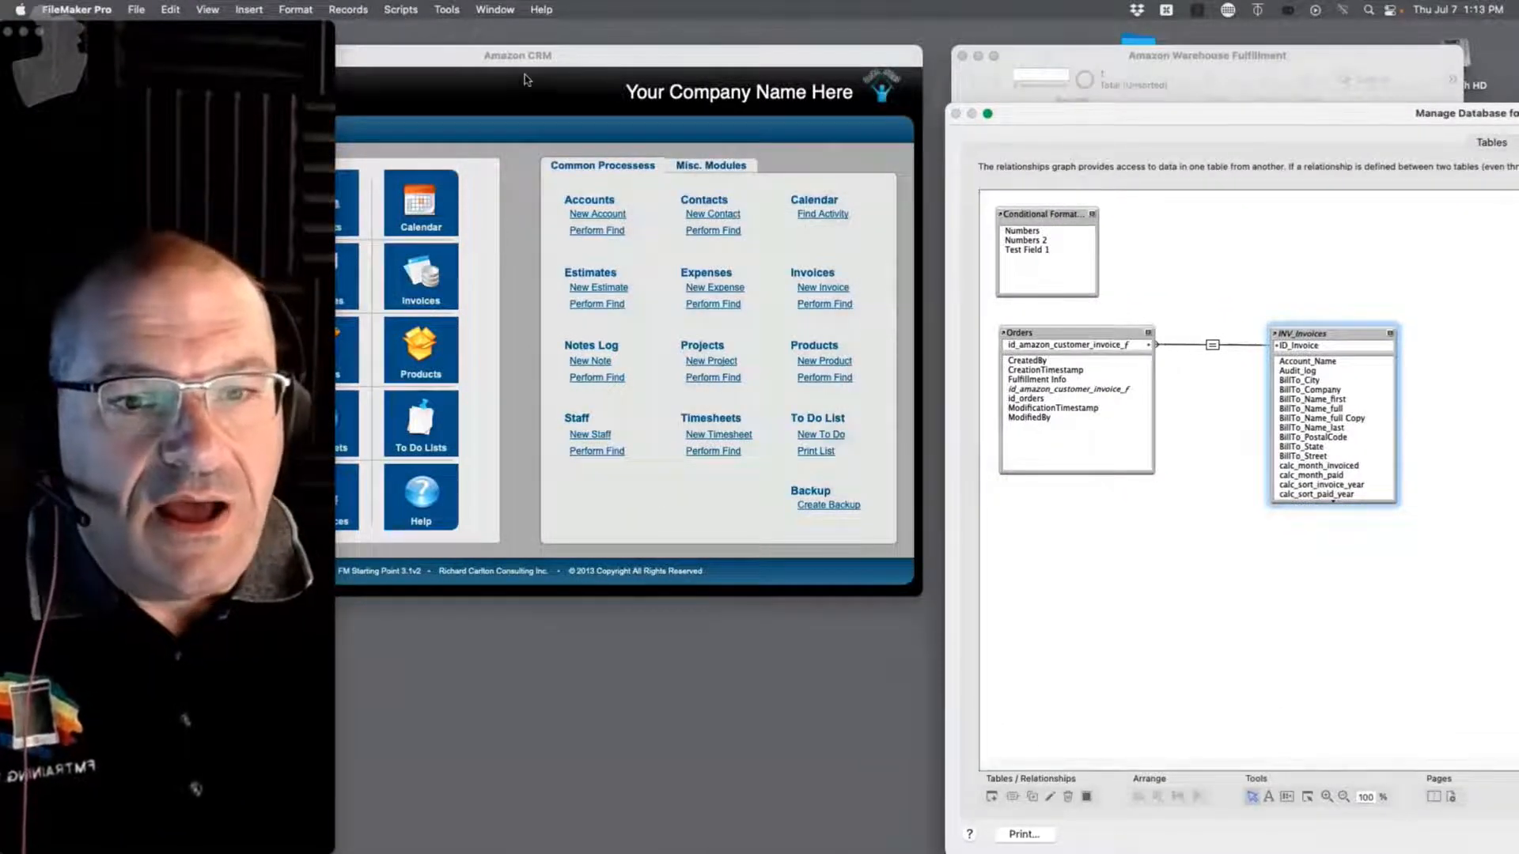
left_click_drag(1132, 111, 358, 28)
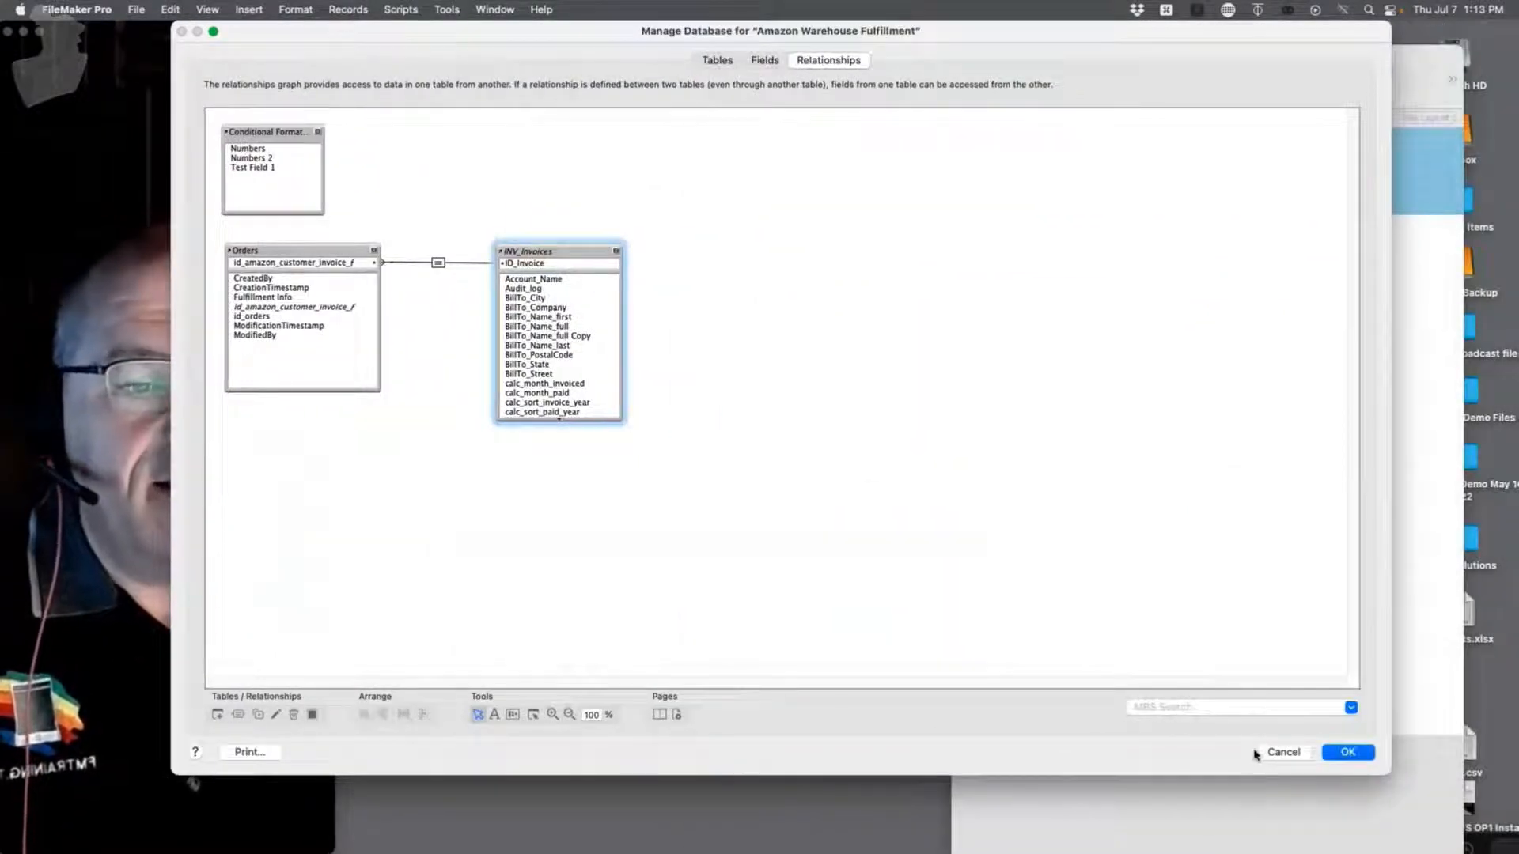
left_click_drag(535, 30, 1293, 86)
left_click_drag(1030, 93, 1086, 87)
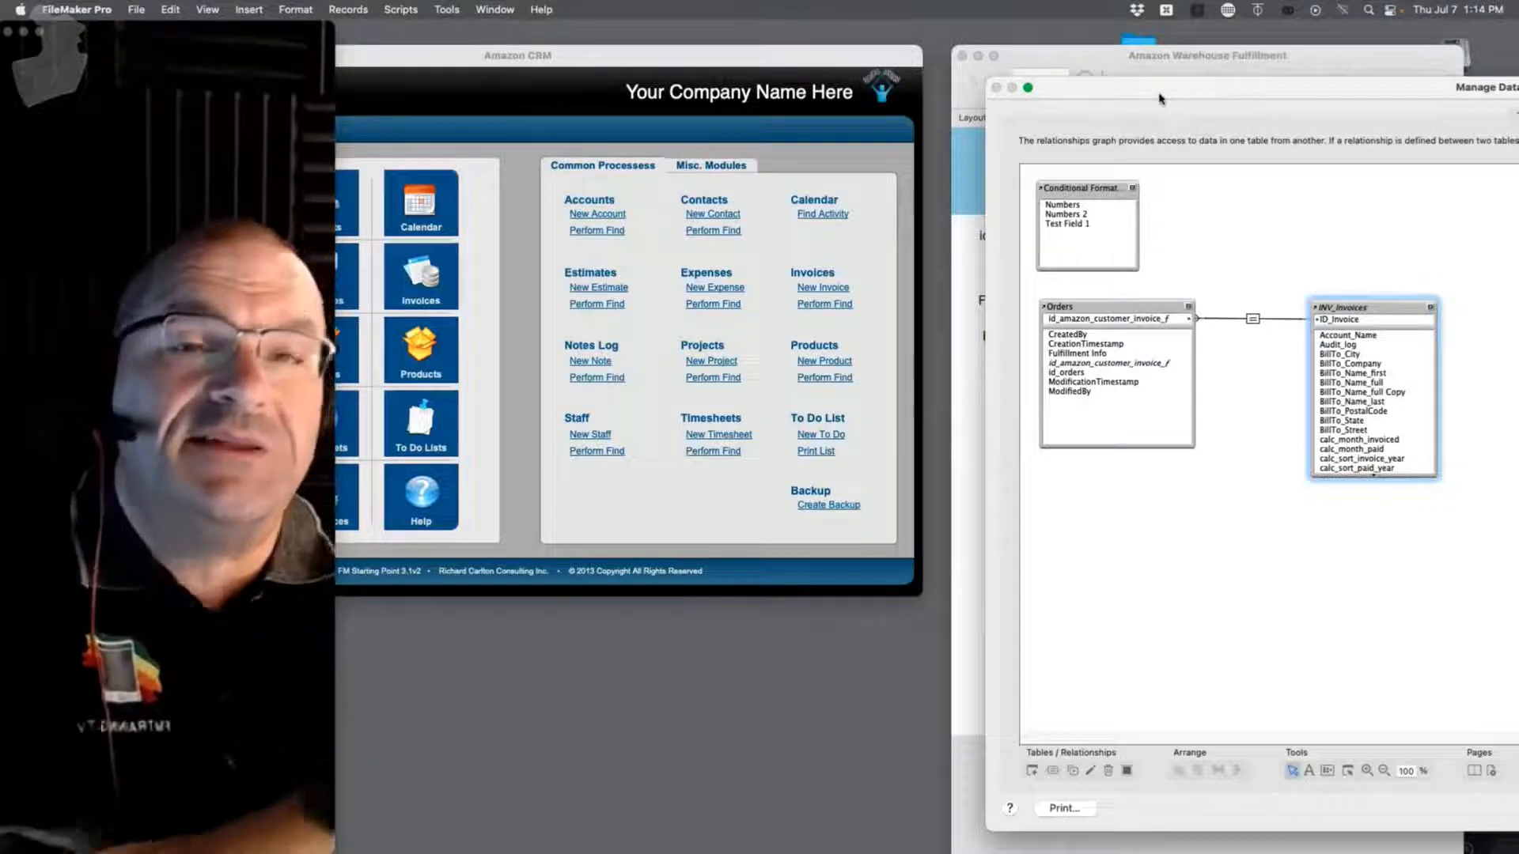
left_click_drag(1157, 95, 1242, 445)
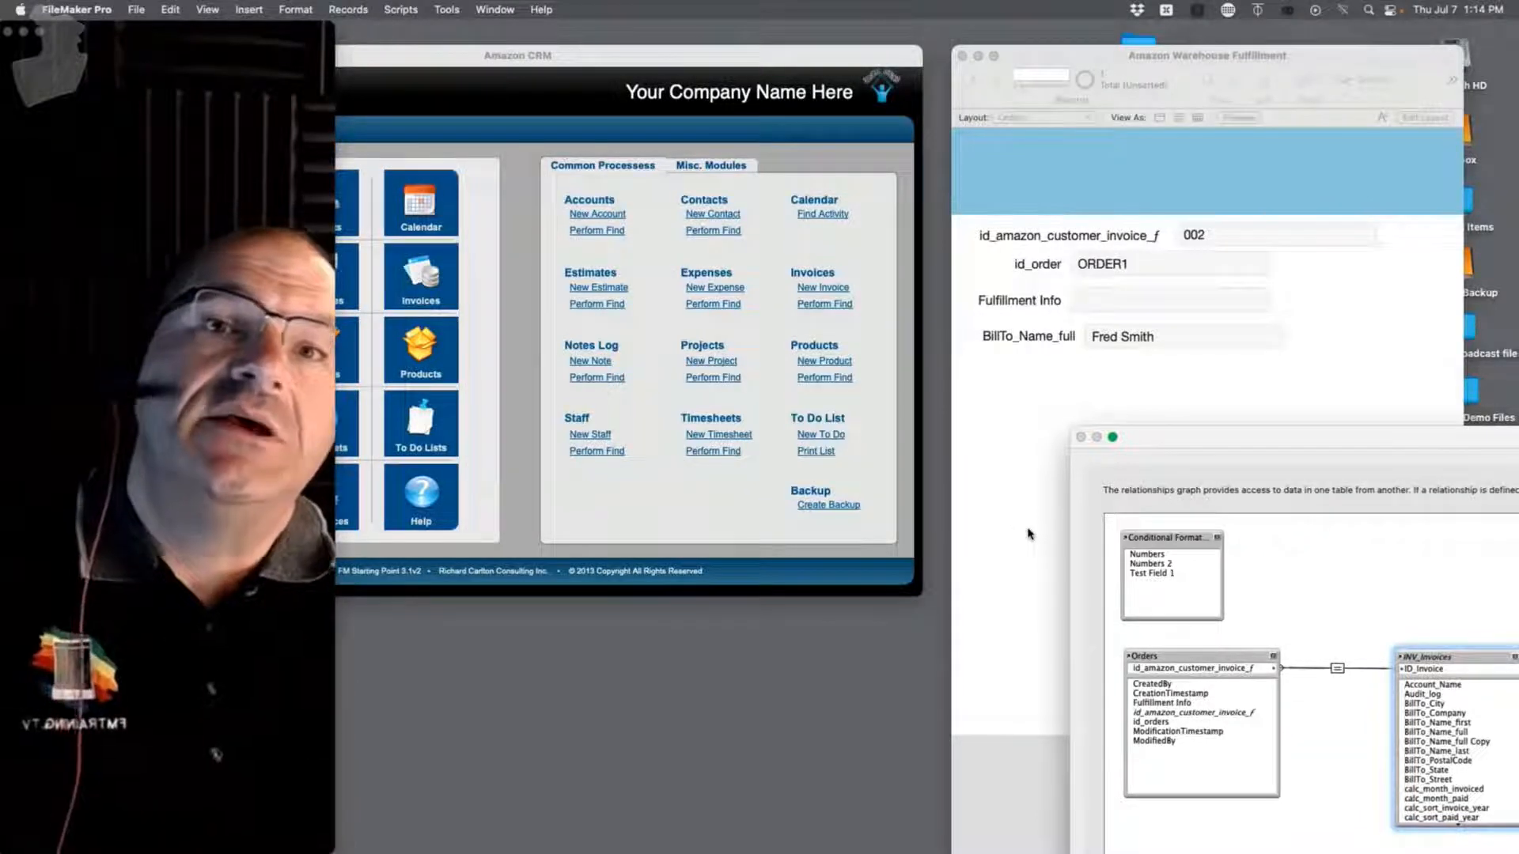
left_click_drag(1200, 452, 289, 30)
Step: Close Manage Database with OK and bring up invoice #002 on Amazon CRM's Invoices layout
left_click(1360, 754)
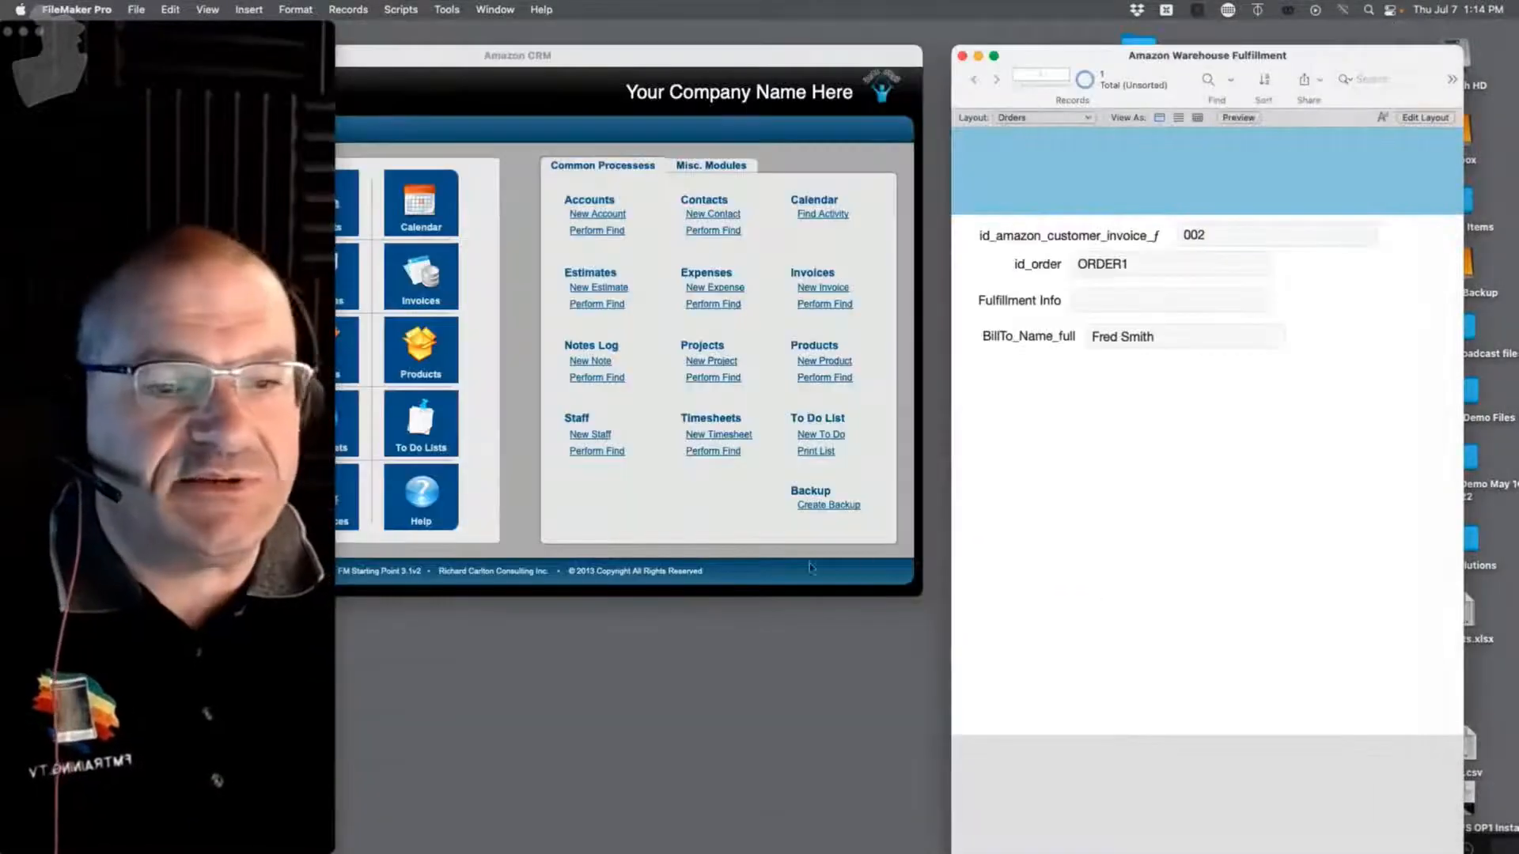
left_click_drag(456, 60, 654, 63)
left_click(531, 209)
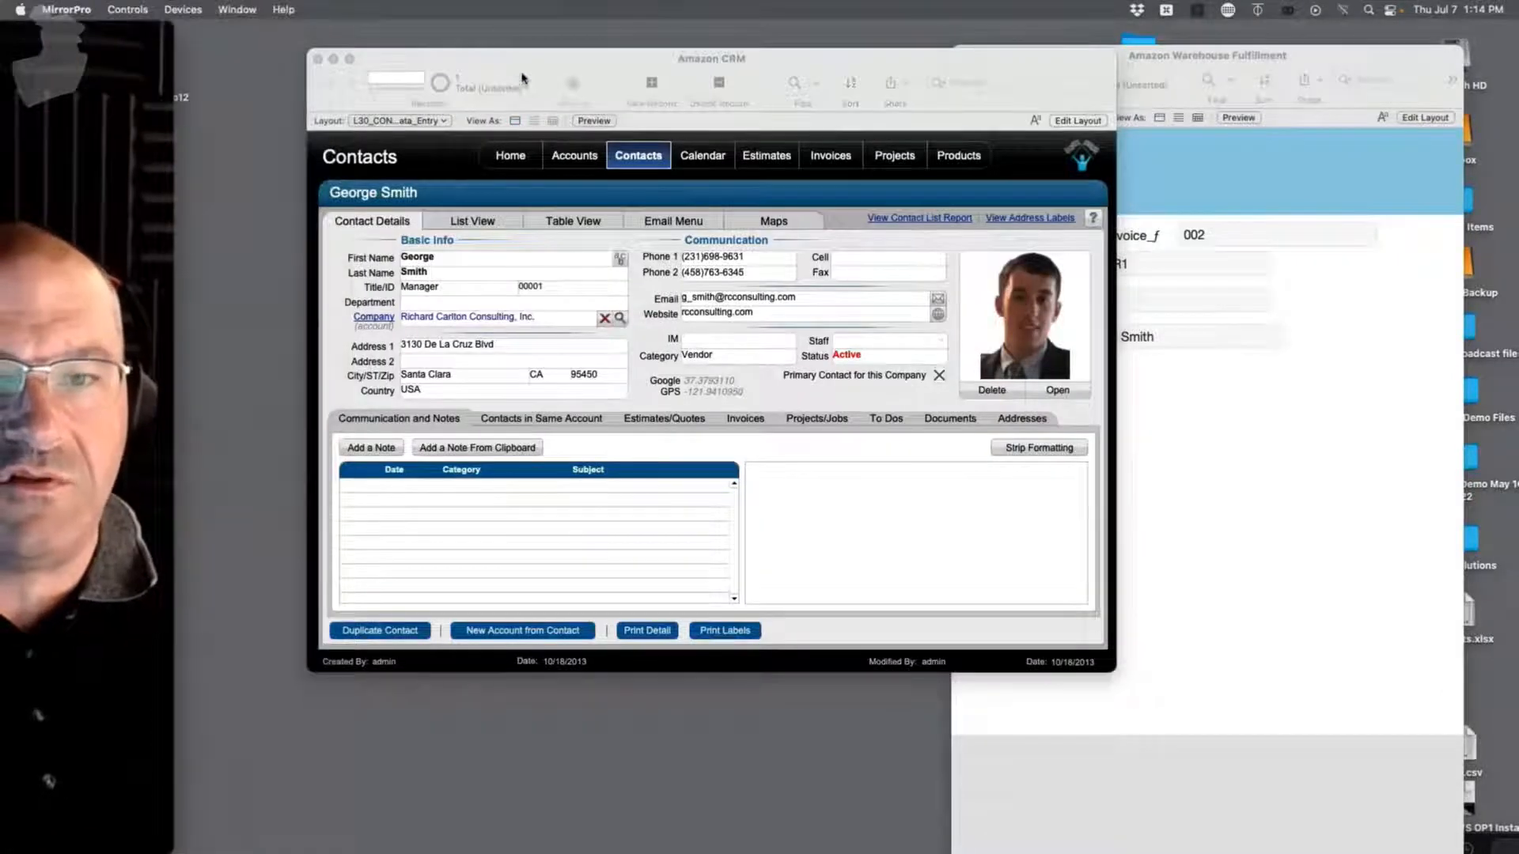
left_click_drag(527, 58, 404, 30)
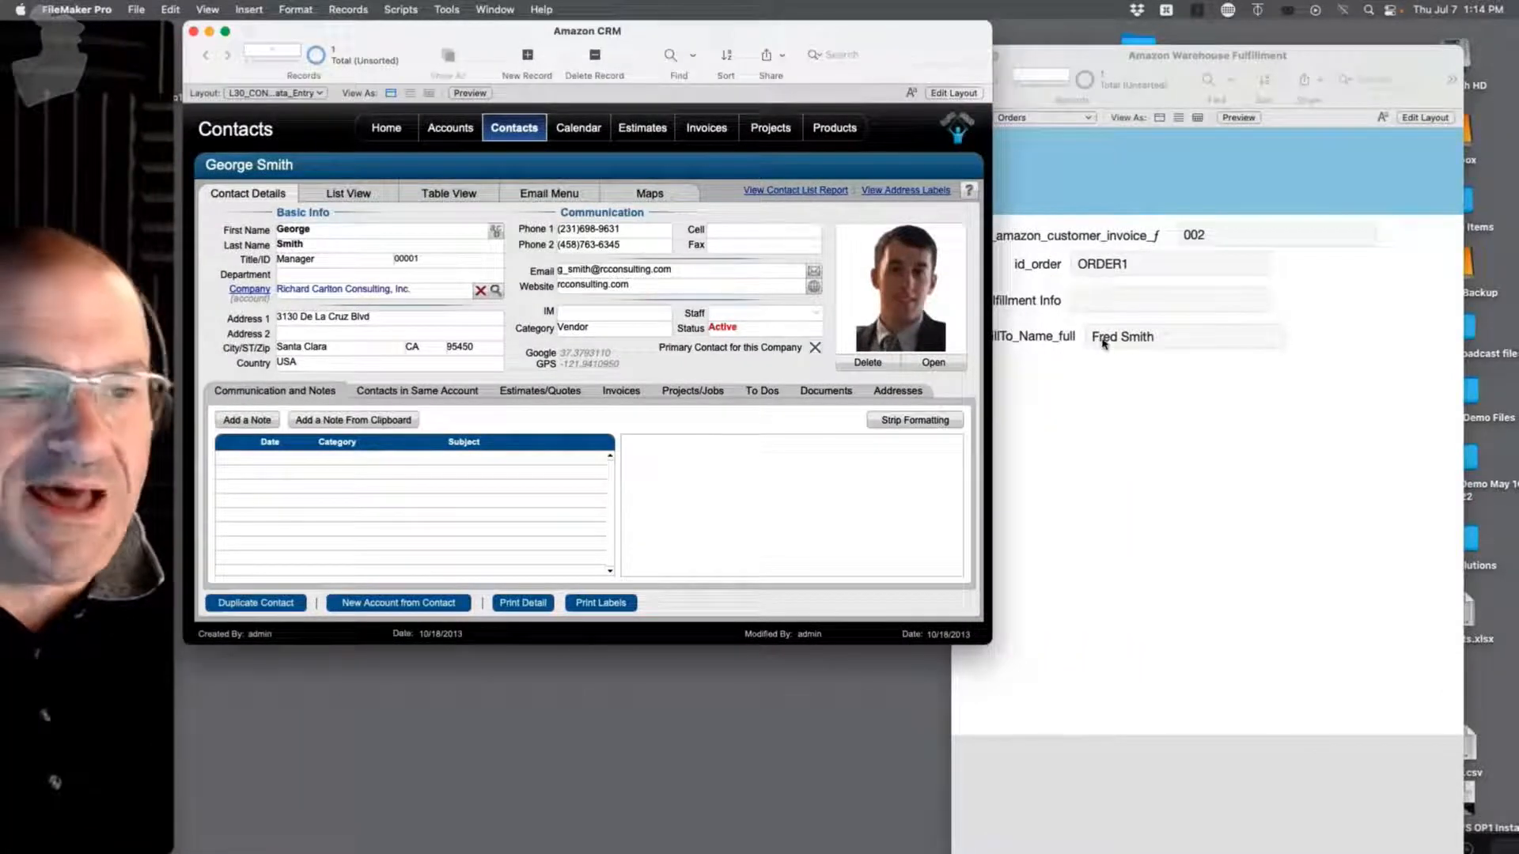
left_click(1098, 438)
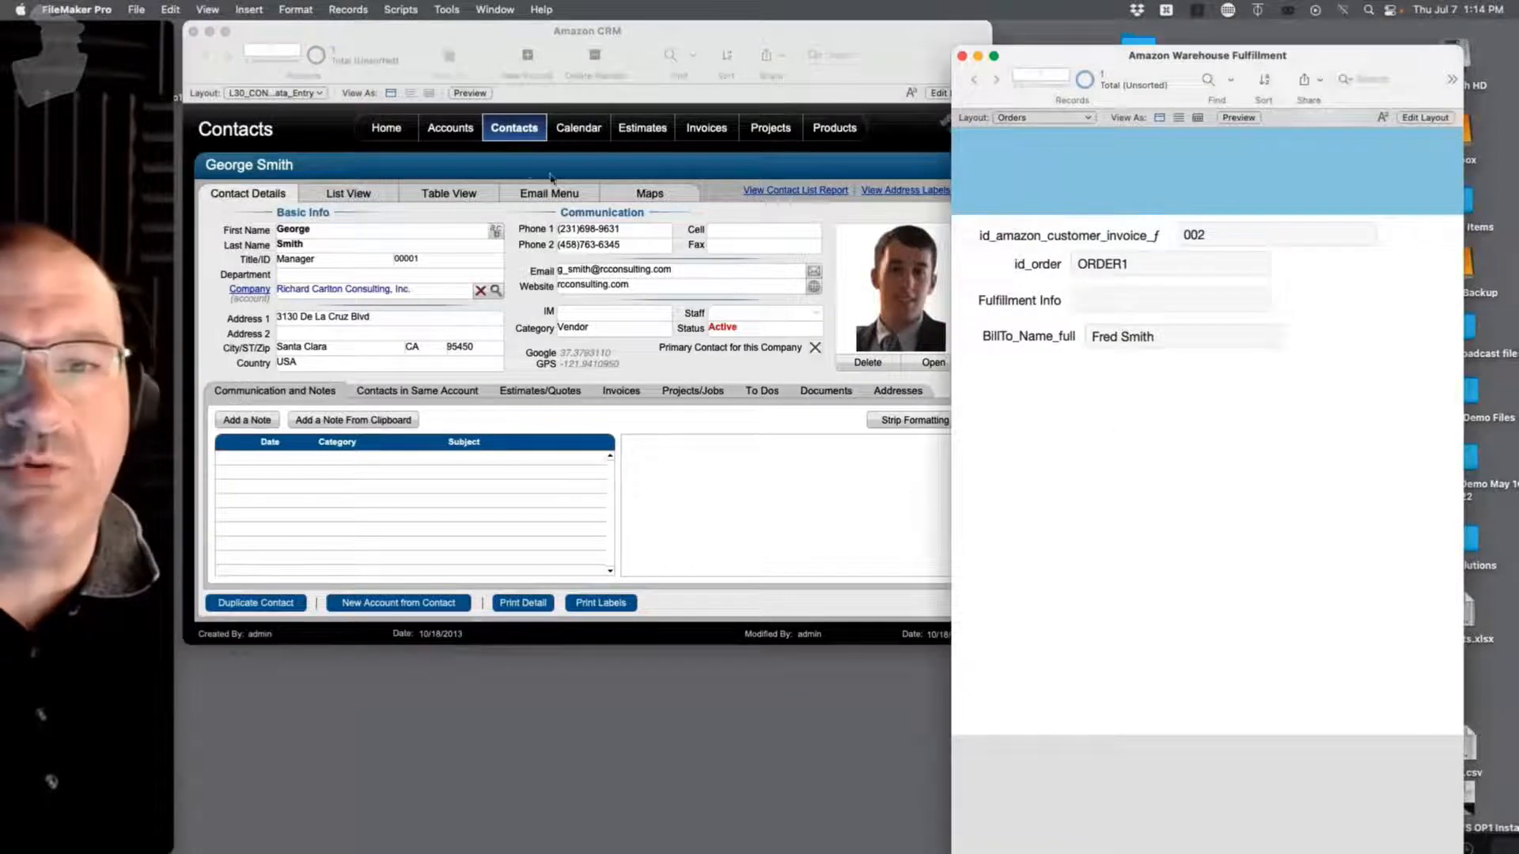
left_click(722, 139)
left_click(722, 139)
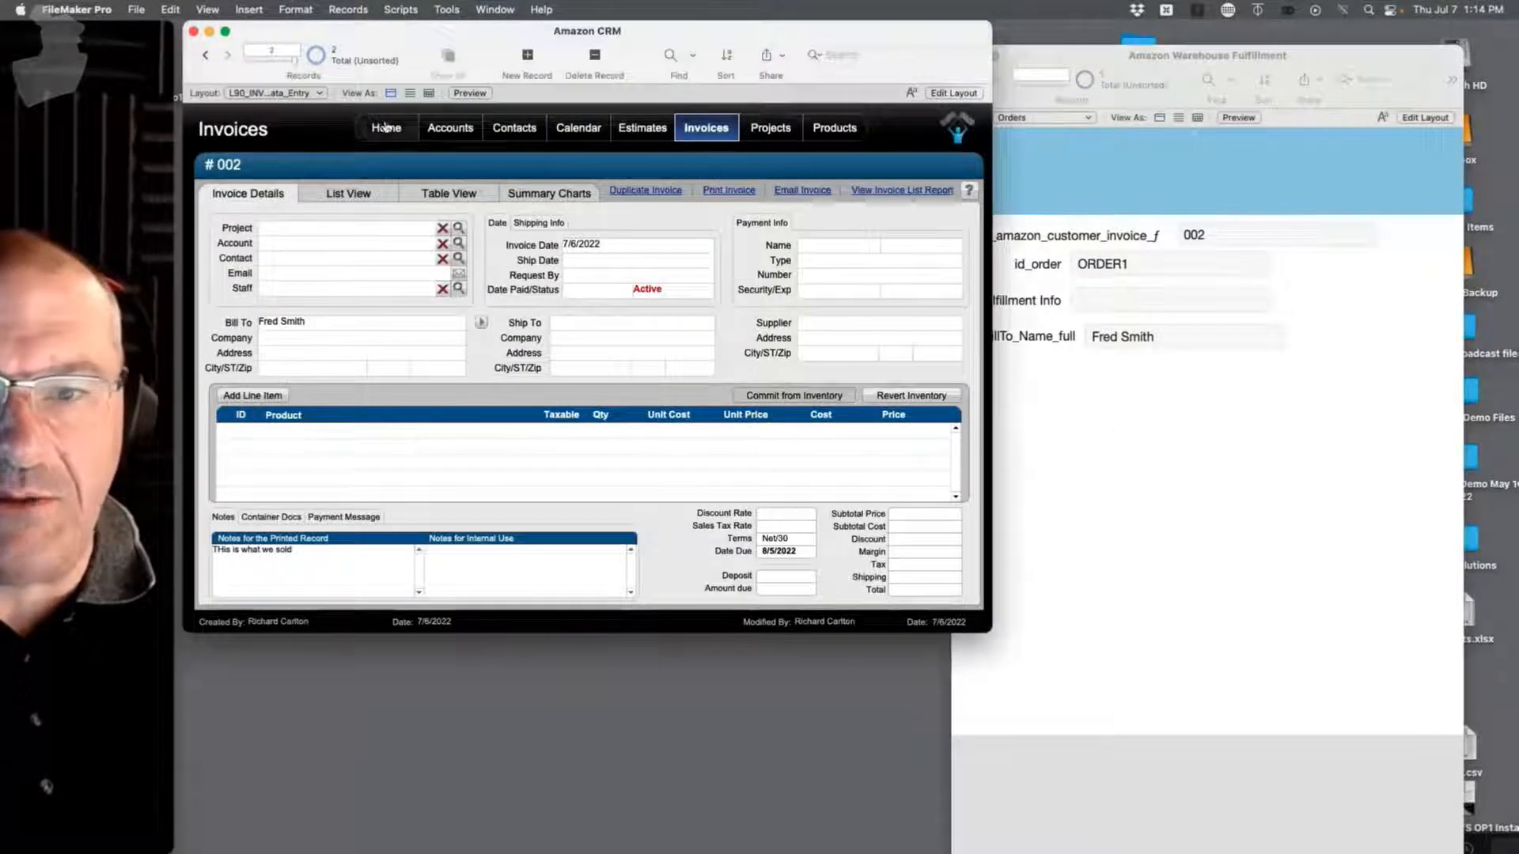
left_click(204, 56)
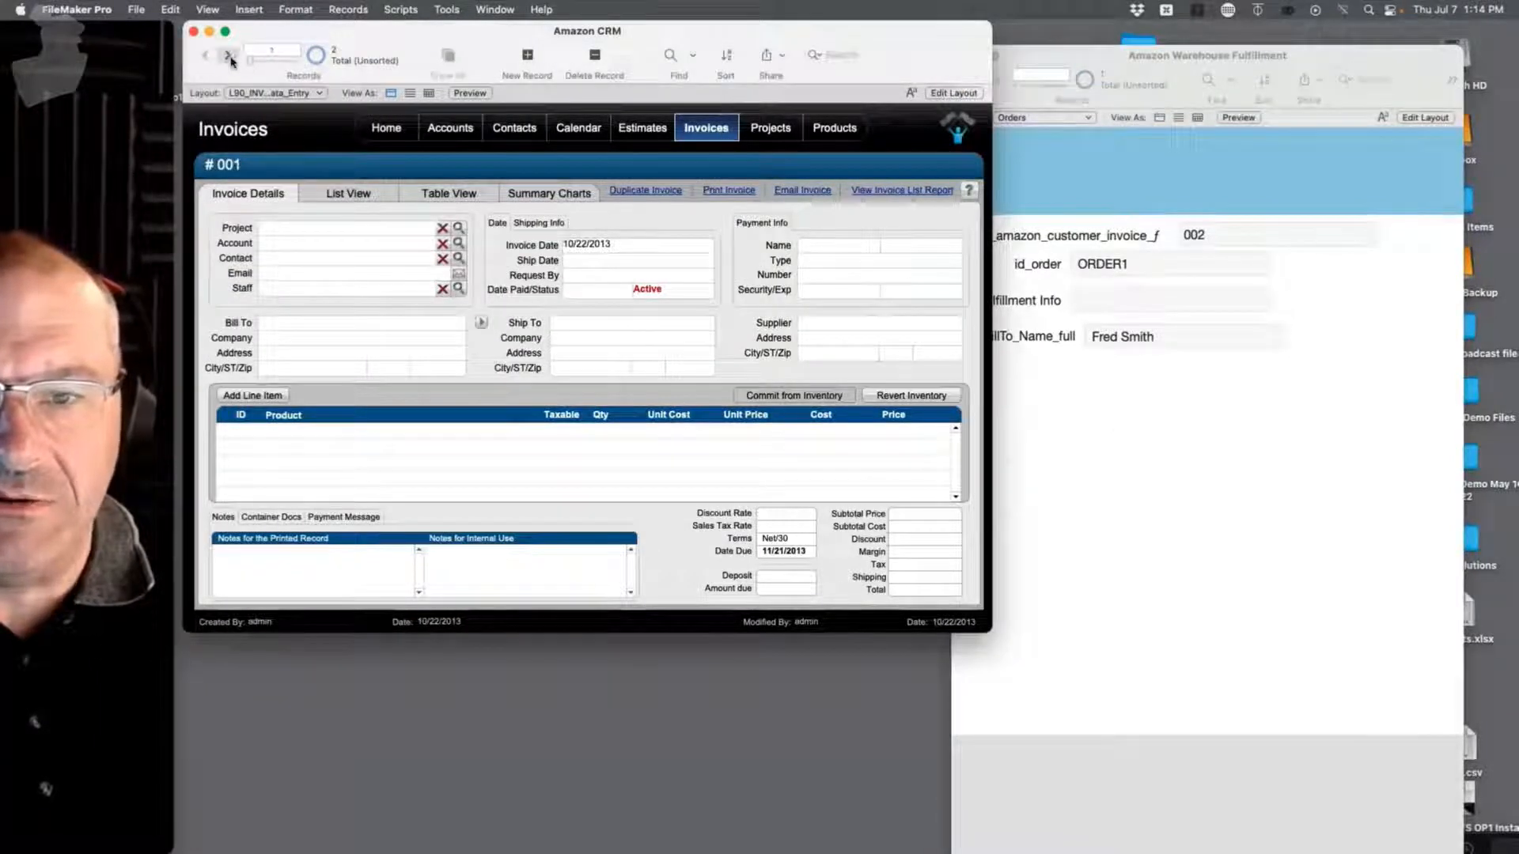
left_click(228, 56)
Step: Append ' - Hello' to invoice #002's Bill To name and confirm the fulfillment order mirrors it
left_click(316, 321)
type("-")
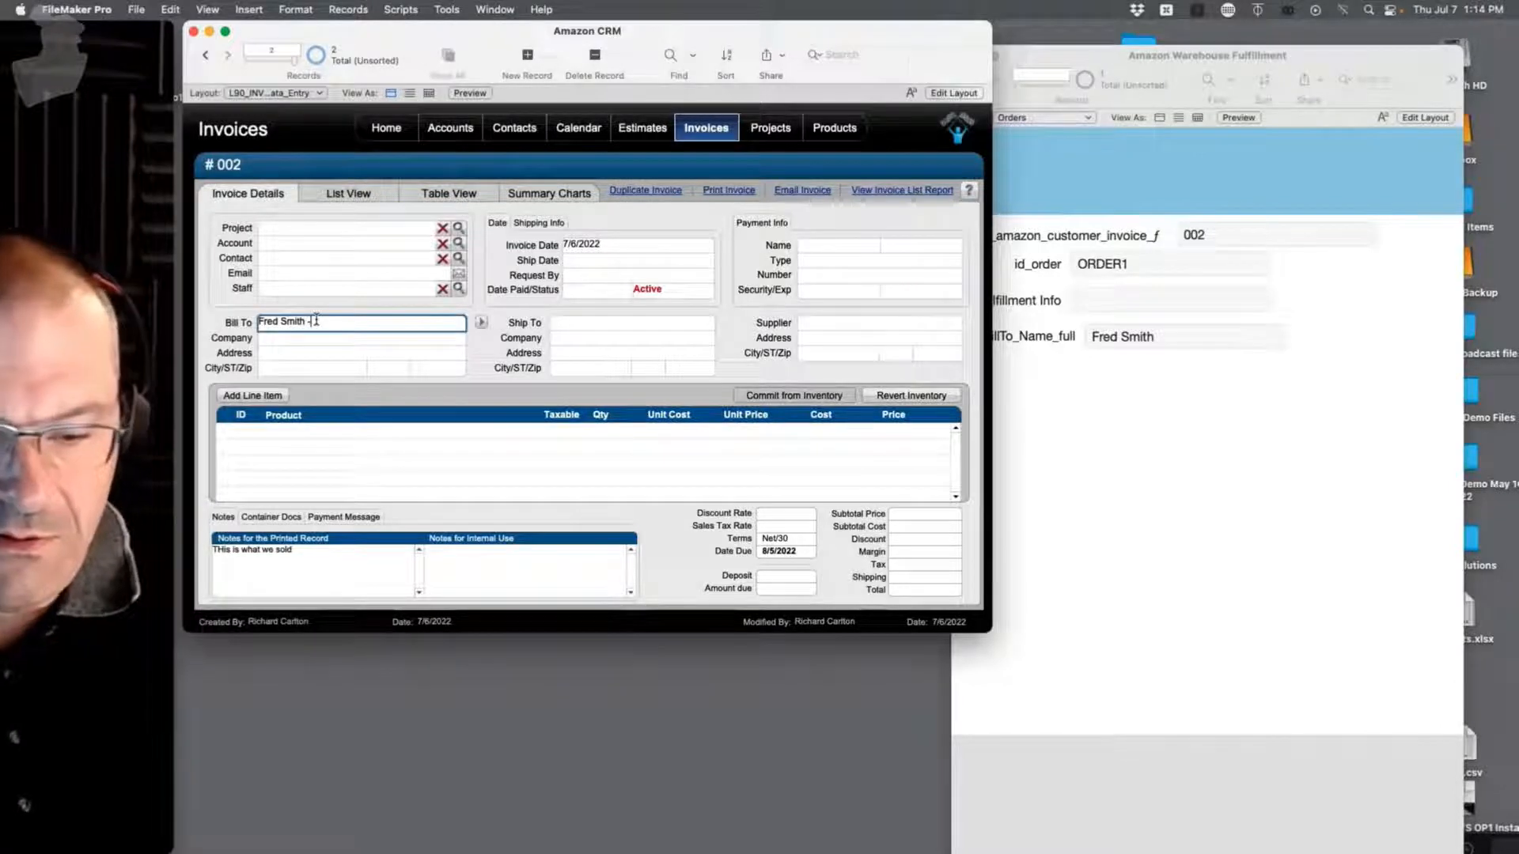
type(" Nello")
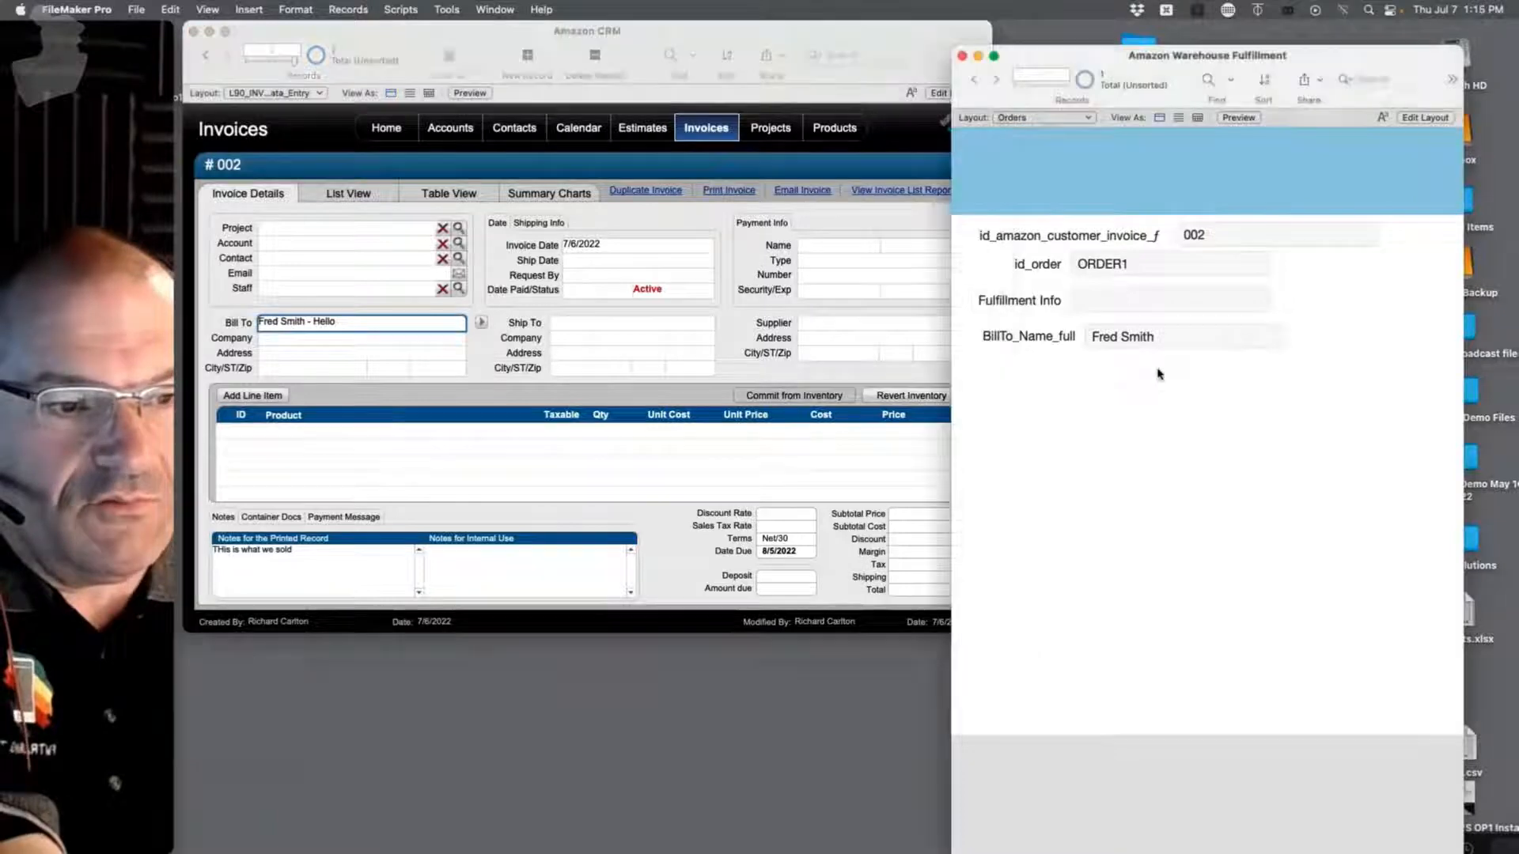
left_click(1156, 368)
left_click(863, 374)
left_click(848, 375)
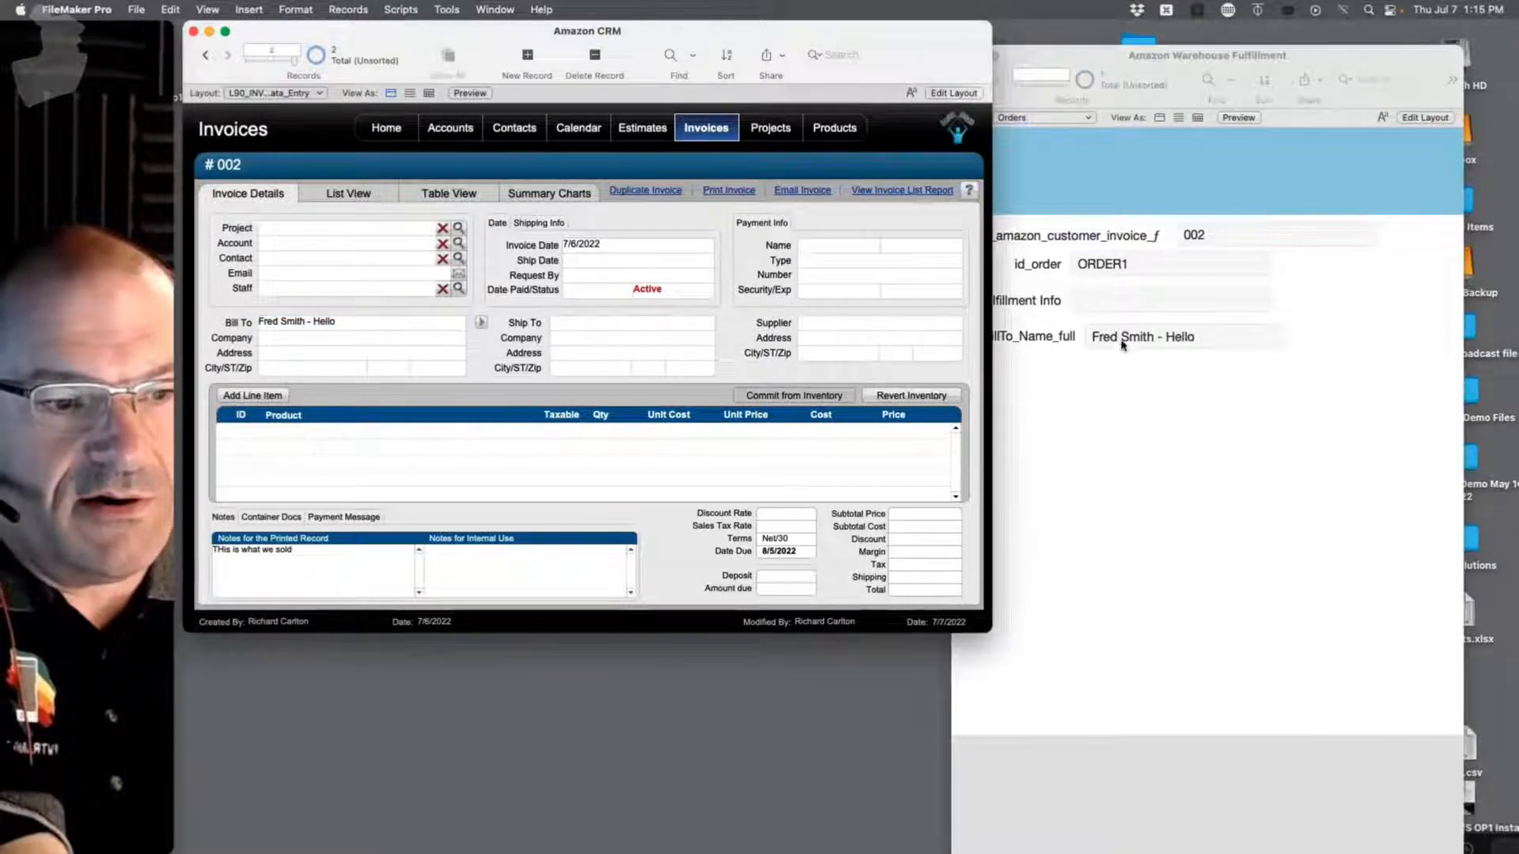
left_click(1035, 434)
left_click(565, 386)
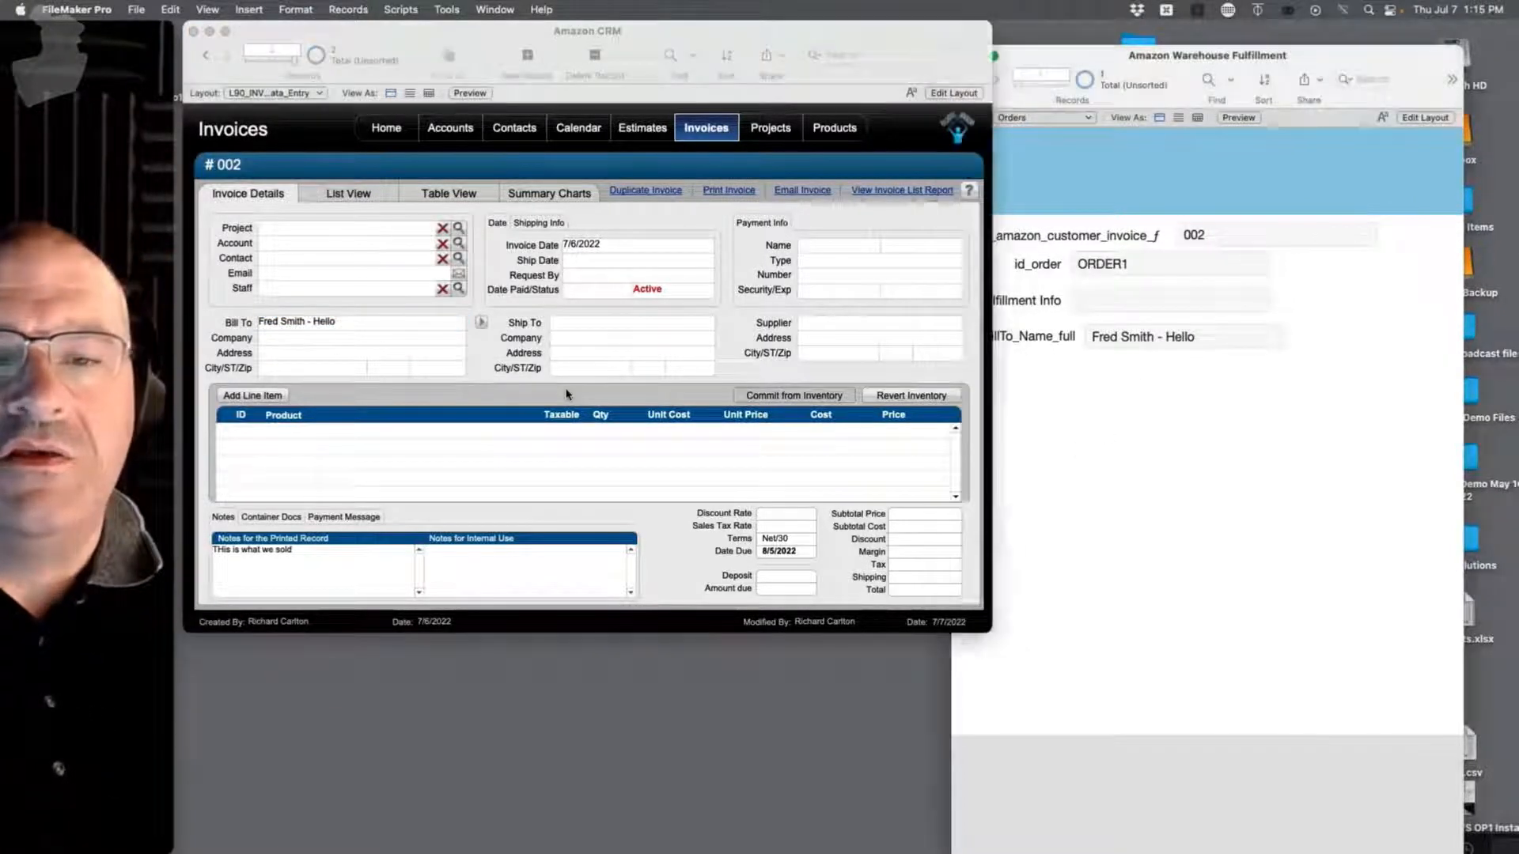
key("super+shift+d")
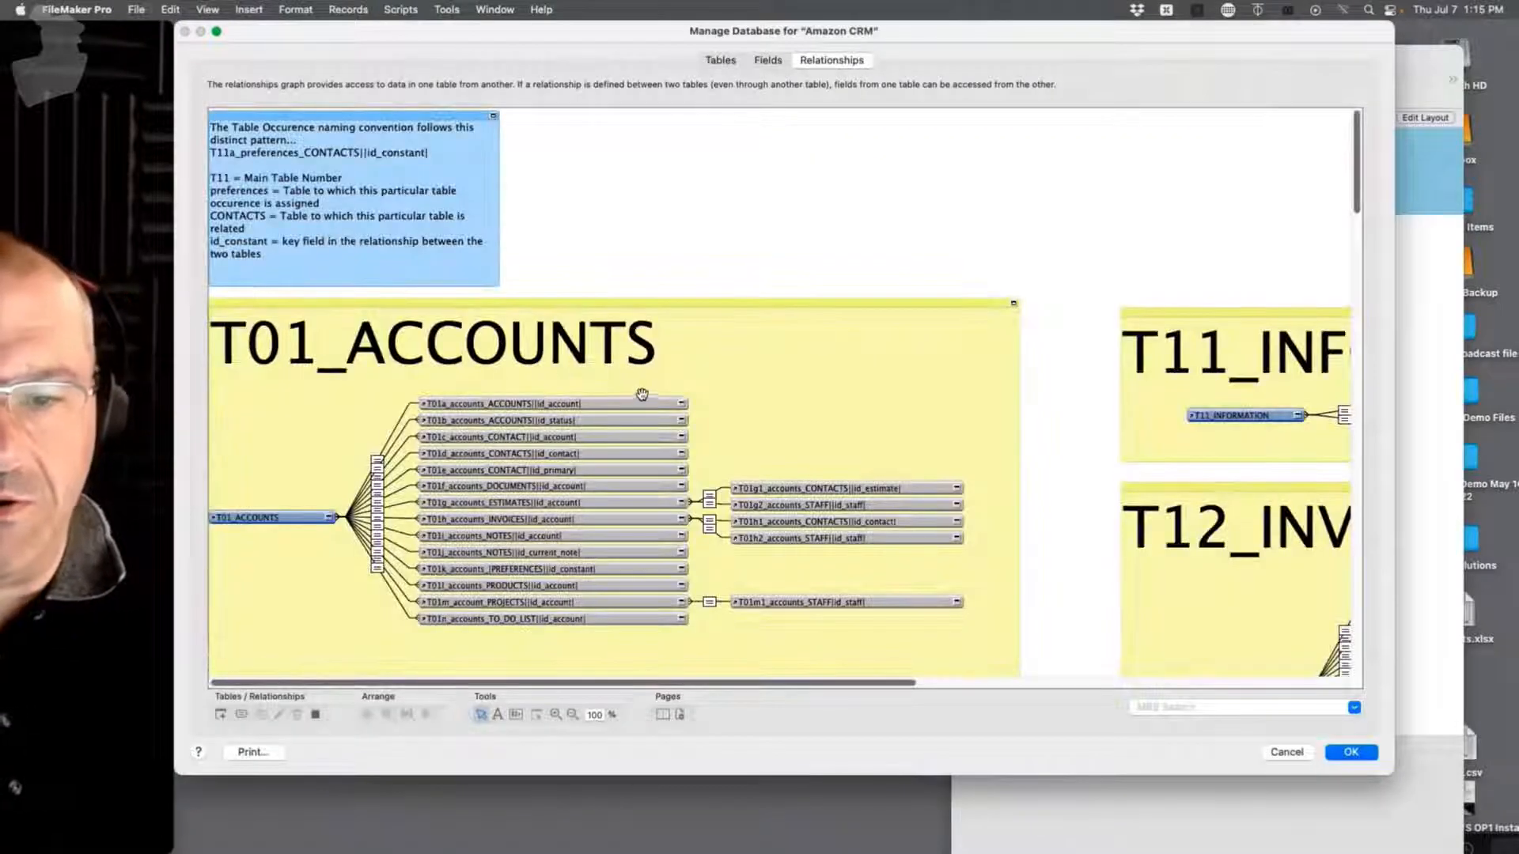
Step: Create a new Text field in INV_Invoices with global storage, bringing the table to 139 fields
left_click(767, 60)
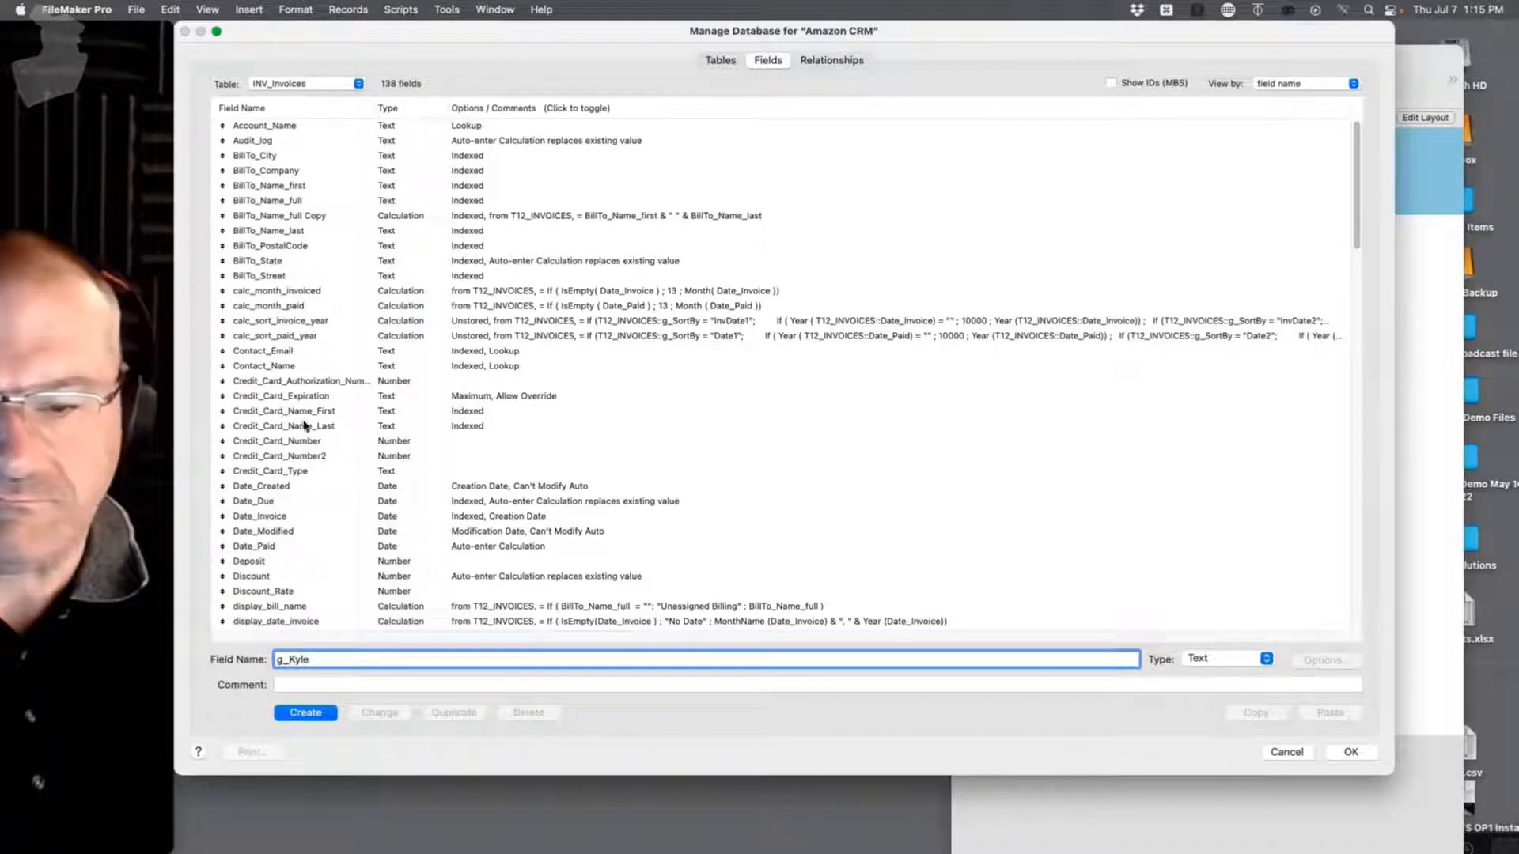
left_click(307, 714)
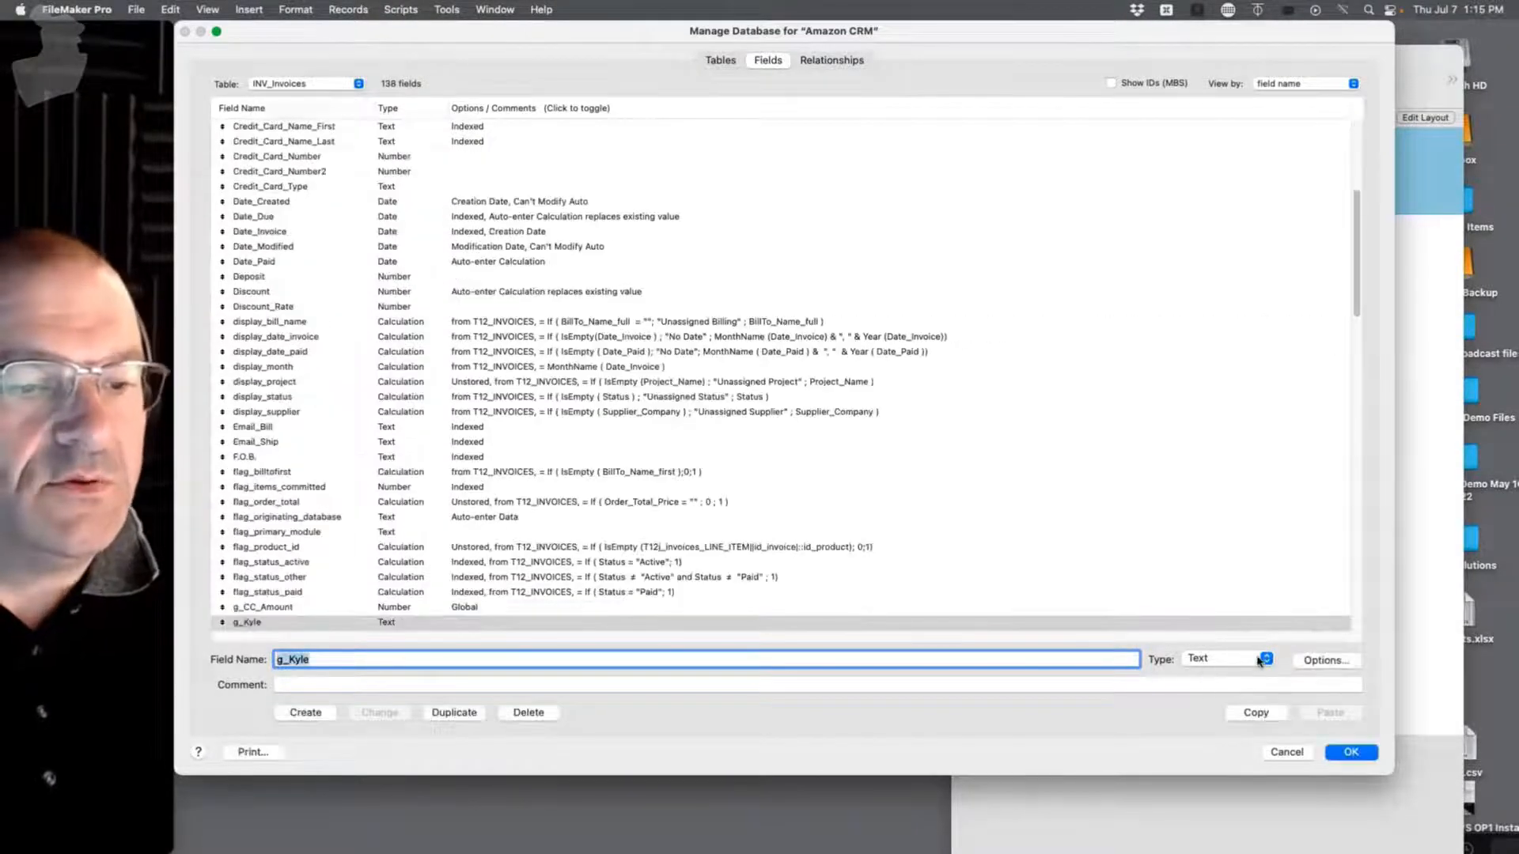
left_click(1329, 661)
left_click(690, 229)
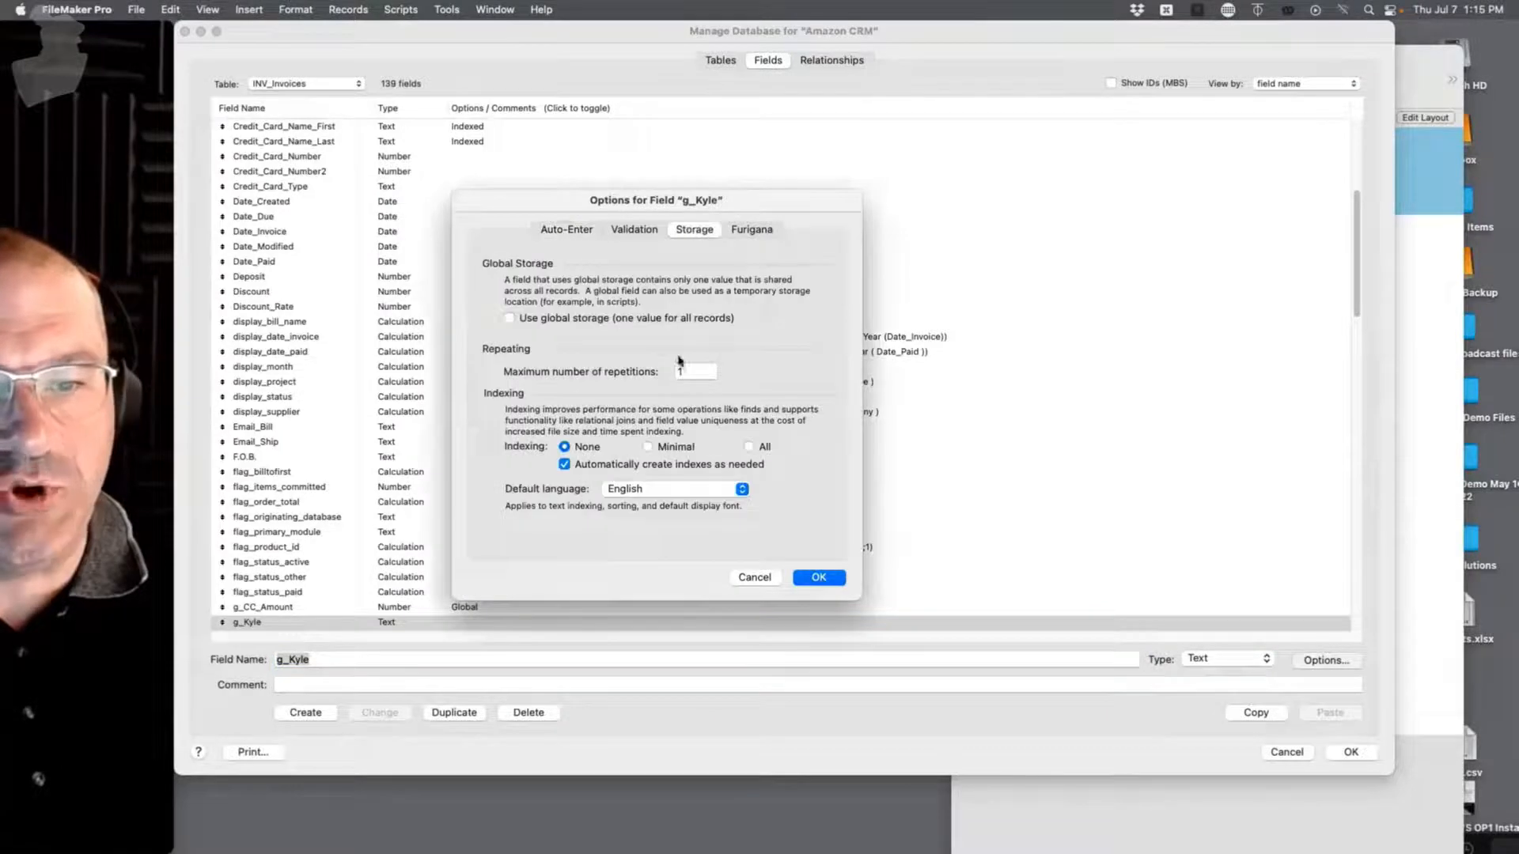
left_click(535, 317)
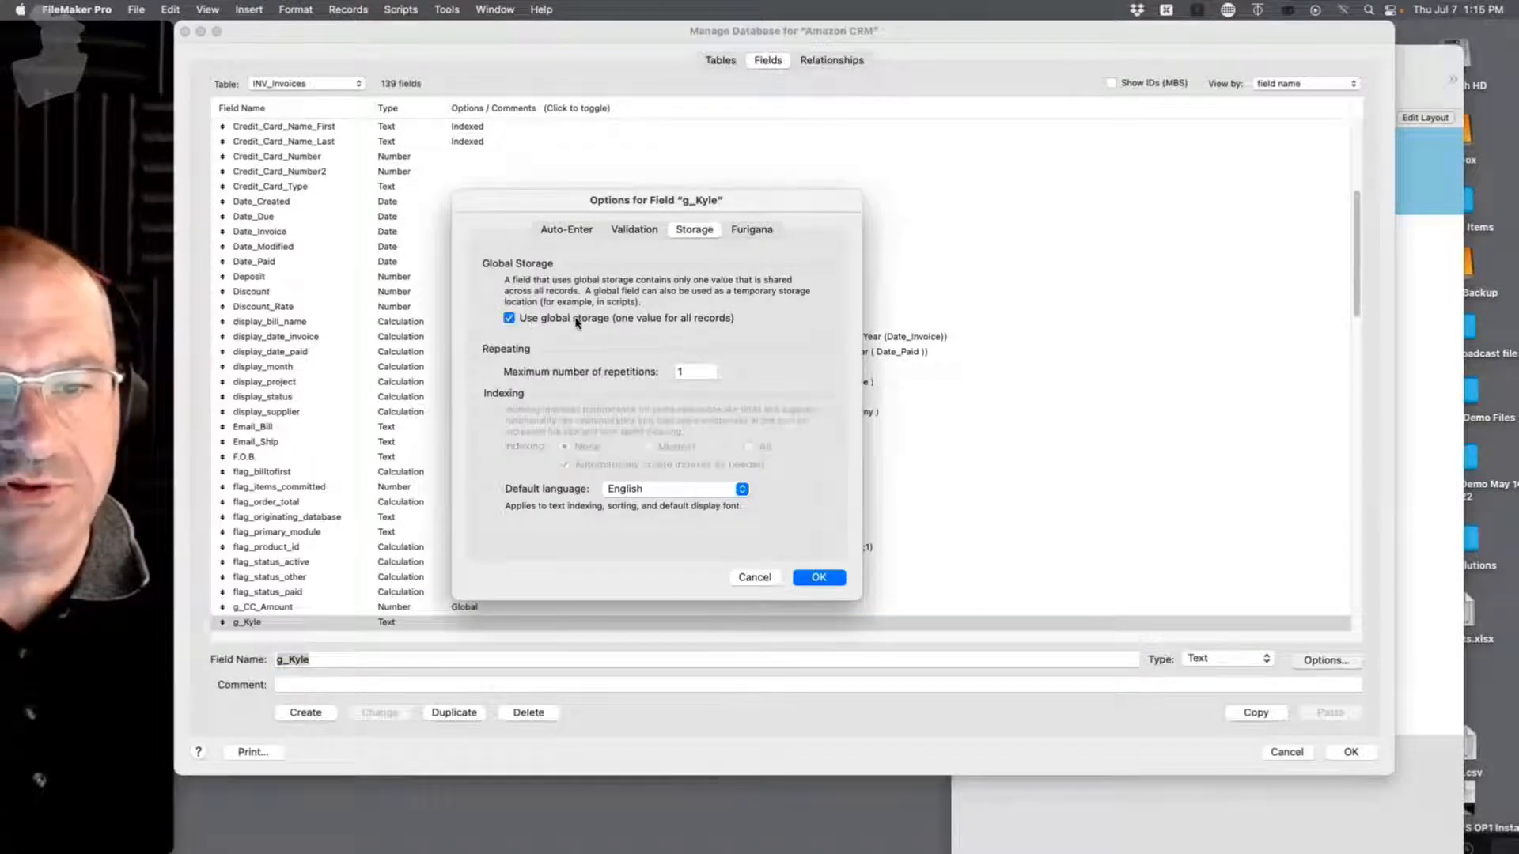
left_click(820, 578)
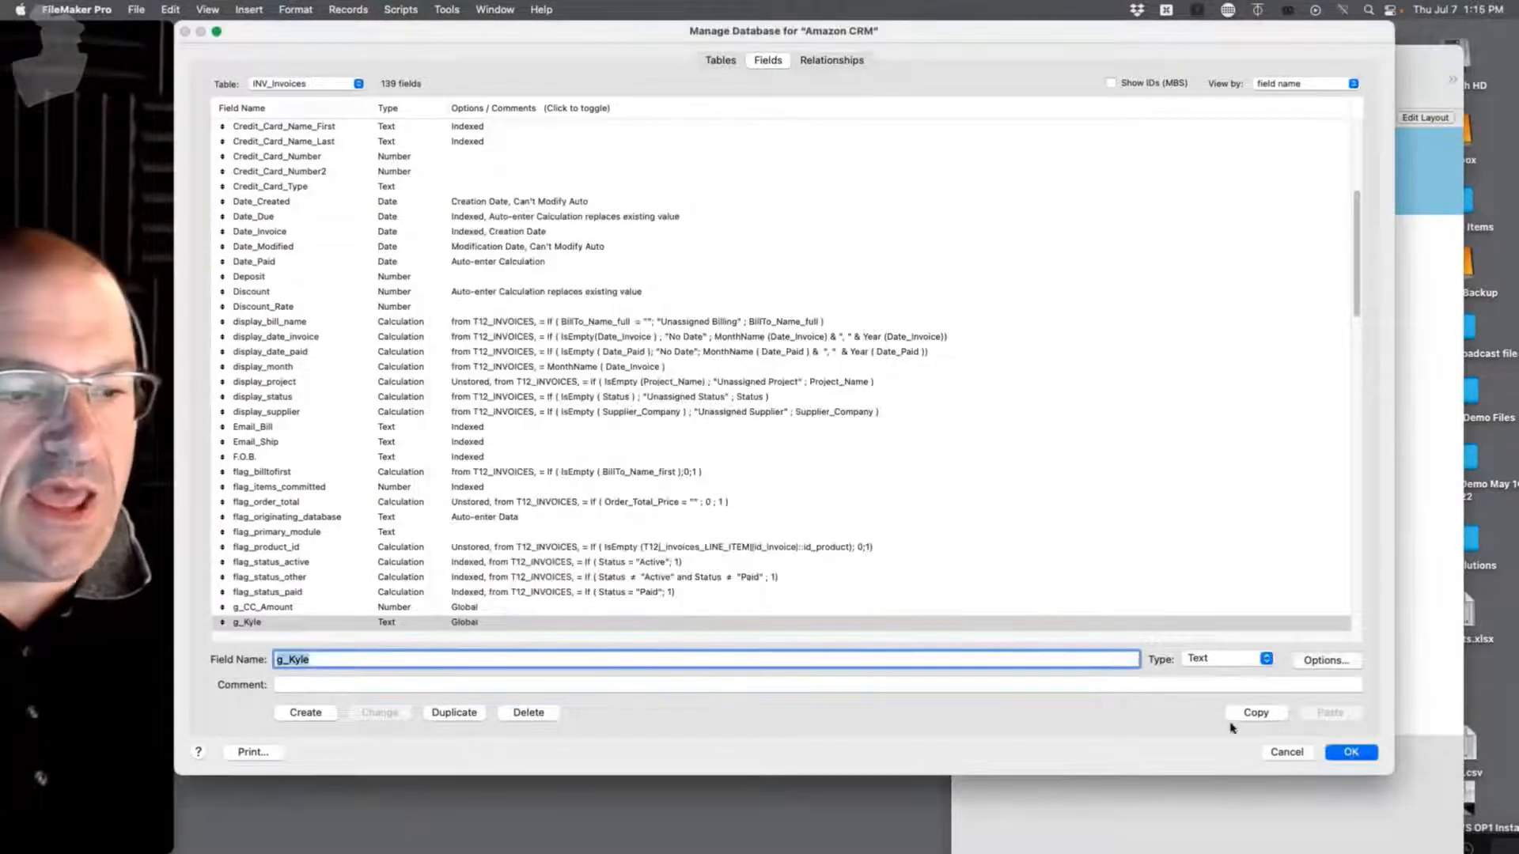
left_click(1351, 751)
scroll(621, 525, "down", 1)
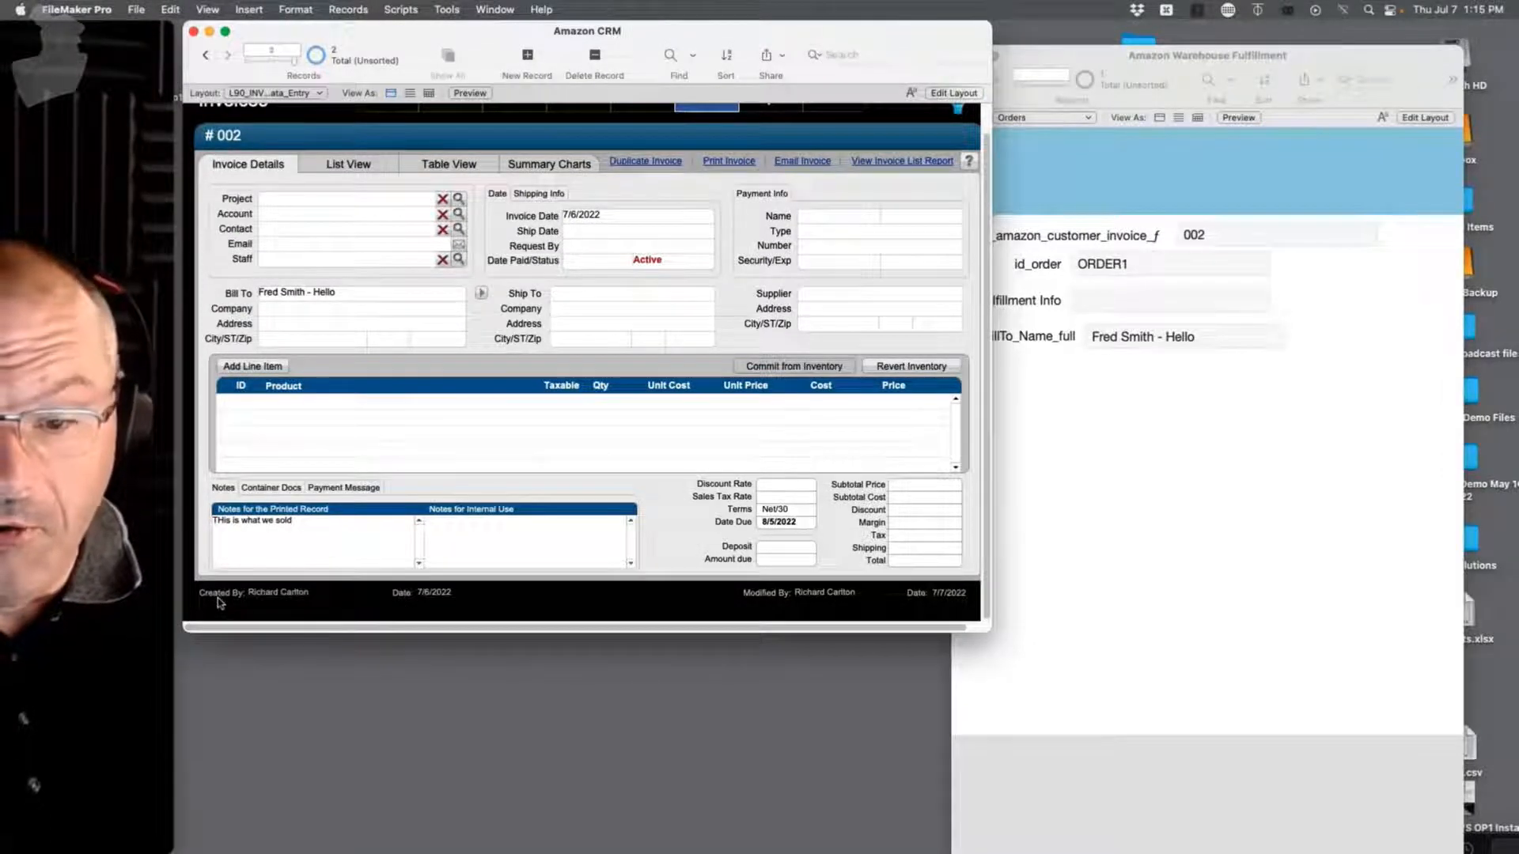
Step: In Layout mode, move the two small footer objects up into the invoice's Created By row
key("super+l")
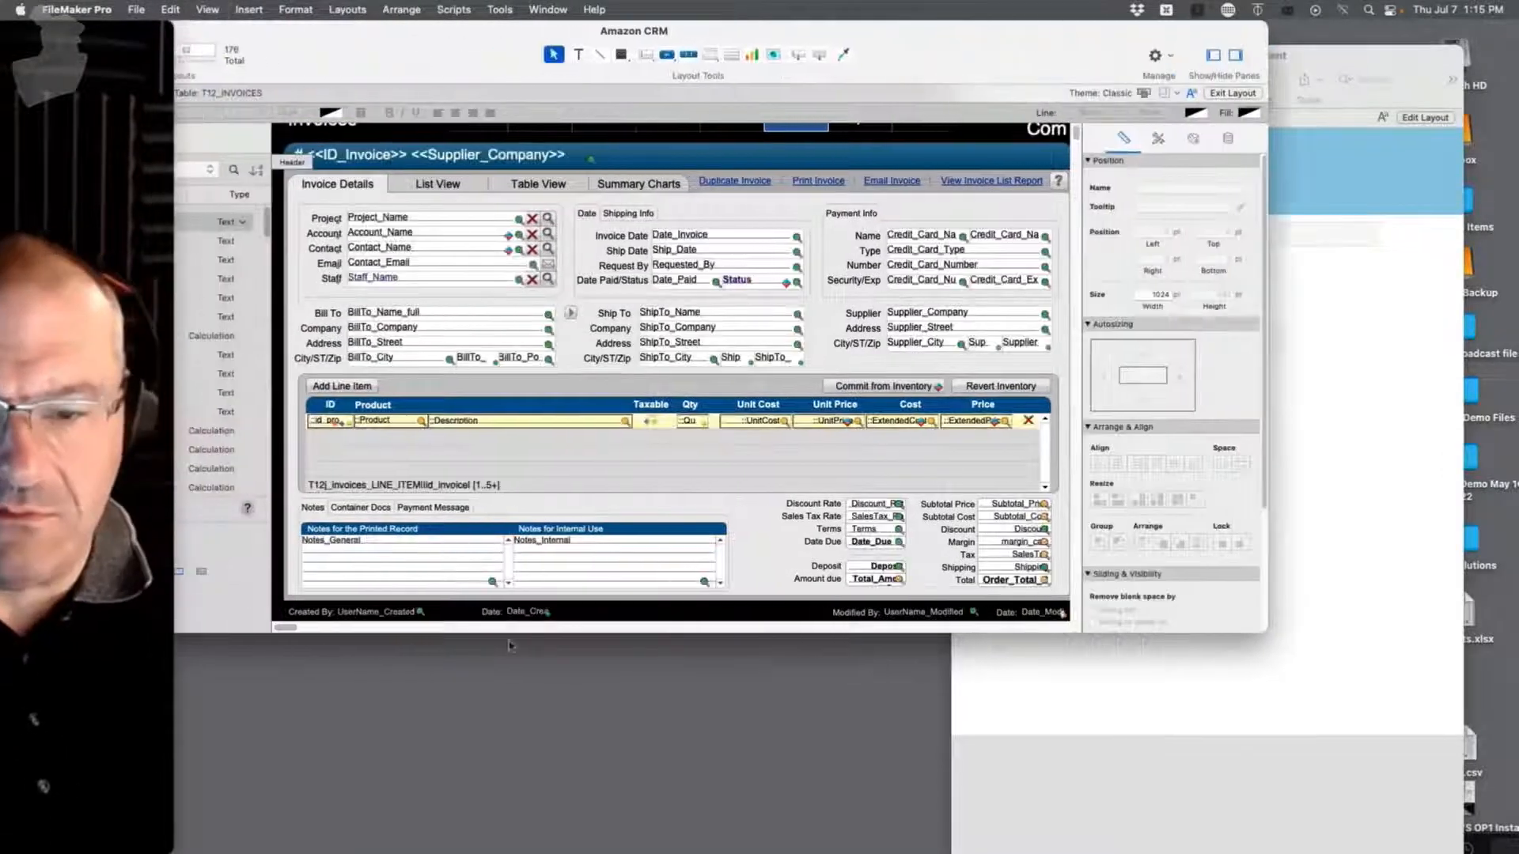
scroll(453, 598, "down", 3)
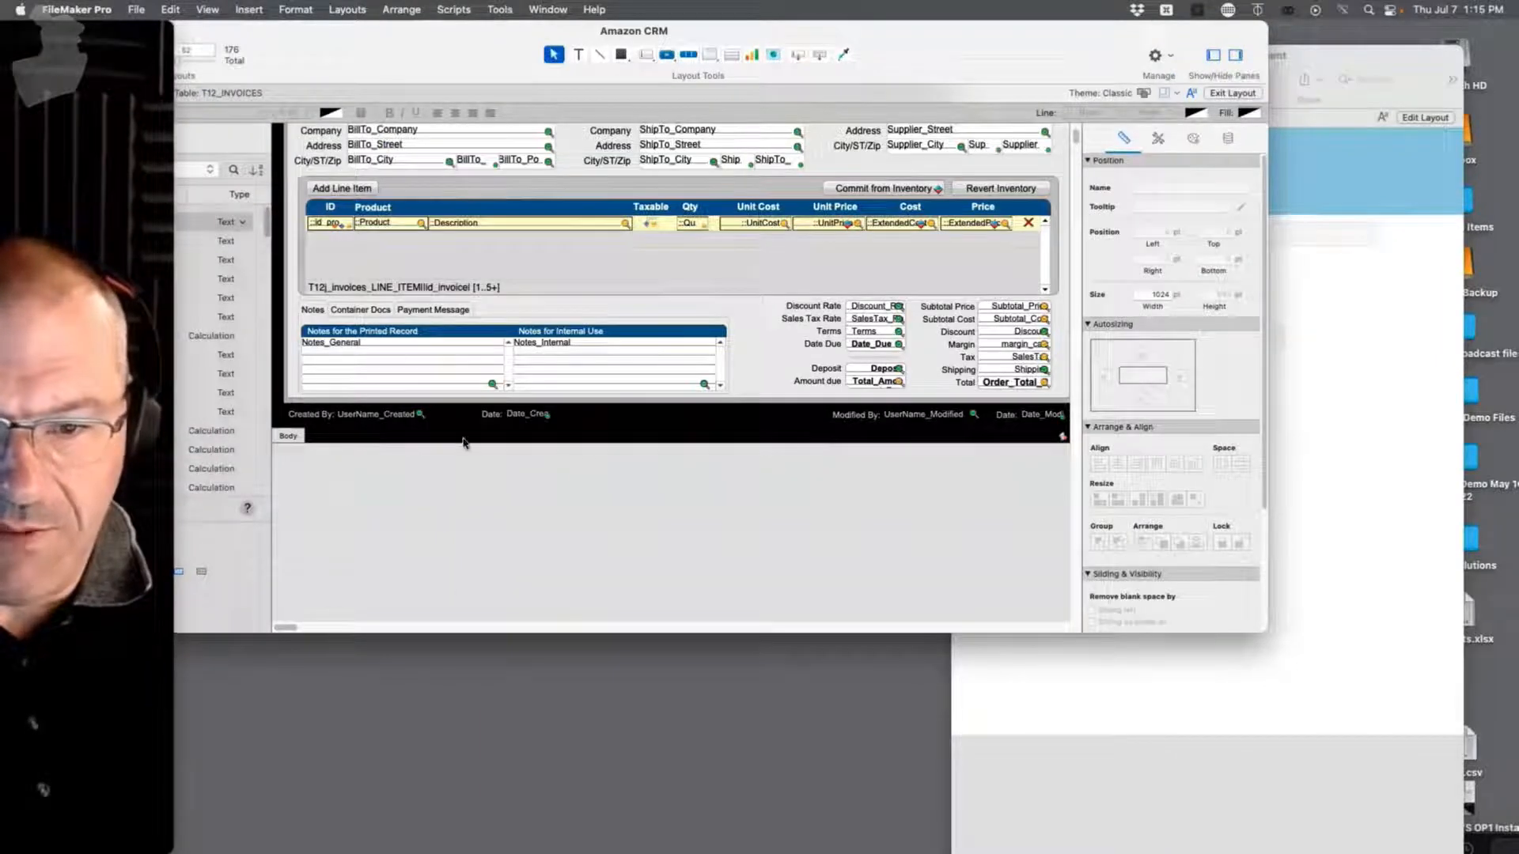
left_click_drag(560, 473, 269, 408)
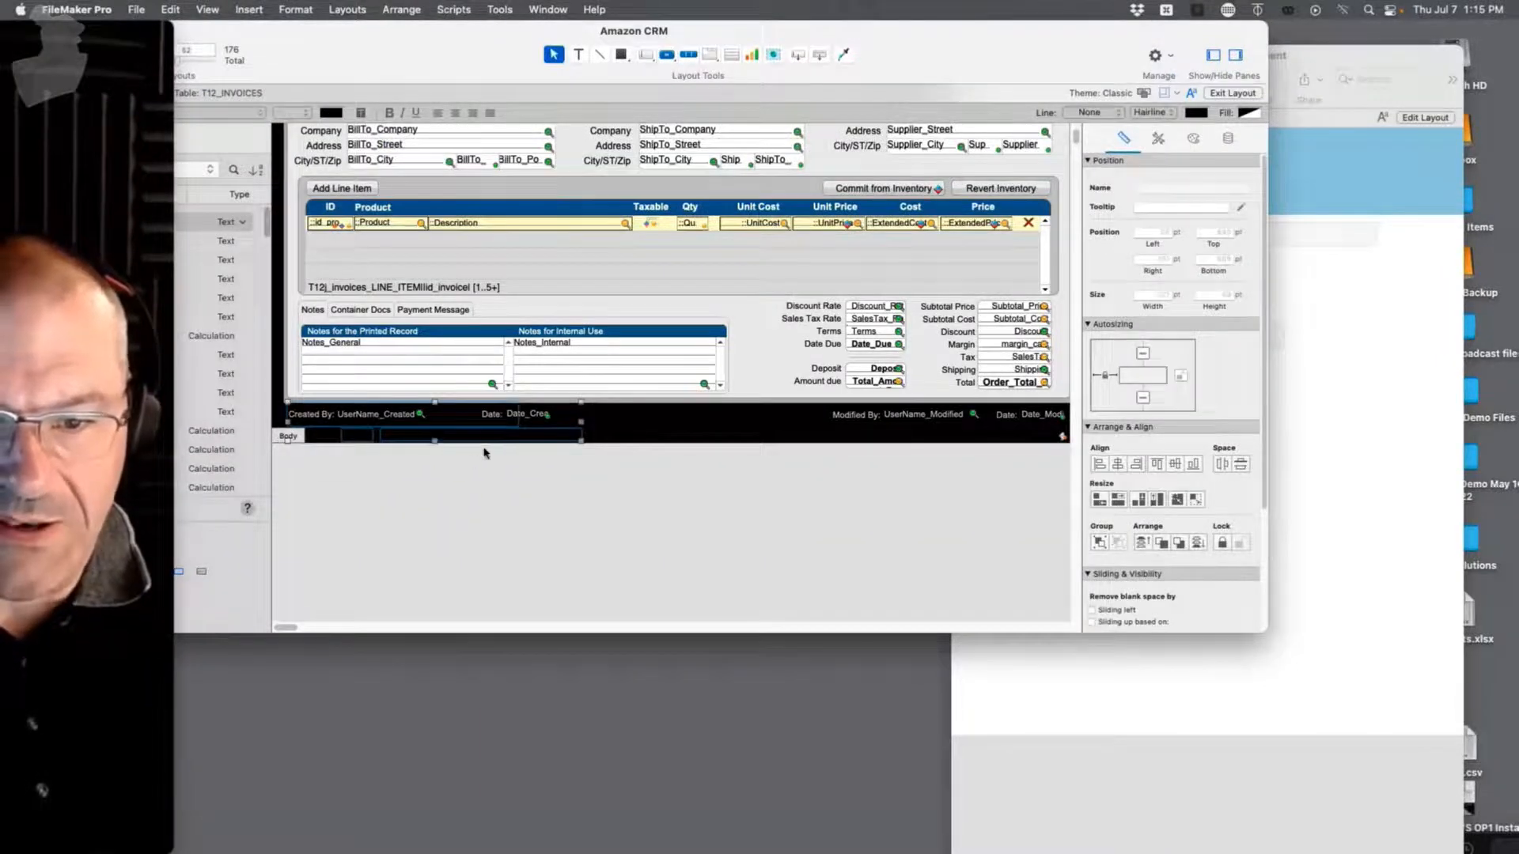
left_click_drag(634, 457, 339, 430)
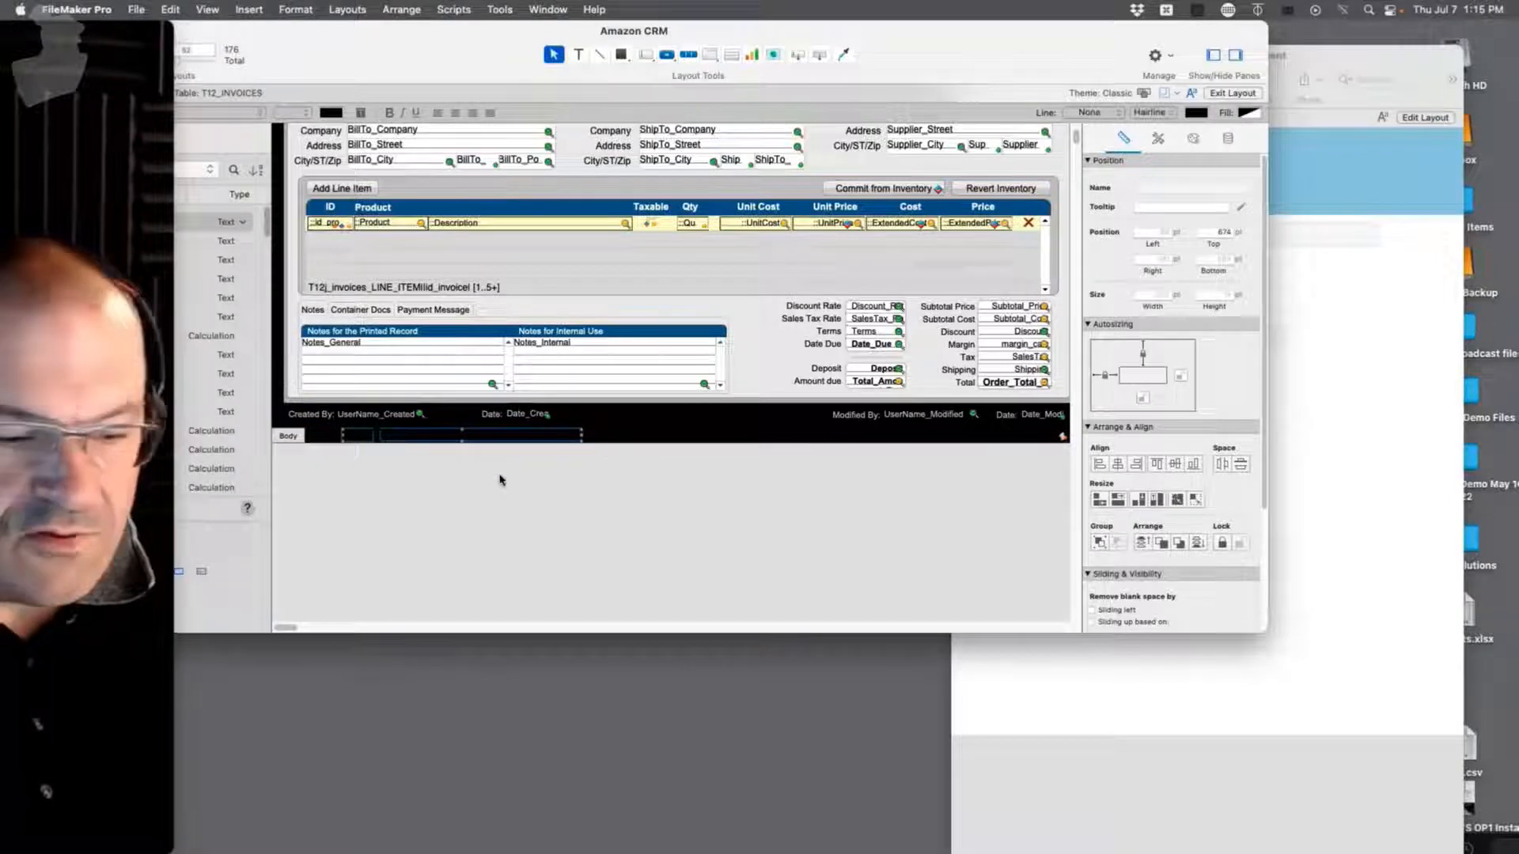
left_click_drag(577, 434, 869, 162)
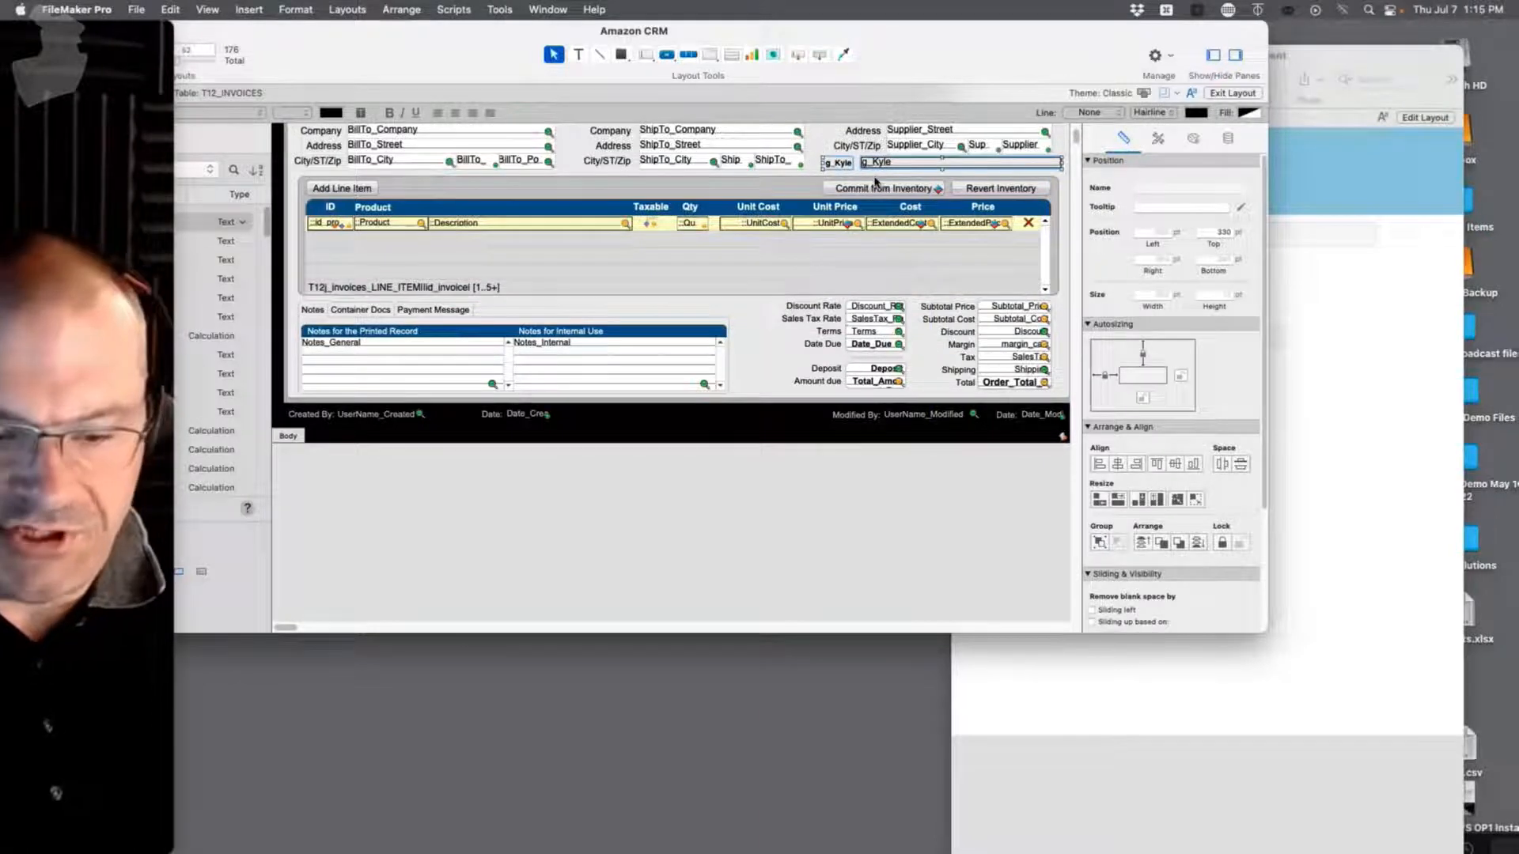
Step: Enter 'Yo Dog!' in invoice #002's g_Kyle field, then duplicate BillTo_Name_full on the Orders layout
key("super+b")
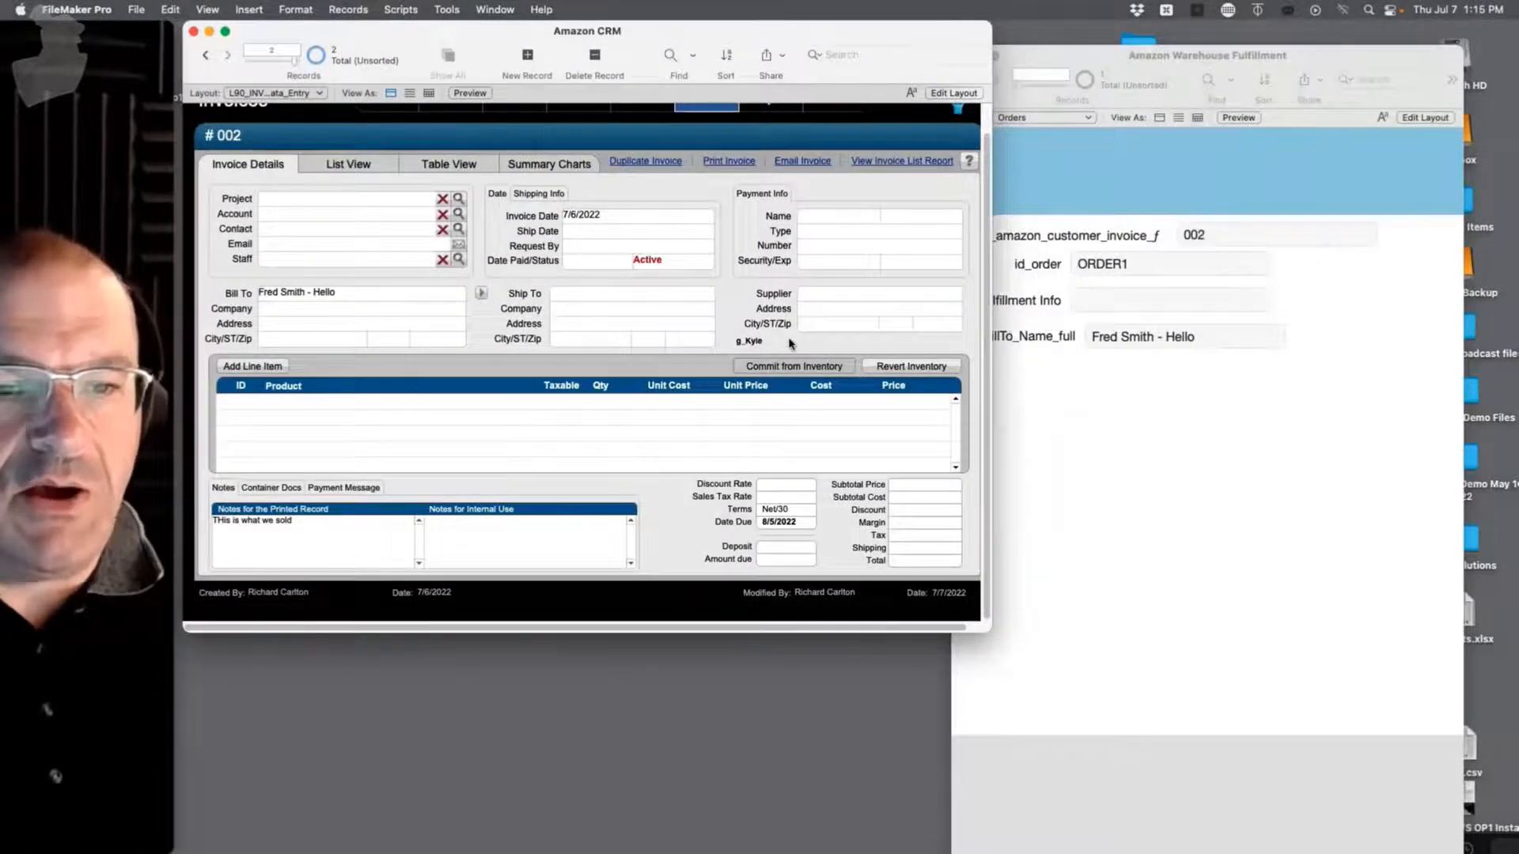
left_click(790, 341)
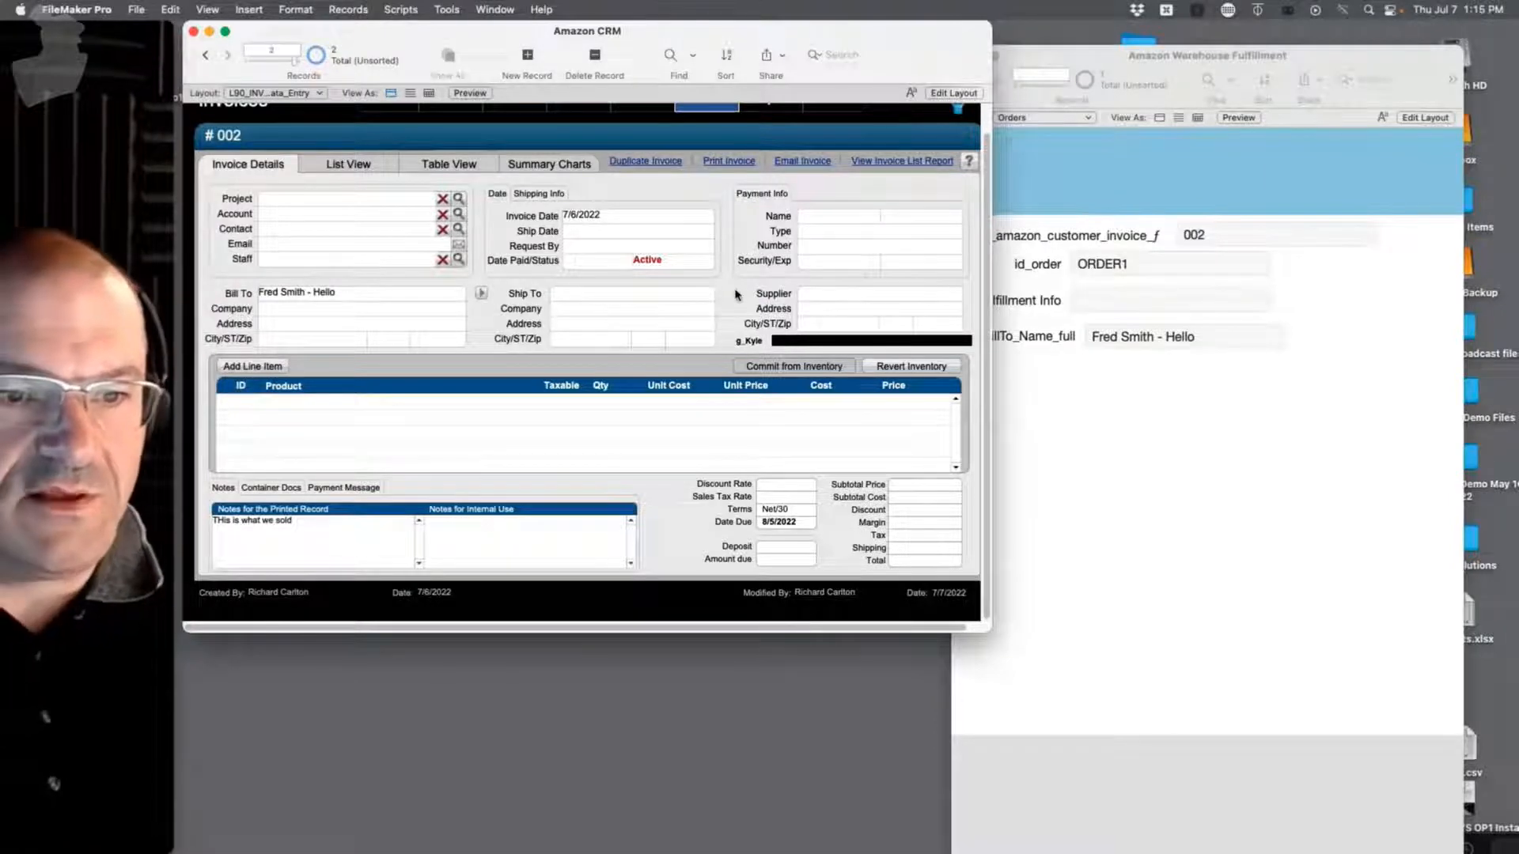
left_click(1065, 413)
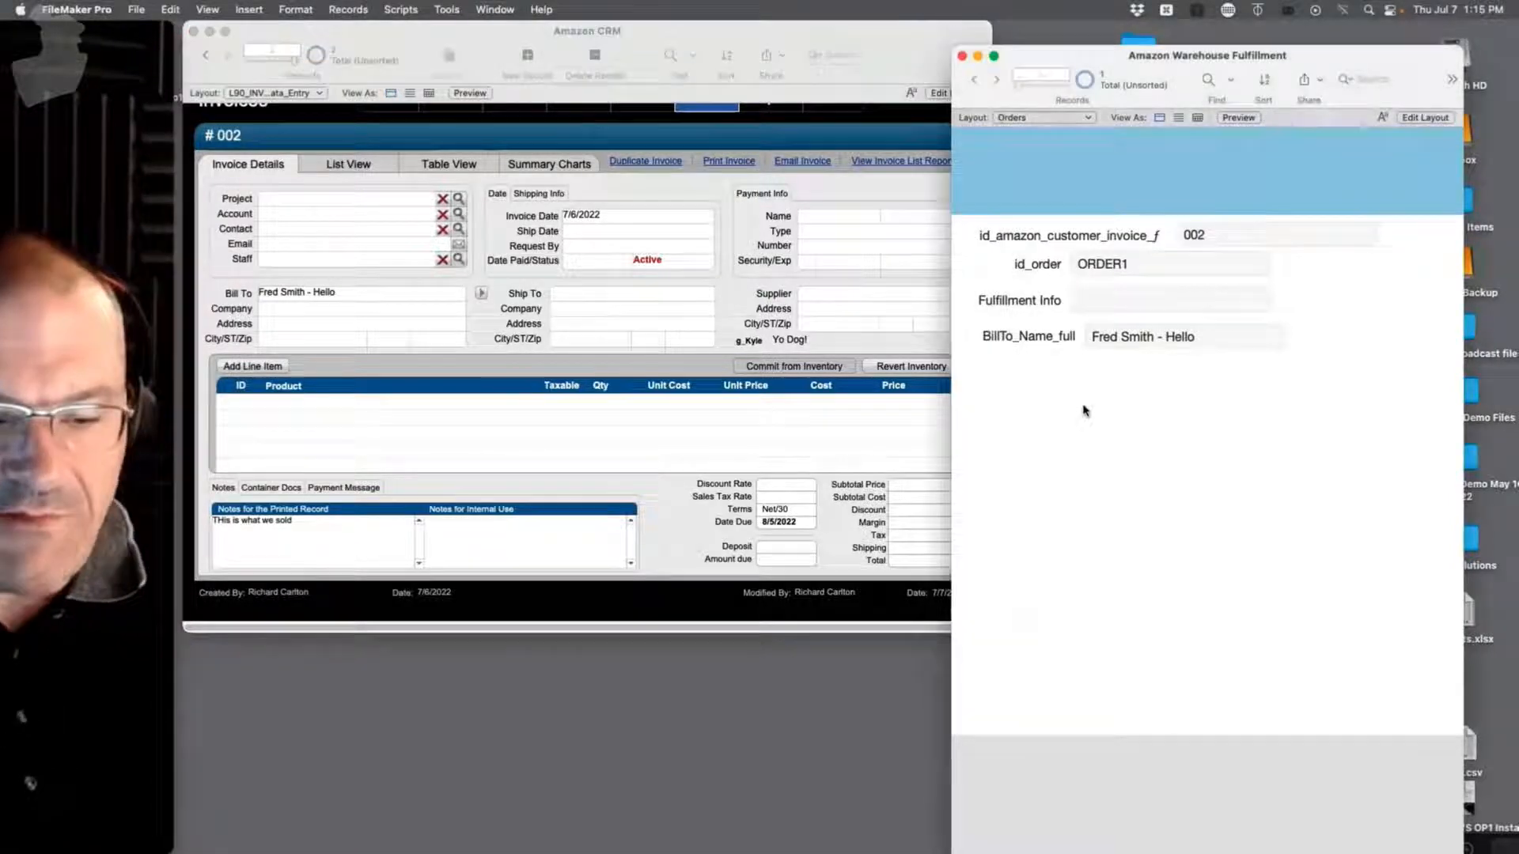
key("super+l")
left_click_drag(1019, 363, 1012, 405)
Step: Point the copied field at INV_Invoices::g_Kyle and return to Browse mode showing 'Yo Dog!'
double_click(1012, 395)
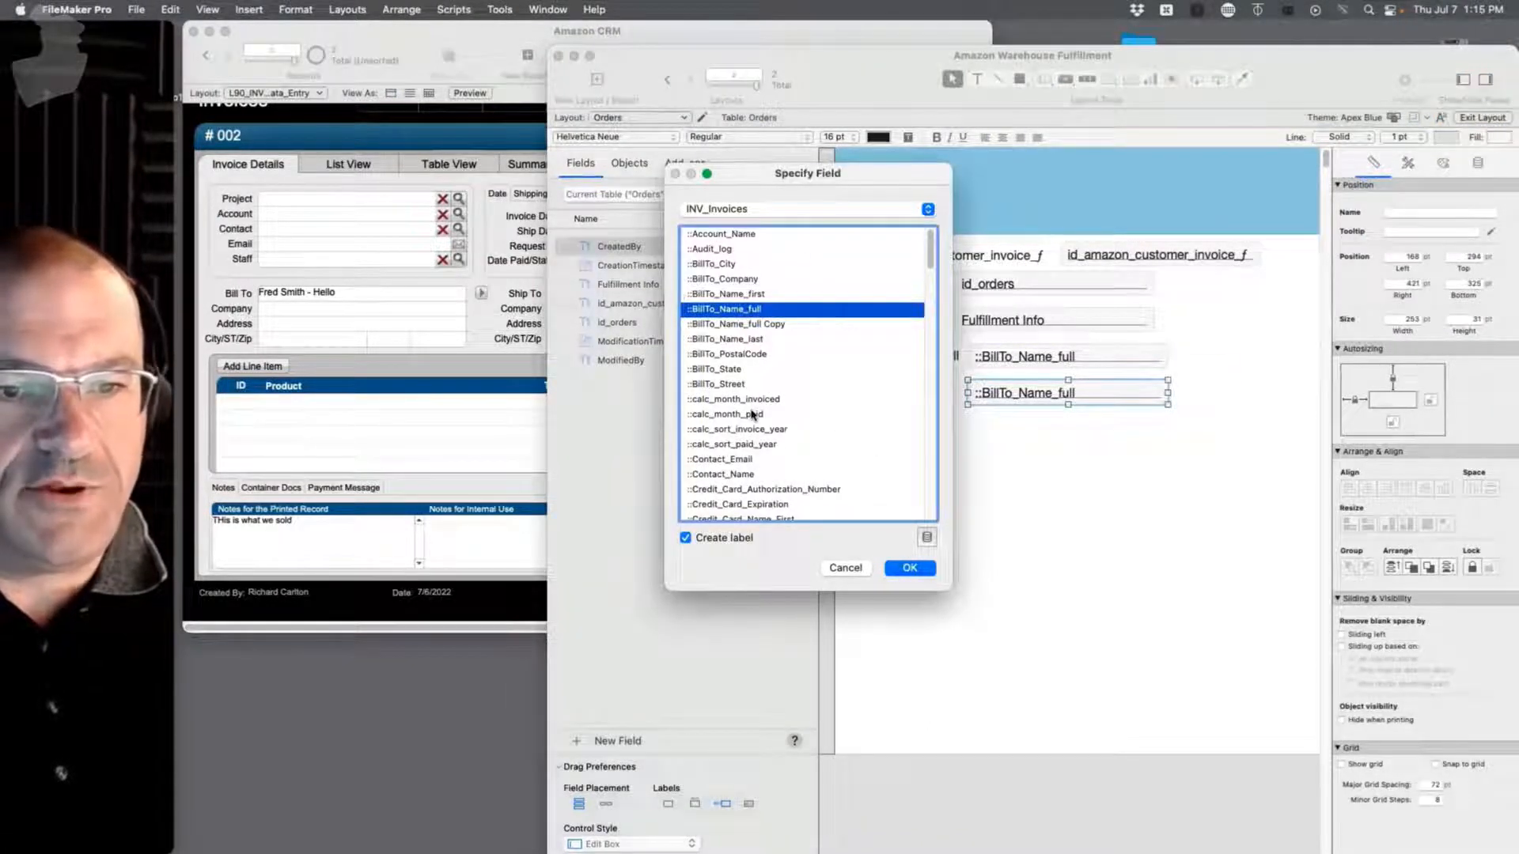
scroll(753, 414, "down", 15)
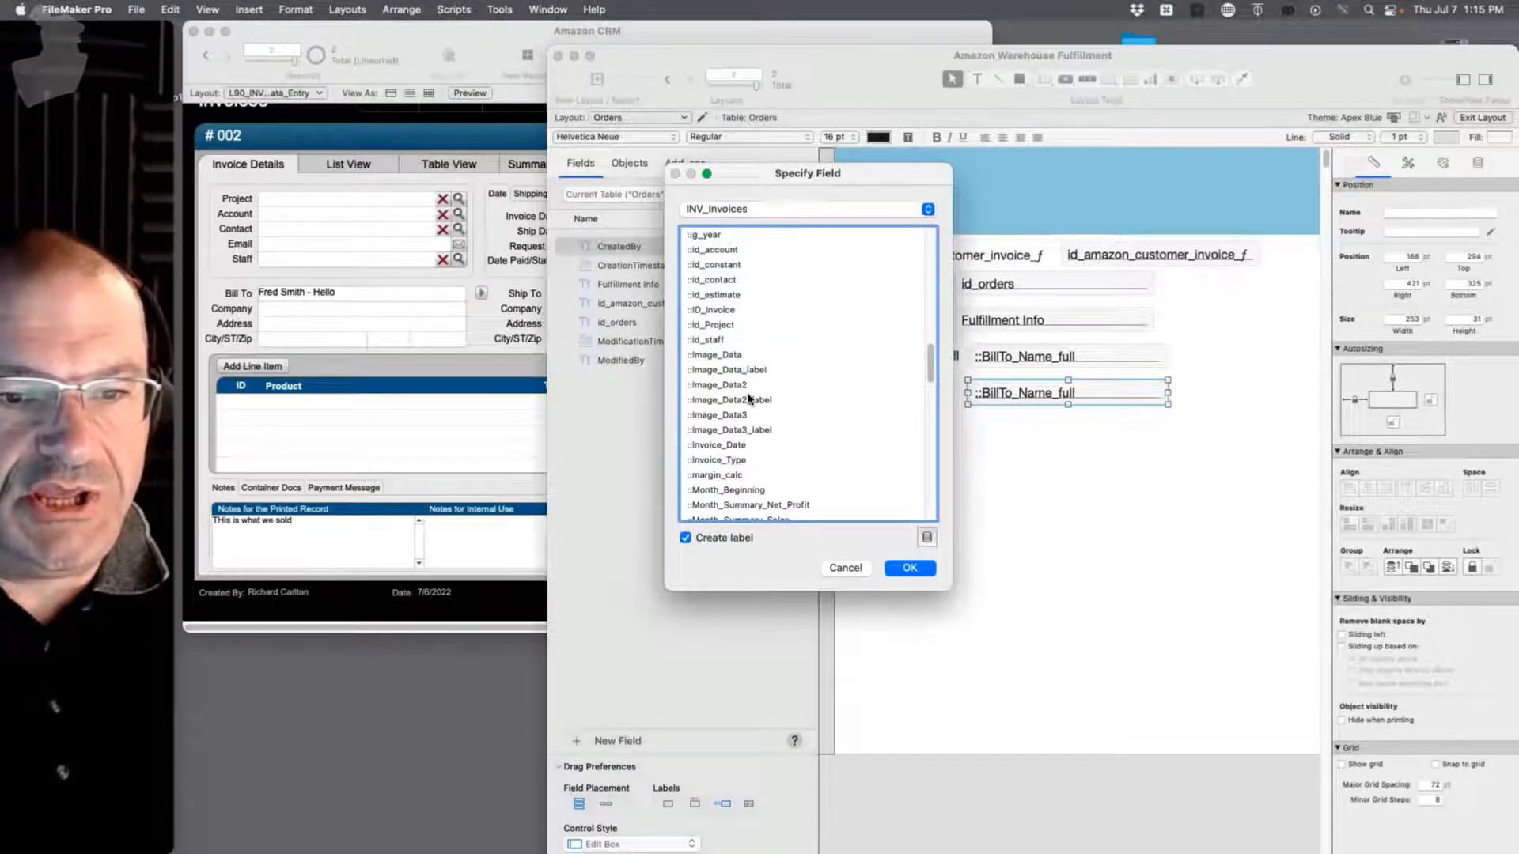
scroll(749, 399, "up", 3)
left_click(708, 249)
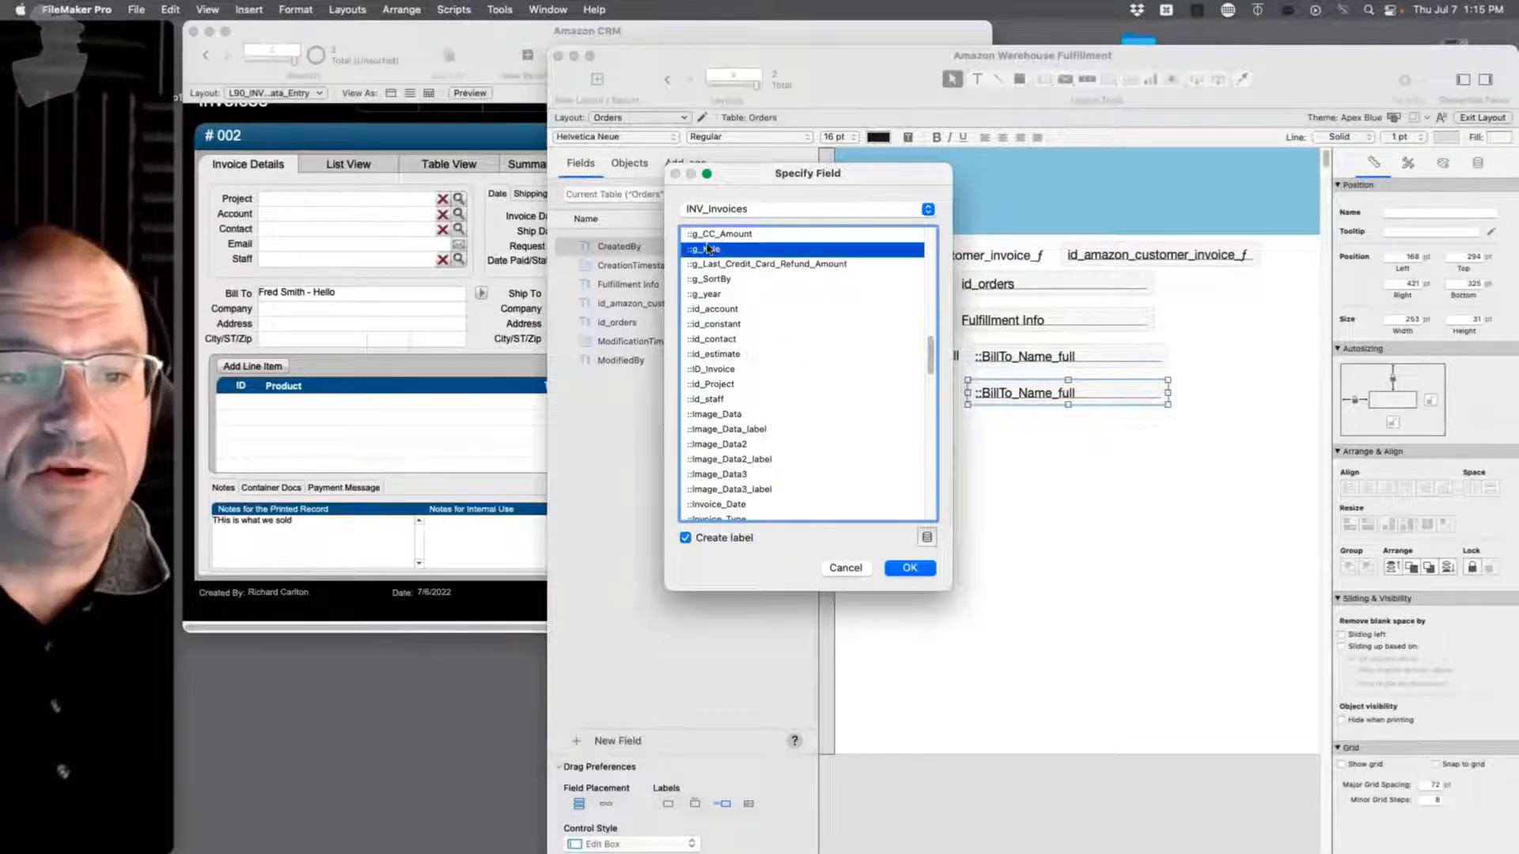
double_click(708, 249)
key("super+b")
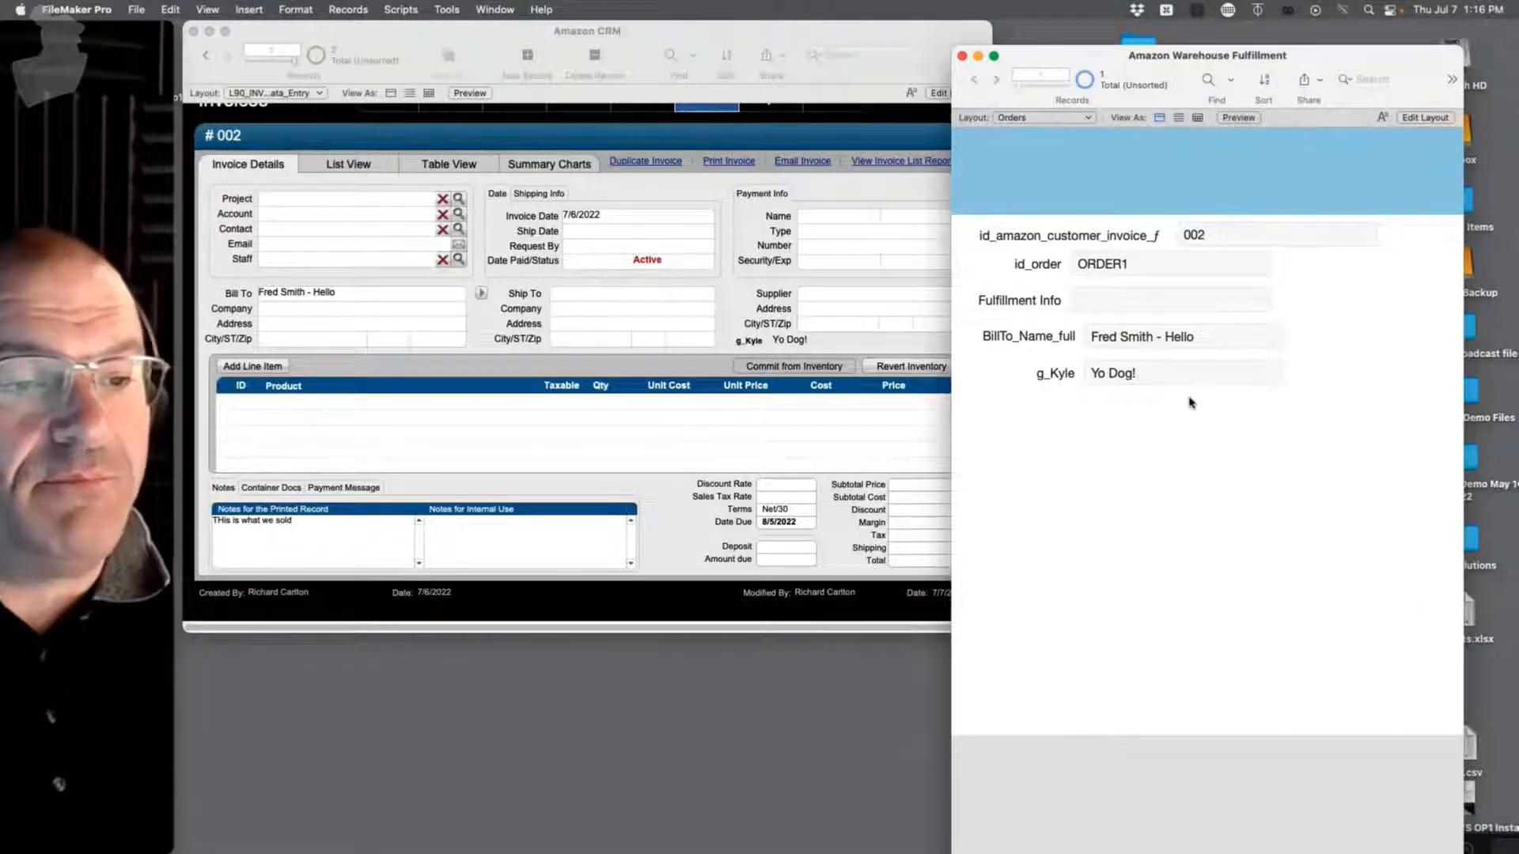
Step: Append '!!!' to g_Kyle on the Orders layout so both files show 'Yo Dog!!!!'
left_click(1155, 368)
type("!!!")
left_click(1192, 457)
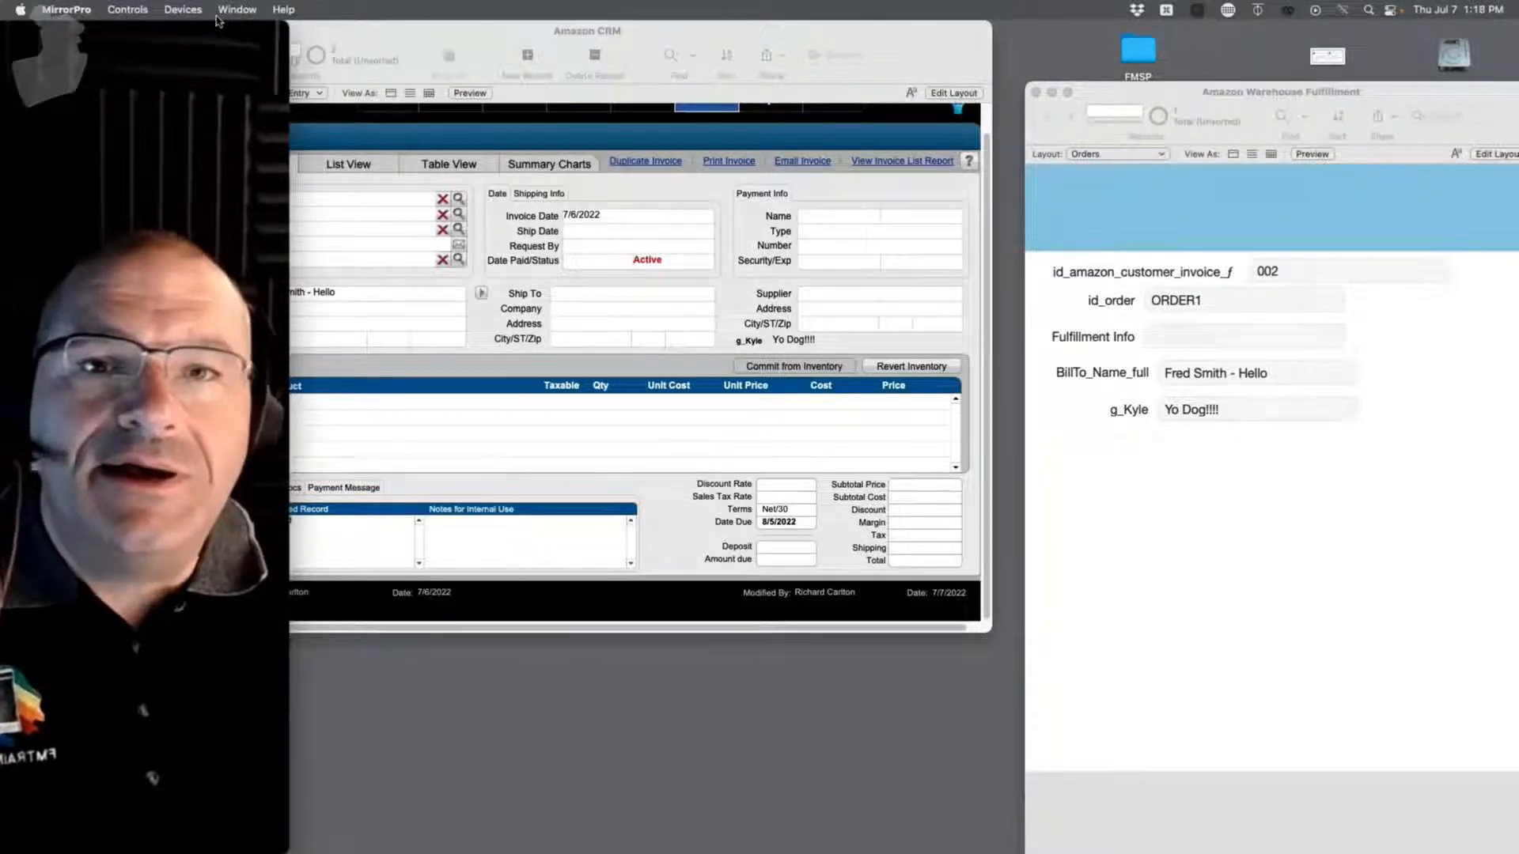
Step: Move the Warehouse Fulfillment window aside and launch Slack from the Dock
left_click(1195, 95)
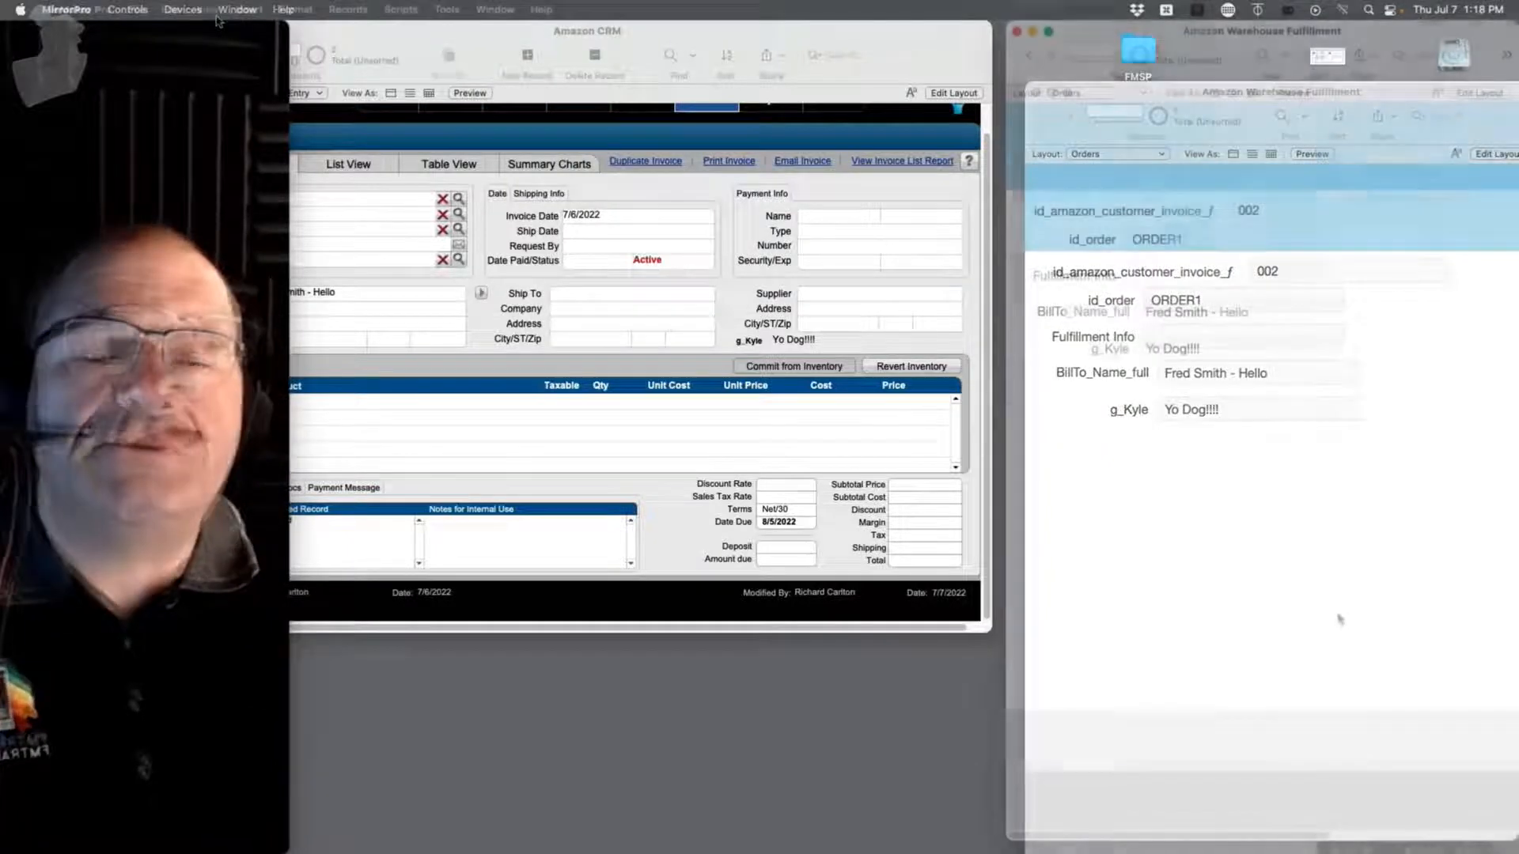
left_click_drag(1195, 95, 1190, 653)
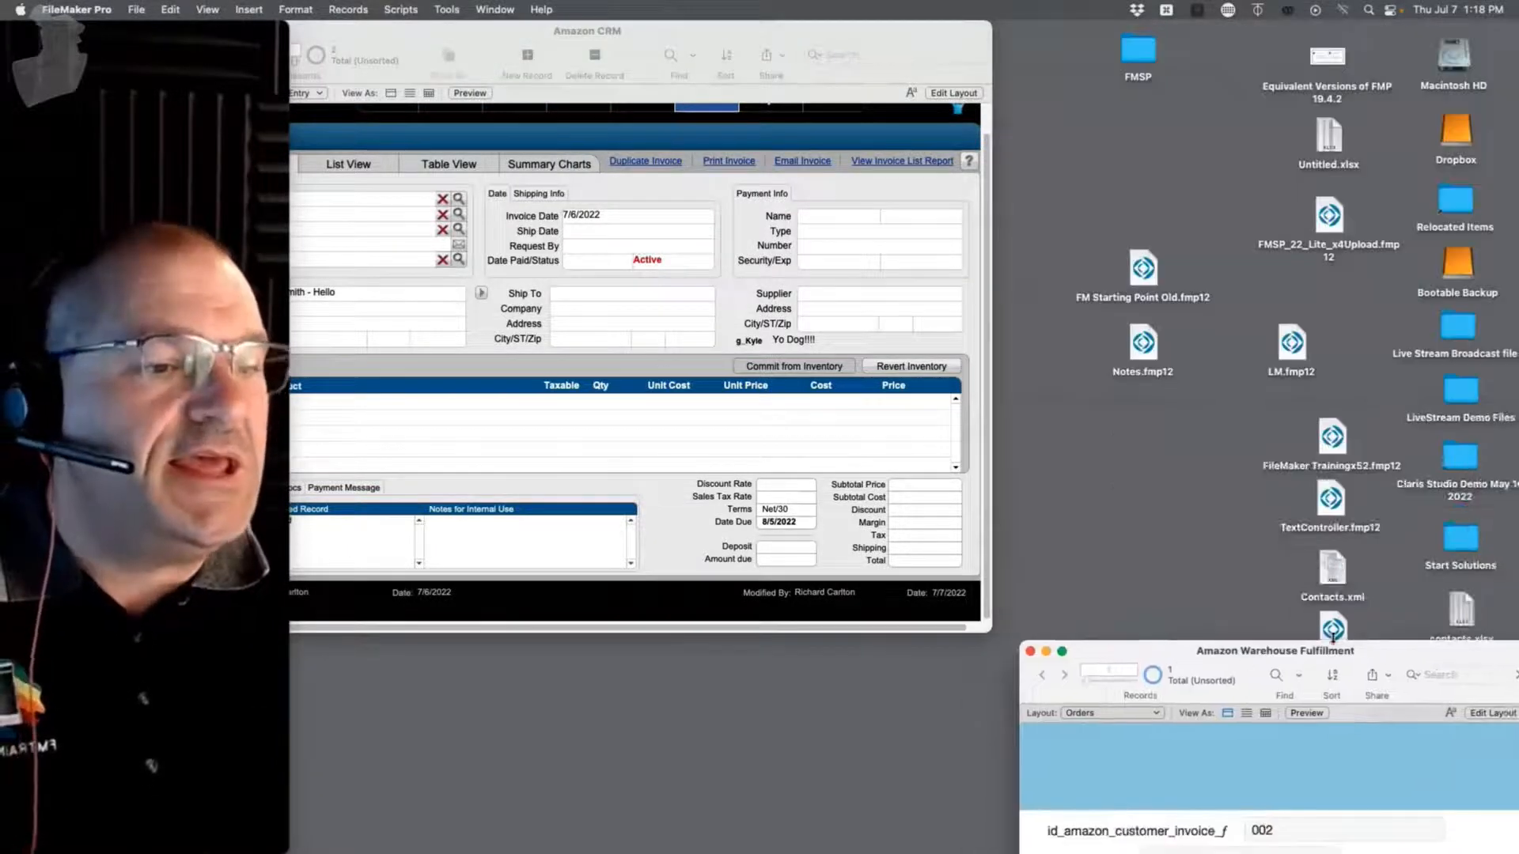
left_click(1354, 374)
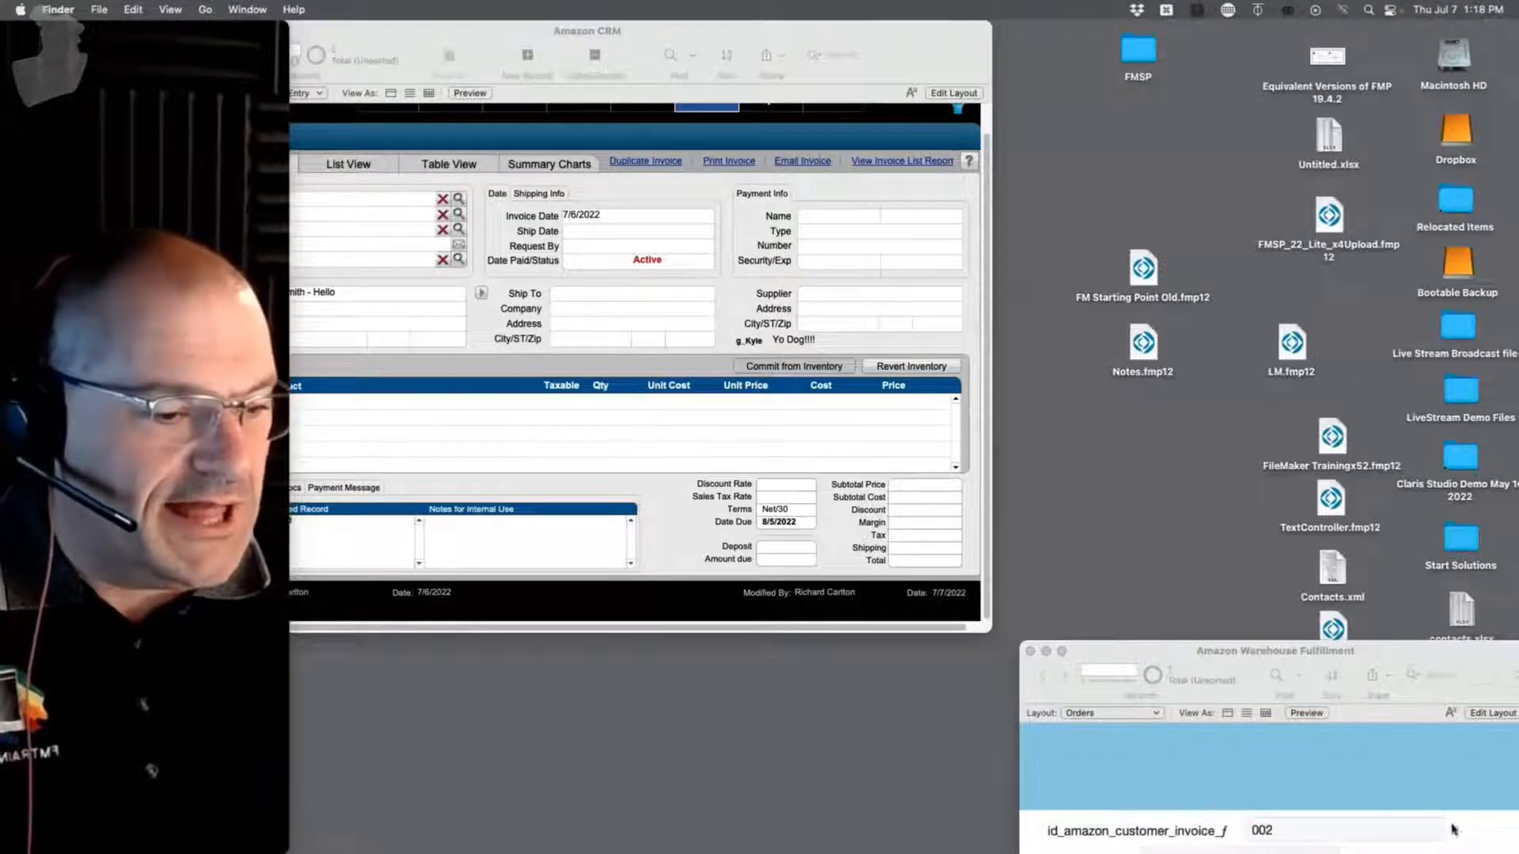
mouse_move(4, 226)
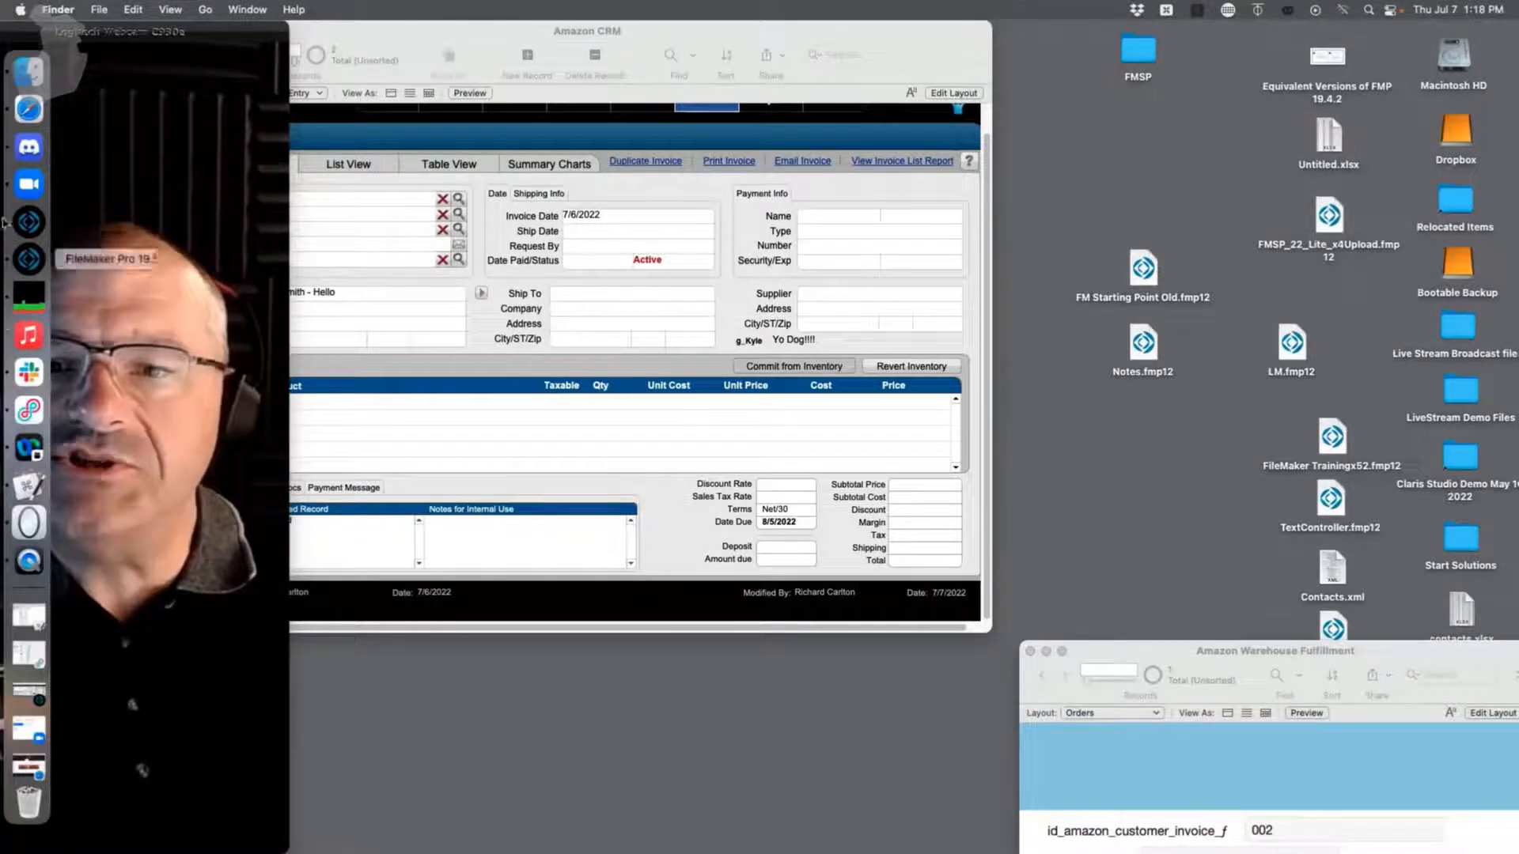
left_click(32, 377)
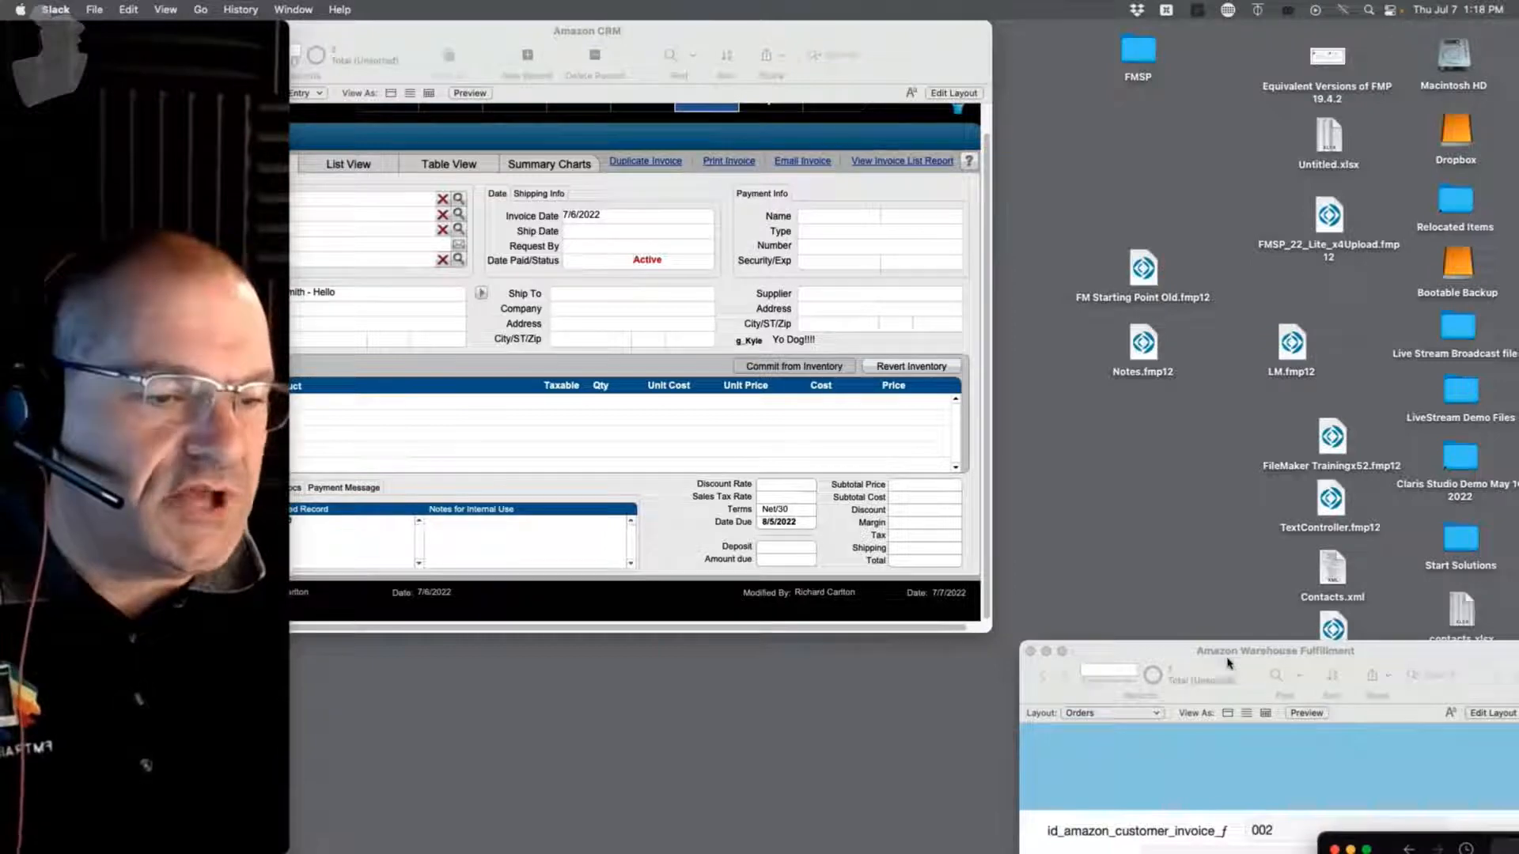
Step: Place the Warehouse Fulfillment window beside the Amazon CRM window
left_click_drag(1227, 661, 1438, 588)
left_click_drag(765, 34, 662, 9)
left_click_drag(1273, 572, 959, 25)
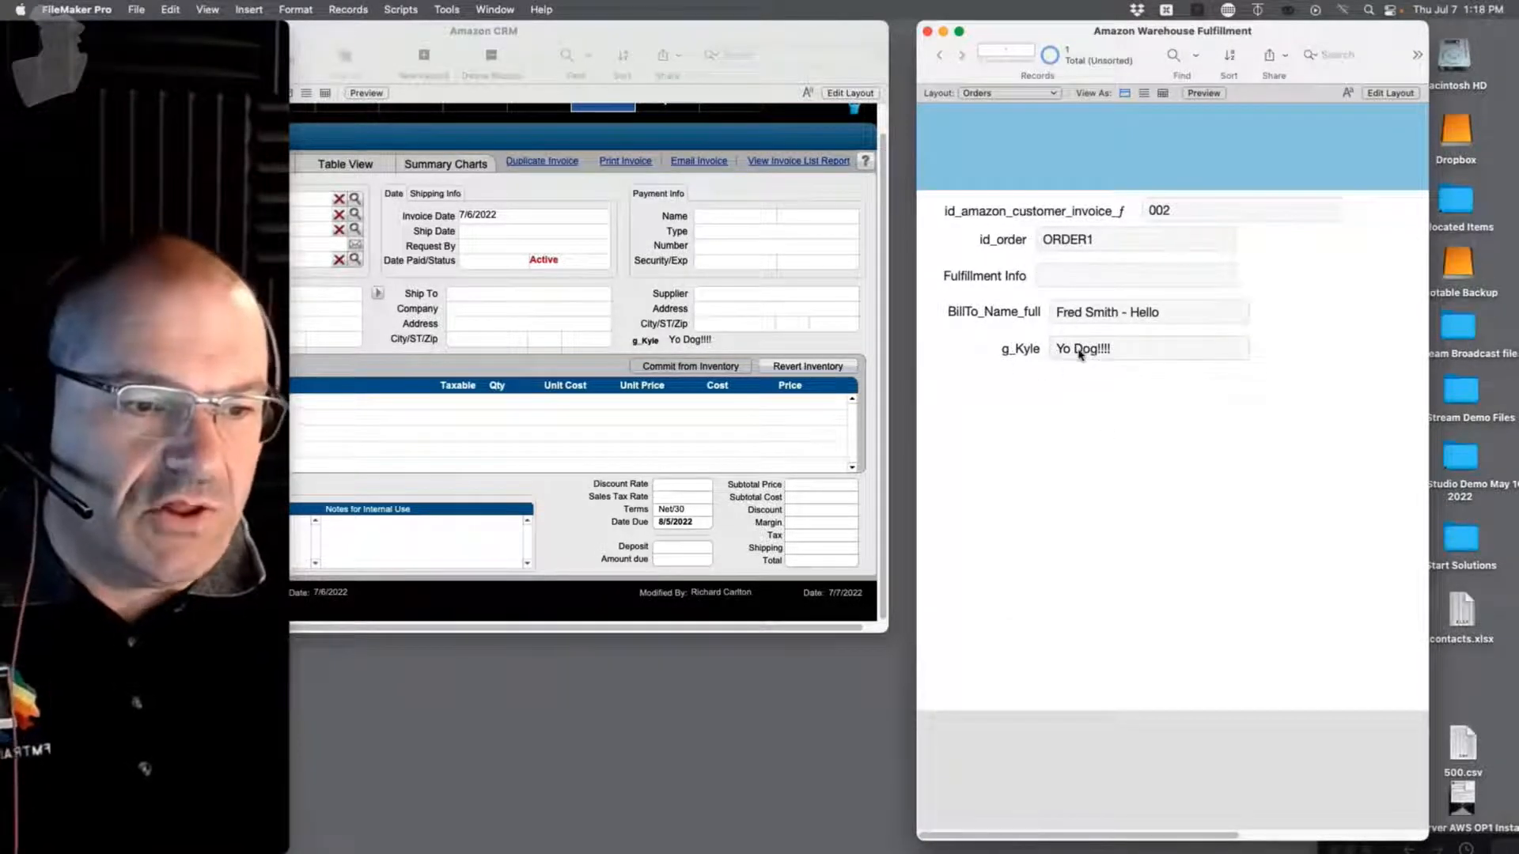
Step: Open File > Manage > Database for the Amazon Warehouse Fulfillment file
left_click(136, 9)
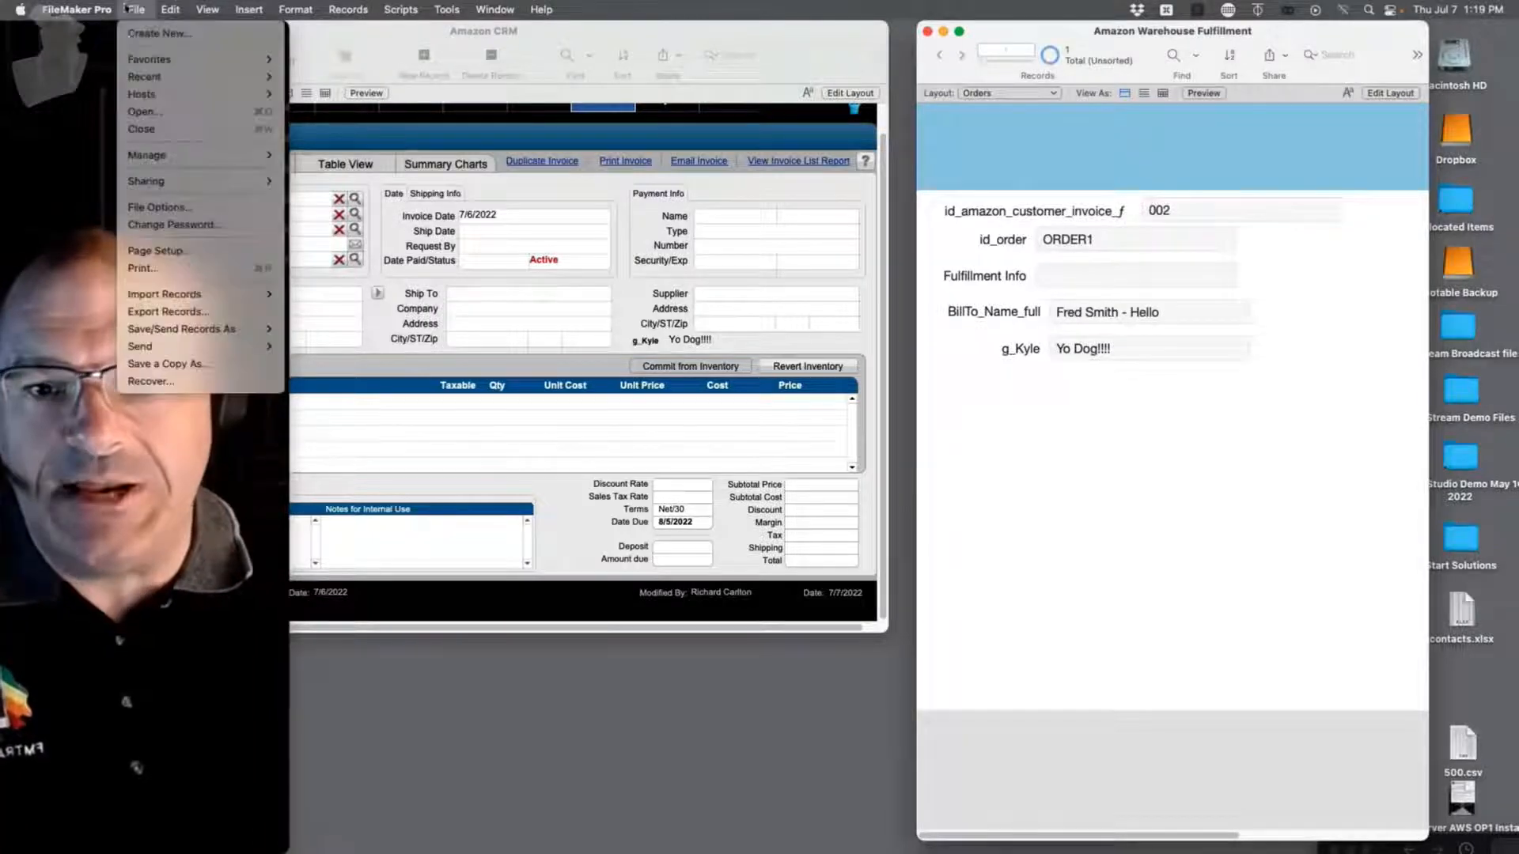
mouse_move(164, 160)
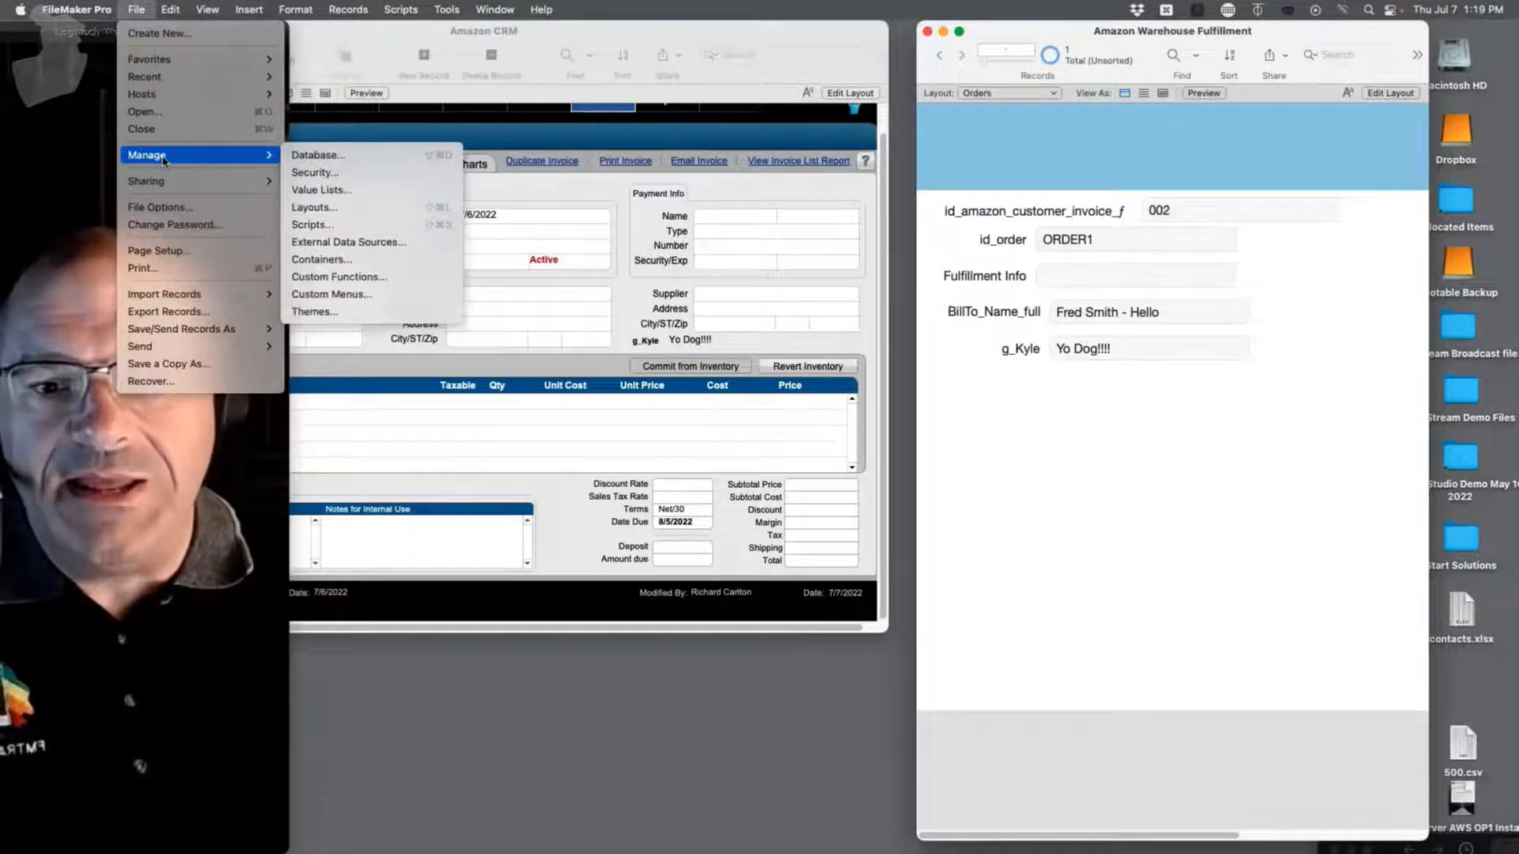
left_click(321, 156)
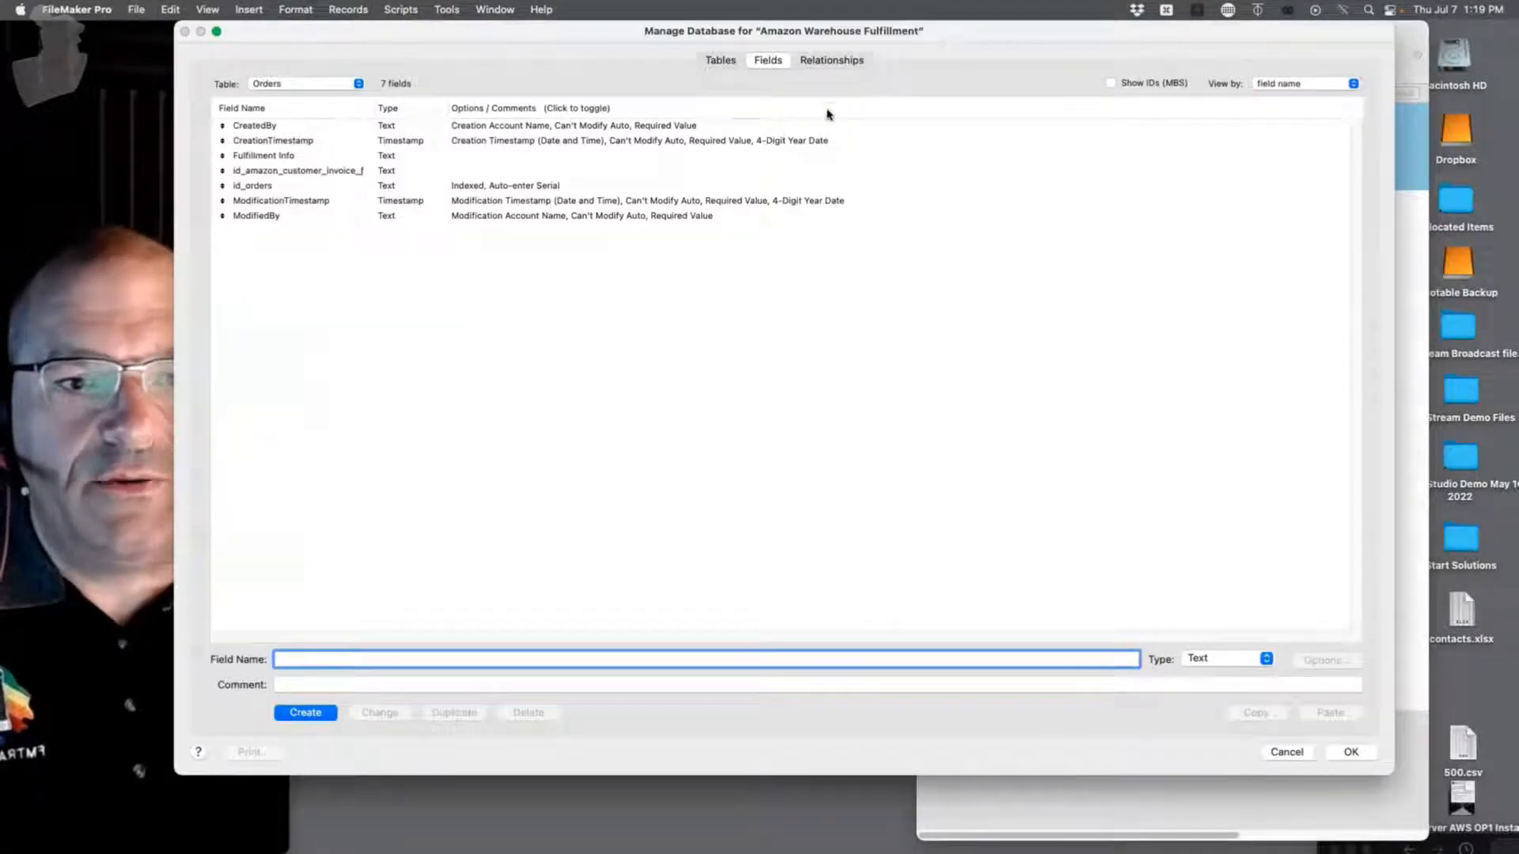
Step: Delete the Orders–INV_Invoices relationship line in the graph and save with OK
left_click(832, 62)
left_click(551, 253)
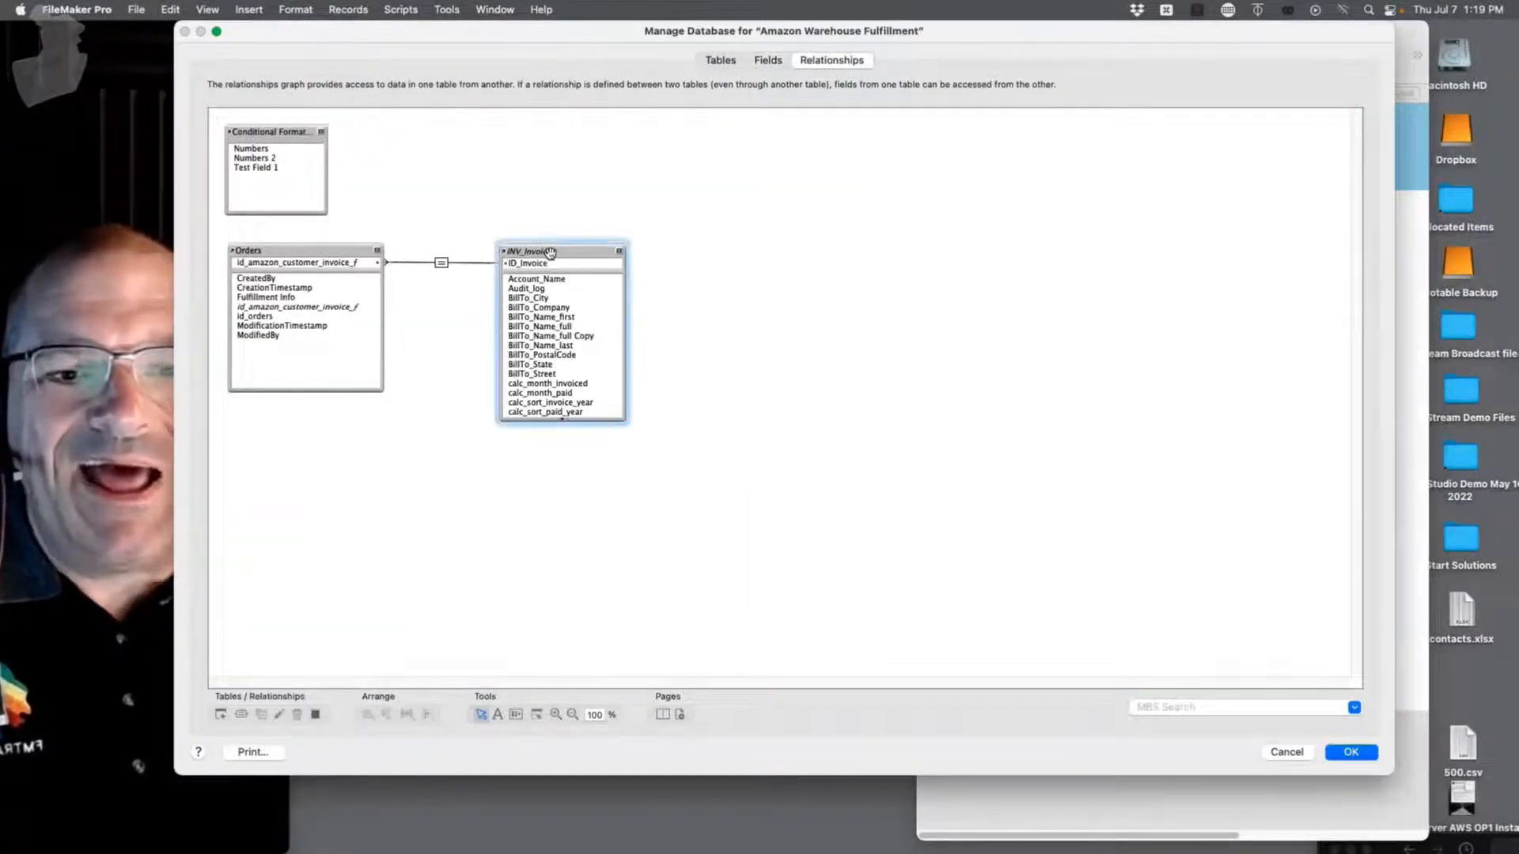
left_click(443, 264)
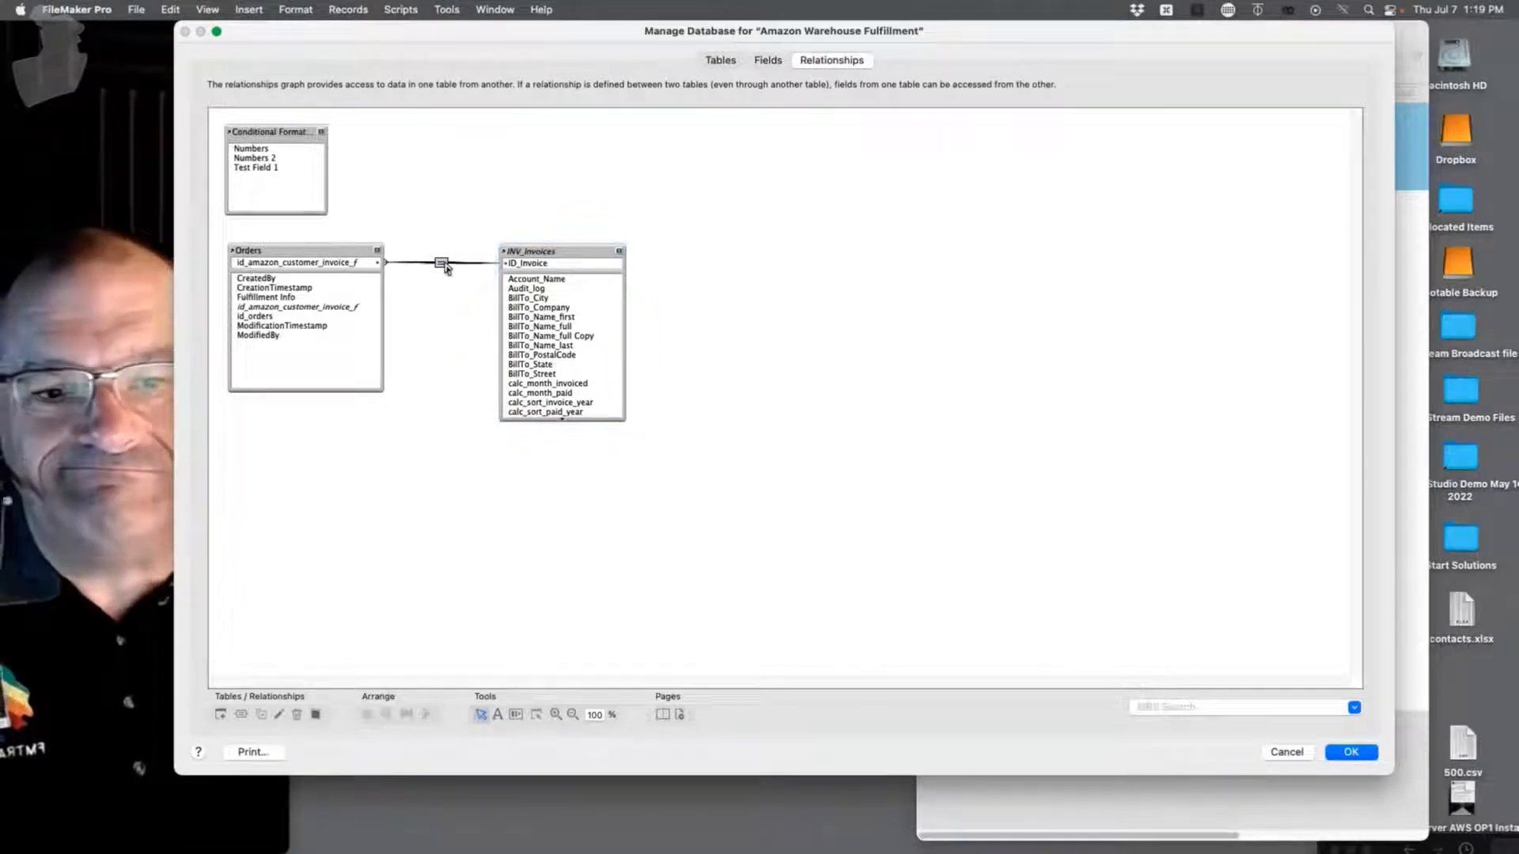
key("Delete")
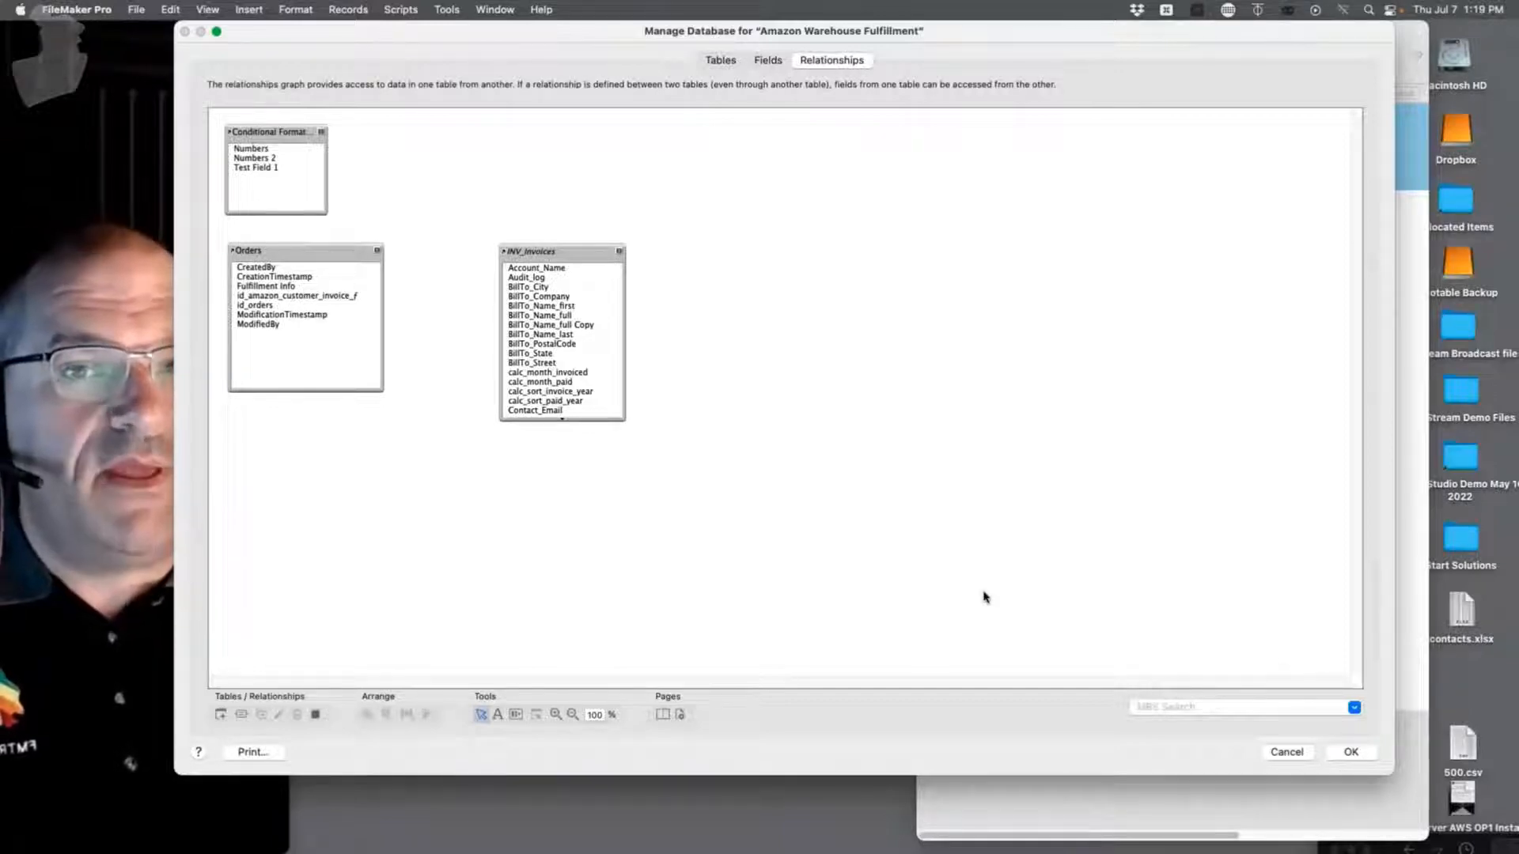
left_click(560, 253)
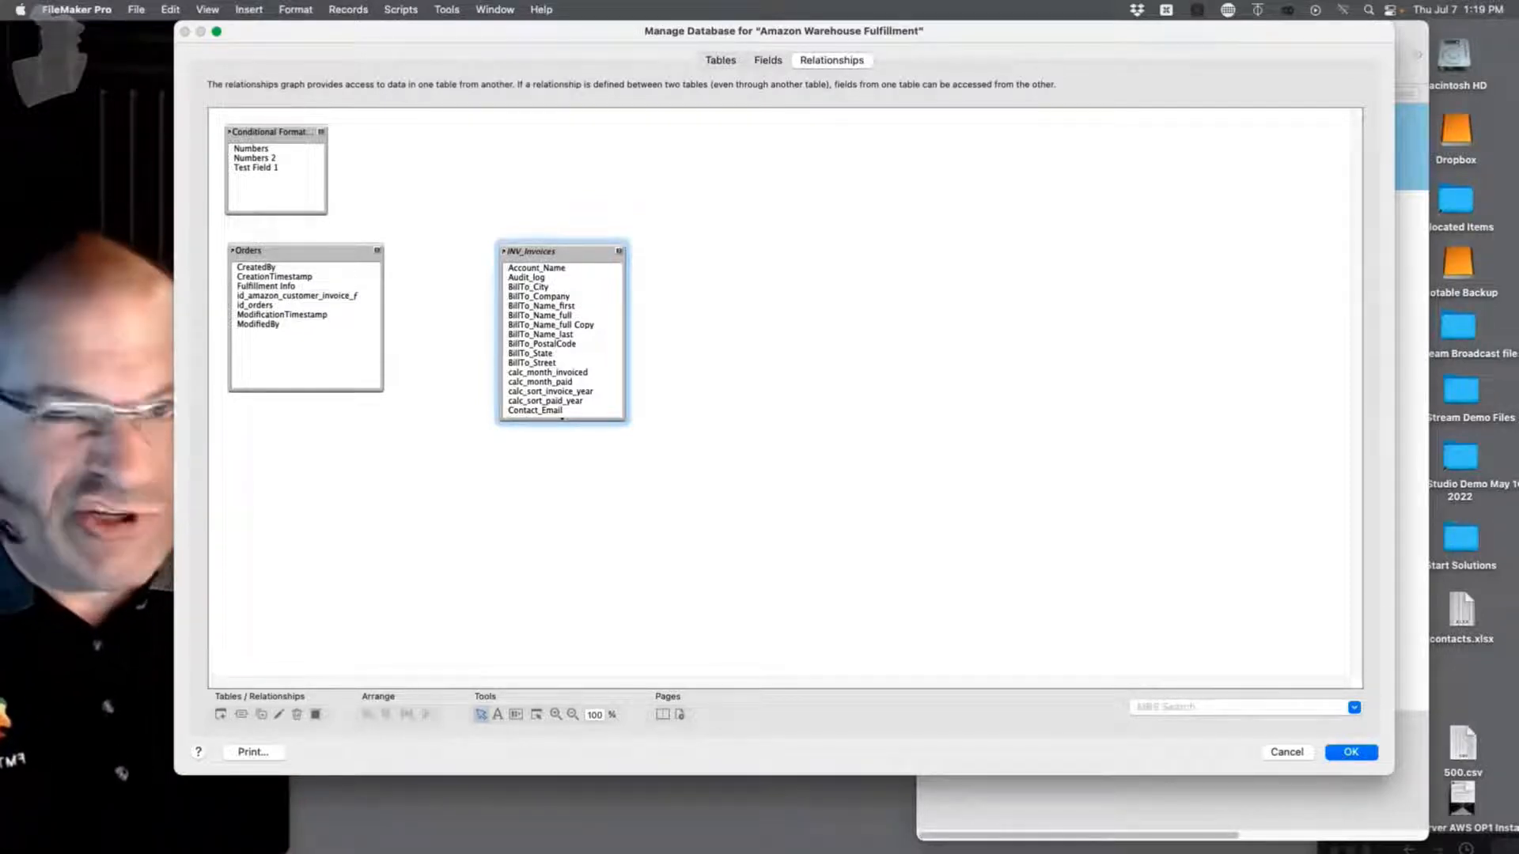
left_click(1351, 752)
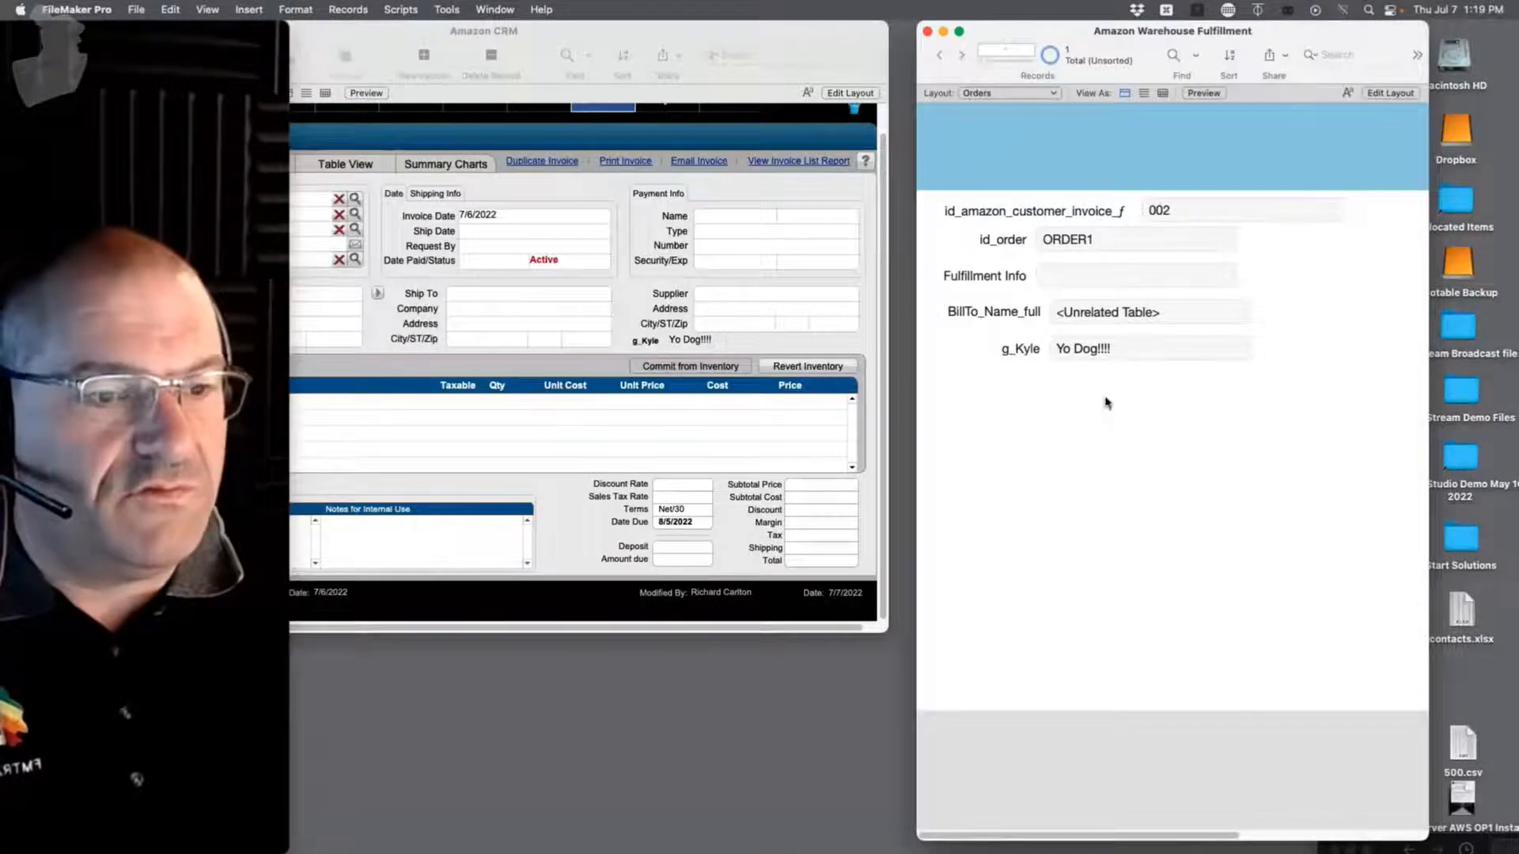
Step: In Layout mode, move g_Kyle down and add a BillTo_State field copied from BillTo_Name_full
key("super+l")
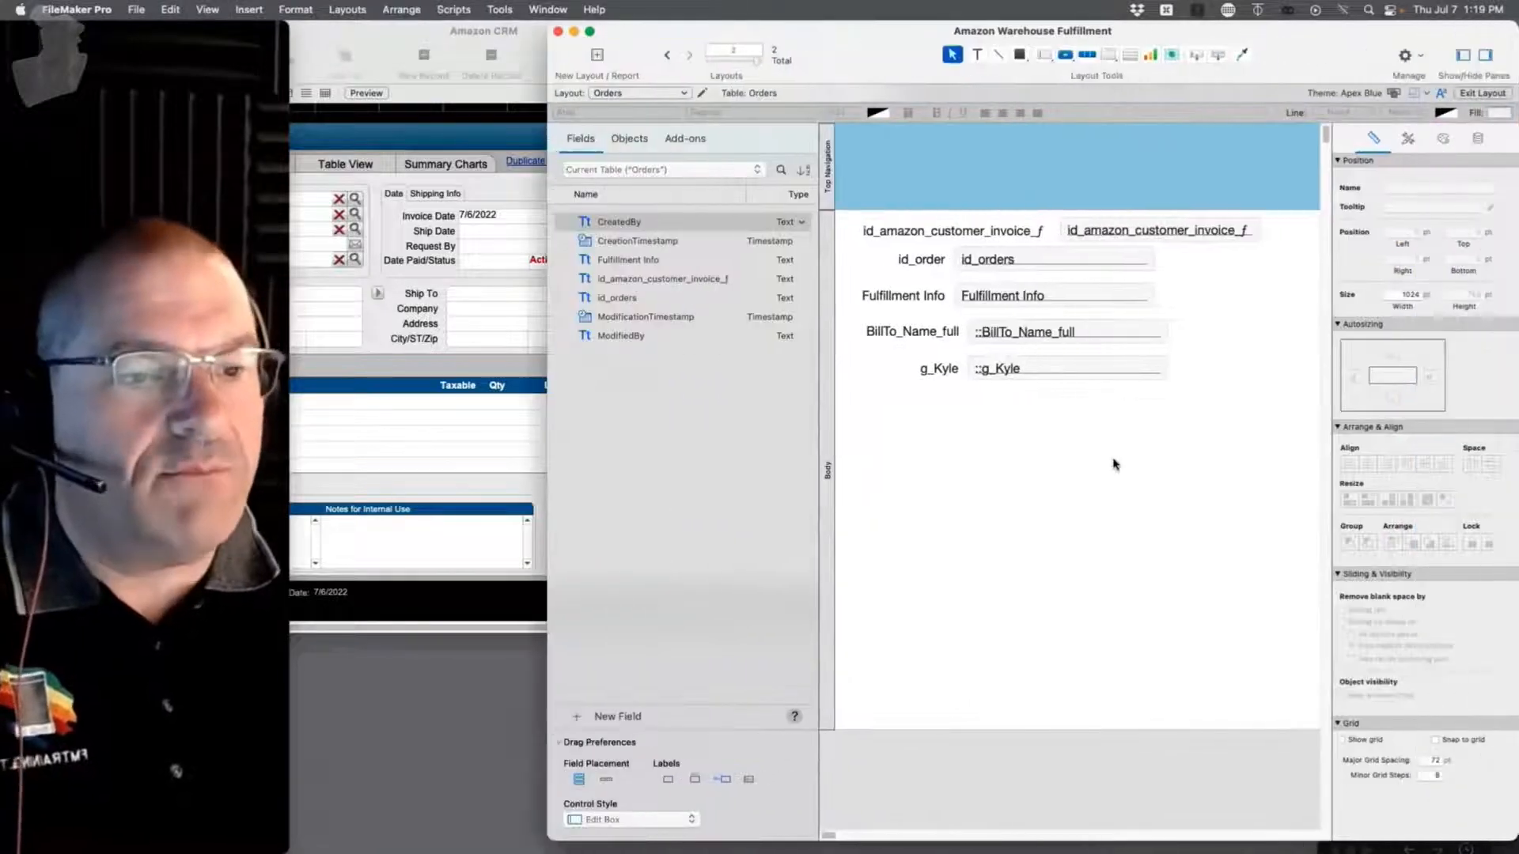
left_click(1005, 335)
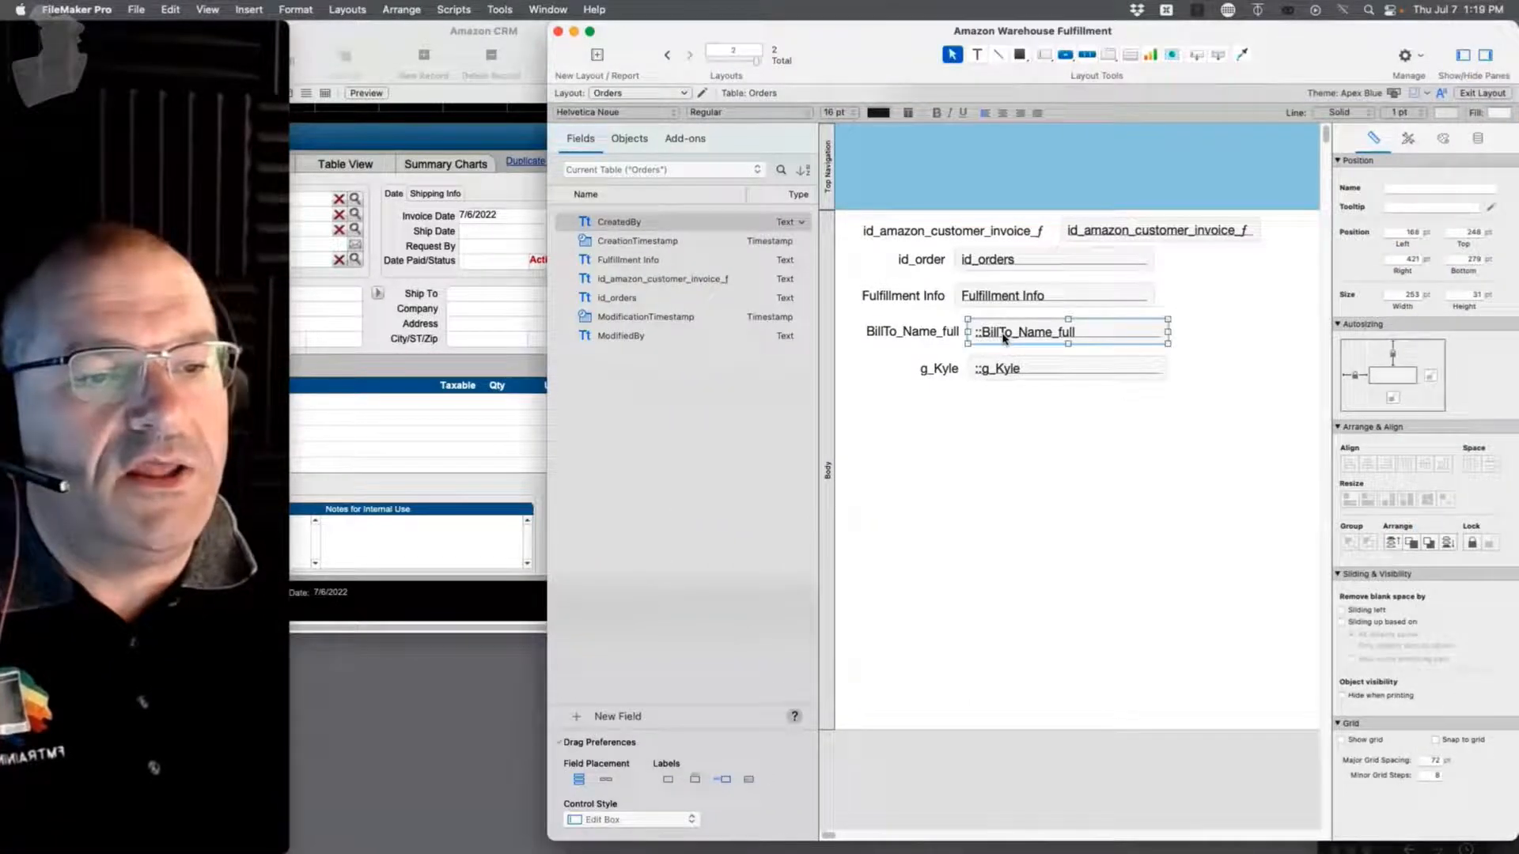
left_click_drag(997, 377, 997, 462)
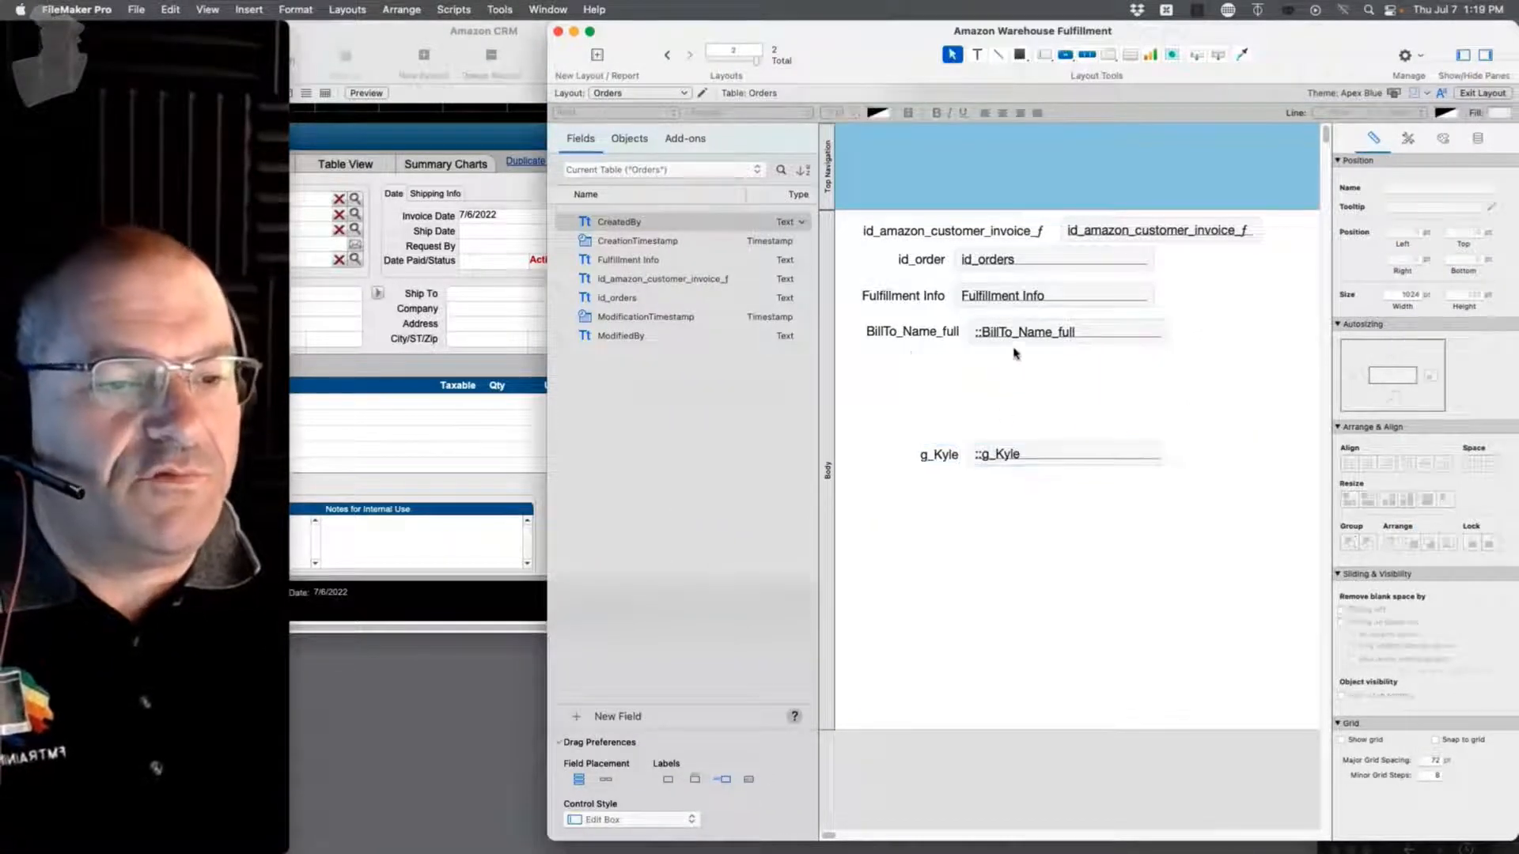
left_click_drag(1015, 333, 1014, 369)
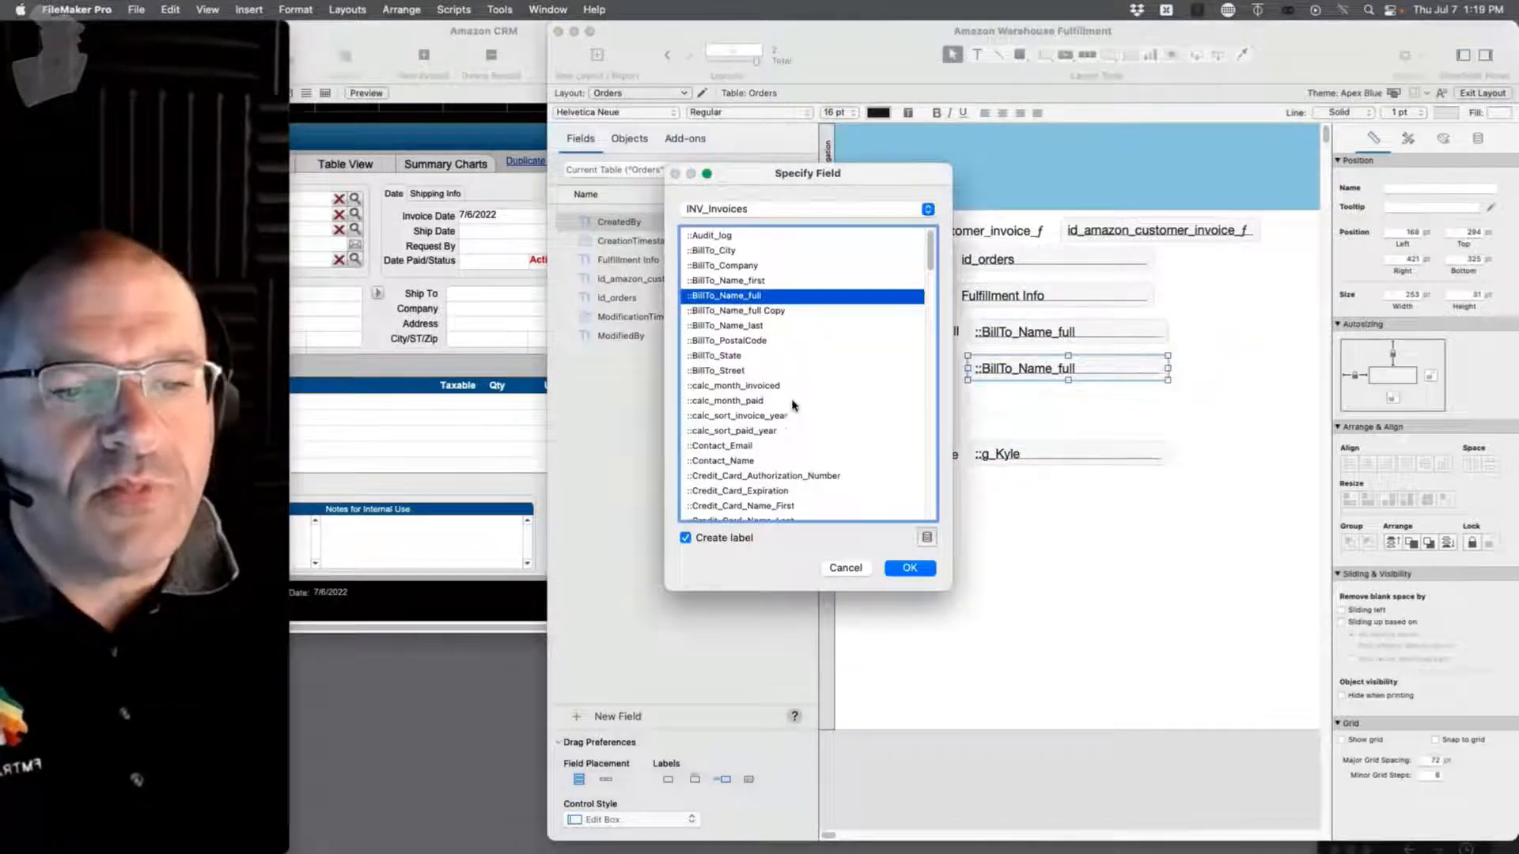
double_click(711, 356)
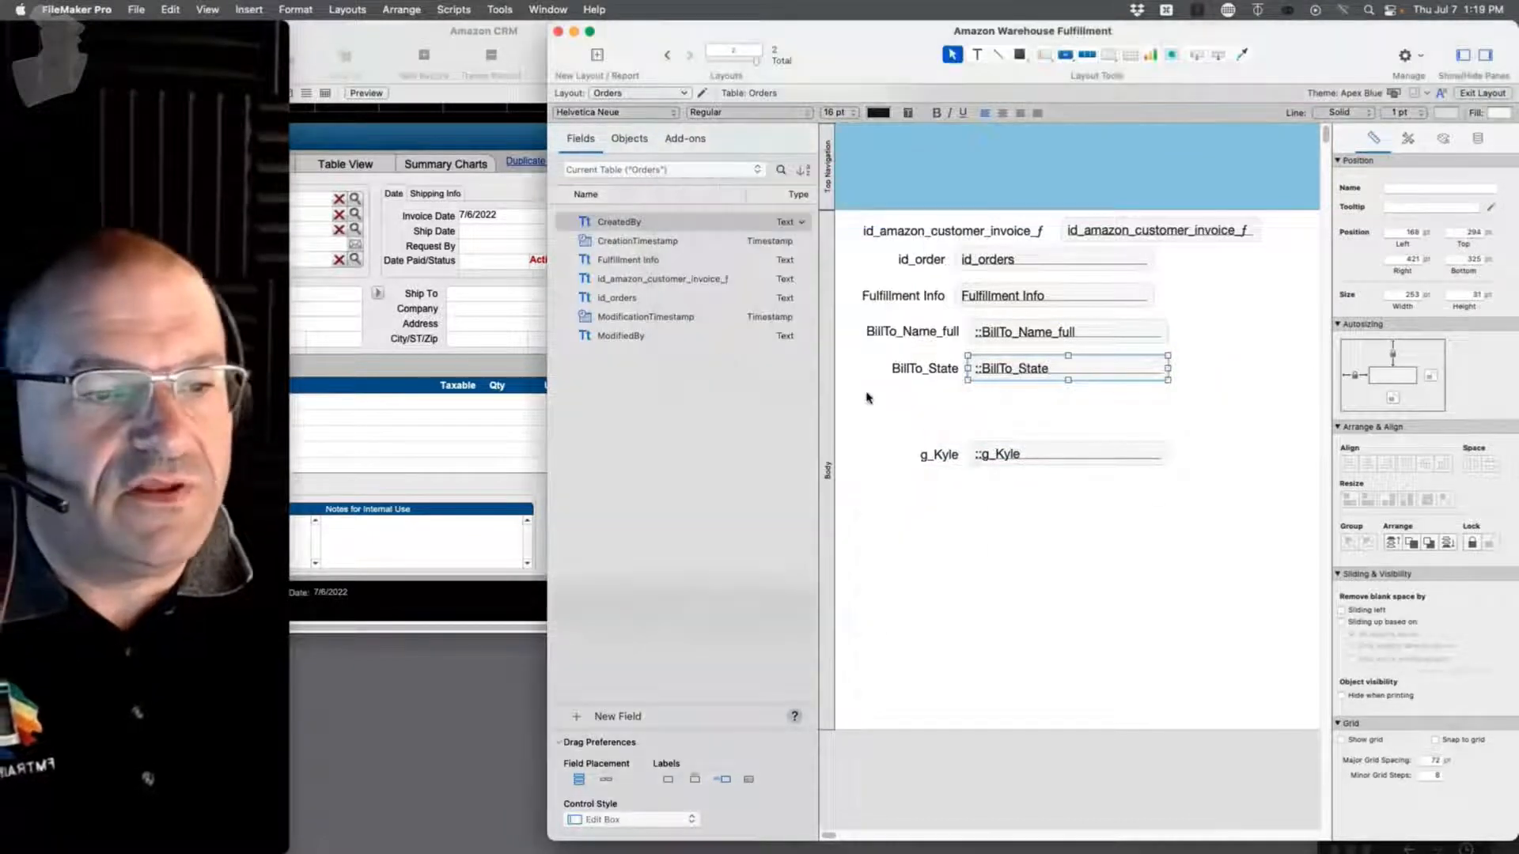
key("super+b")
left_click(1109, 358)
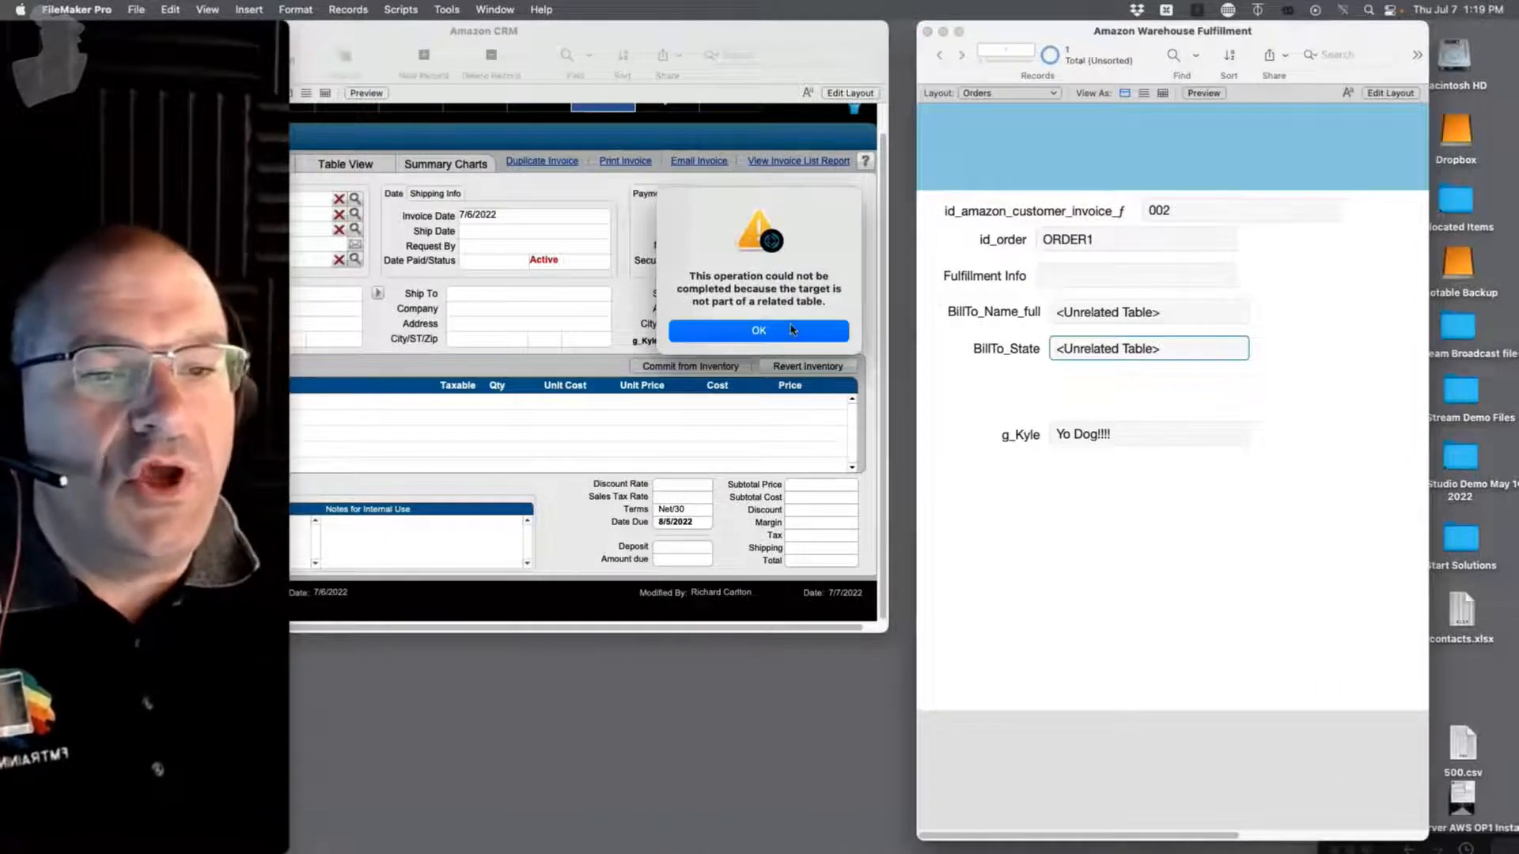
key("Return")
Step: Change g_Kyle from 'Yo Dog!!!!' to 'Yo Dog$$$$$$' and commit the record
left_click(1118, 434)
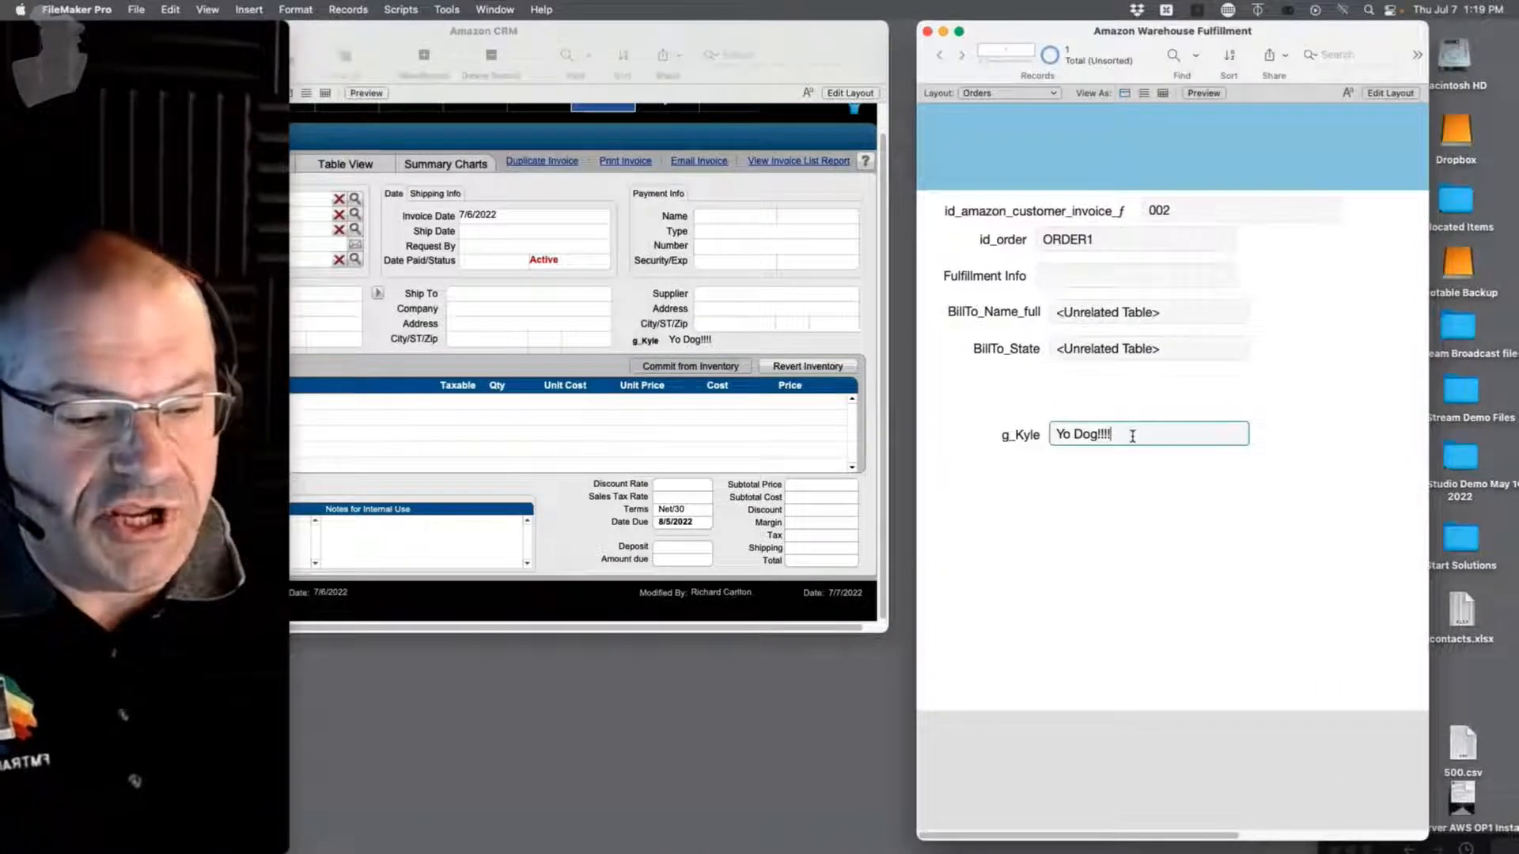
key("BackSpace")
key("BackSpace")
key("BackSpace")
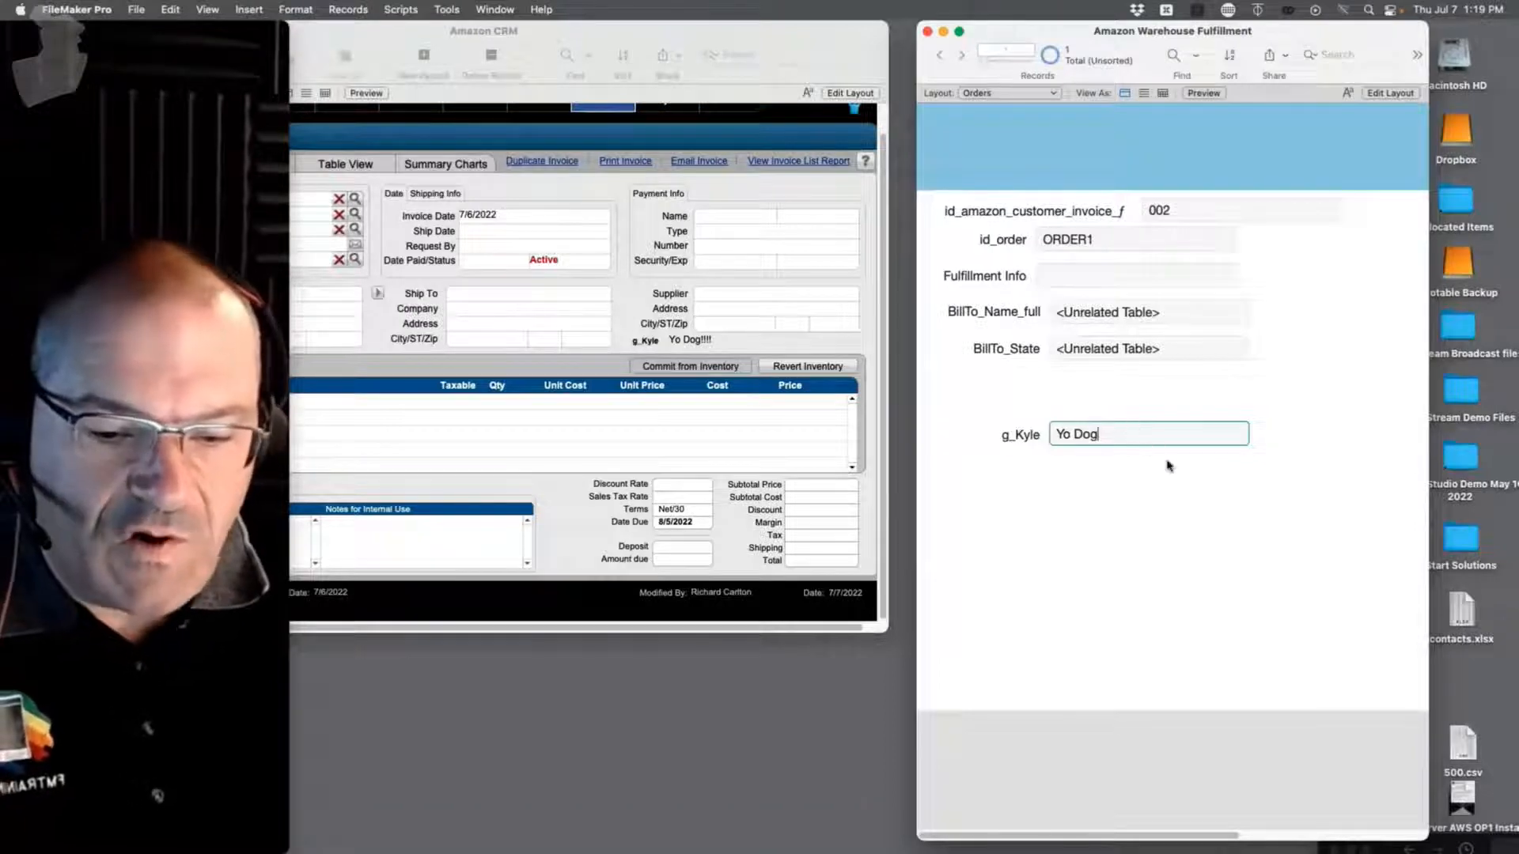
type("$$$$$$")
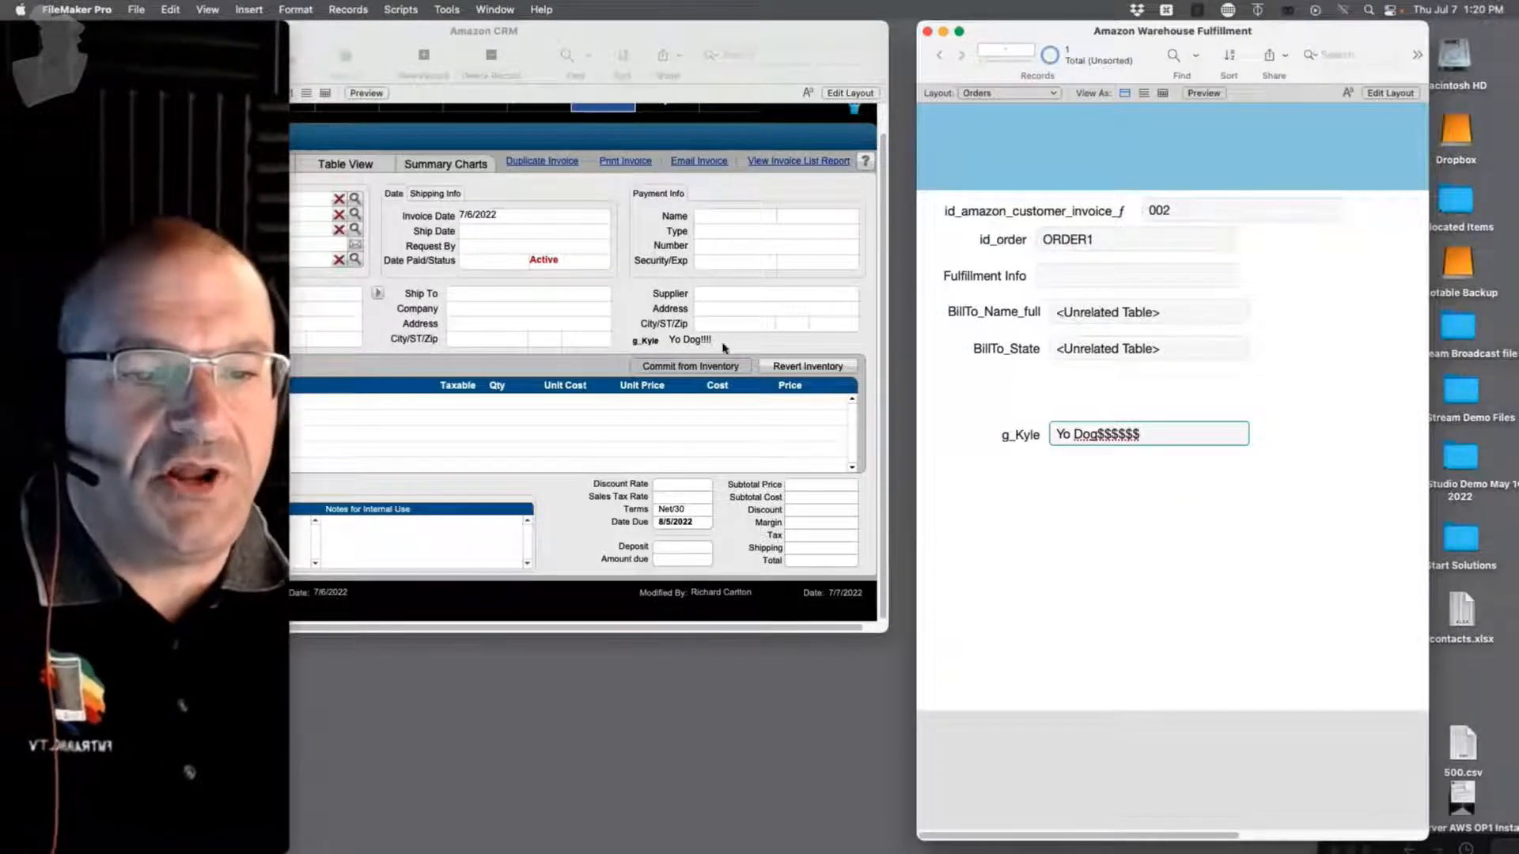
left_click(1151, 500)
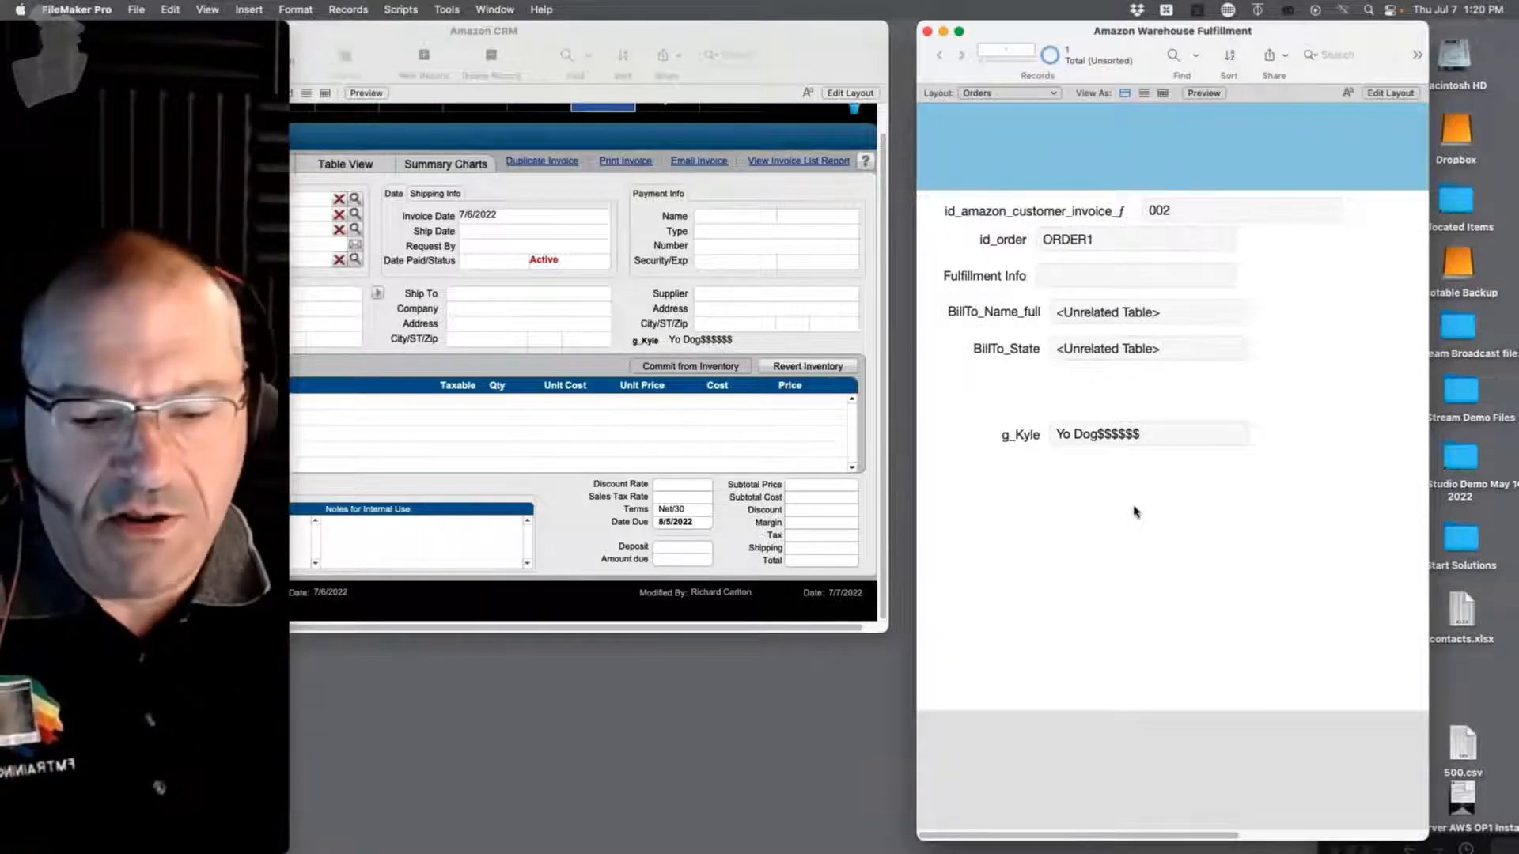
key("super+shift+d")
Step: Delete the INV_Invoices table occurrence from the relationships graph and save with OK
left_click(564, 251)
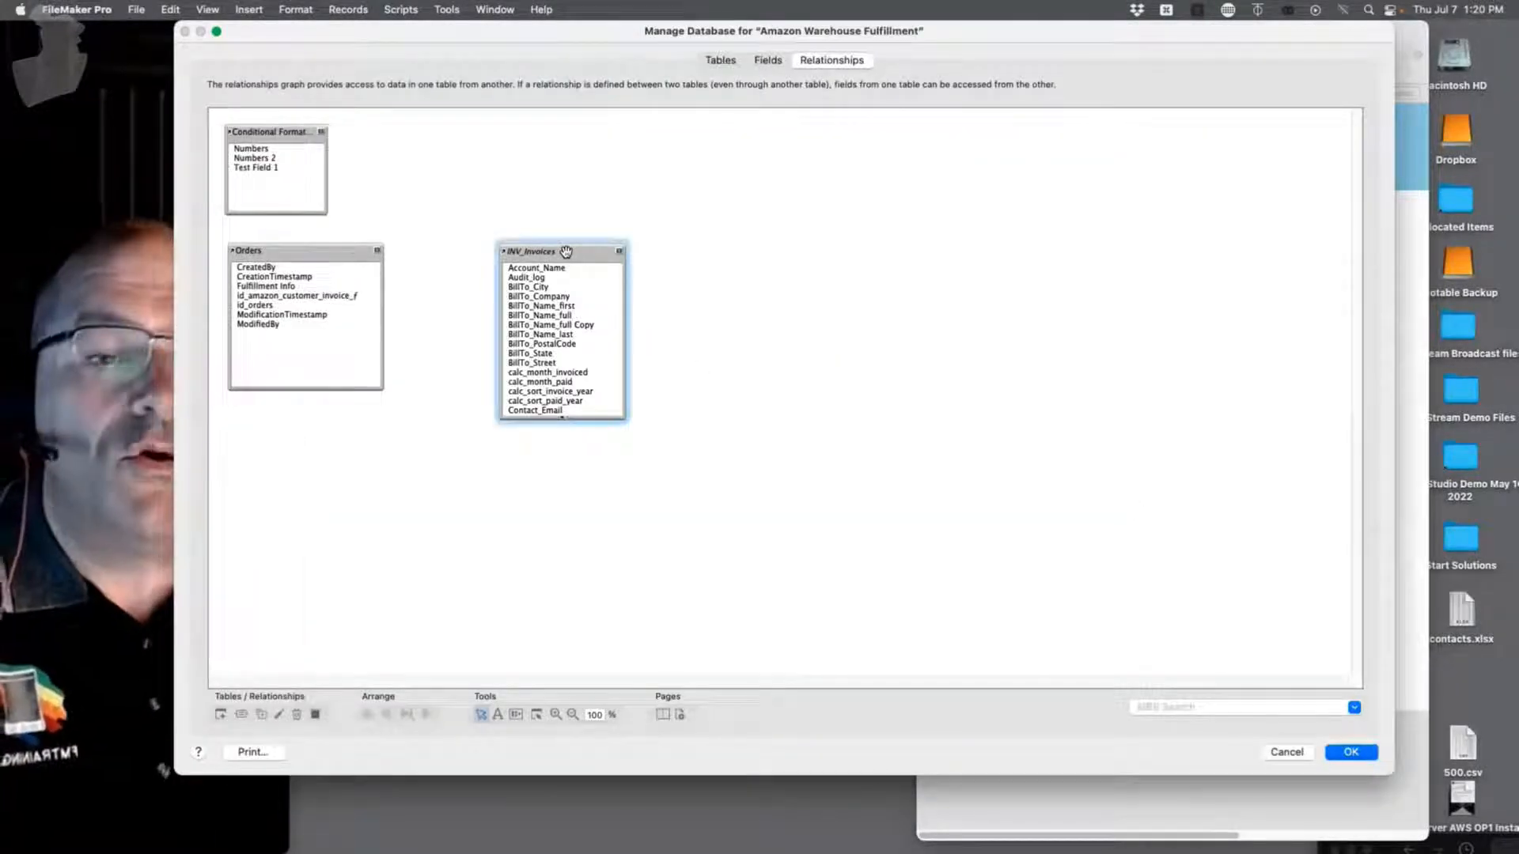
key("Delete")
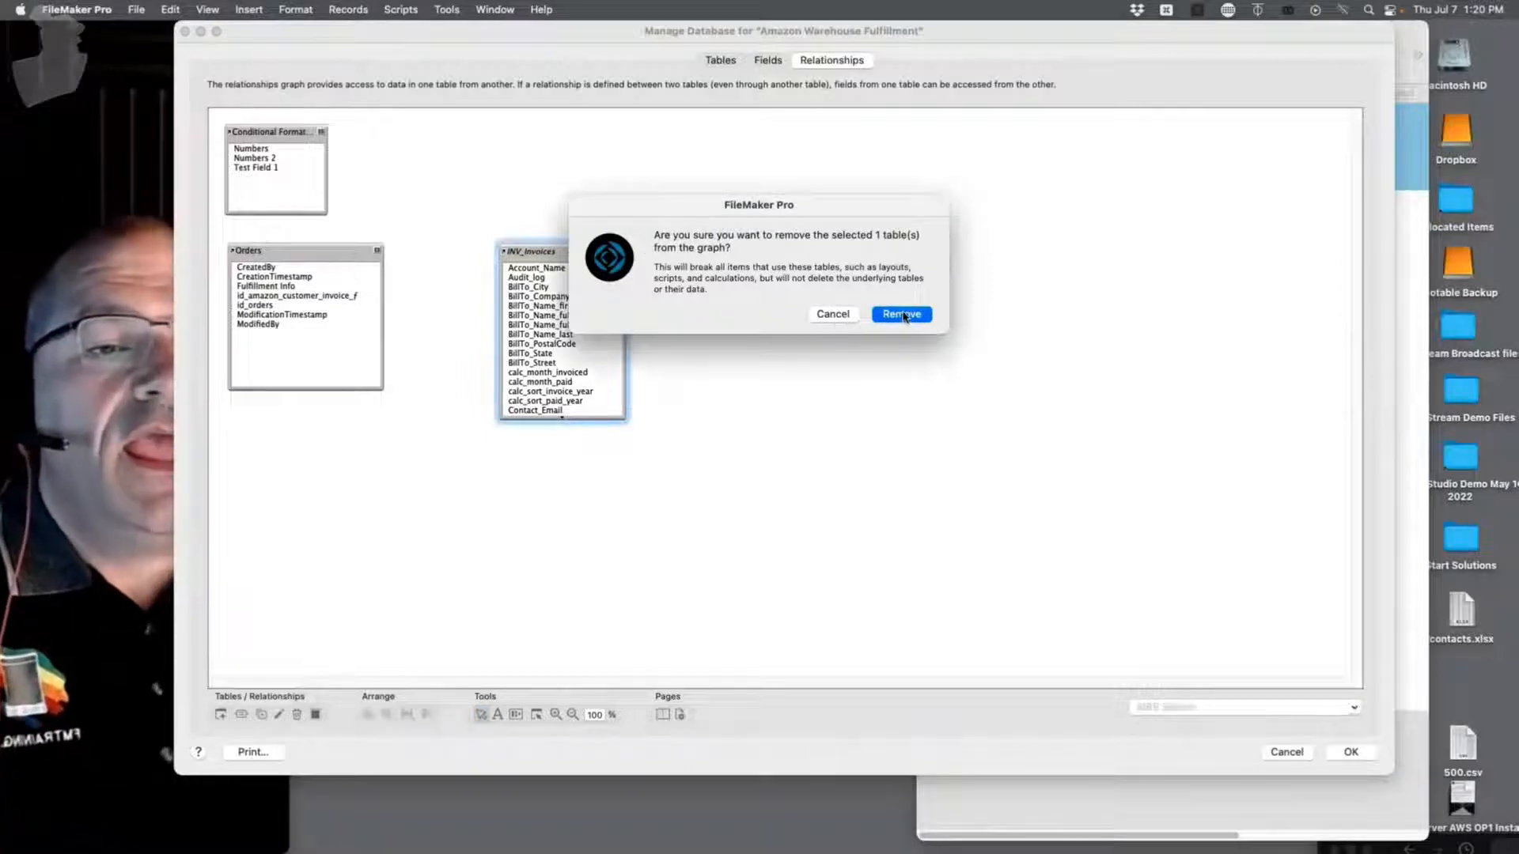
left_click(906, 315)
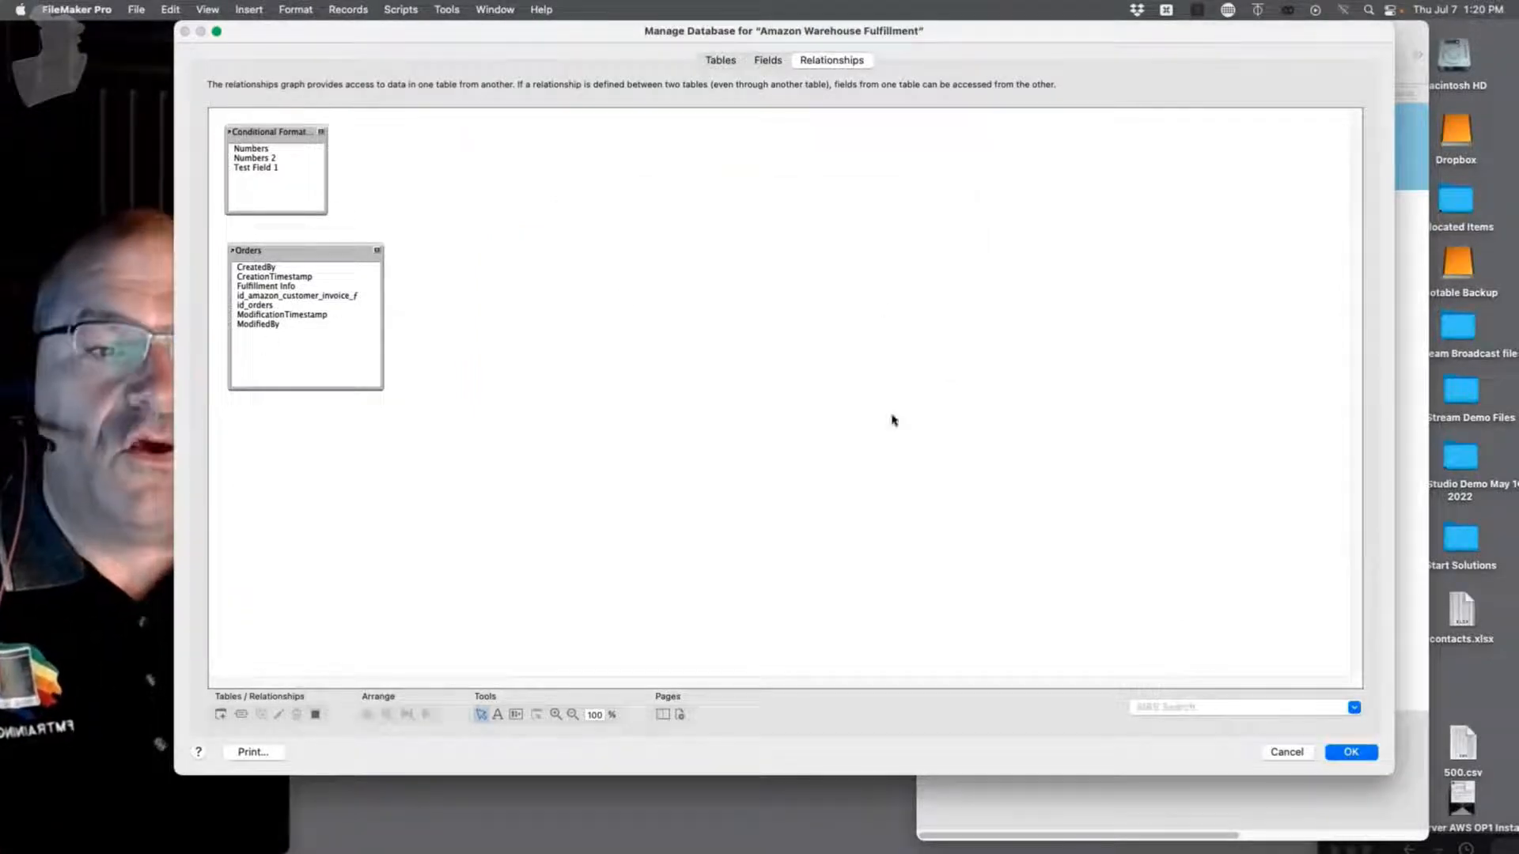
left_click(1349, 749)
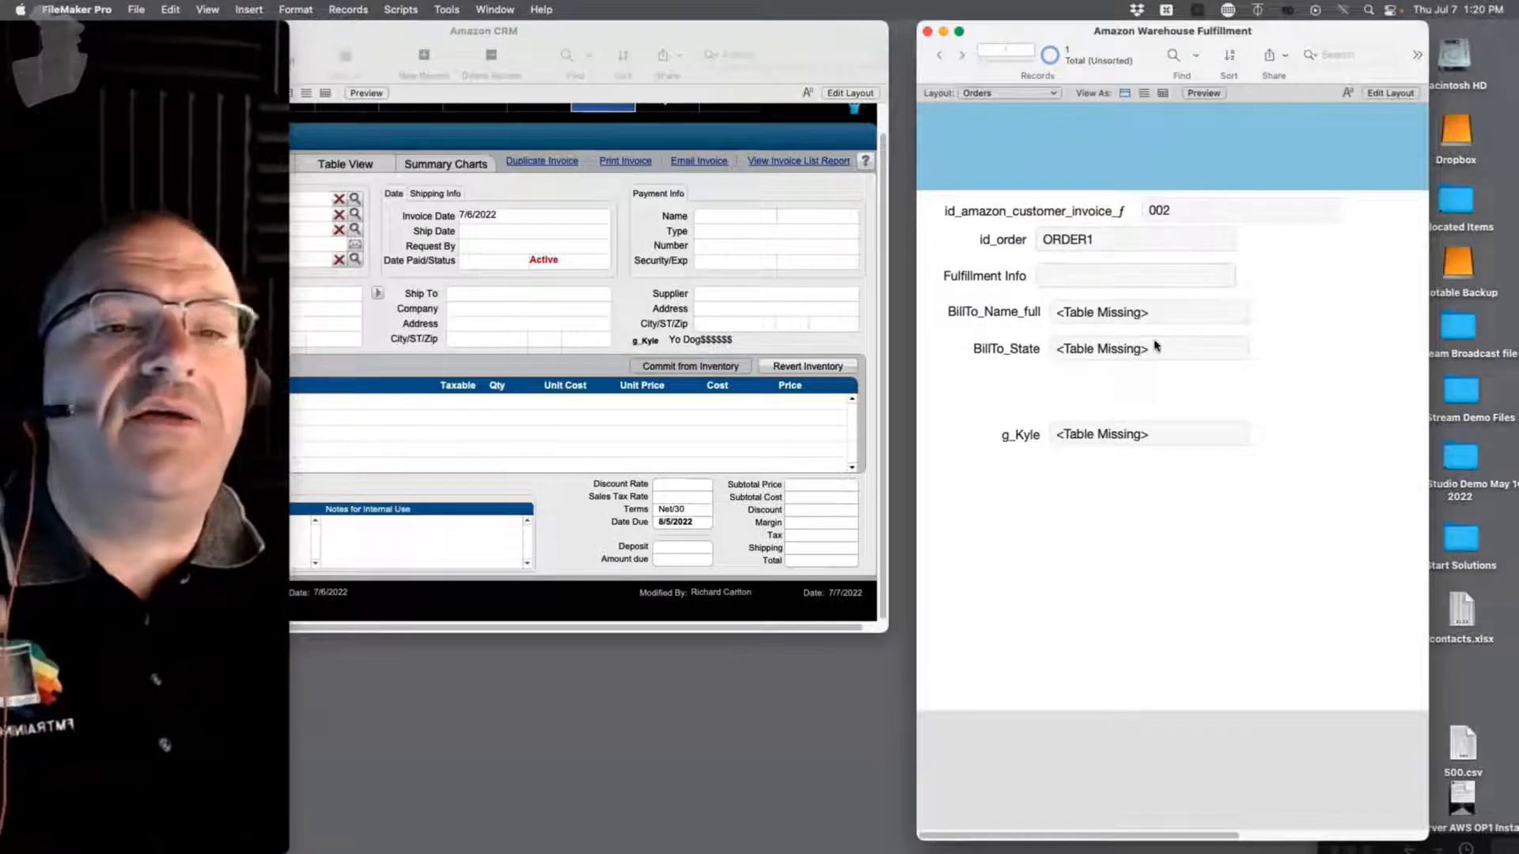
Step: Review File > Manage > External Data Sources, then close it
left_click(136, 9)
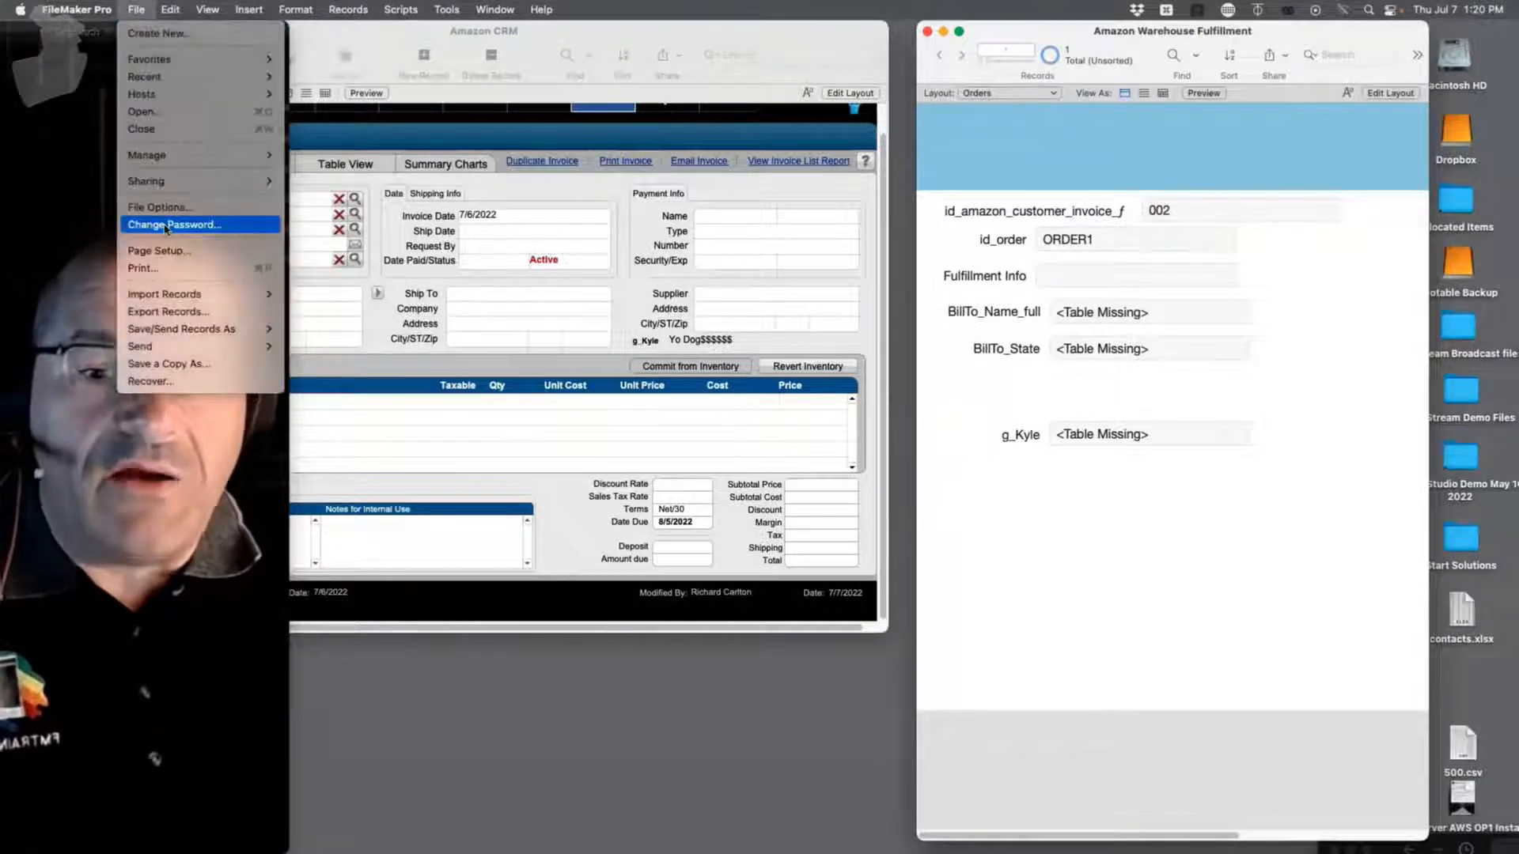
mouse_move(261, 156)
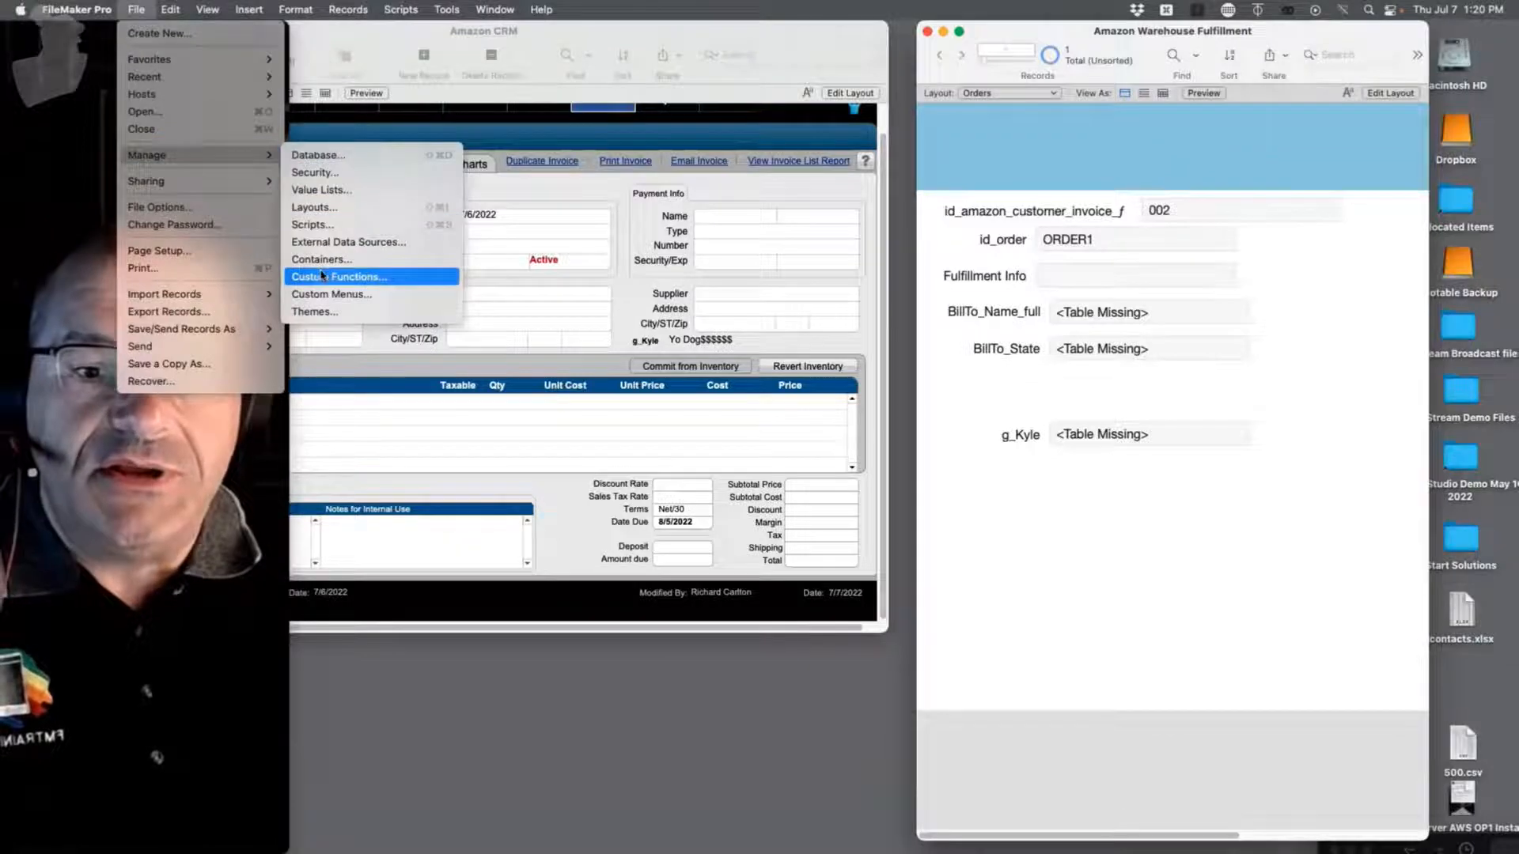
left_click(329, 242)
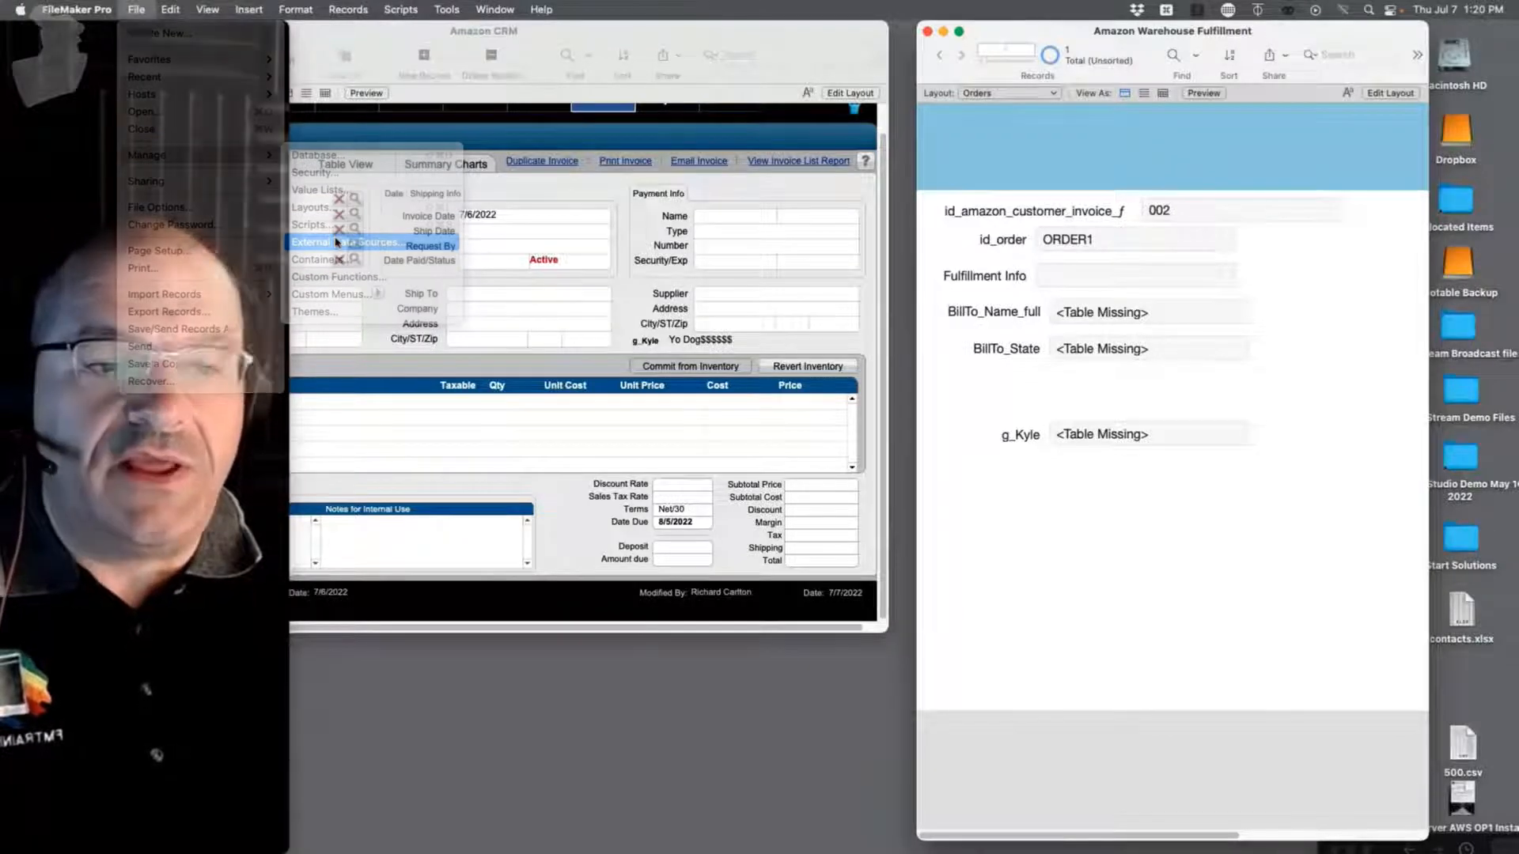
left_click(1057, 439)
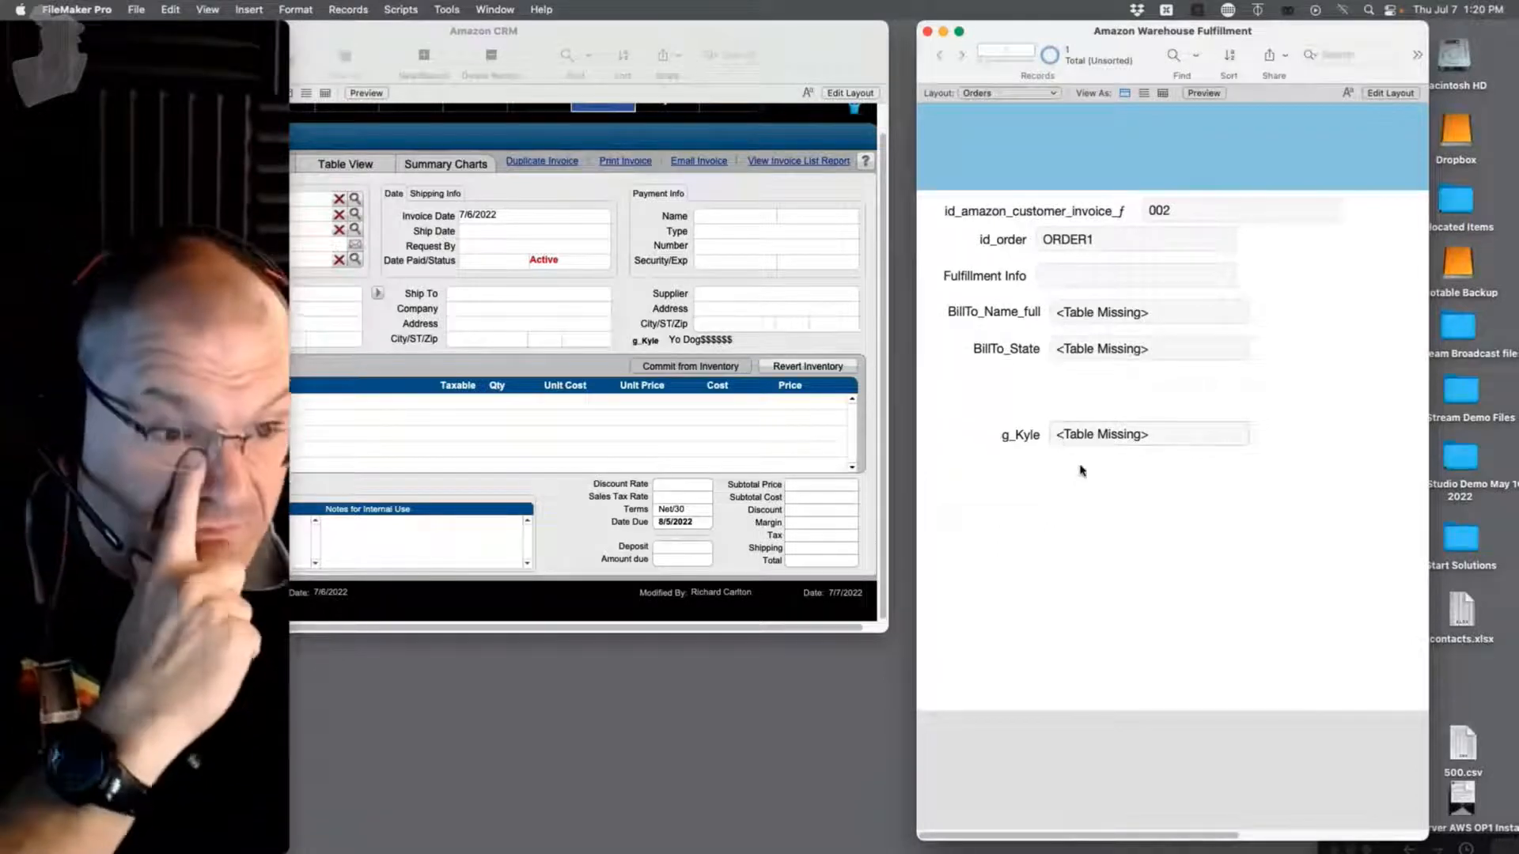
key("super+l")
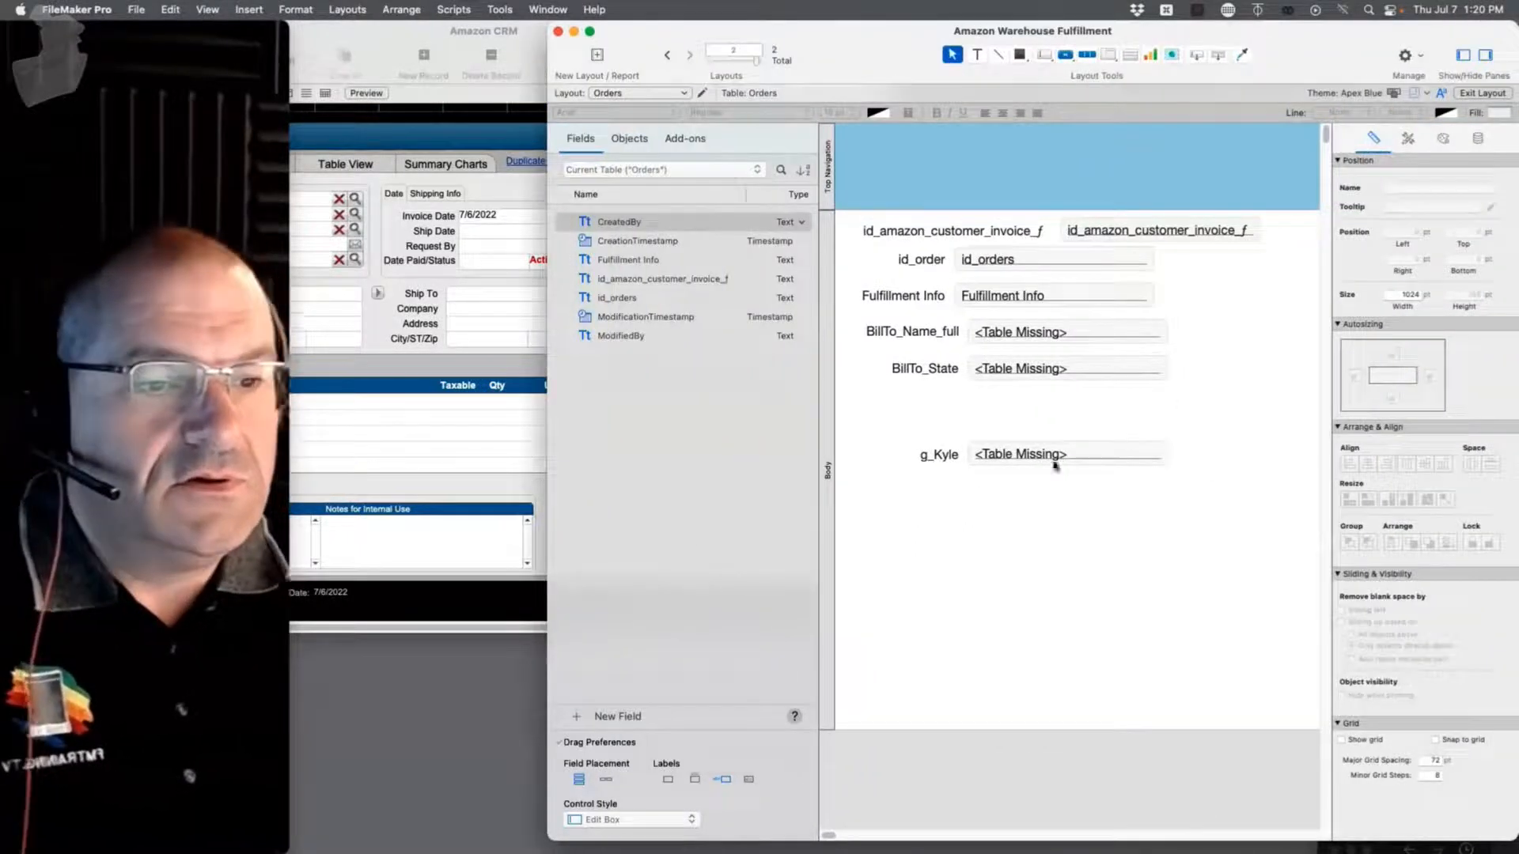
left_click(1028, 456)
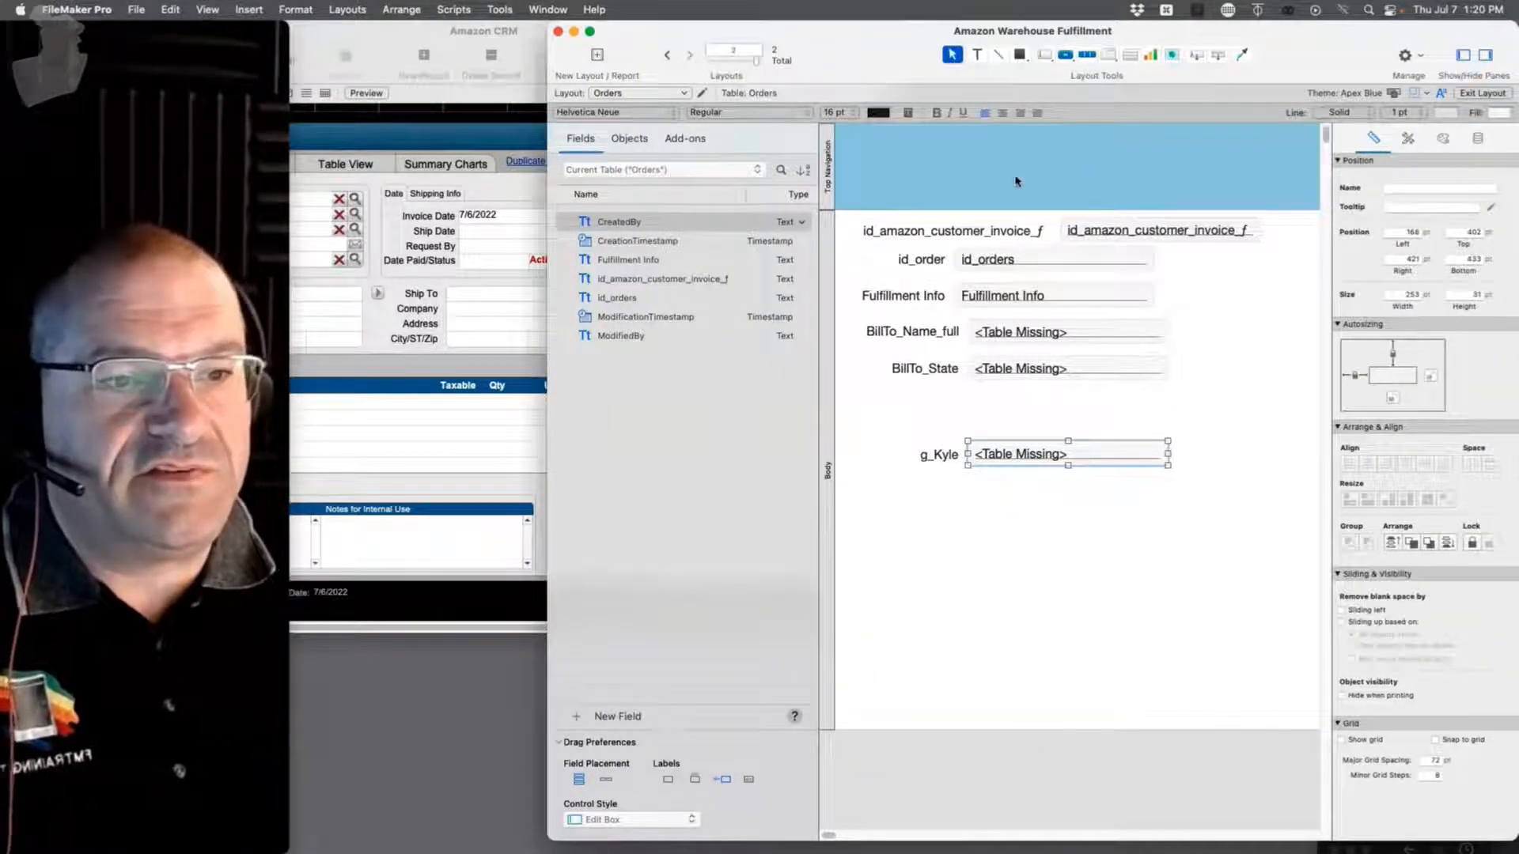
double_click(1034, 460)
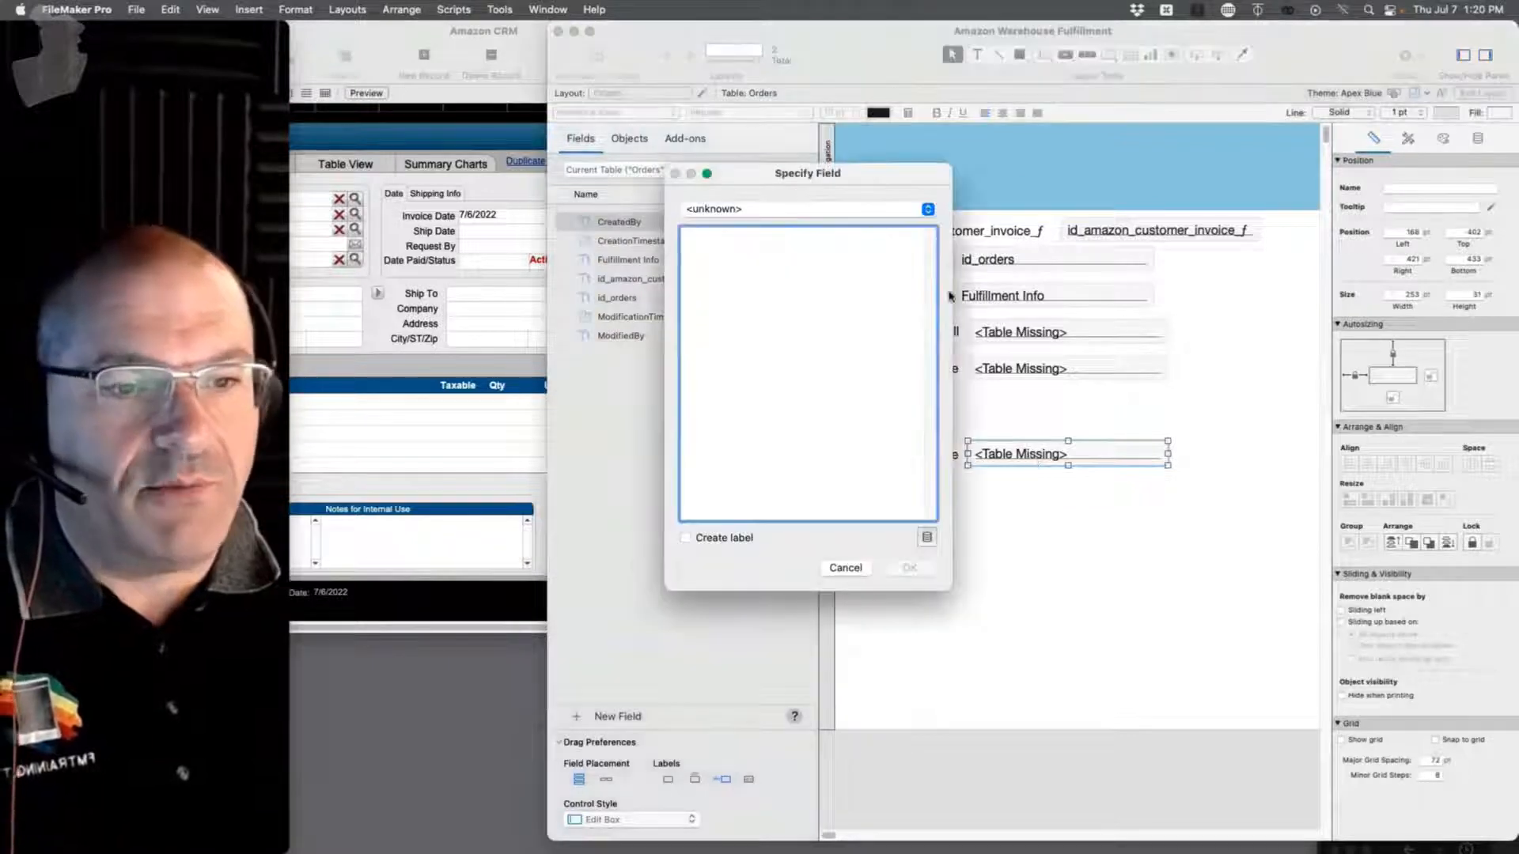
left_click(804, 210)
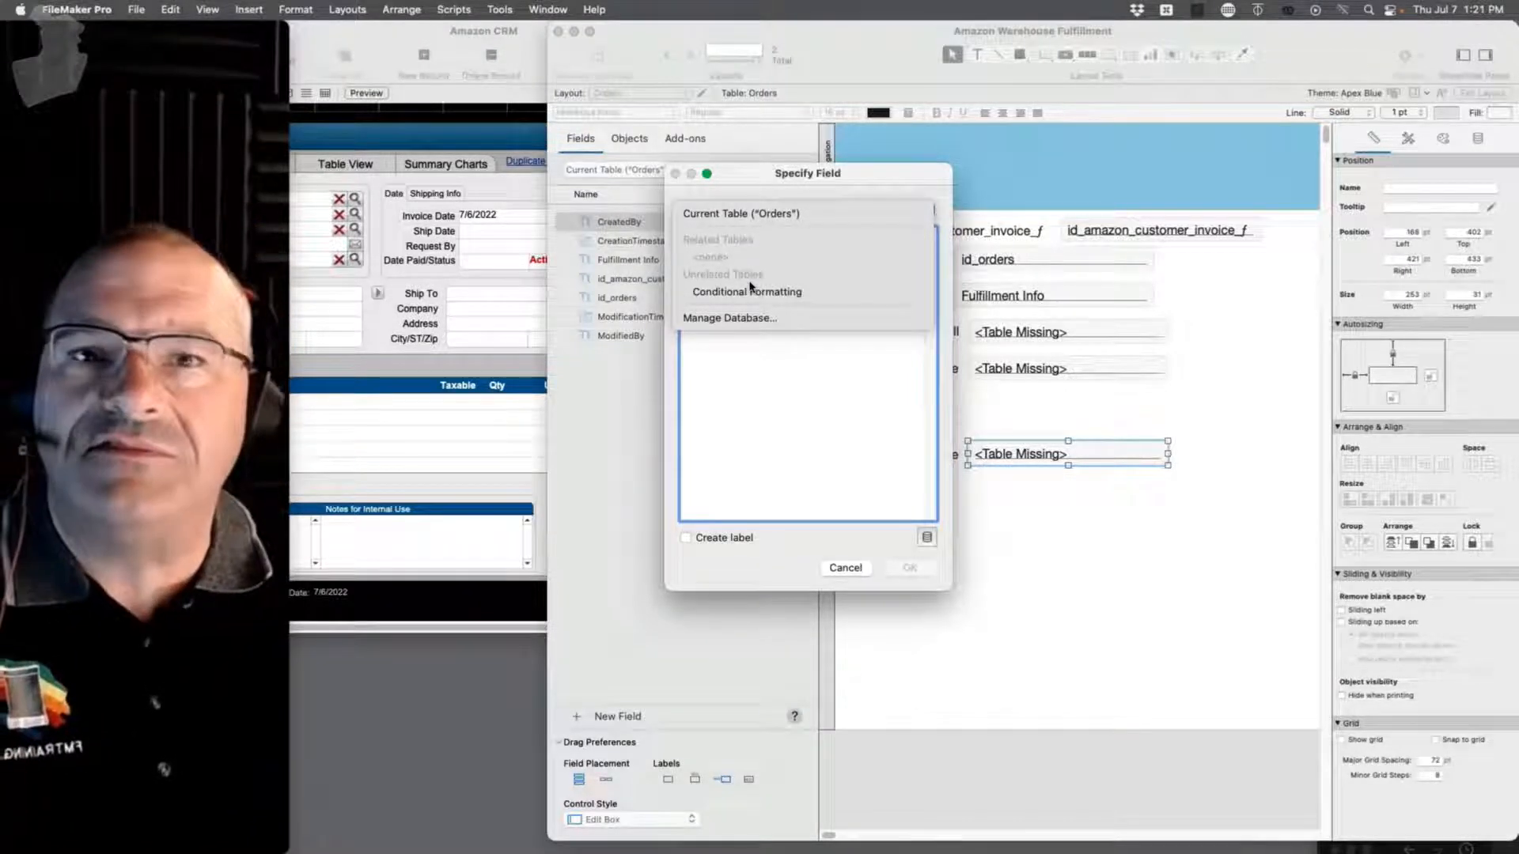
left_click(883, 430)
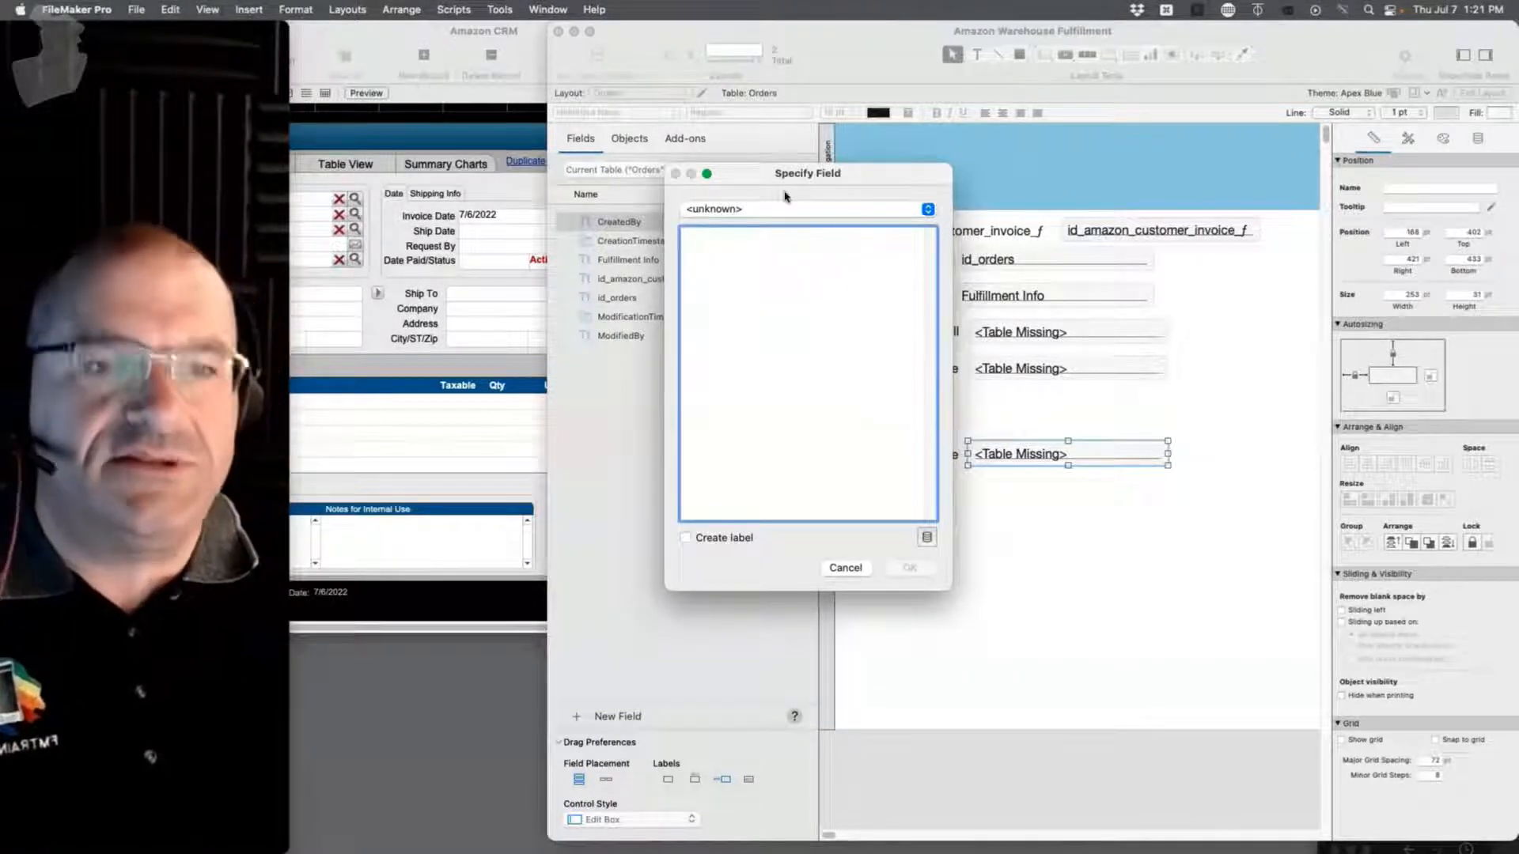
left_click_drag(805, 174, 865, 172)
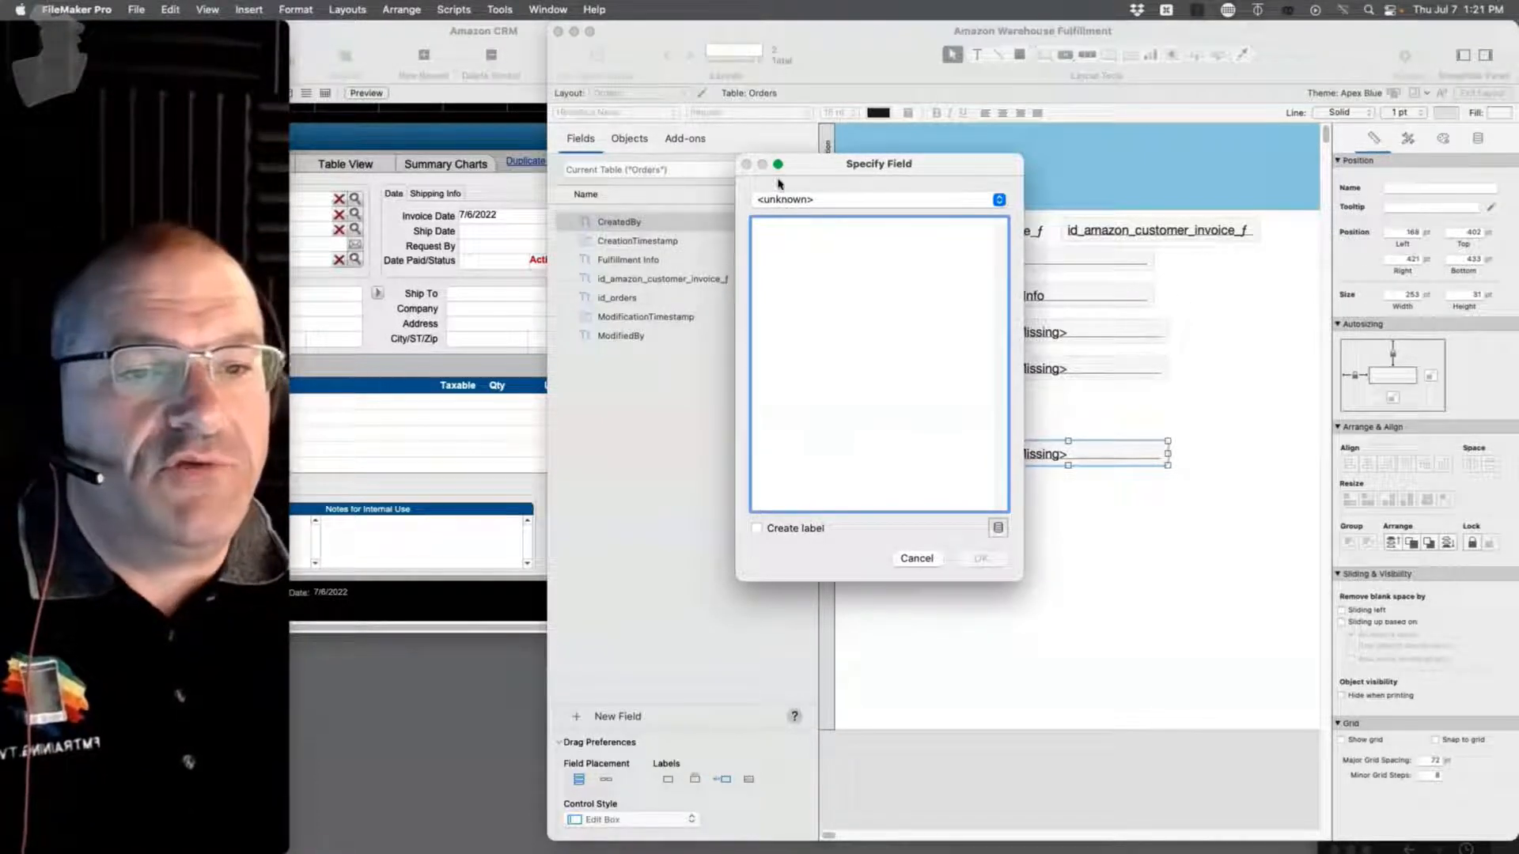
left_click(914, 559)
left_click(1044, 571)
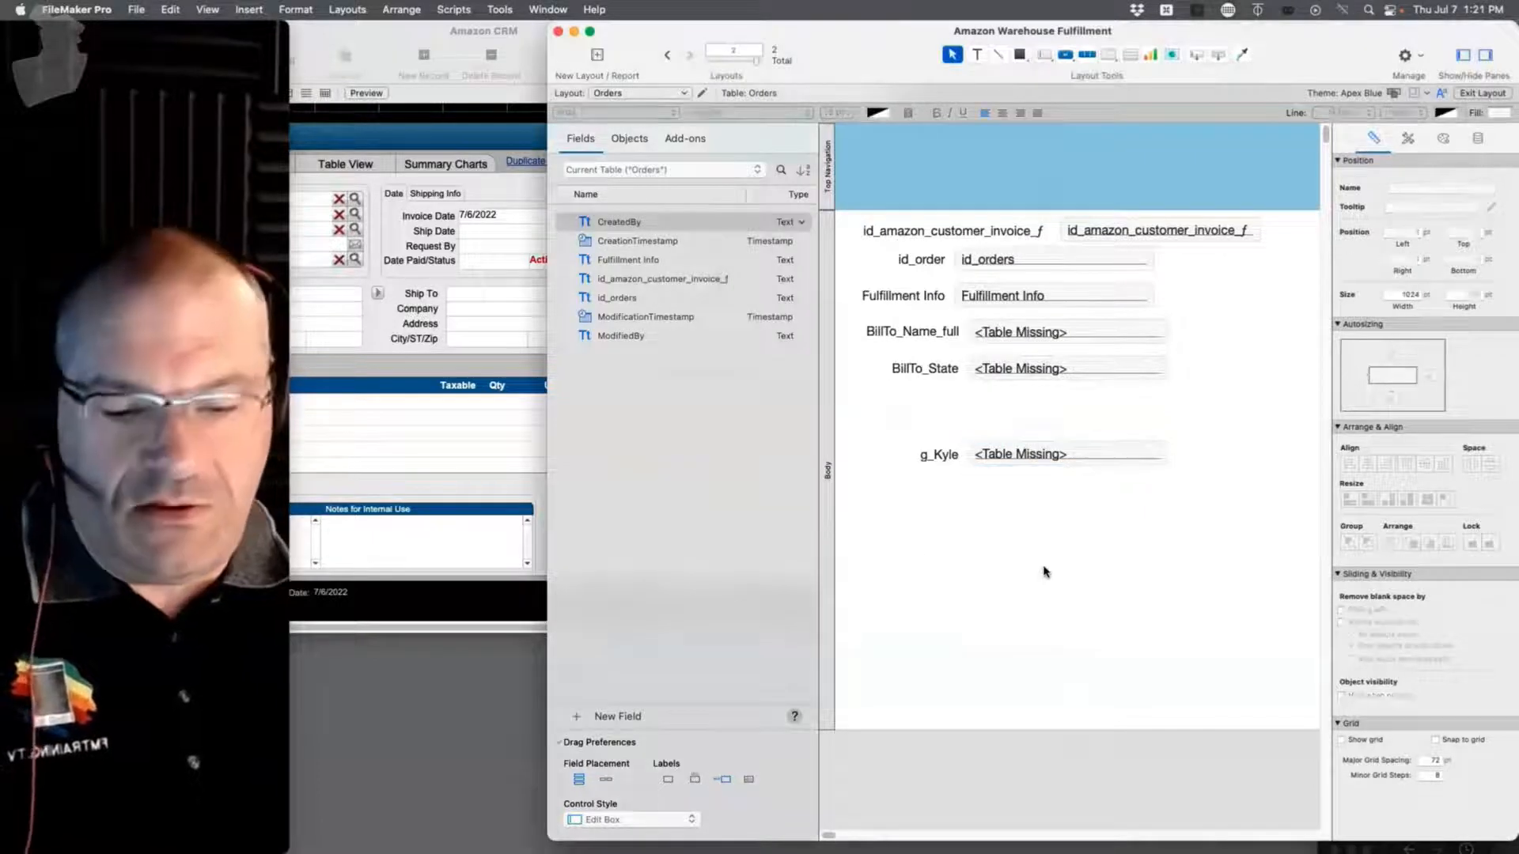
key("super+b")
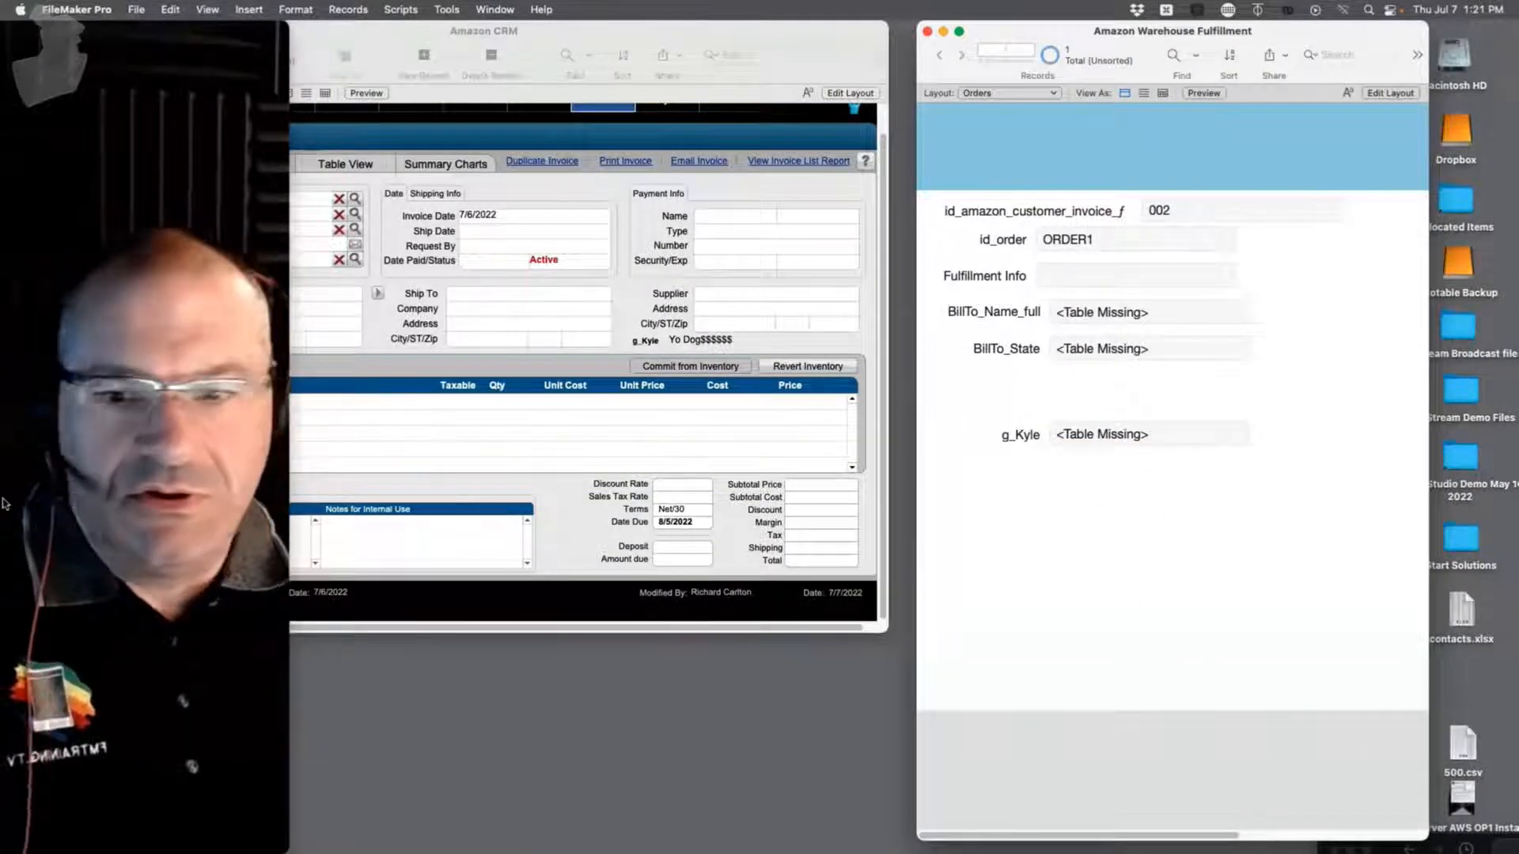
Step: Switch to Slack from the Dock and move its window over the FileMaker windows
mouse_move(2, 502)
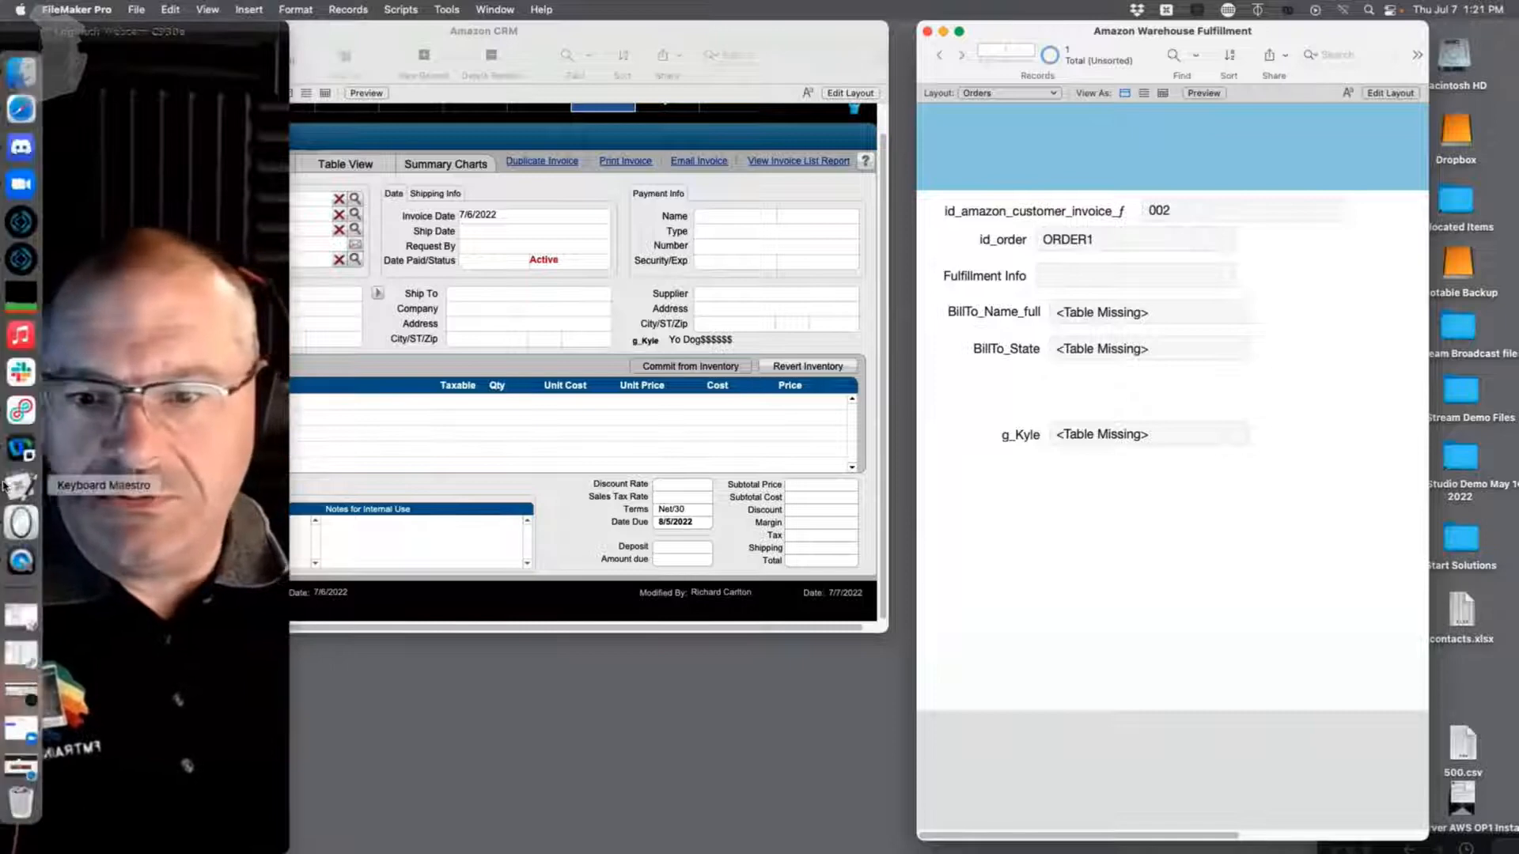
left_click(29, 373)
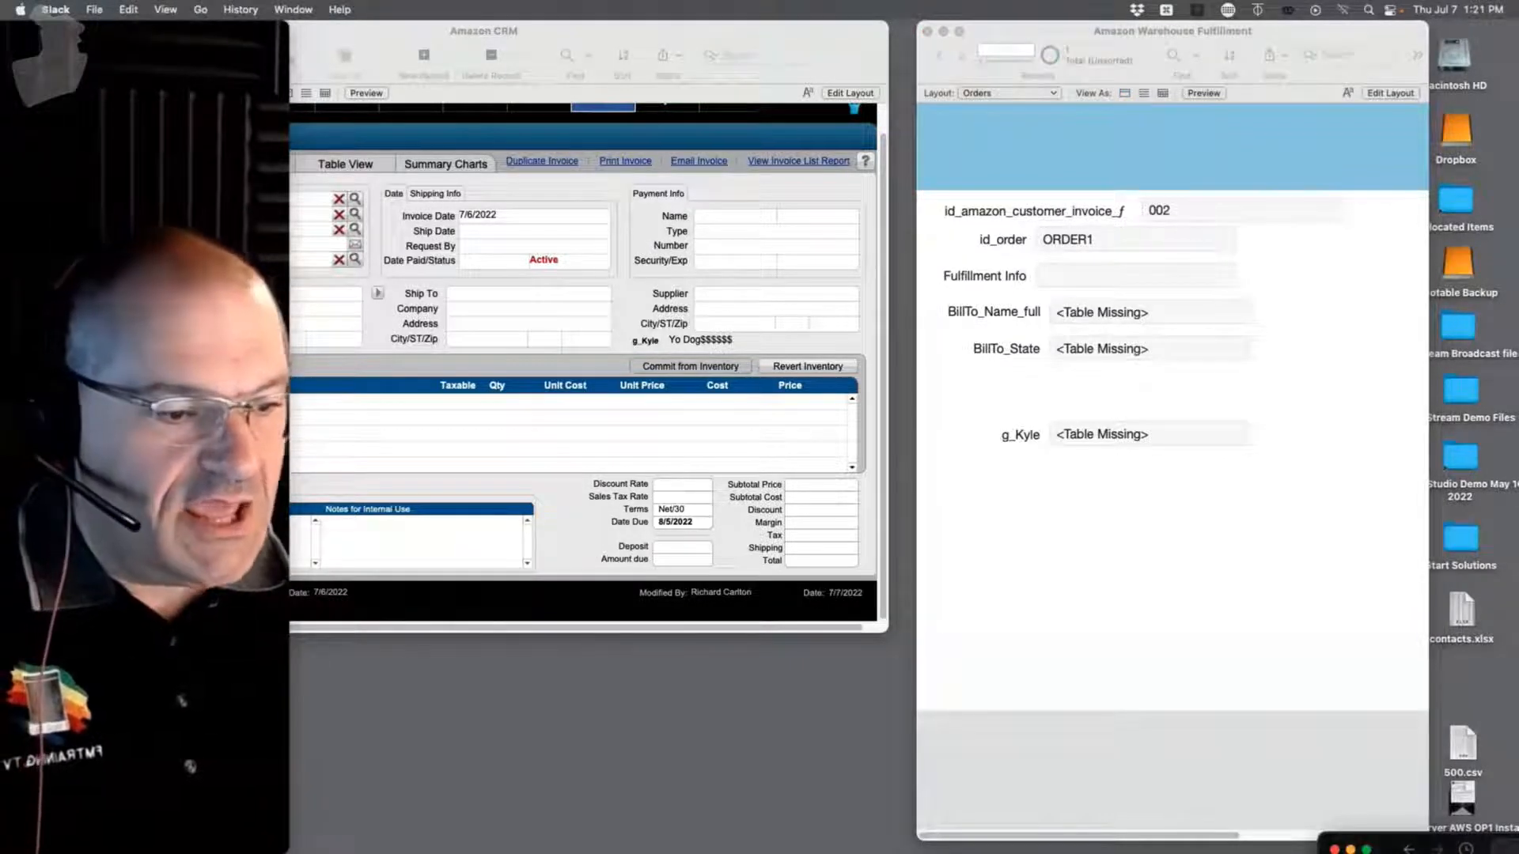
left_click_drag(1434, 842, 864, 8)
scroll(1124, 316, "up", 5)
scroll(1123, 316, "down", 3)
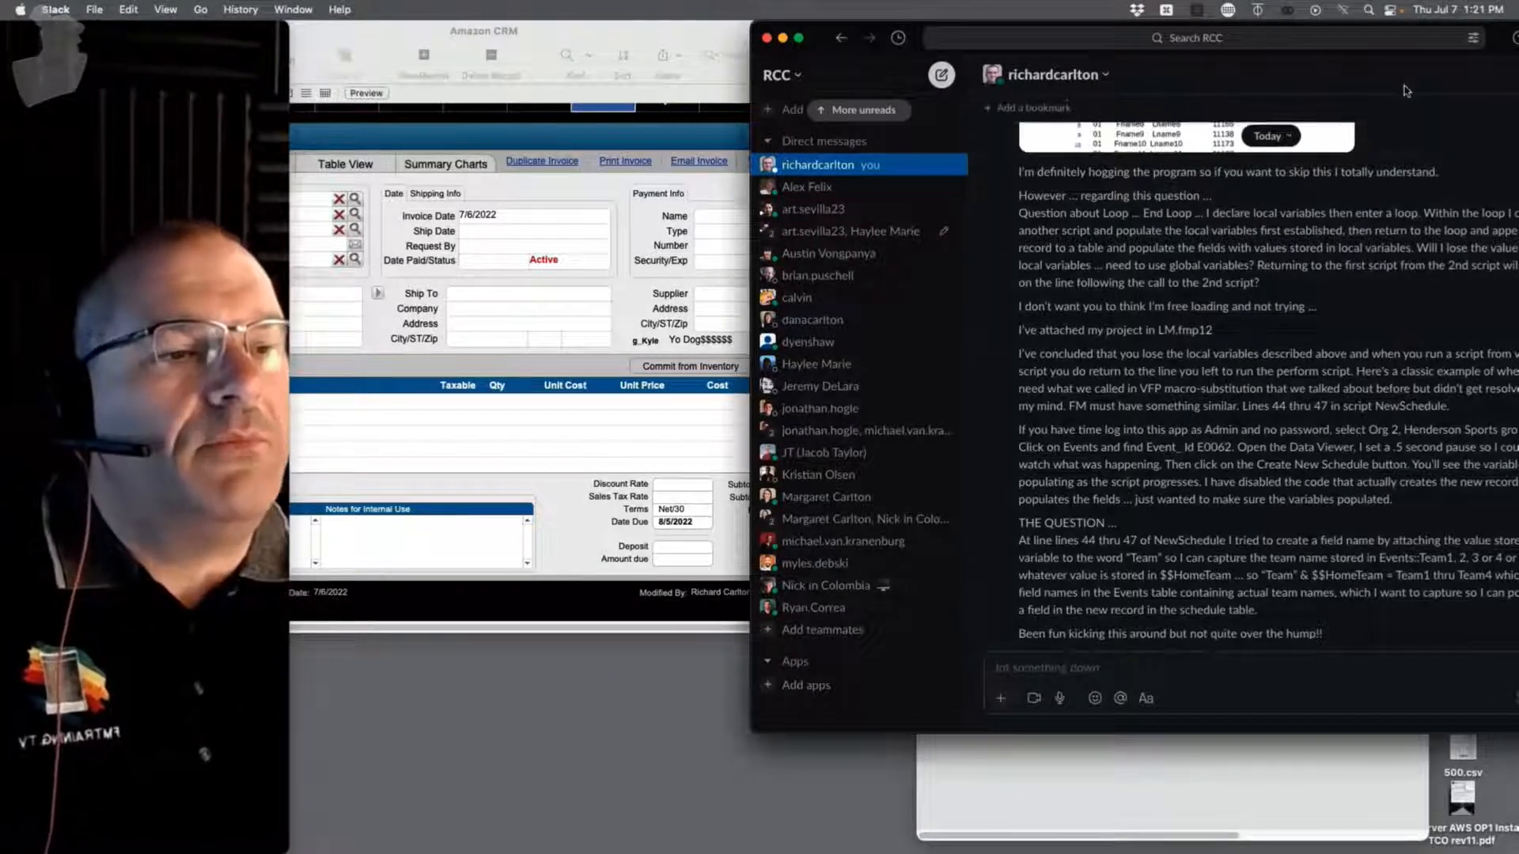
Step: Move Slack left and highlight the question 'Will I lose the values of the local variables…'
left_click_drag(1489, 46, 1337, 38)
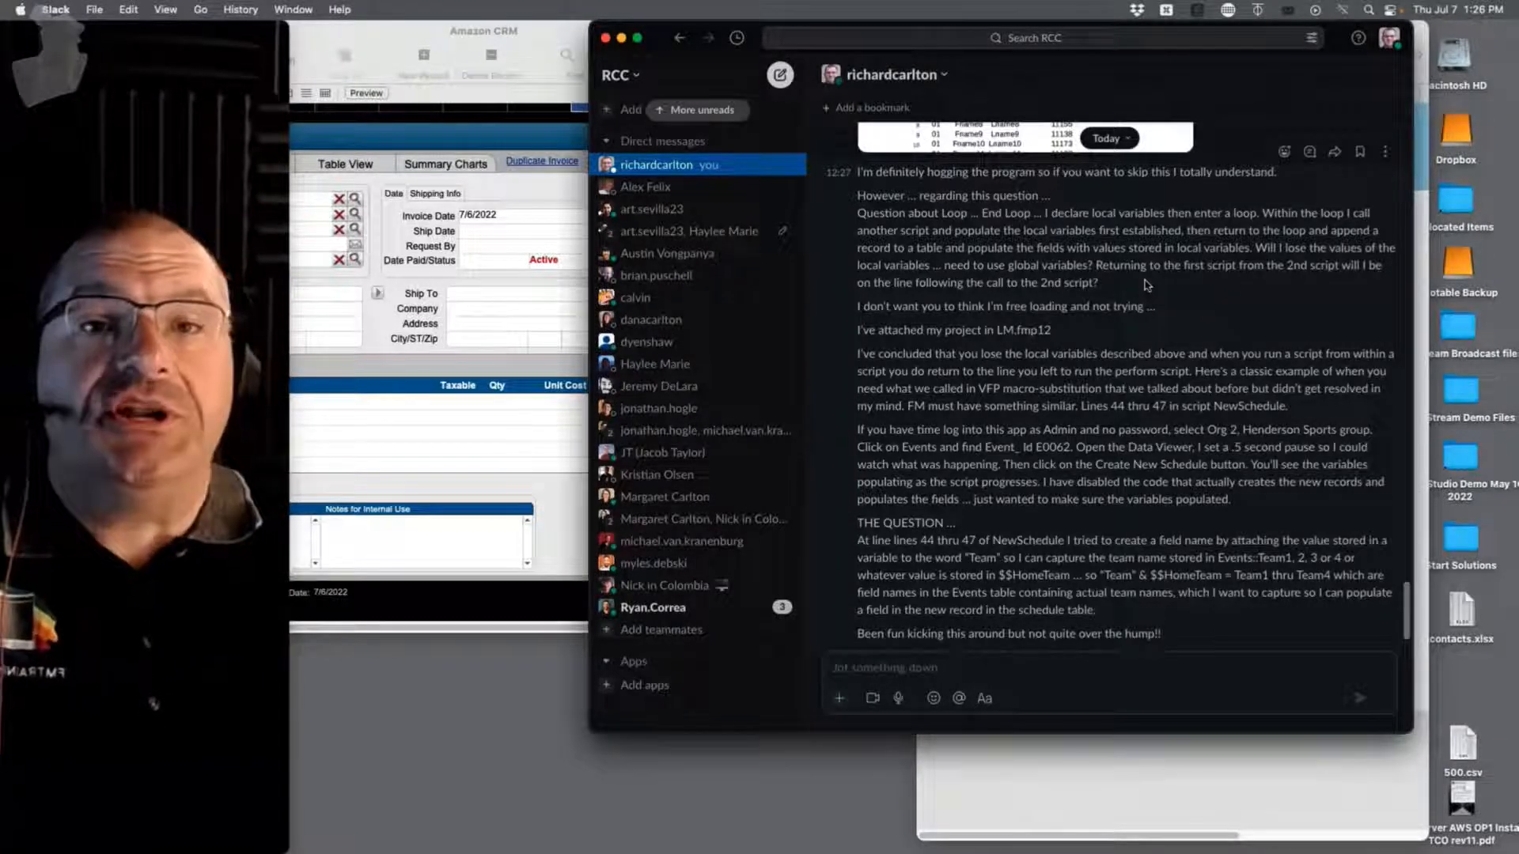
left_click_drag(1252, 247, 1358, 280)
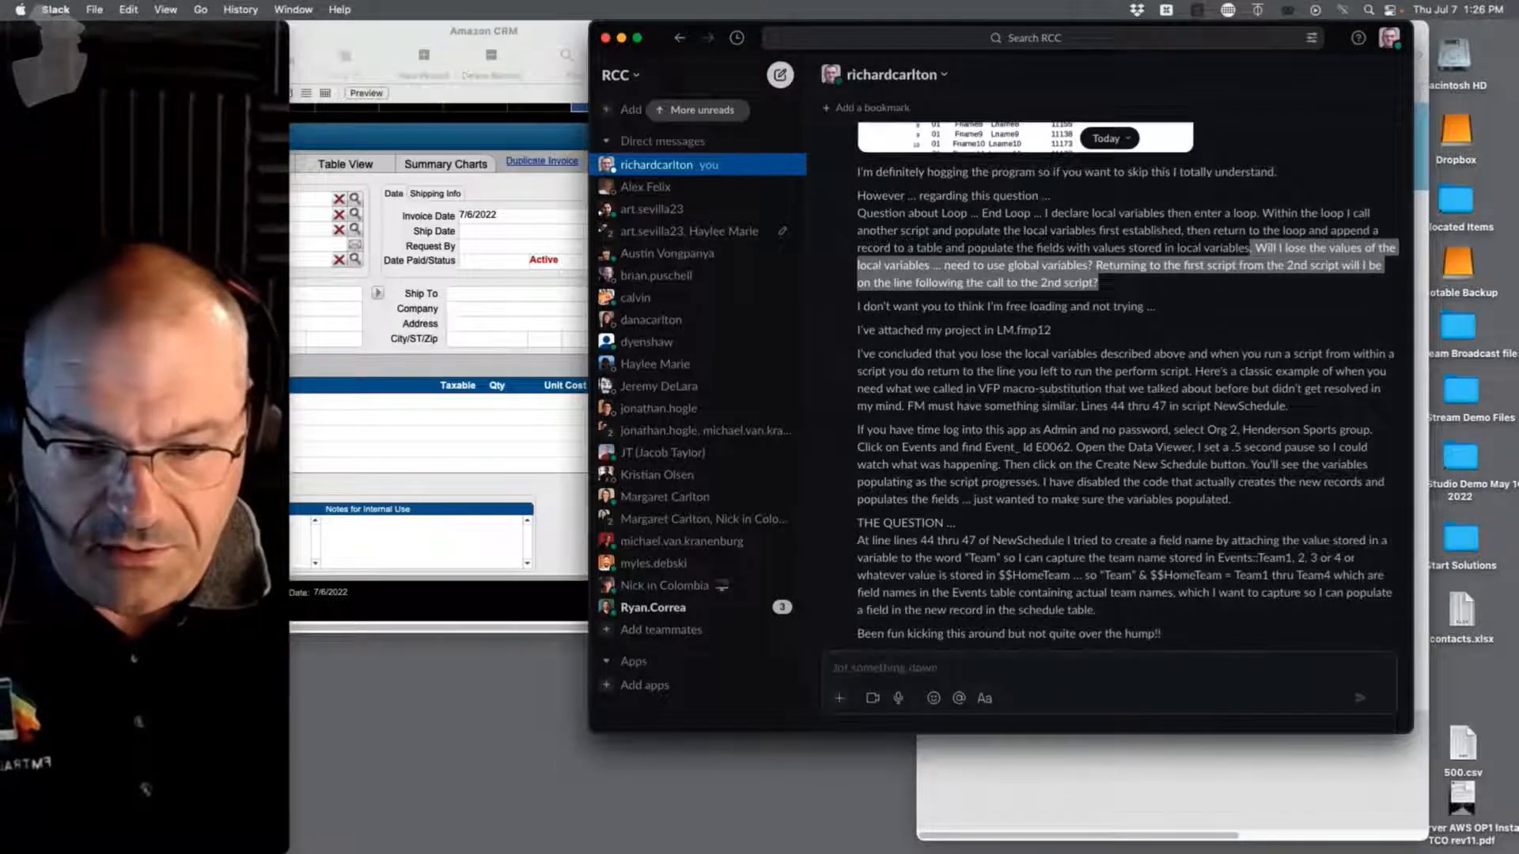
Step: Bring the Amazon CRM invoice window forward and move Slack to the bottom of the screen
left_click(174, 475)
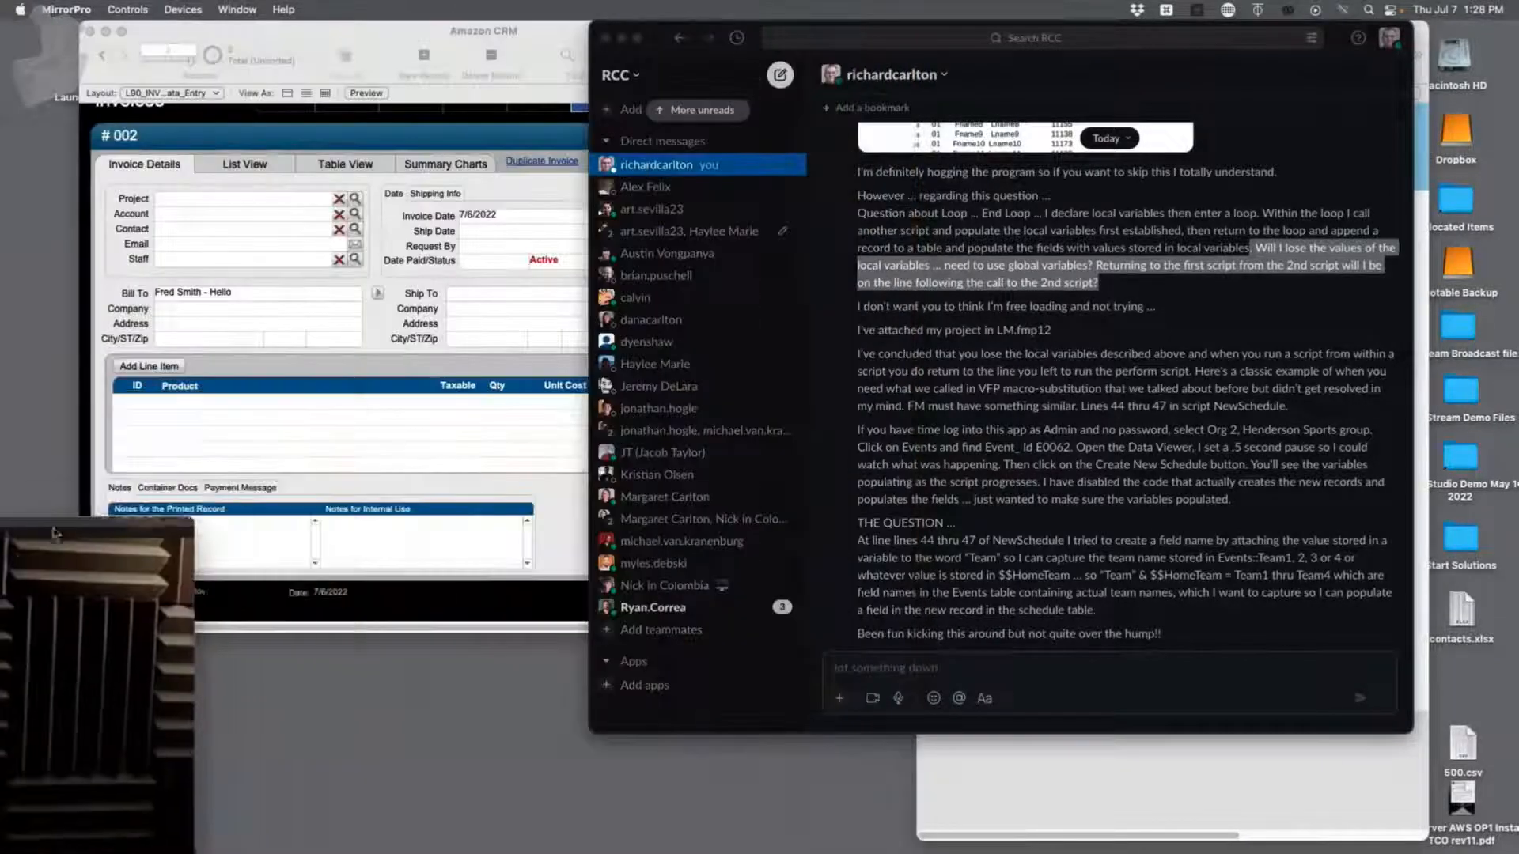
left_click(522, 182)
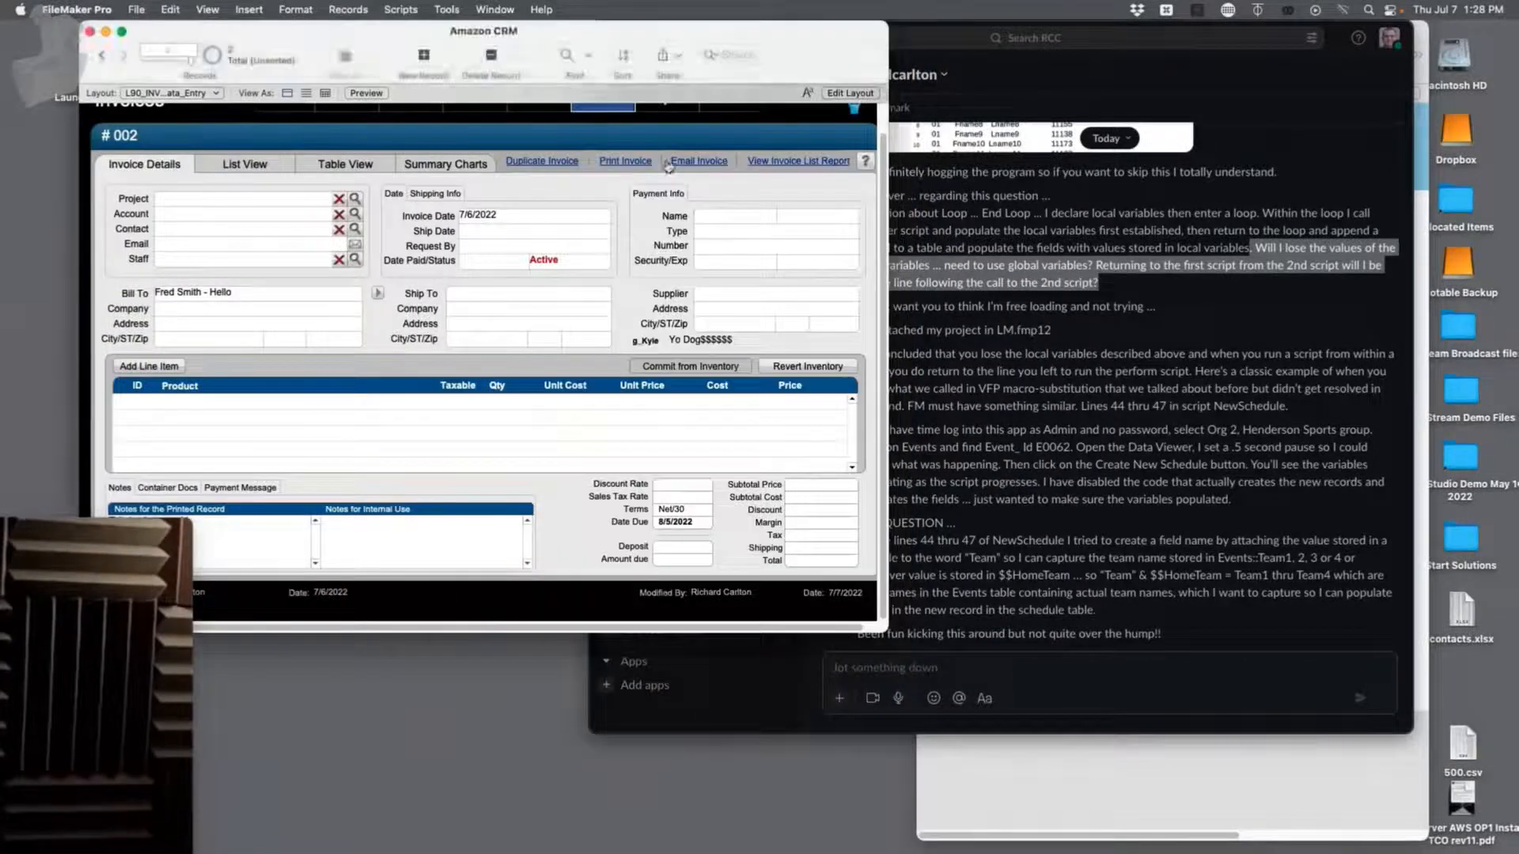
left_click_drag(1333, 37, 1188, 721)
left_click(779, 29)
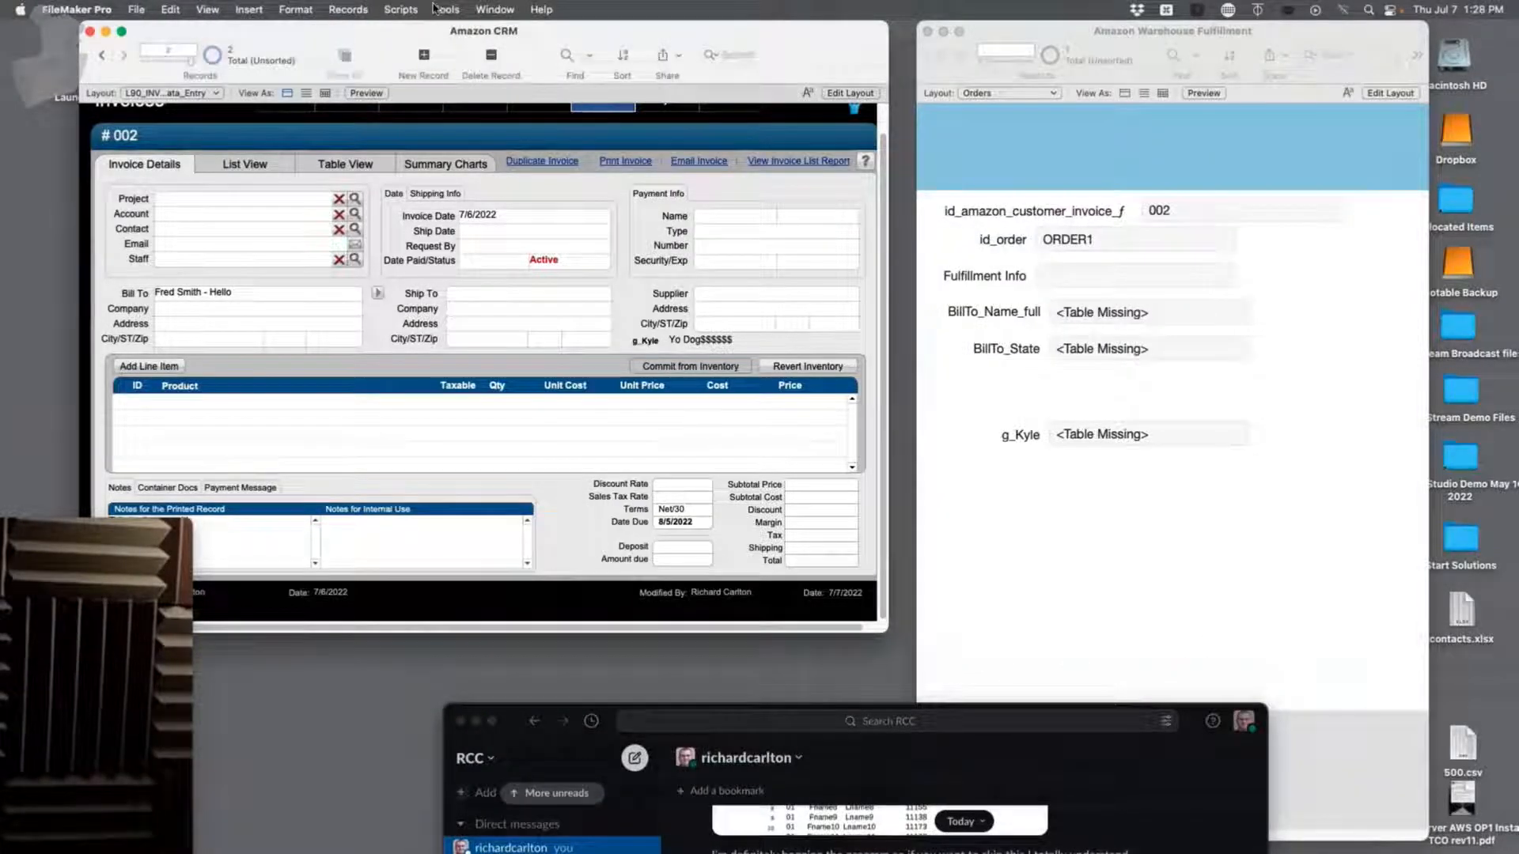
left_click(445, 9)
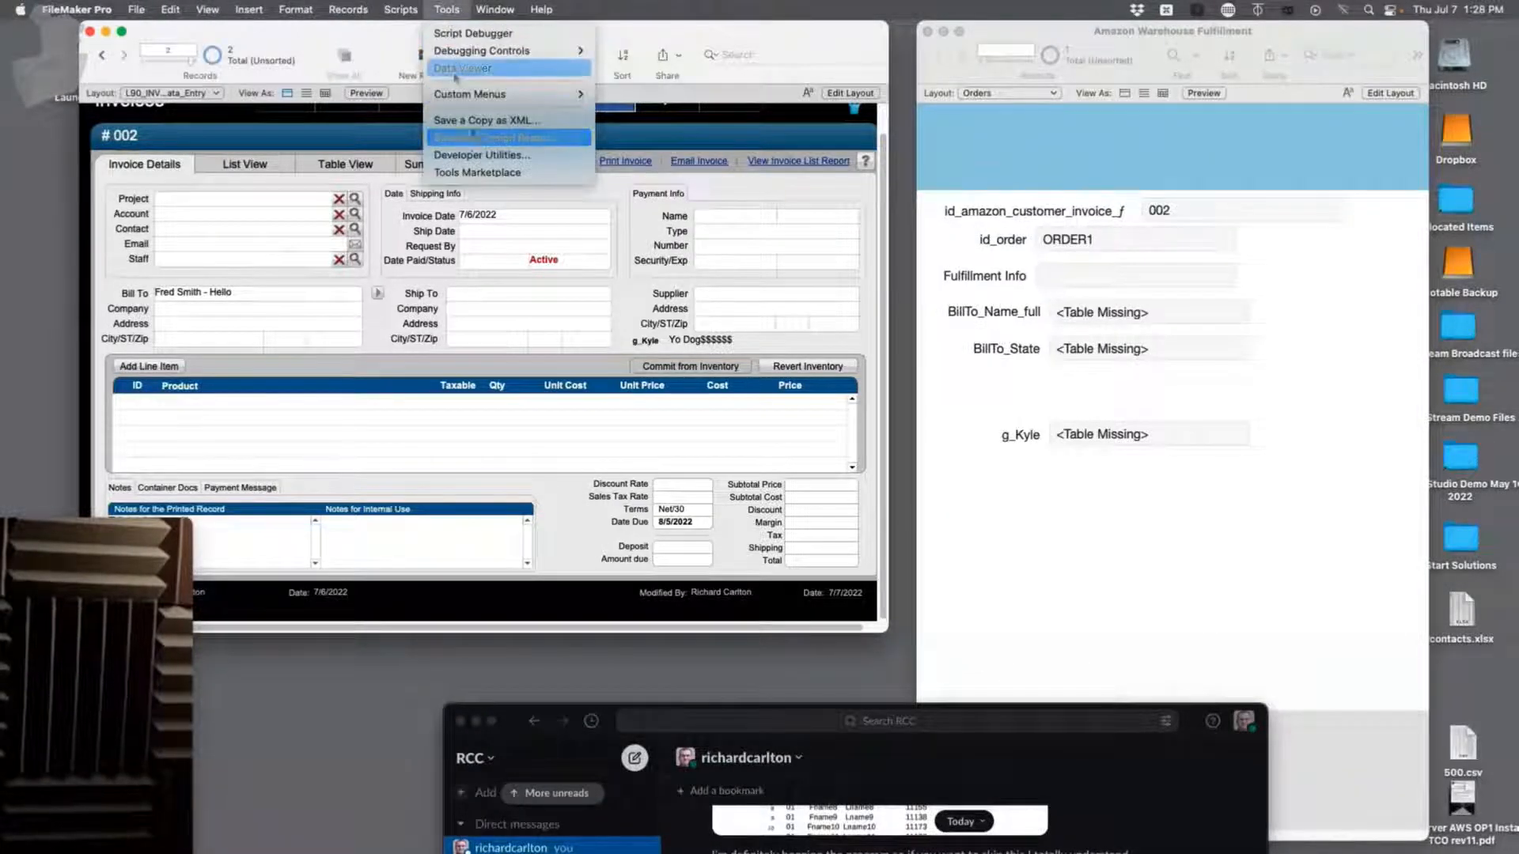
Step: Open the Data Viewer and move it lower to inspect the global variables
left_click(649, 74)
left_click_drag(700, 113, 700, 214)
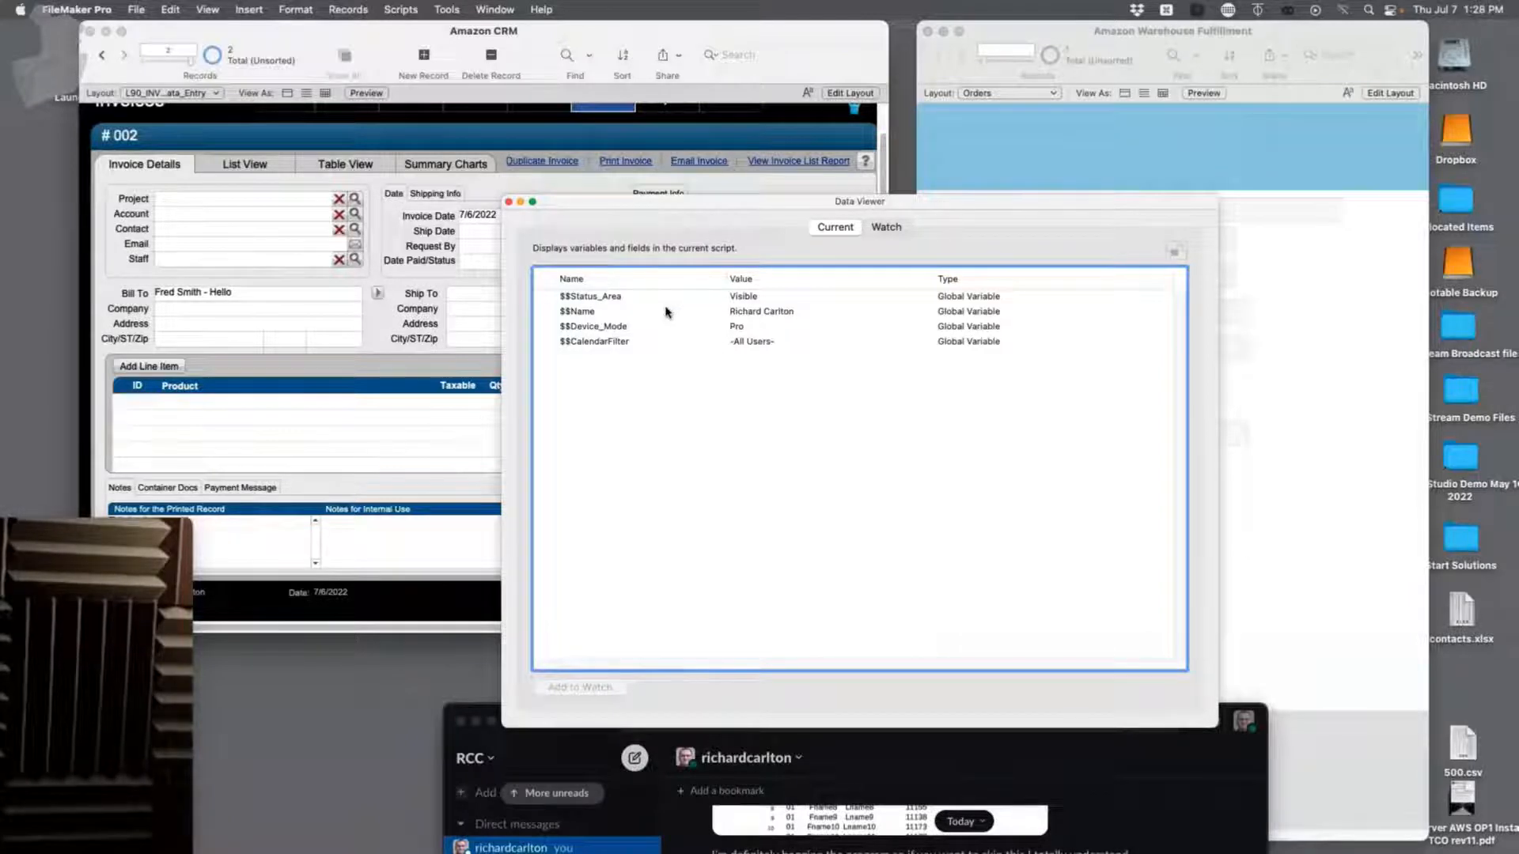
left_click_drag(115, 526, 883, 8)
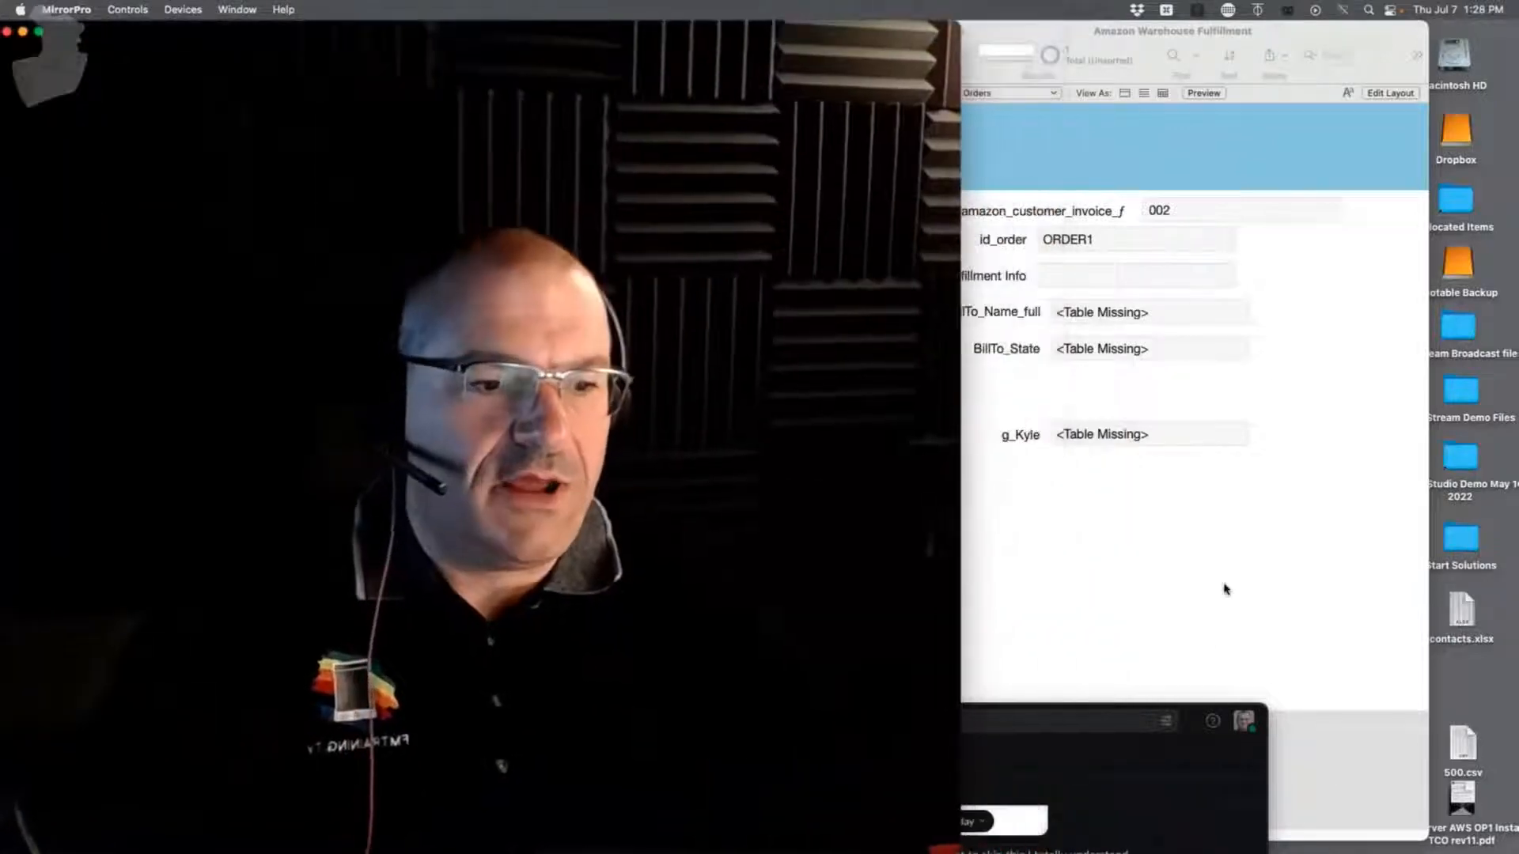
left_click(1305, 237)
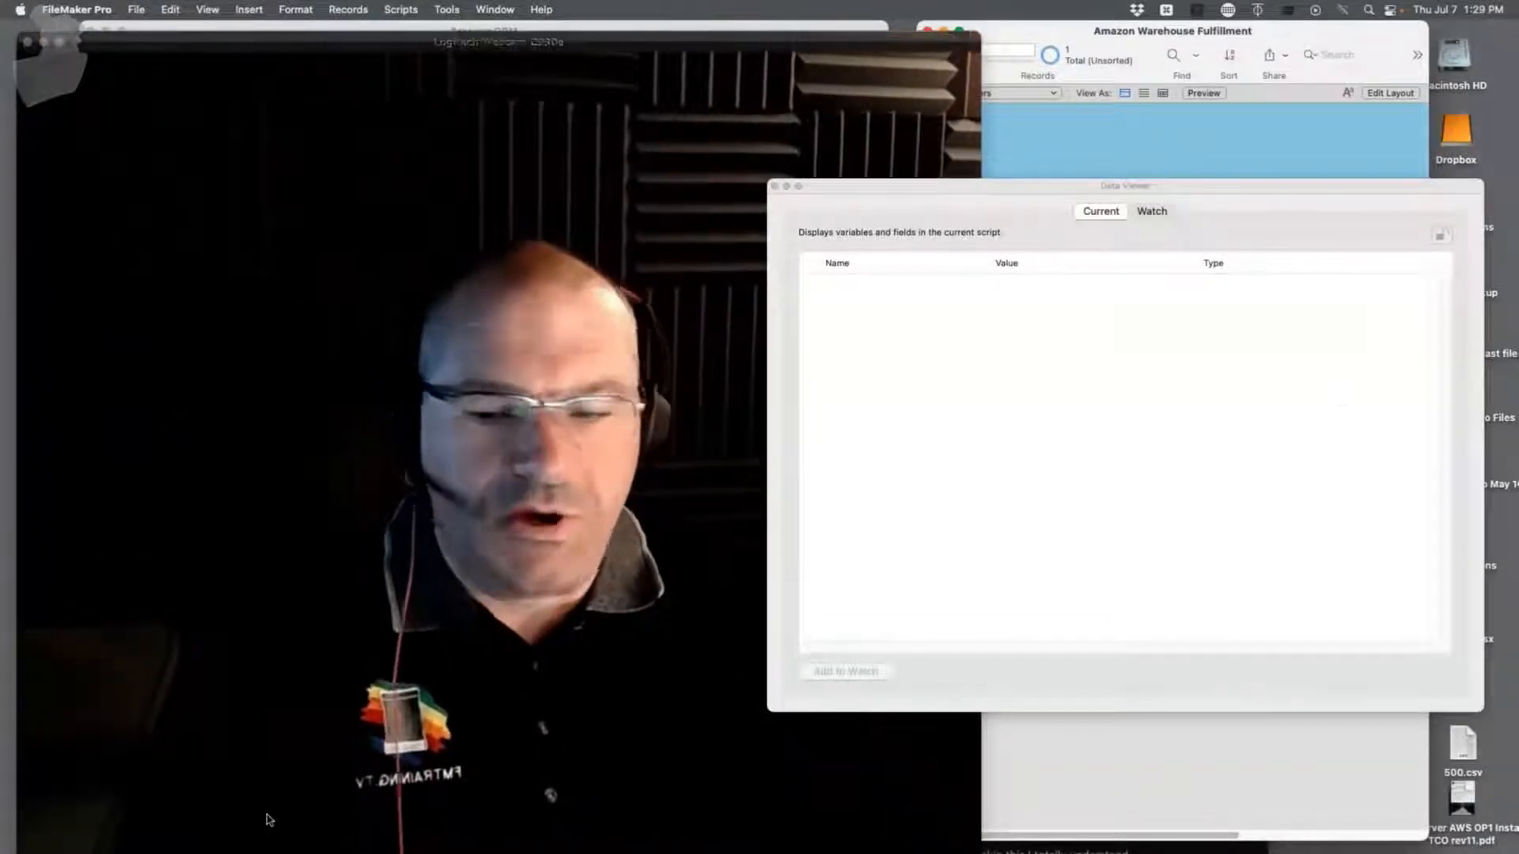
Step: Minimize the Slack window so both database windows are visible
mouse_move(4, 318)
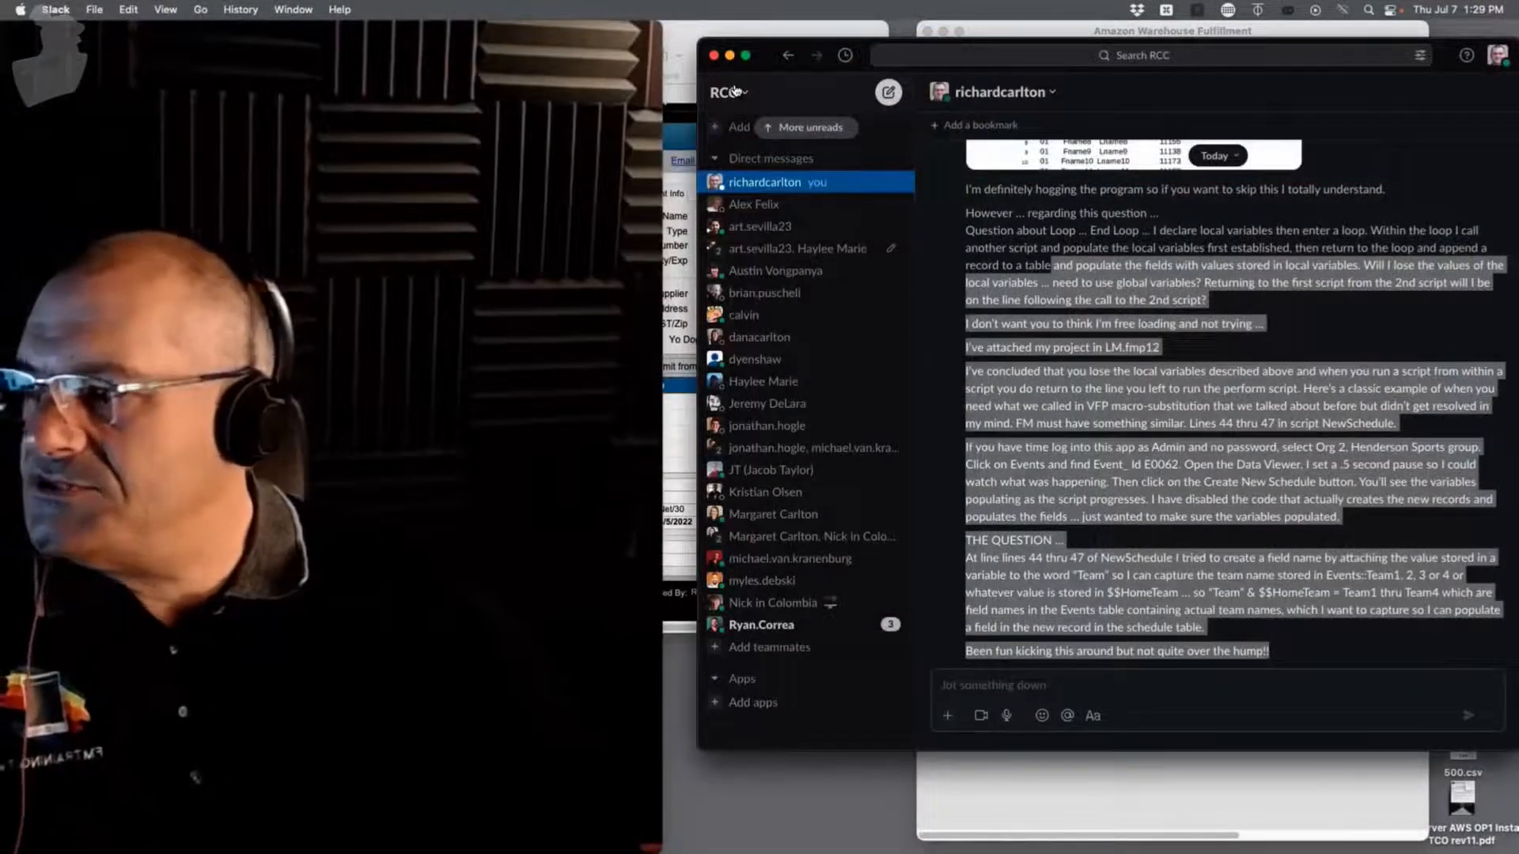
left_click(730, 56)
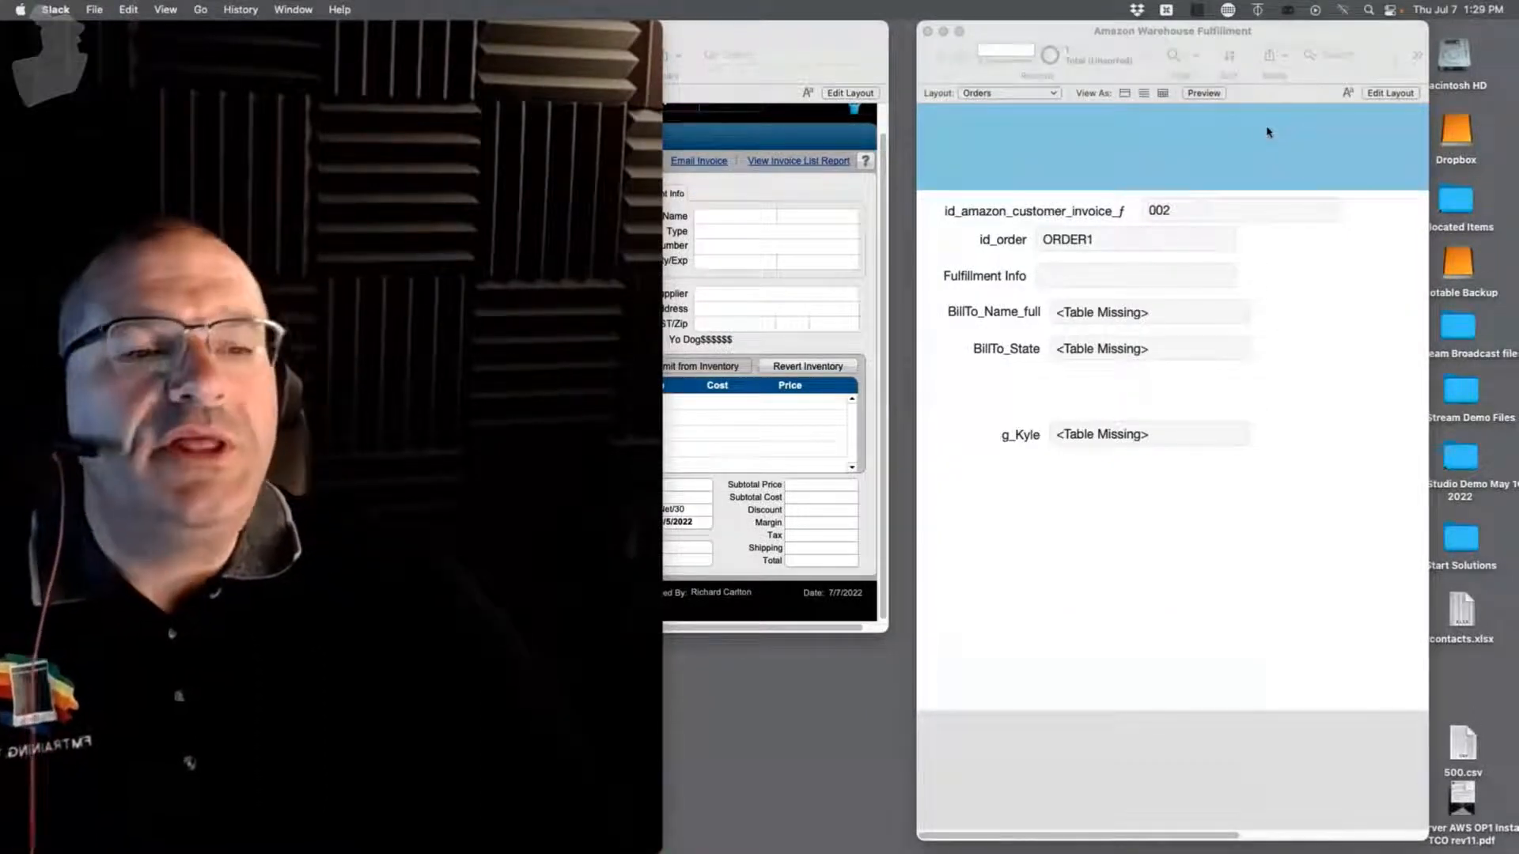
left_click_drag(576, 33, 197, 275)
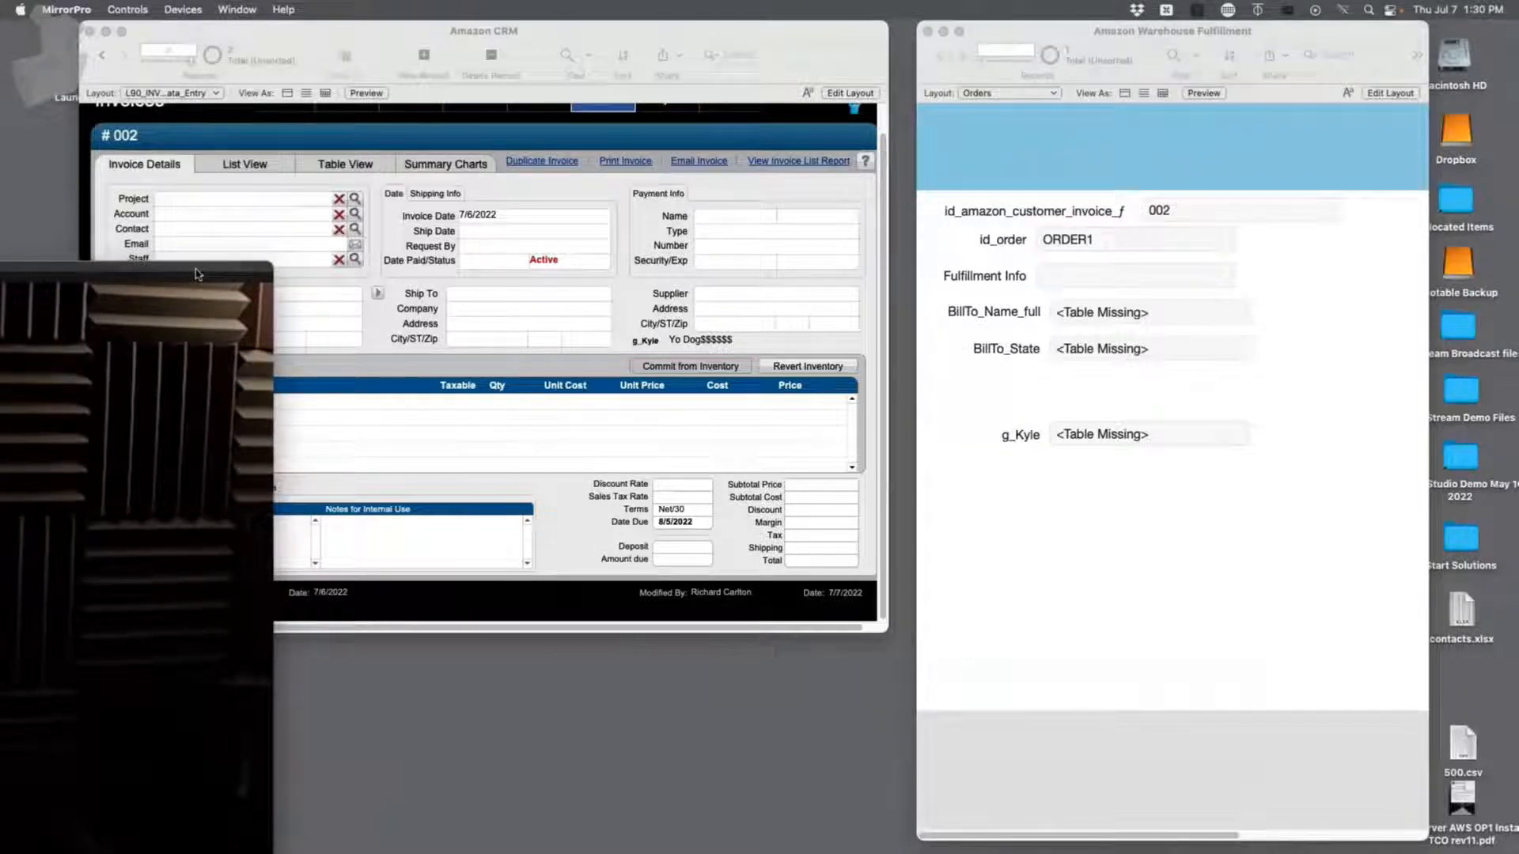
Step: Close the Data Viewer and the Amazon Warehouse Fulfillment window
left_click_drag(1282, 43, 982, 43)
left_click(774, 187)
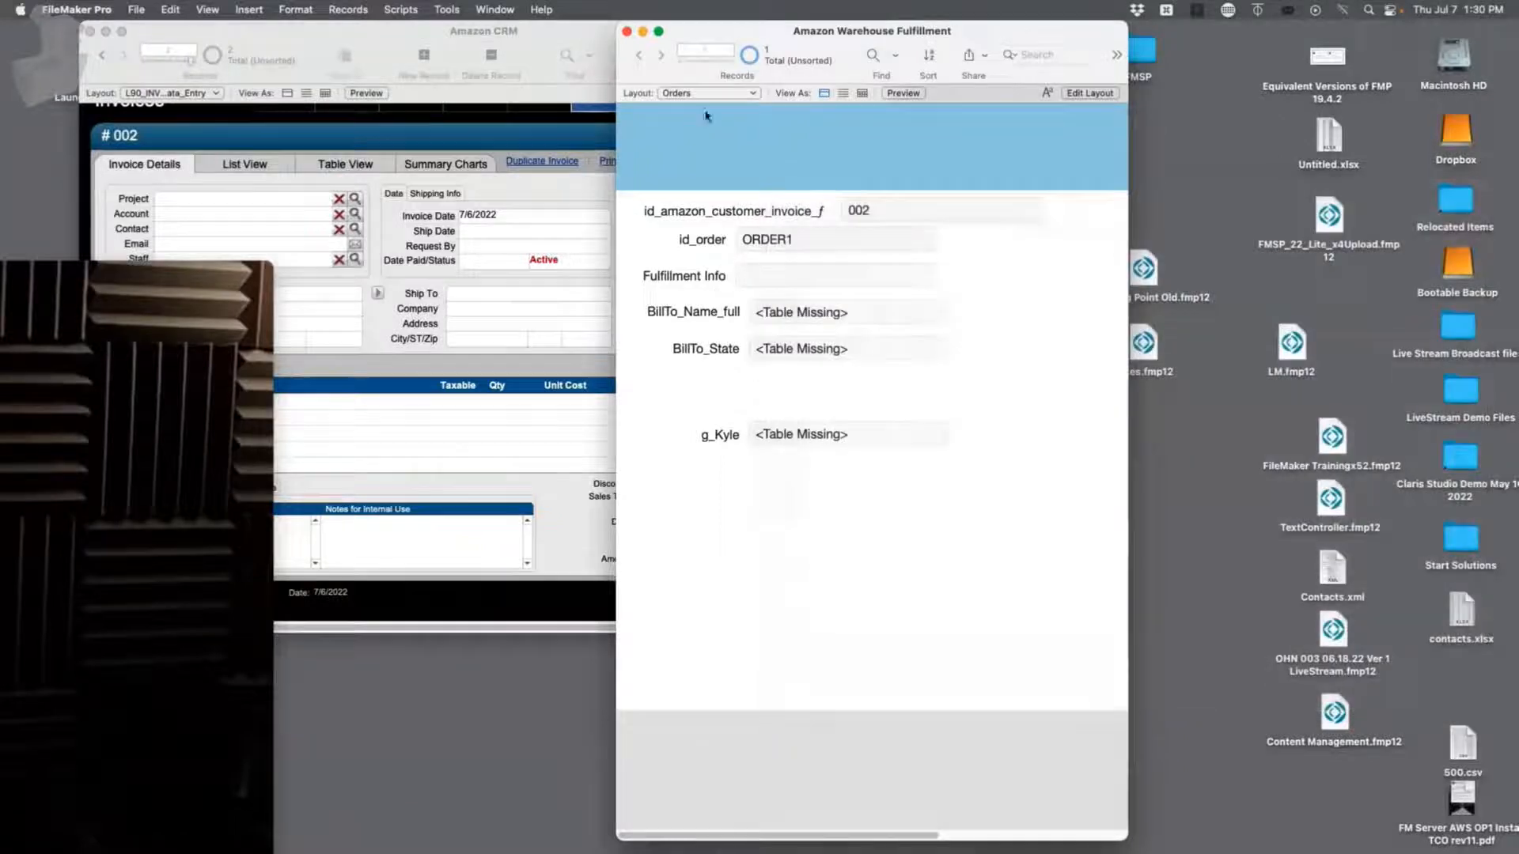
left_click(627, 32)
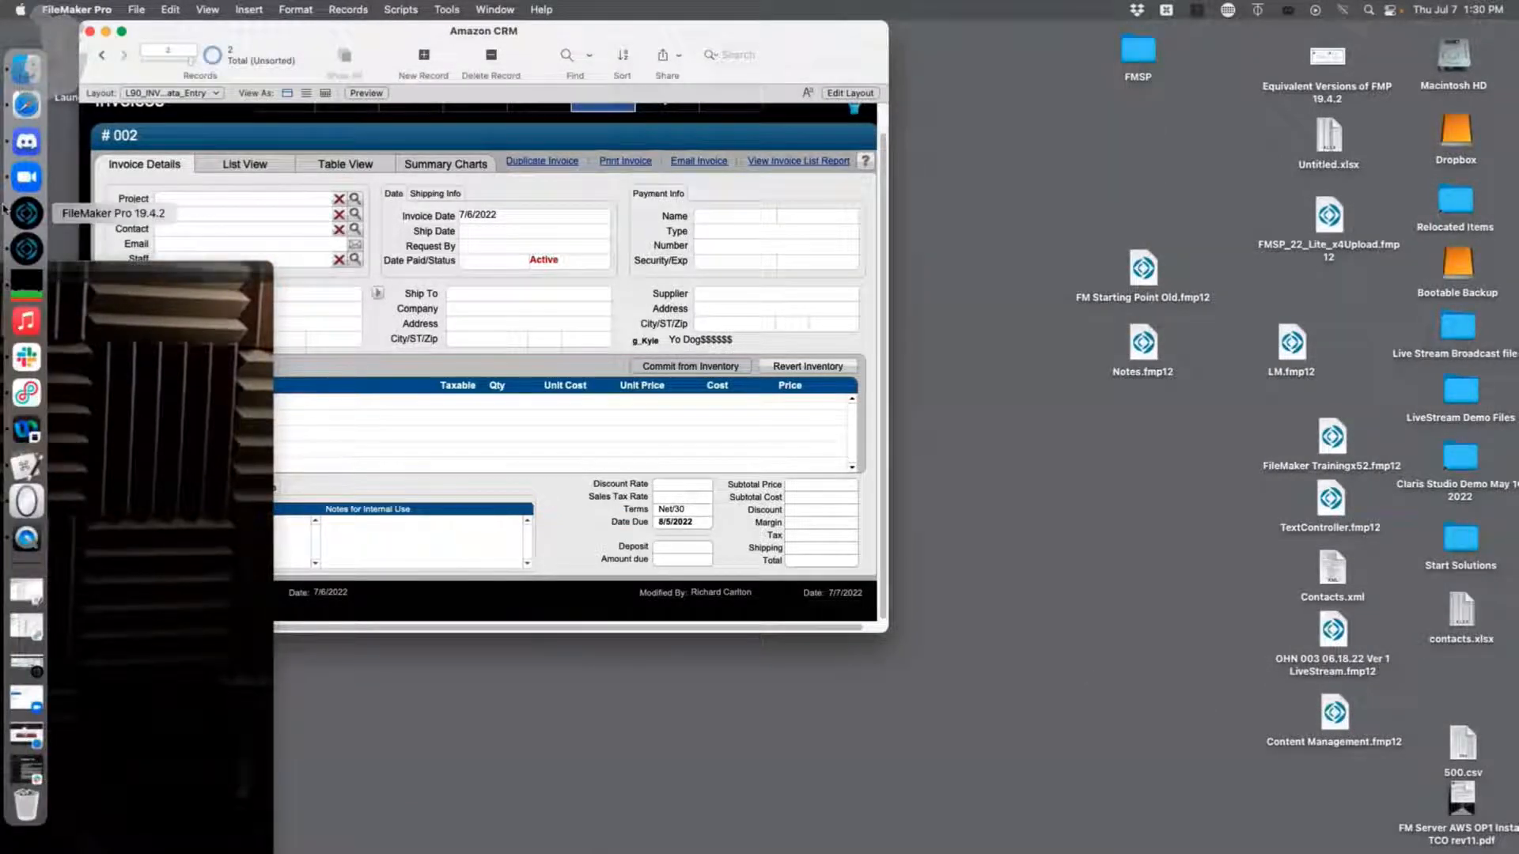
Step: Download 'Copy of Sample Flat File - School Pictures.xlsx' from the Slack message
left_click(11, 360)
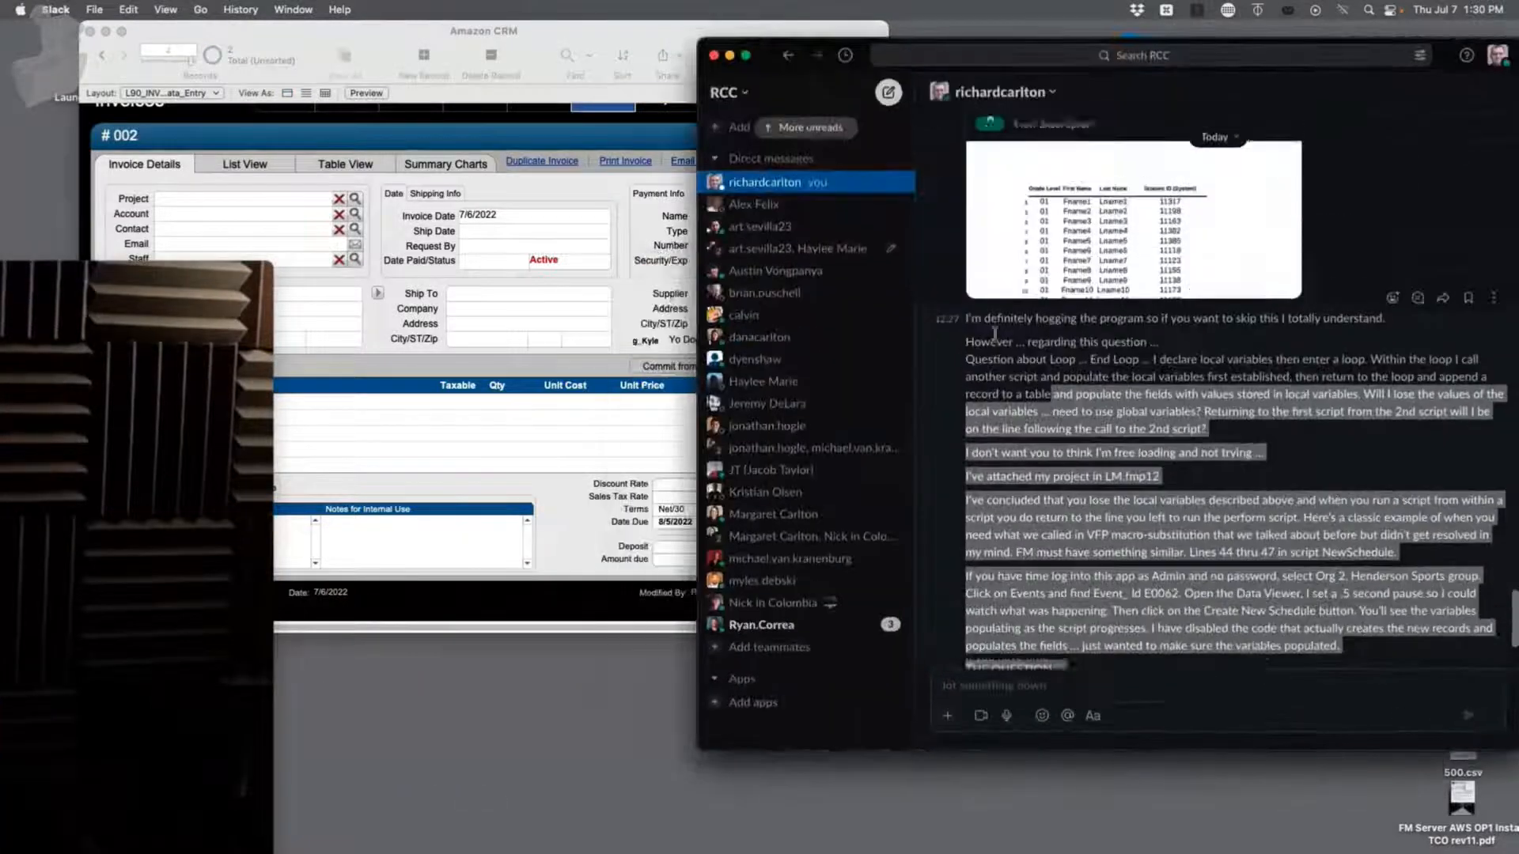
left_click(1228, 278)
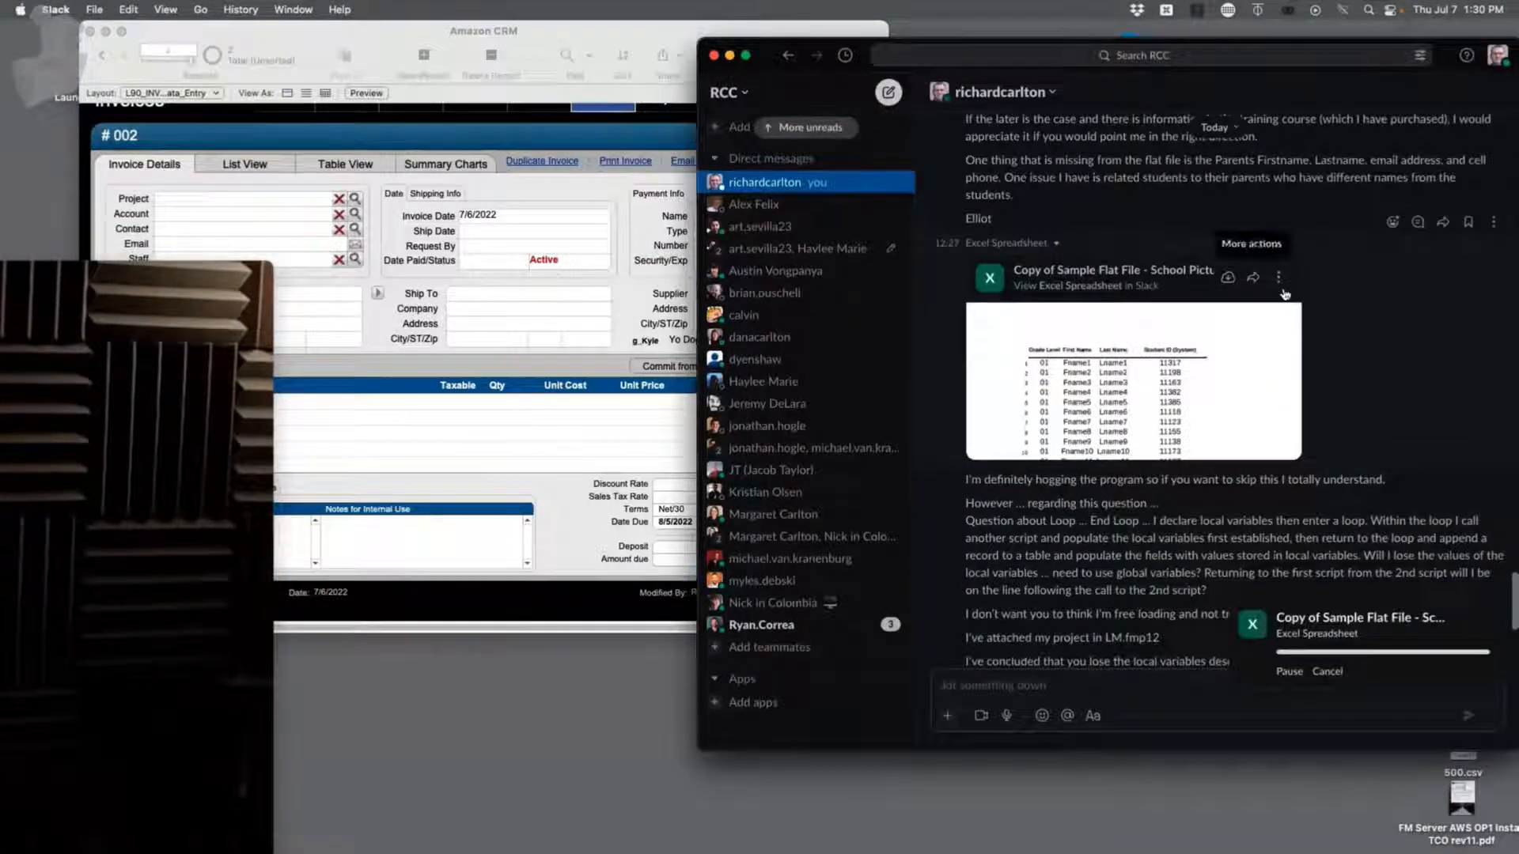
left_click_drag(1443, 50, 714, 32)
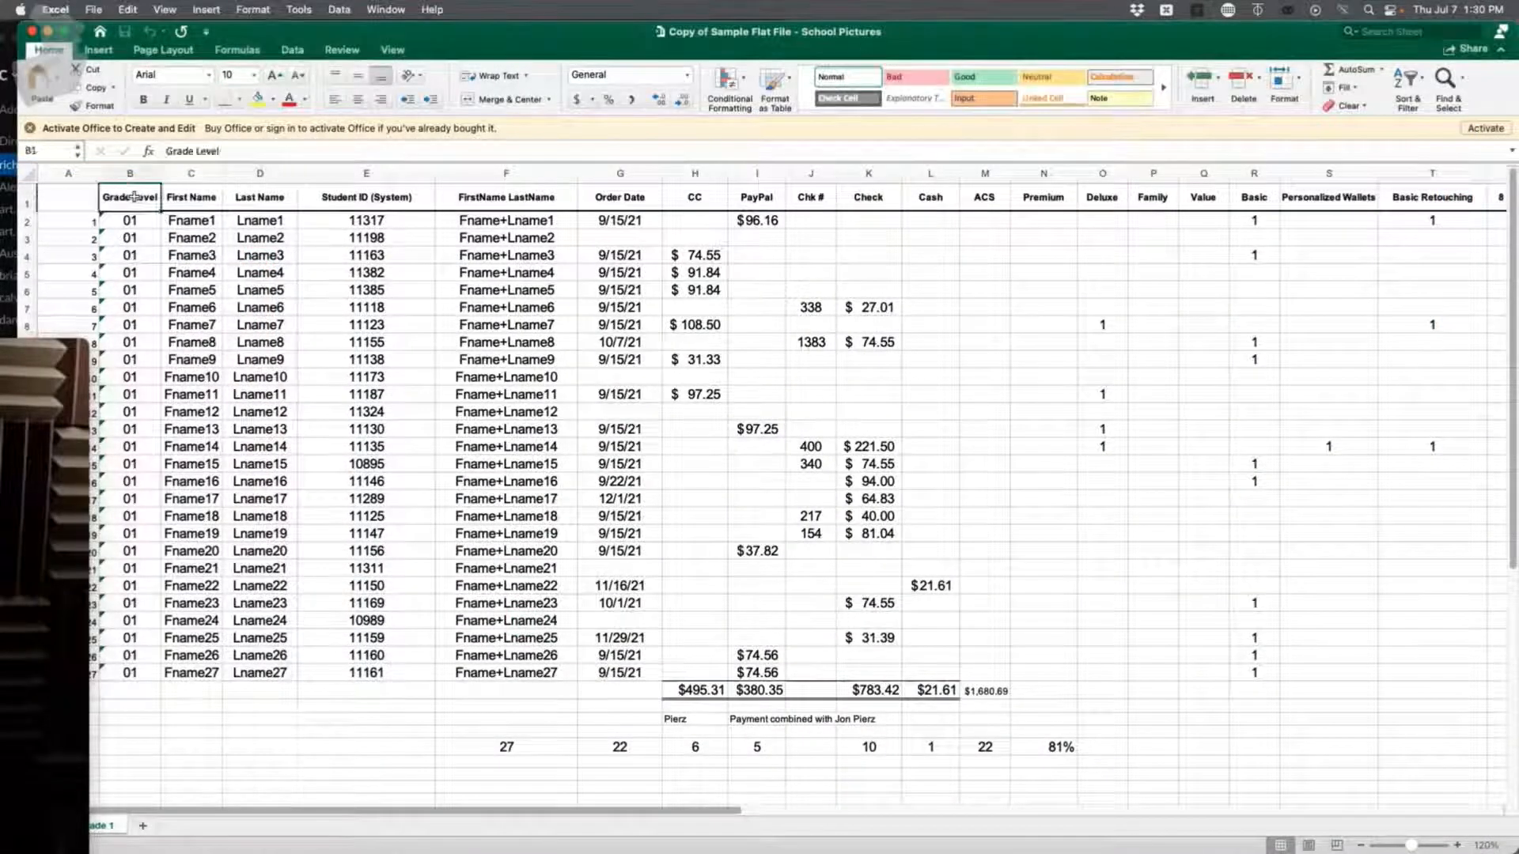
Step: Select columns B through S of the student sheet and move the Excel window to the right
left_click_drag(134, 168, 1421, 346)
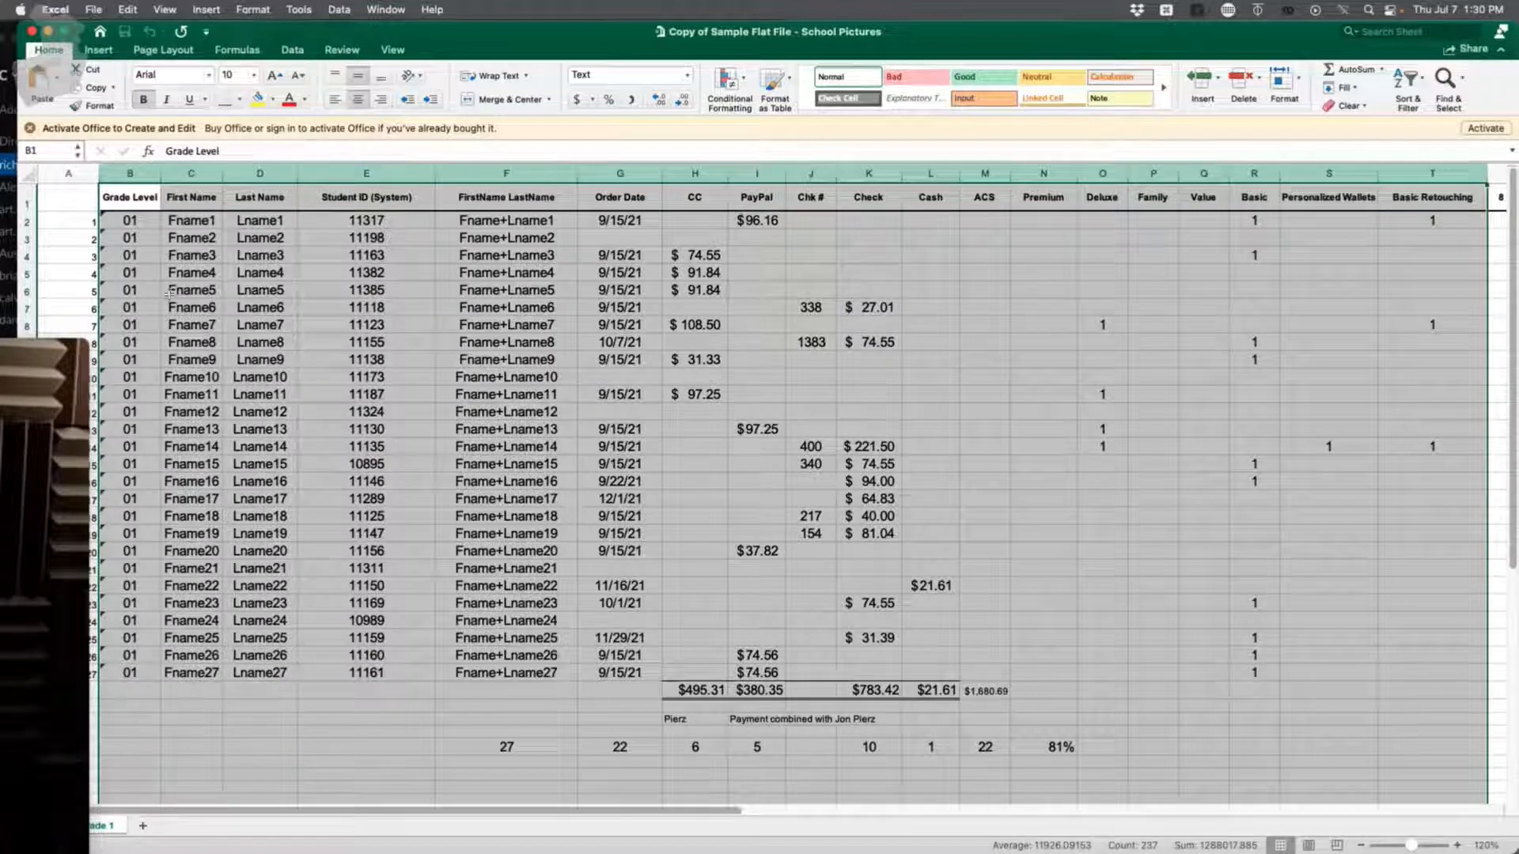
left_click_drag(570, 30, 1023, 30)
left_click_drag(45, 349, 399, 8)
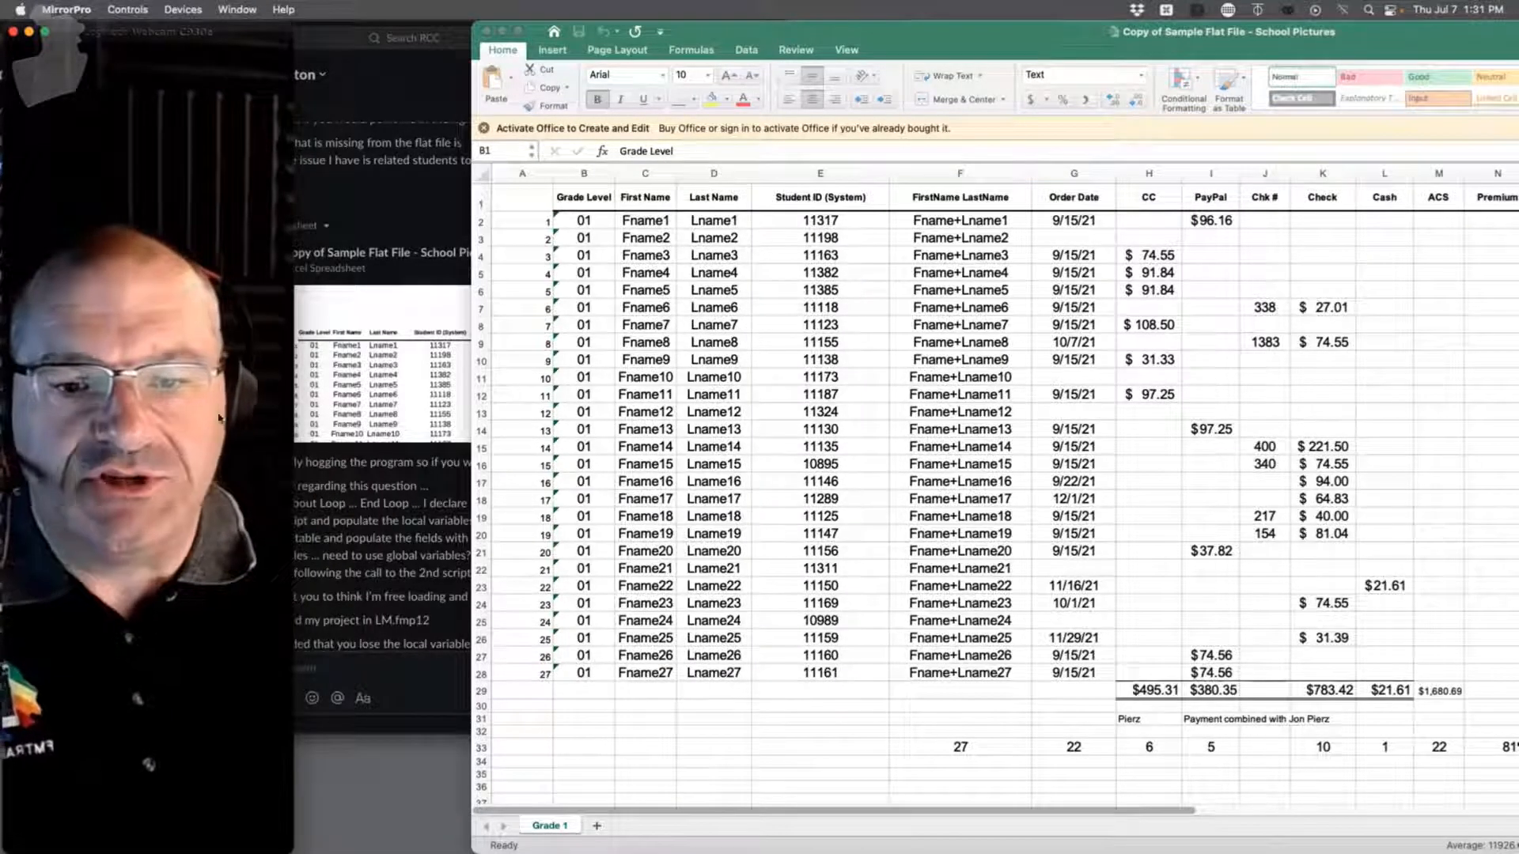
Step: Bring FileMaker Pro forward and close the Amazon CRM file
mouse_move(4, 283)
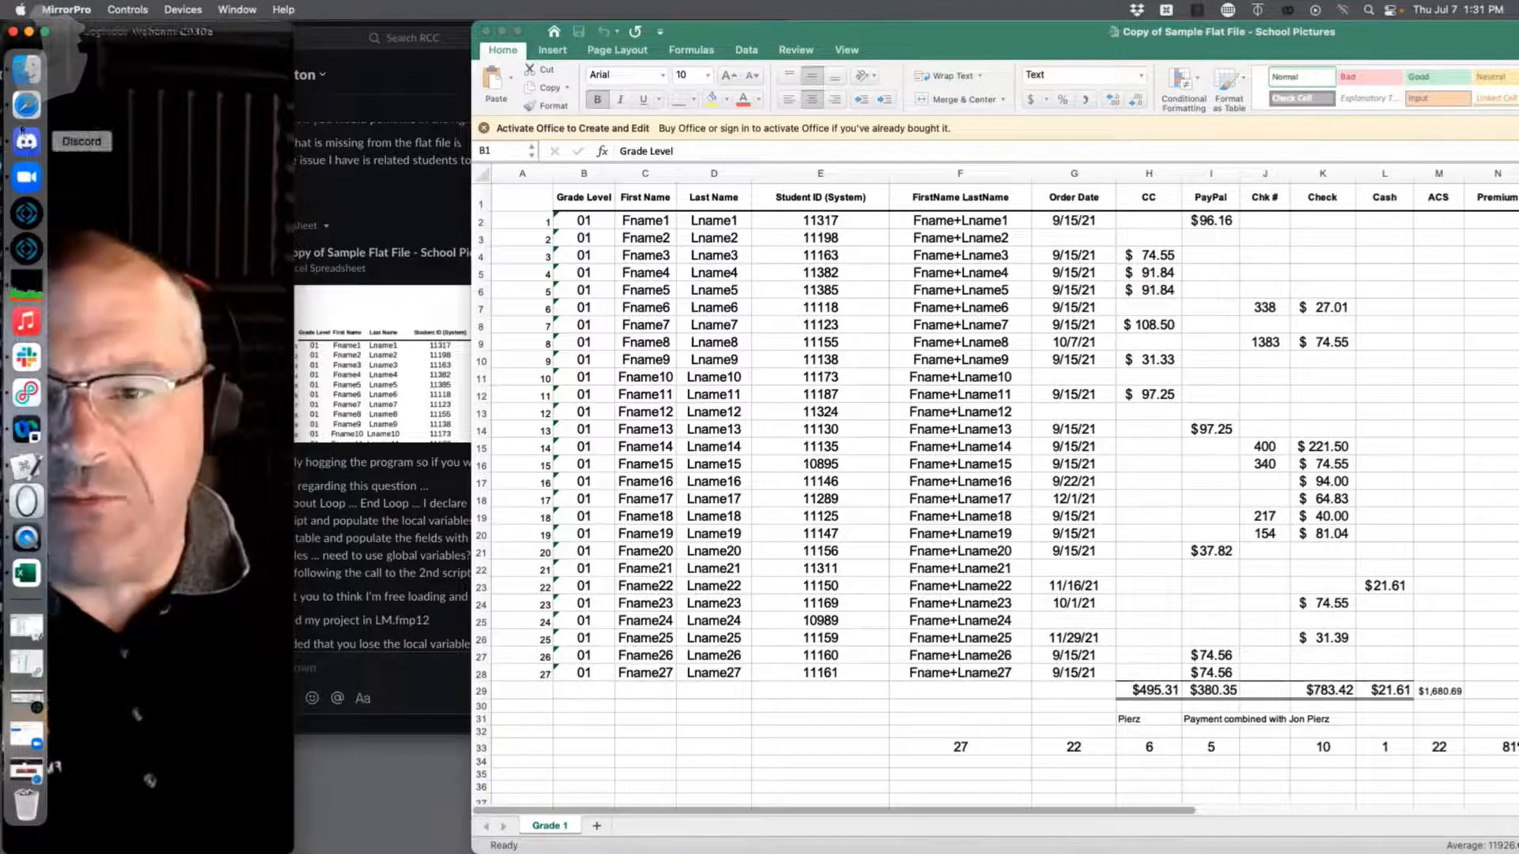
left_click(27, 249)
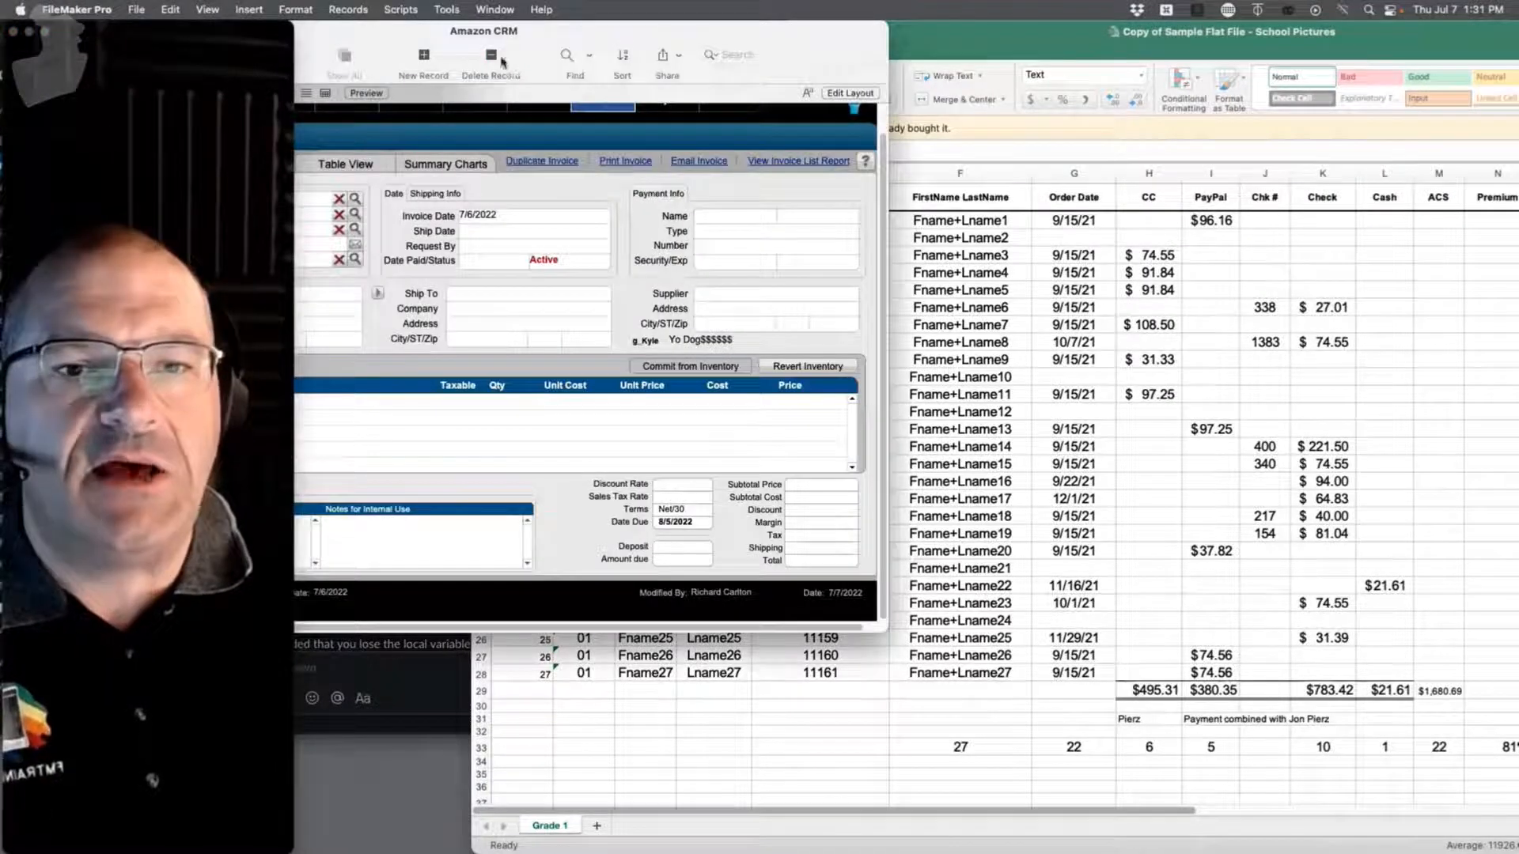
key("super+w")
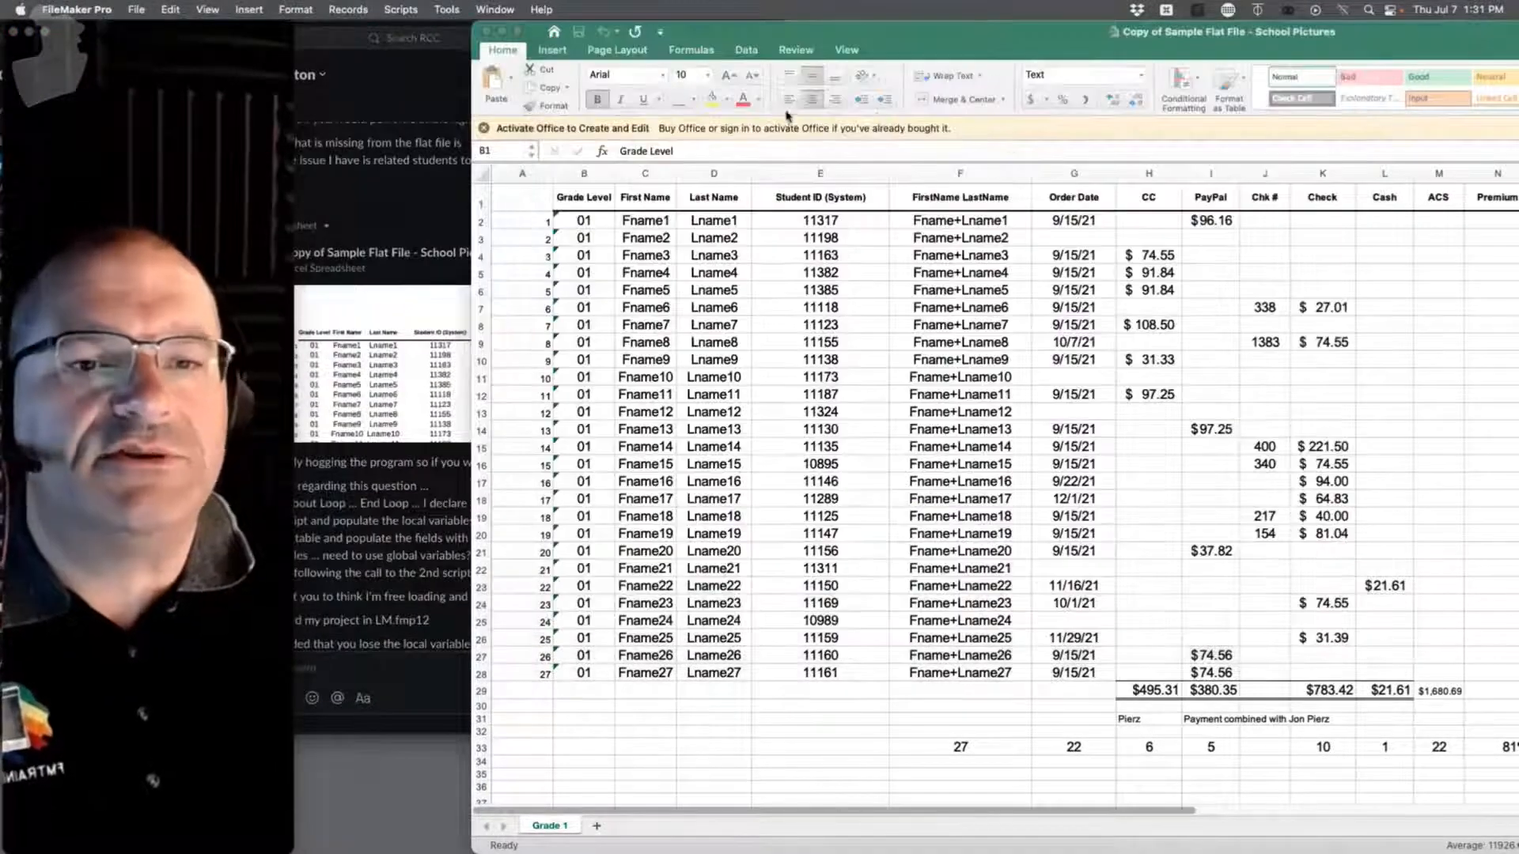
Step: Create a new blank FileMaker database saved as Elliot
left_click(136, 8)
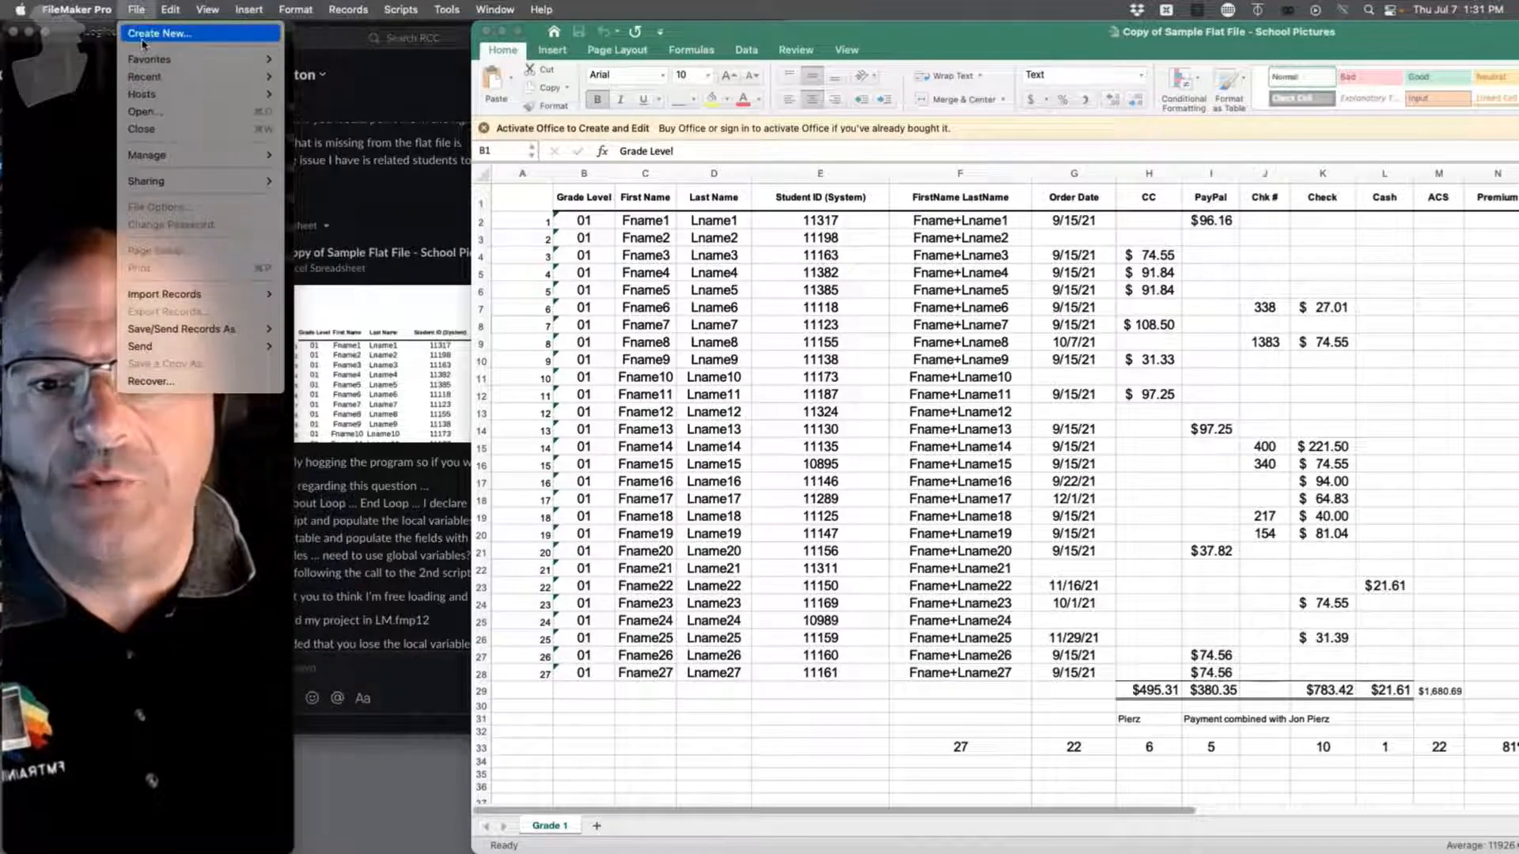
left_click(146, 50)
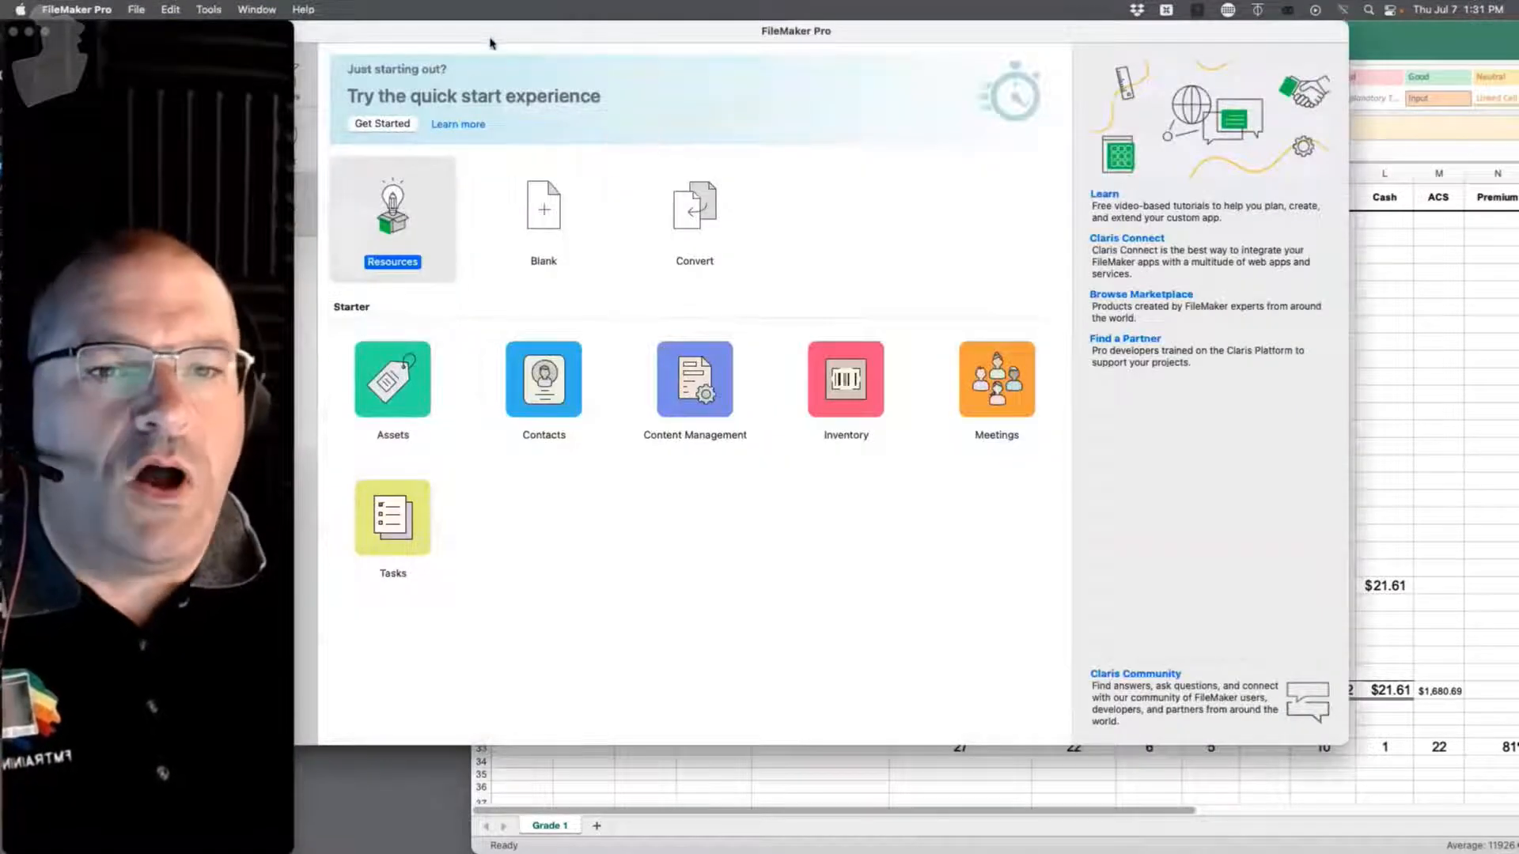
left_click_drag(490, 43, 668, 100)
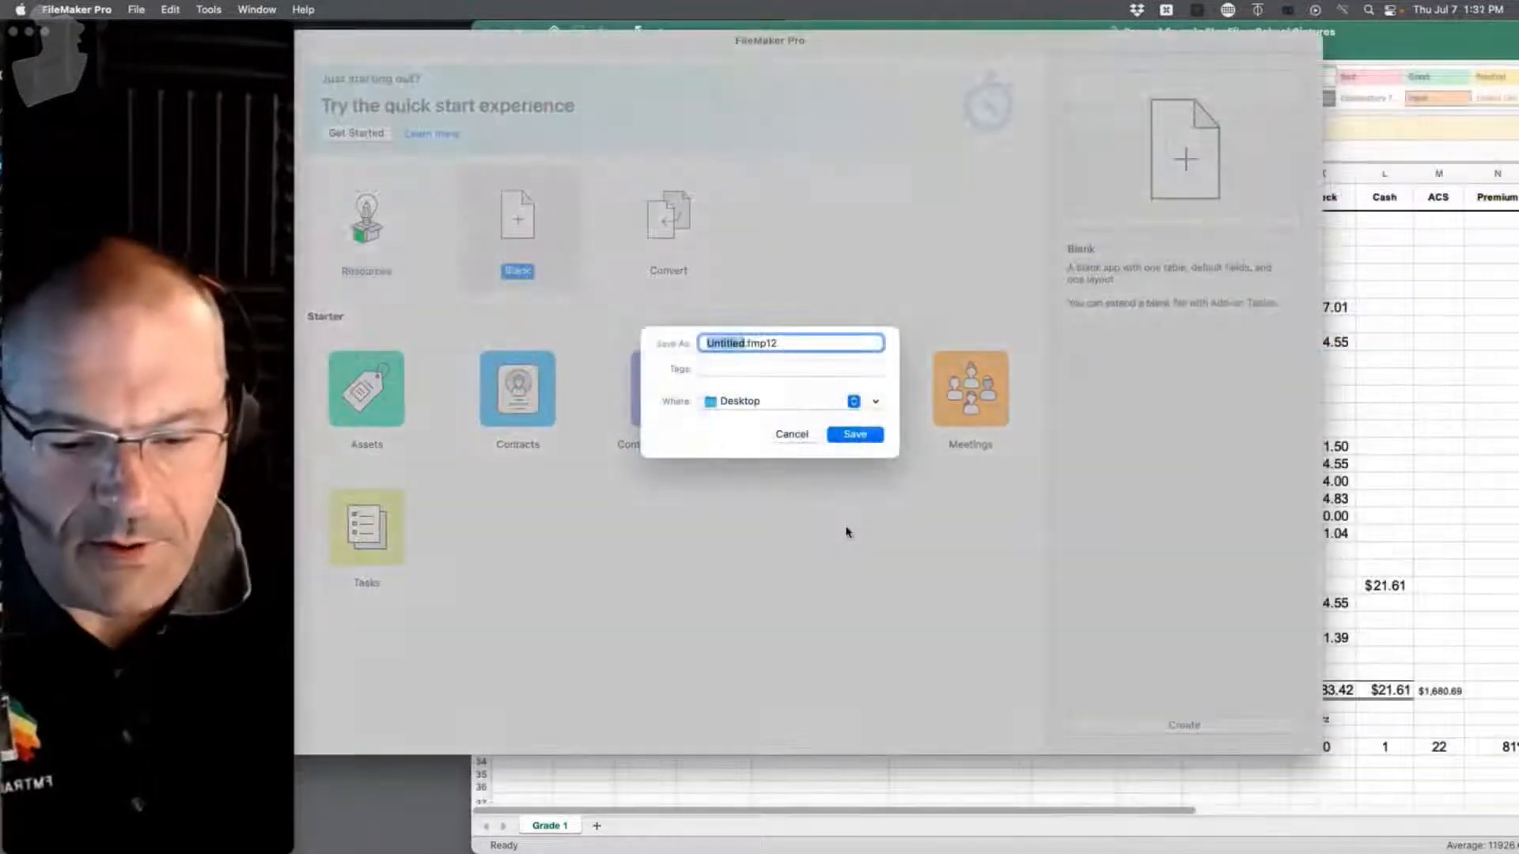
type("Elliot")
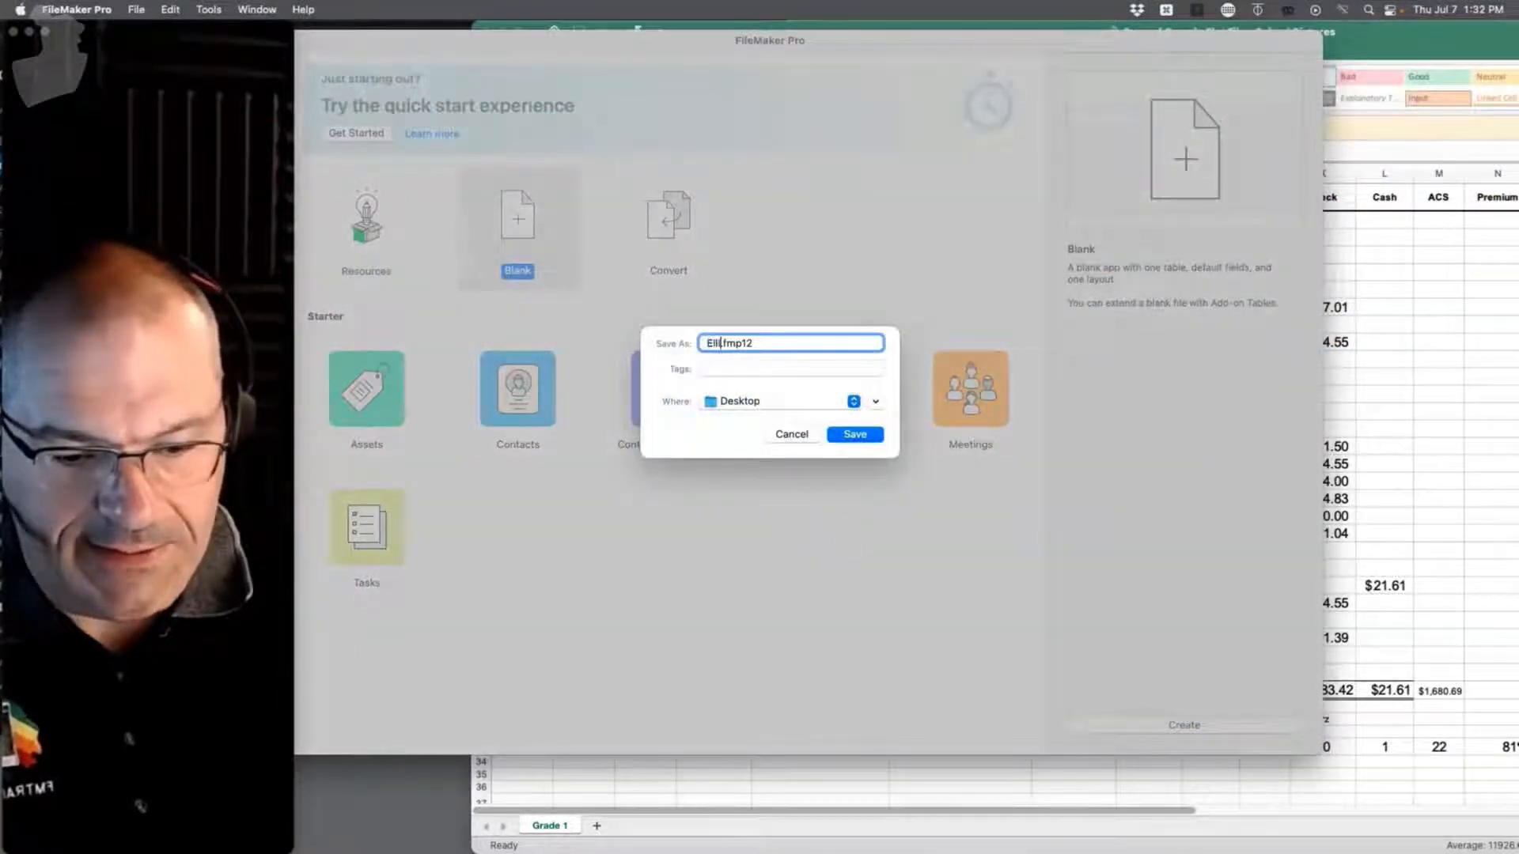
key("Return")
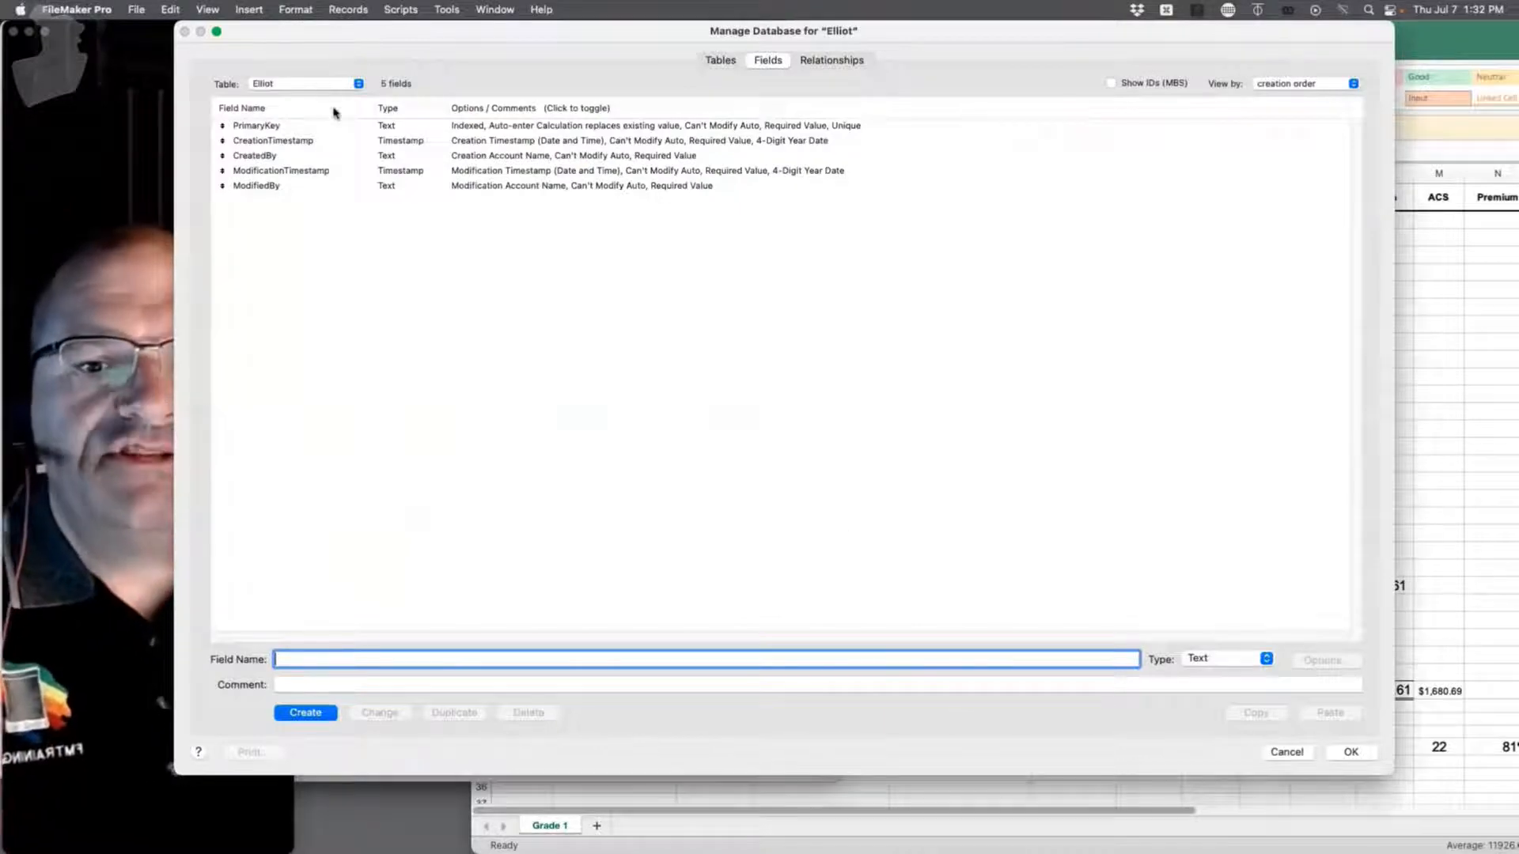
Step: Delete the default Elliot table and remove its leftover occurrence from the relationships graph
left_click(708, 69)
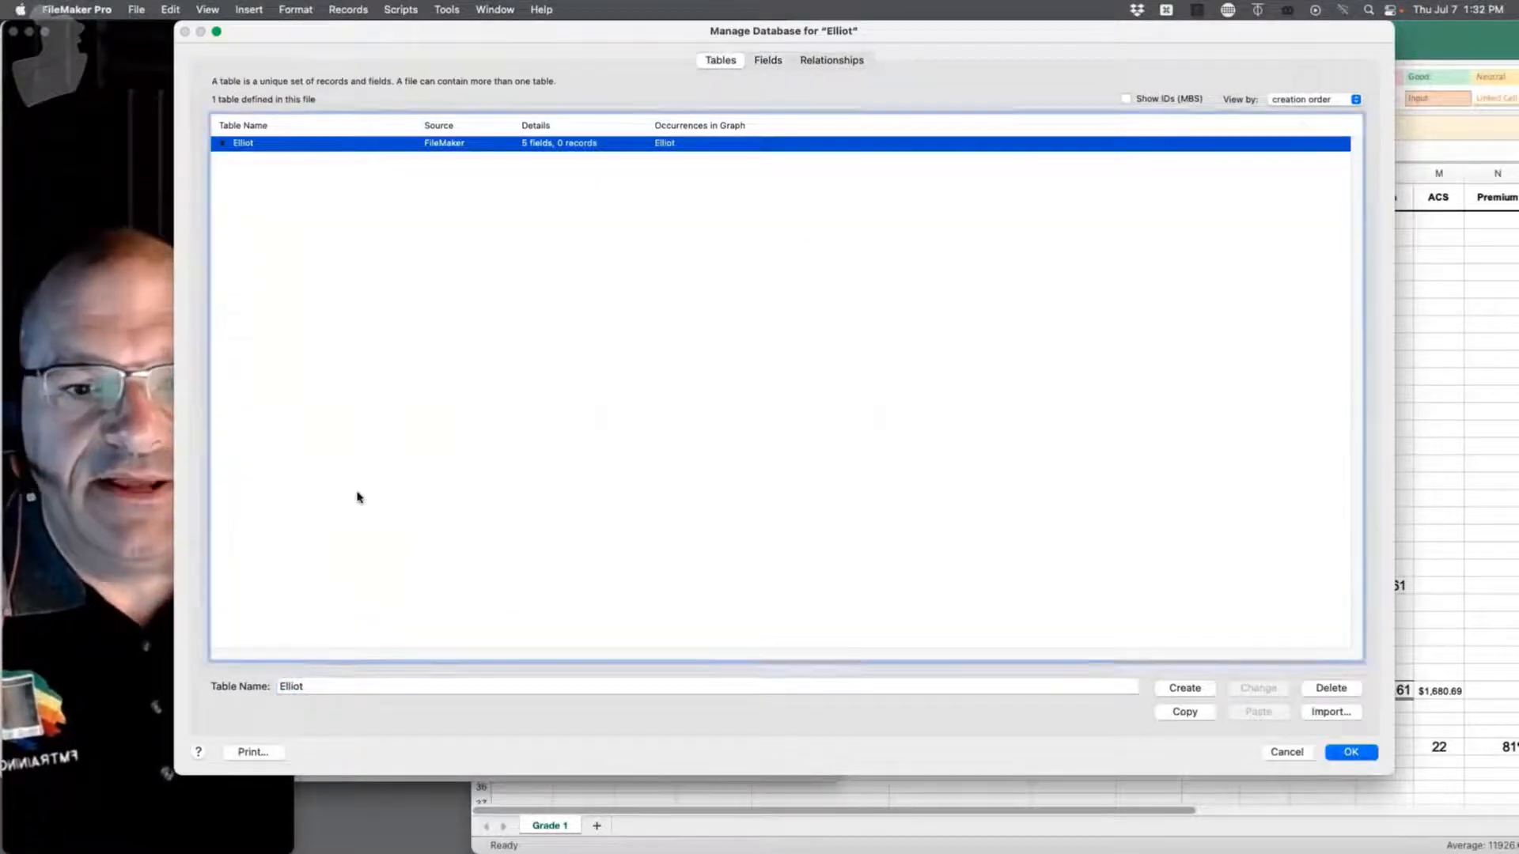
left_click(1347, 688)
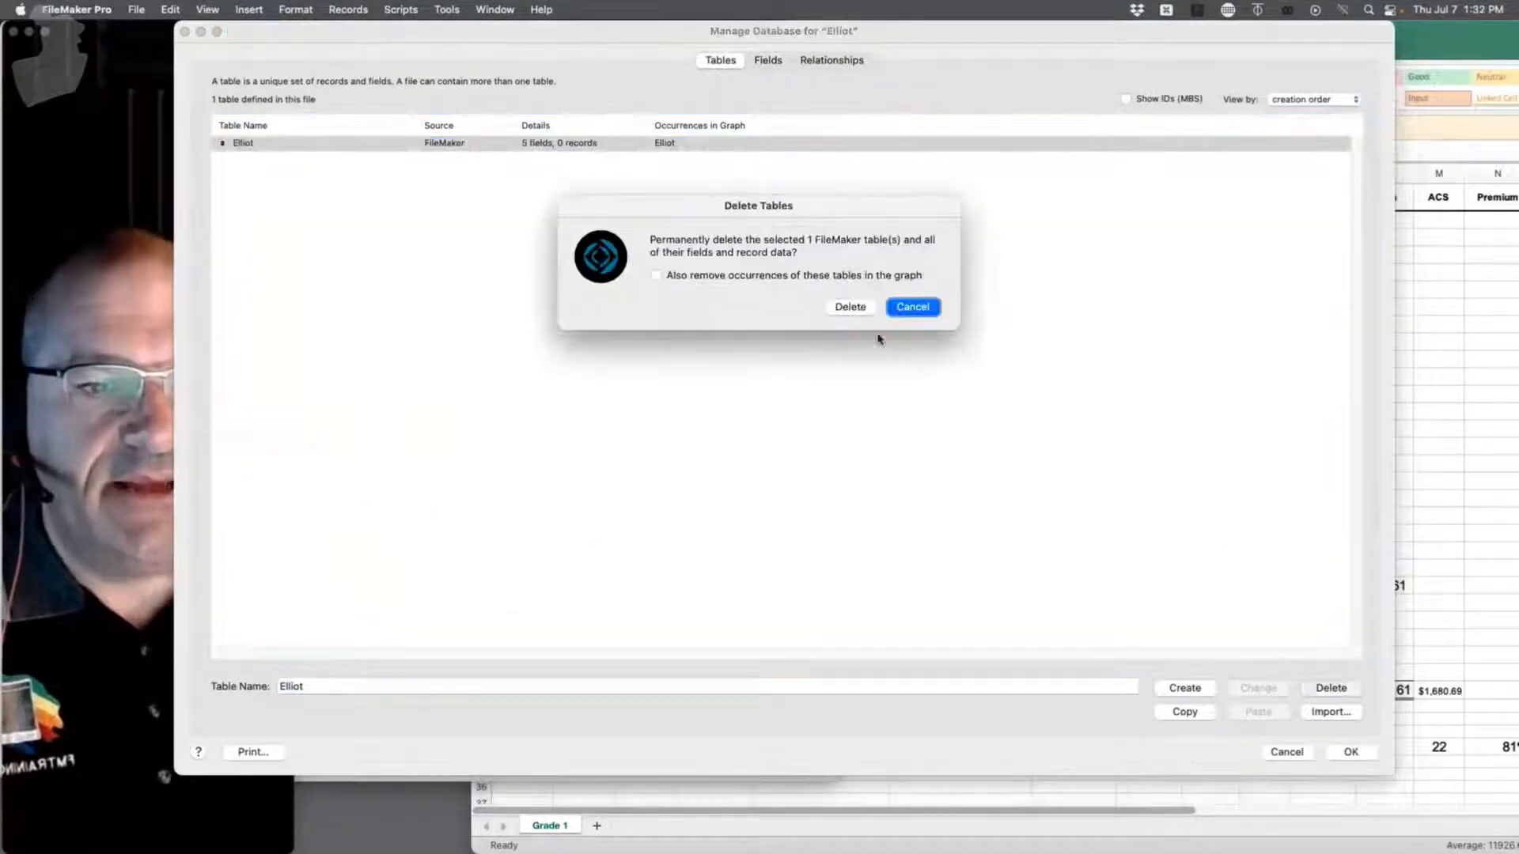
left_click(849, 307)
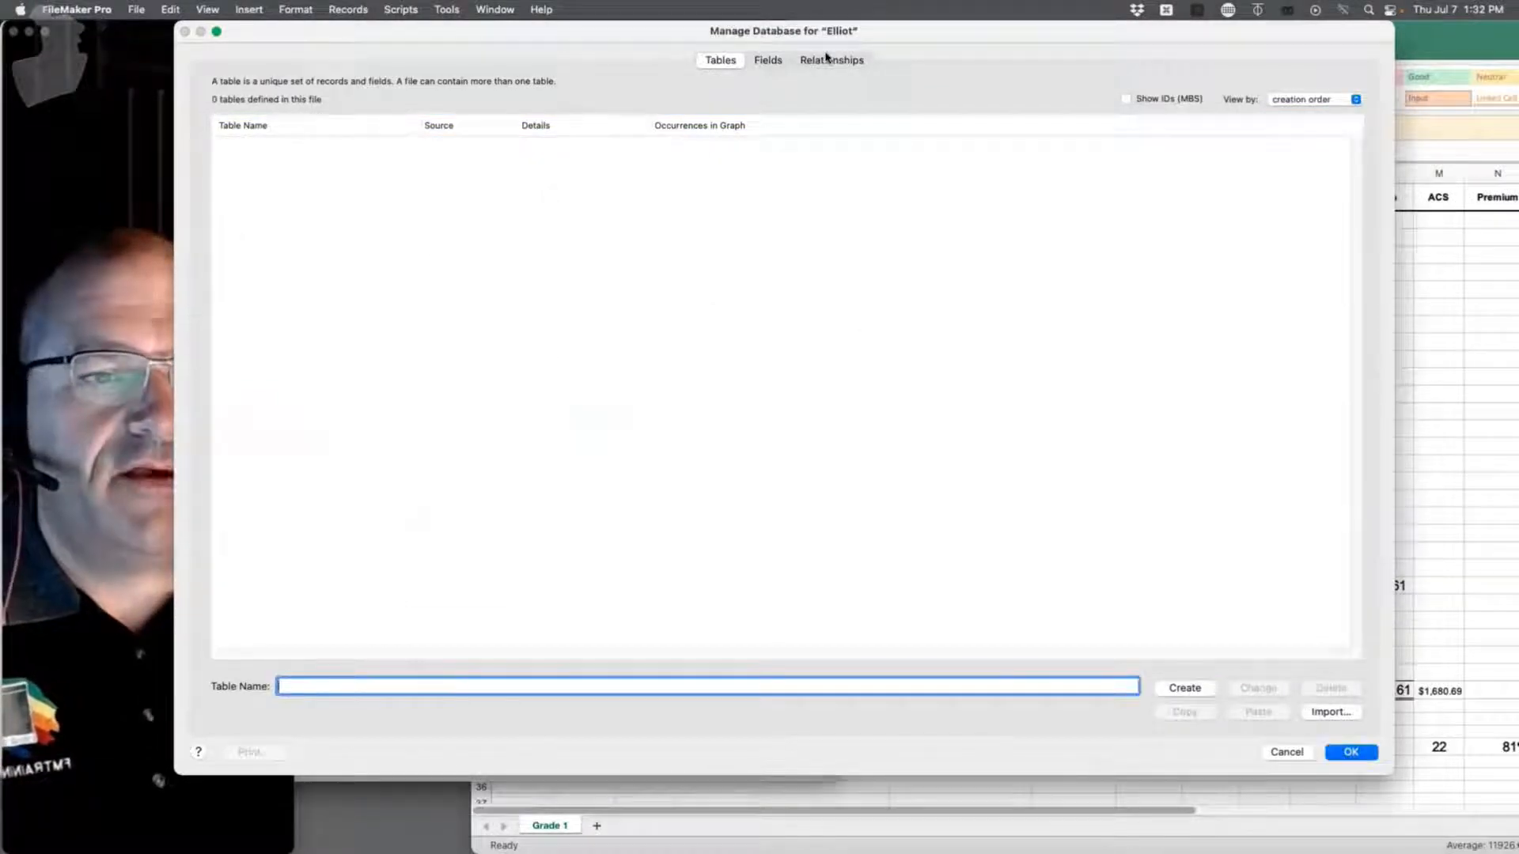
left_click(827, 59)
left_click(313, 170)
key("Delete")
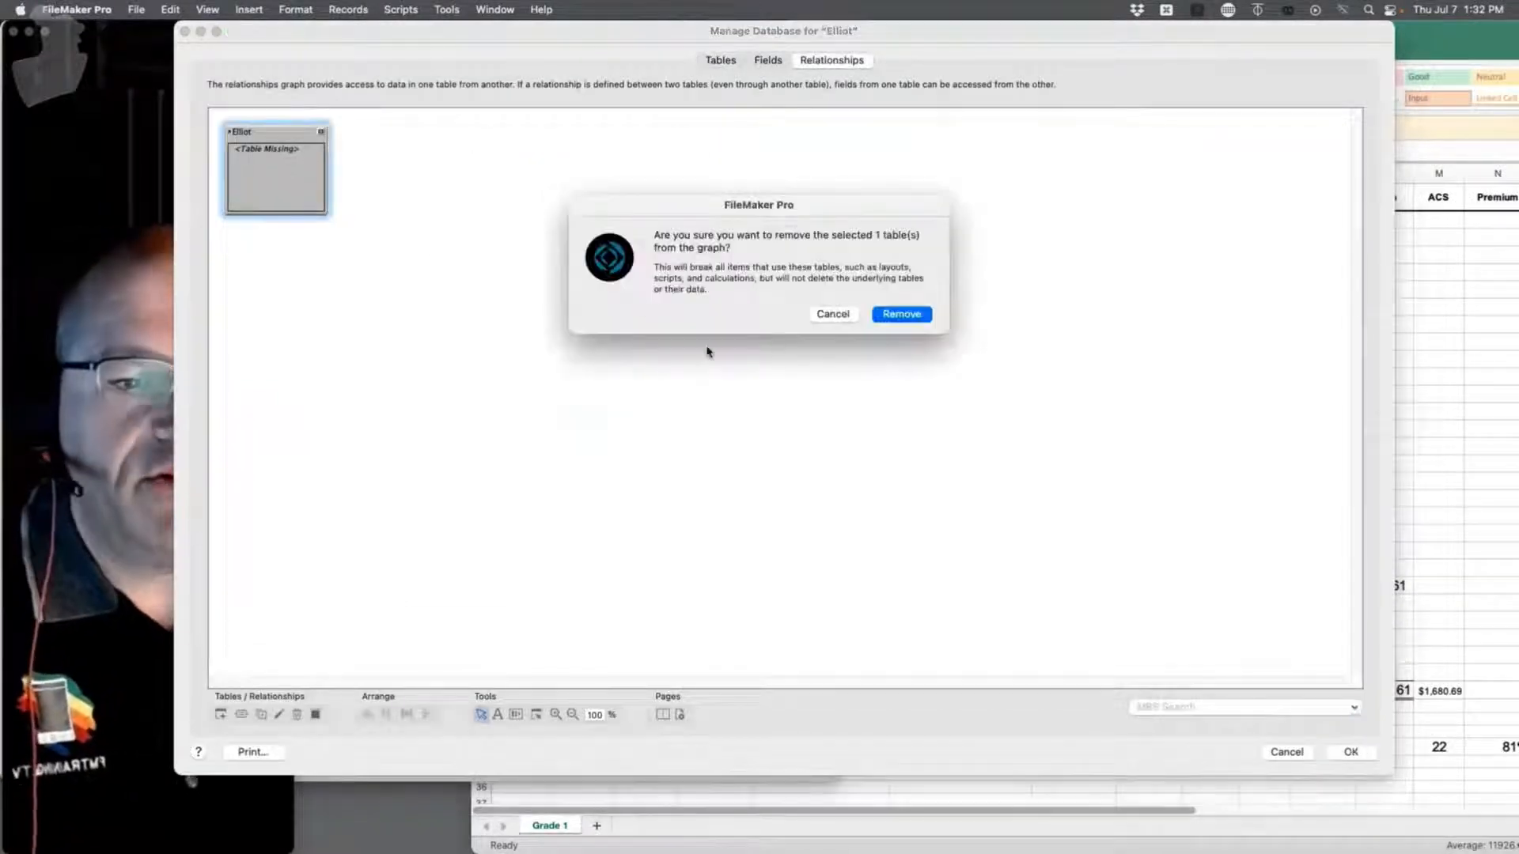
left_click(906, 313)
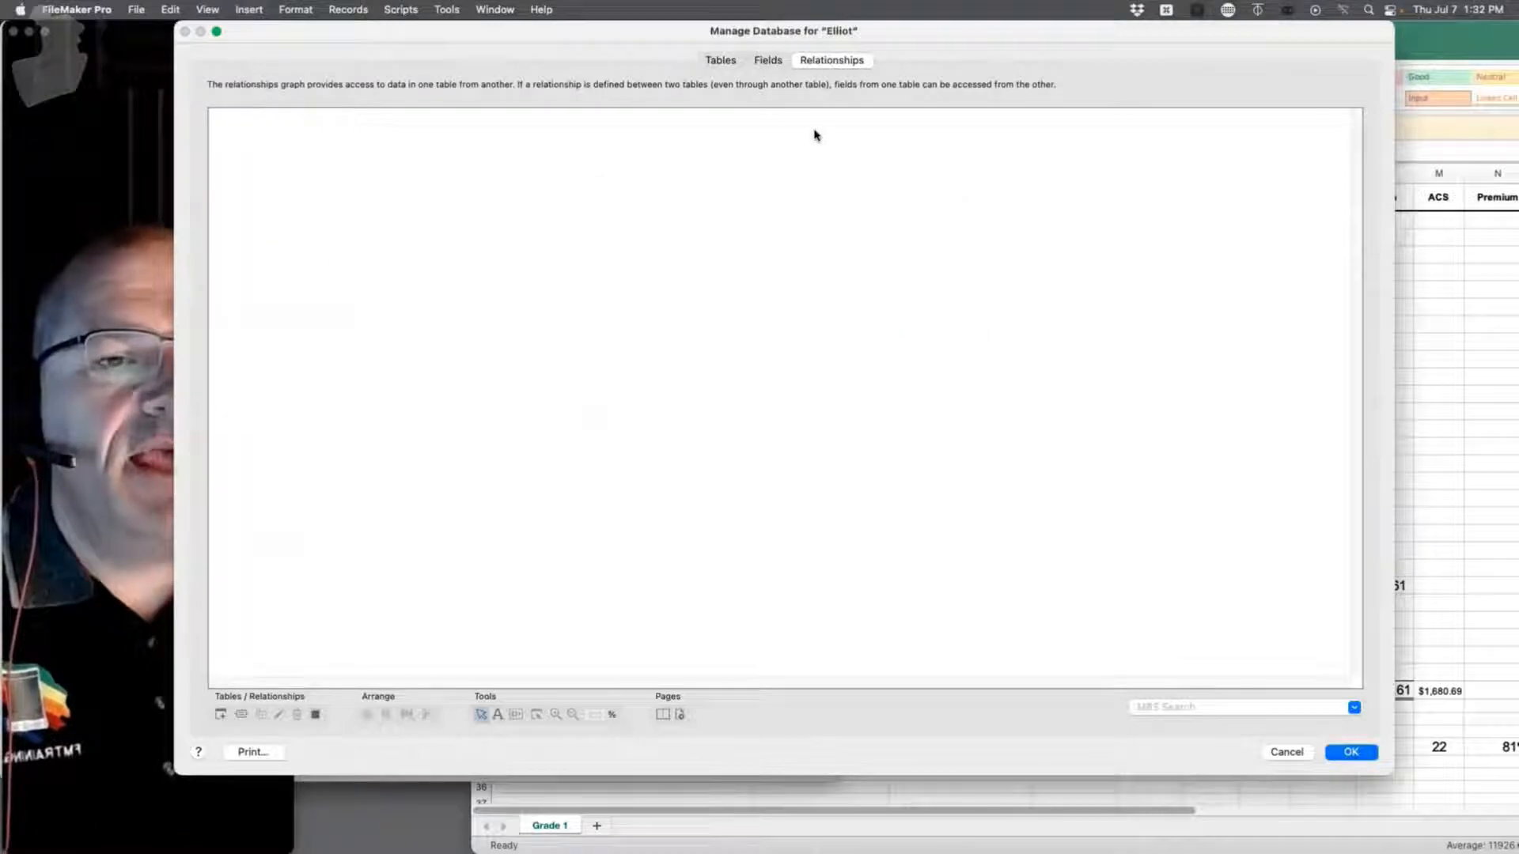
Step: Create a new Student table, then bring the School Pictures spreadsheet to the front
left_click(720, 60)
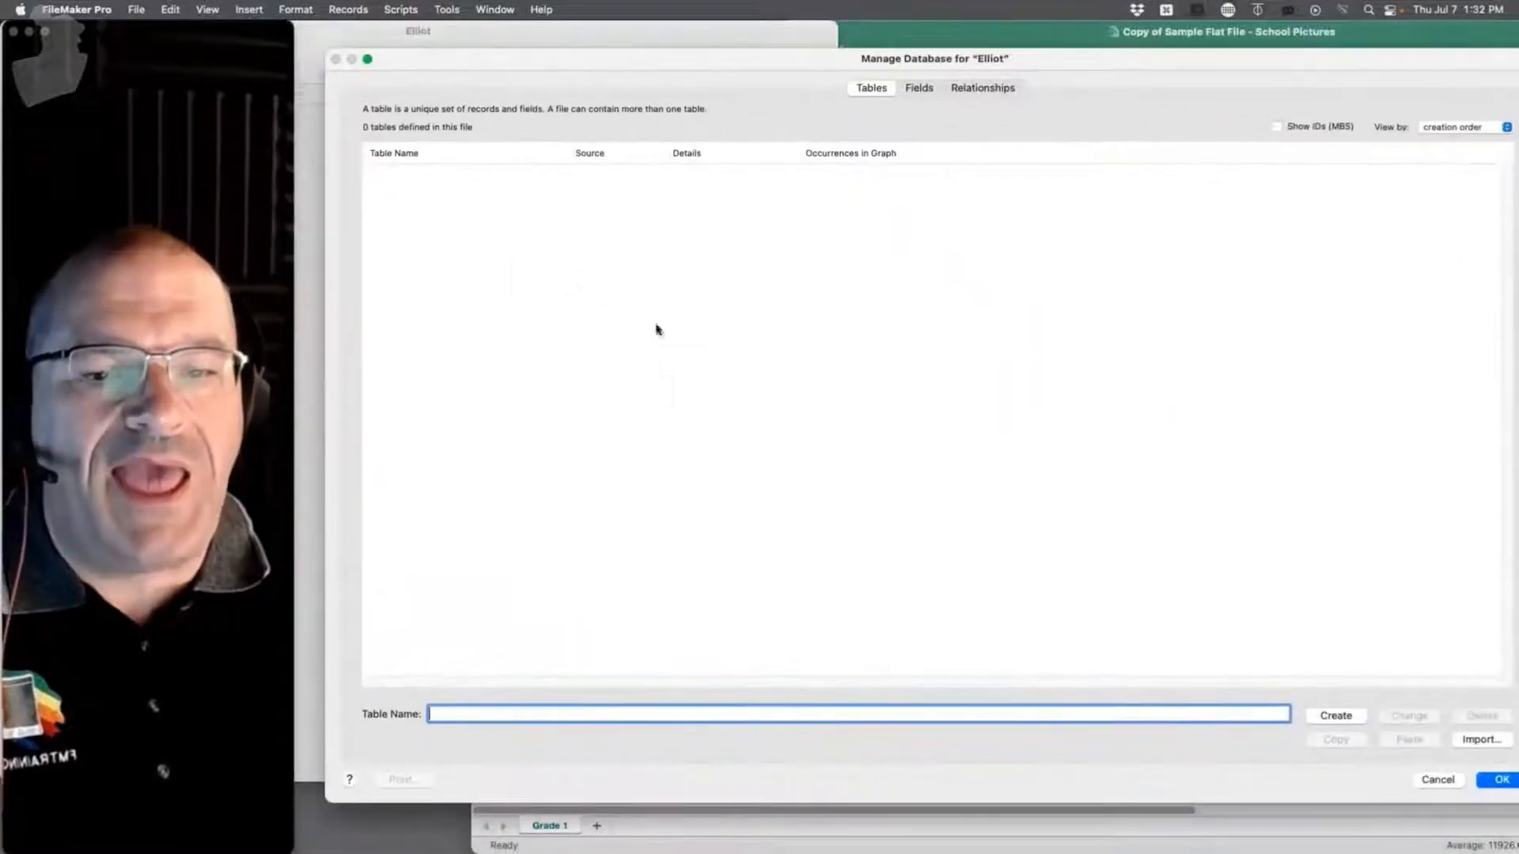
type("Student")
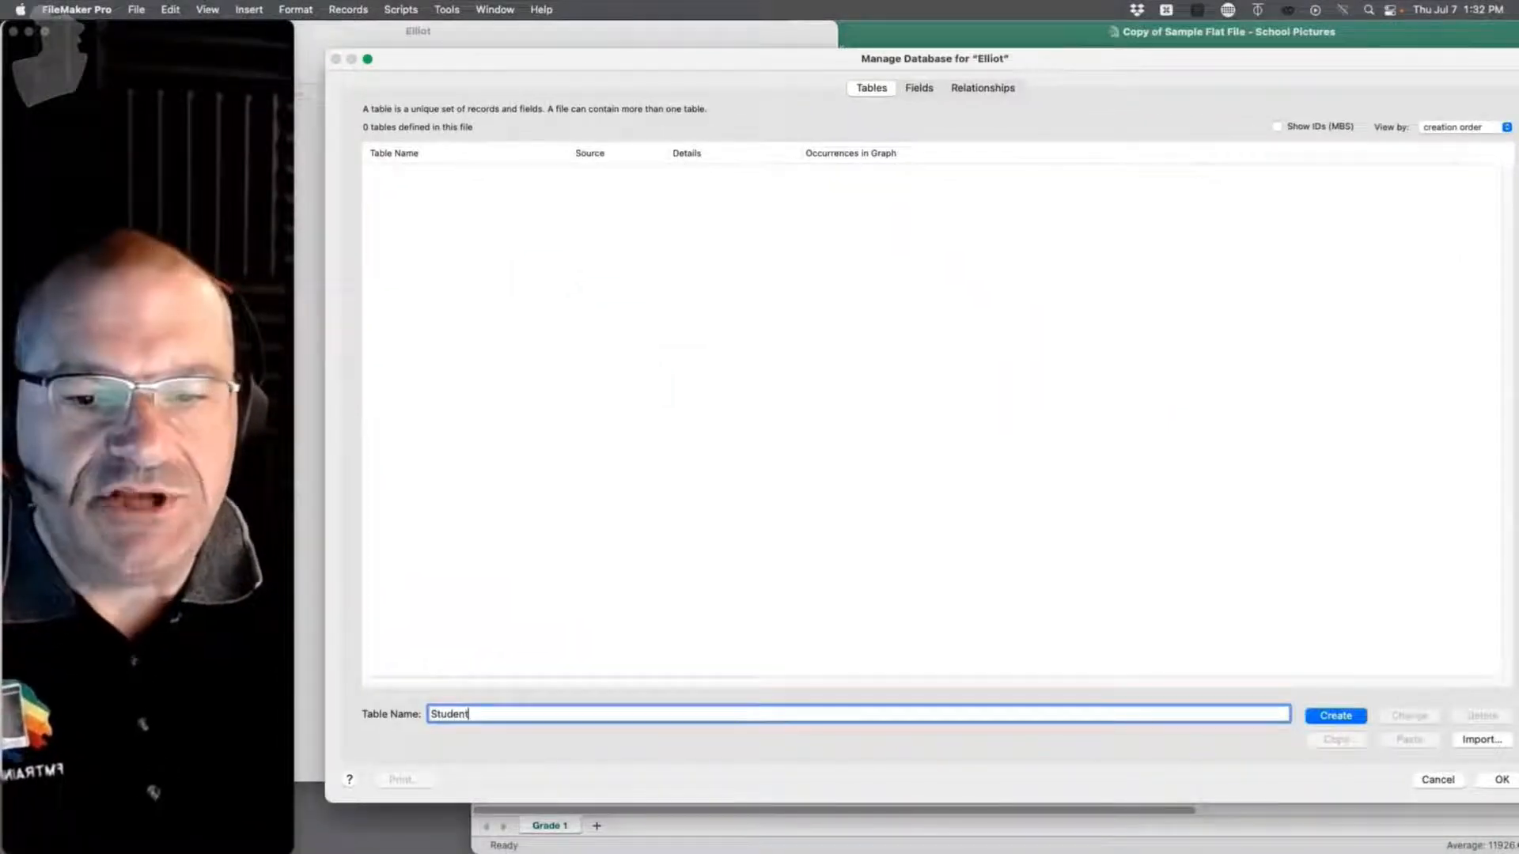
key("Return")
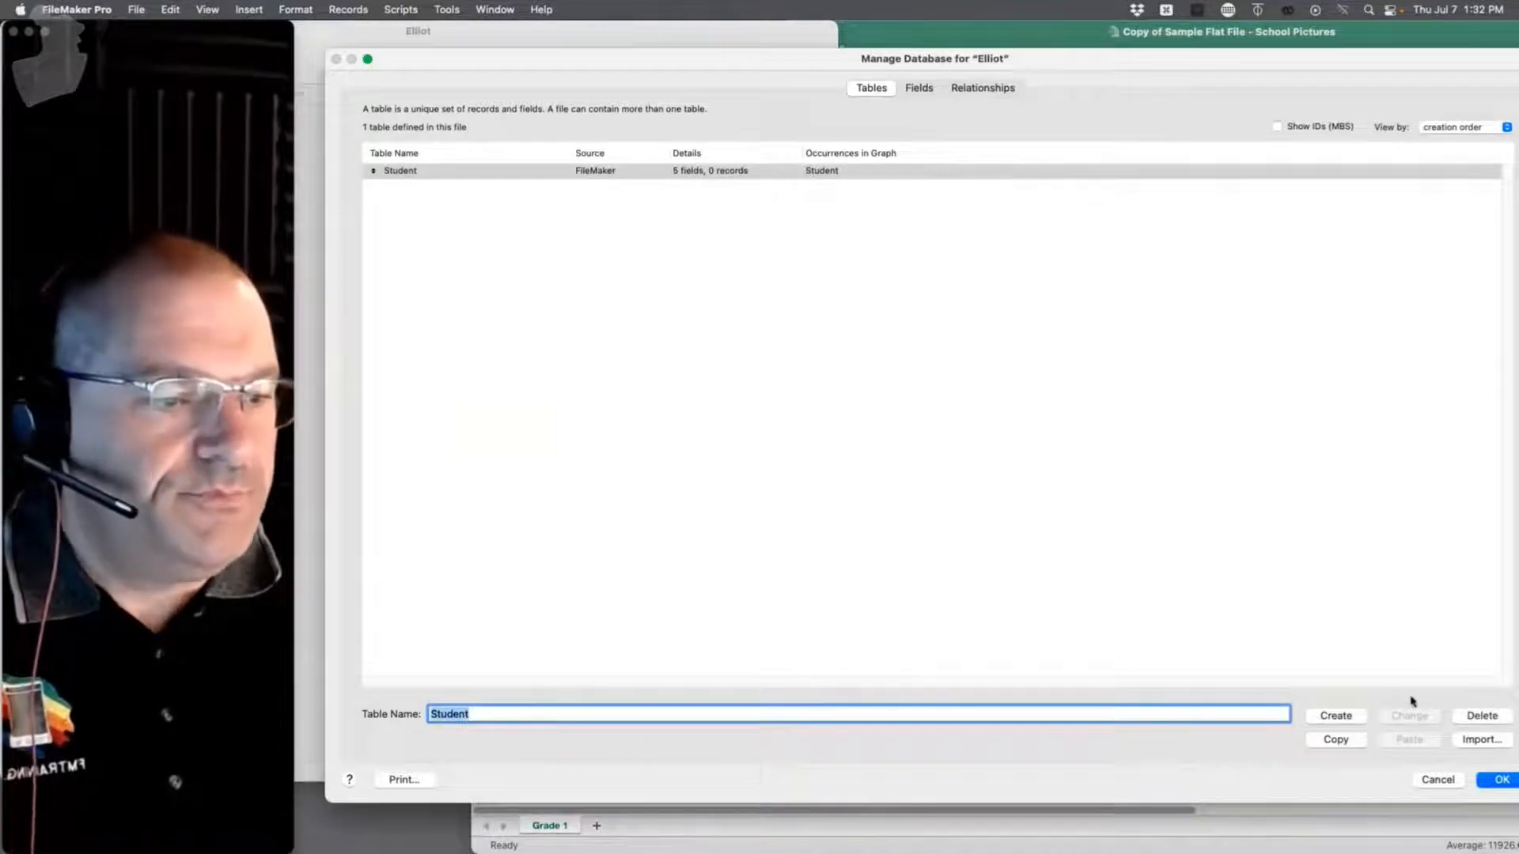
left_click(1188, 46)
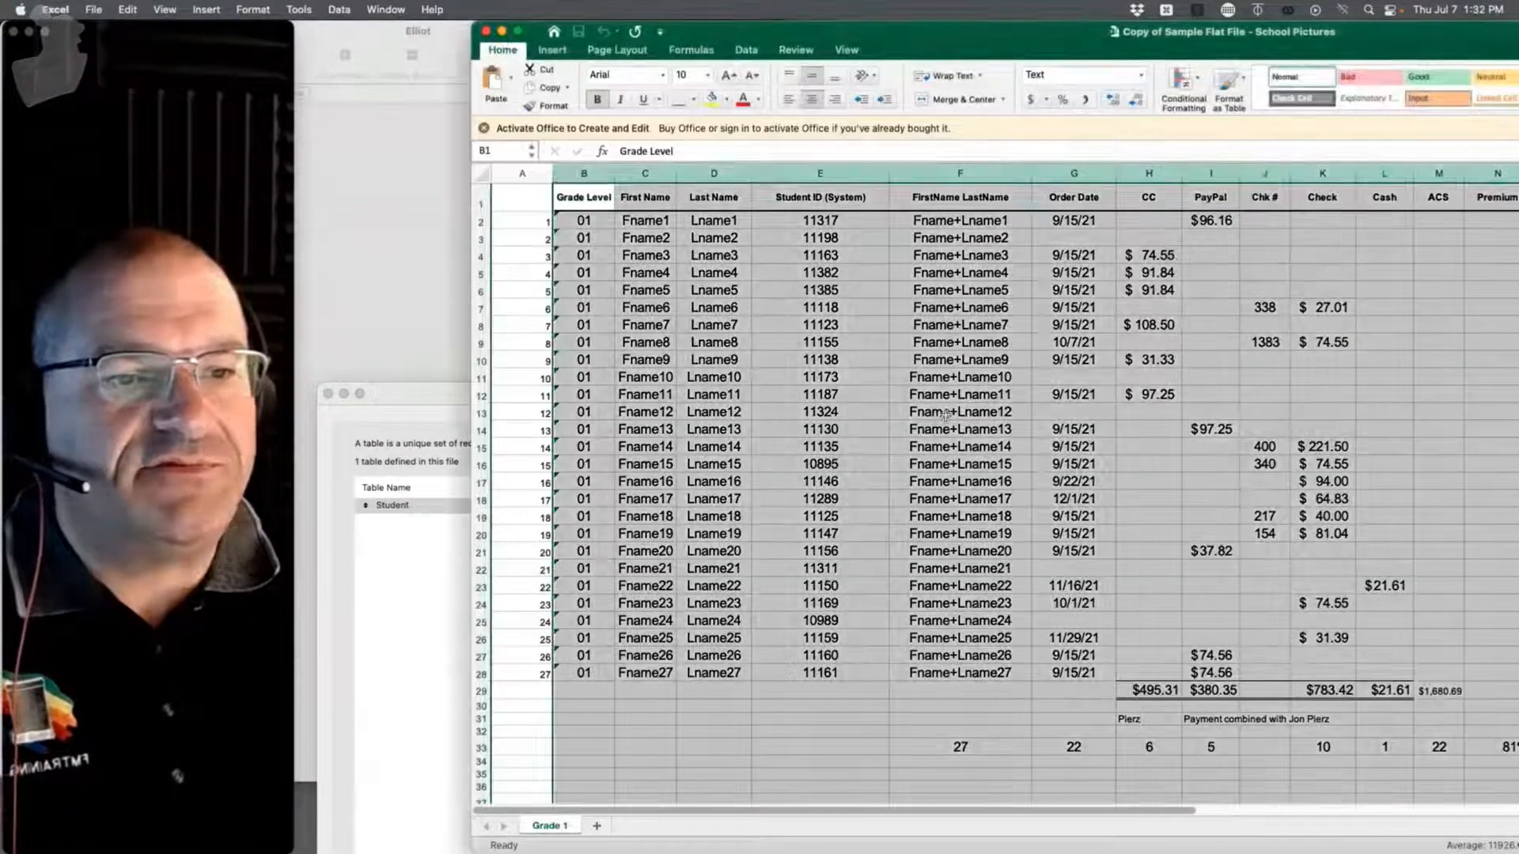
Step: Clear the large column selection in the Grade 1 sheet
left_click(946, 415)
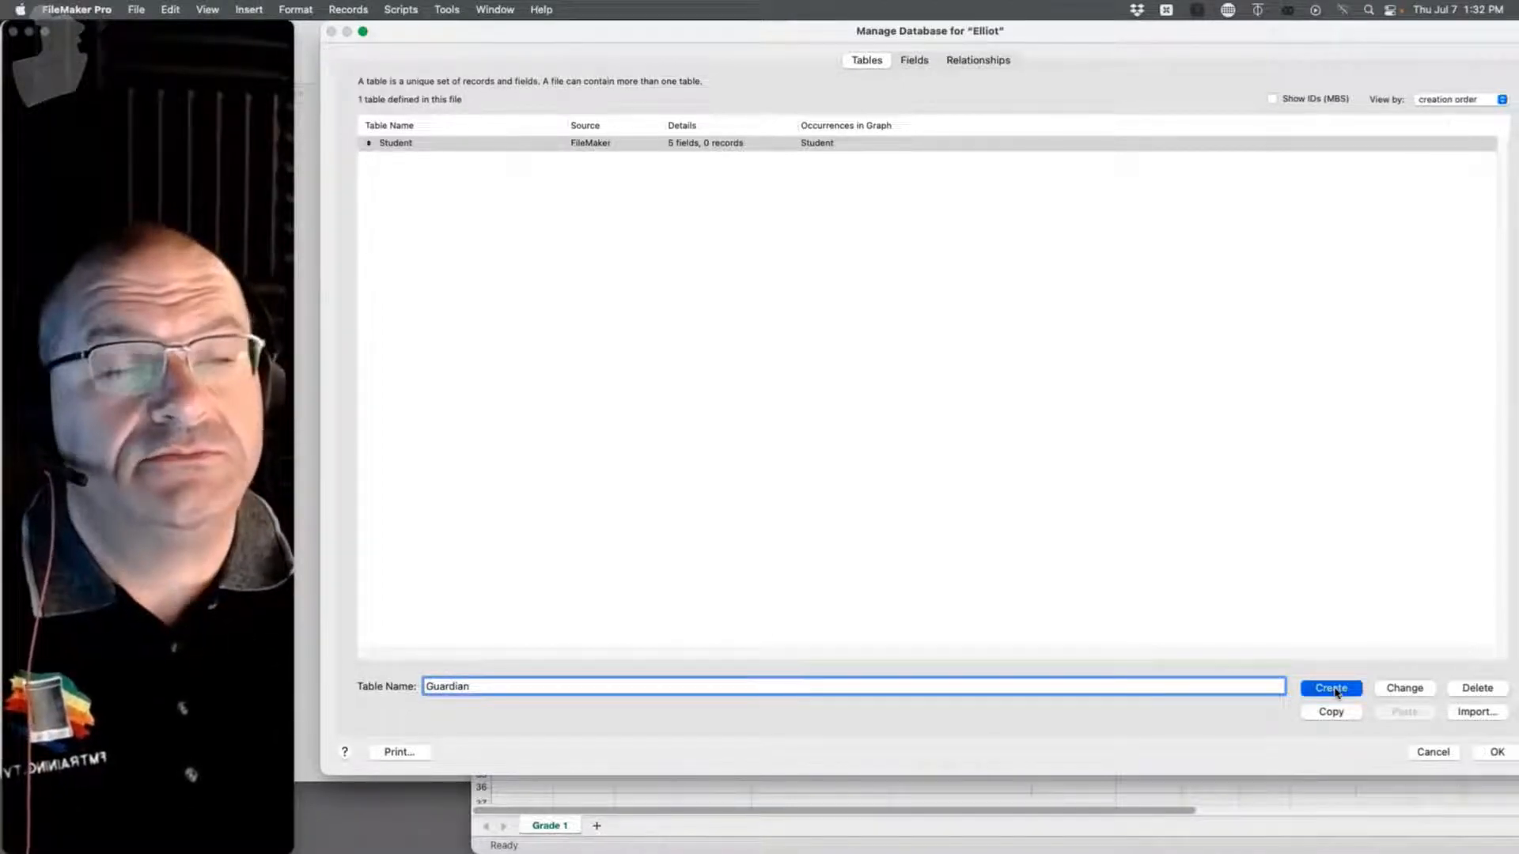
Step: Create the Guardian table and delete all five default fields from Student
left_click(1332, 688)
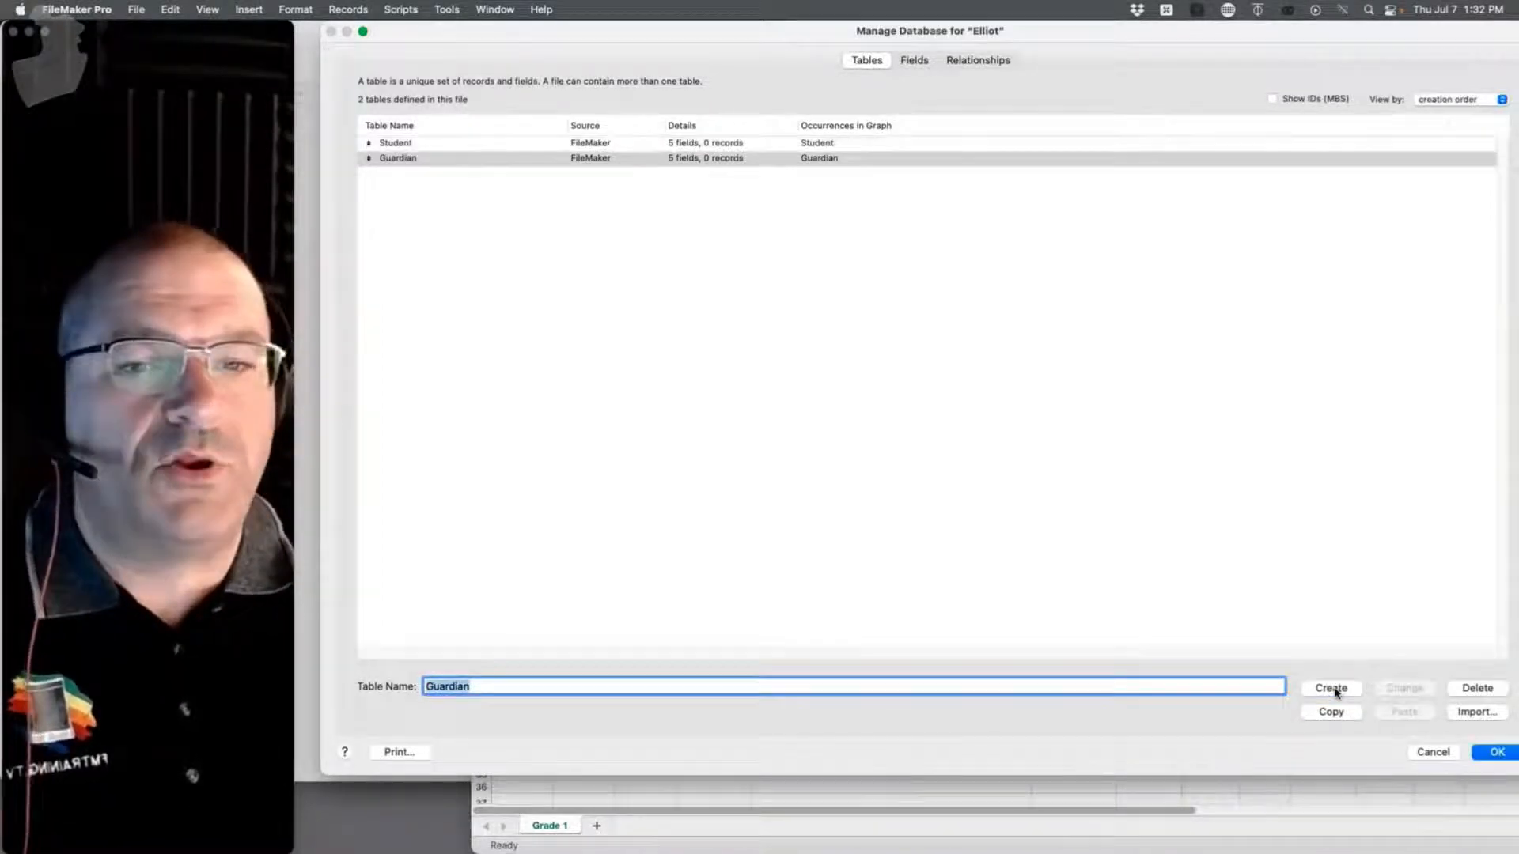
double_click(475, 145)
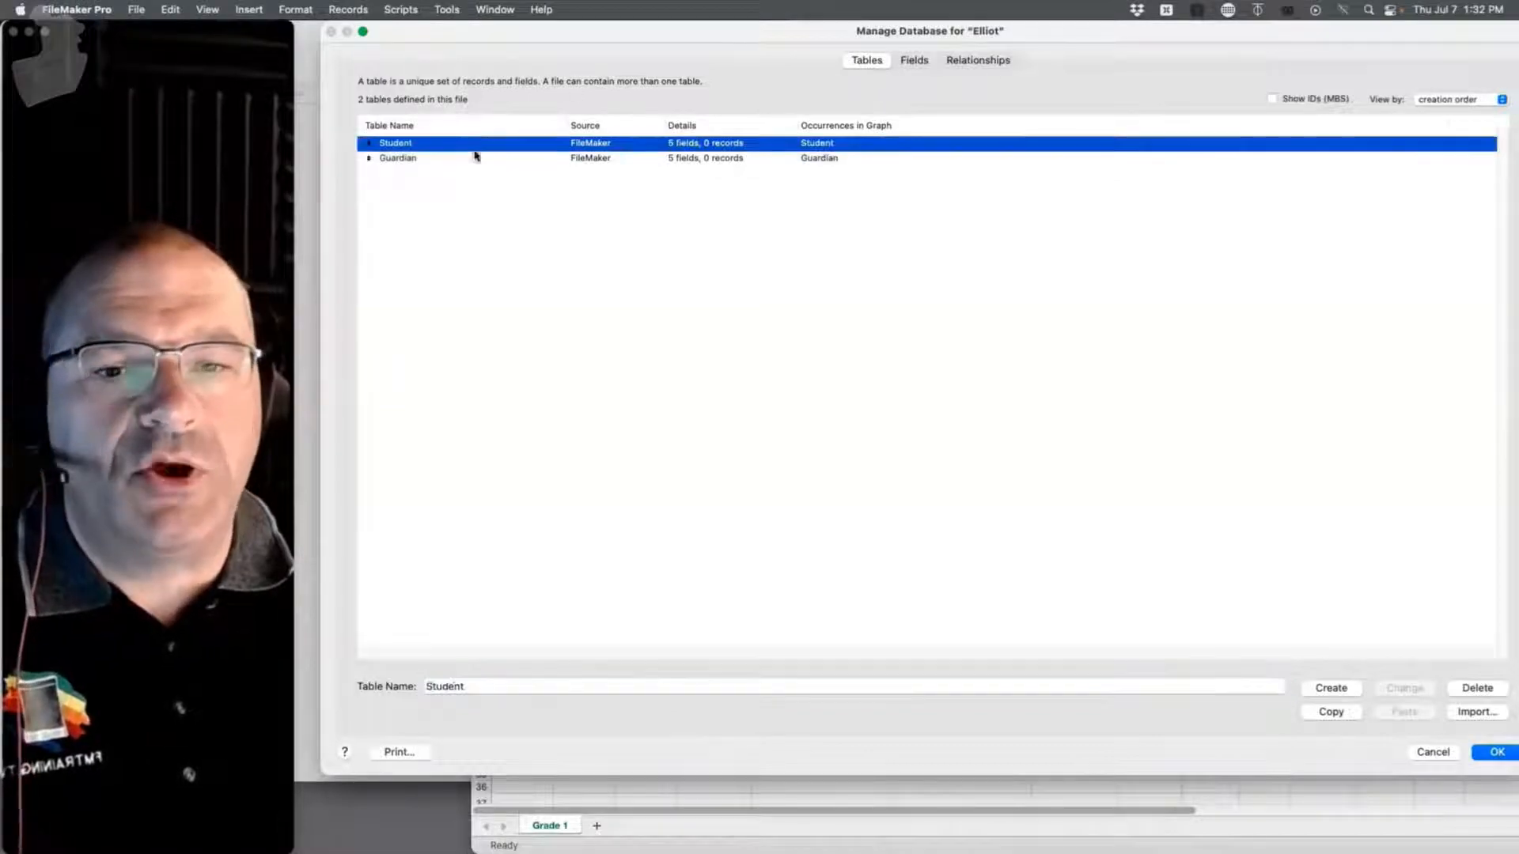
left_click(841, 253)
key("super+a")
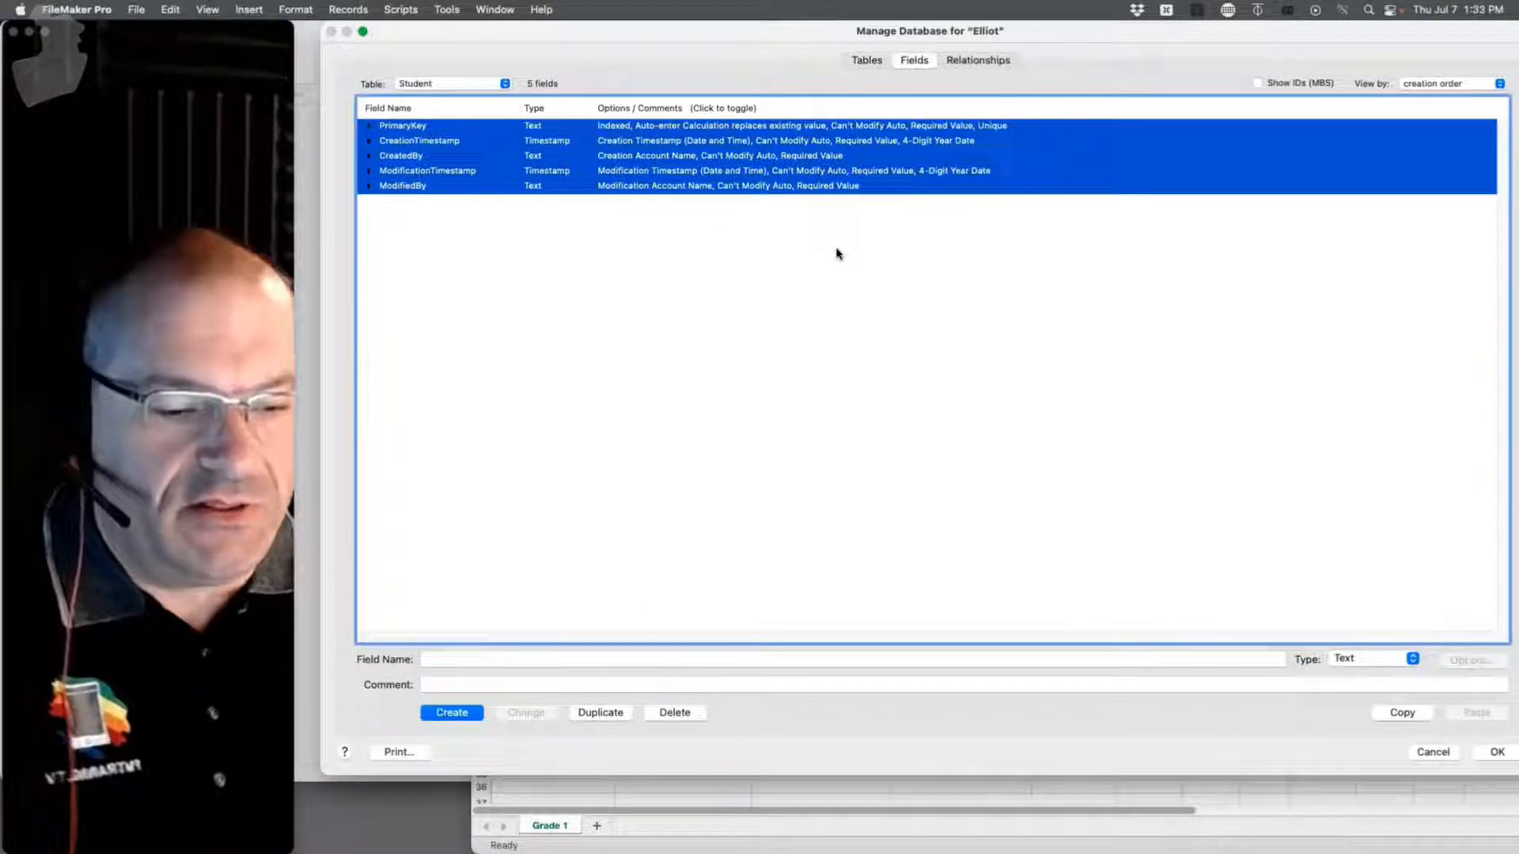
key("BackSpace")
left_click(428, 216)
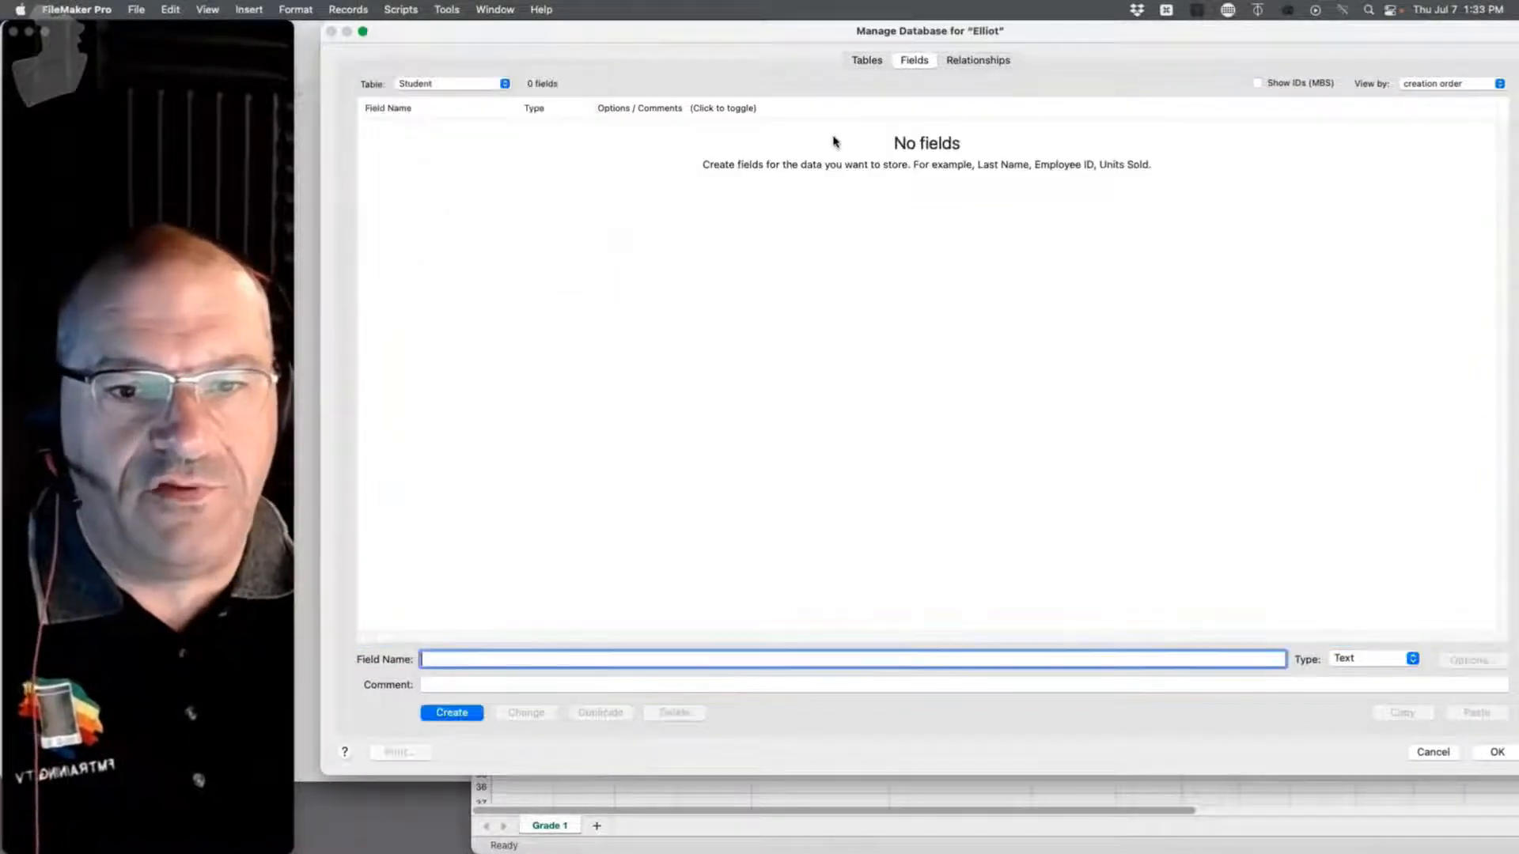
Step: Delete all the default fields from the Guardian table as well
left_click(483, 83)
left_click(443, 98)
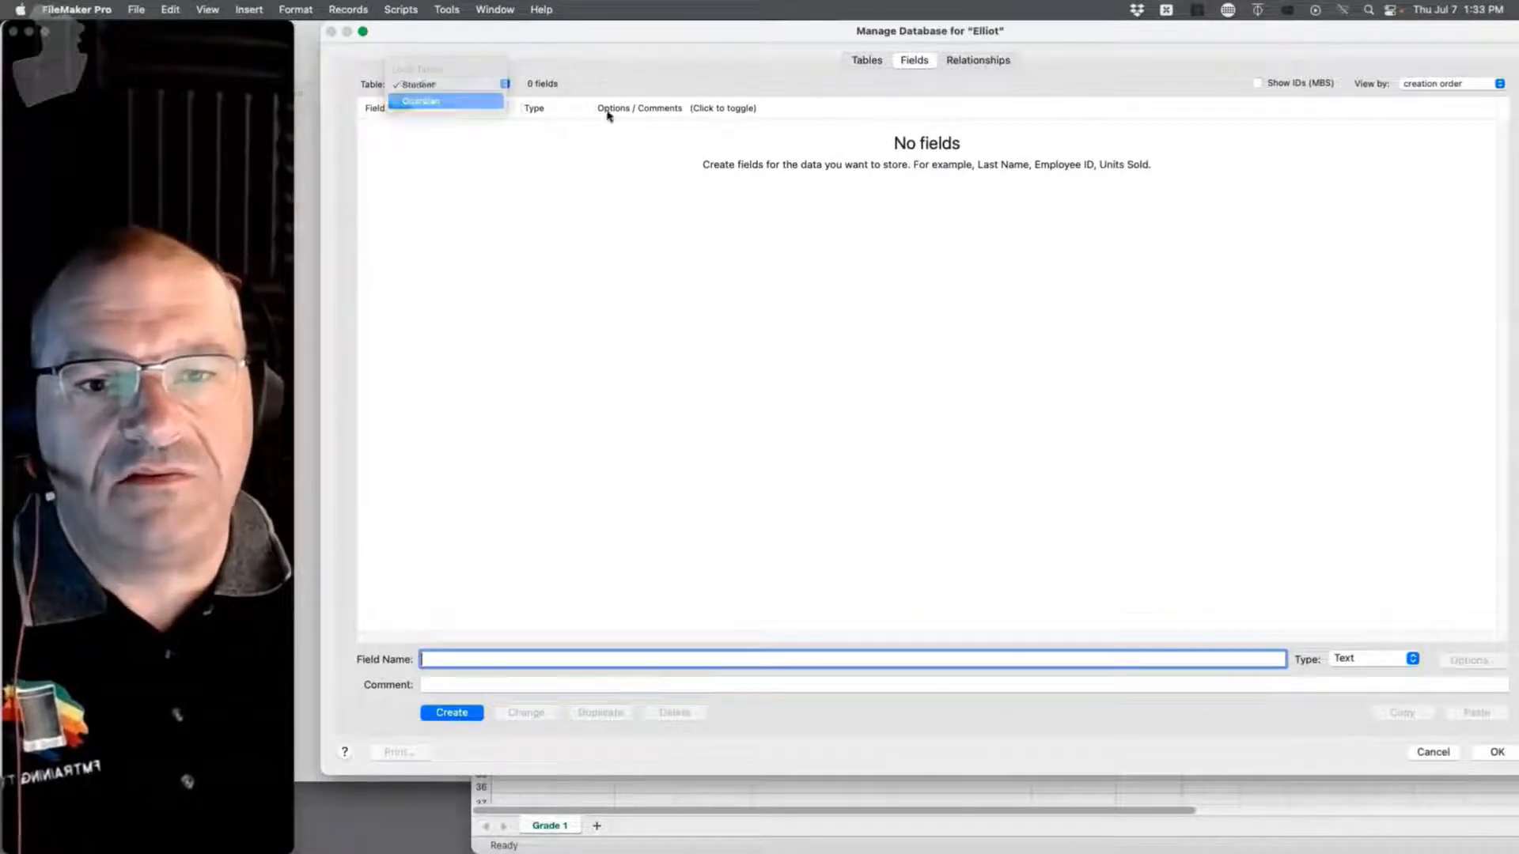
left_click(520, 188)
key("super+a")
key("BackSpace")
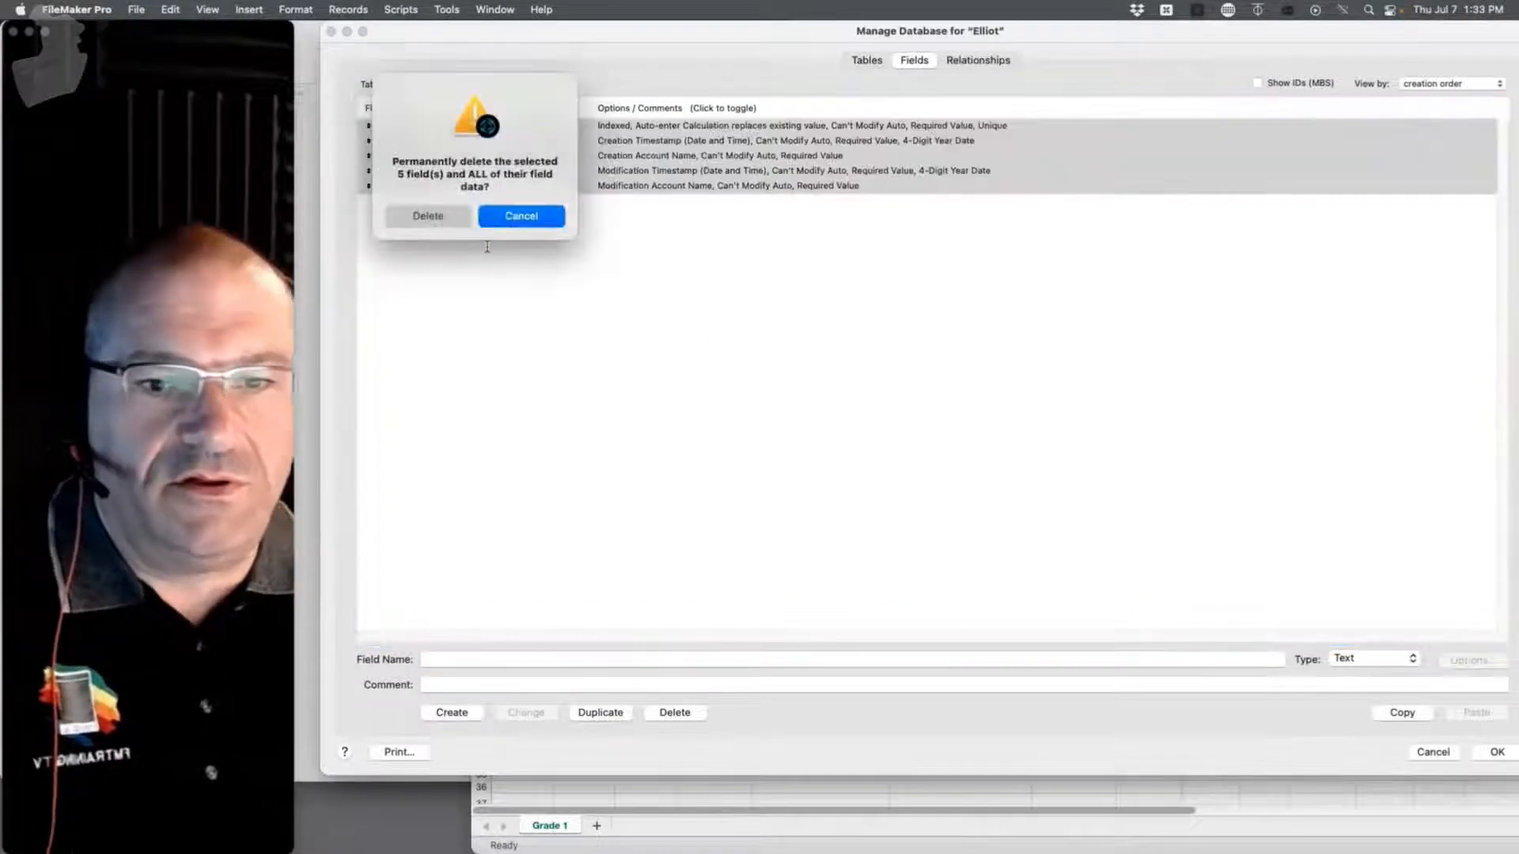
left_click(431, 214)
left_click(870, 59)
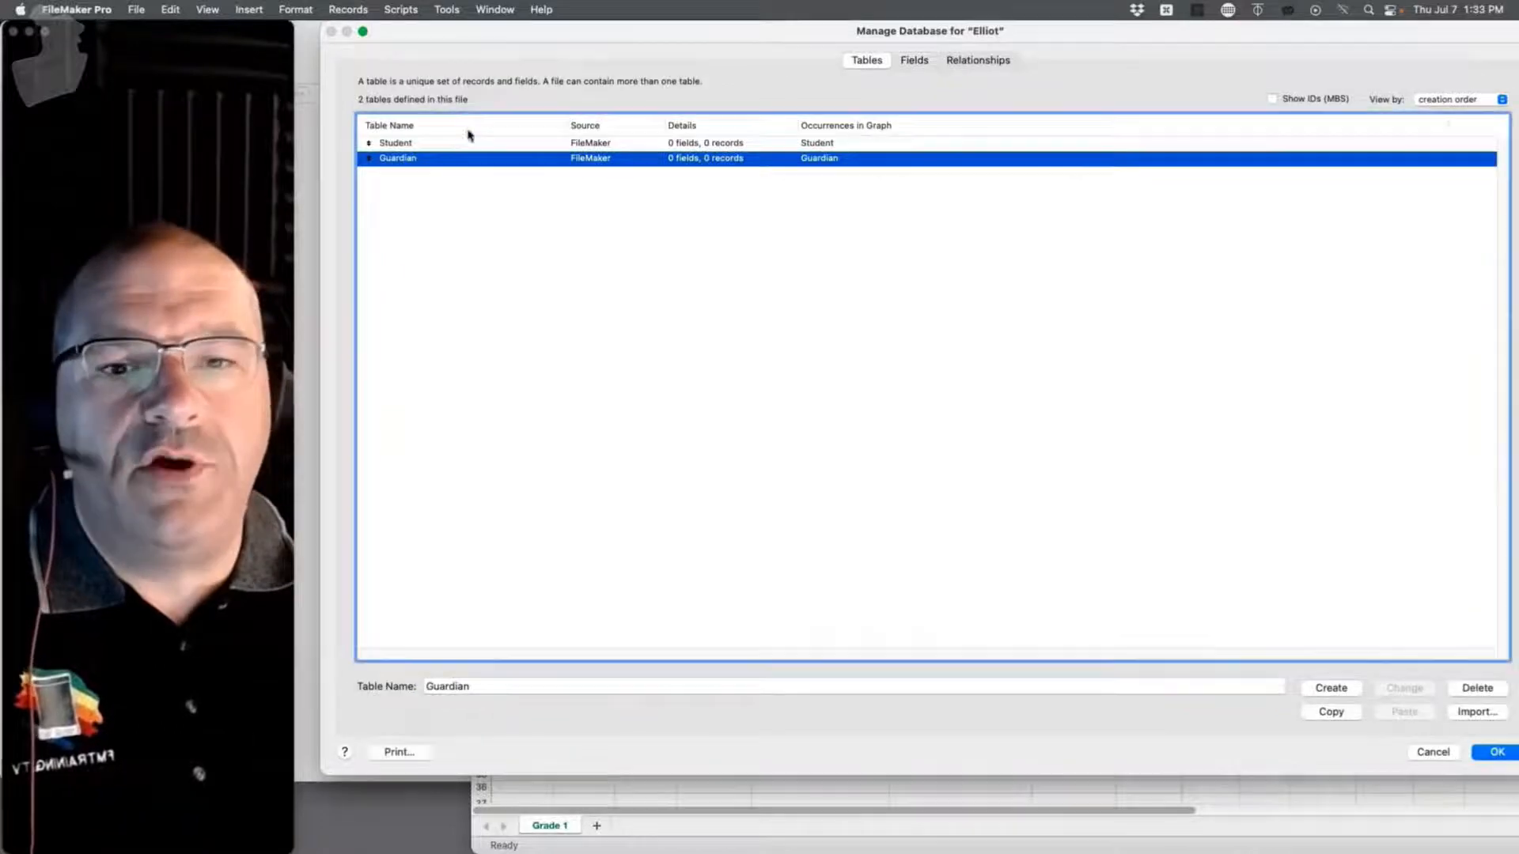
Step: Add id_student to Student with an auto-entered serial number, then change its type to Text
double_click(459, 136)
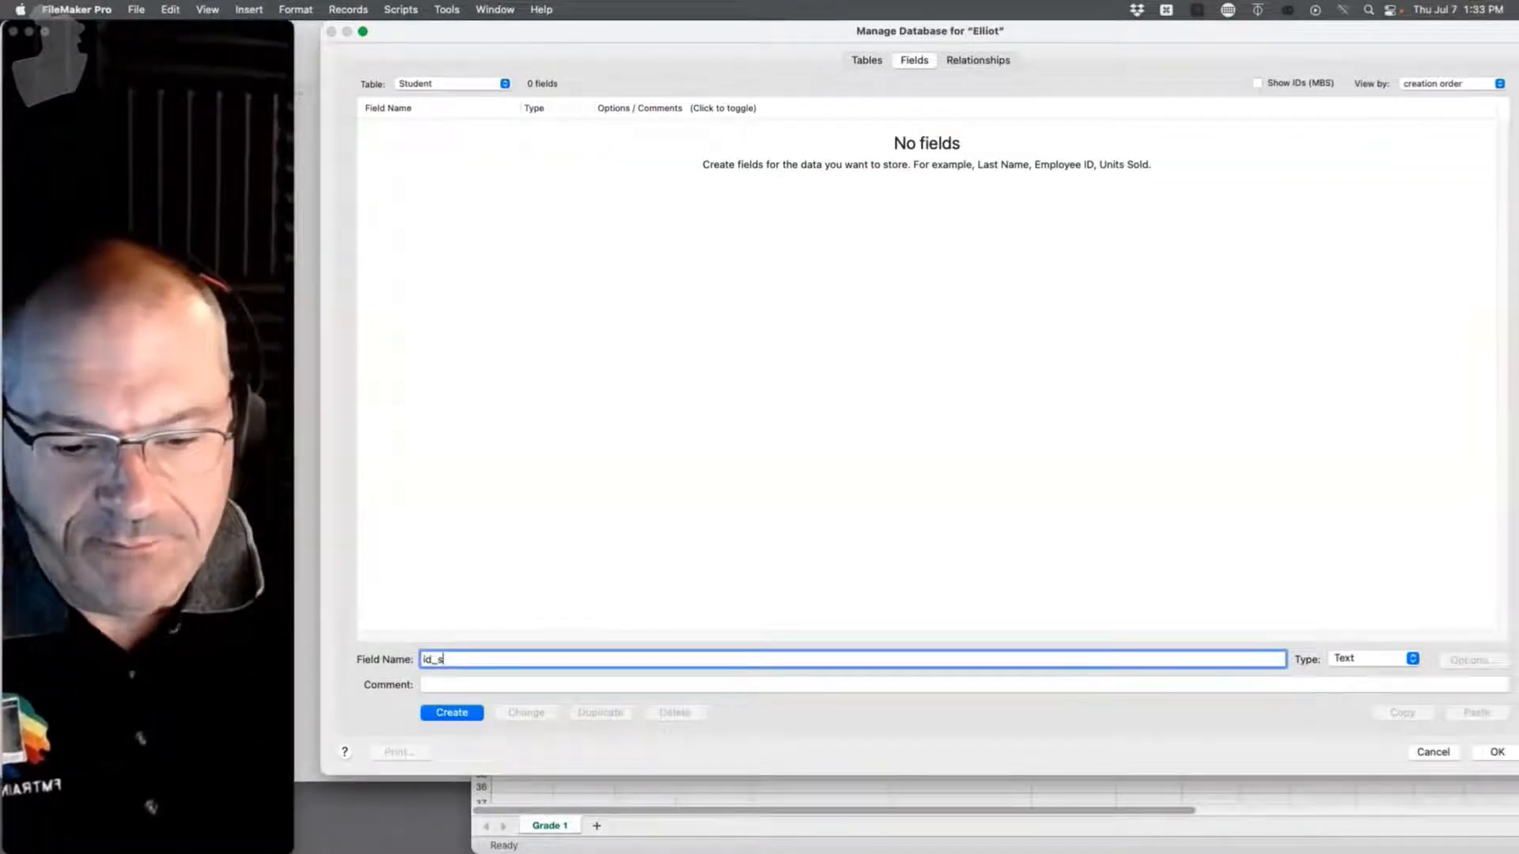
left_click(1342, 660)
left_click(1354, 678)
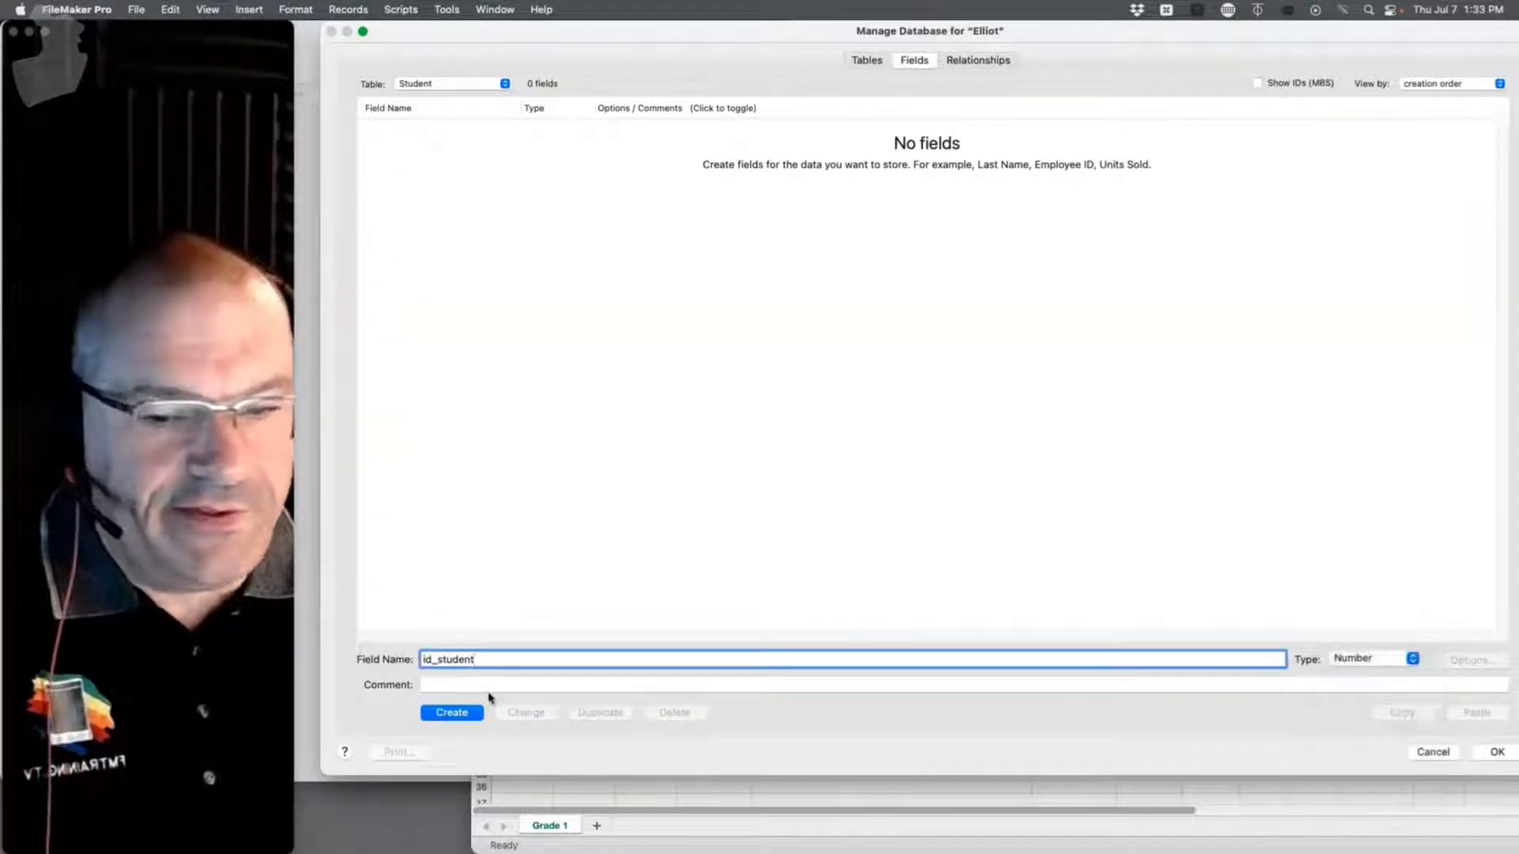
left_click(451, 713)
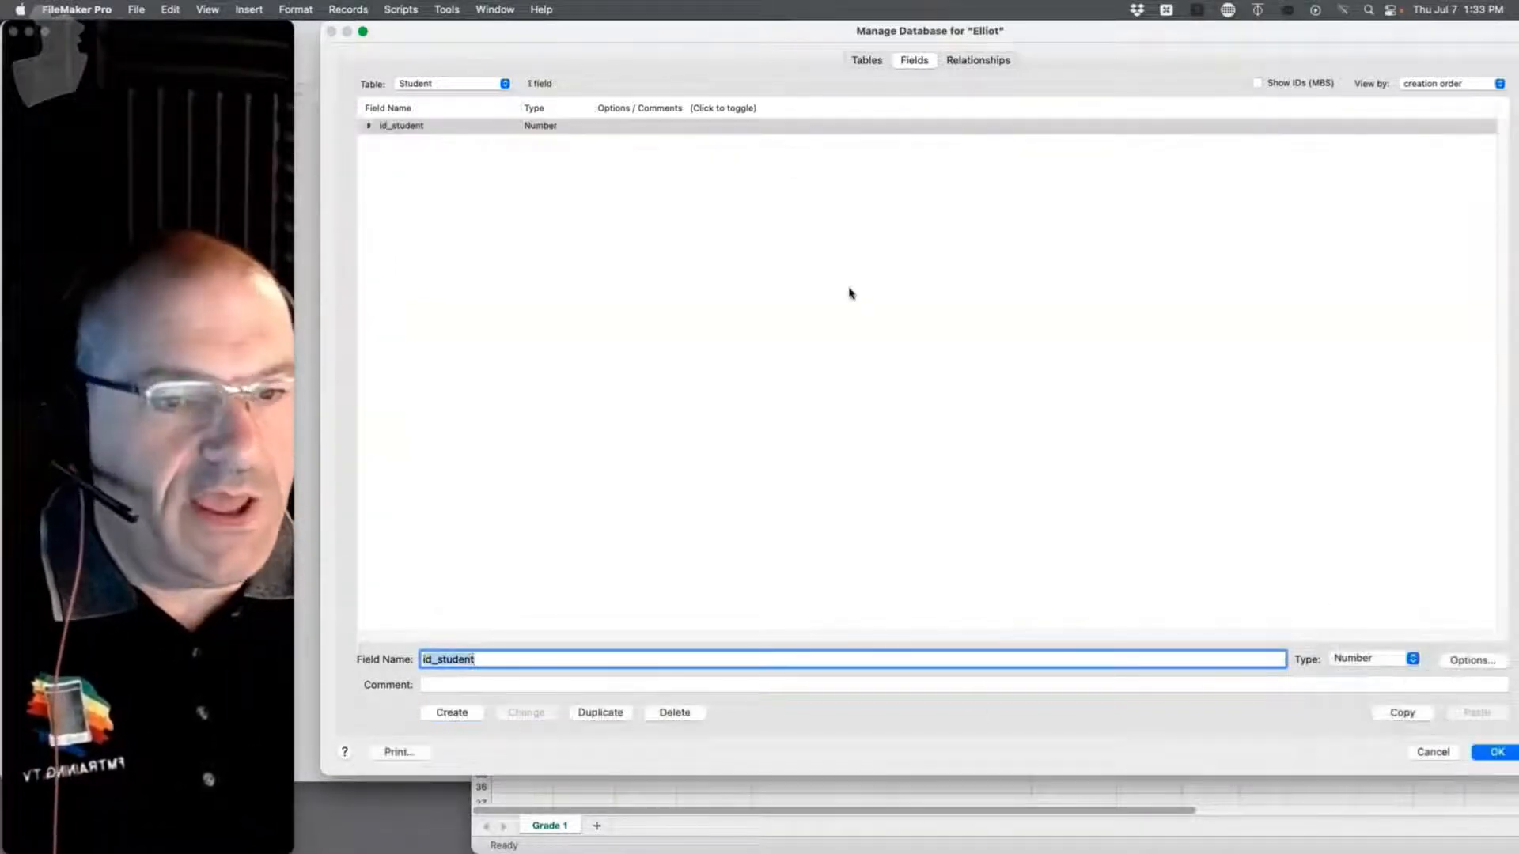
left_click(1464, 662)
left_click(572, 231)
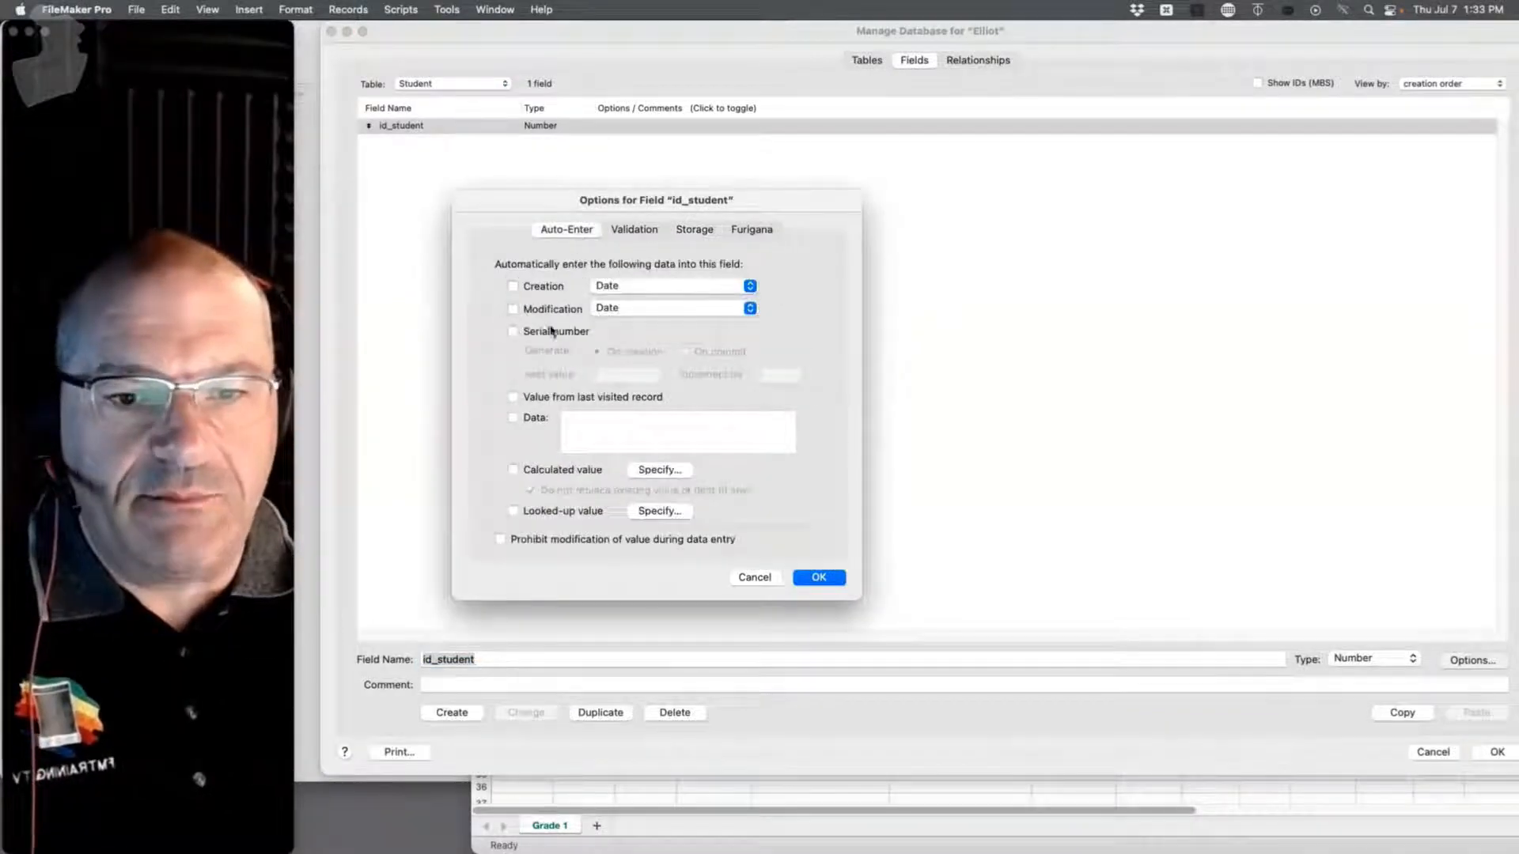
left_click(549, 332)
left_click(612, 375)
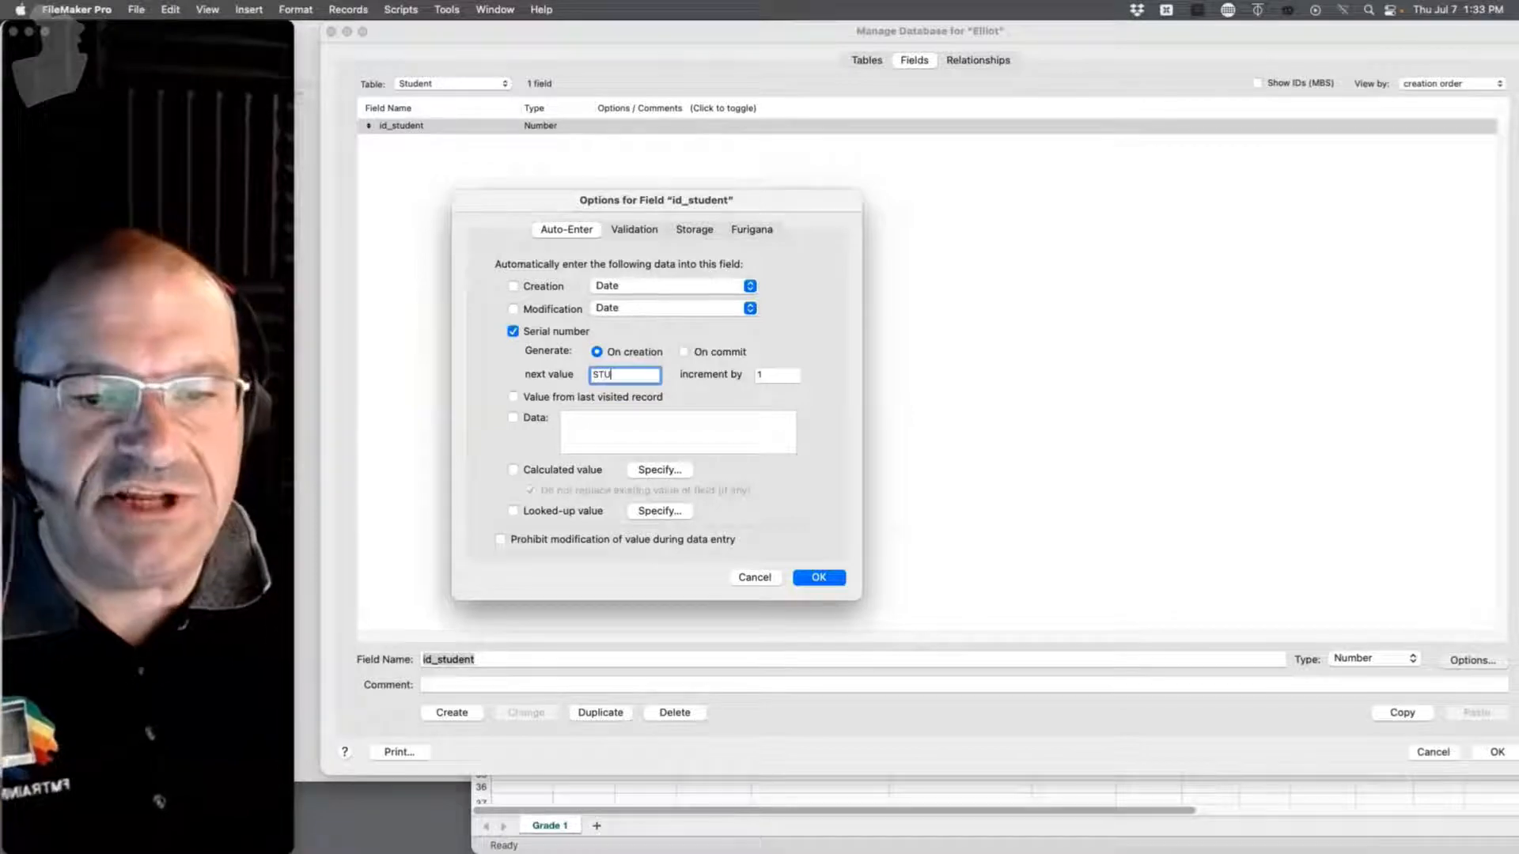
left_click(827, 580)
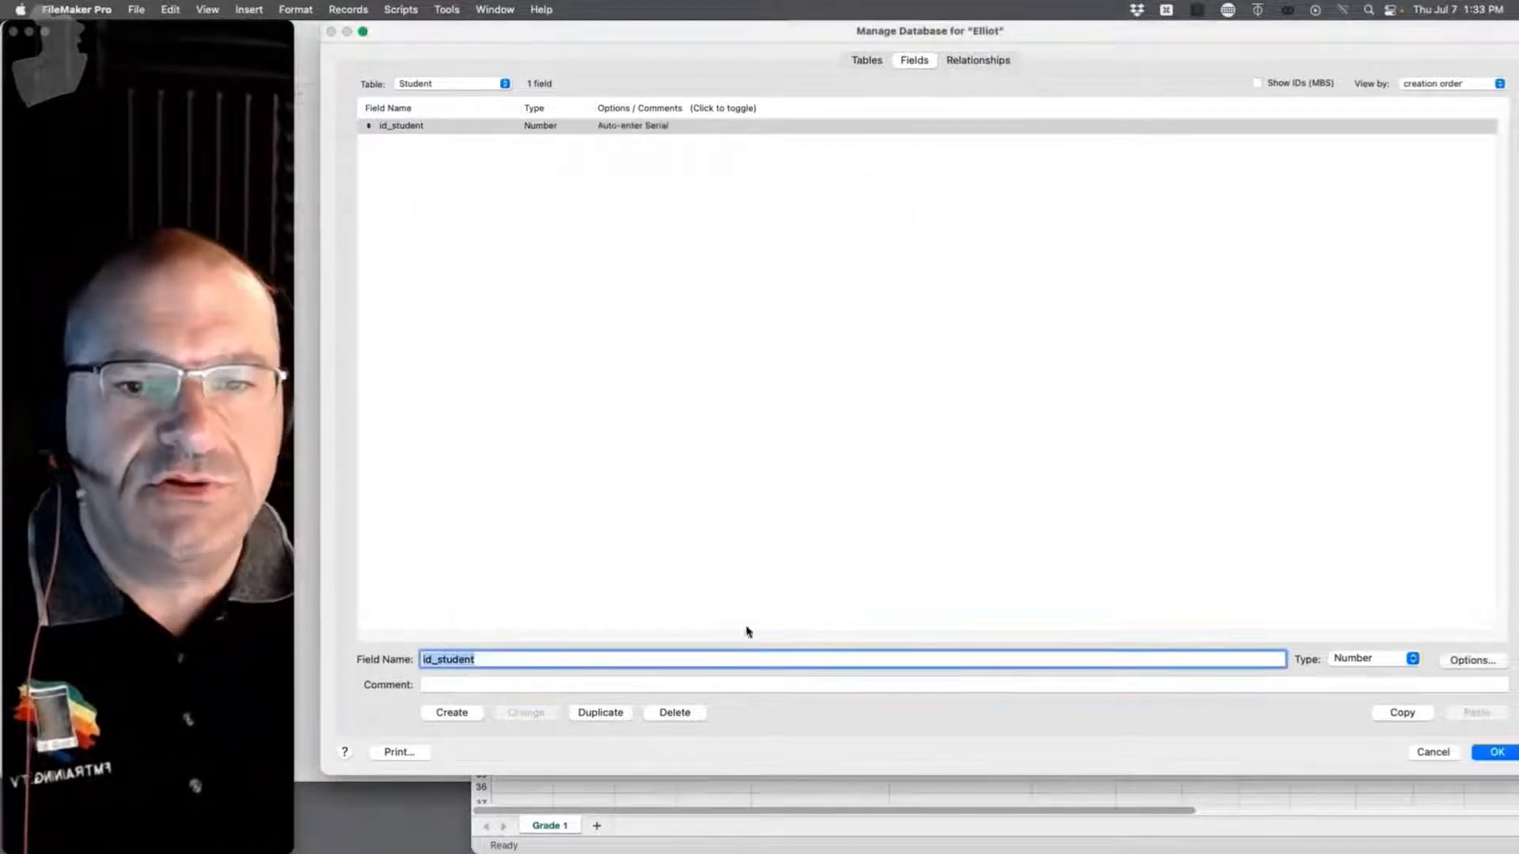
left_click(1366, 661)
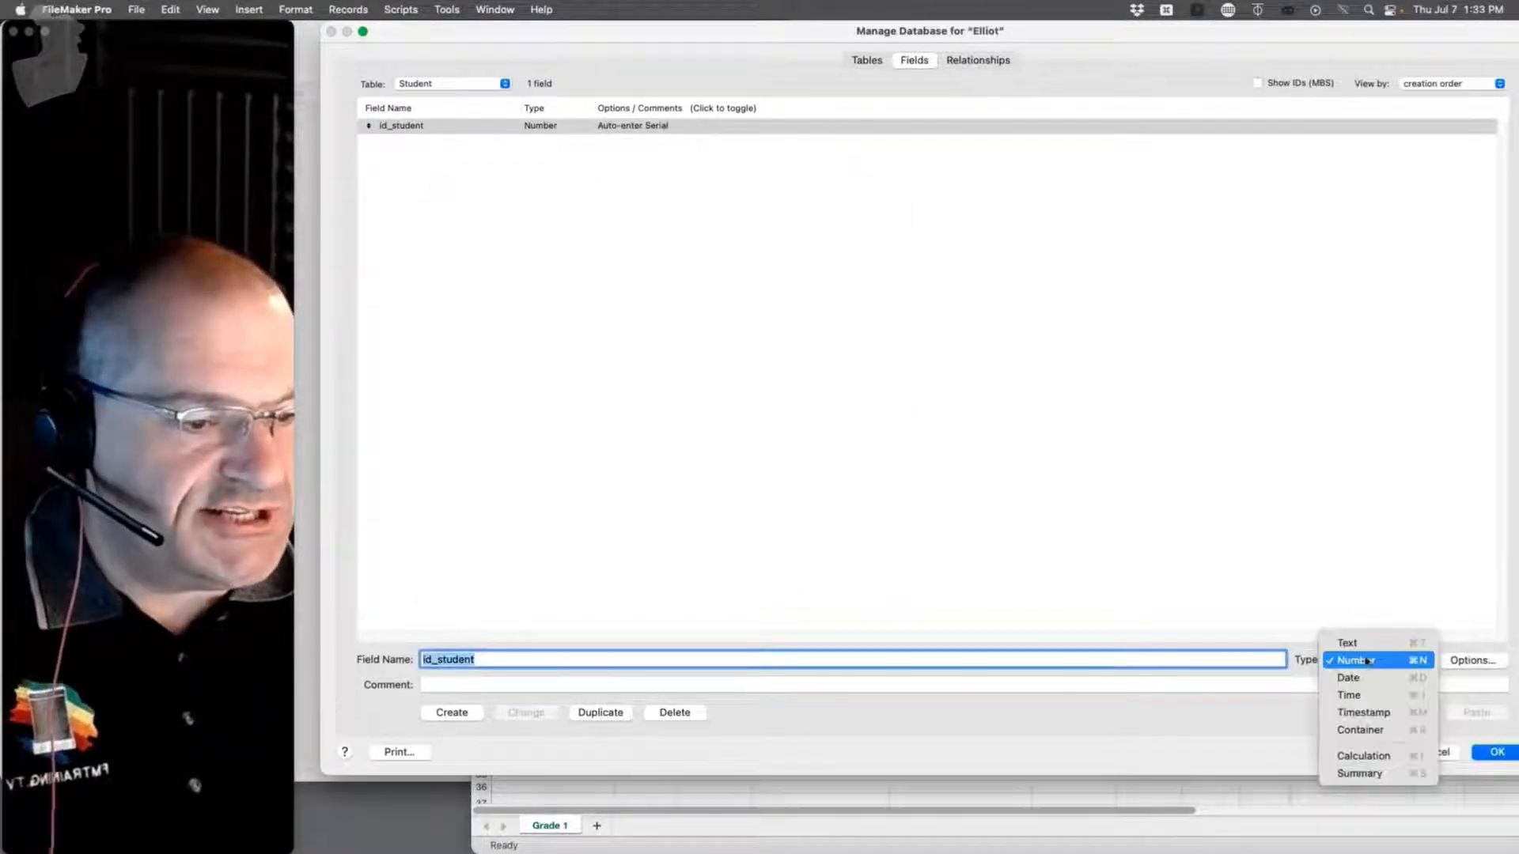
left_click(1362, 638)
left_click(527, 713)
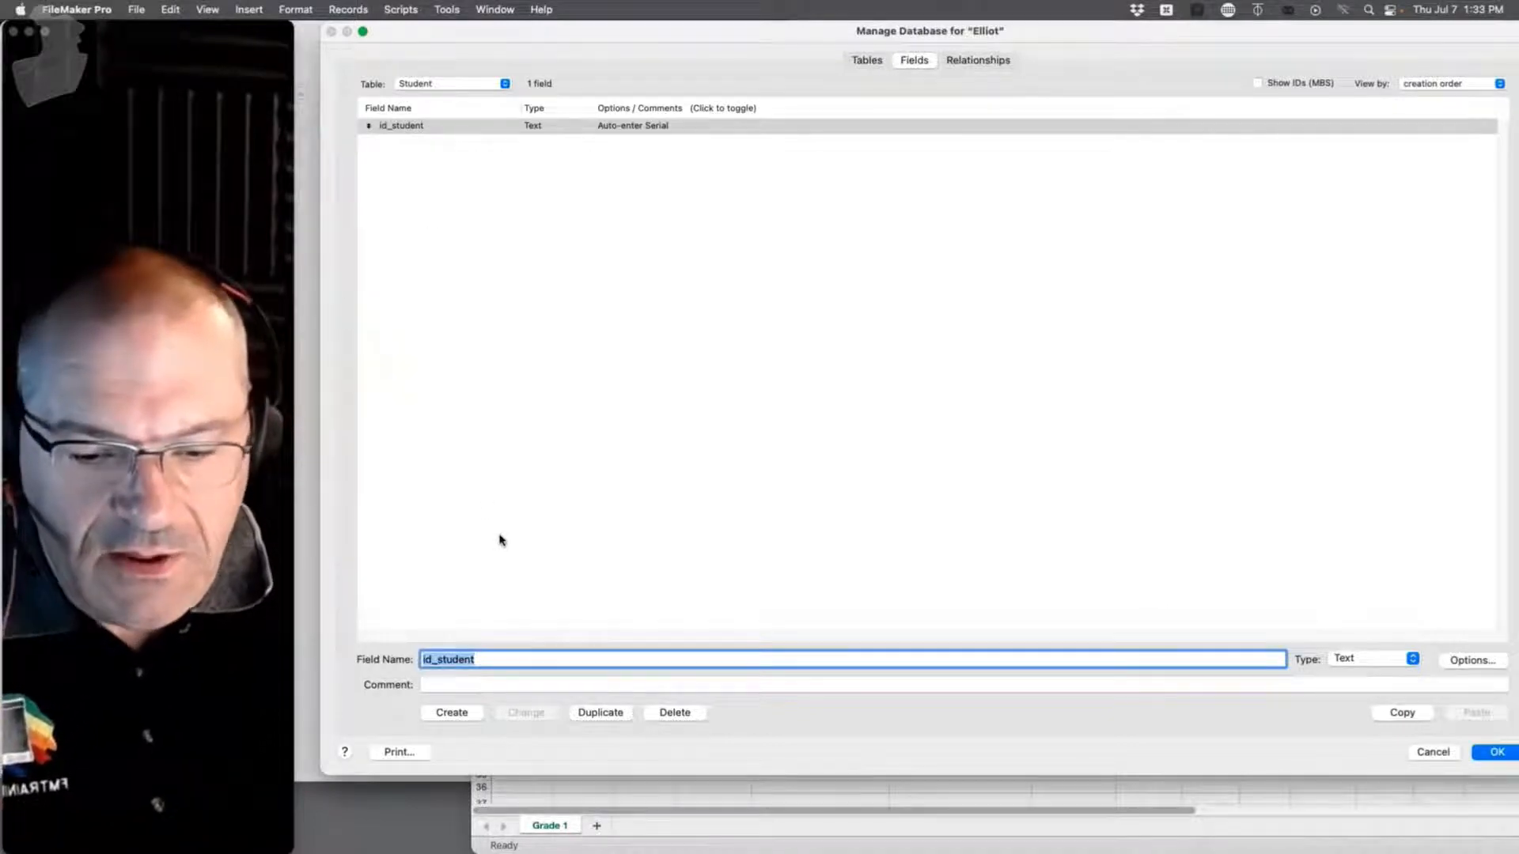
Step: Add Name First and Name Last text fields to the Student table
type("Name First")
key("Return")
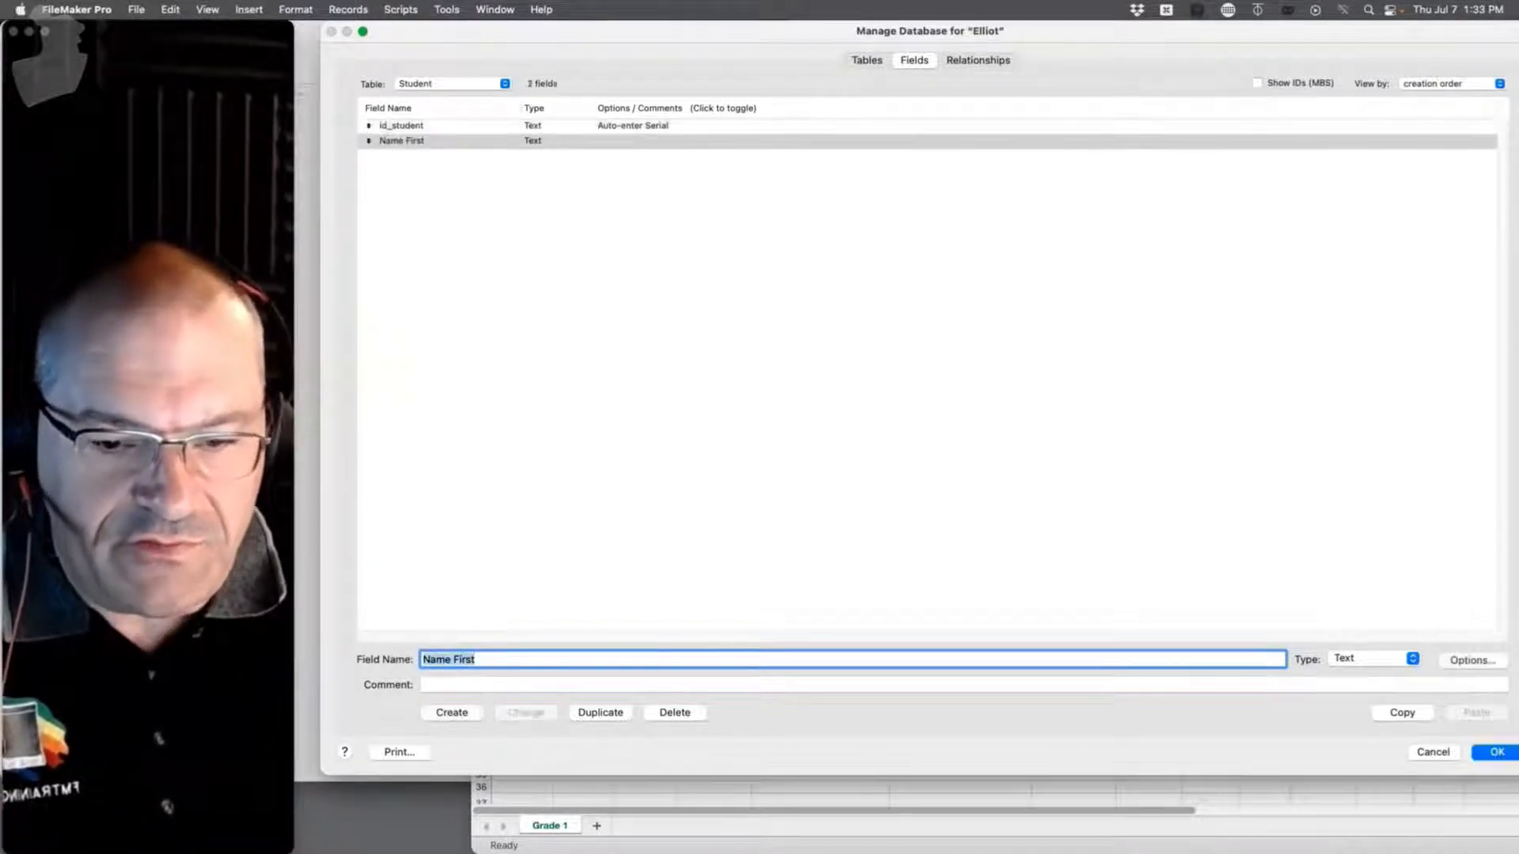
type("N")
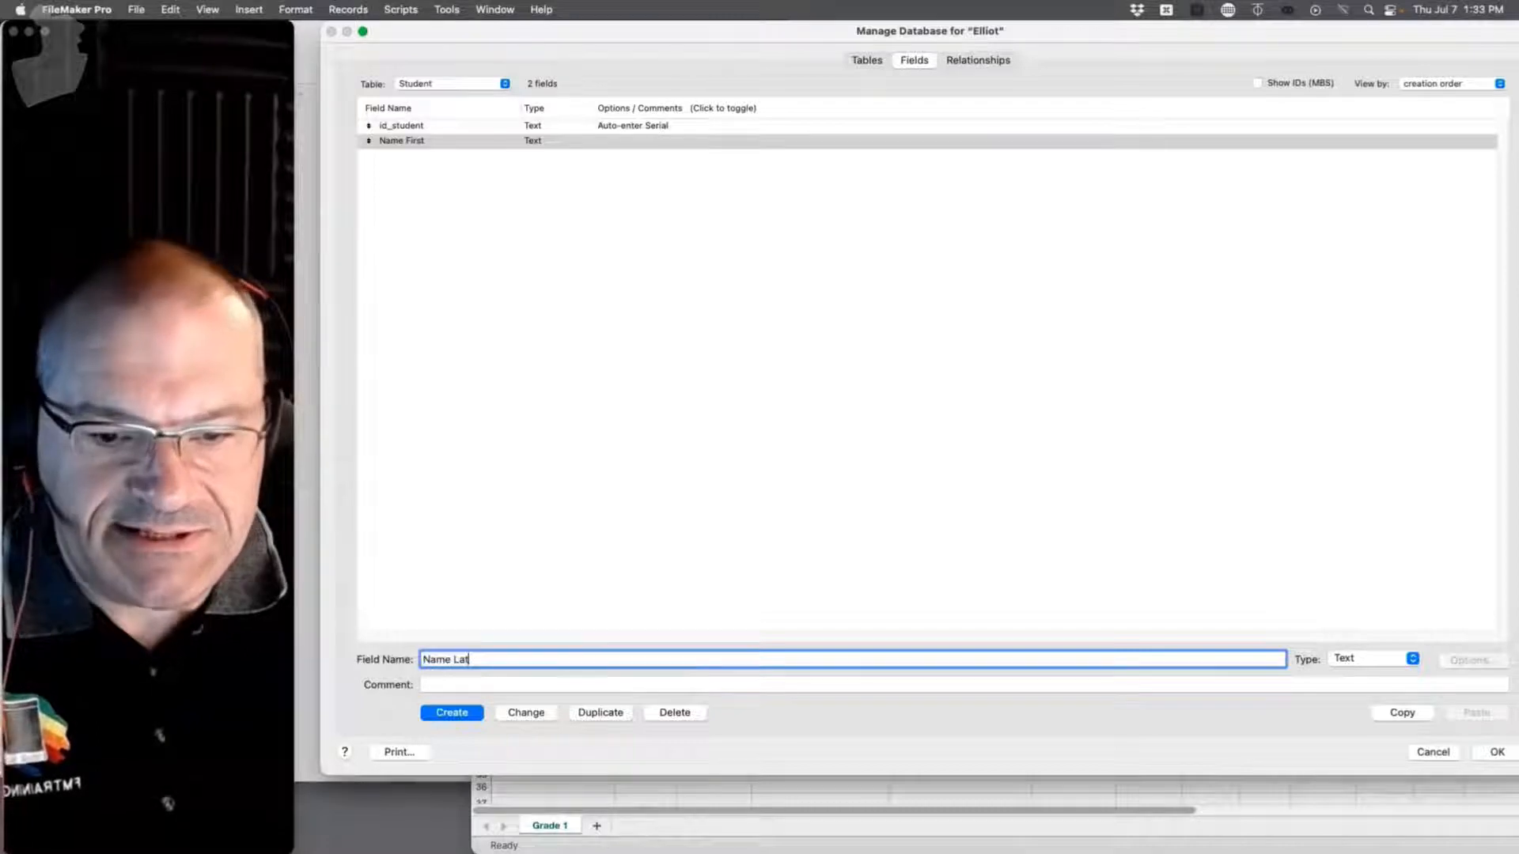
type("ame Last")
key("Return")
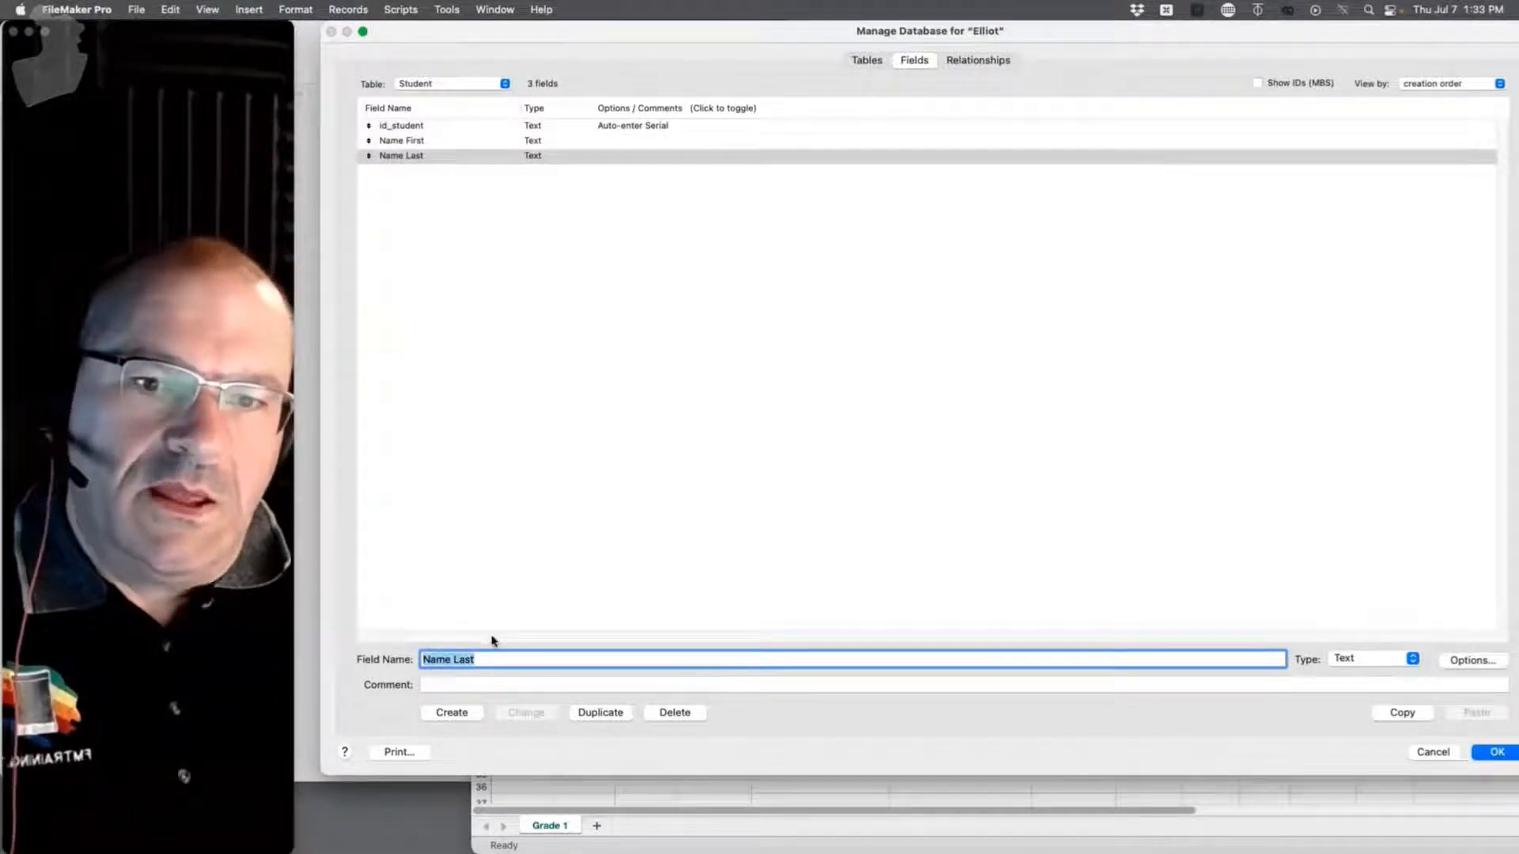
Step: Enter Grade Level as a field name, then switch to Guardian's fields, saving the pending change
type("G")
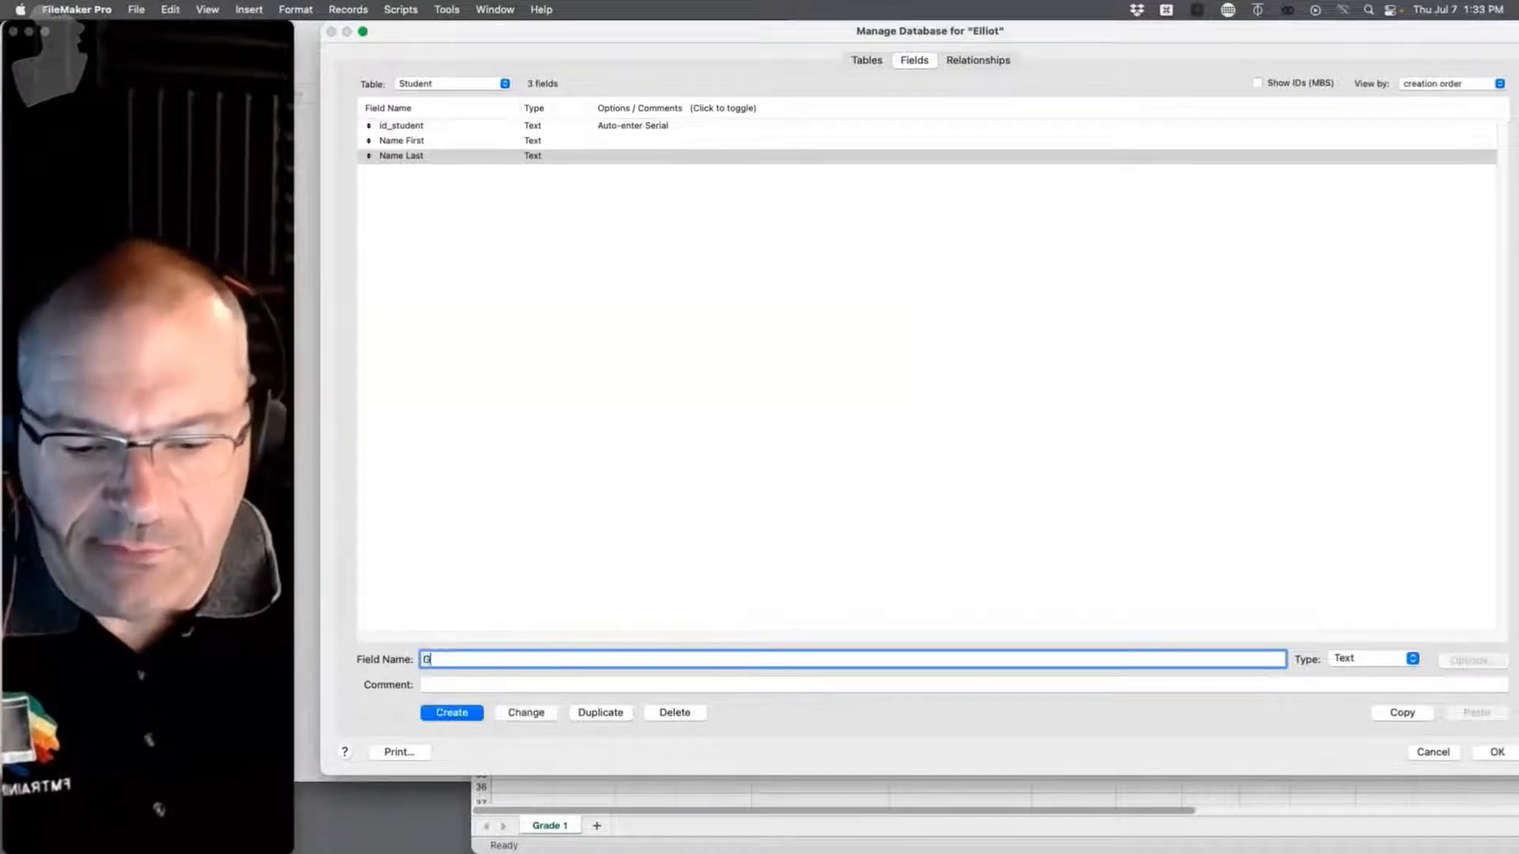
type("rade Level")
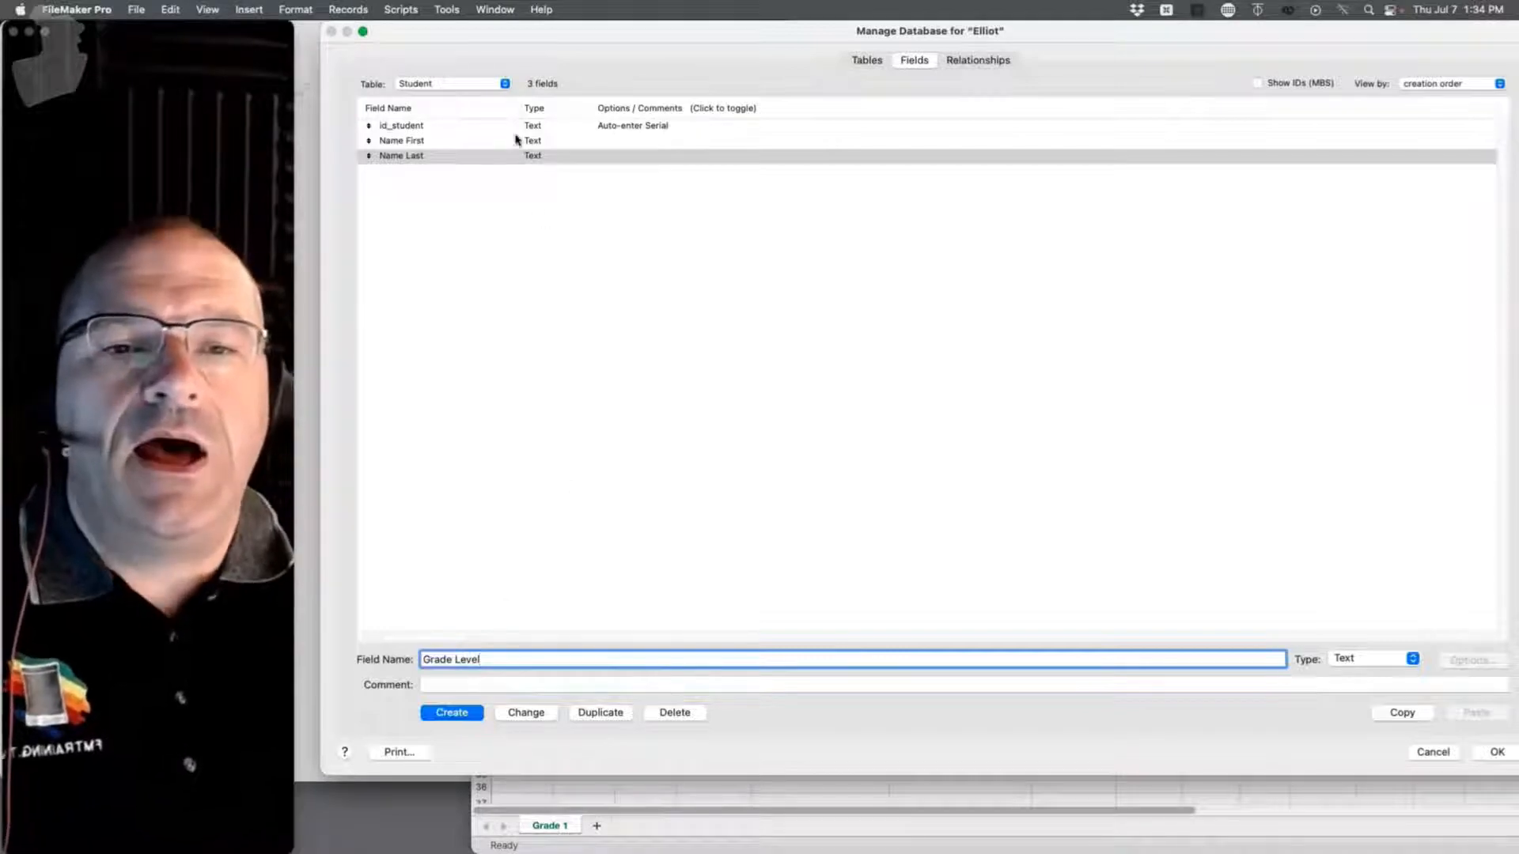
left_click(504, 83)
left_click(479, 101)
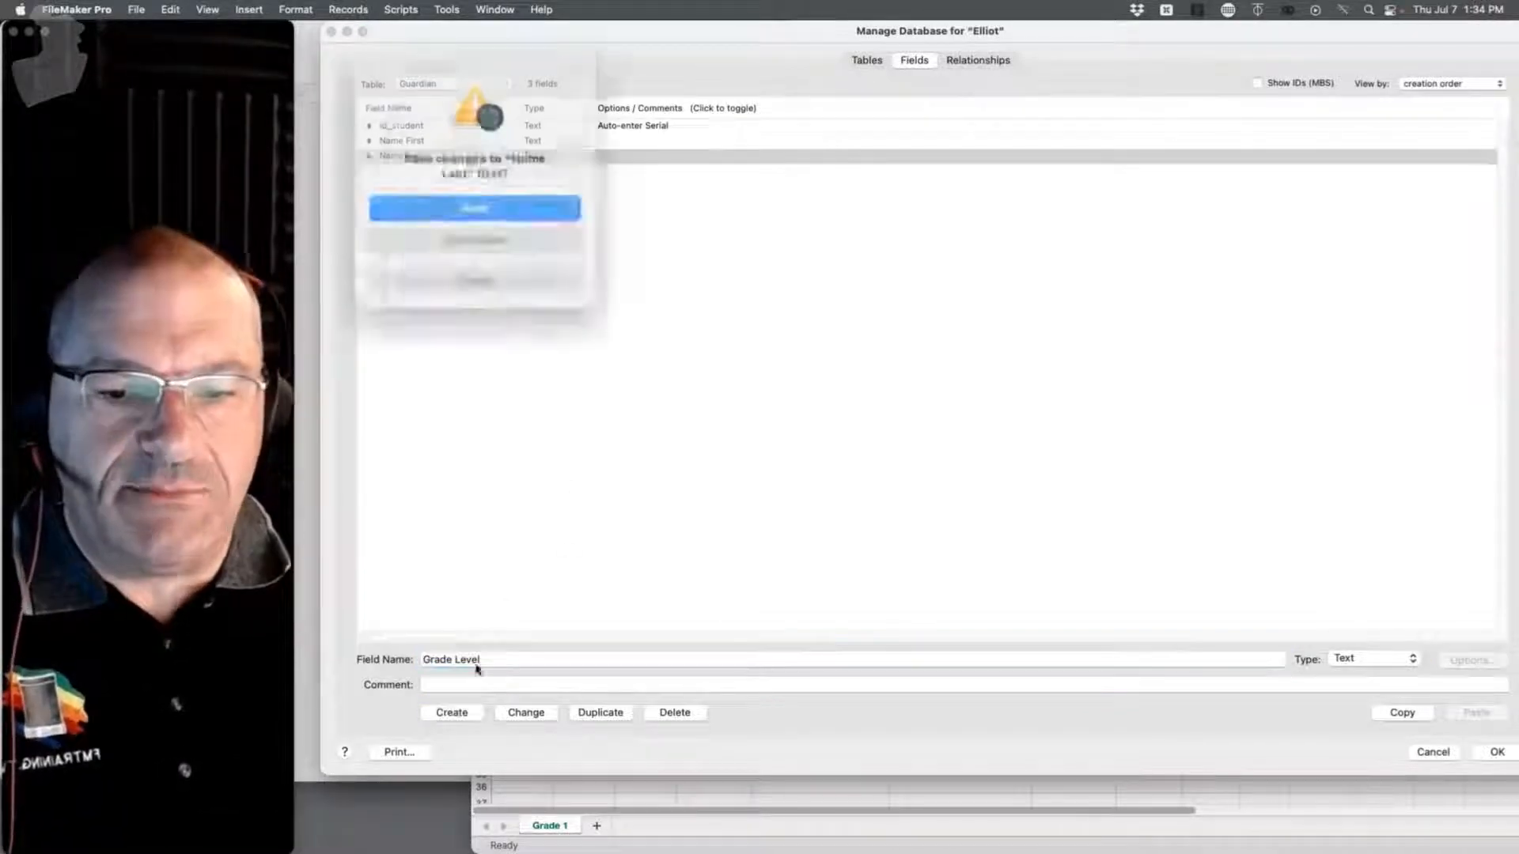
left_click(475, 204)
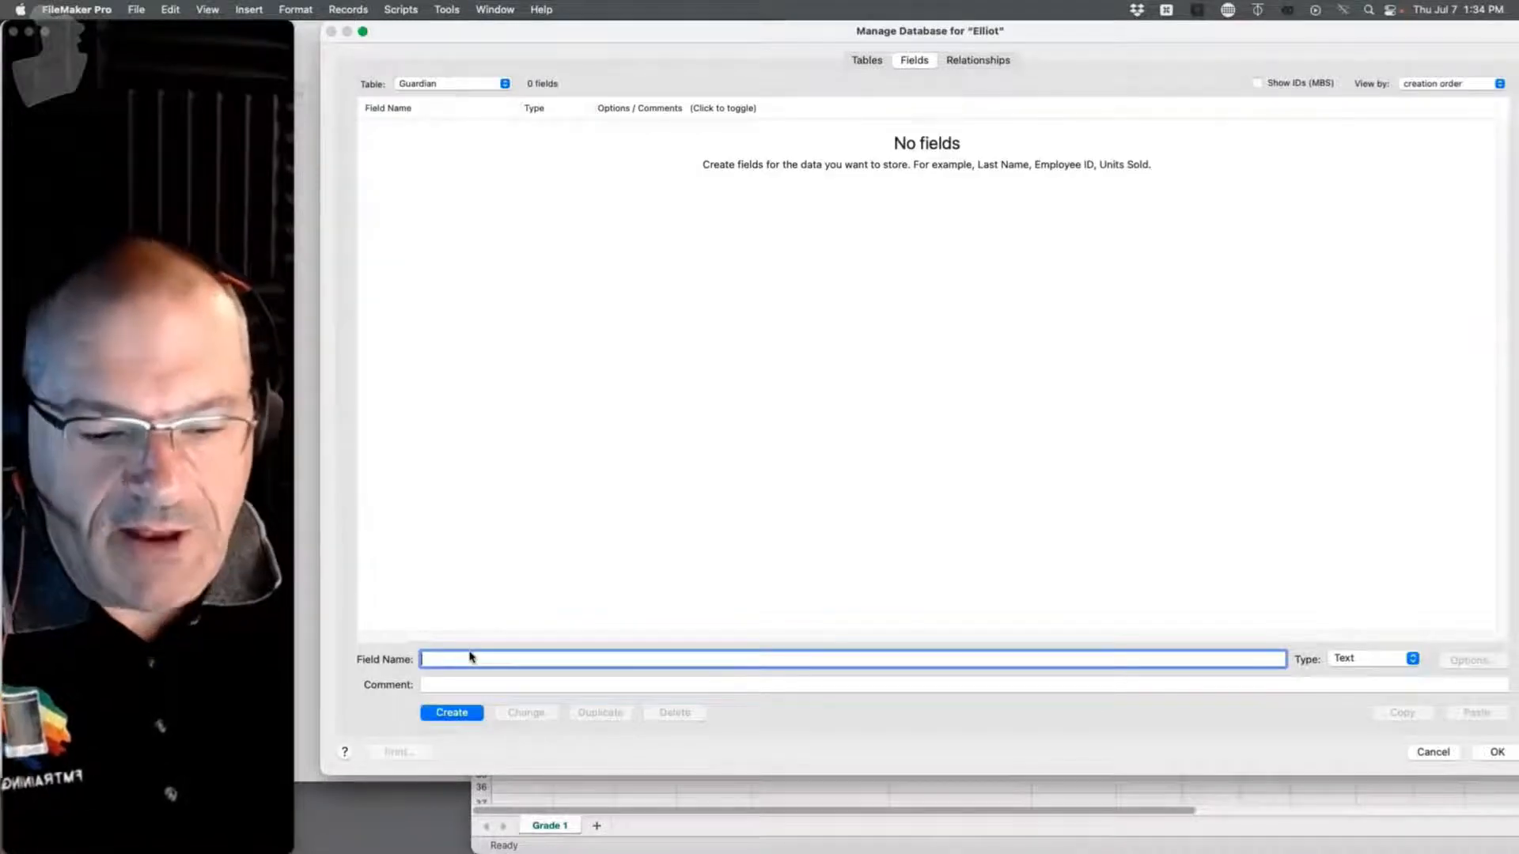
Step: Add id_guardian with an auto-entered serial starting at Guard1, plus an id_student_f field, to Guardian
type("if_guardian")
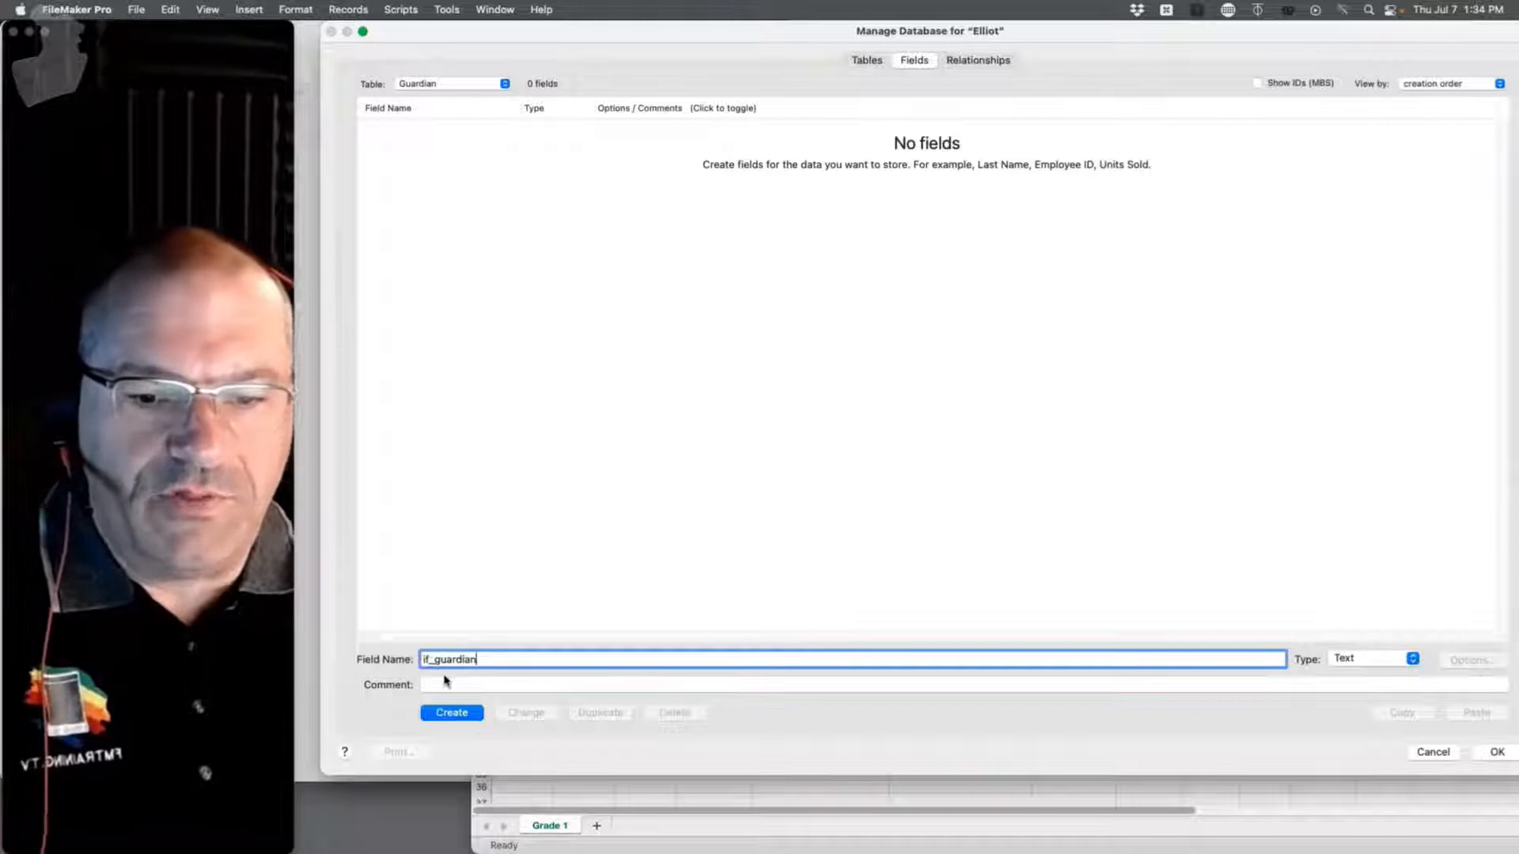
left_click_drag(426, 659, 429, 659)
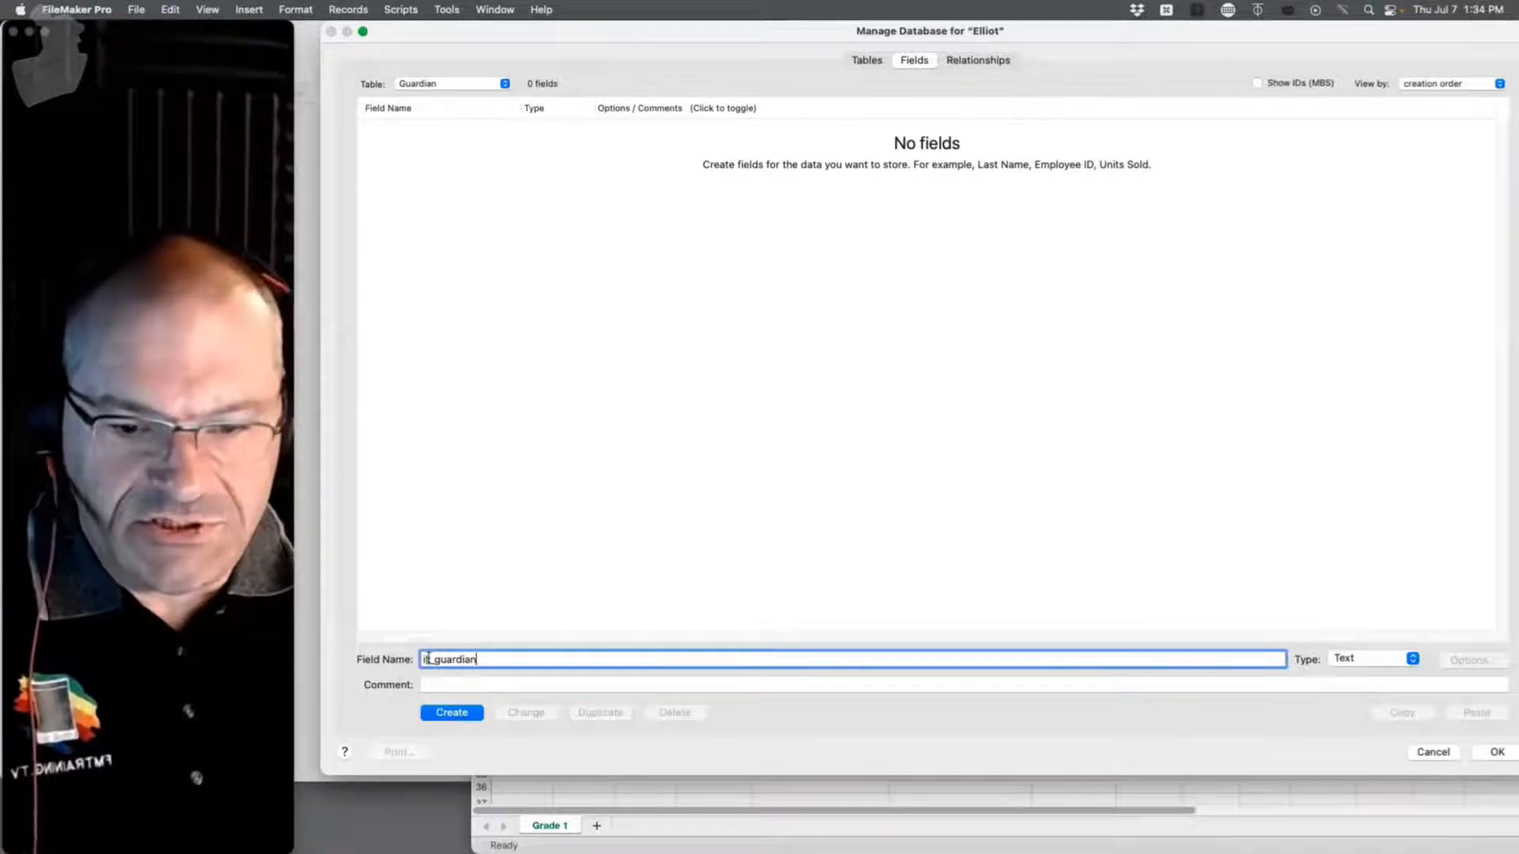
type("d")
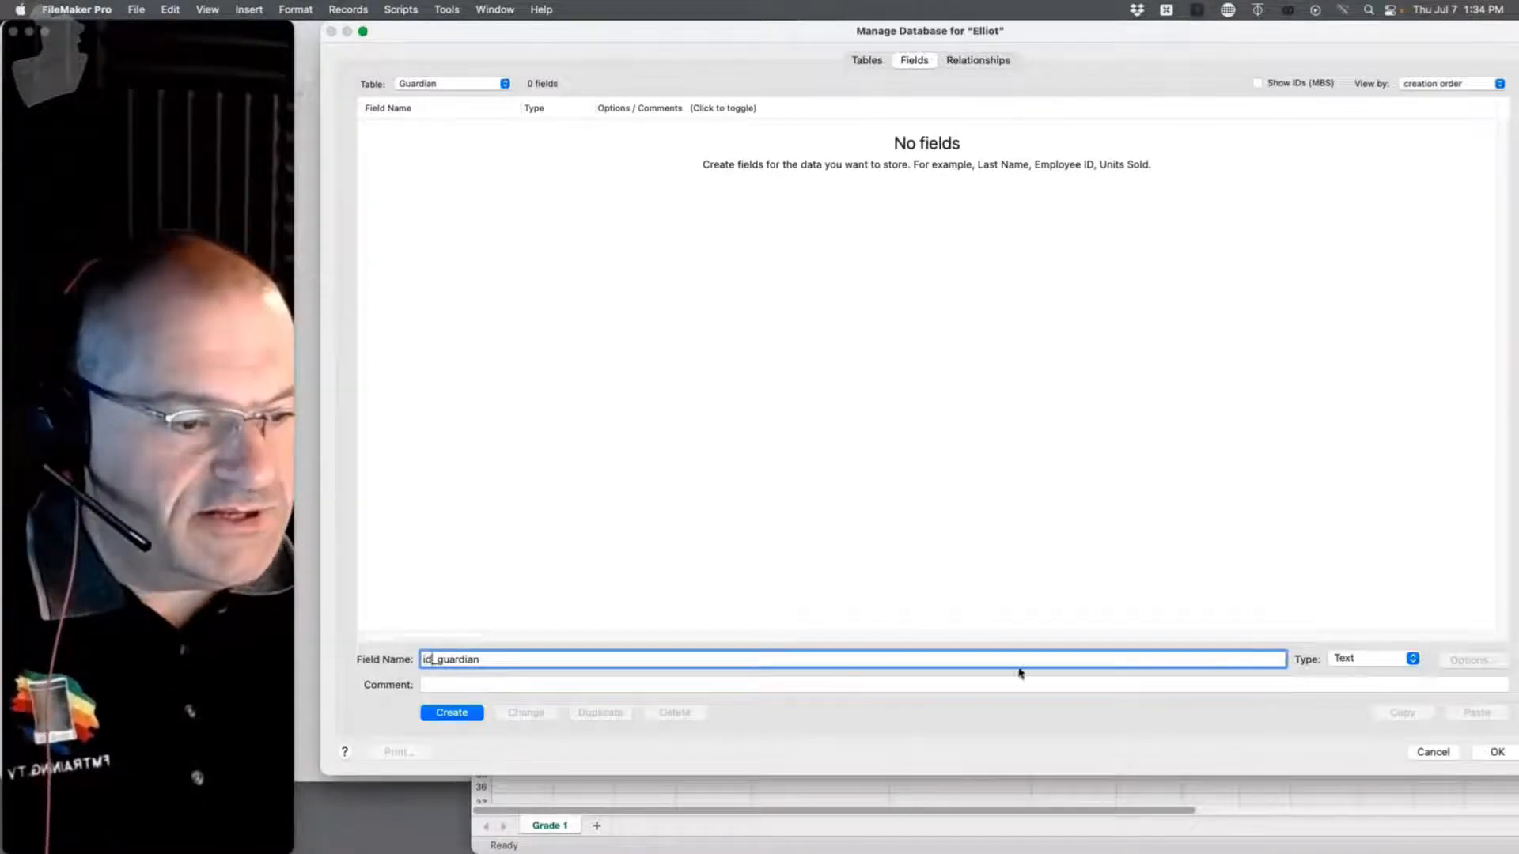
left_click(458, 714)
left_click(1473, 661)
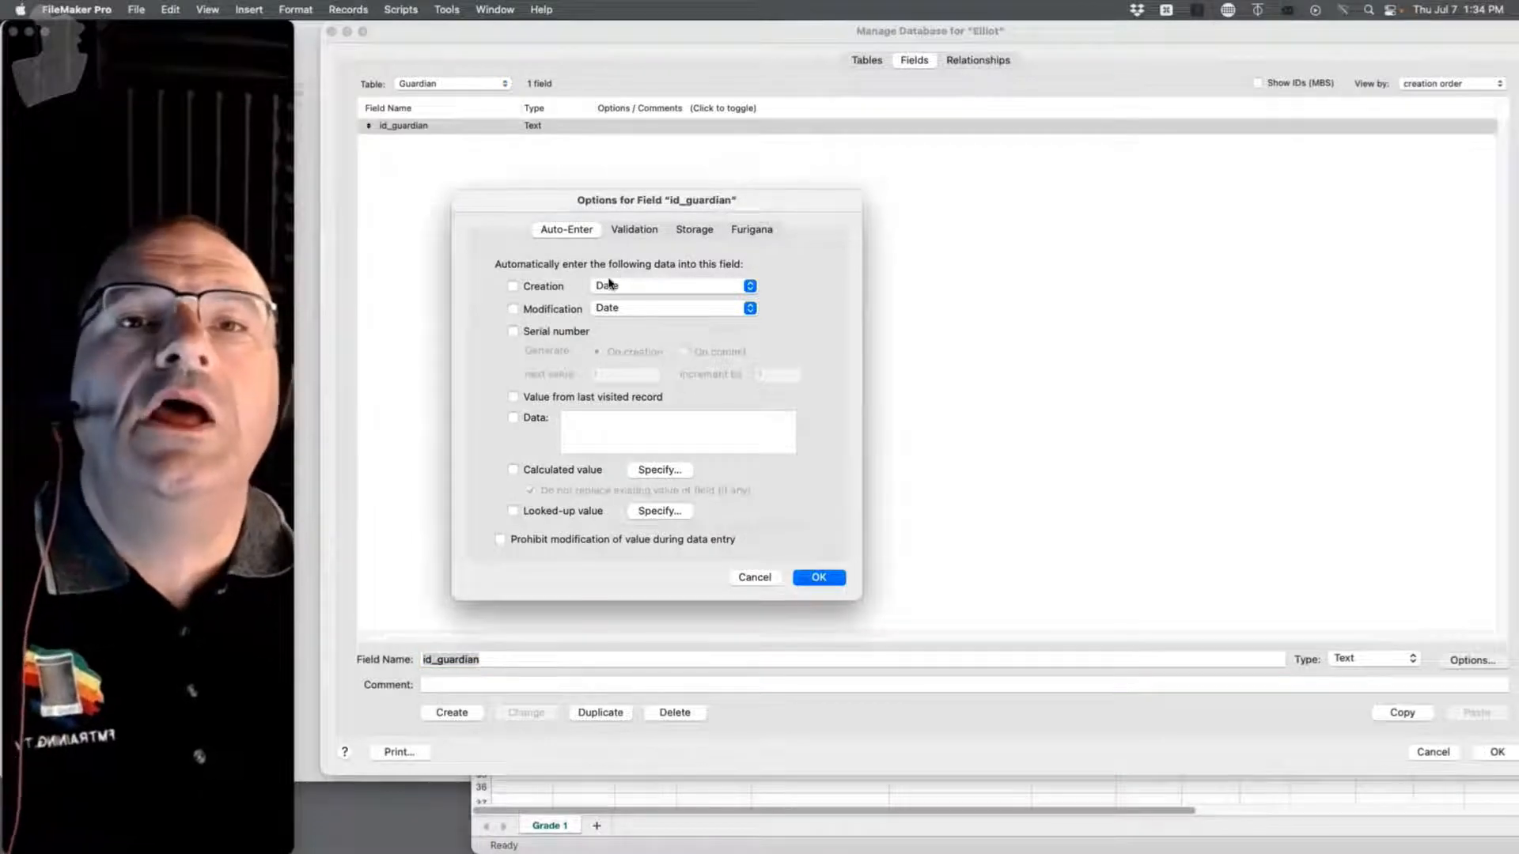
left_click(556, 332)
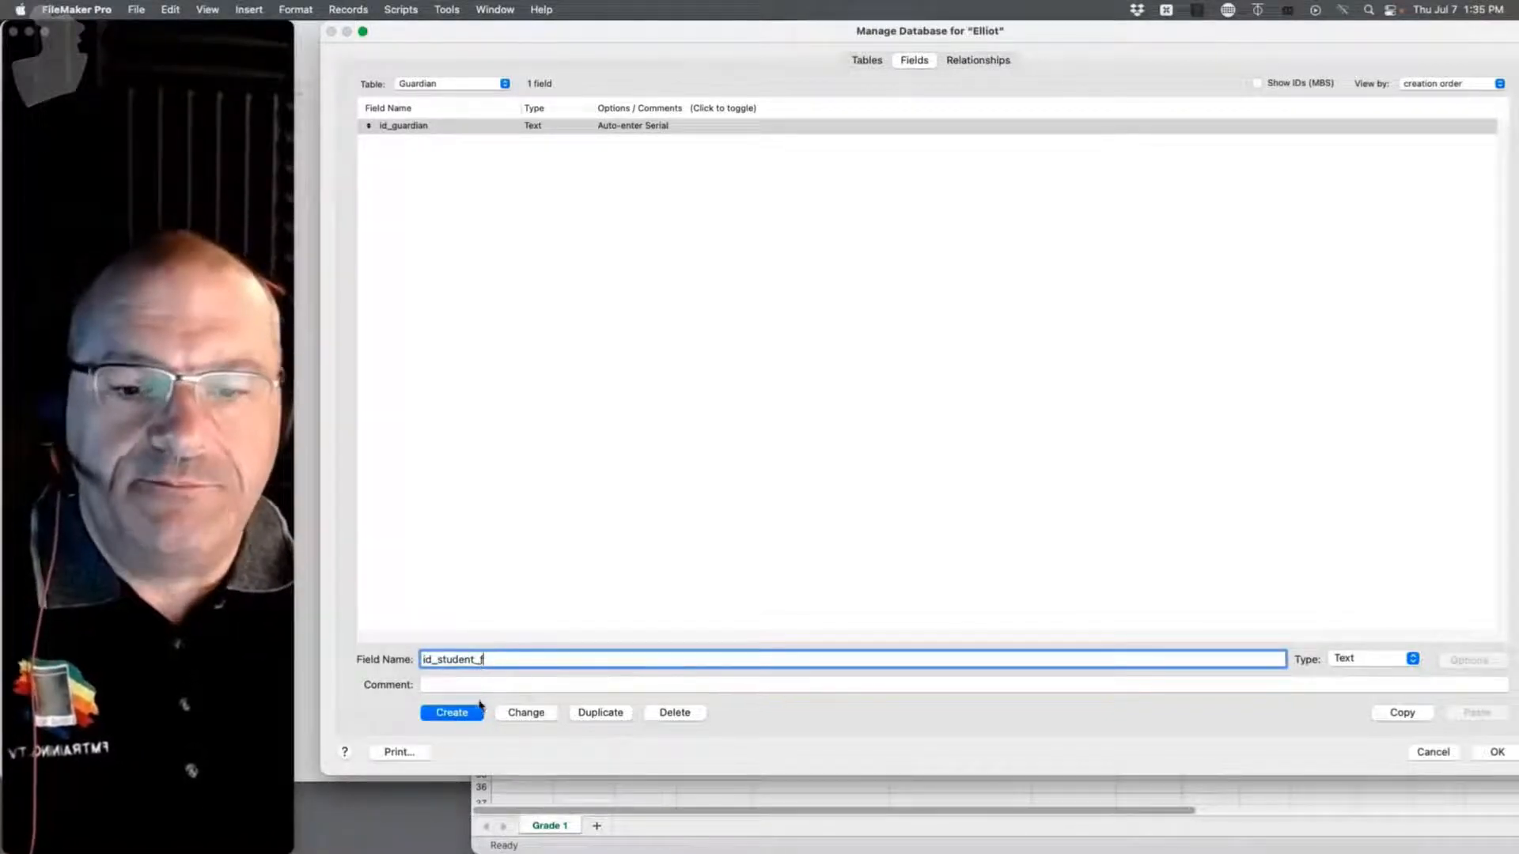
left_click(458, 716)
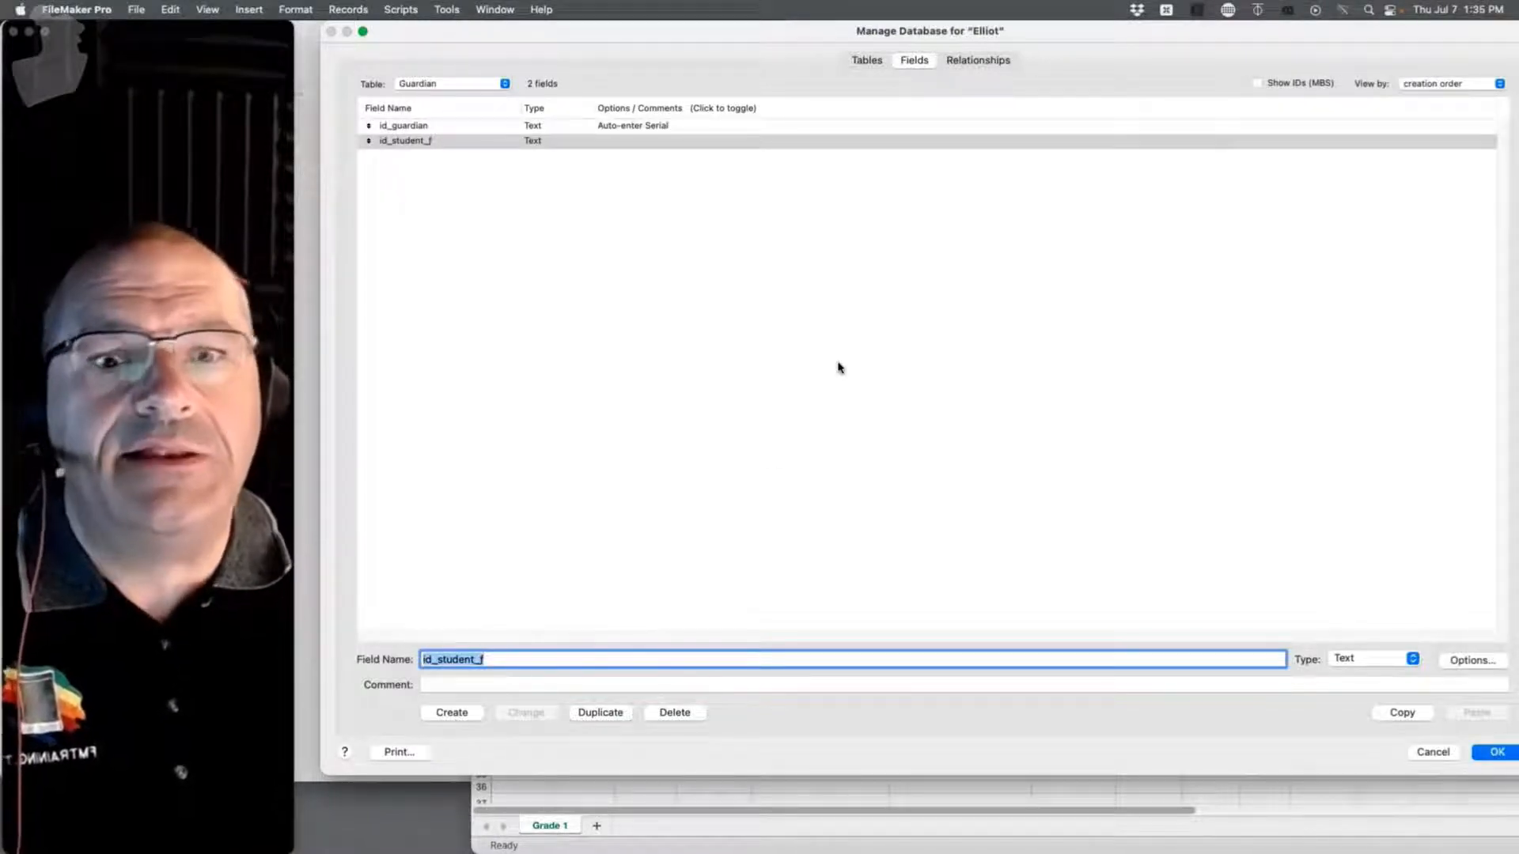
Step: Close the database manager and delete the empty Elliot layout in Layout mode
left_click(1497, 752)
left_click_drag(696, 37, 1054, 24)
left_click(433, 93)
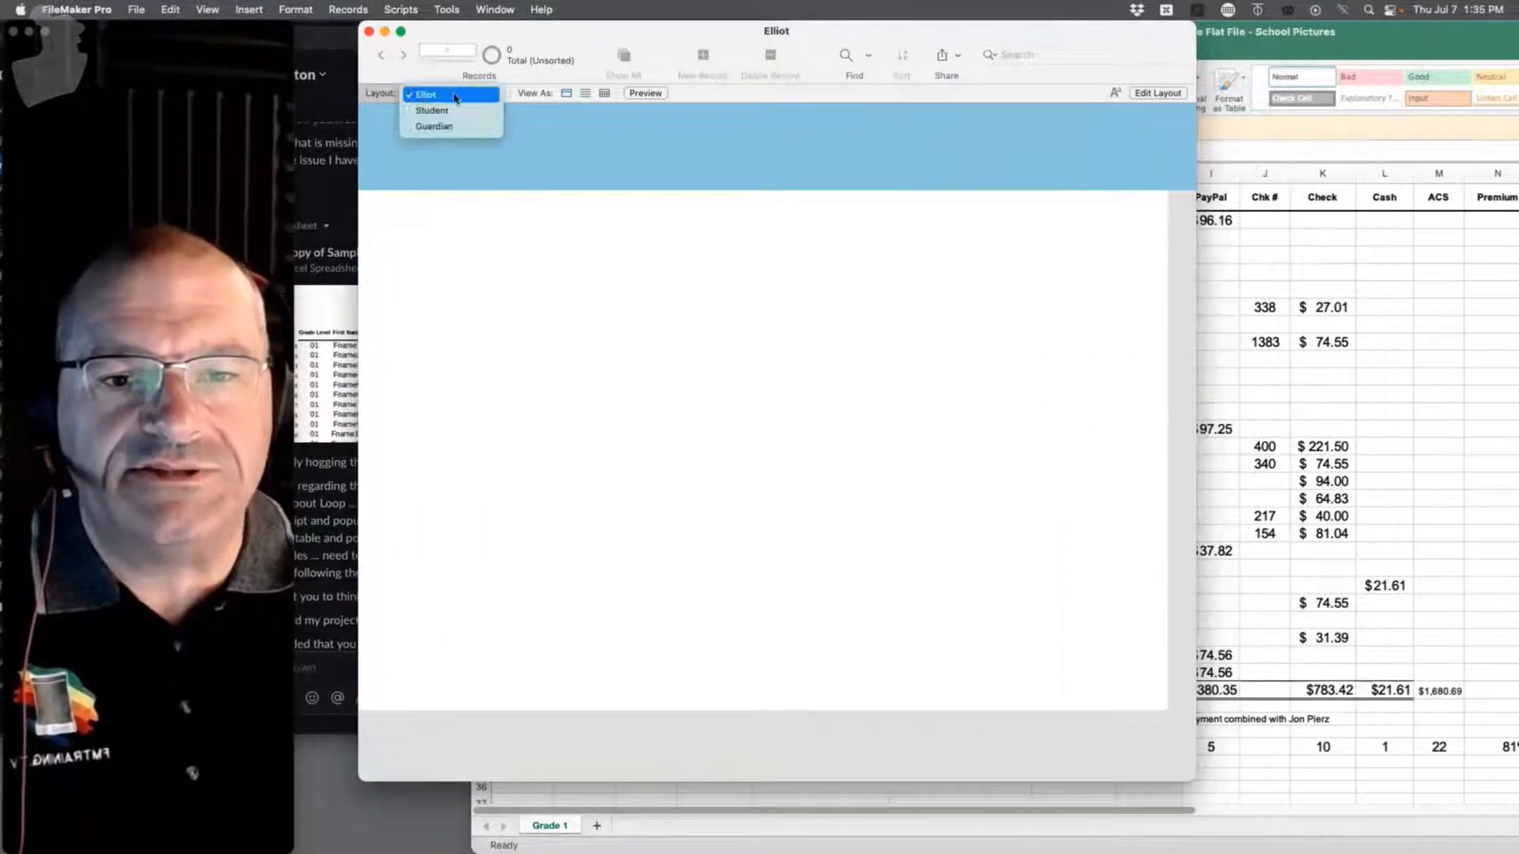
left_click(583, 174)
key("super+l")
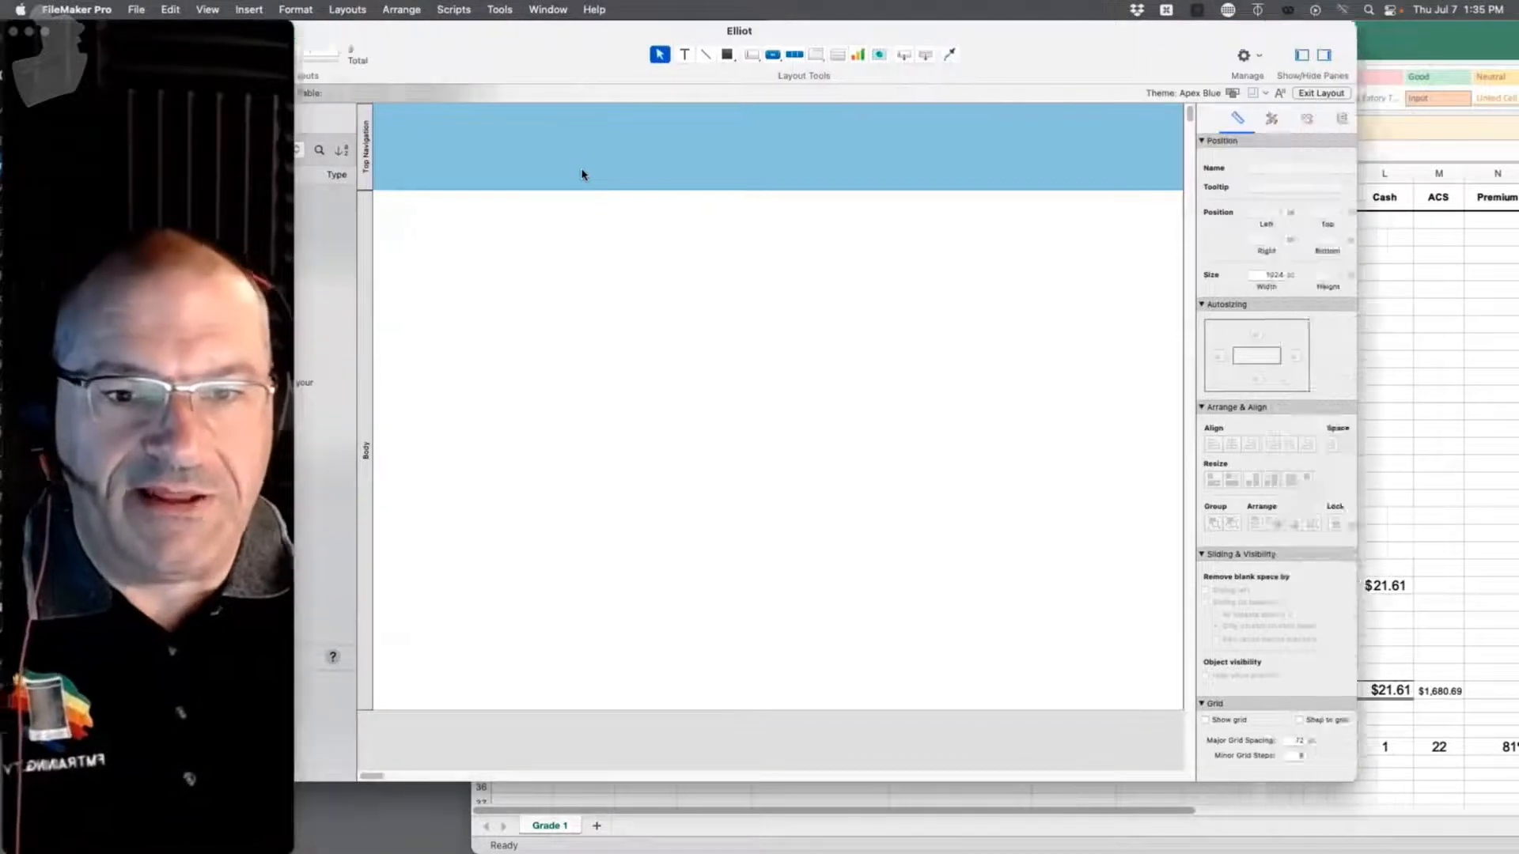
key("super+e")
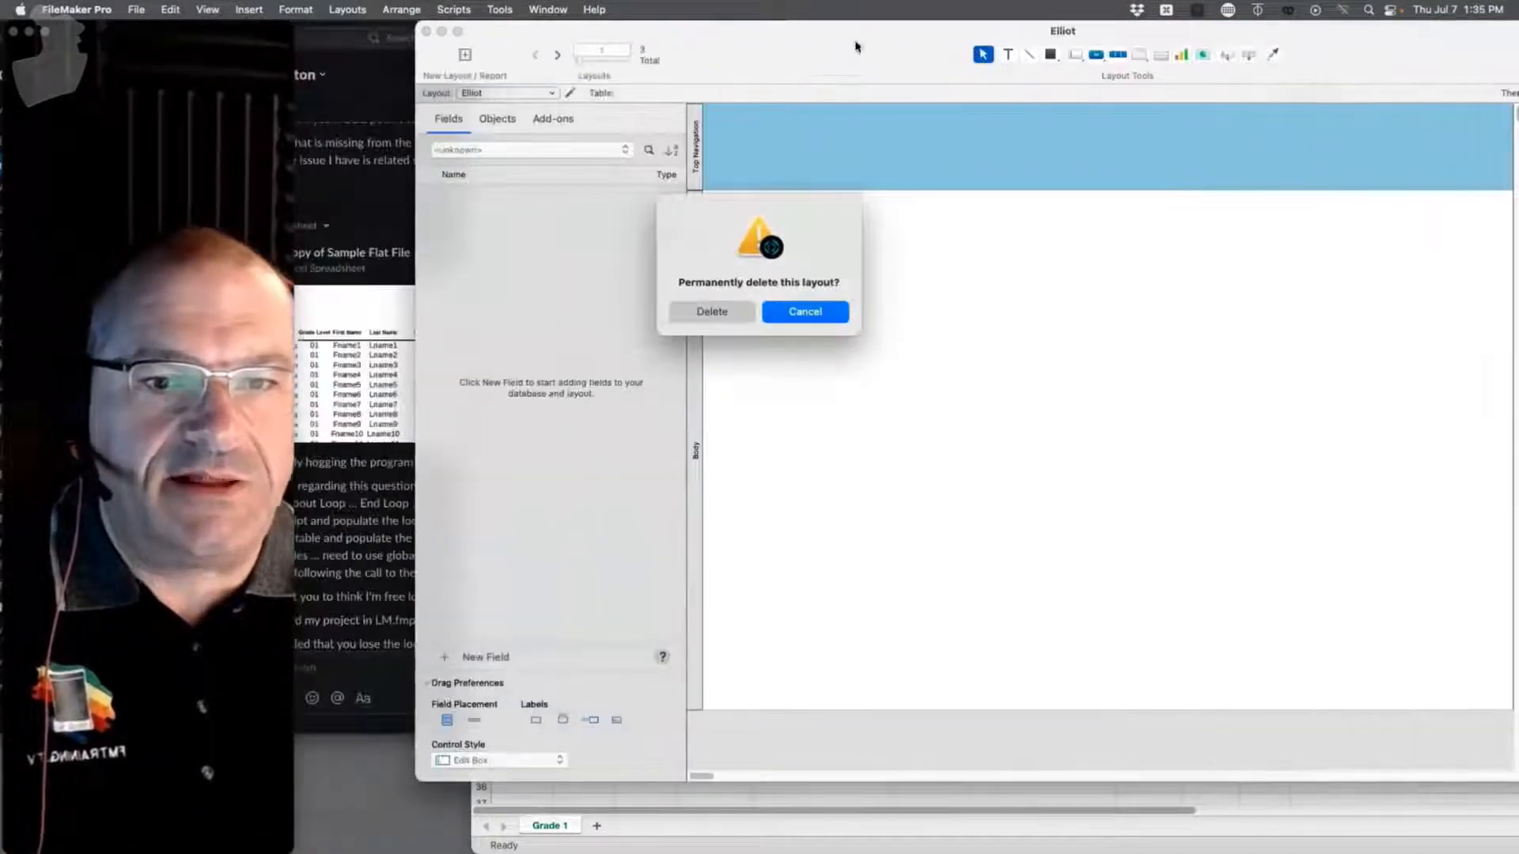
left_click(729, 315)
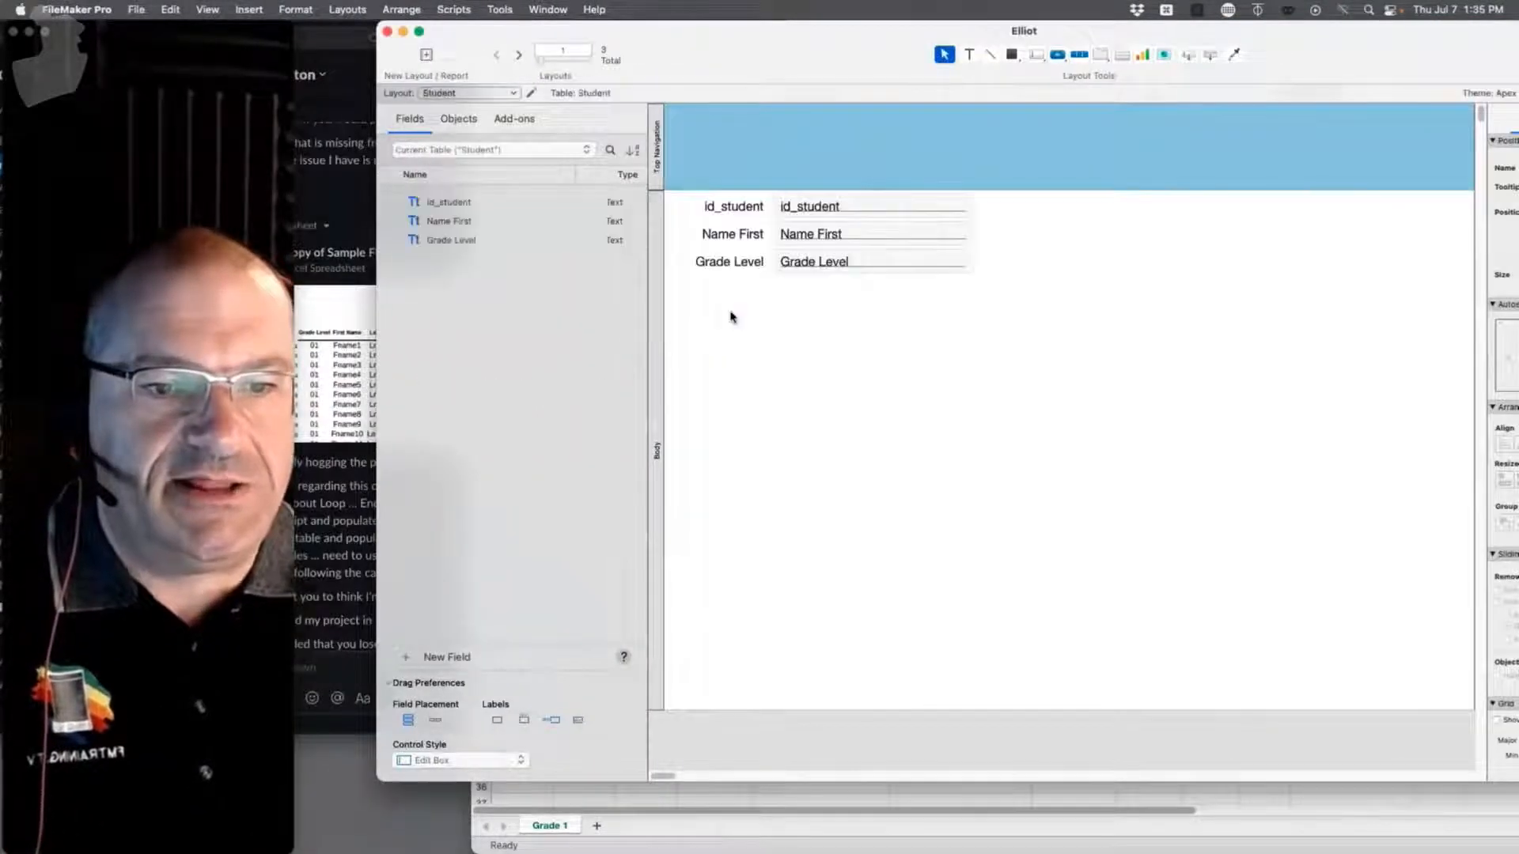
Step: Check that only Student and Guardian layouts remain, fit the window, and reopen Manage Database
left_click(474, 93)
left_click(883, 366)
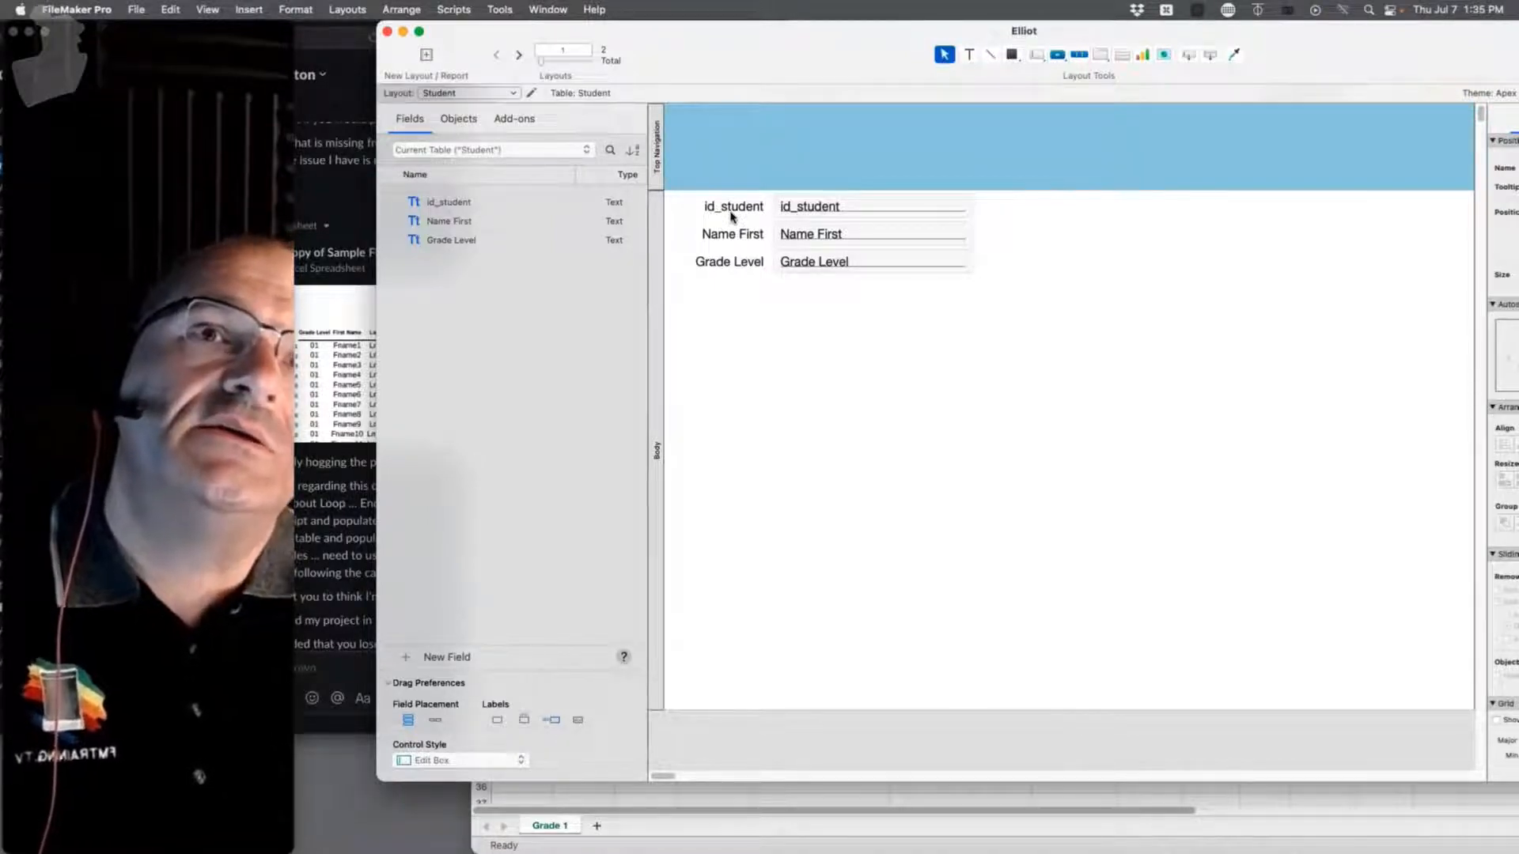
double_click(804, 38)
key("super+shift+d")
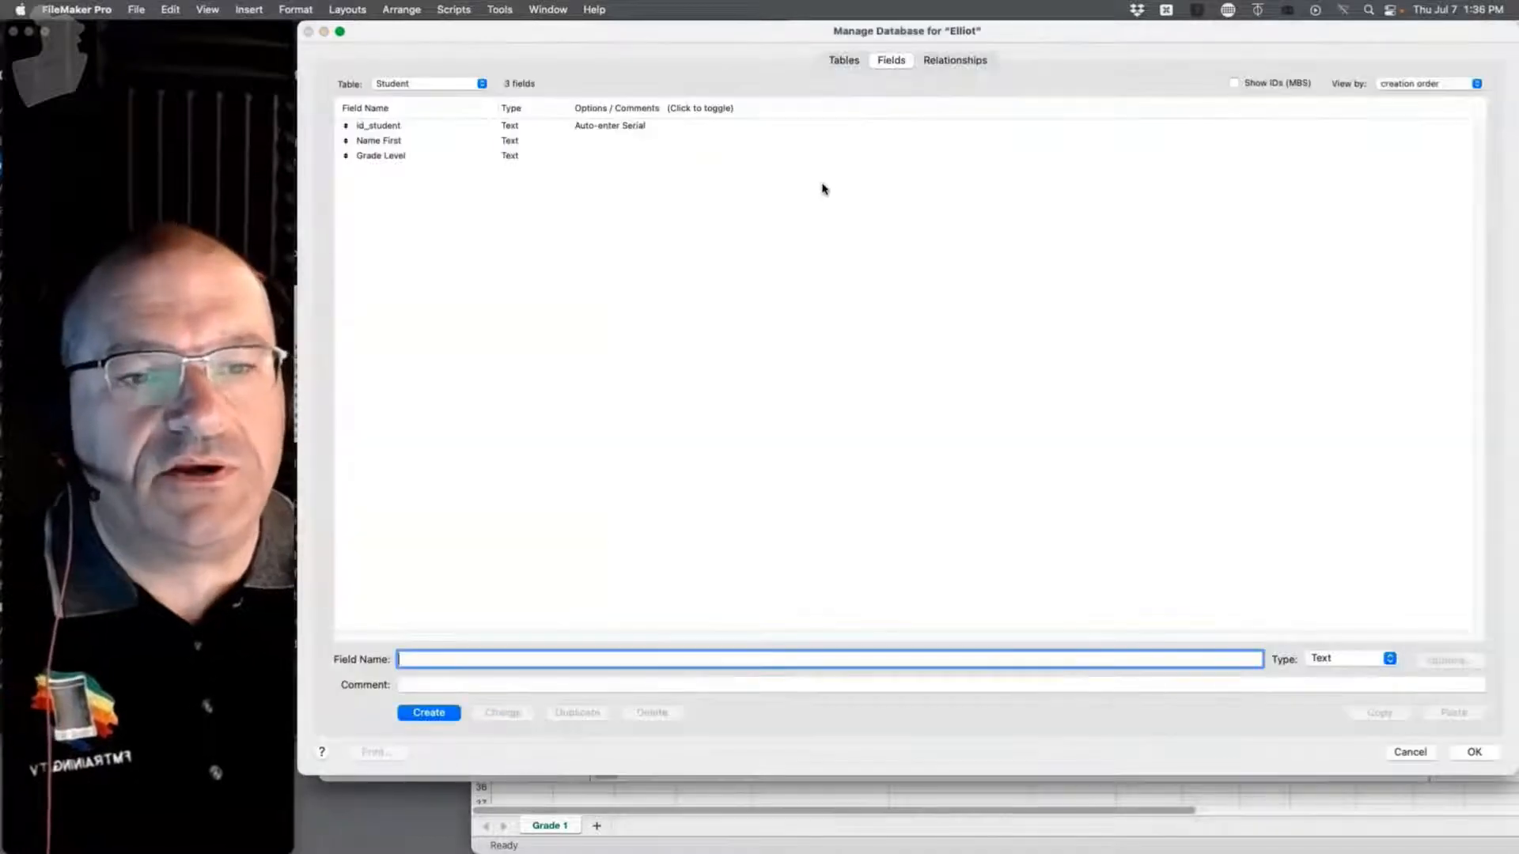
Step: Link Student::id_student to Guardian::id_student_f in the relationships graph and save
left_click(955, 60)
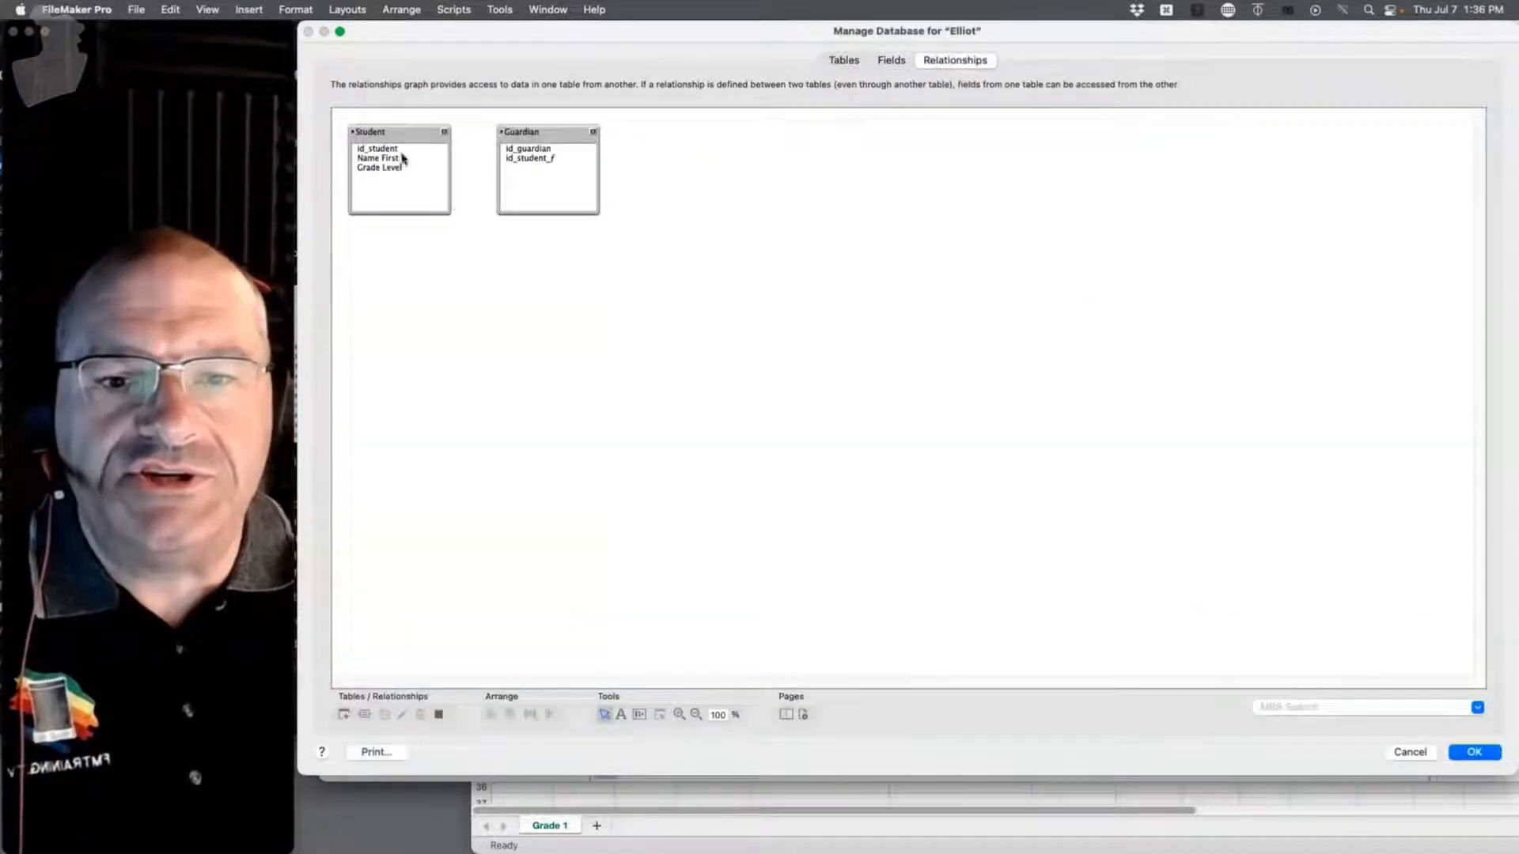
left_click_drag(389, 153, 530, 158)
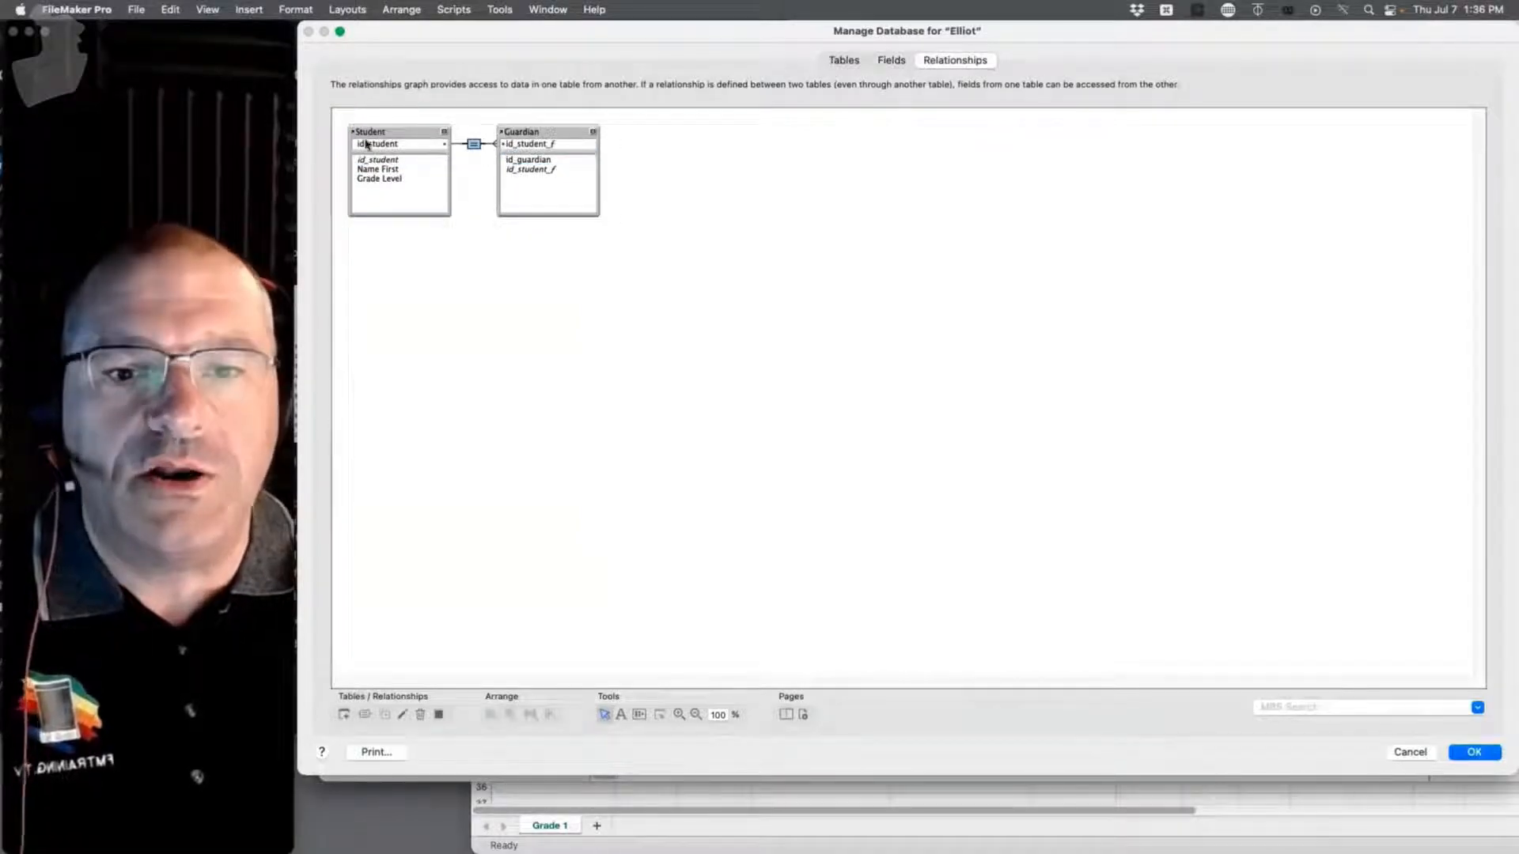
left_click(1487, 757)
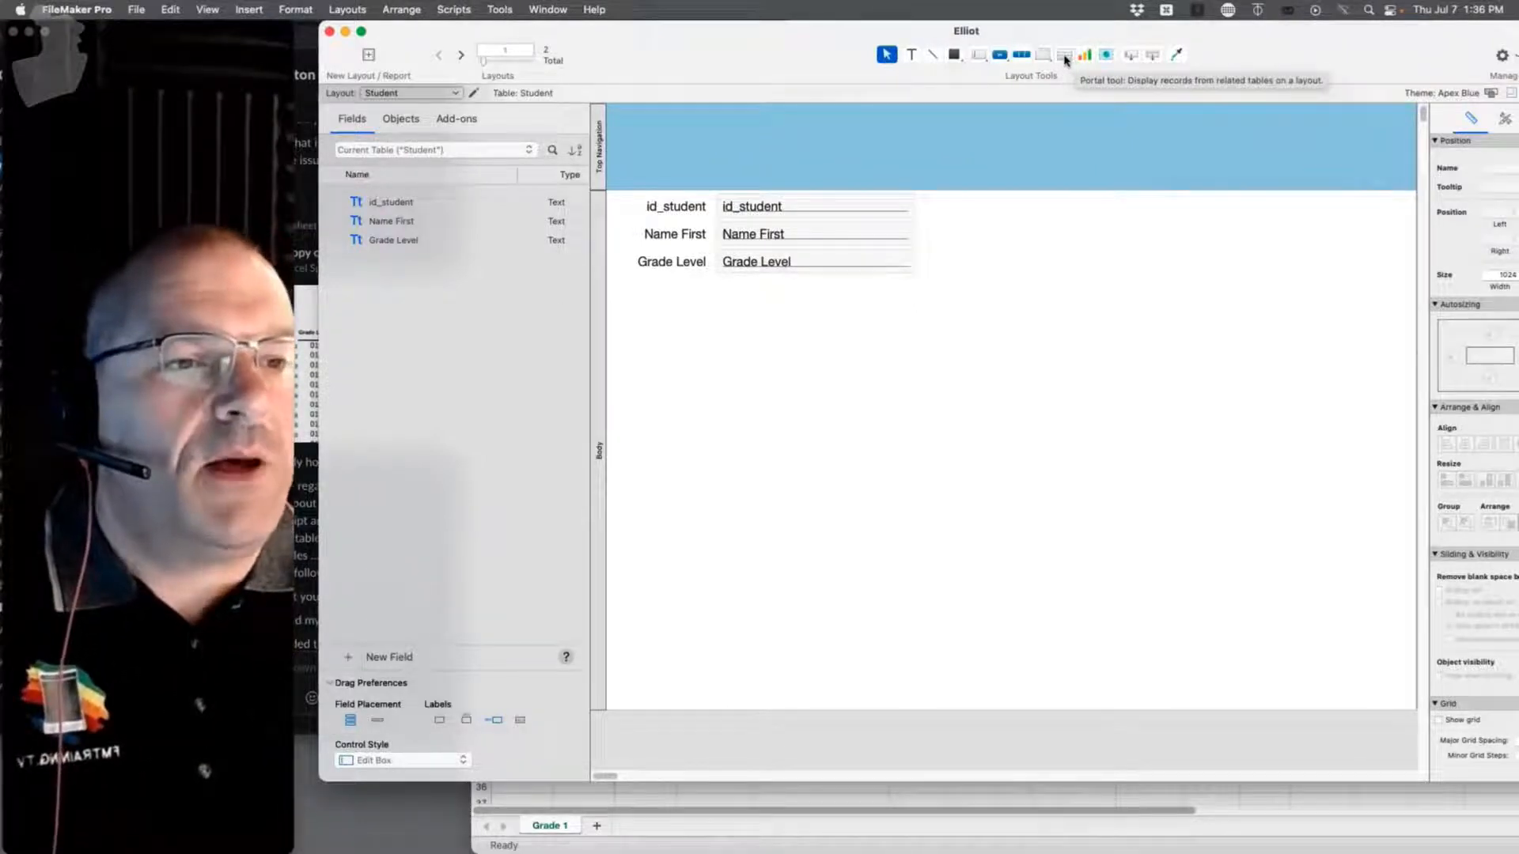
Step: Draw a portal below the Student fields that shows Guardian records
left_click(1065, 56)
left_click_drag(671, 313, 982, 549)
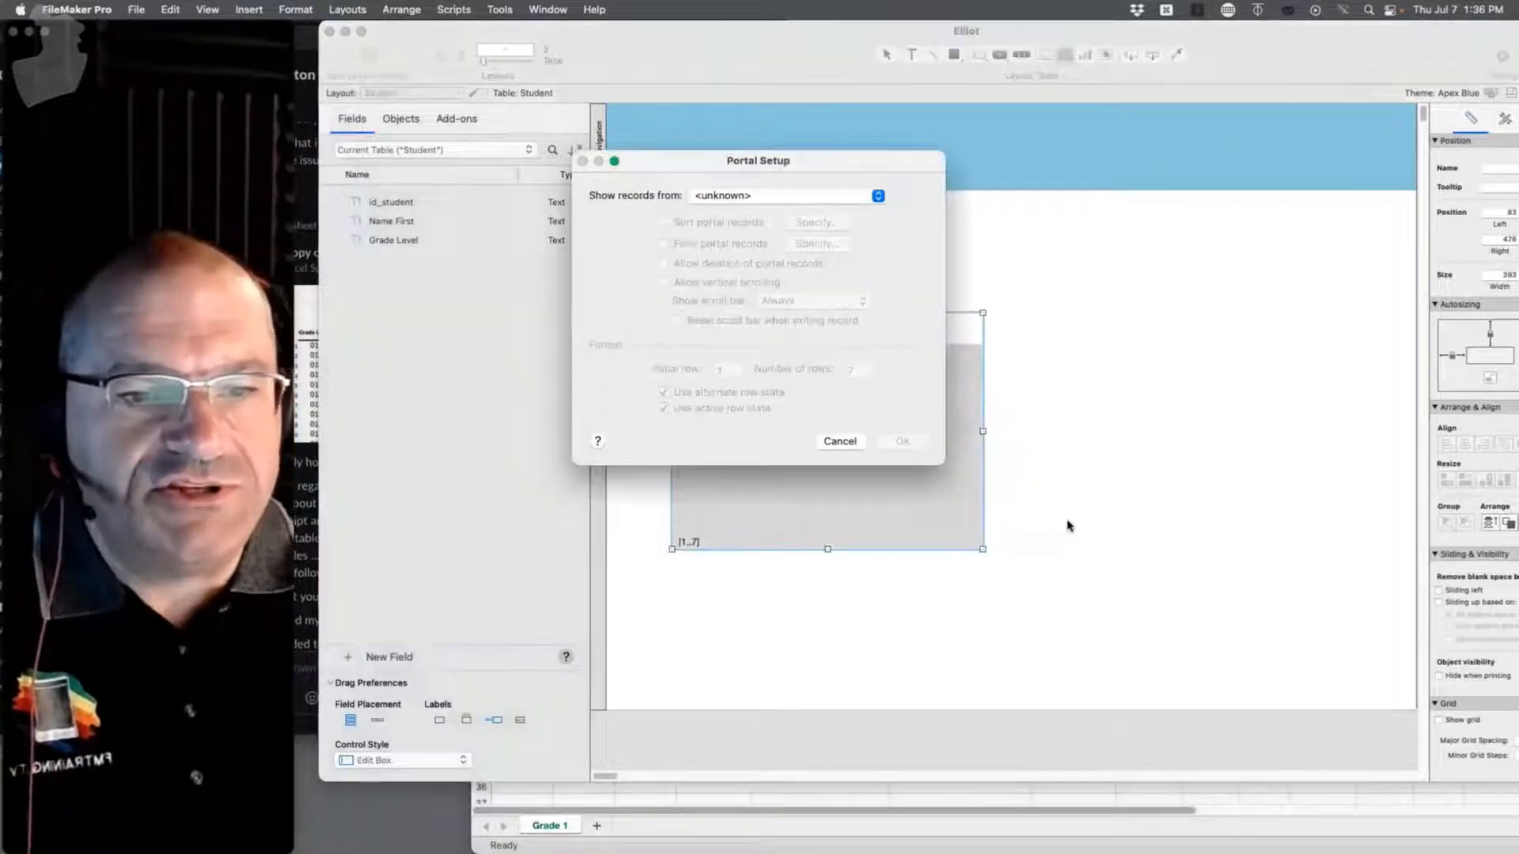
left_click(744, 198)
left_click(743, 241)
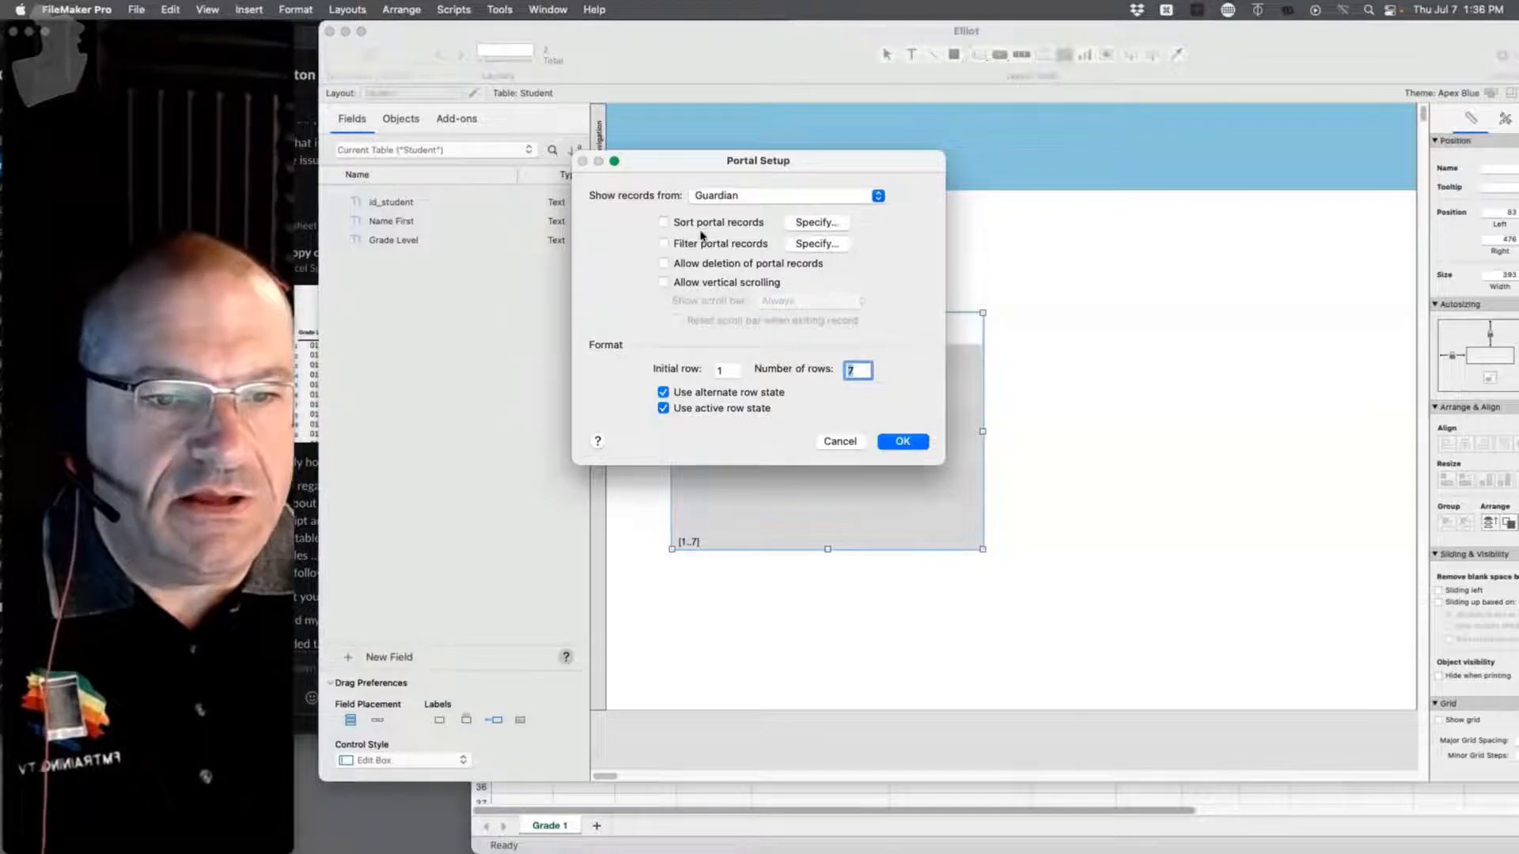
left_click(902, 442)
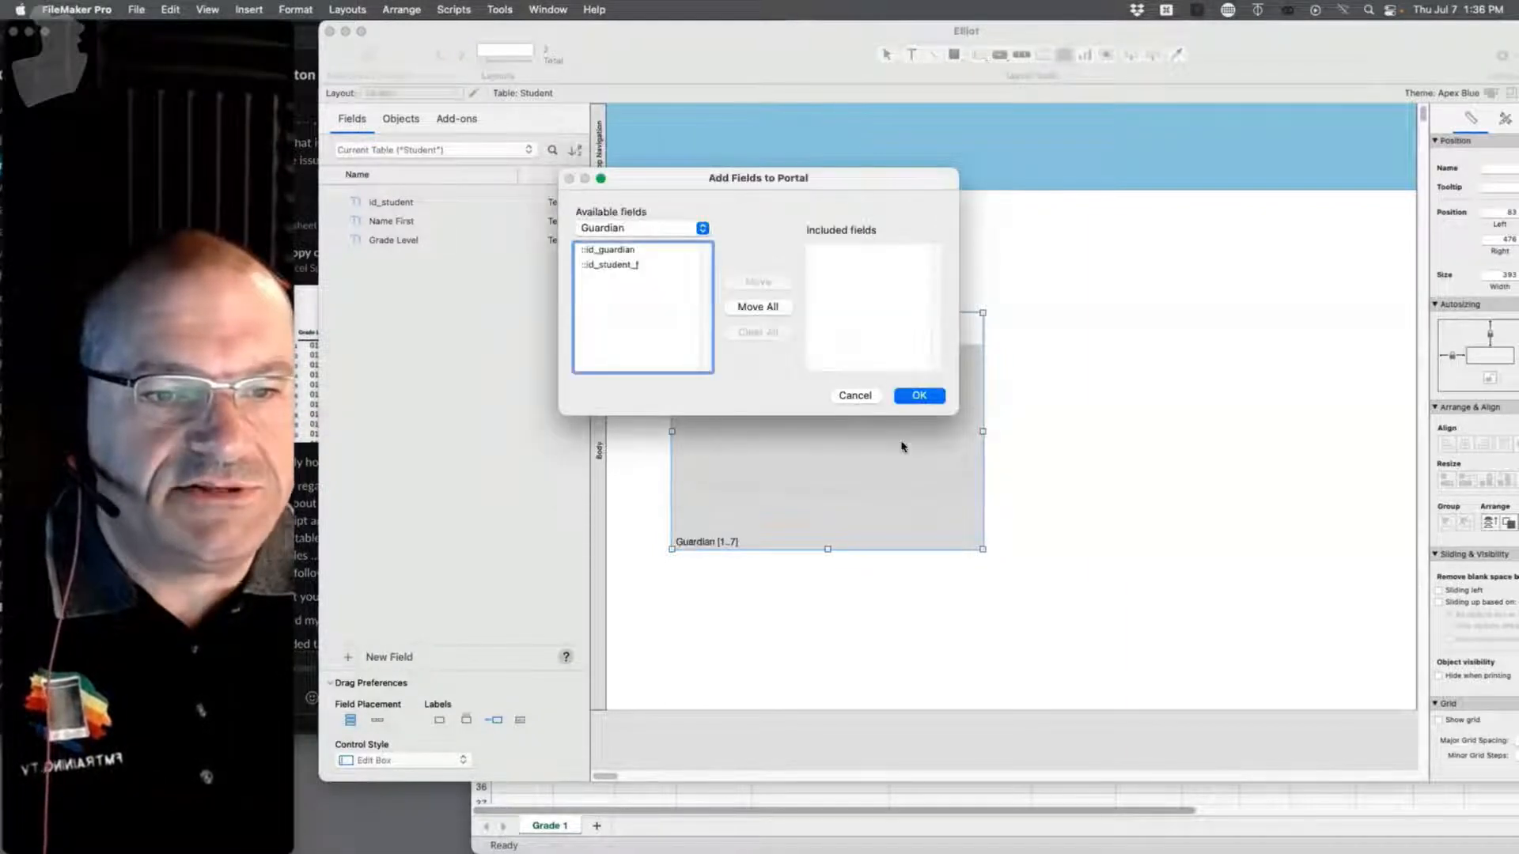
Step: Go to Manage Database from the portal field list and open the Guardian table occurrence
left_click(622, 236)
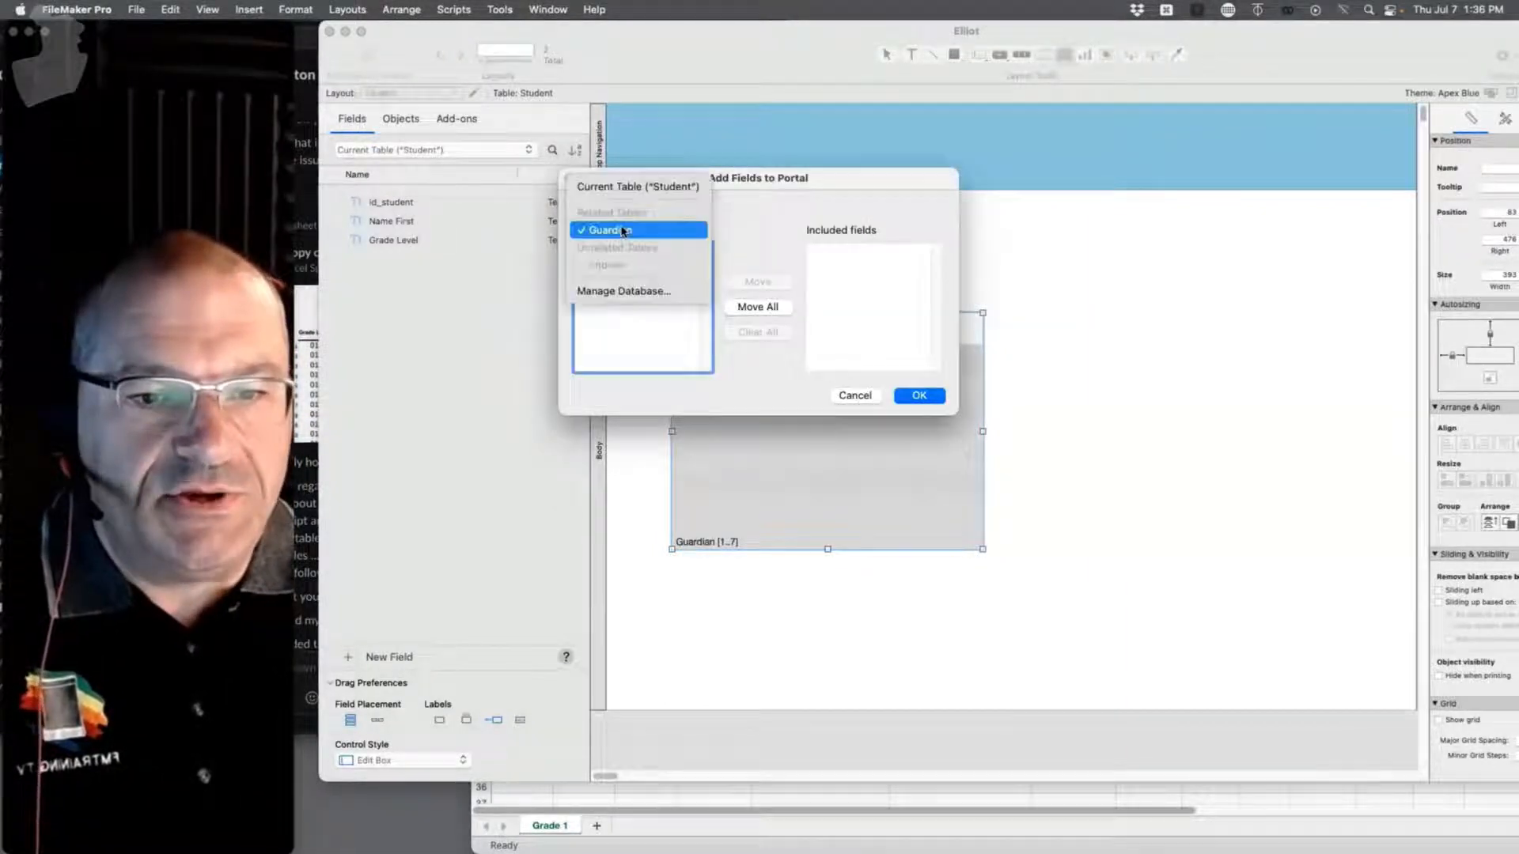
left_click(629, 297)
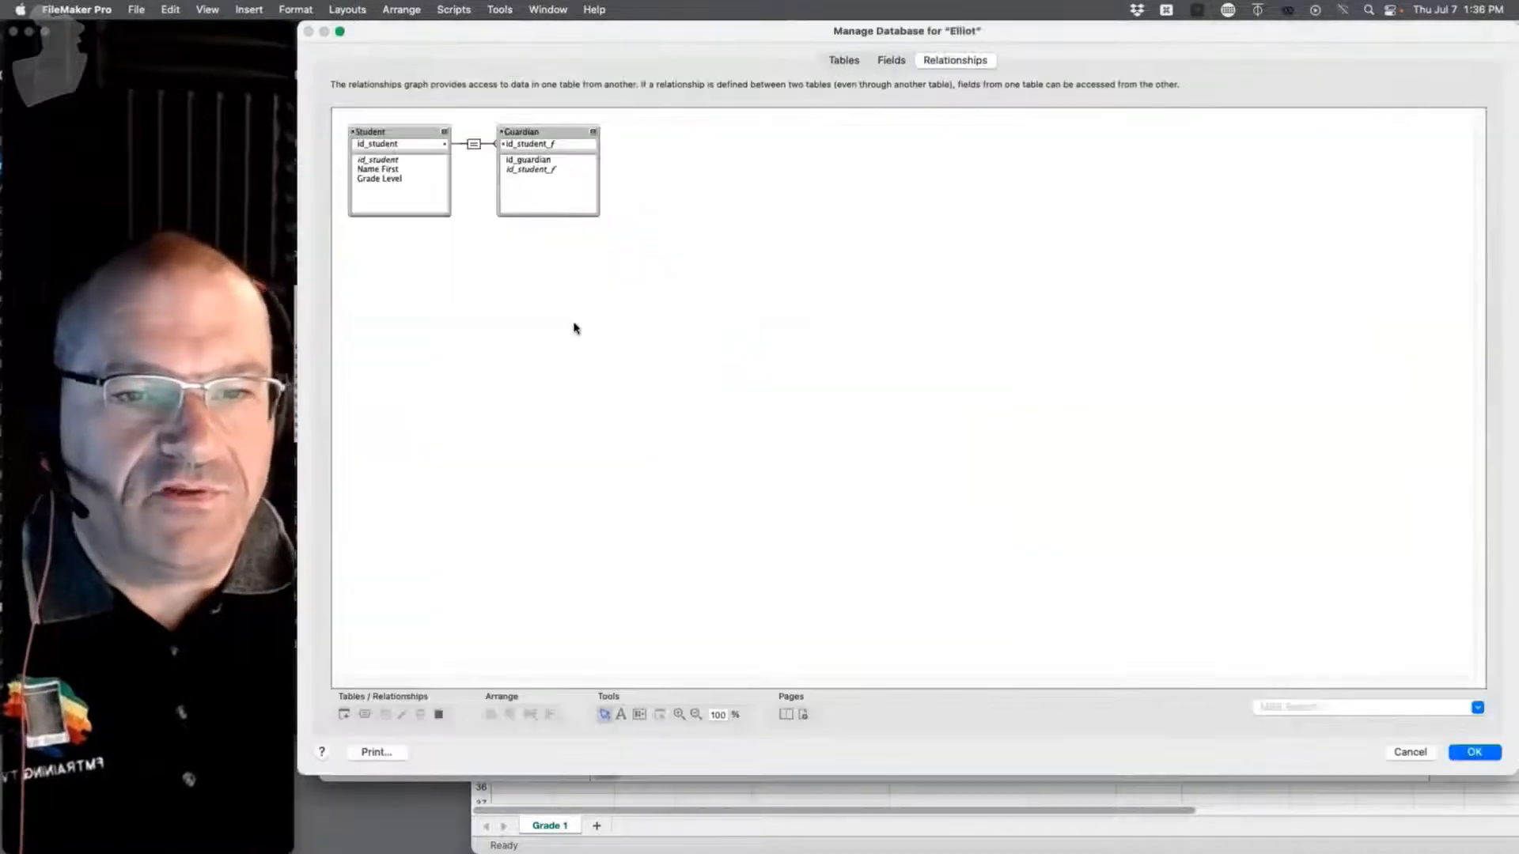
double_click(554, 163)
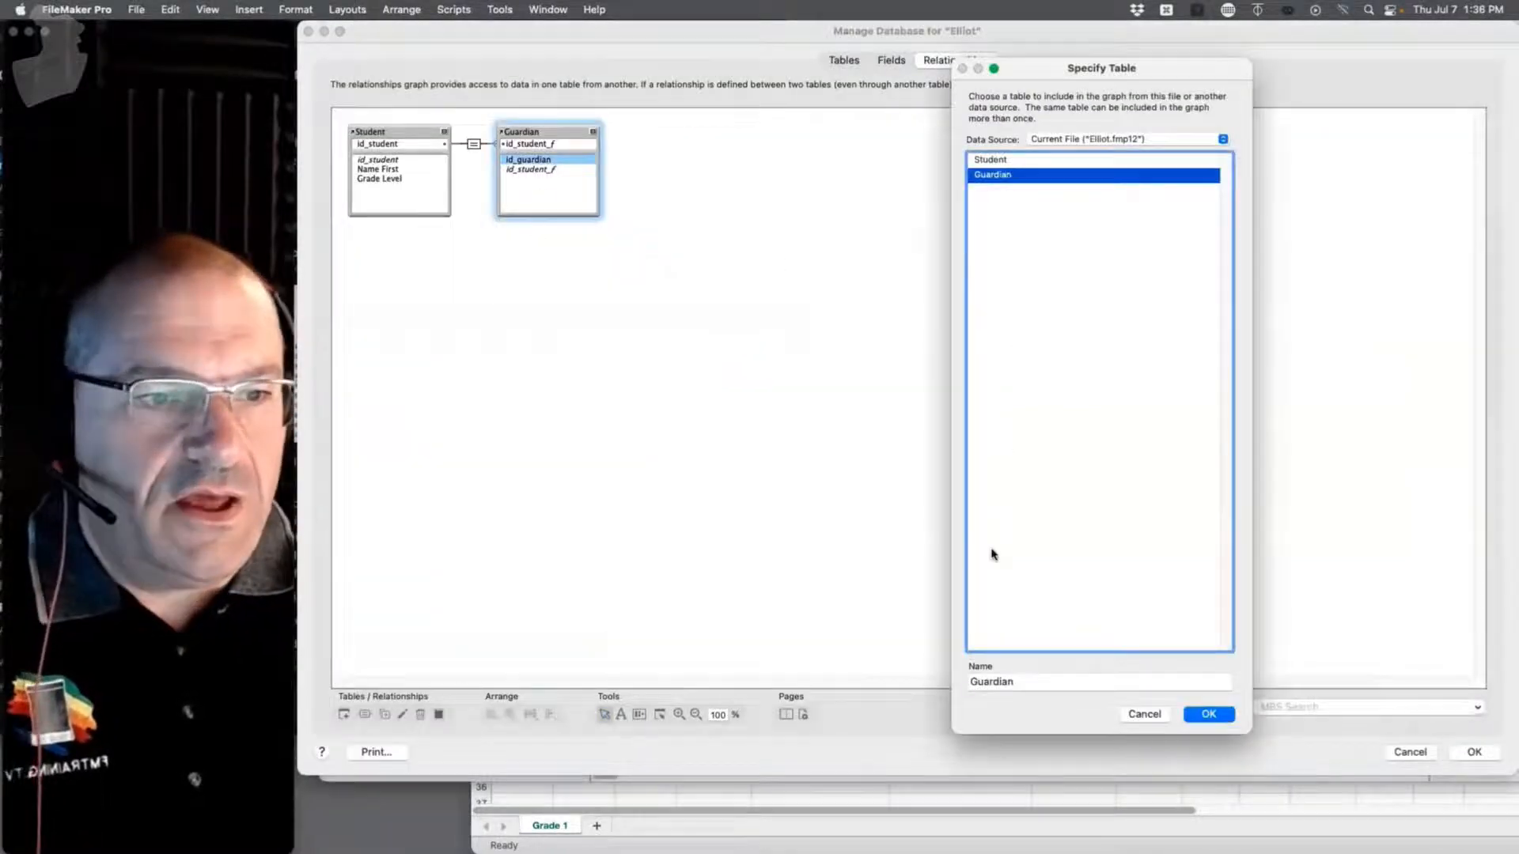
Step: Dismiss the Guardian occurrence settings unchanged and show the Guardian table's fields
left_click(1149, 715)
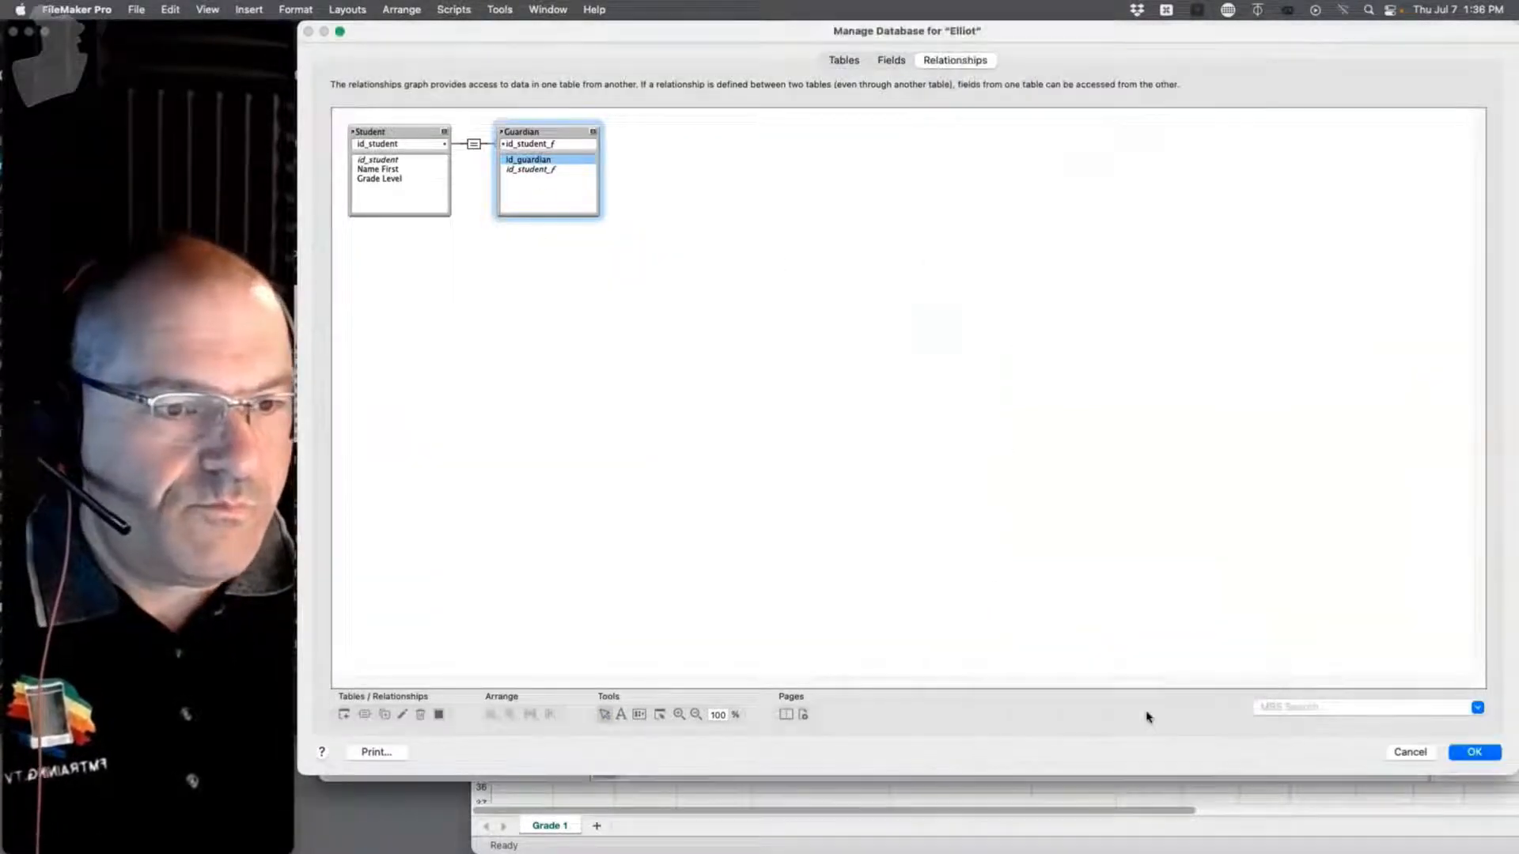
double_click(570, 159)
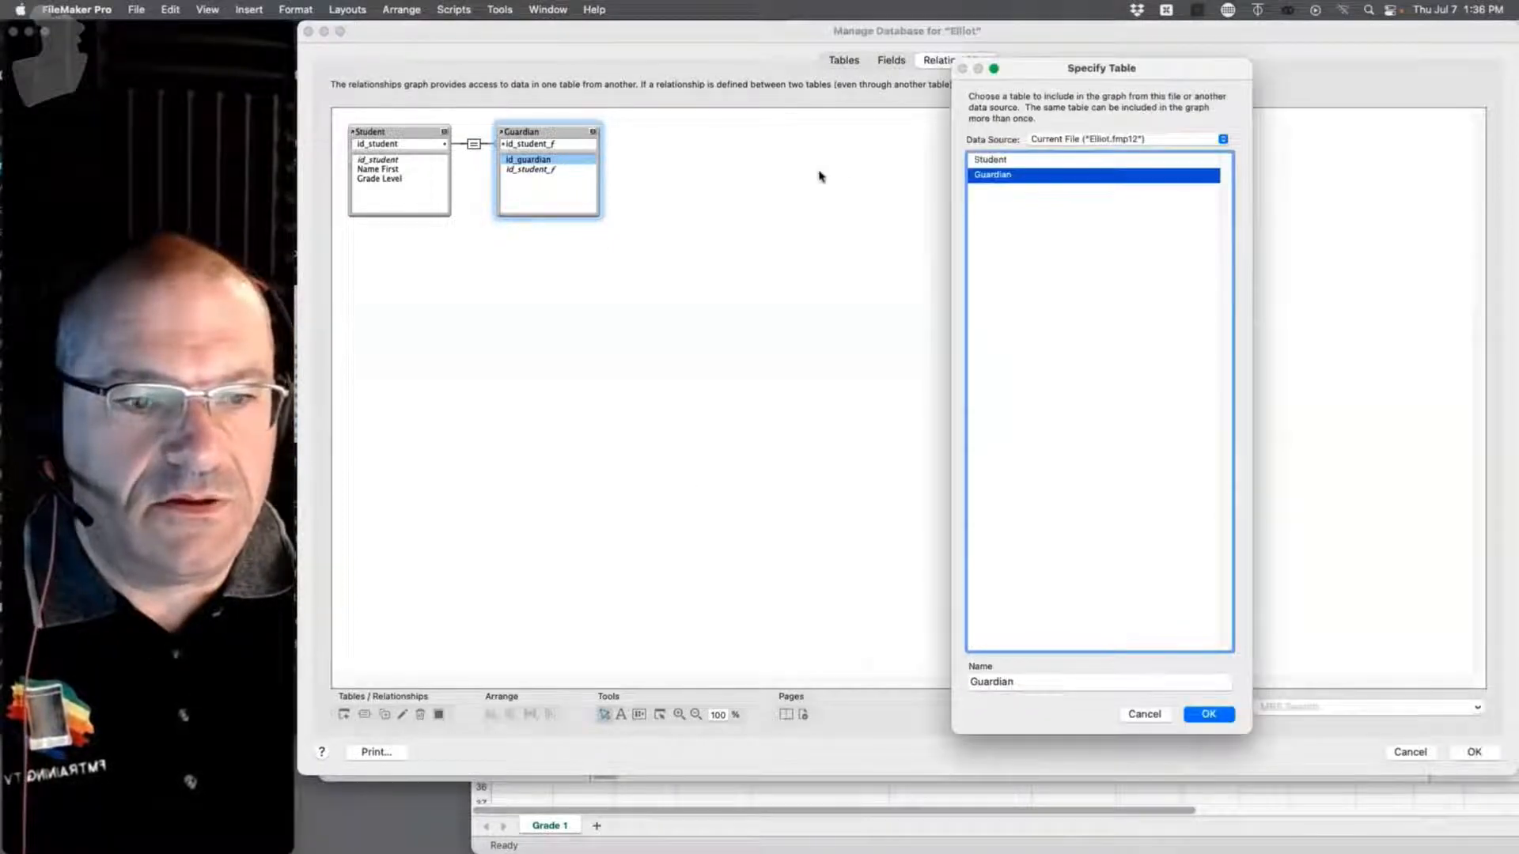
key("Escape")
left_click(892, 60)
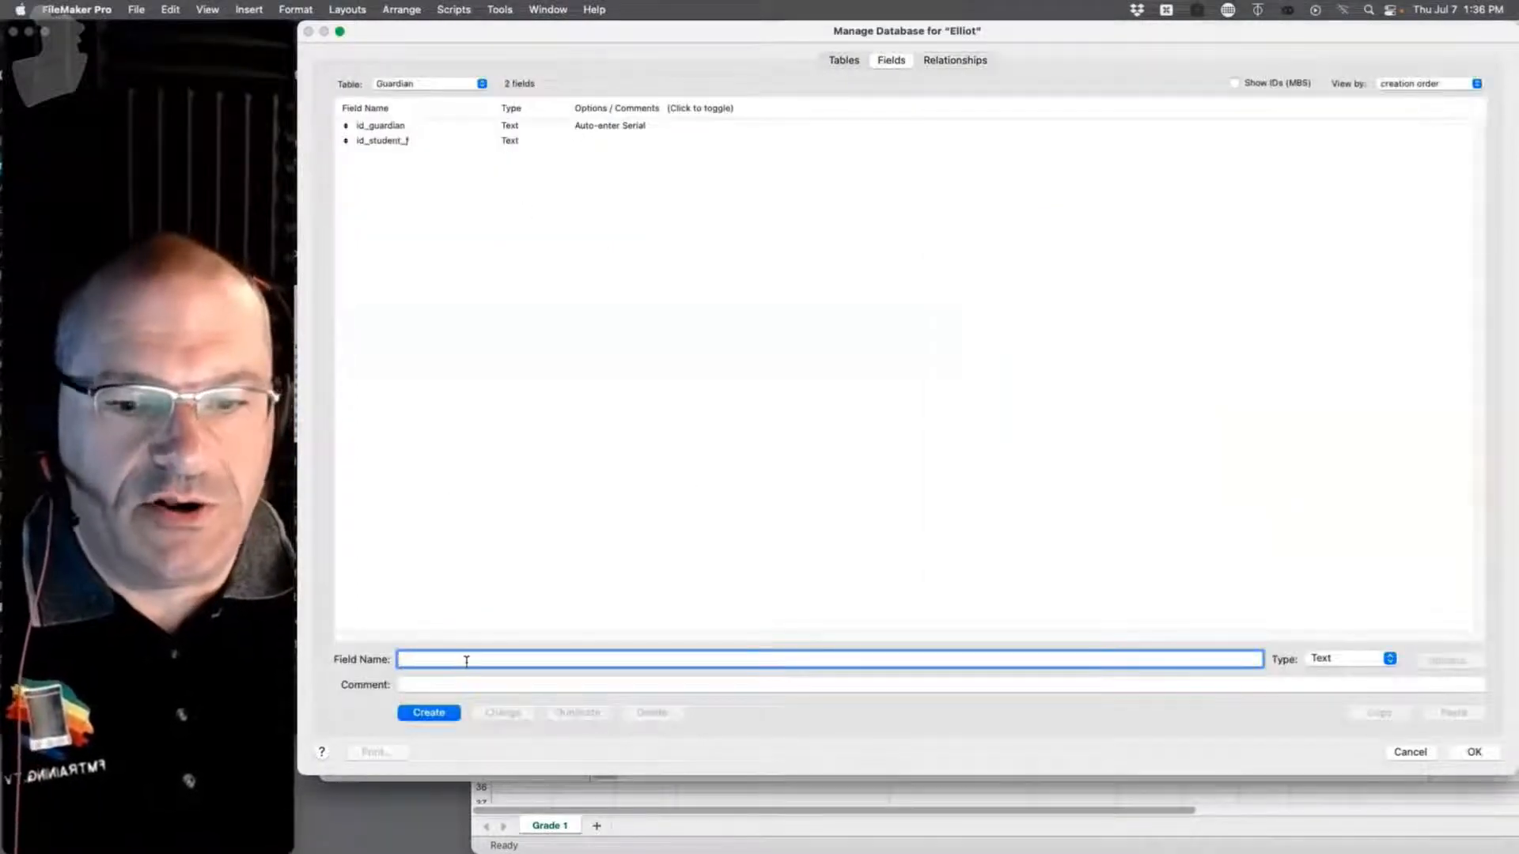
Step: Create Guardian text fields Firstname, LastName, Phone and Email, then save
type("Firstname")
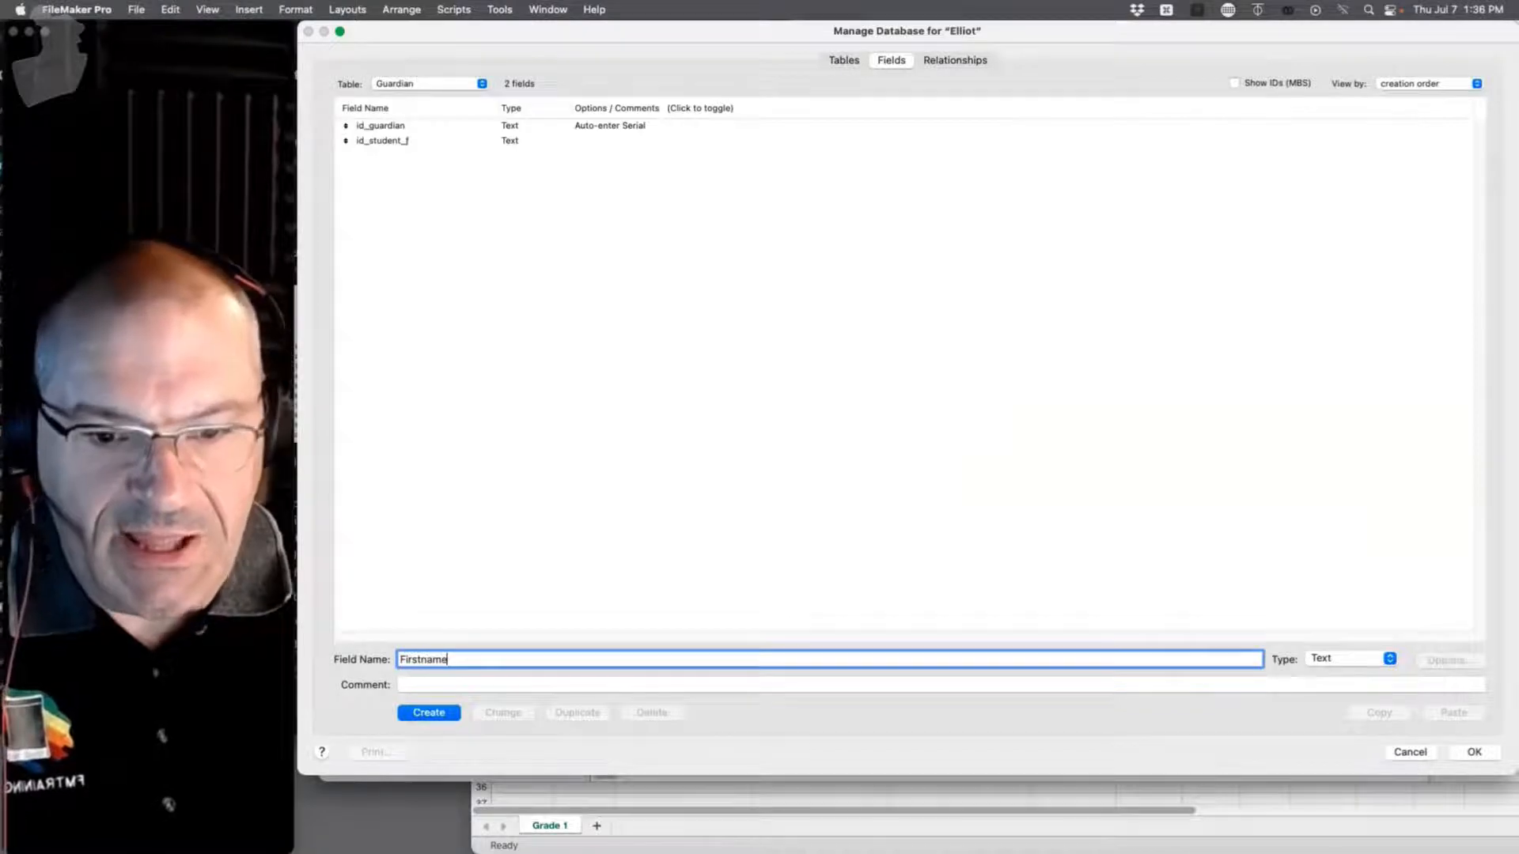
key("Return")
type("Last")
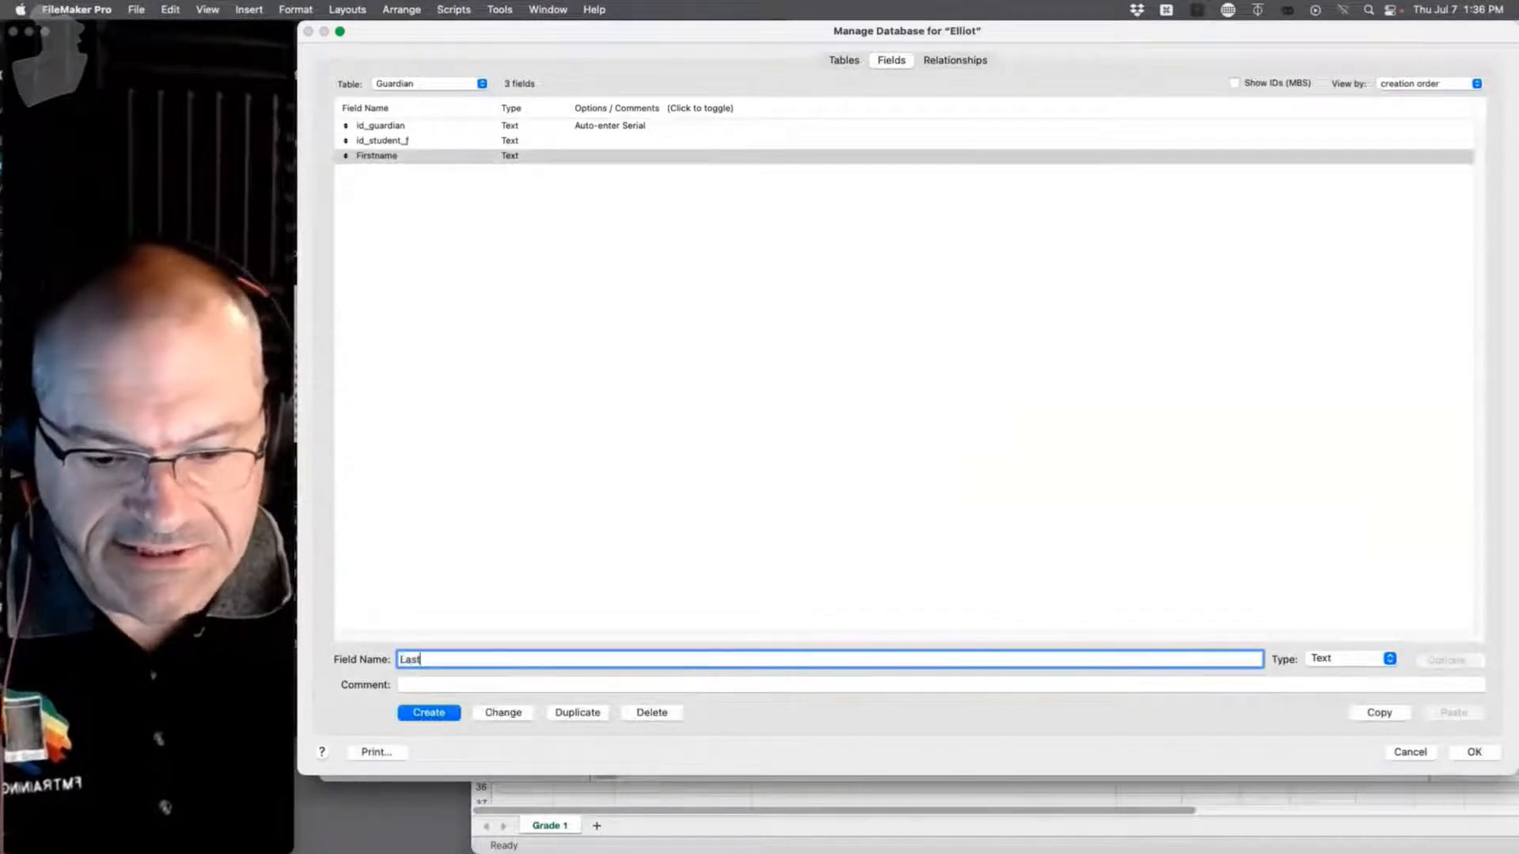
type("Name")
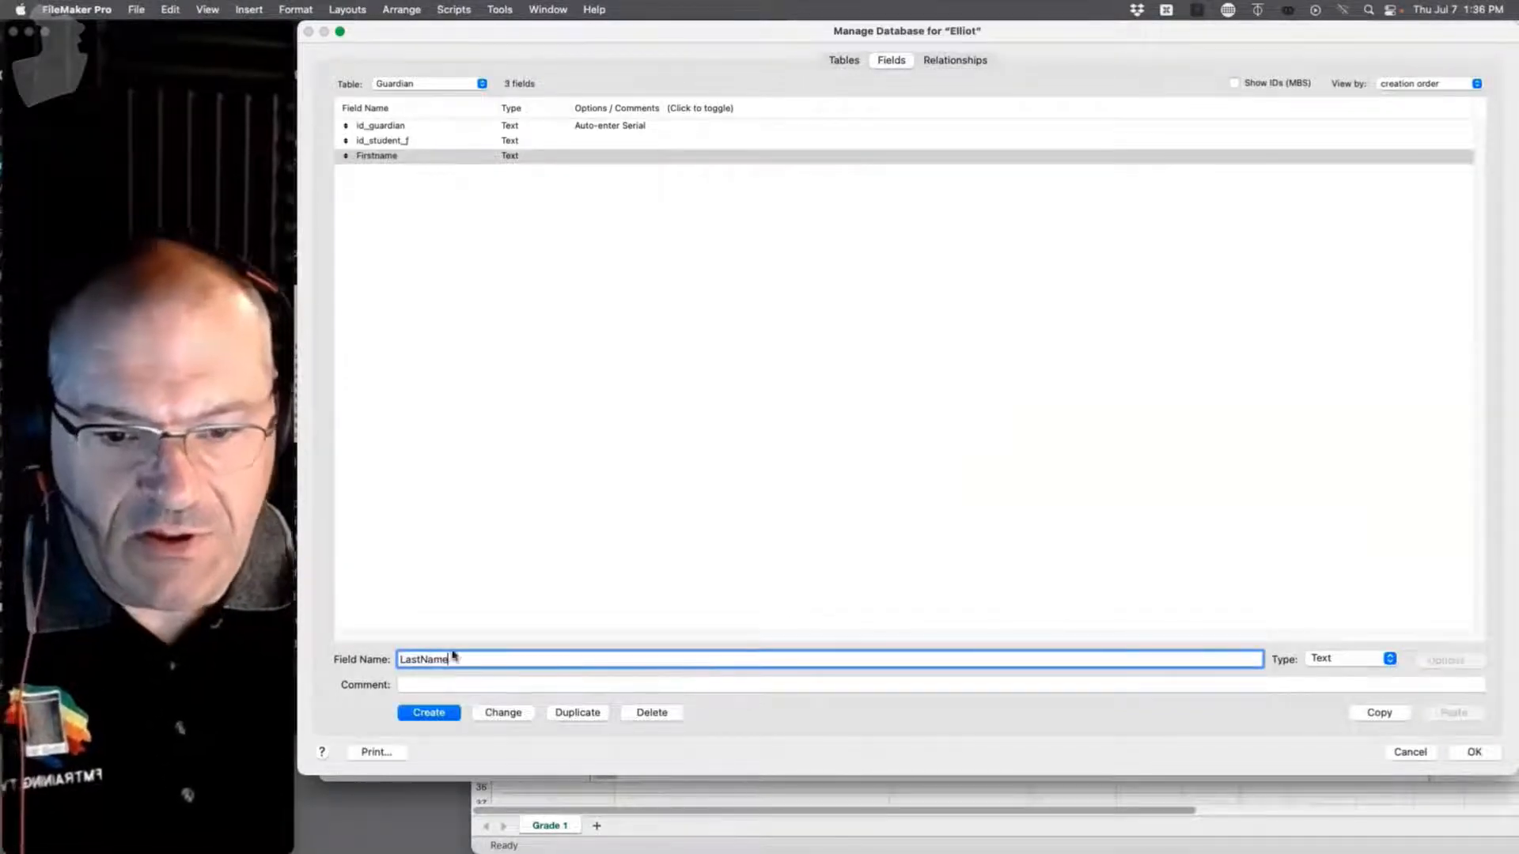
left_click(428, 713)
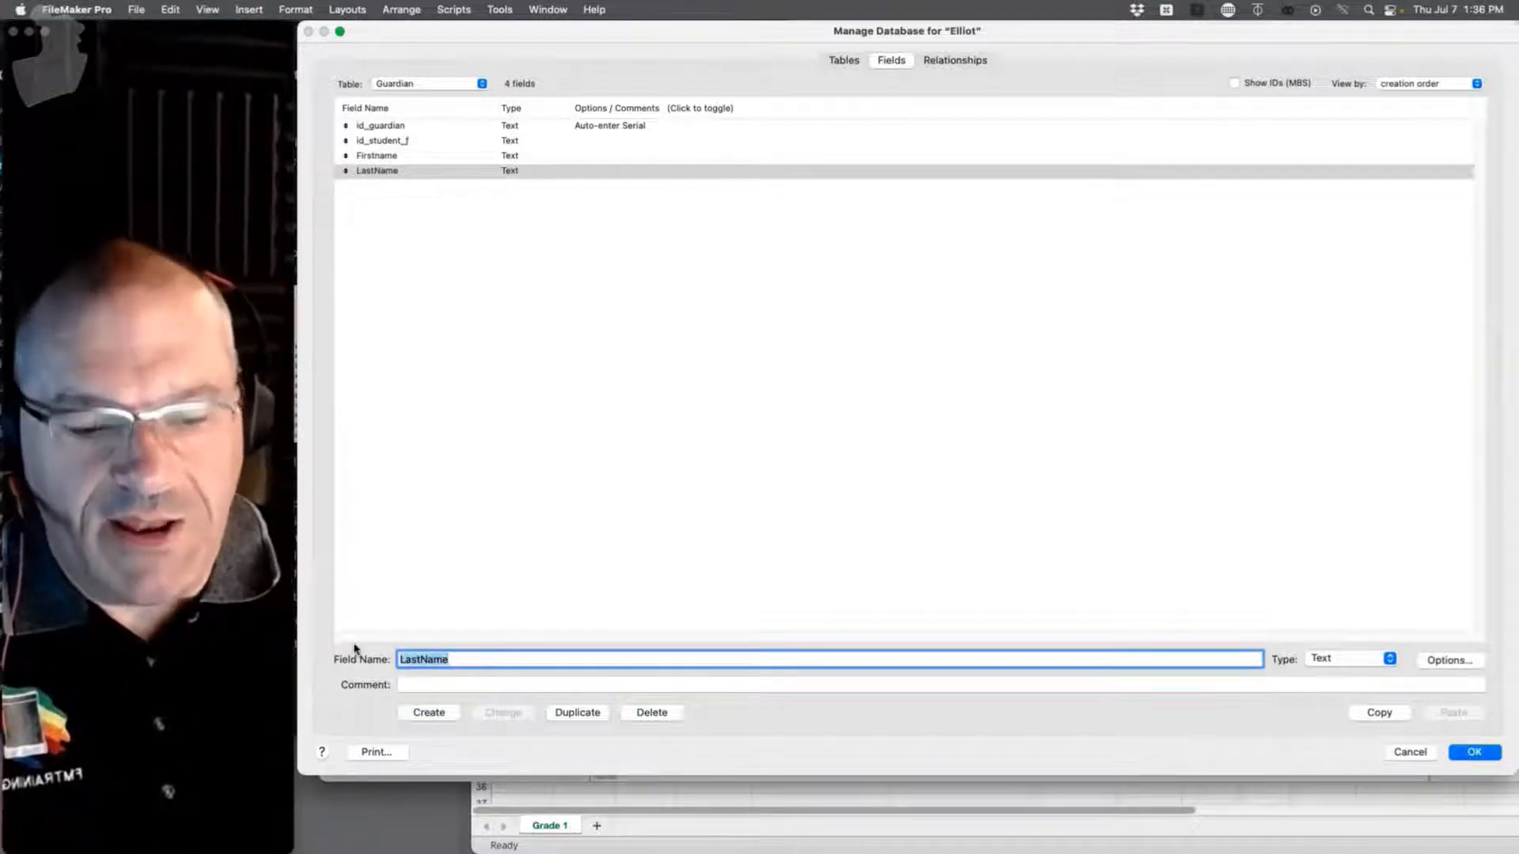
type("Phone")
key("Return")
type("Email")
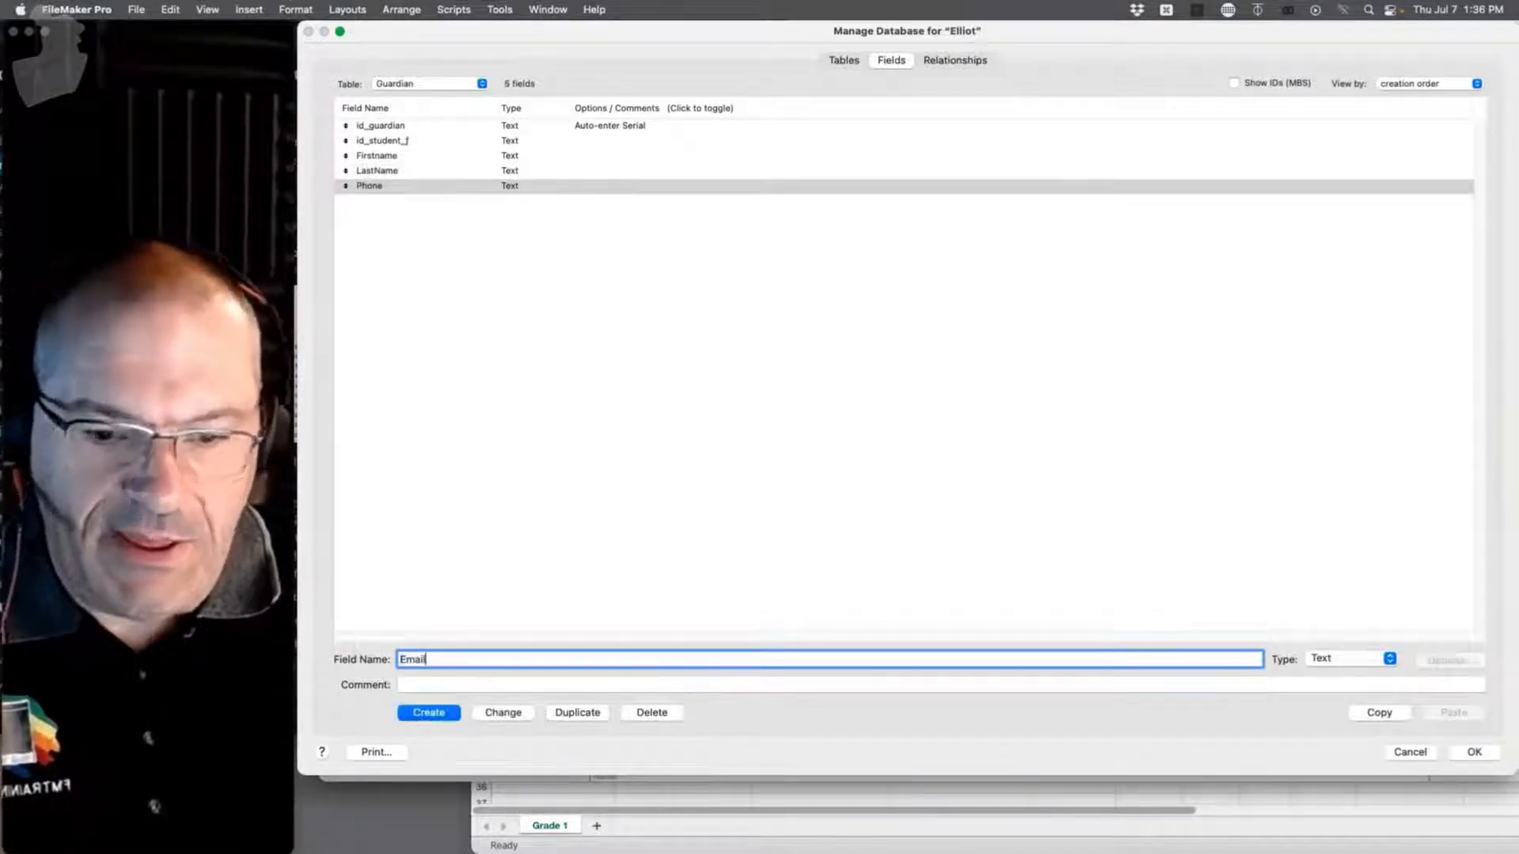
key("Return")
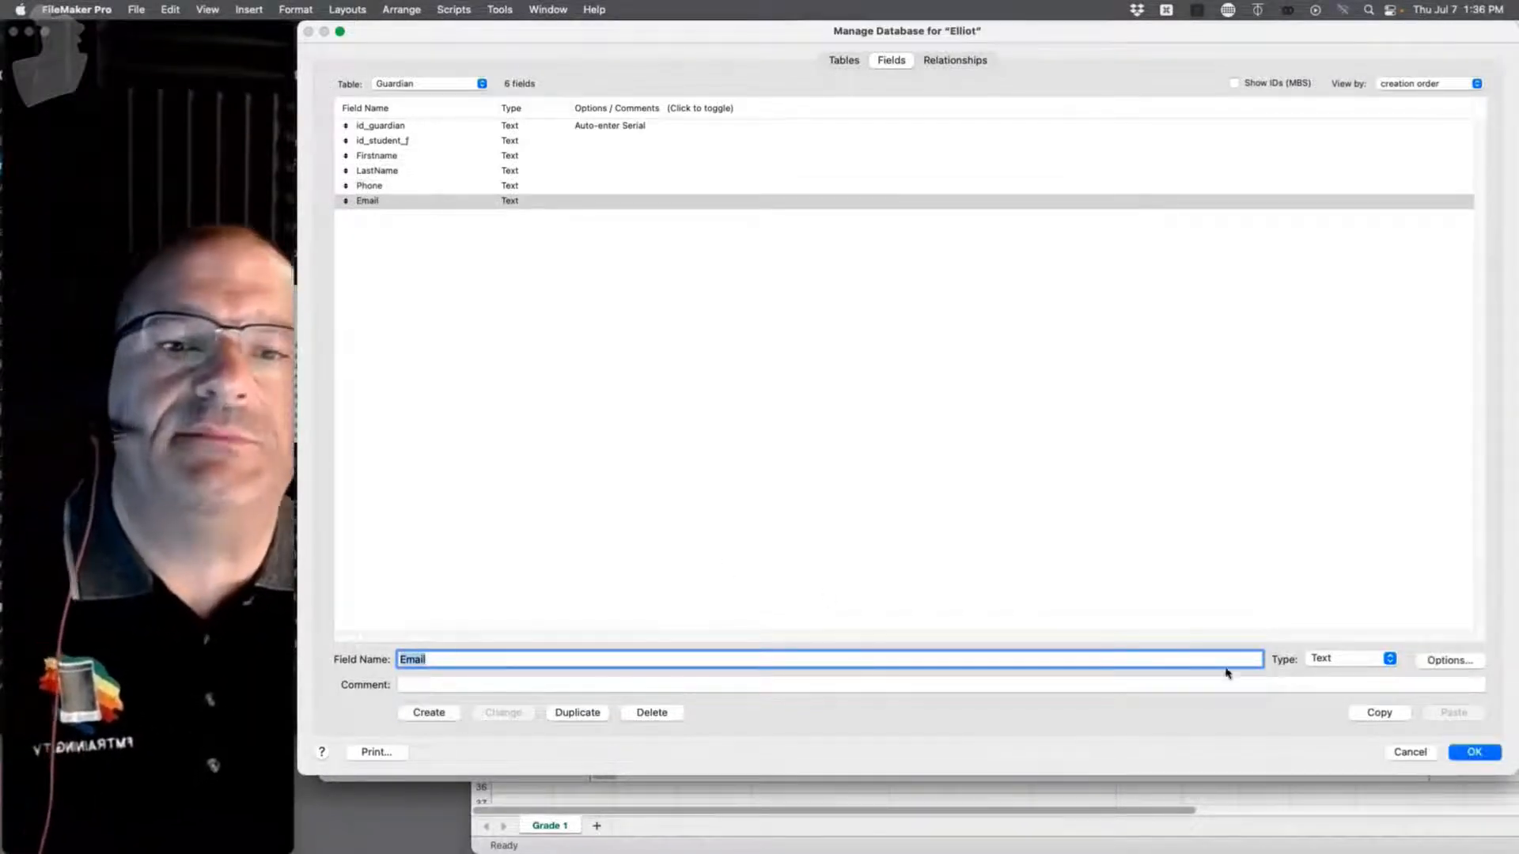
key("Return")
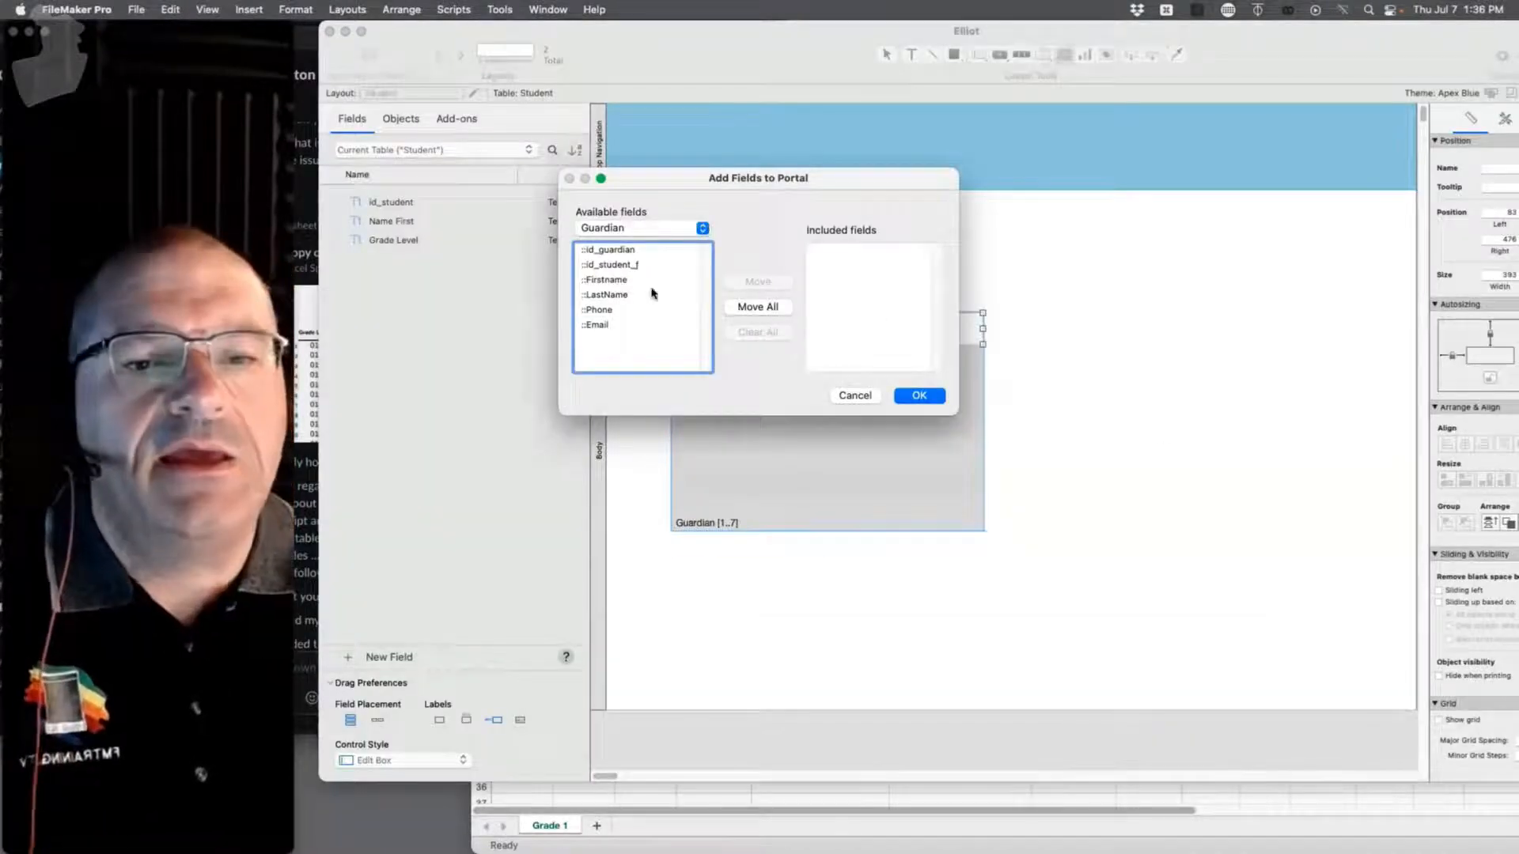
Step: Add Guardian Firstname, LastName, Phone and Email fields to the portal
left_click_drag(621, 280, 610, 325)
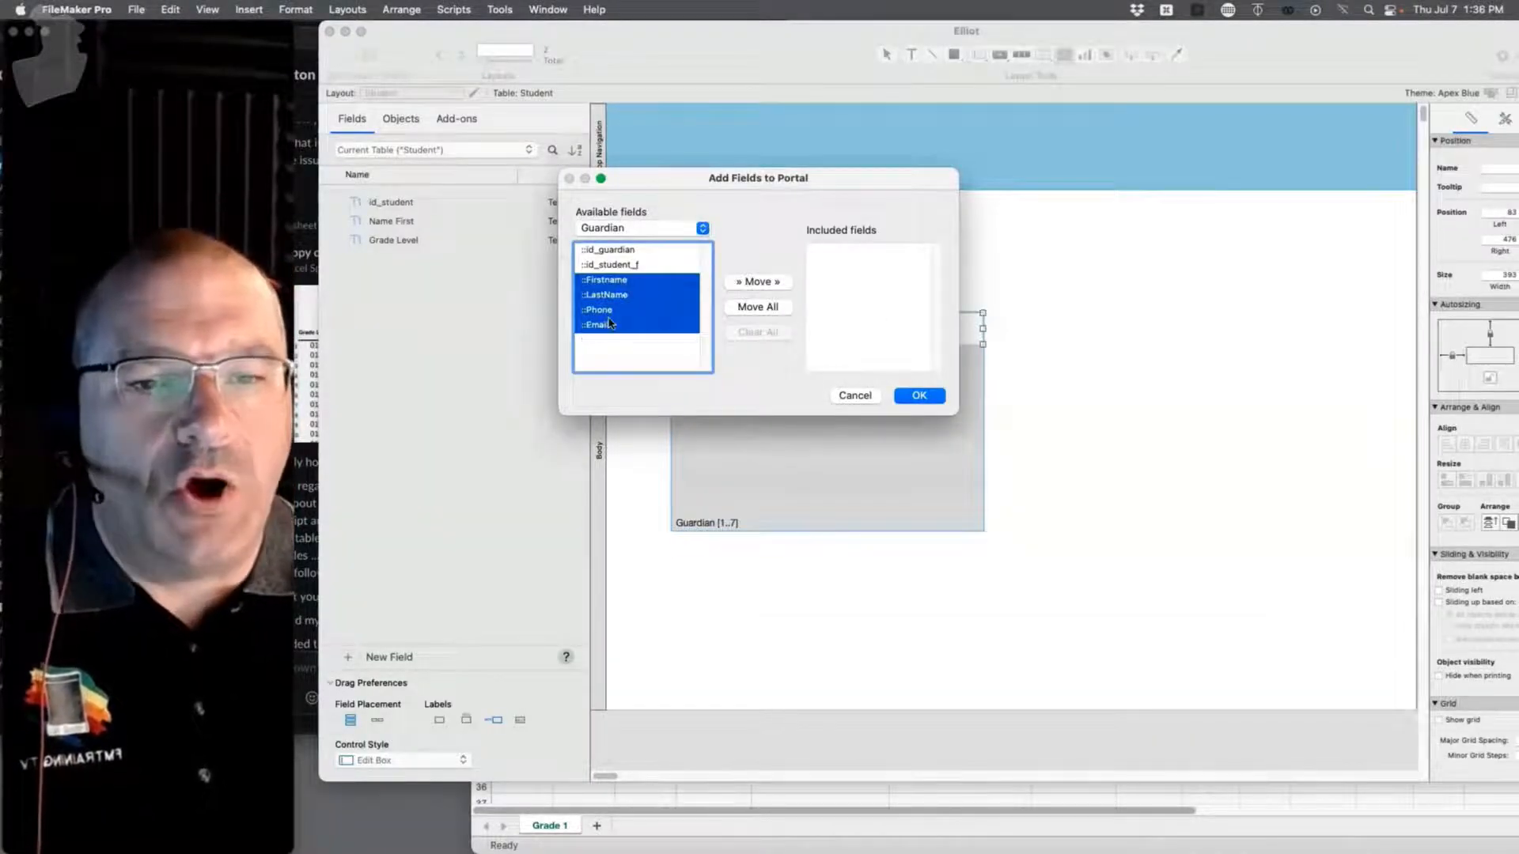
left_click(760, 283)
left_click(913, 396)
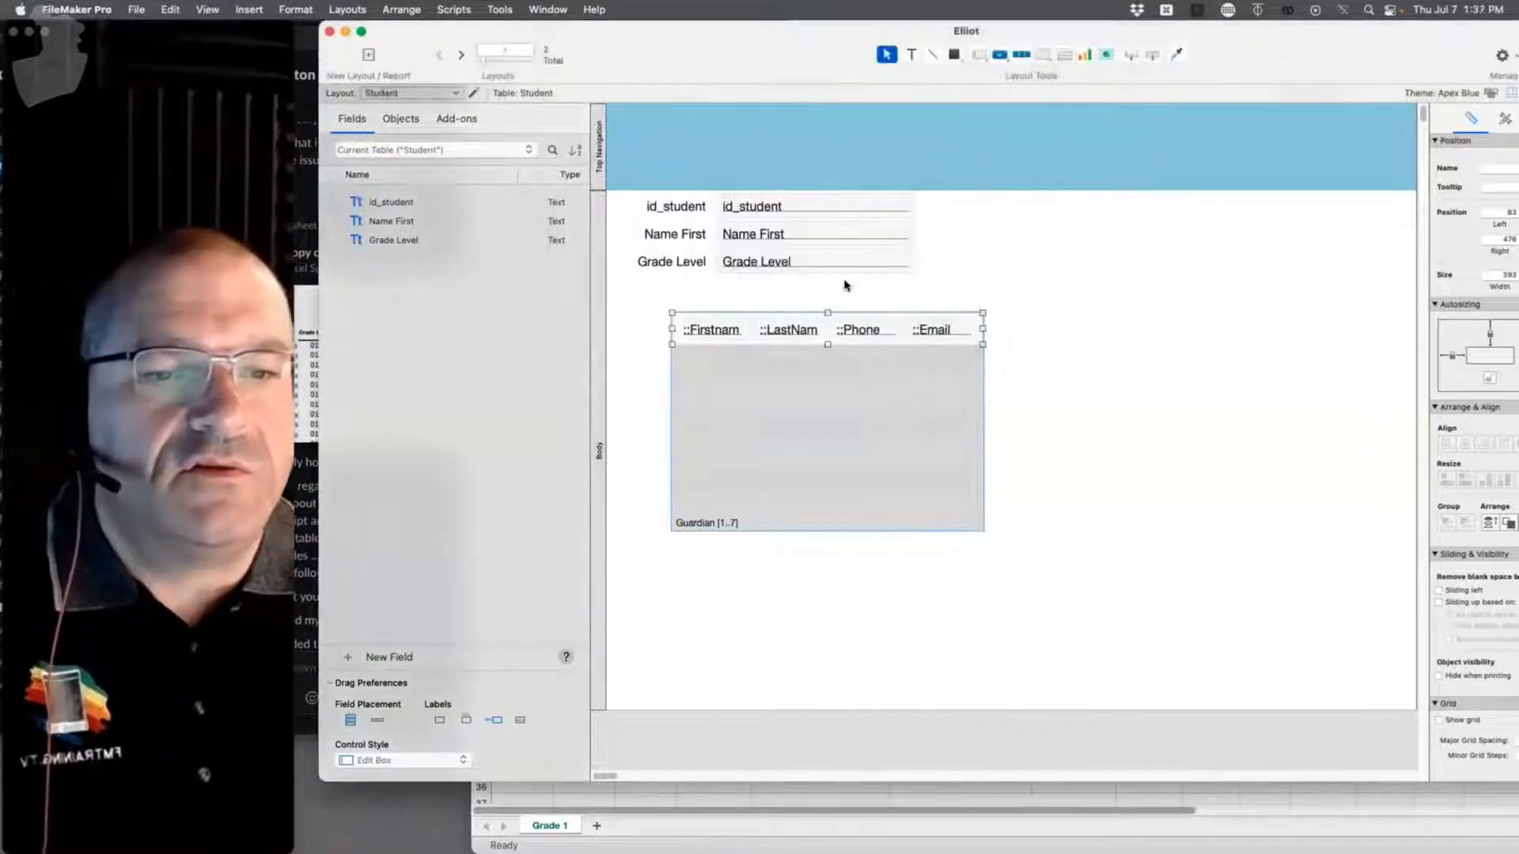
Step: Create a Firstname label for the portal field, move it above the portal, and enter Browse mode
left_click(692, 331)
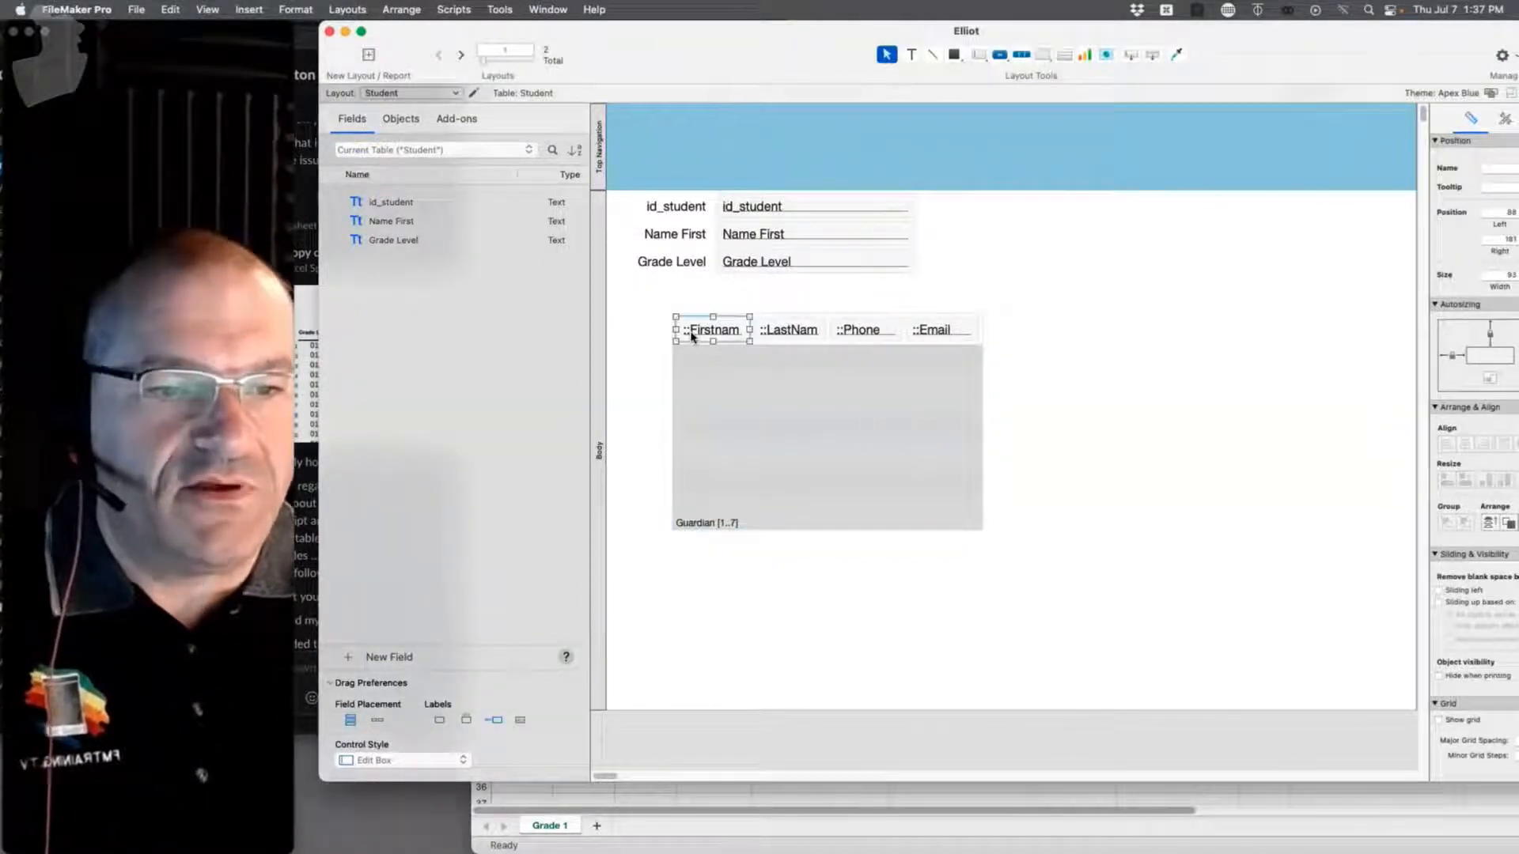
double_click(692, 332)
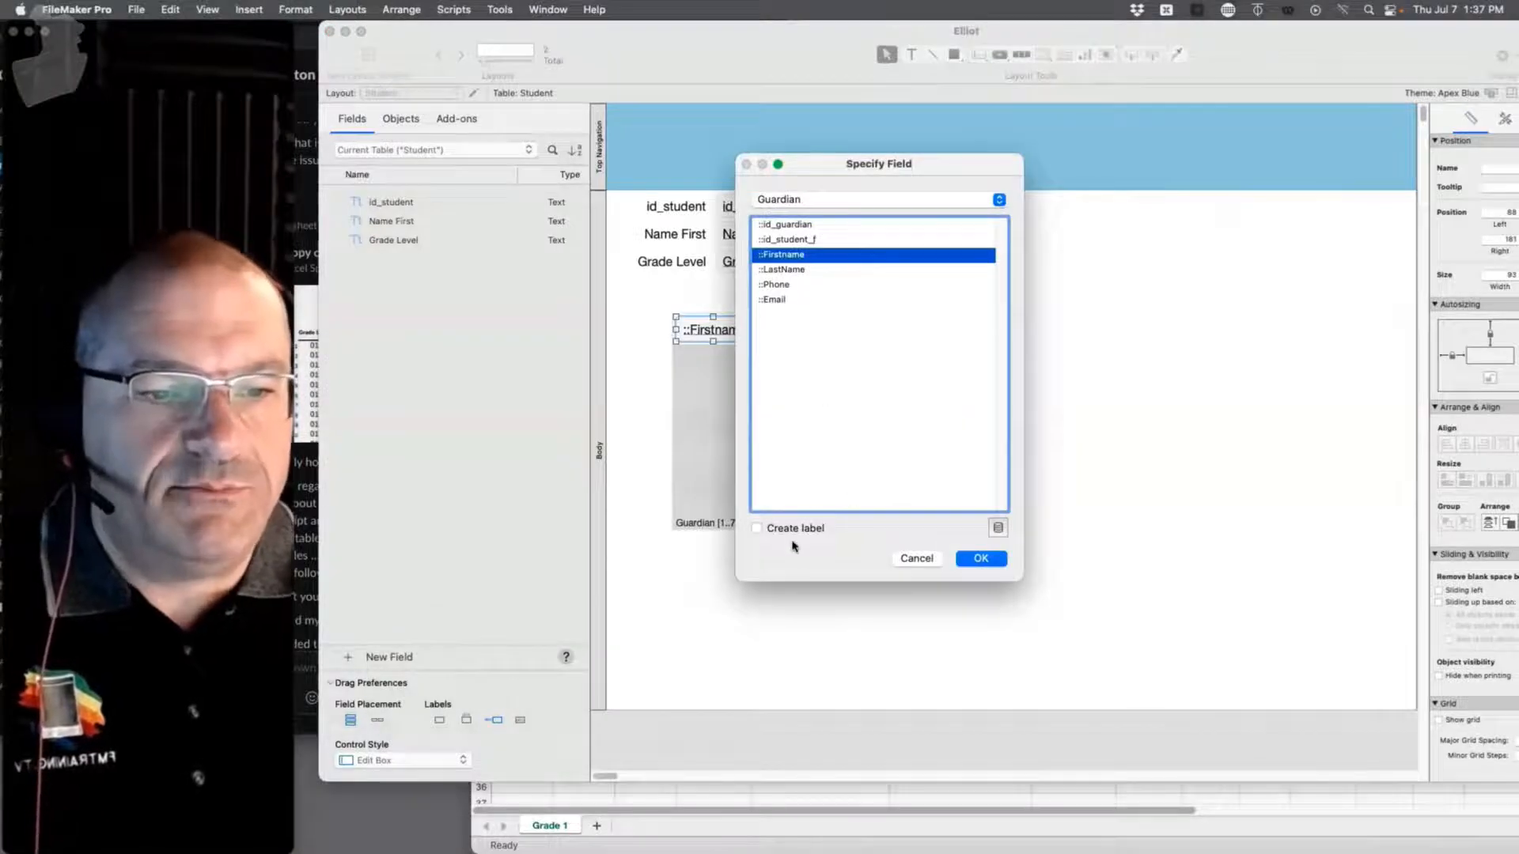
left_click(979, 559)
left_click_drag(709, 346, 729, 312)
left_click(1077, 313)
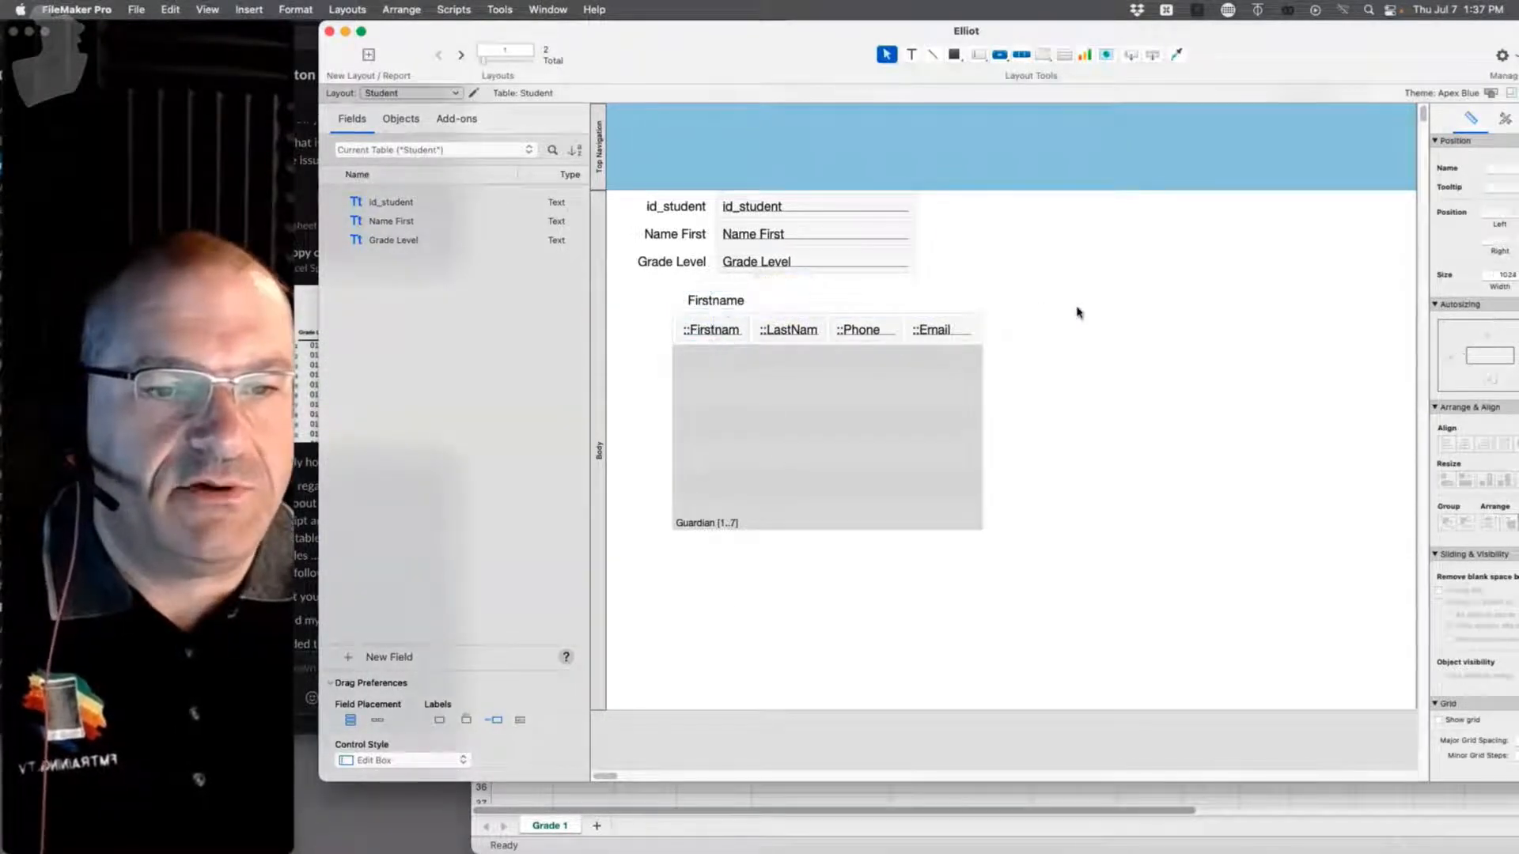
key("super+b")
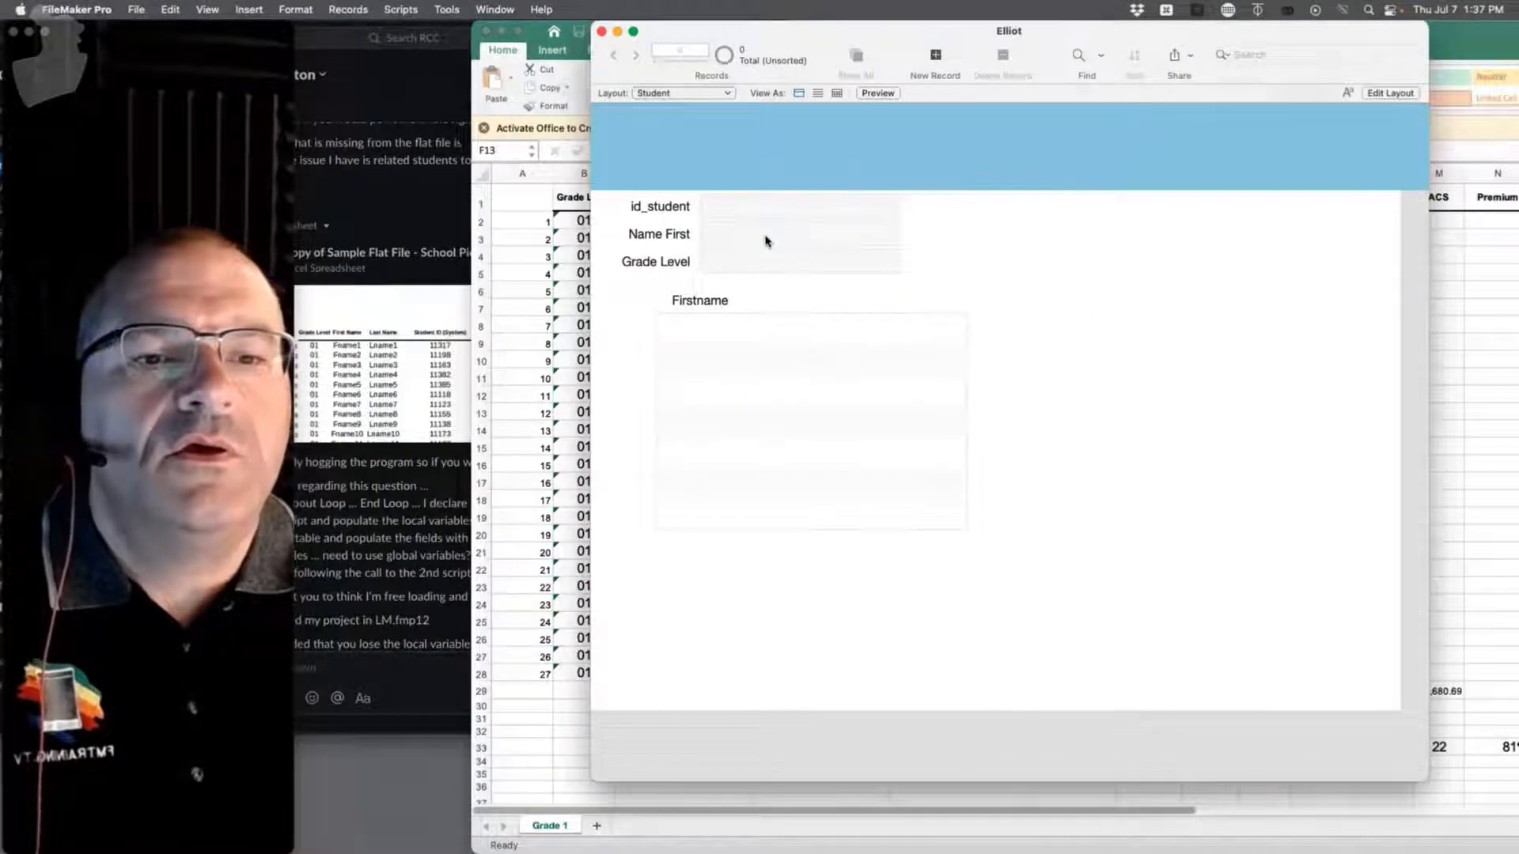
Step: Dismiss the no-records warning and create a new Student record
left_click(776, 221)
left_click(758, 326)
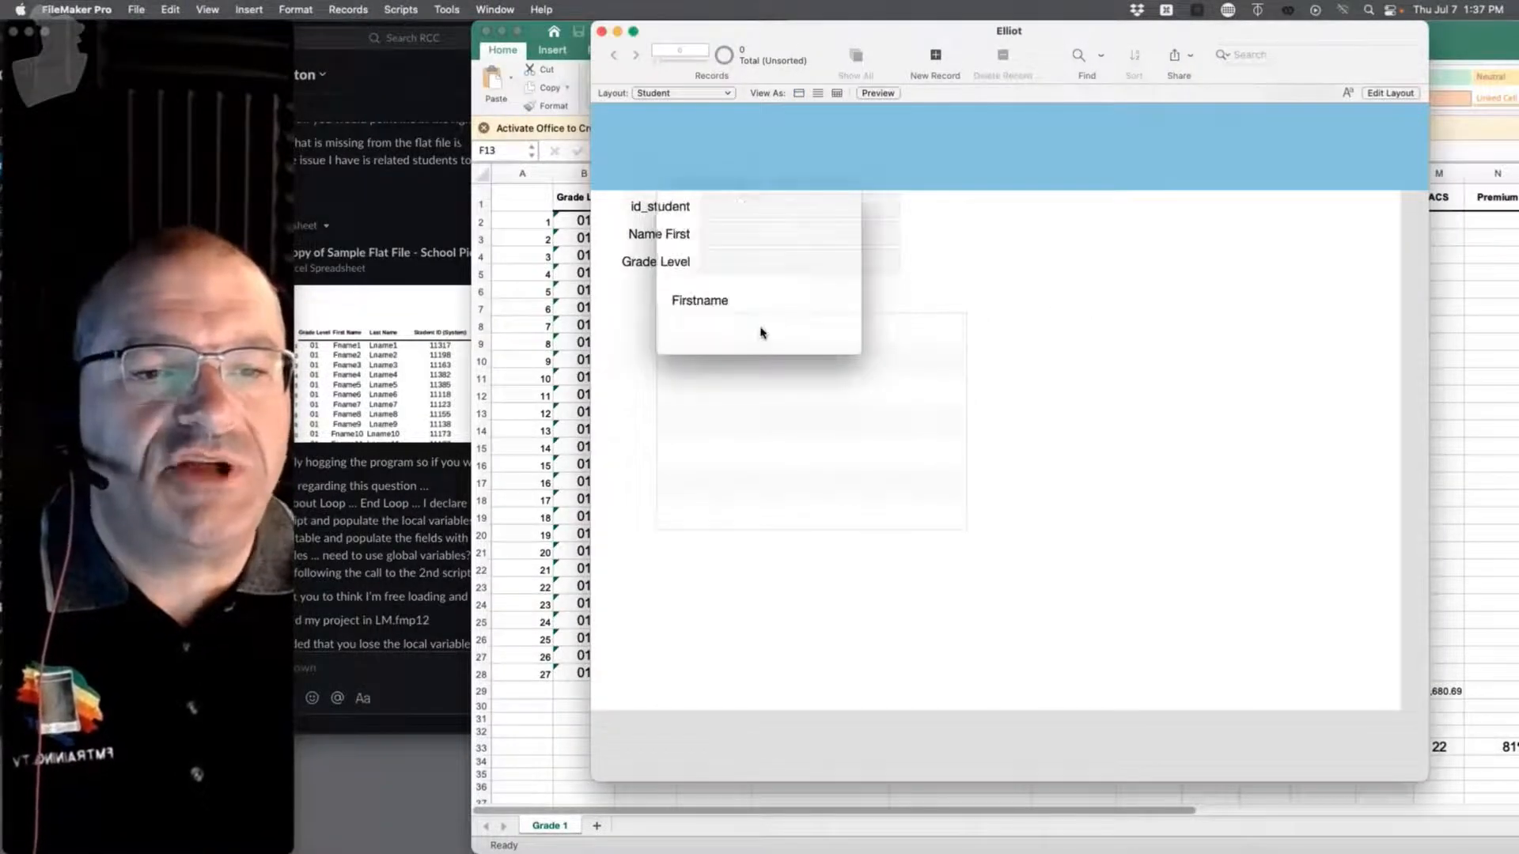
key("super+n")
Step: Enter the student's first name and Grade Level 16 in record STU1
left_click(780, 233)
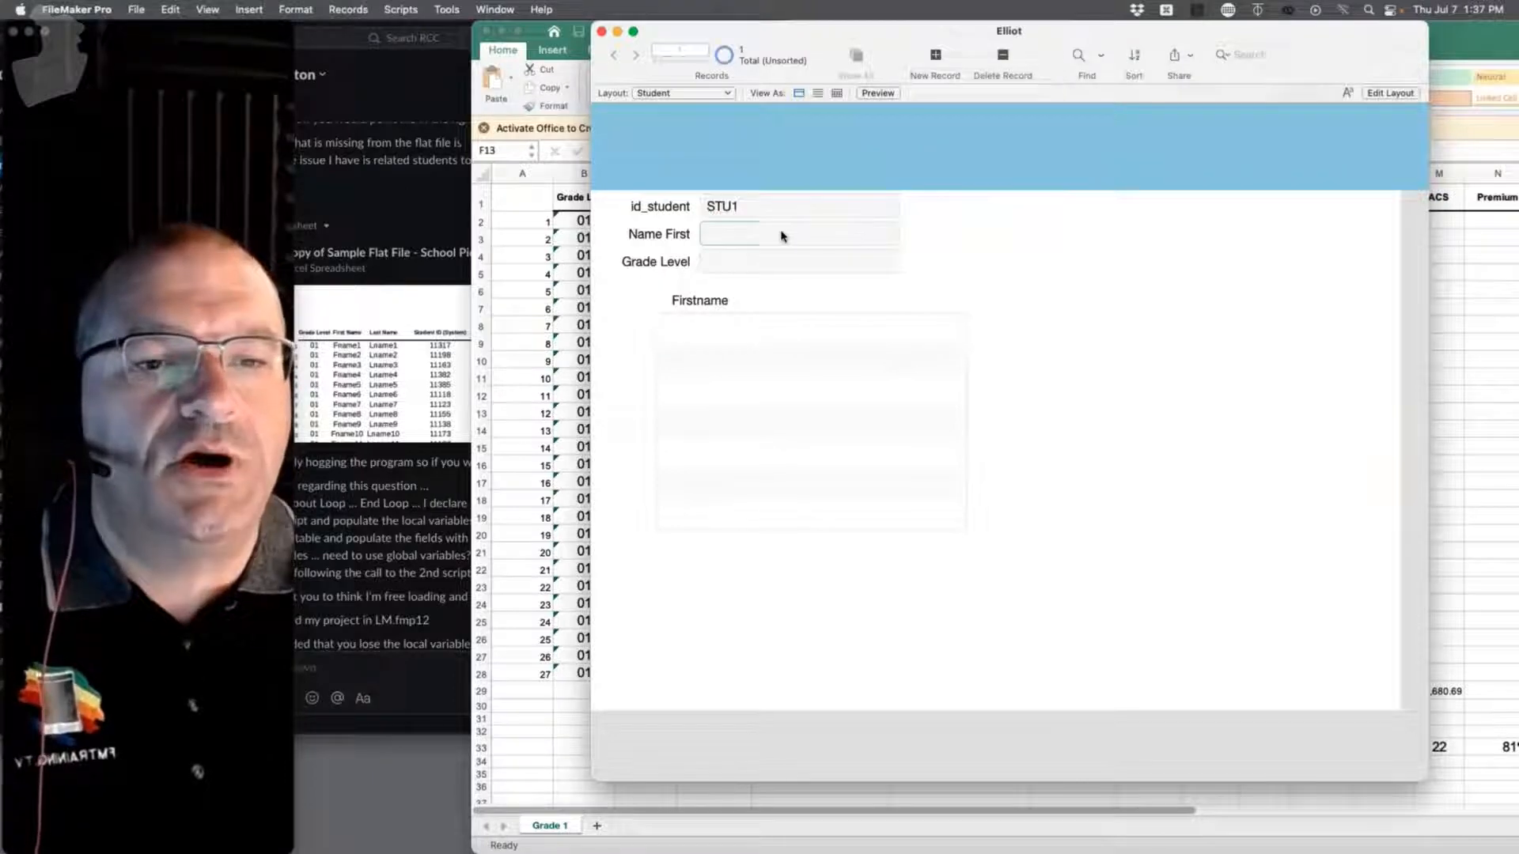
type("Margs")
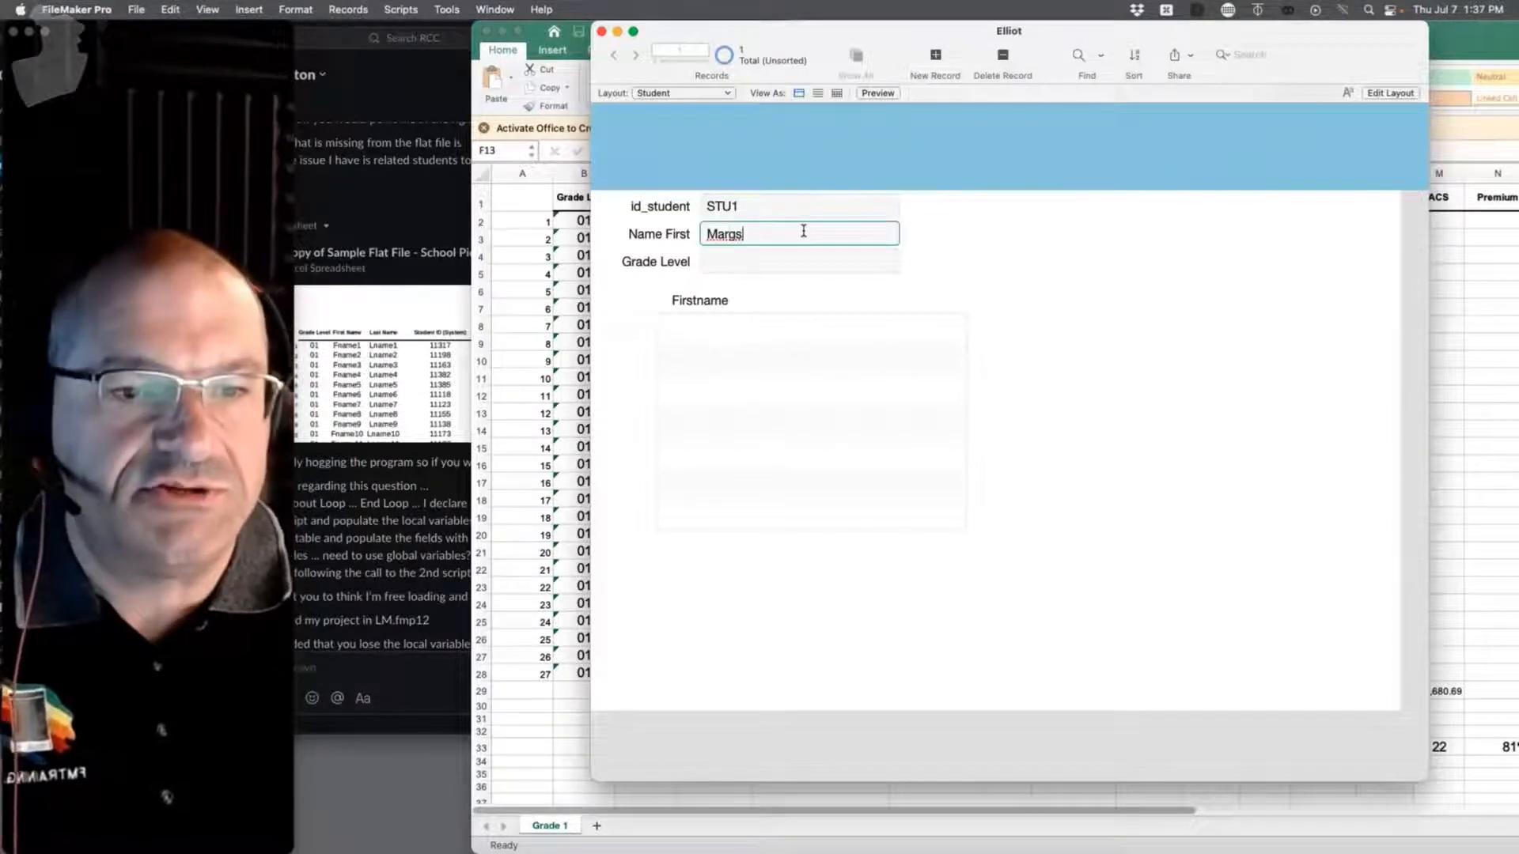
left_click(940, 268)
left_click(718, 261)
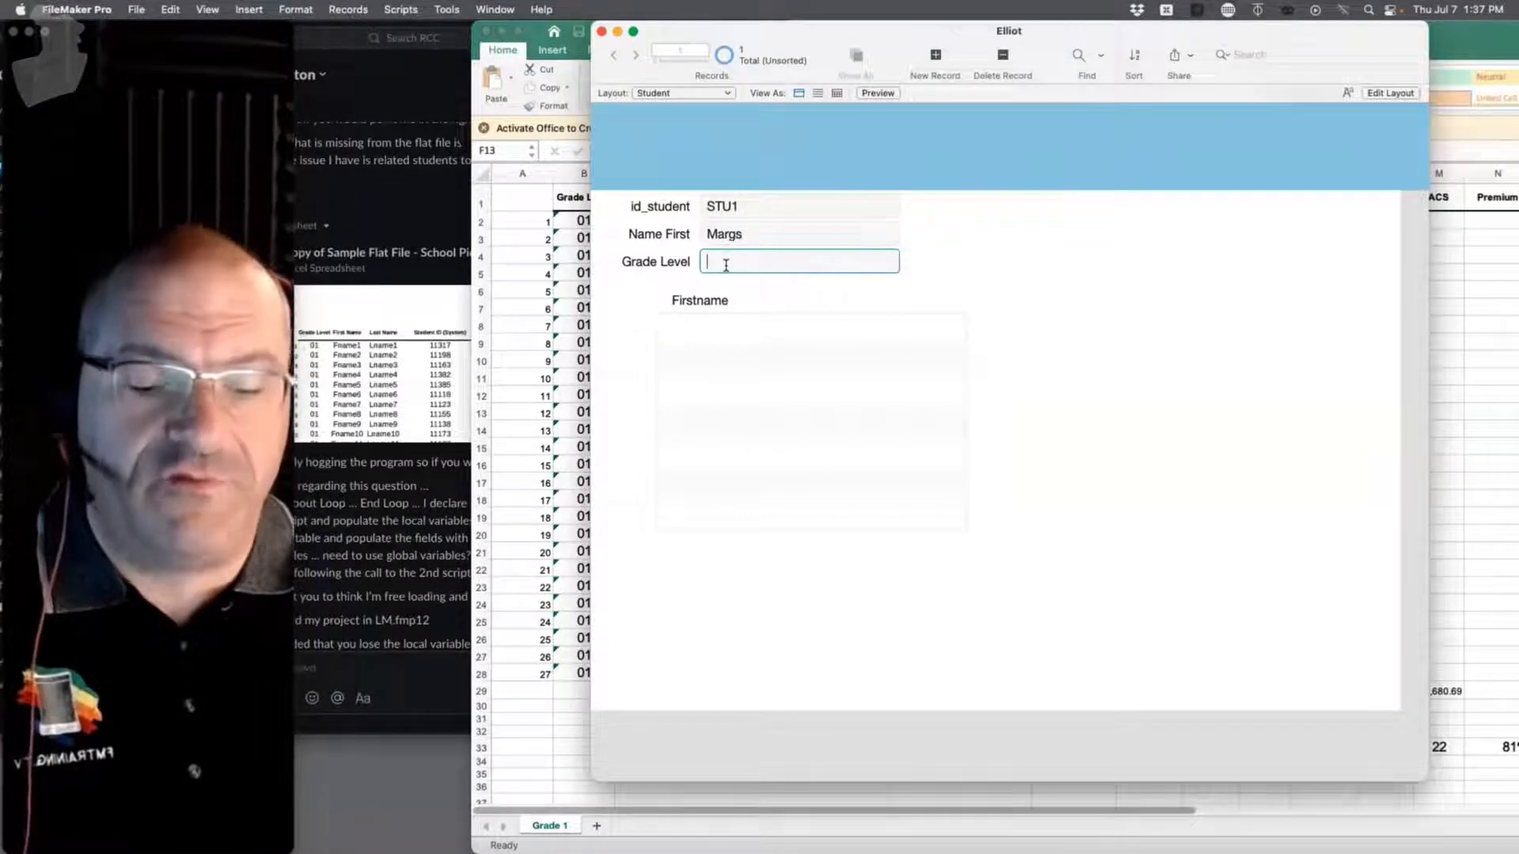
type("16")
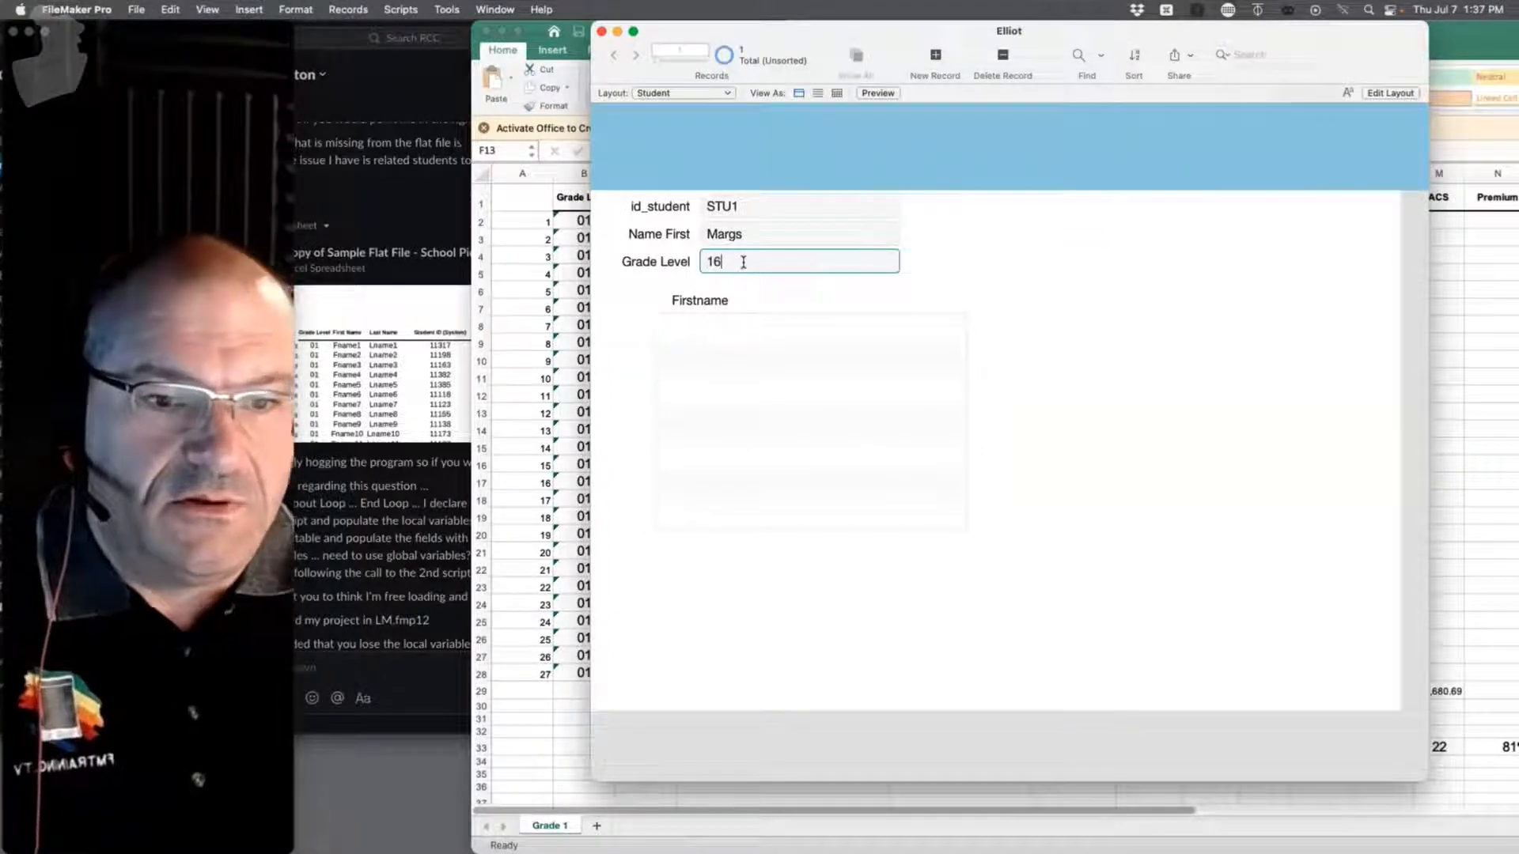
left_click(979, 246)
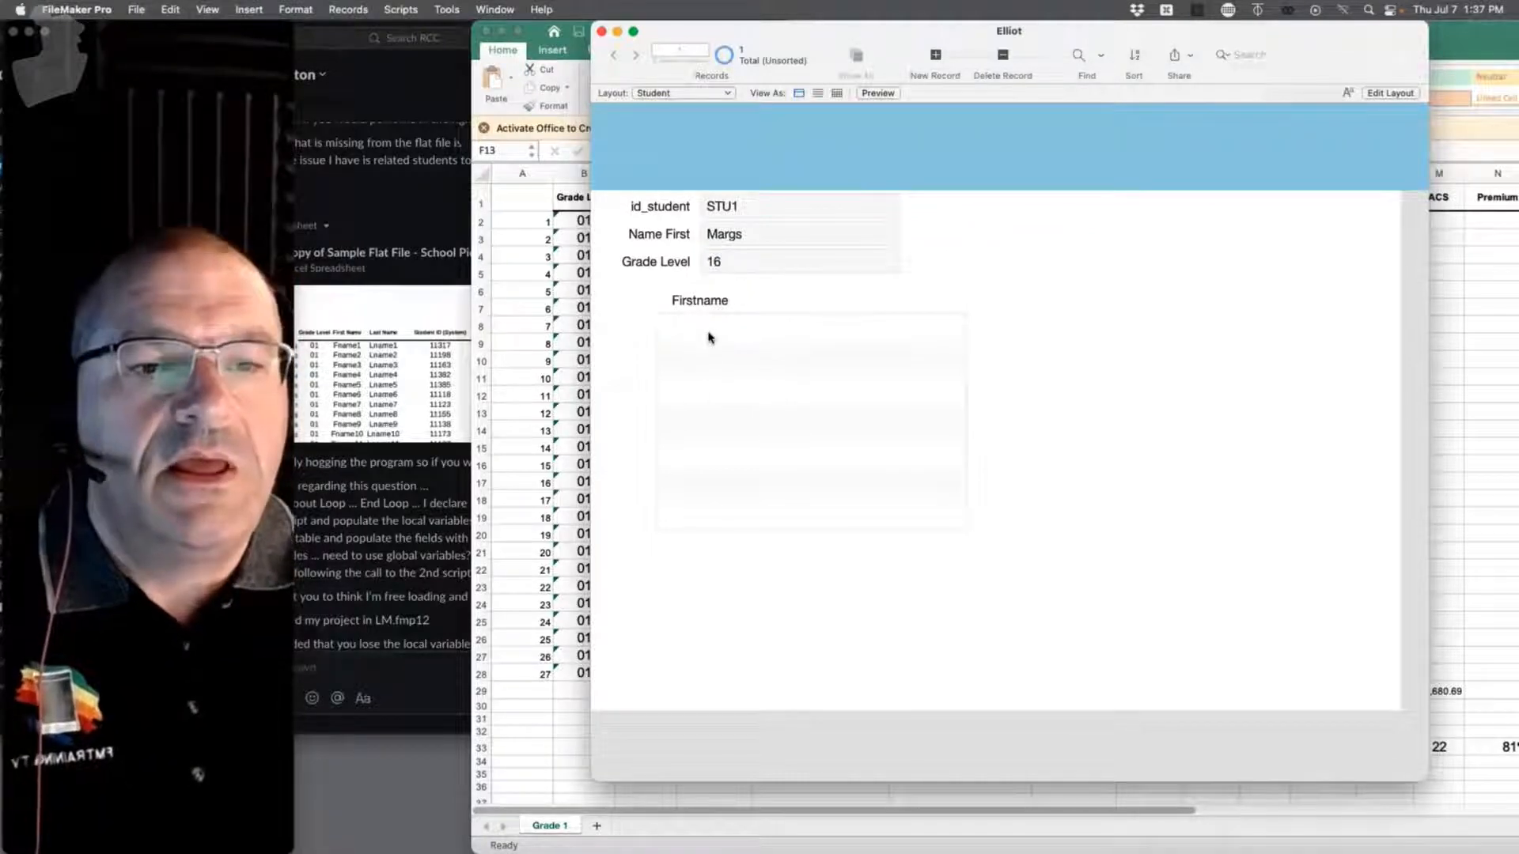
left_click(134, 8)
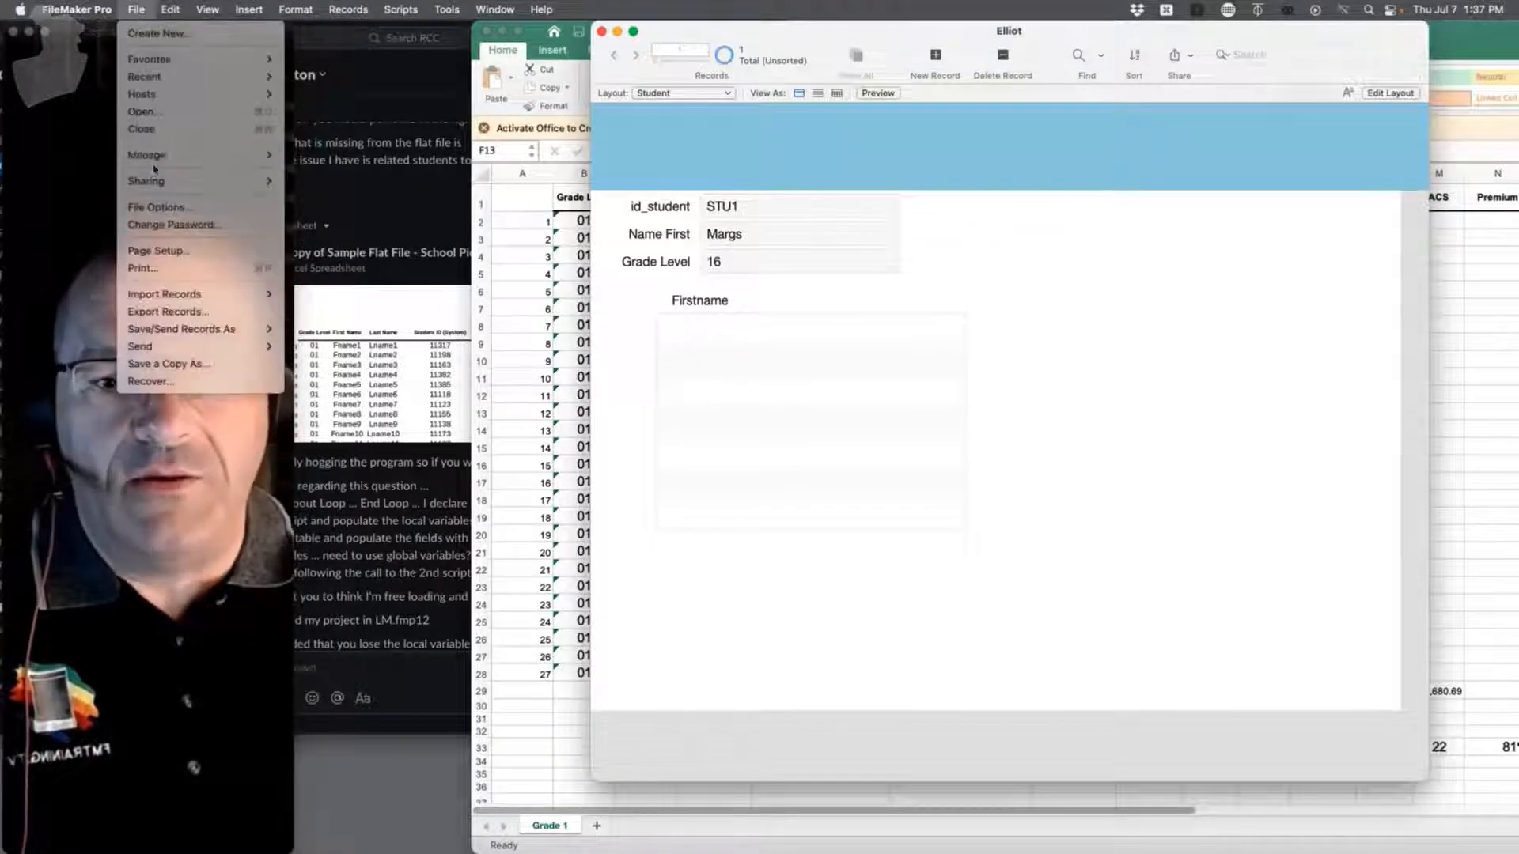
Step: Enable Allow creation of Guardian records in the Student–Guardian relationship and save the database changes
mouse_move(161, 159)
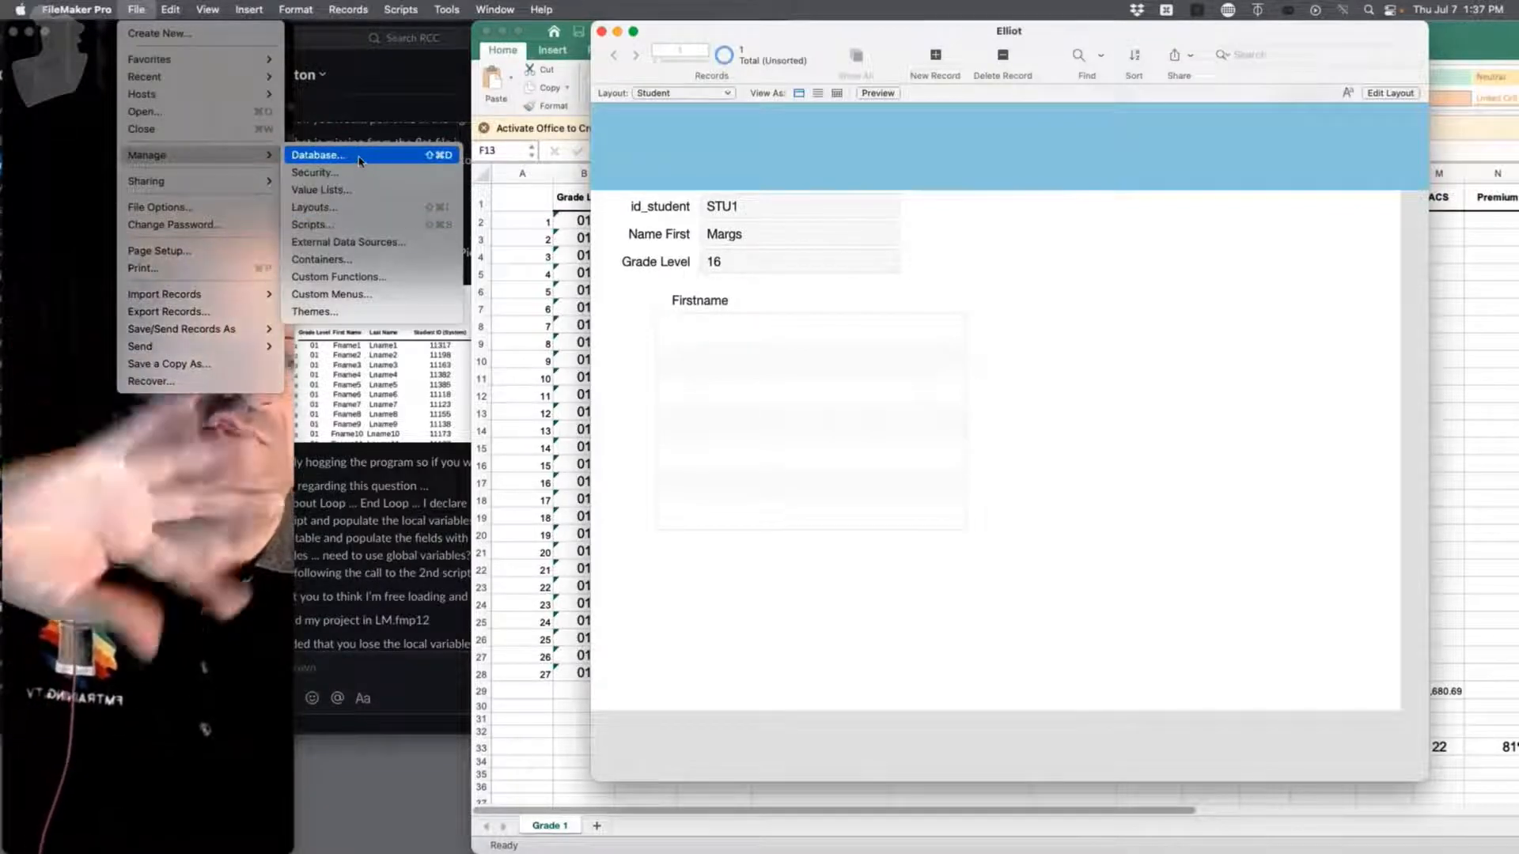
left_click(360, 160)
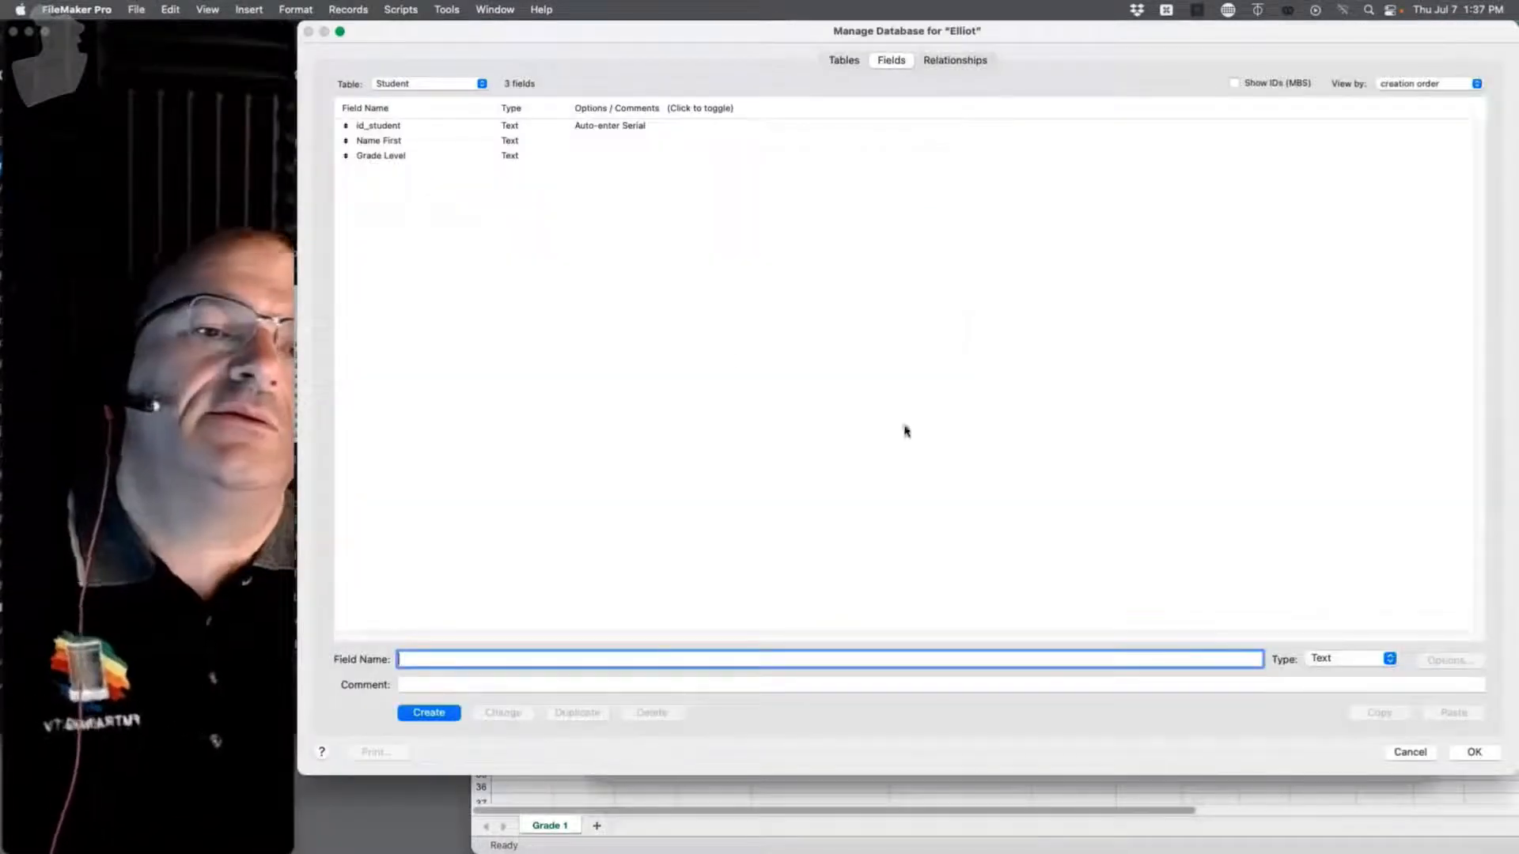
left_click(943, 61)
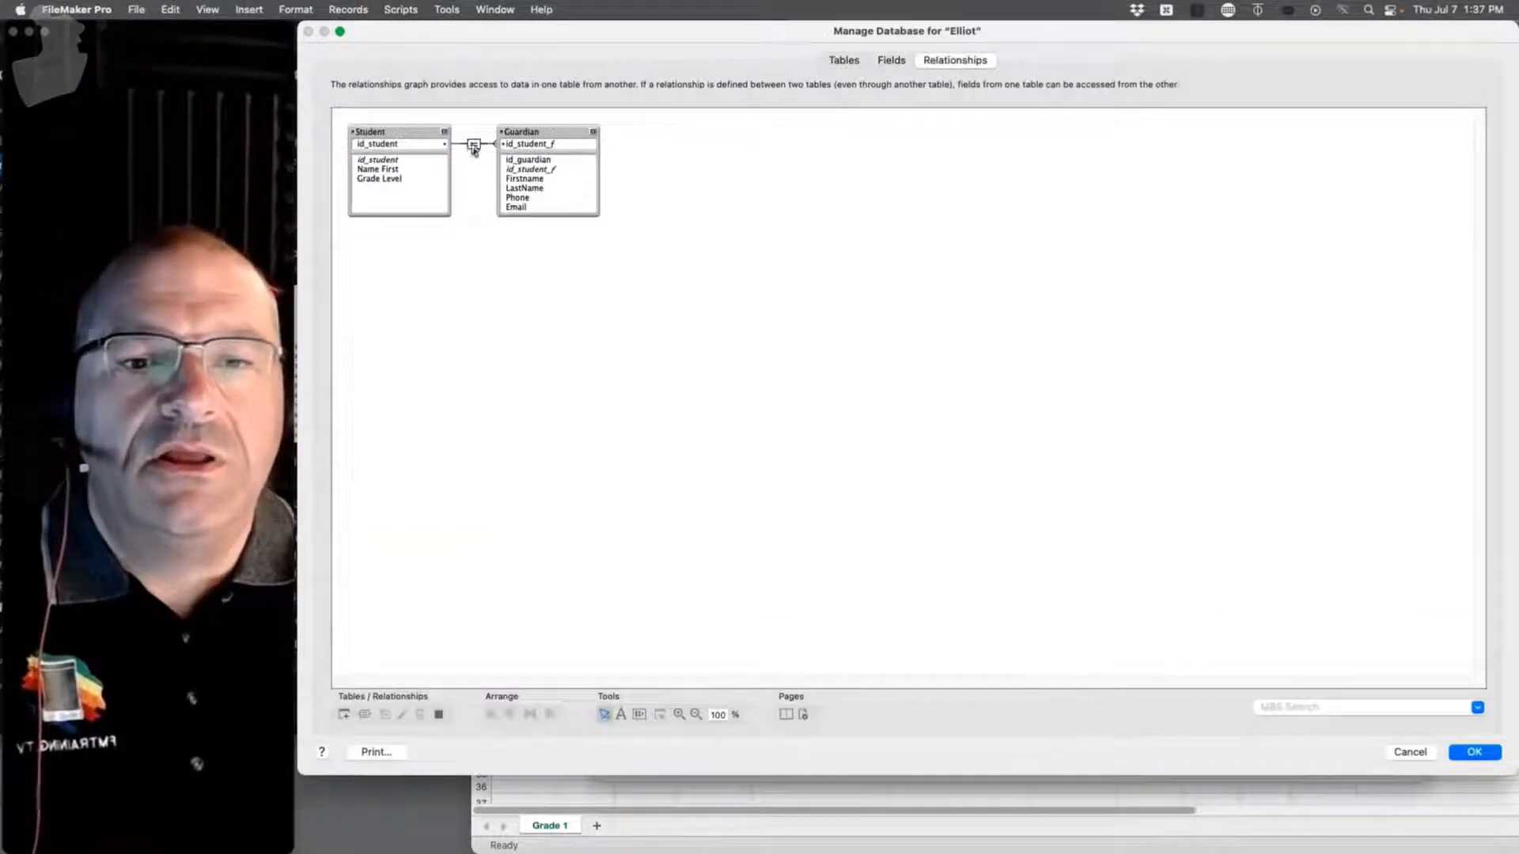
double_click(473, 146)
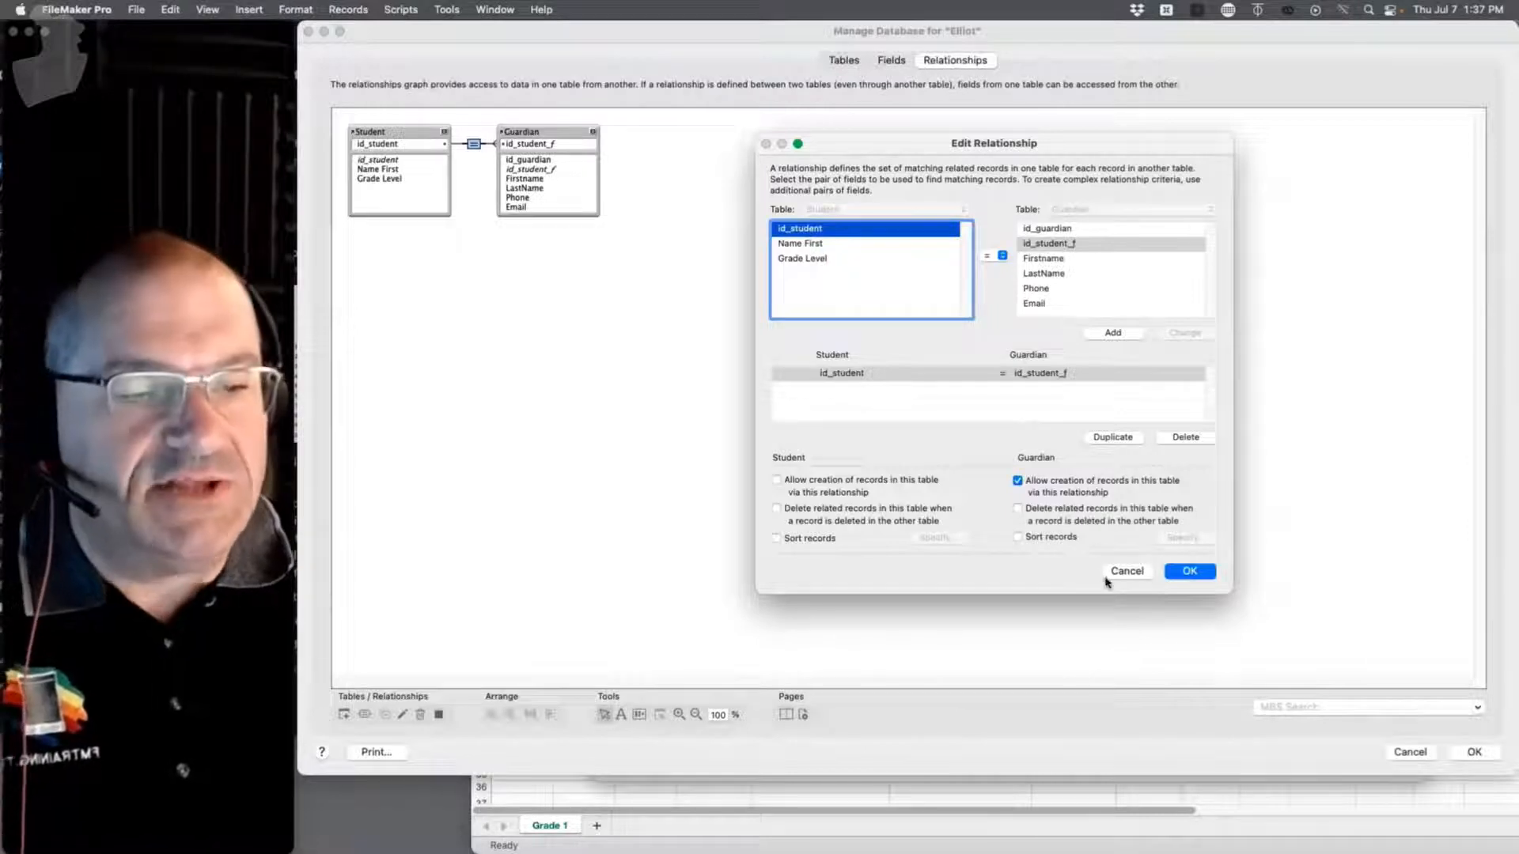
left_click(1191, 573)
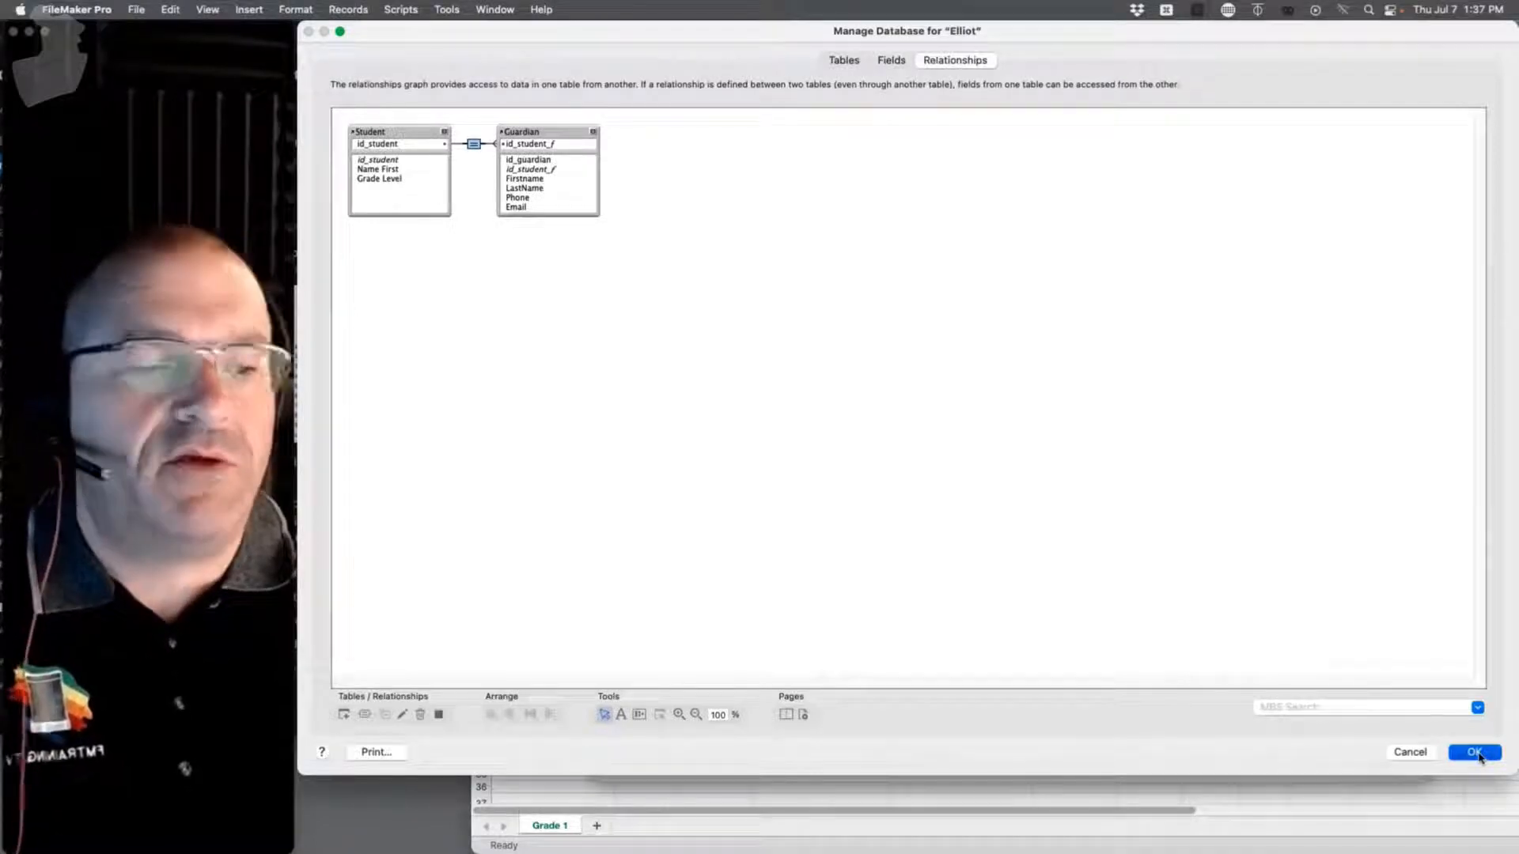
left_click(1476, 753)
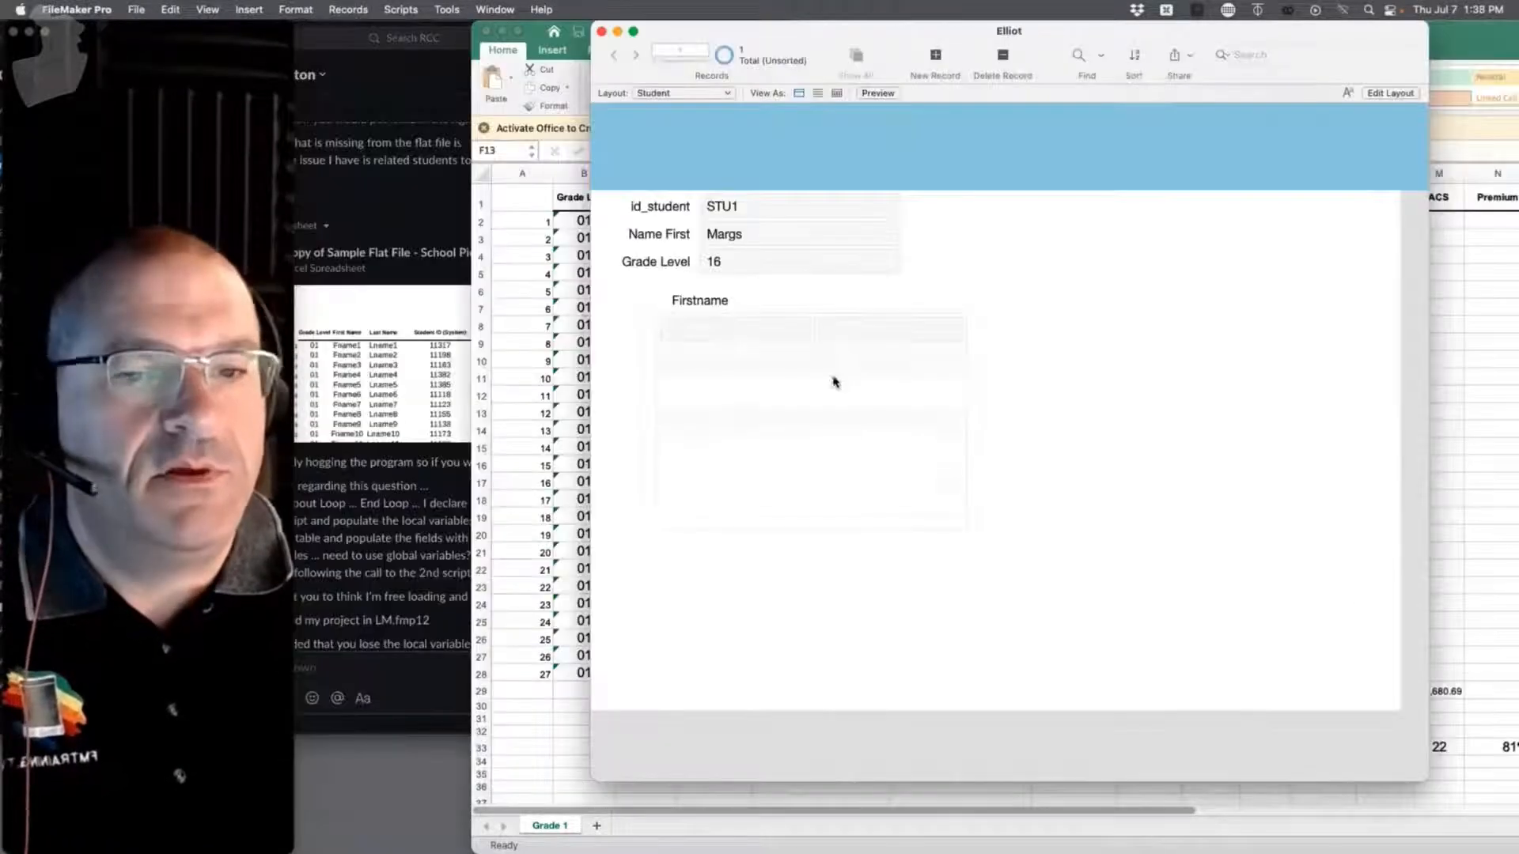
Step: Enter two guardian first names in STU1's portal rows, then switch to the School Pictures spreadsheet
left_click(695, 329)
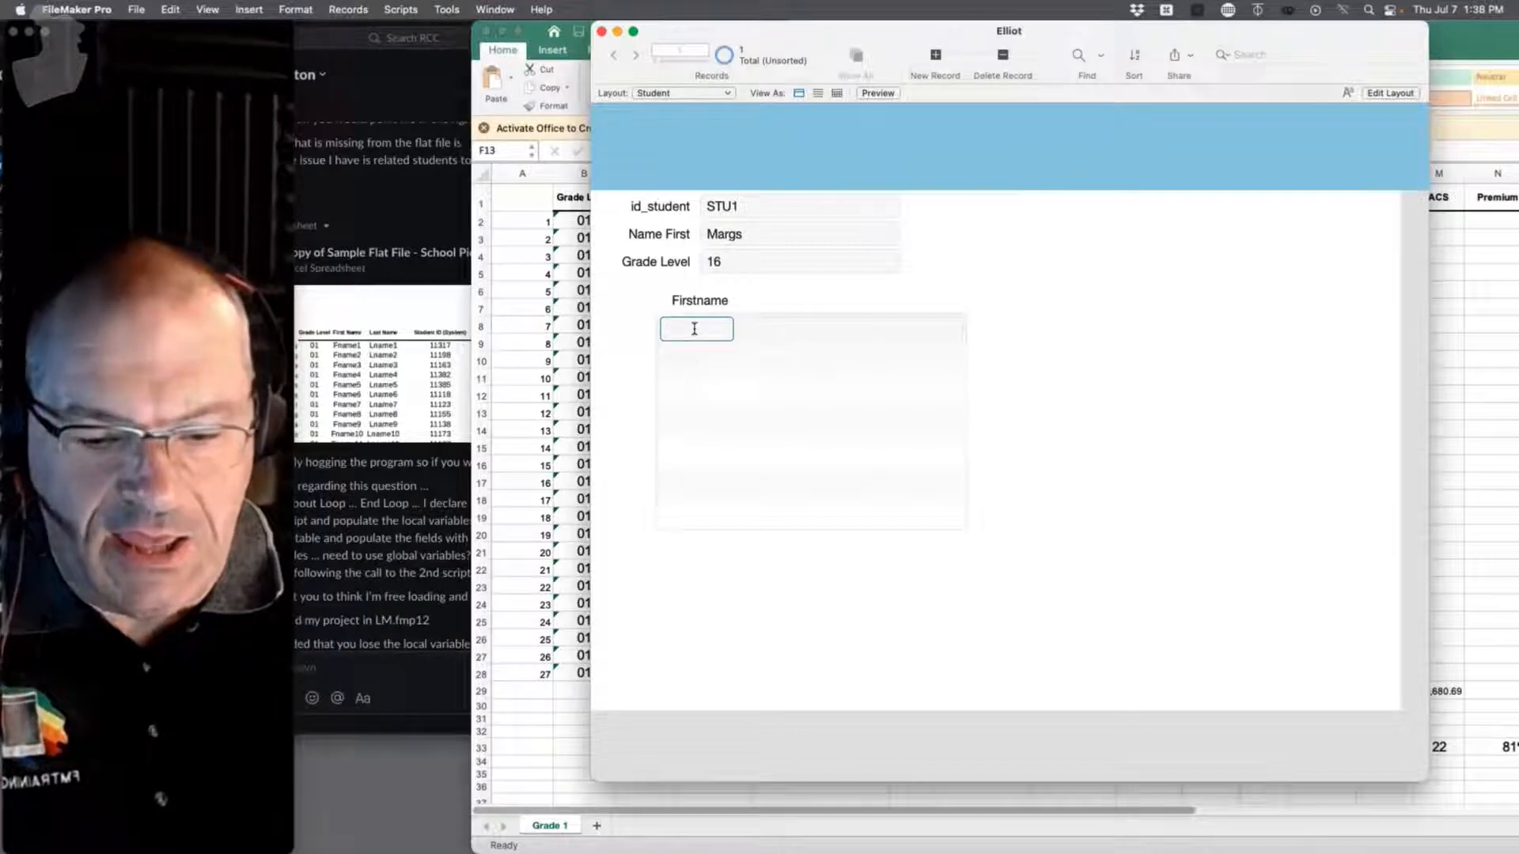
left_click(851, 361)
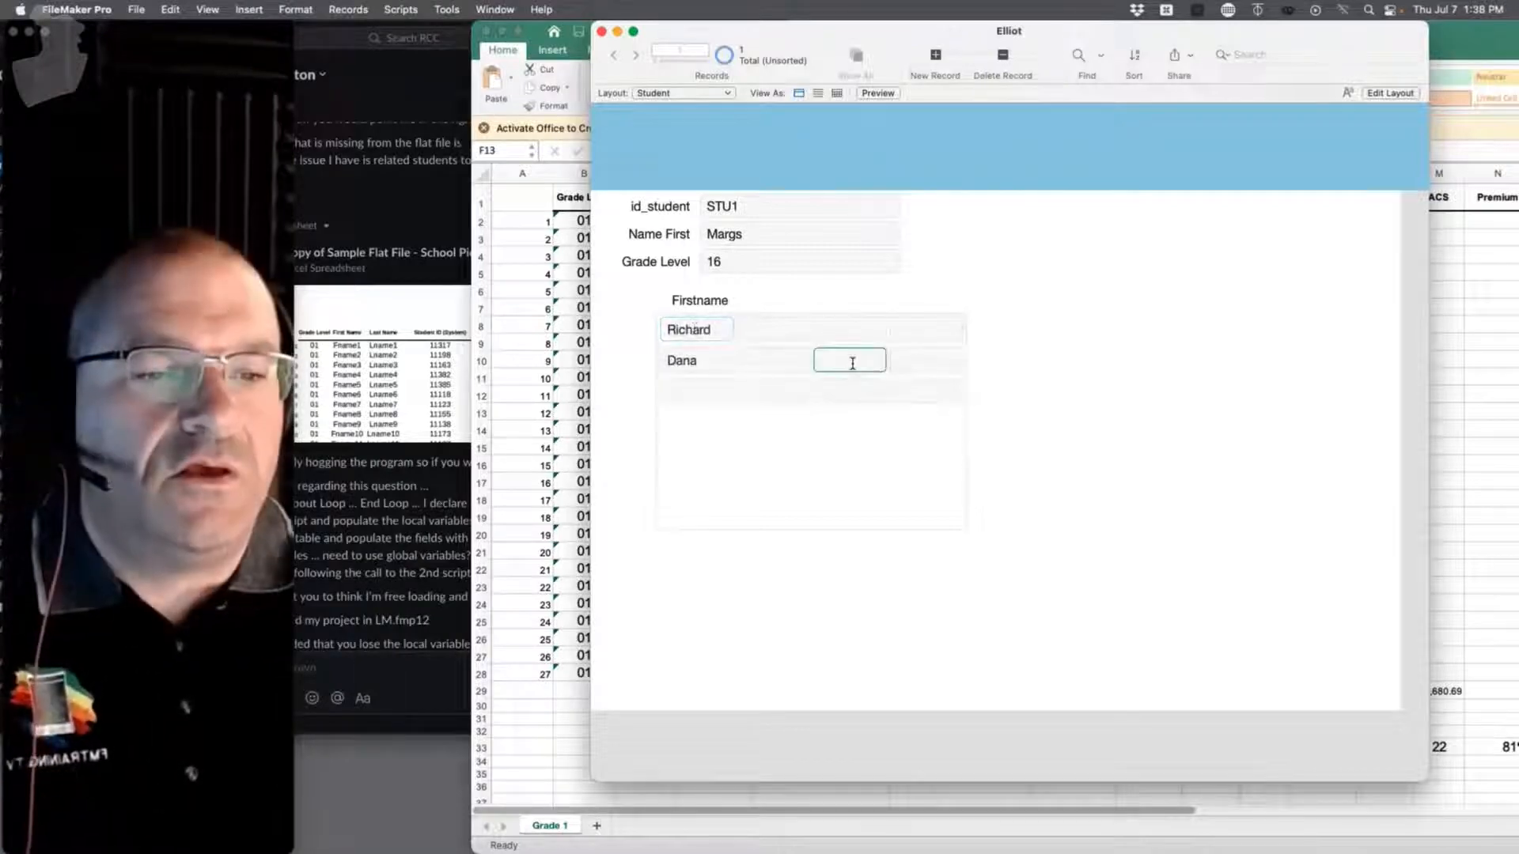
left_click(918, 359)
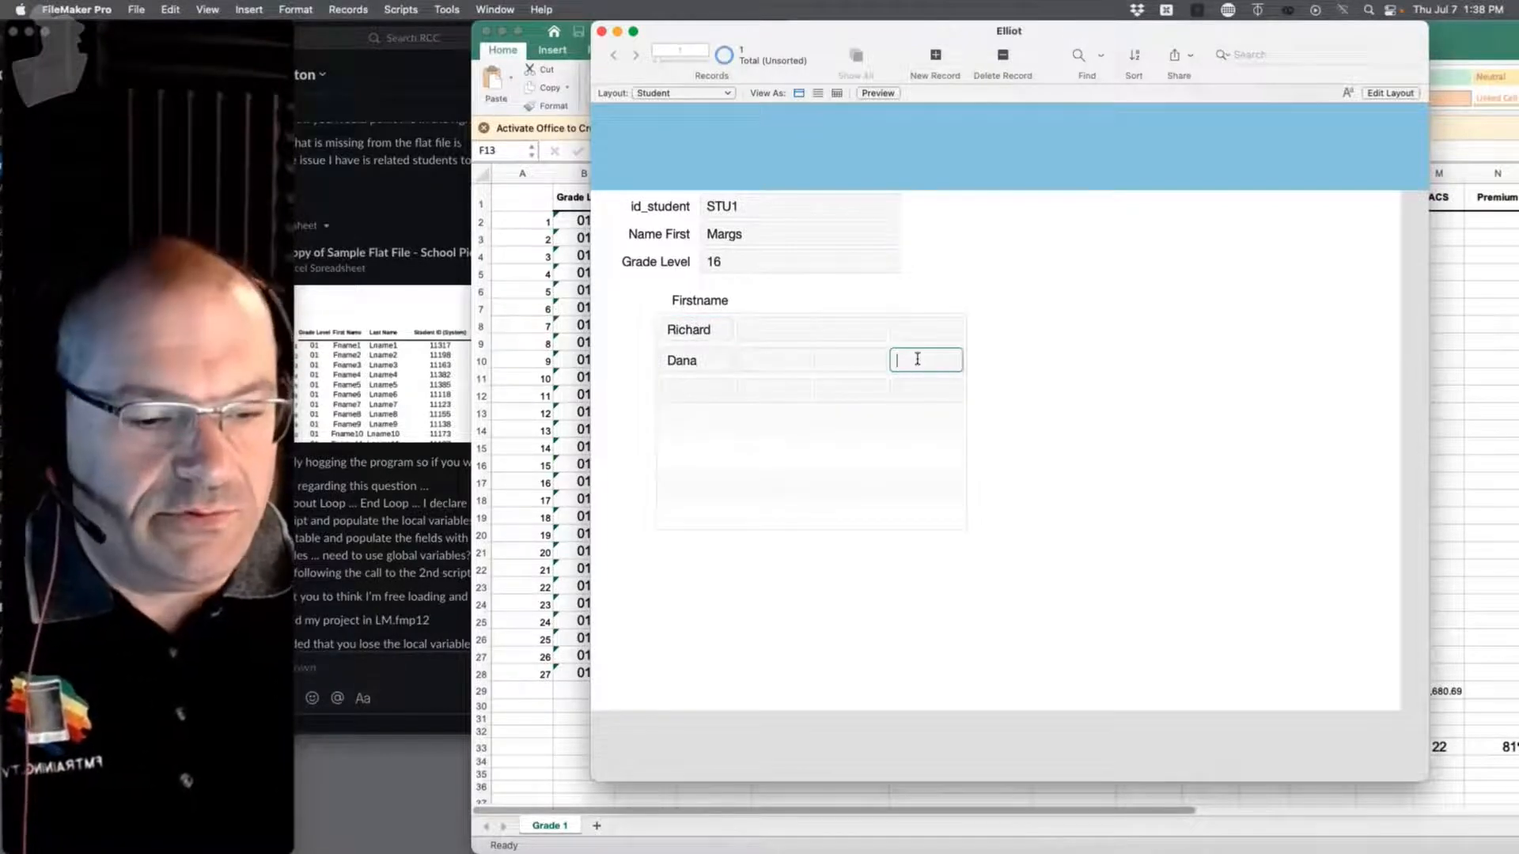
left_click(1043, 307)
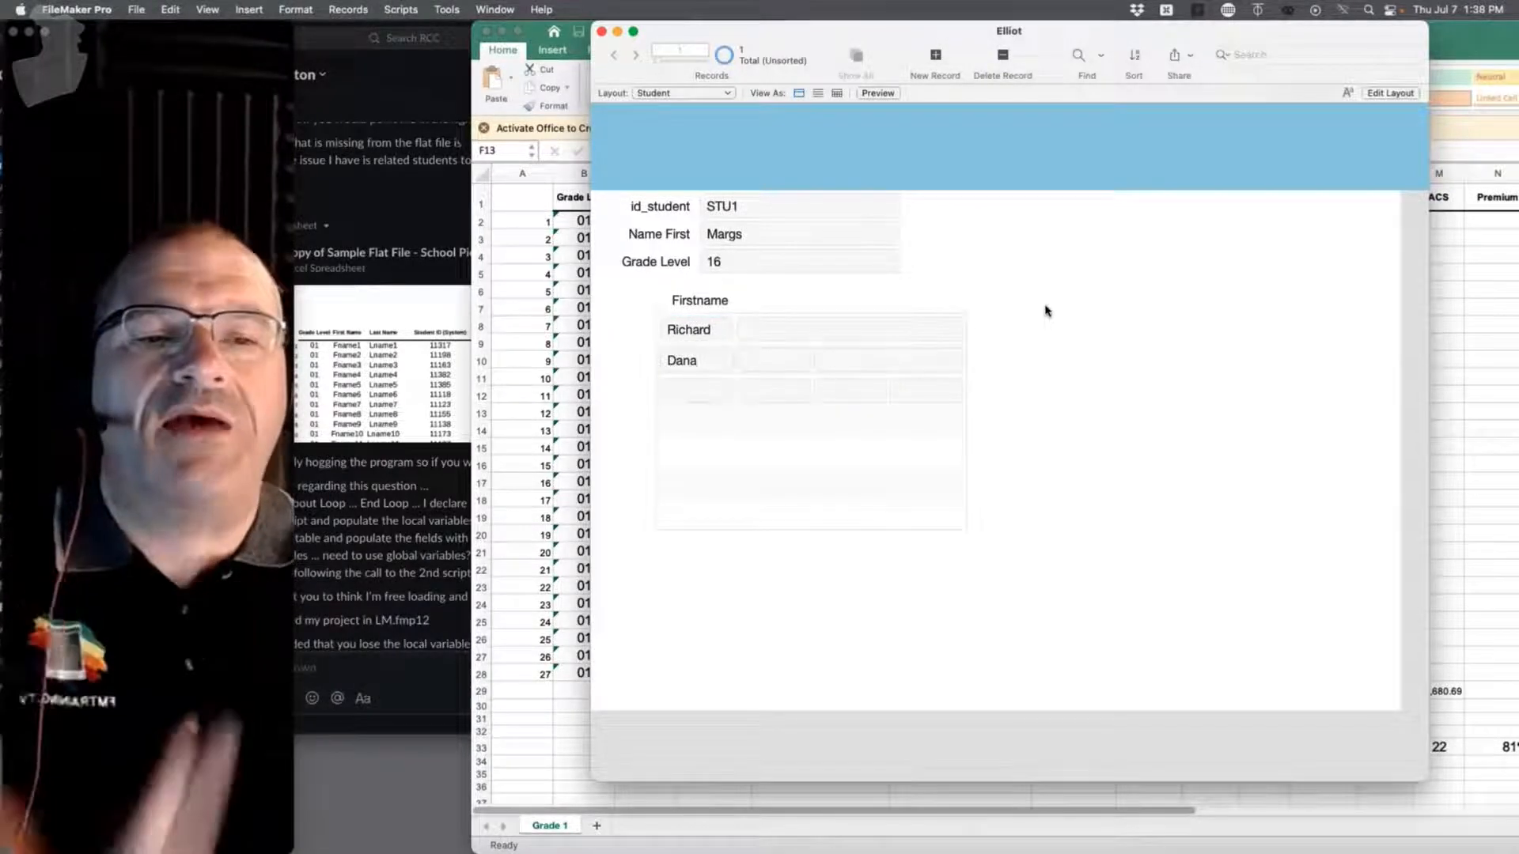
left_click(1454, 286)
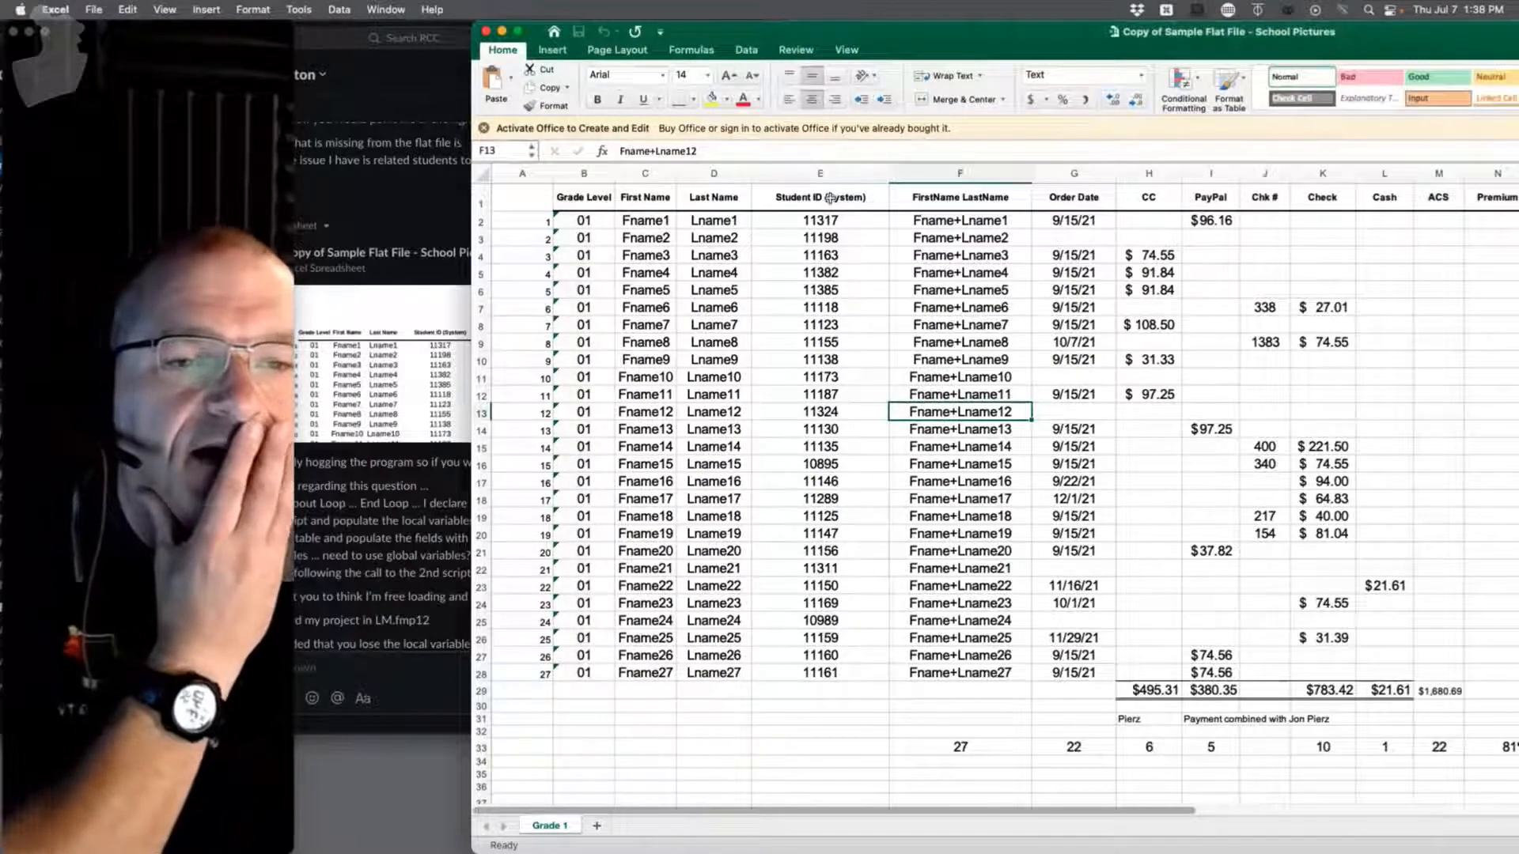
left_click(578, 174)
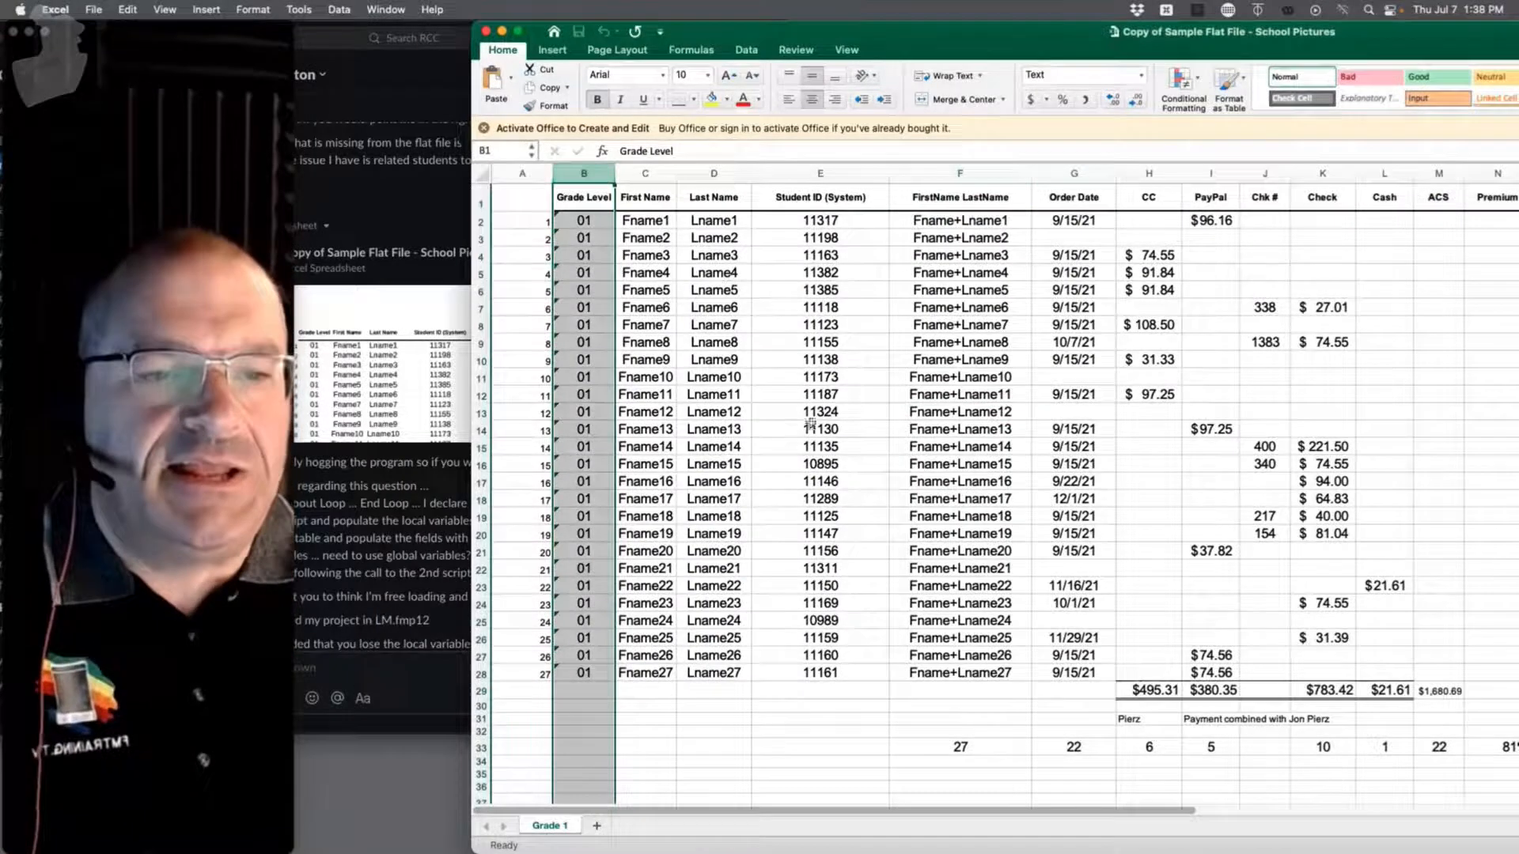
left_click(826, 673, "shift")
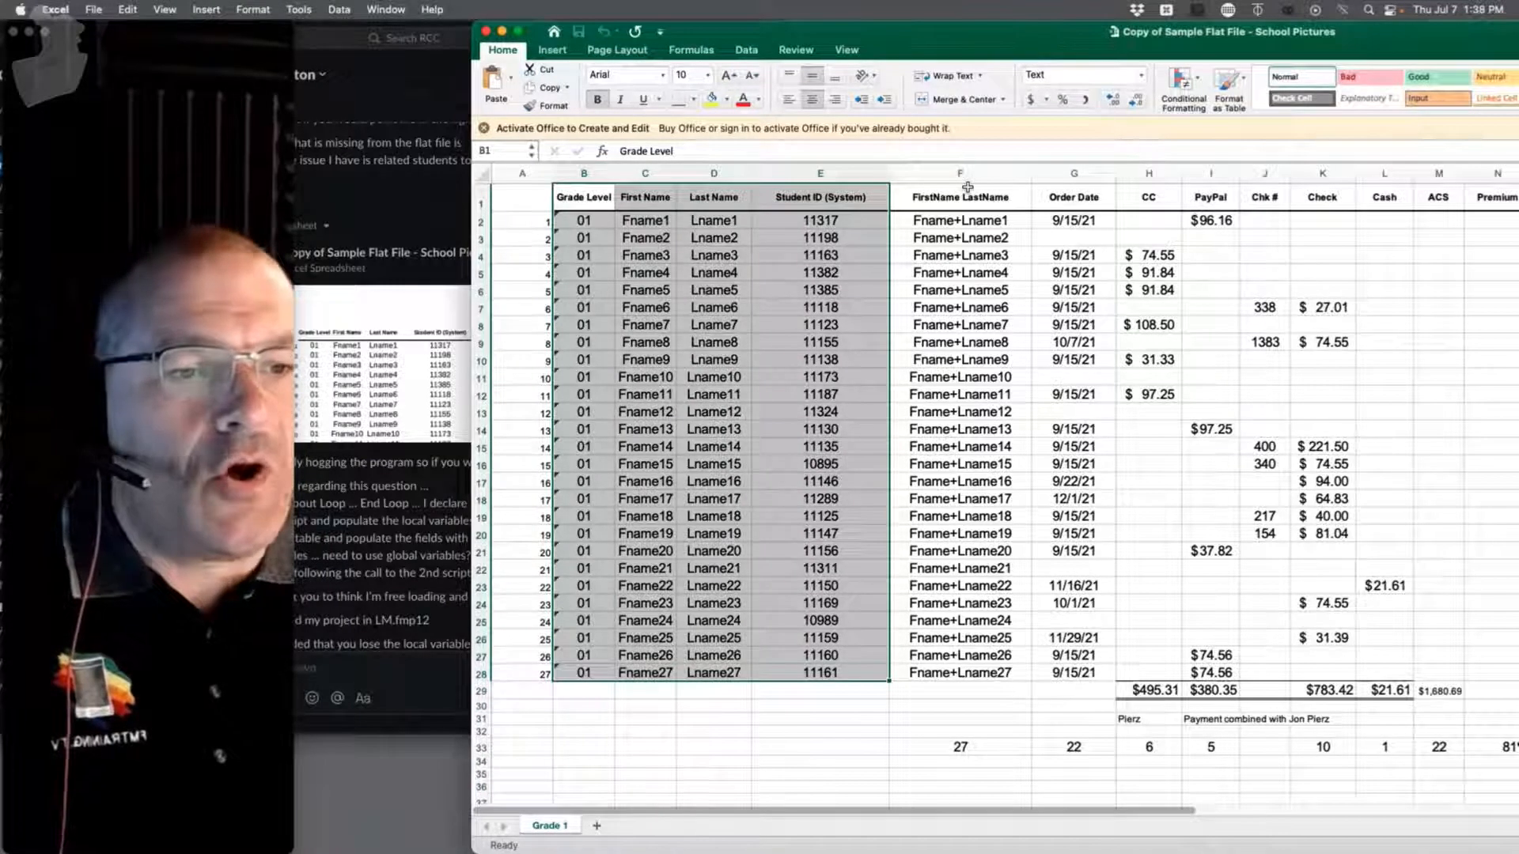
left_click_drag(966, 191, 987, 671)
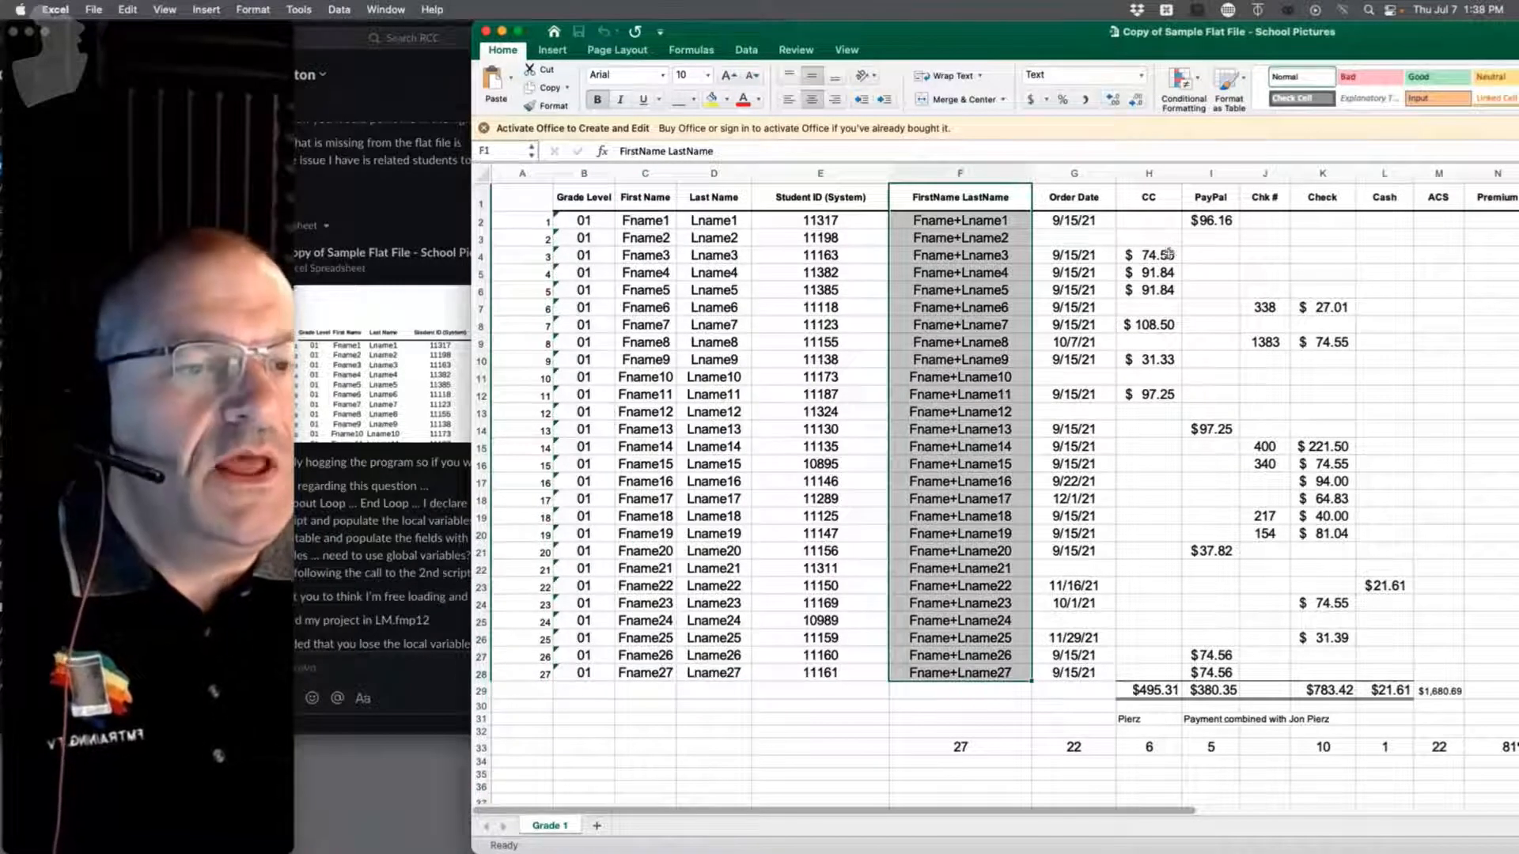
left_click_drag(1081, 193, 1080, 663)
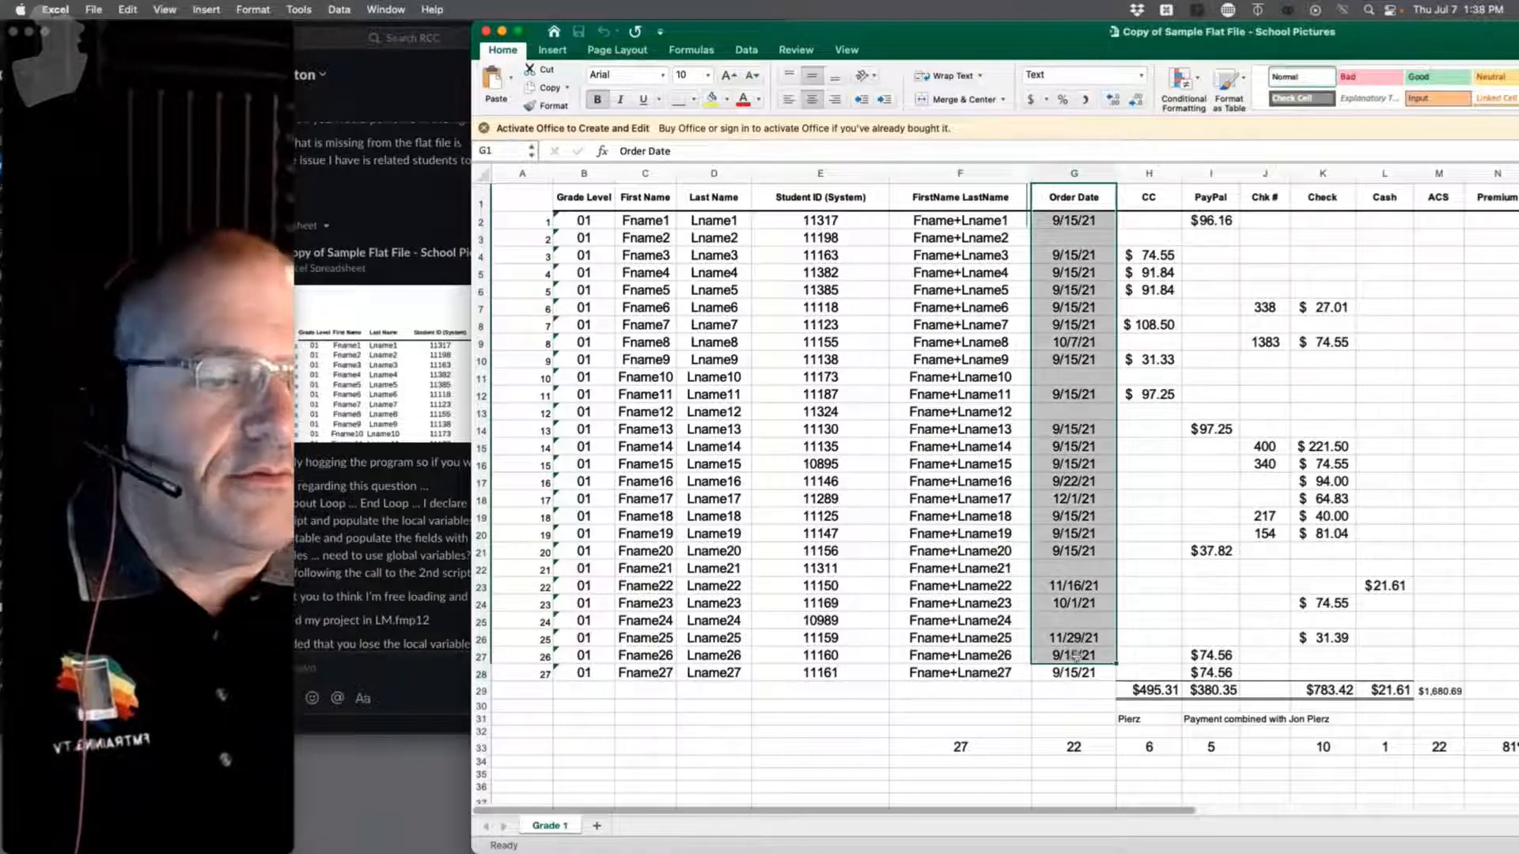
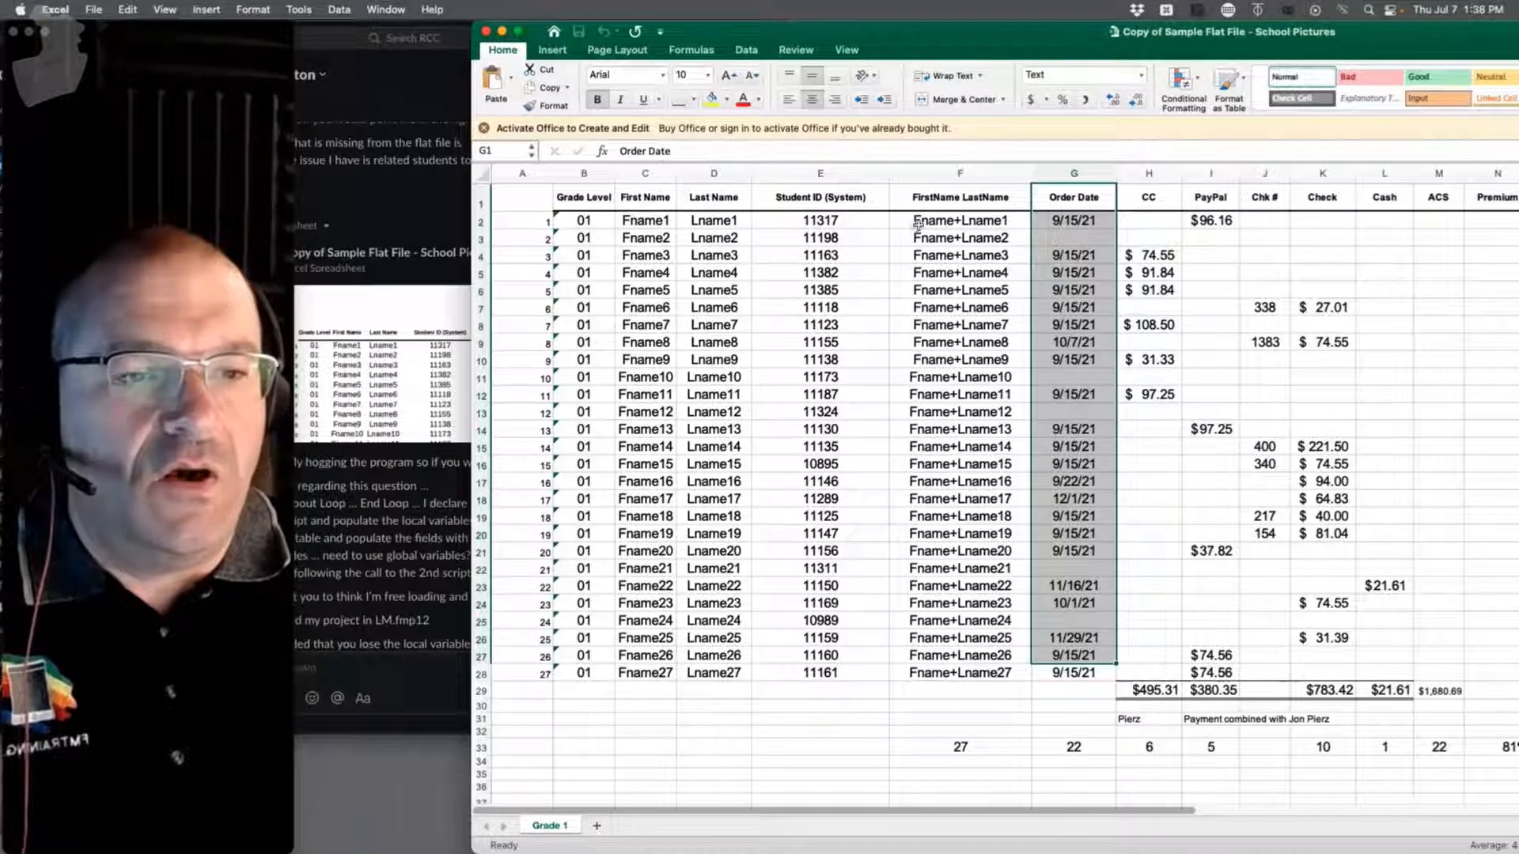
Step: Try replacing F2's Fname+Lname1 placeholder with a parent name, undo it, and reposition the Excel window
double_click(921, 222)
left_click_drag(1013, 220, 878, 222)
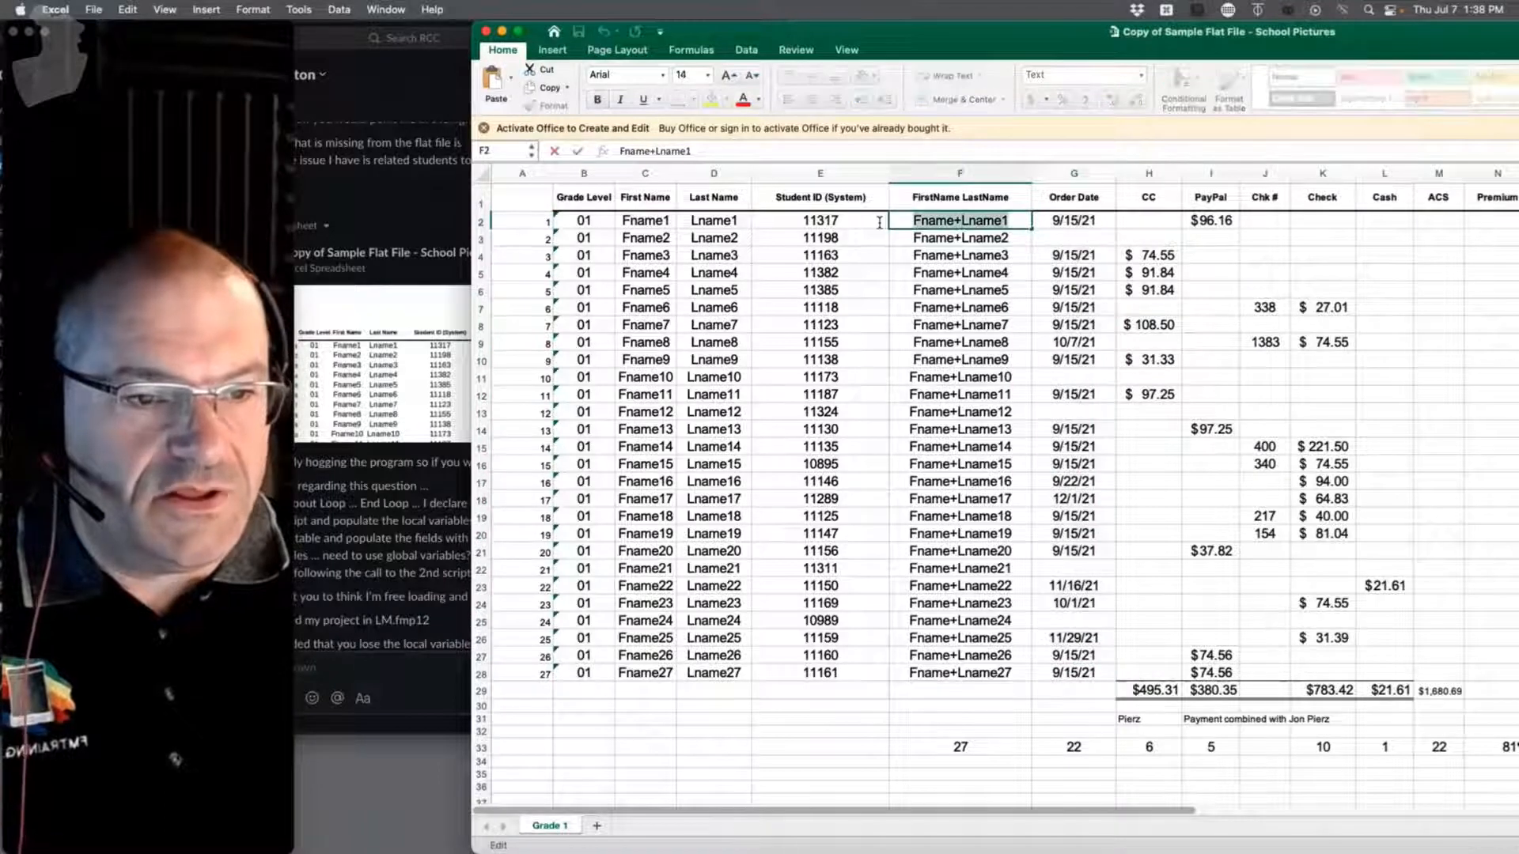
type("t")
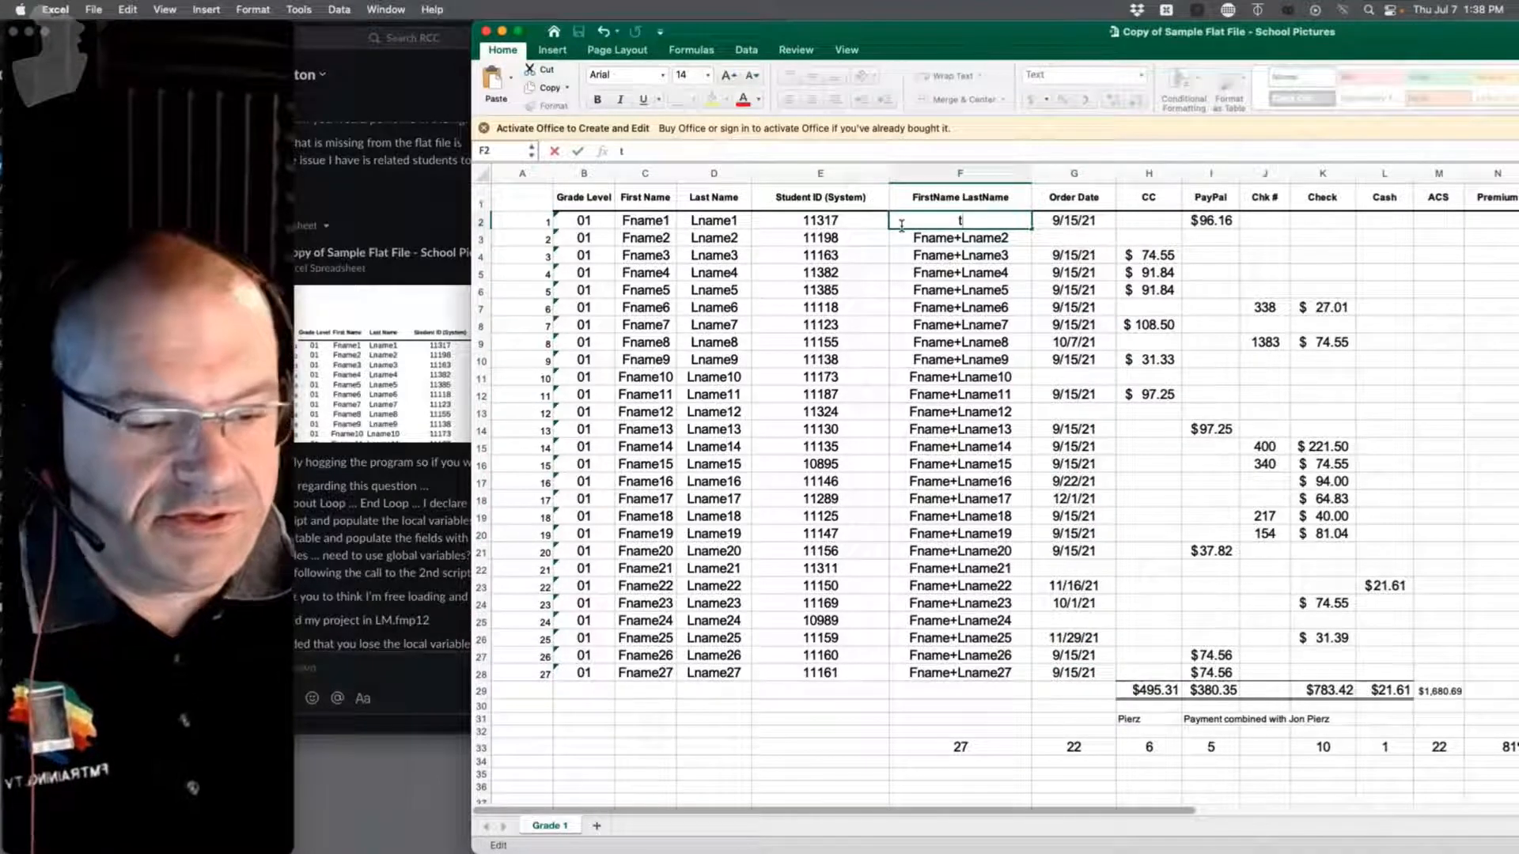
key("BackSpace")
type("R")
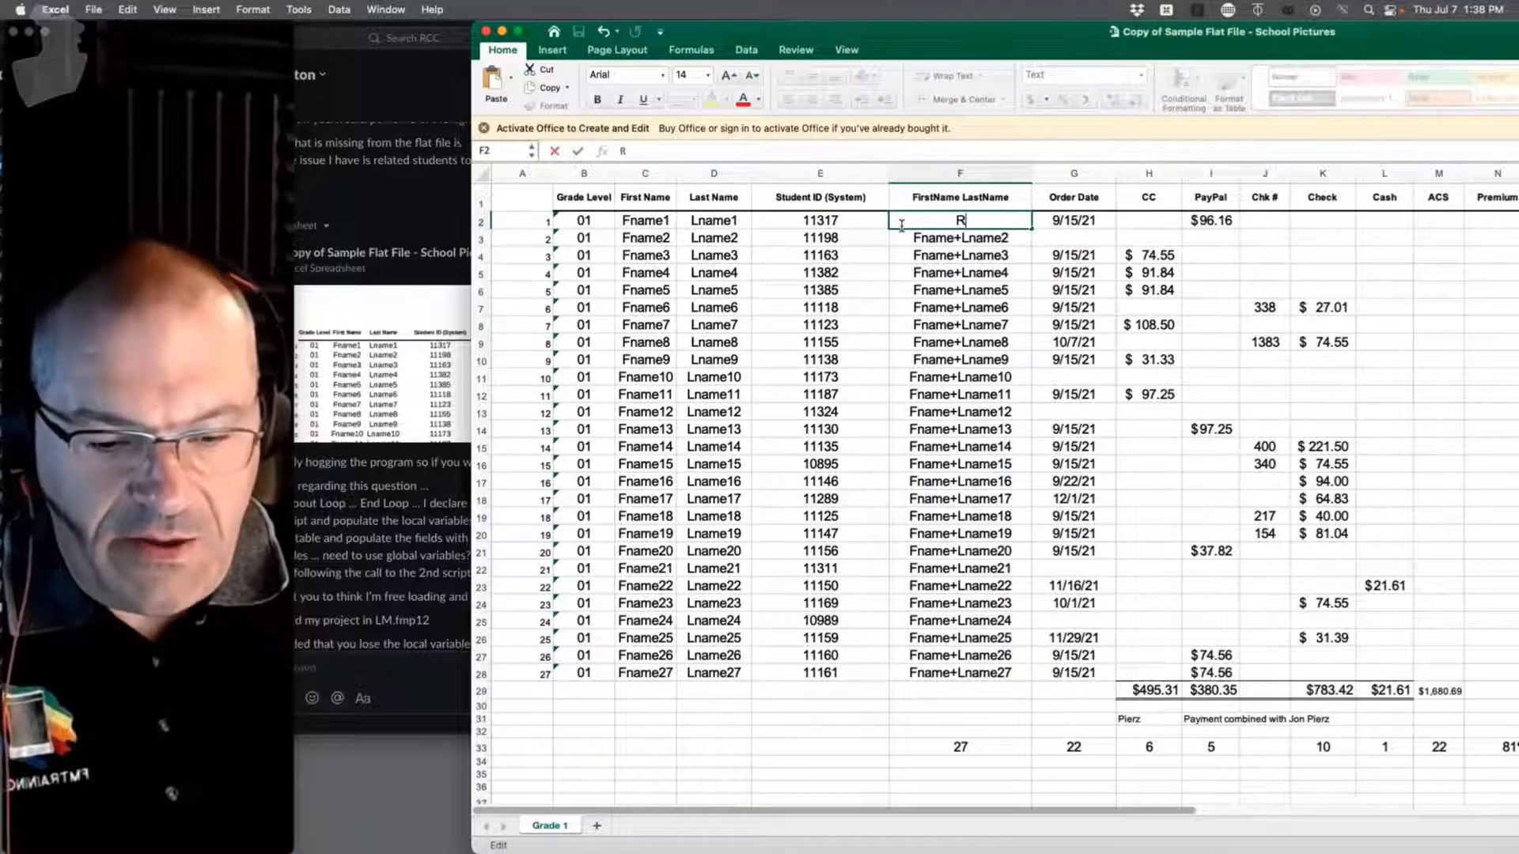
key("BackSpace")
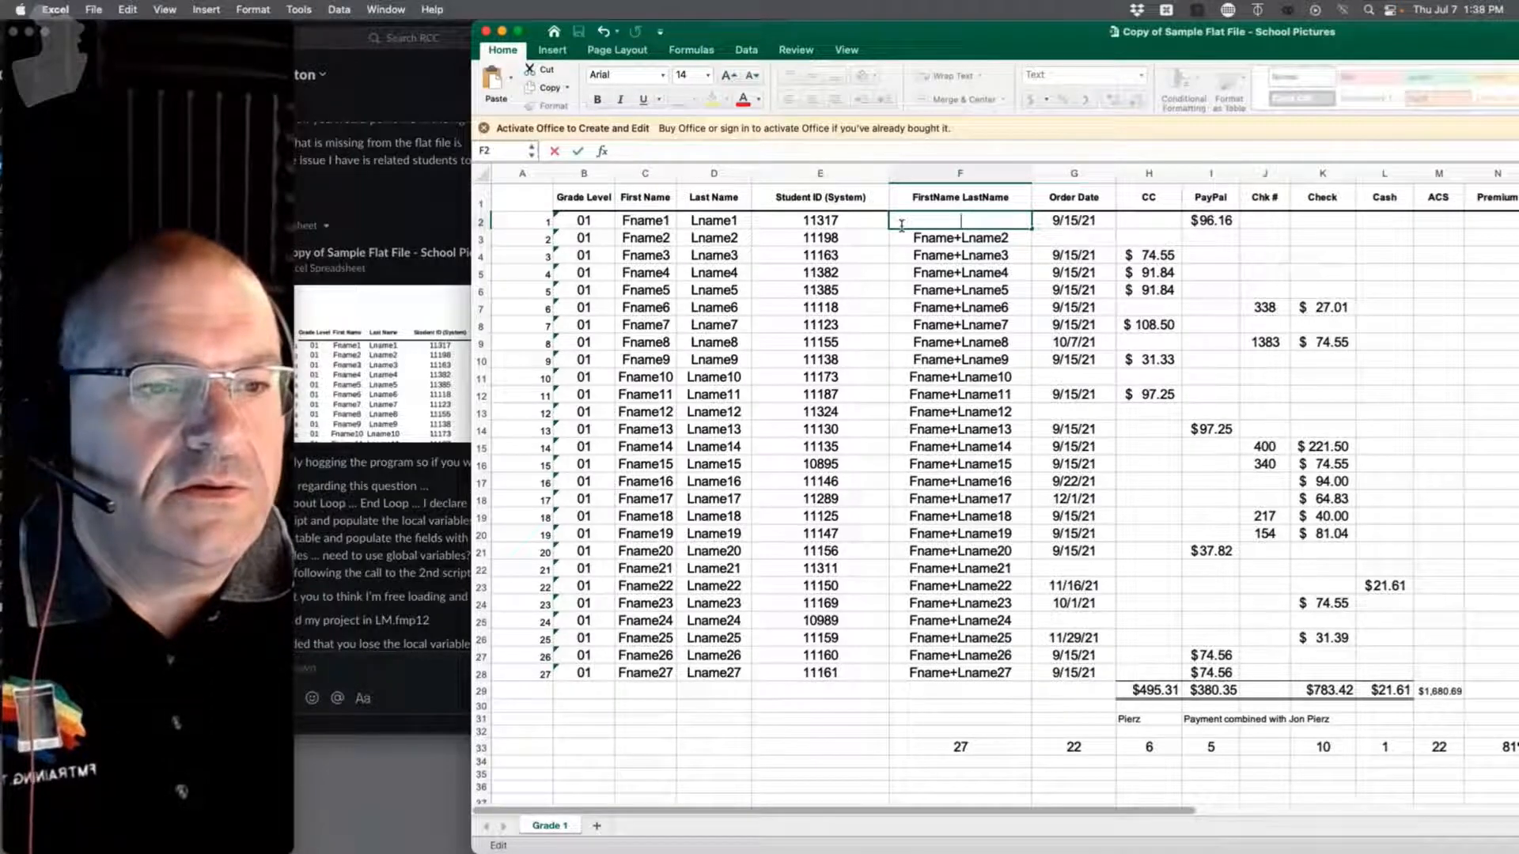
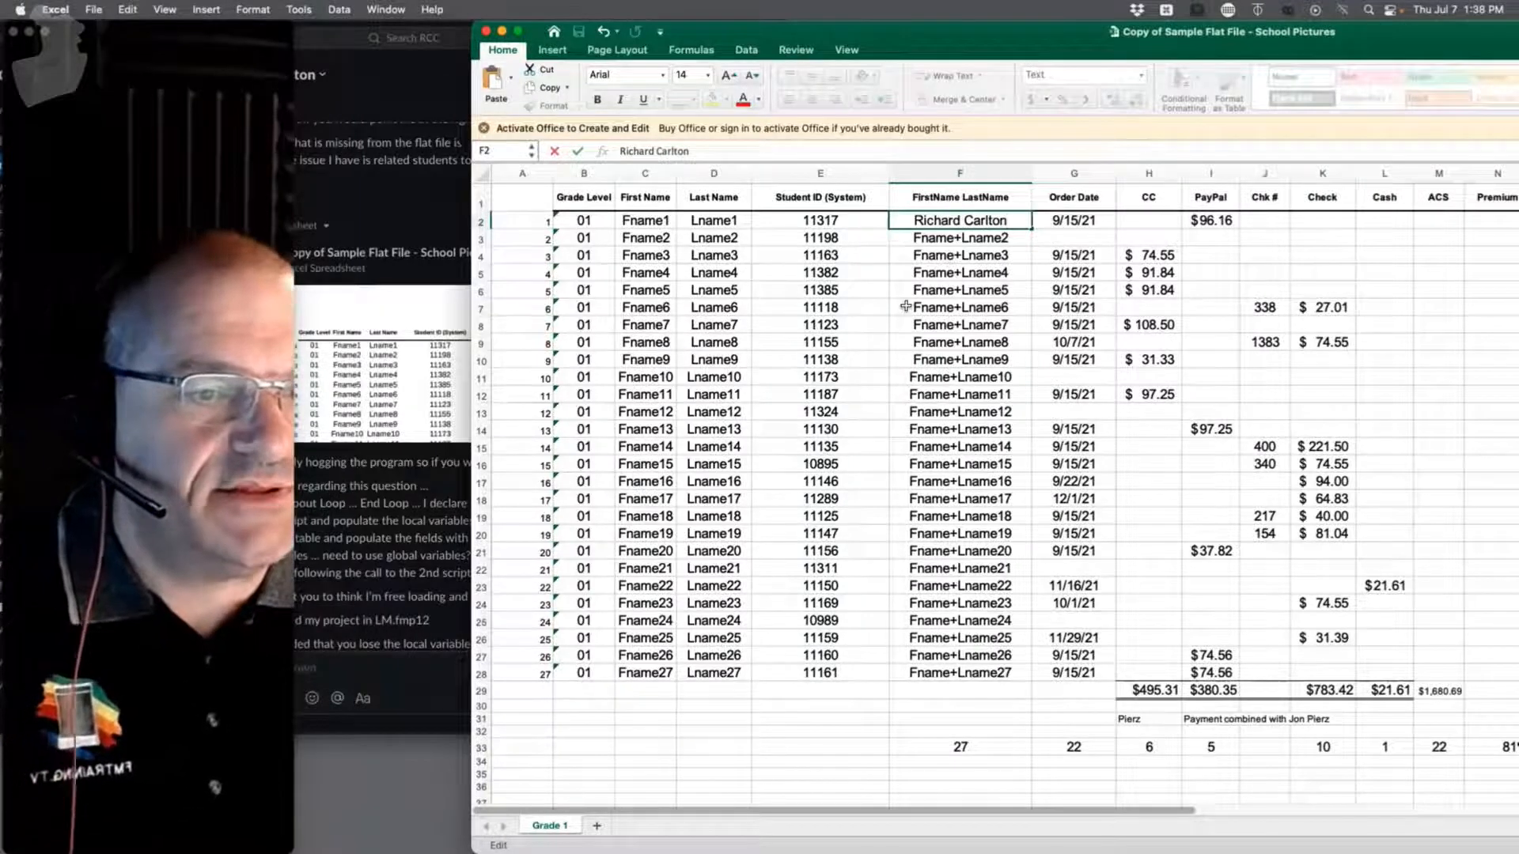
key("super+z")
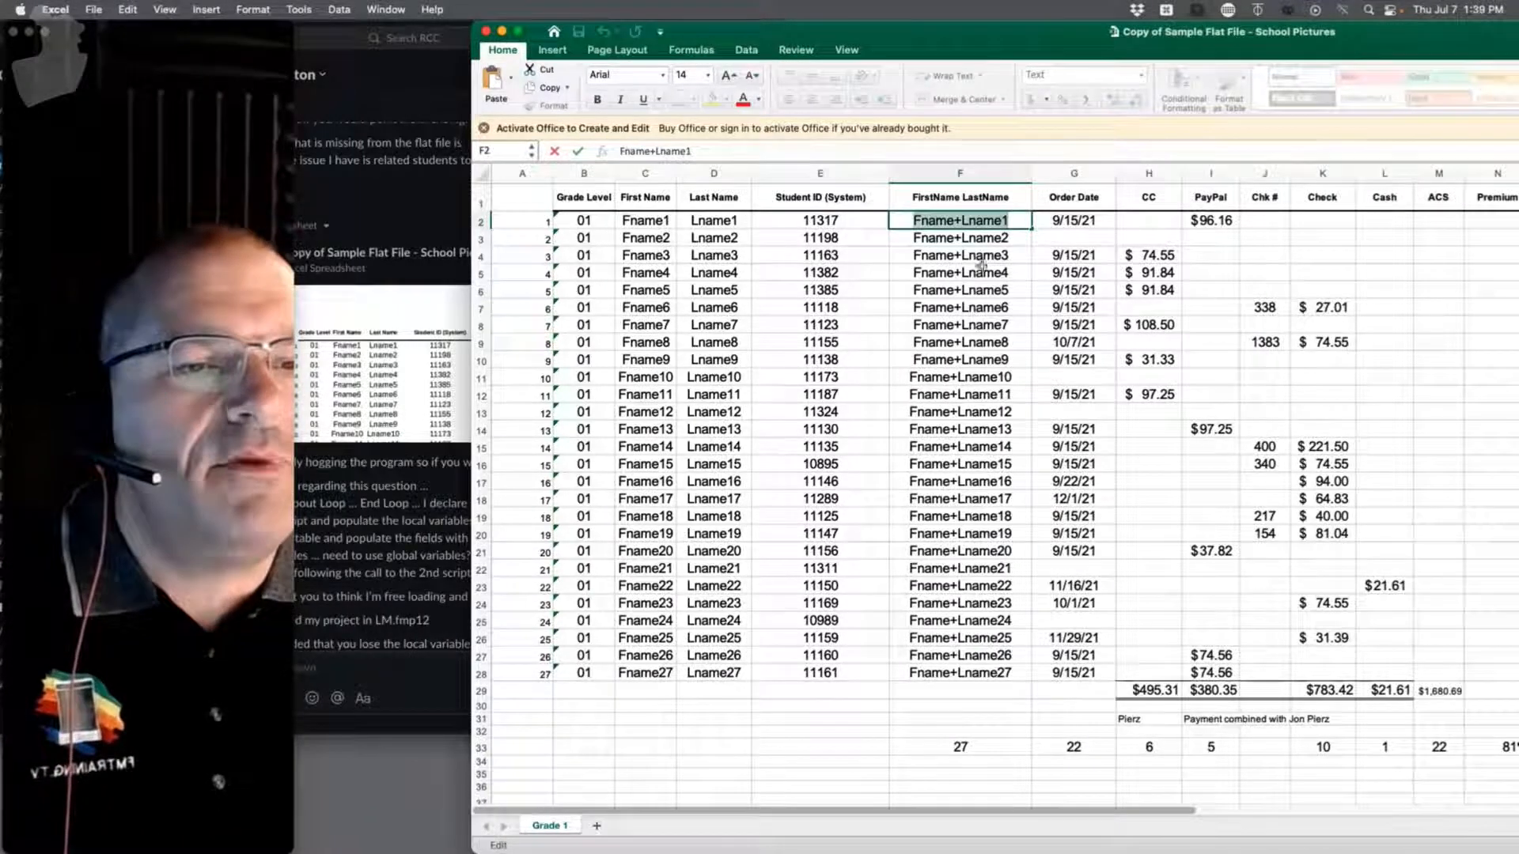
left_click(981, 269)
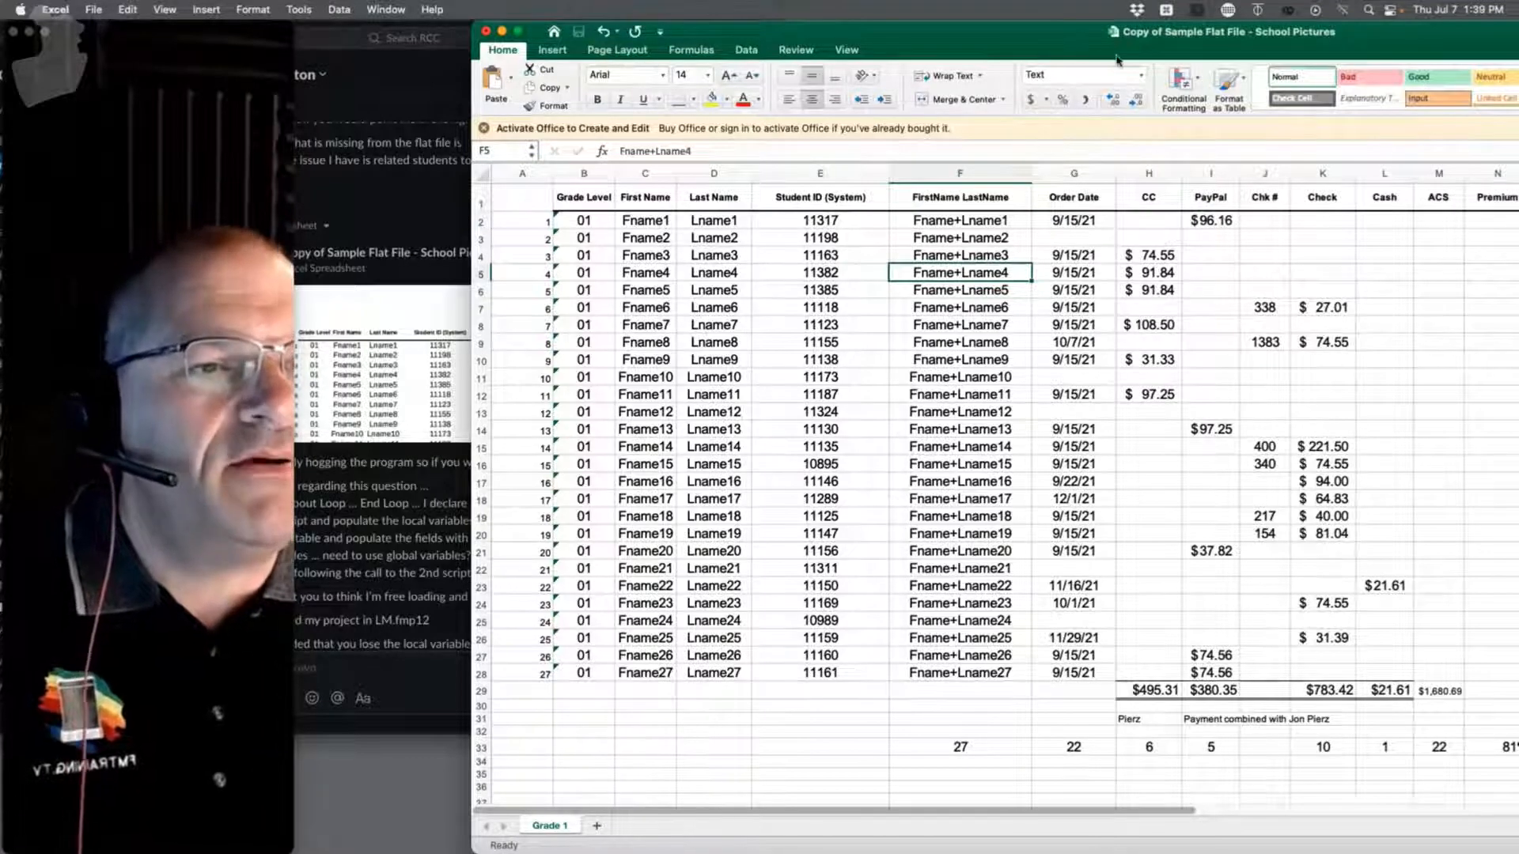
left_click_drag(1117, 59, 467, 59)
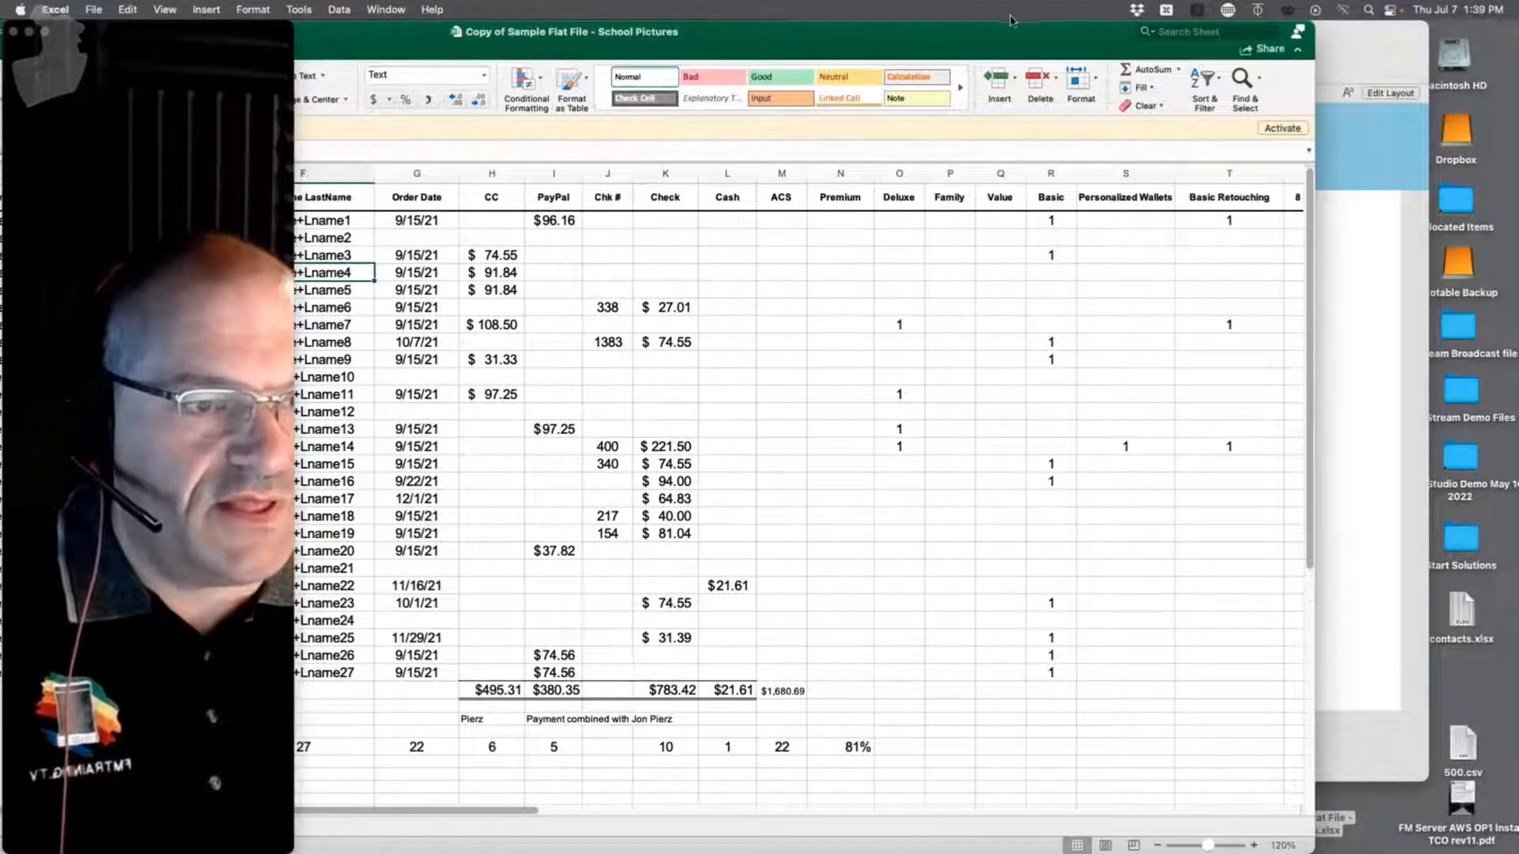
double_click(1095, 39)
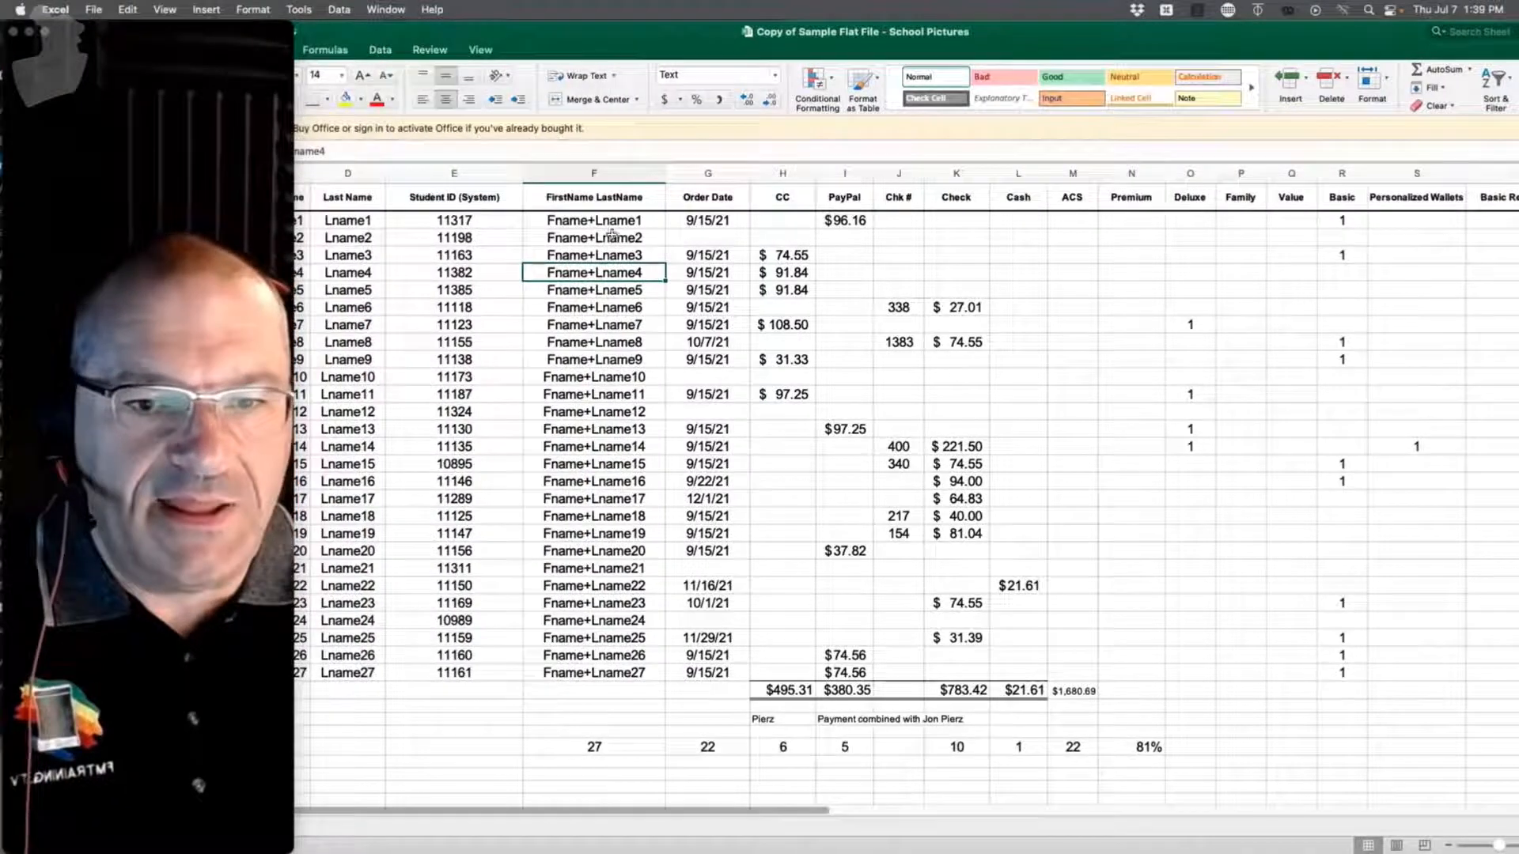
left_click_drag(842, 33, 1077, 34)
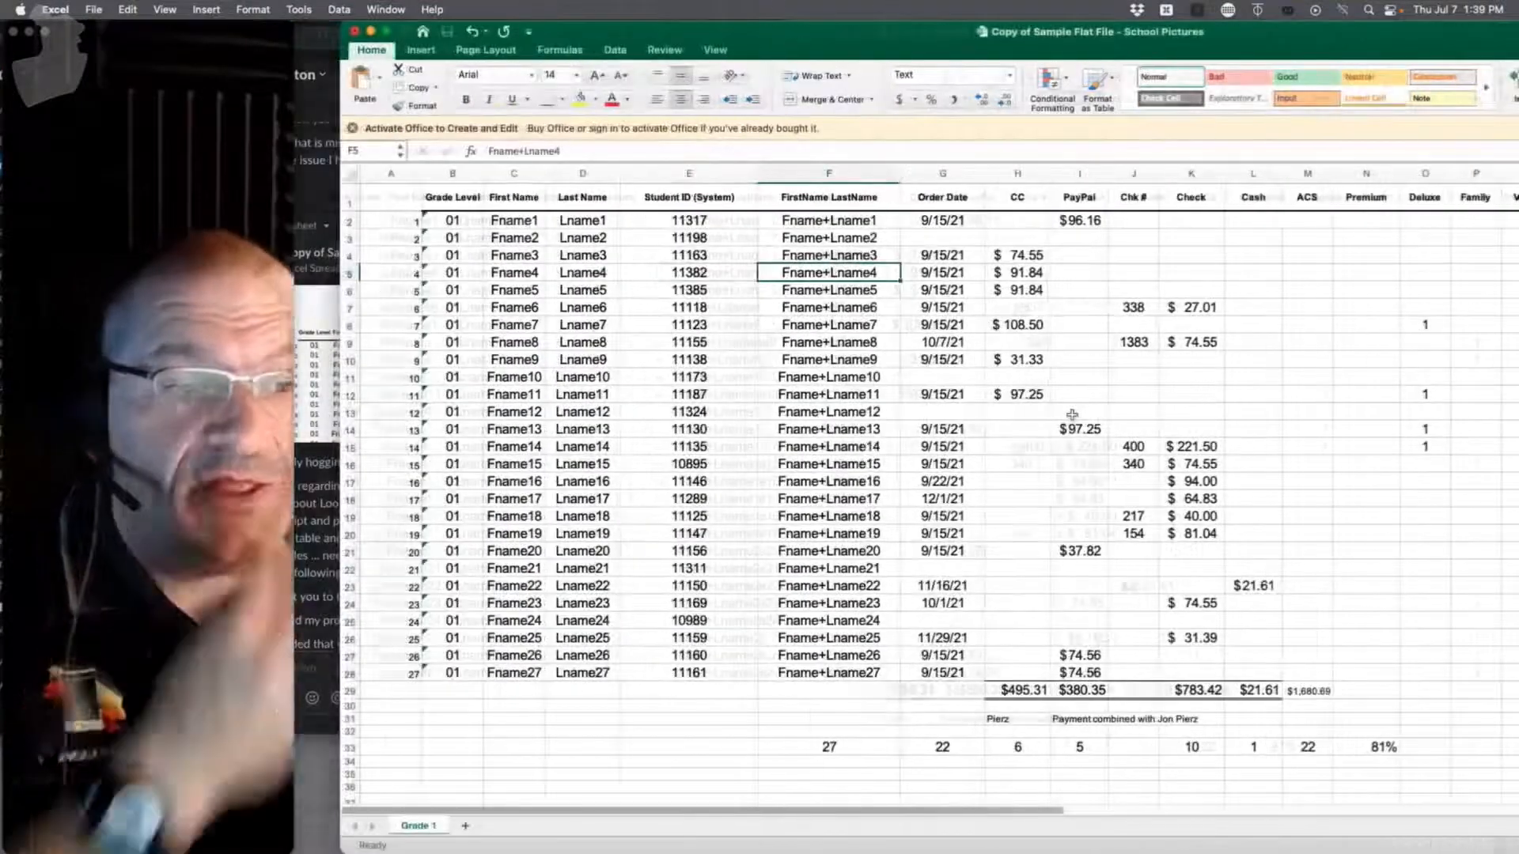
left_click(975, 293)
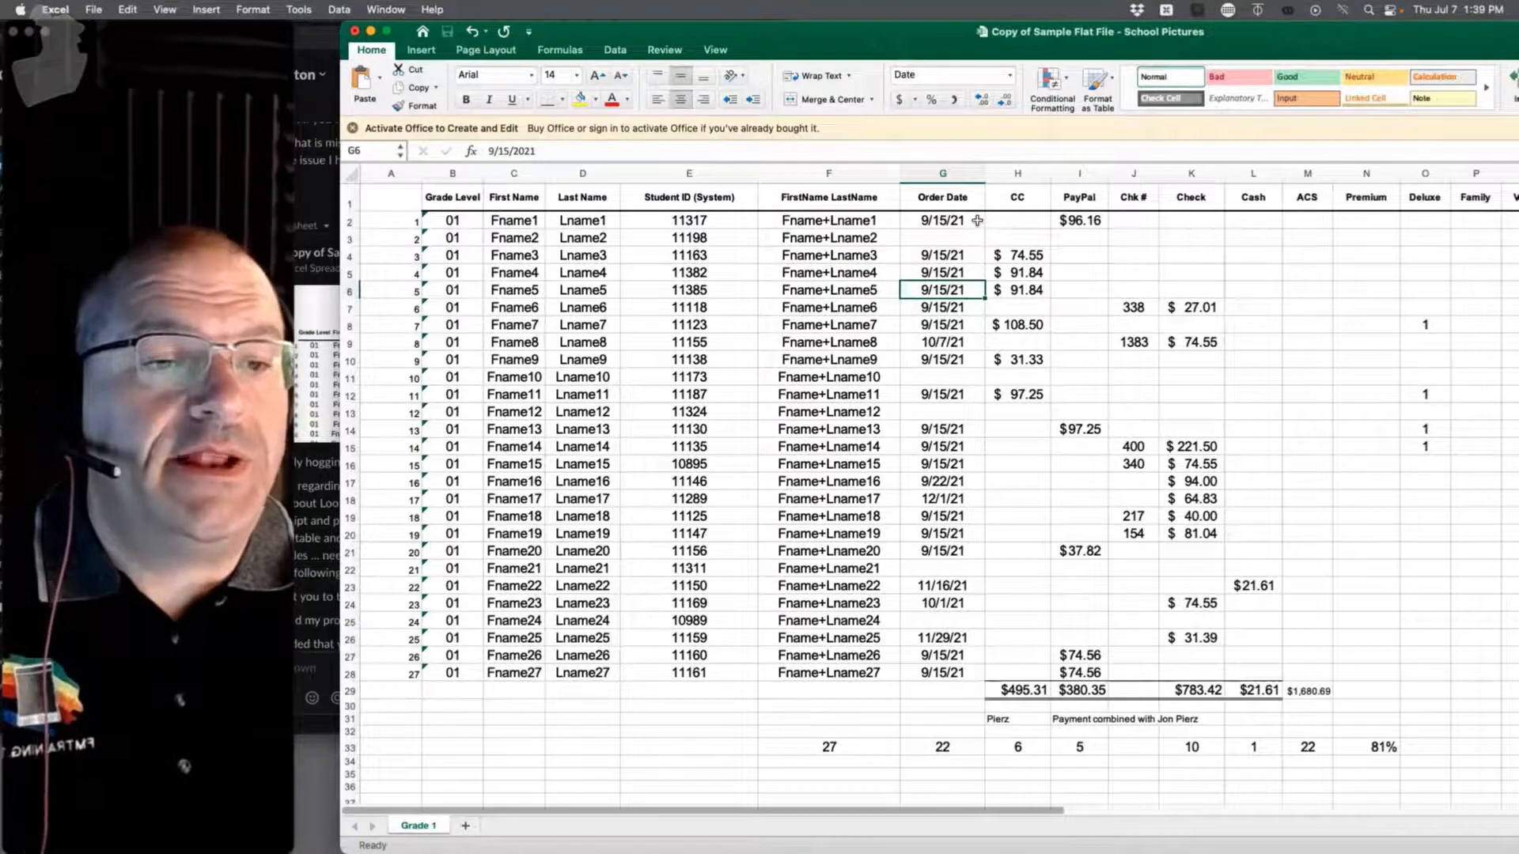
Step: Rename the column F header from FirstName LastName to 'Parent Name'
double_click(815, 198)
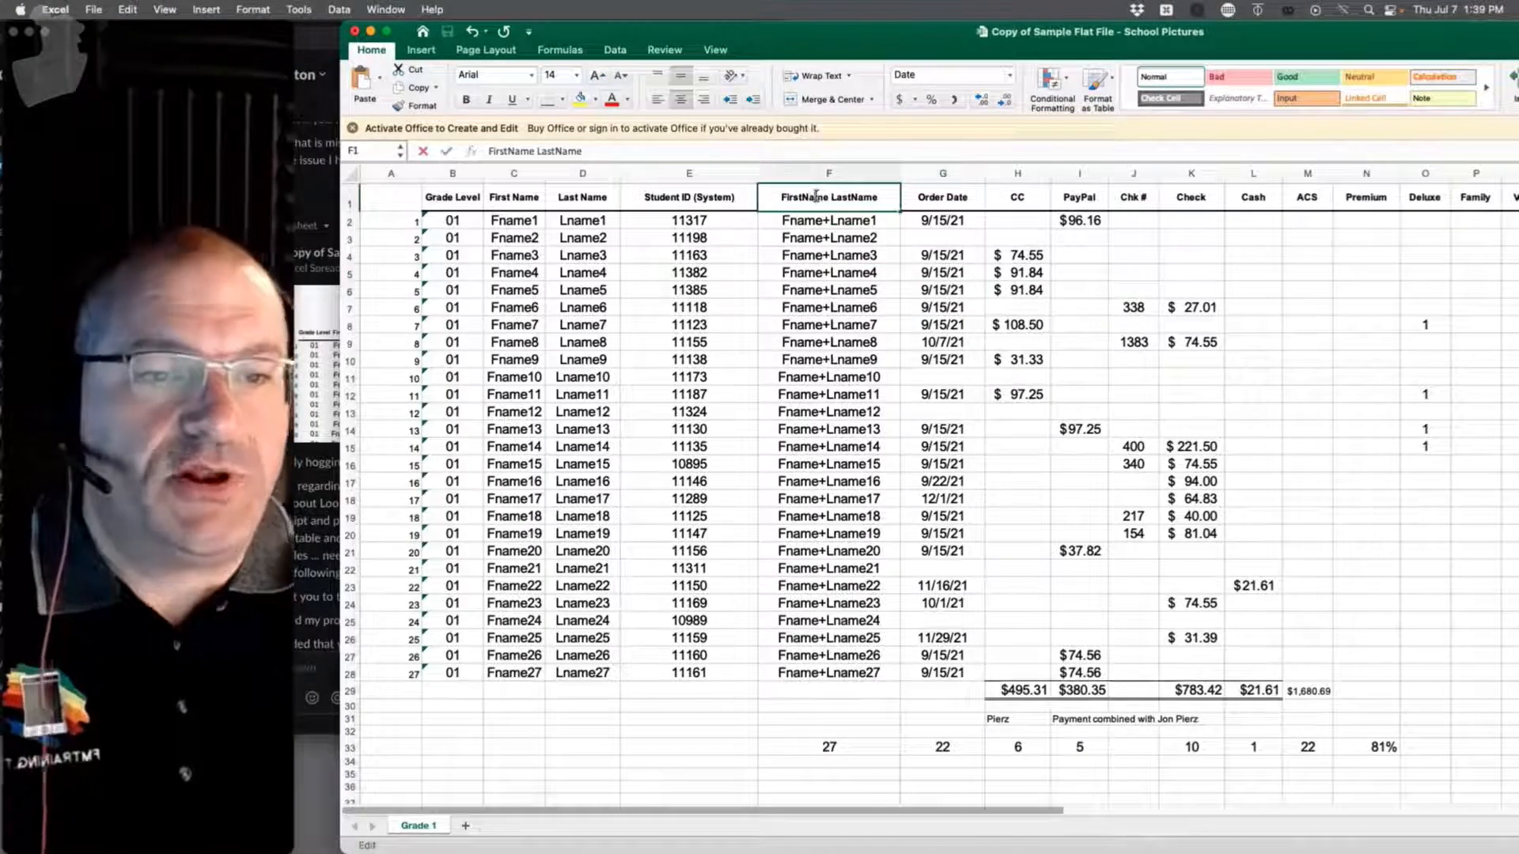
left_click_drag(886, 194, 744, 186)
type("Par")
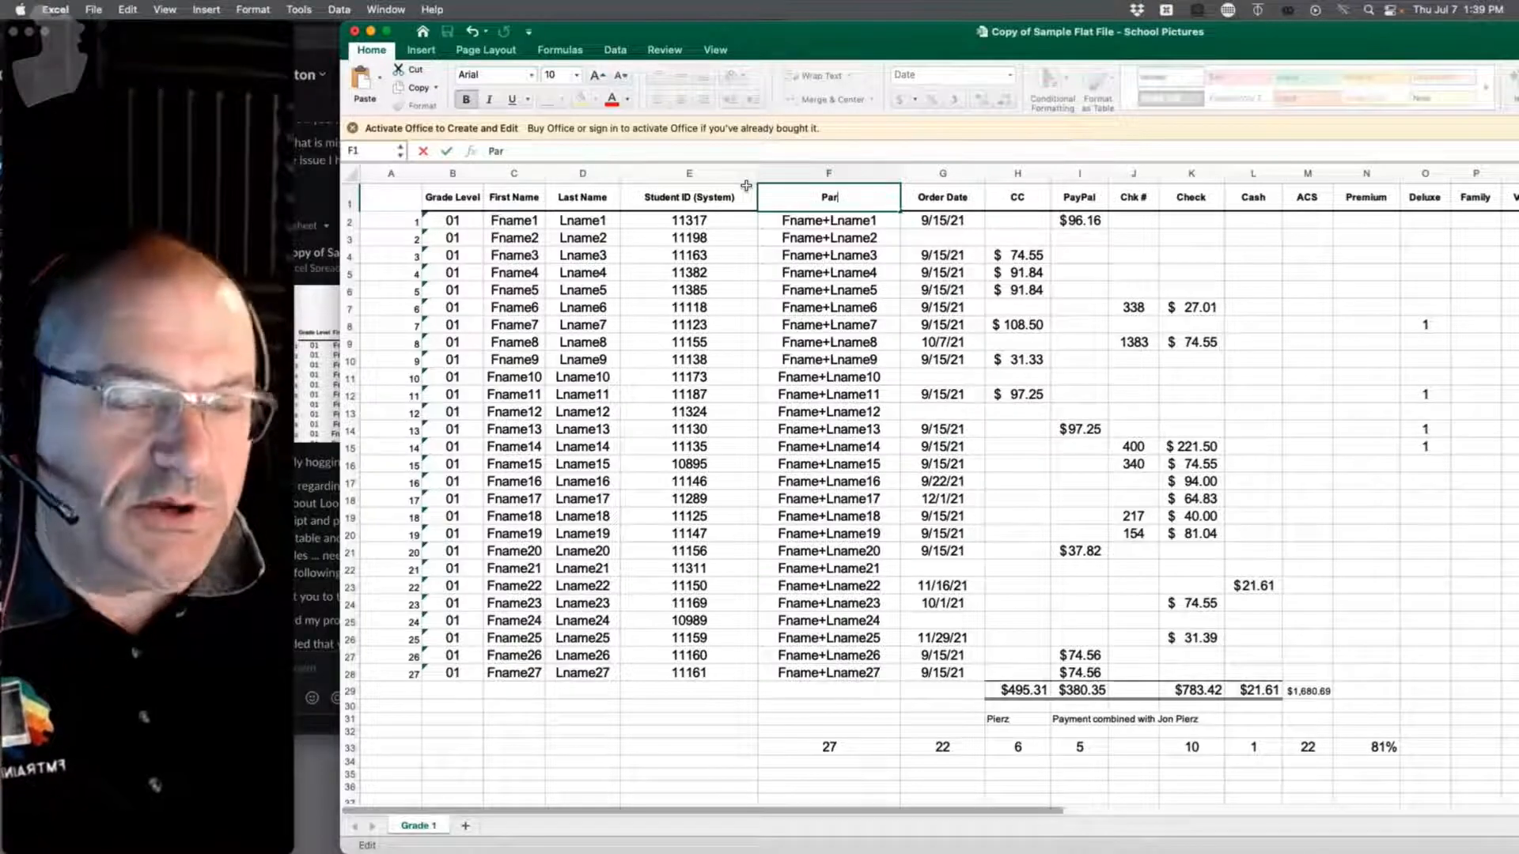
type("ent Name")
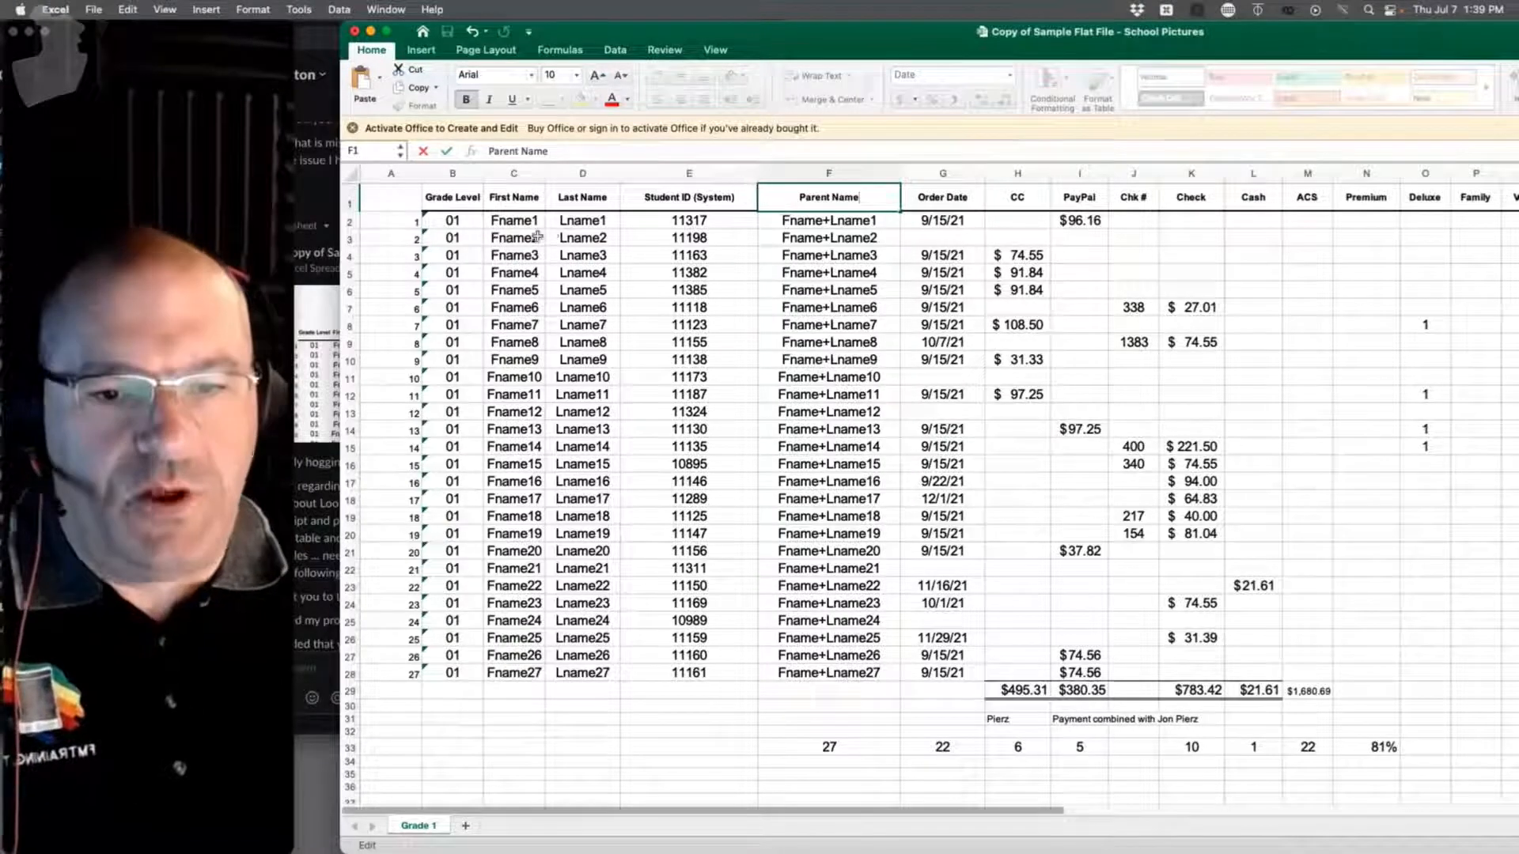
left_click(514, 235)
Step: Replace Fname1 and Lname1 in C2 and D2 with the student's real first and last name
left_click(514, 221)
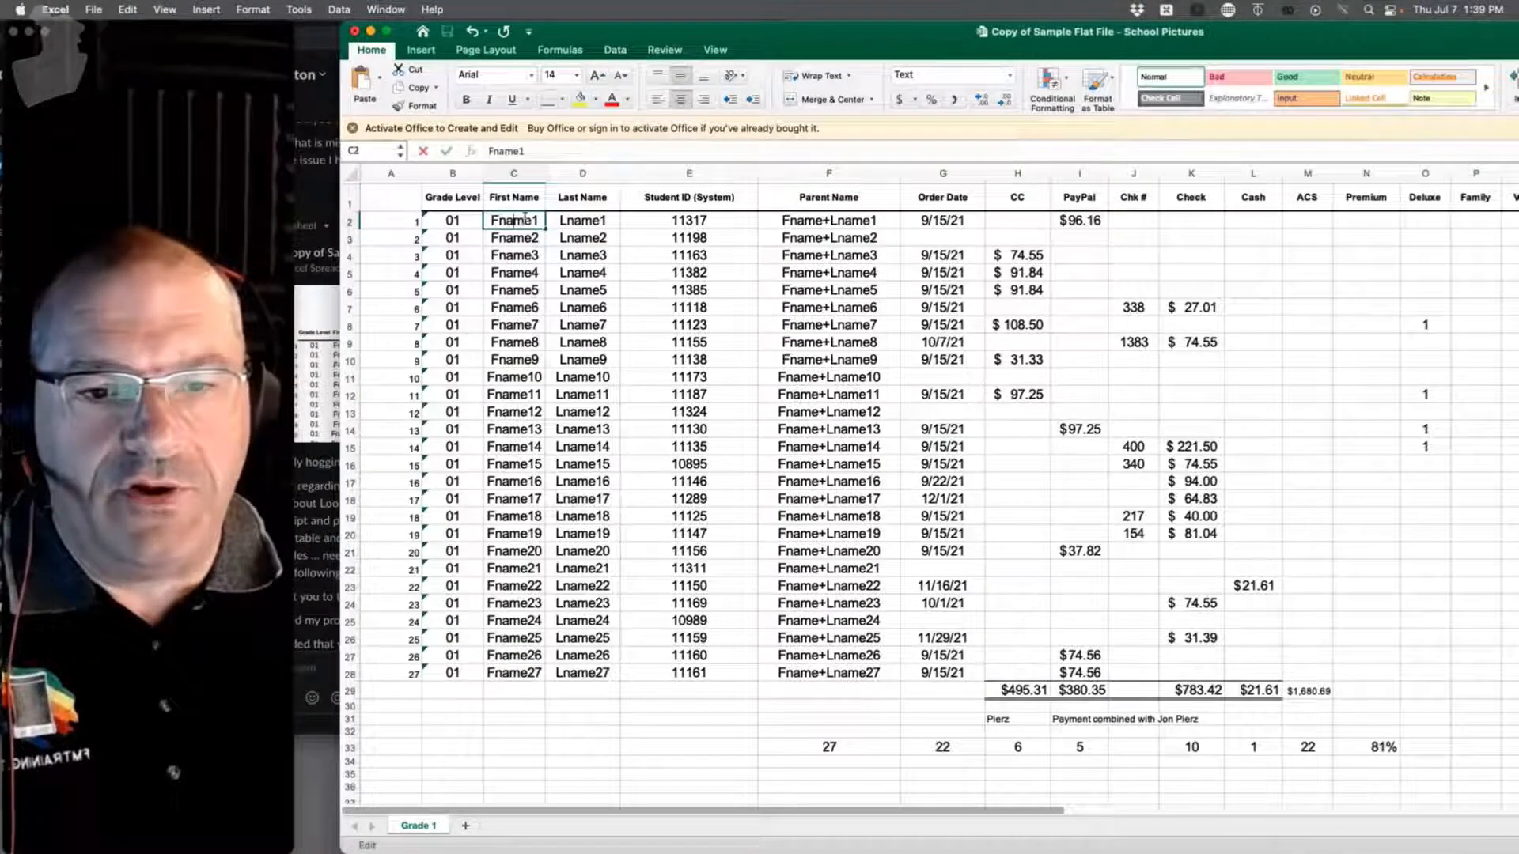
double_click(514, 221)
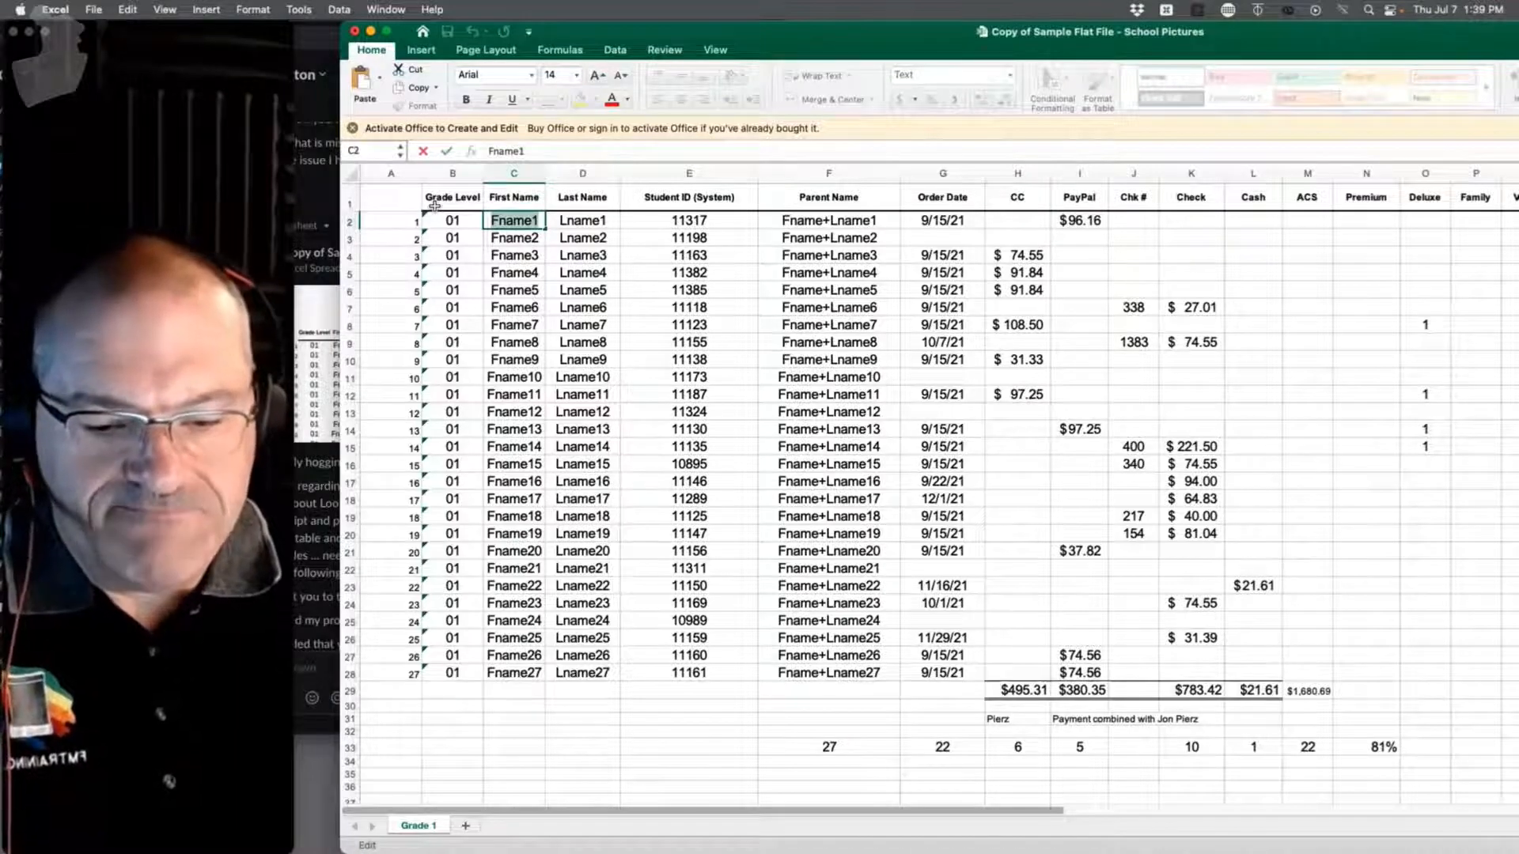
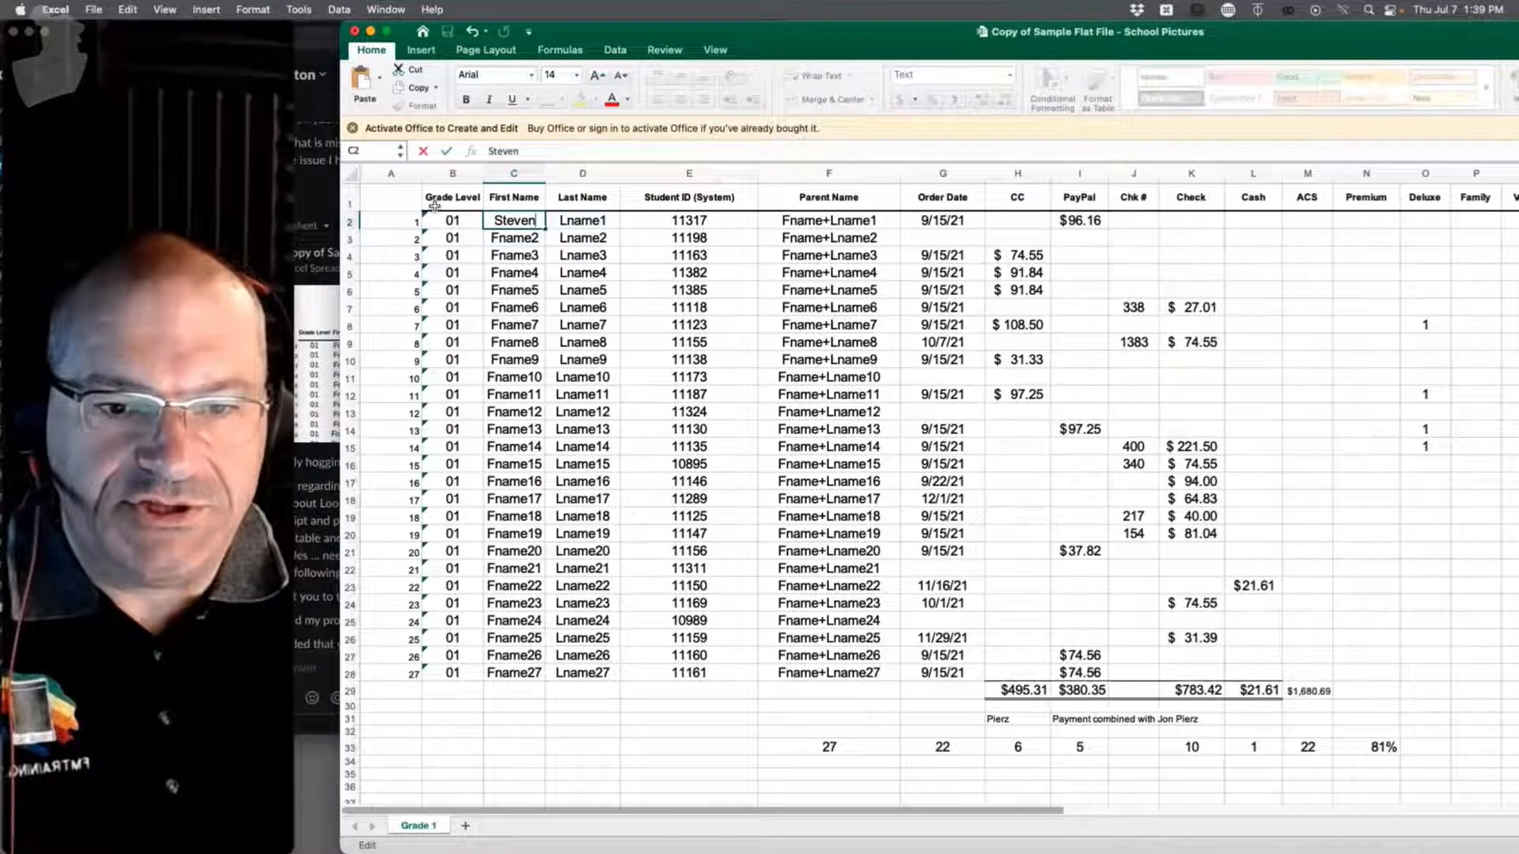
left_click(594, 221)
double_click(594, 220)
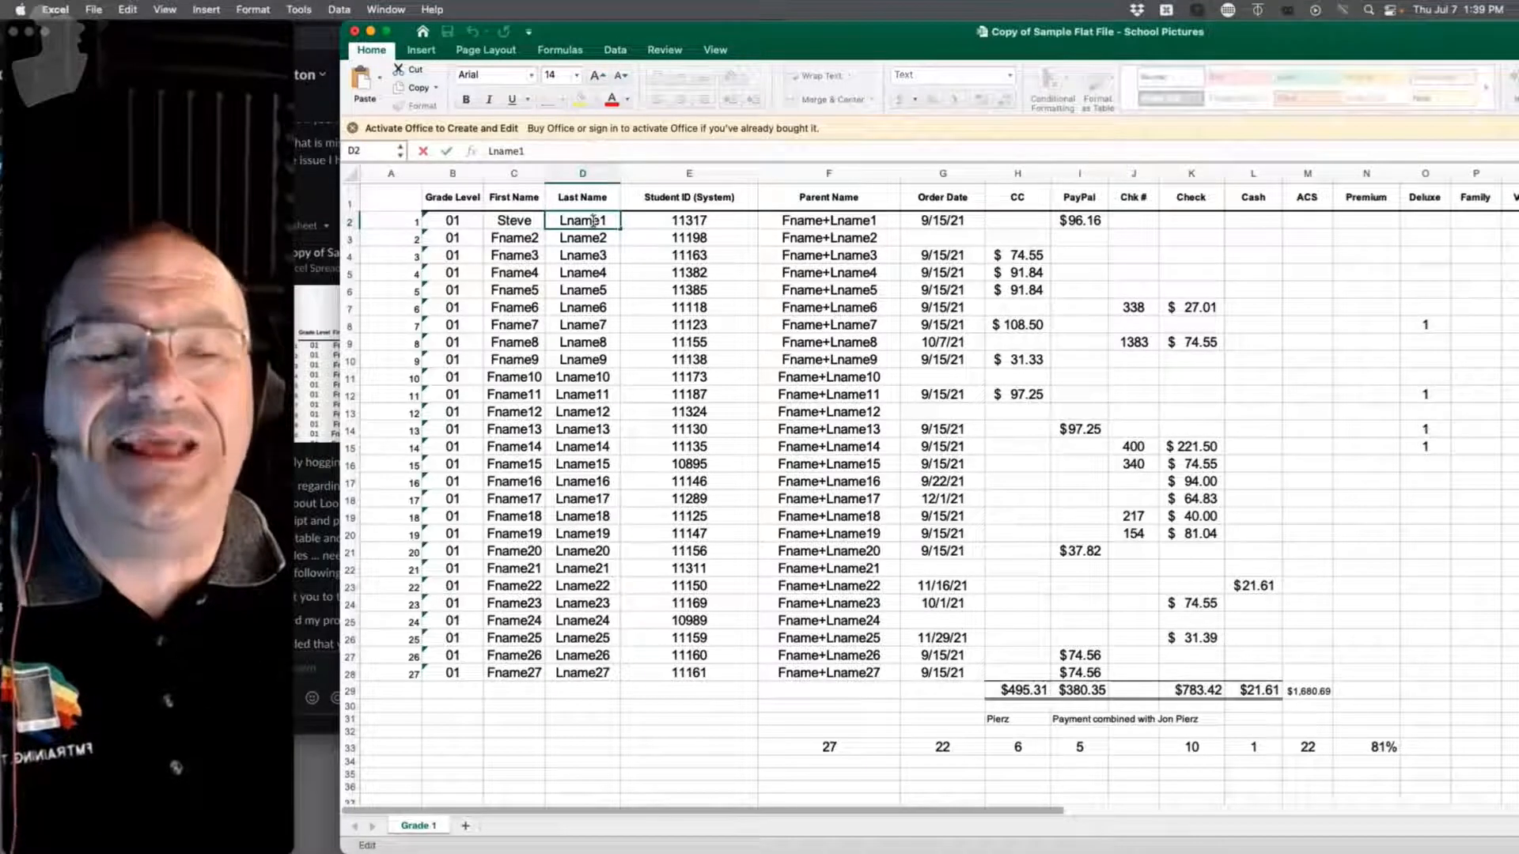
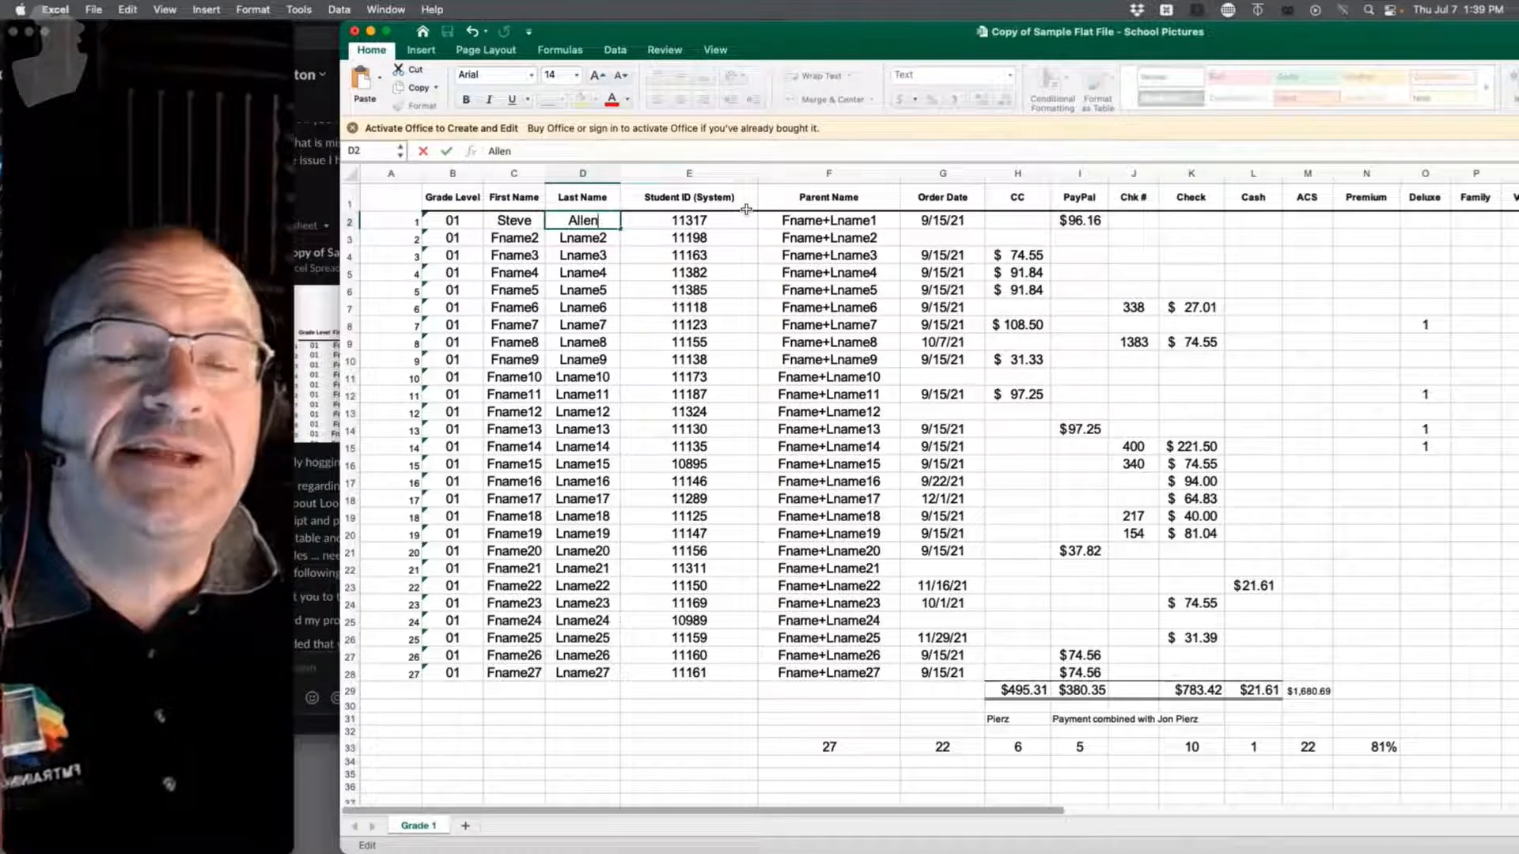
left_click(826, 221)
Step: Change the column F header to 'Parent Name First'
double_click(826, 221)
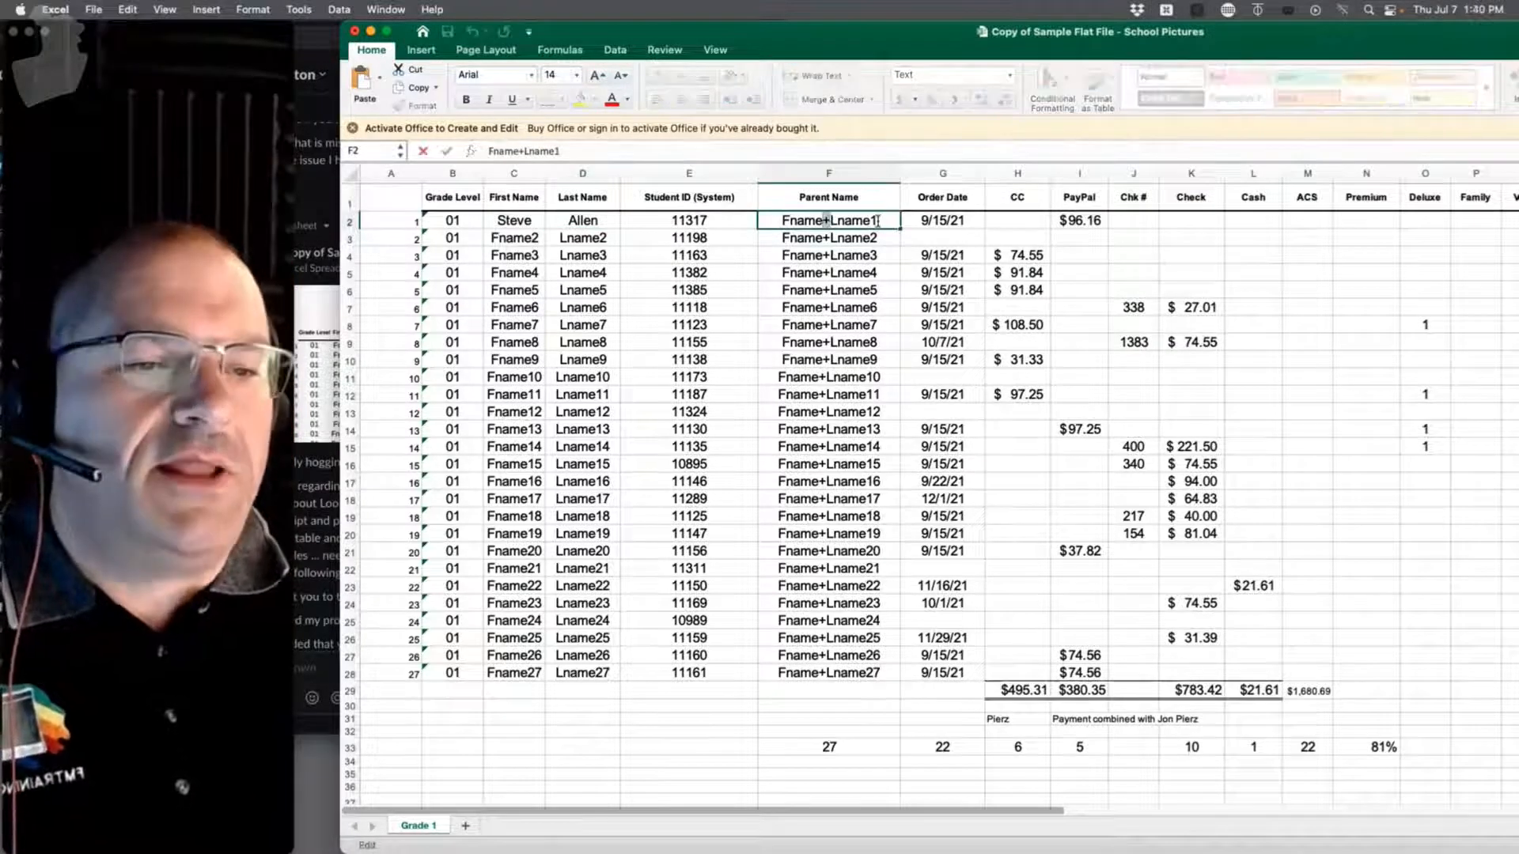
left_click_drag(879, 221, 757, 220)
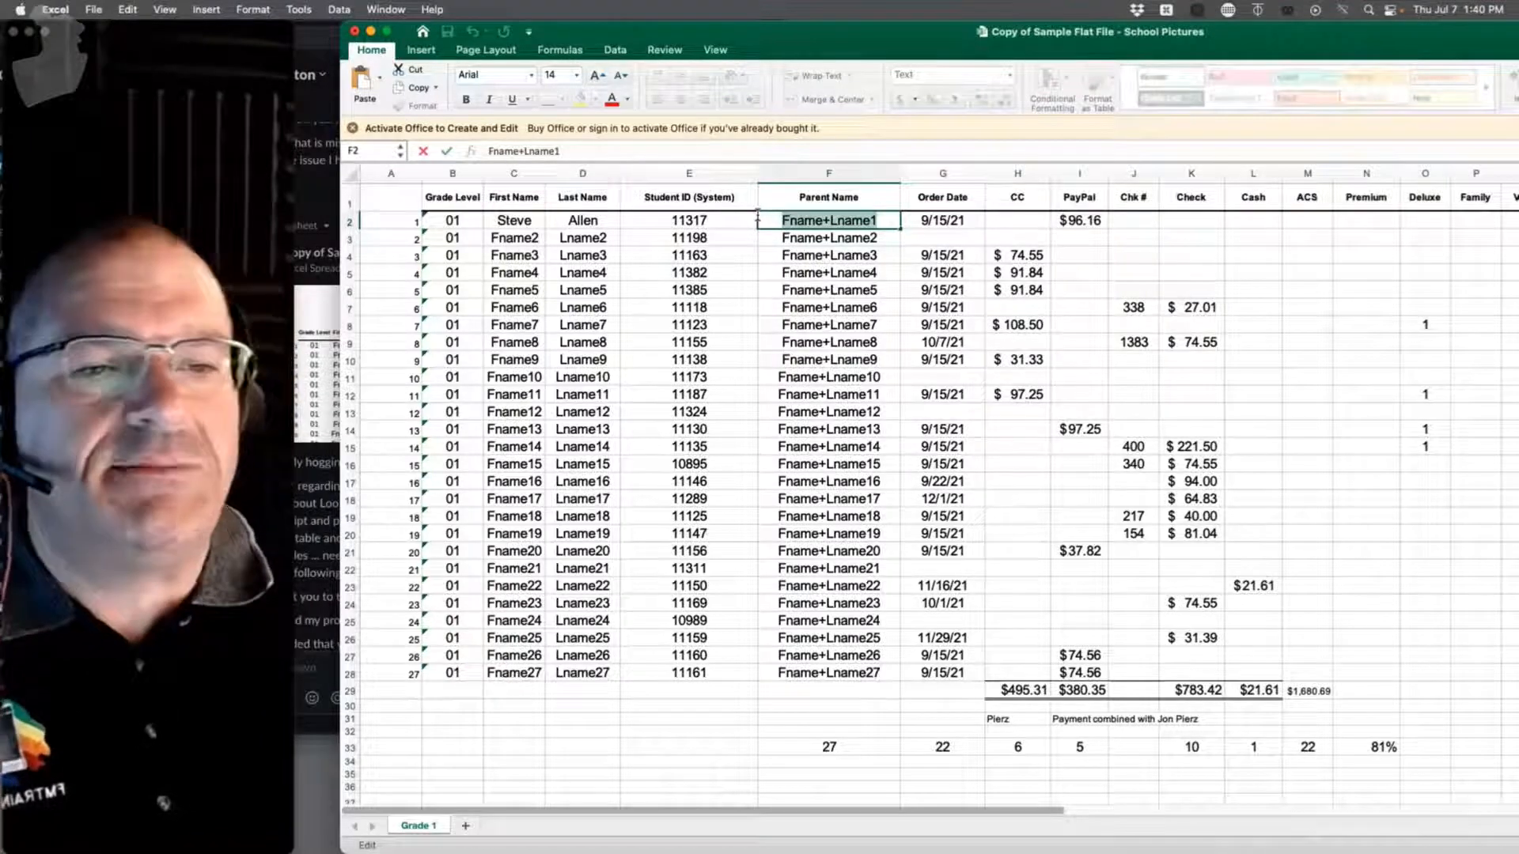
left_click(859, 196)
double_click(860, 196)
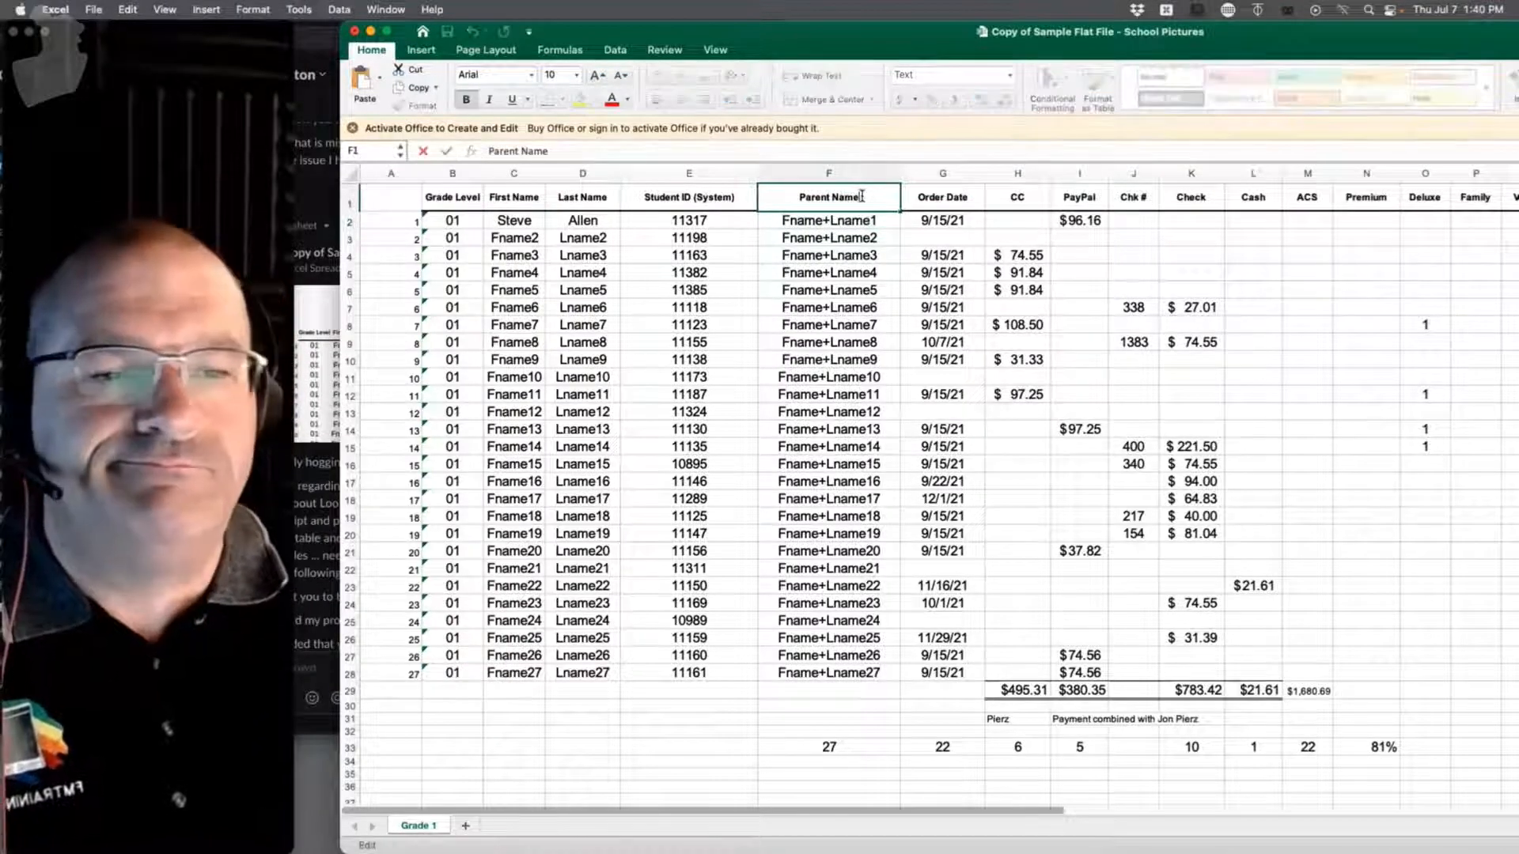
type("First")
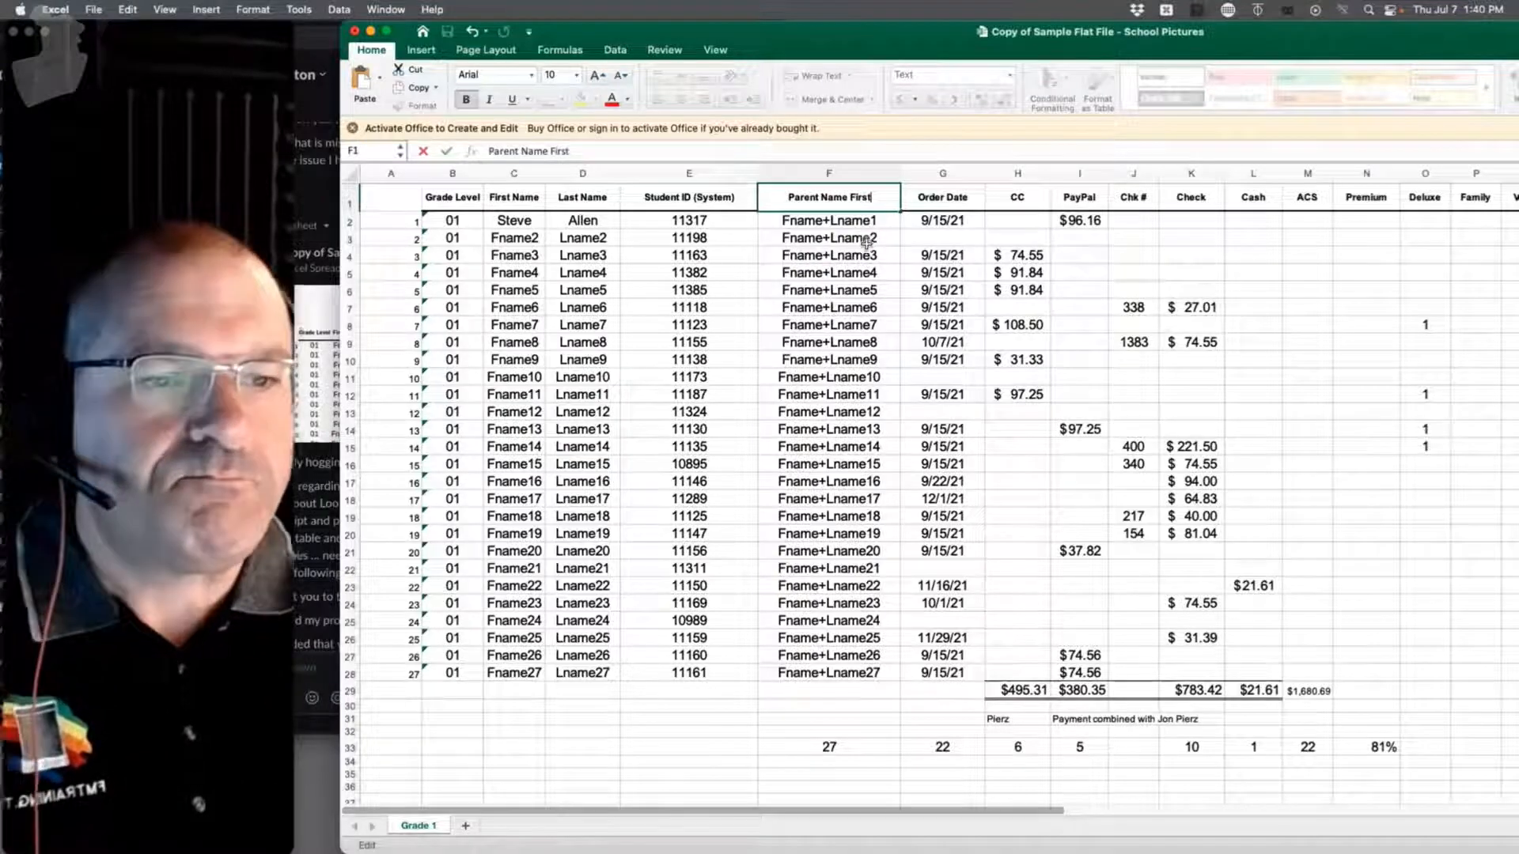
left_click(866, 219)
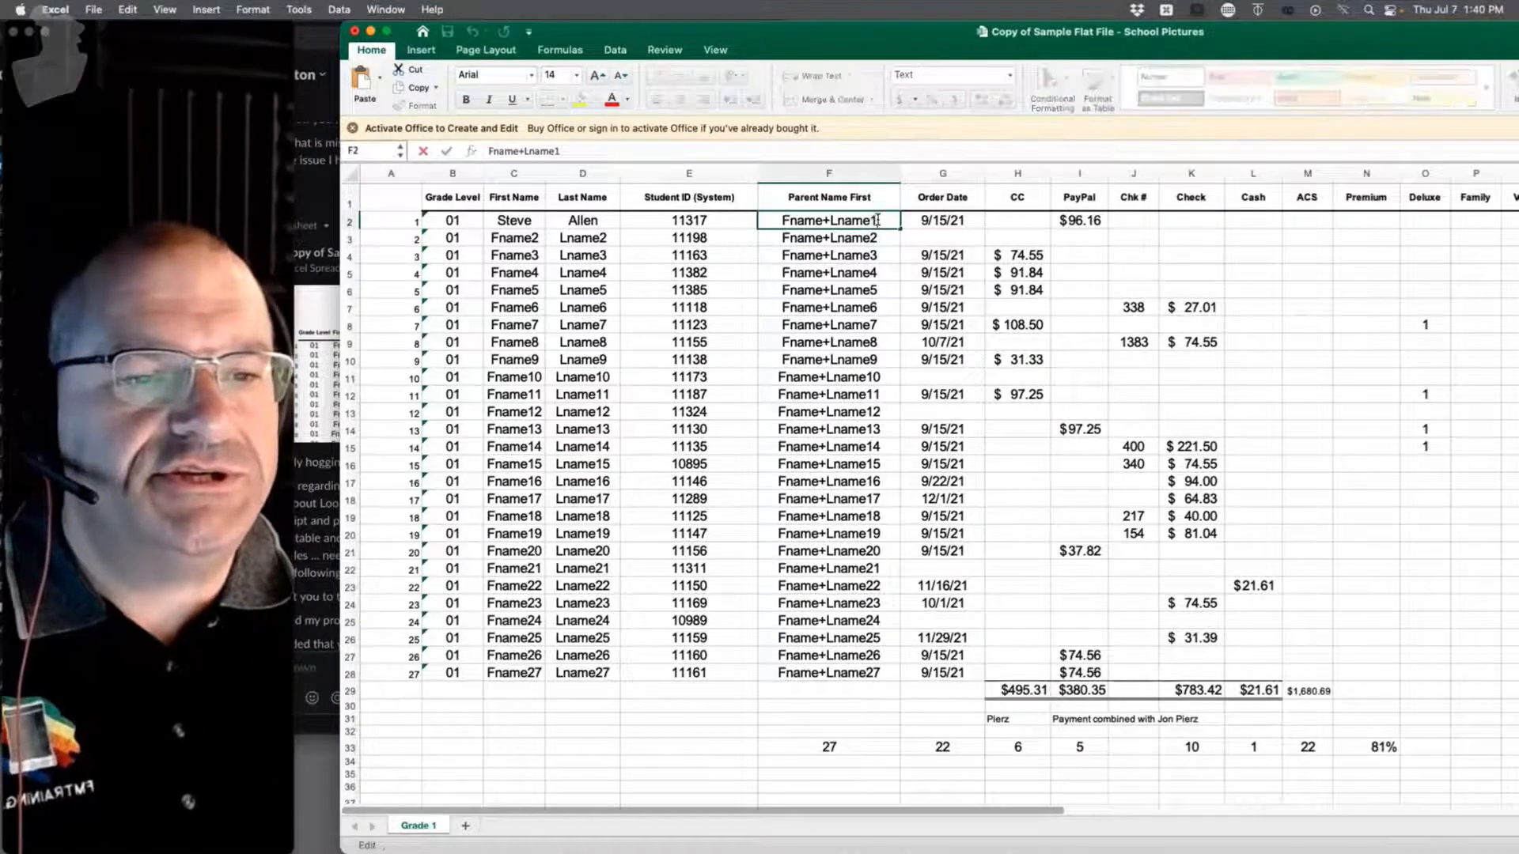
Step: Overwrite F2's Fname+Lname1 placeholder with the parent's first name
left_click_drag(875, 220, 696, 206)
double_click(862, 219)
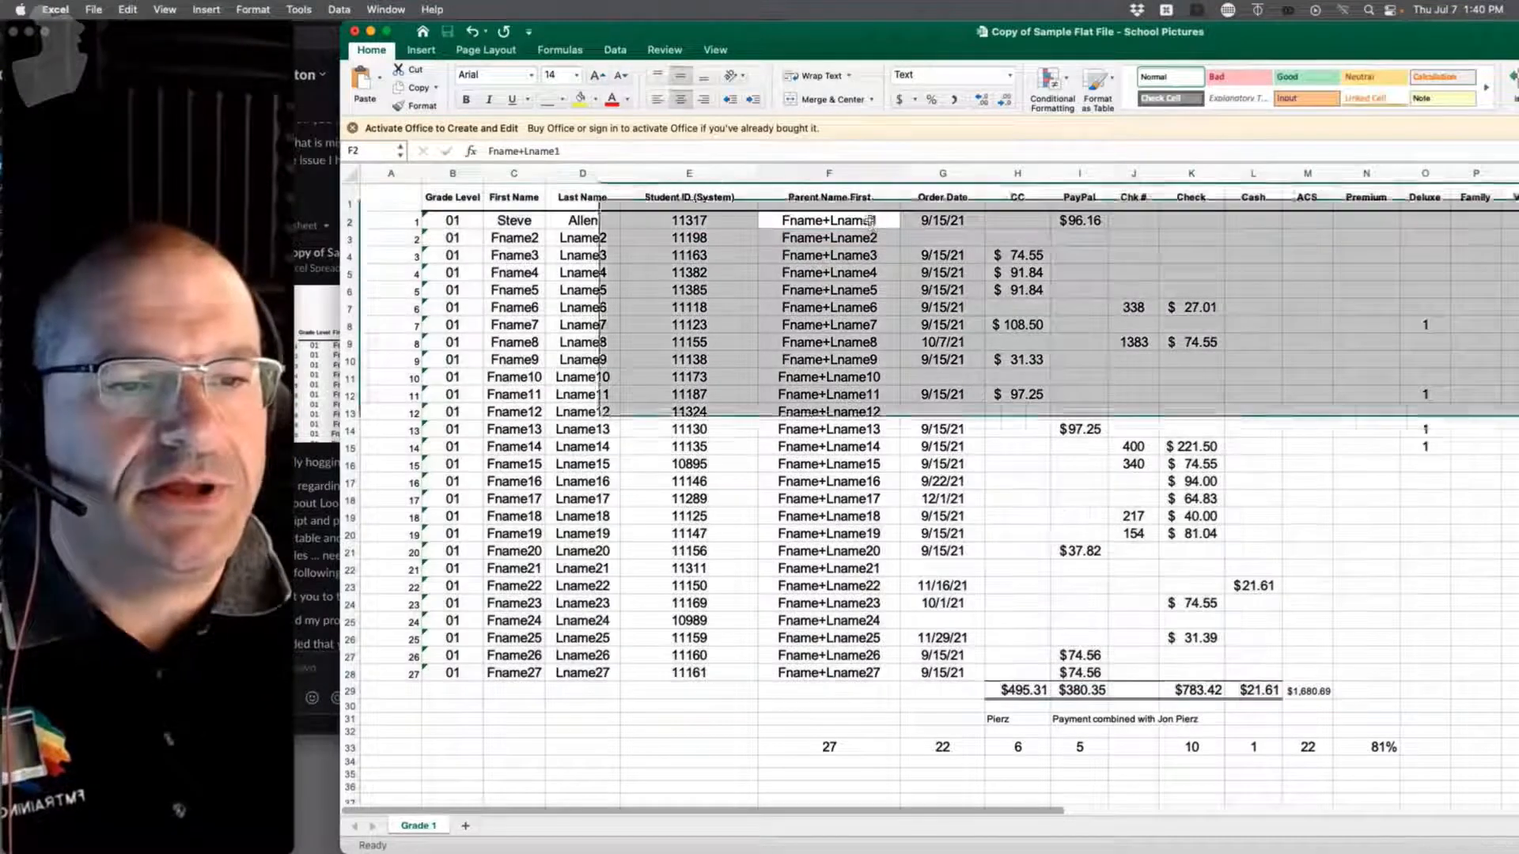
double_click(871, 220)
left_click_drag(877, 220, 790, 213)
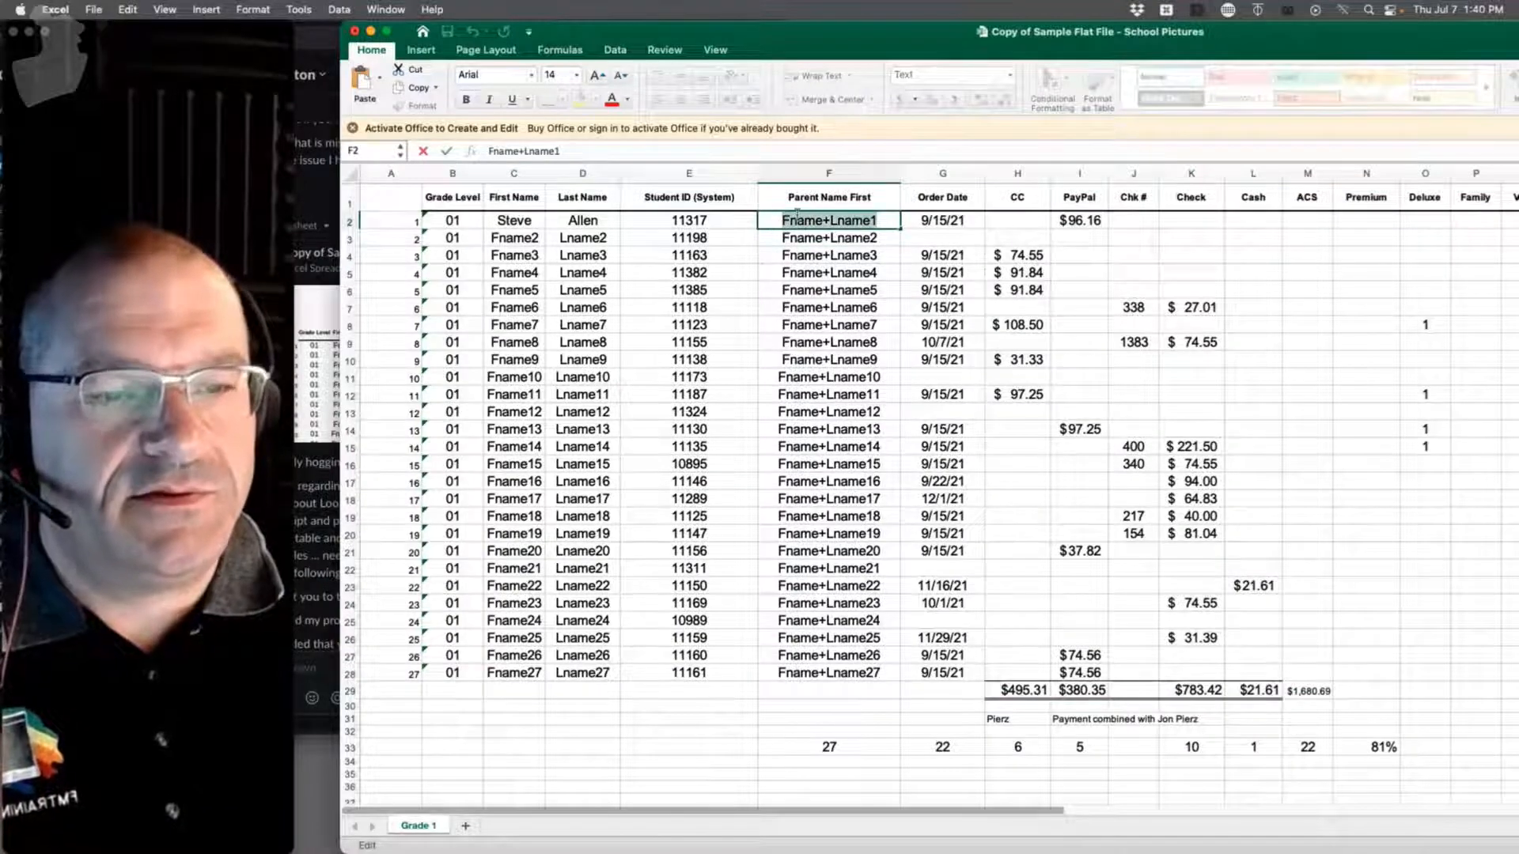
type("Richard")
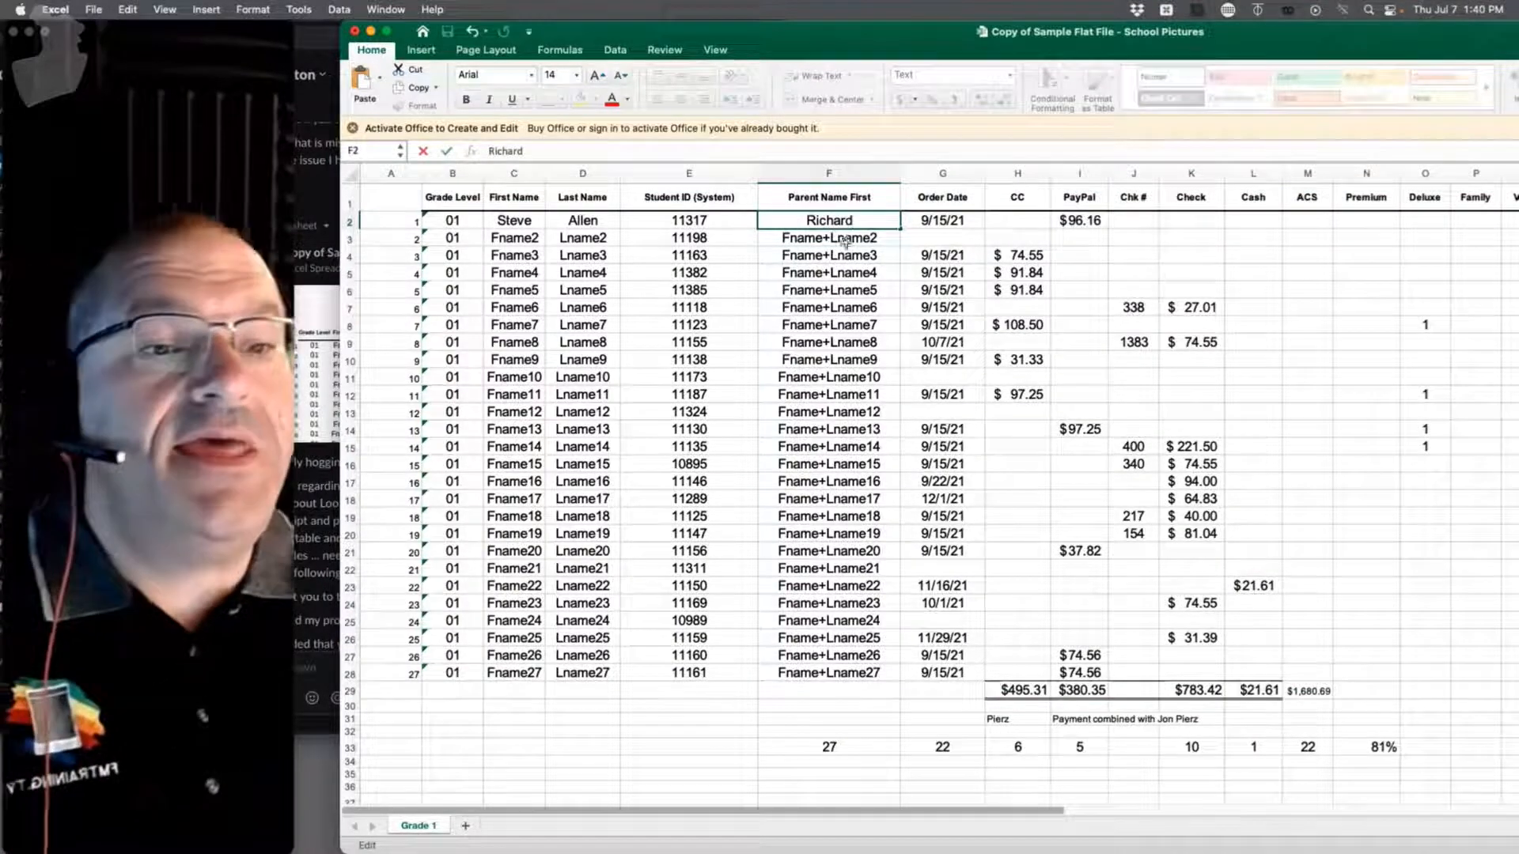
Step: Insert a blank column before the Order Date column
left_click(942, 173)
left_click_drag(953, 175, 928, 178)
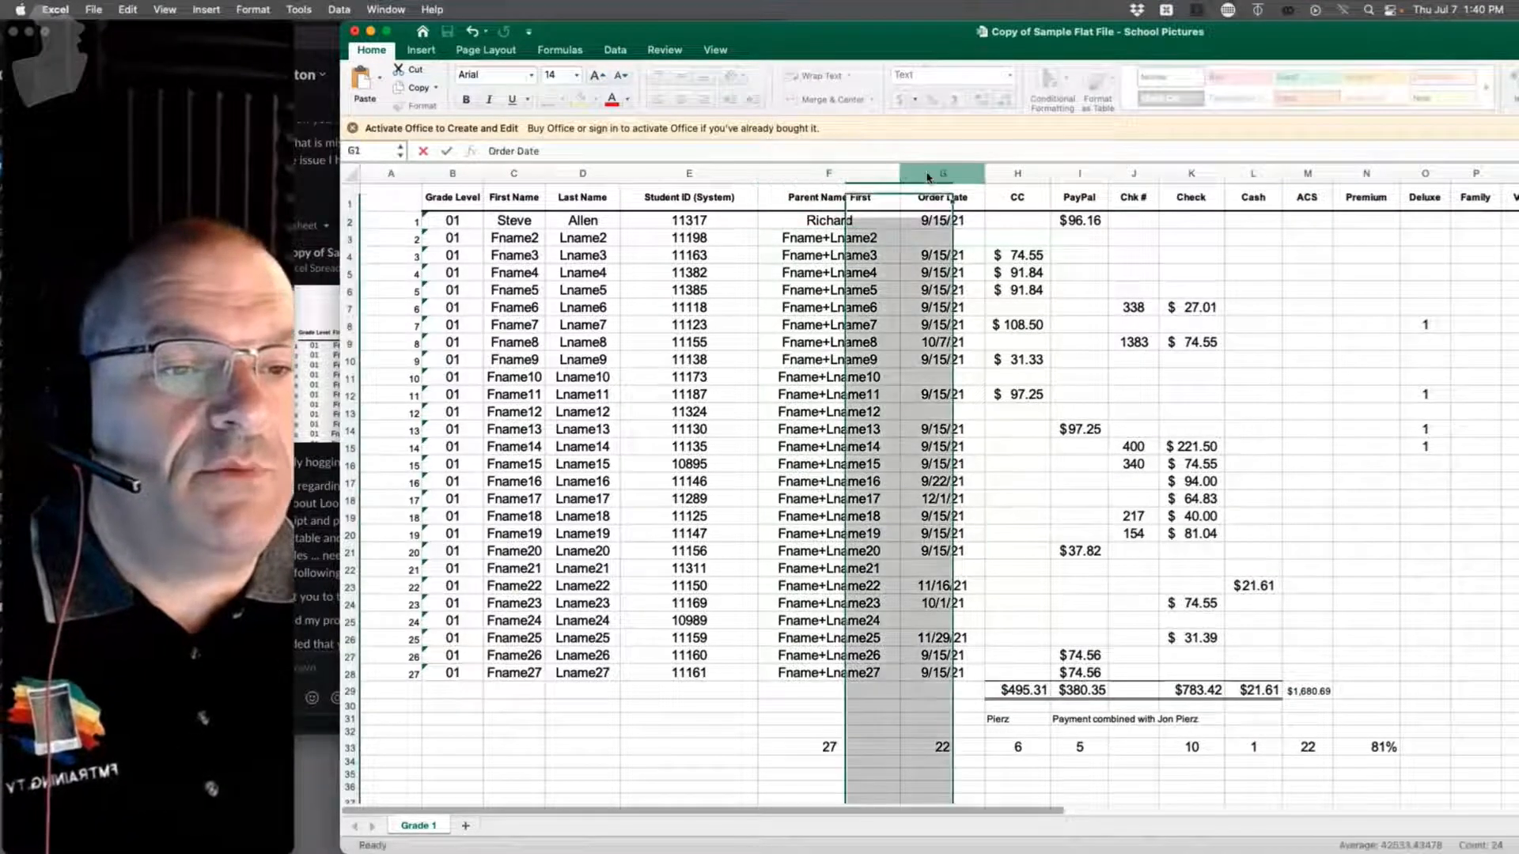
right_click(930, 174)
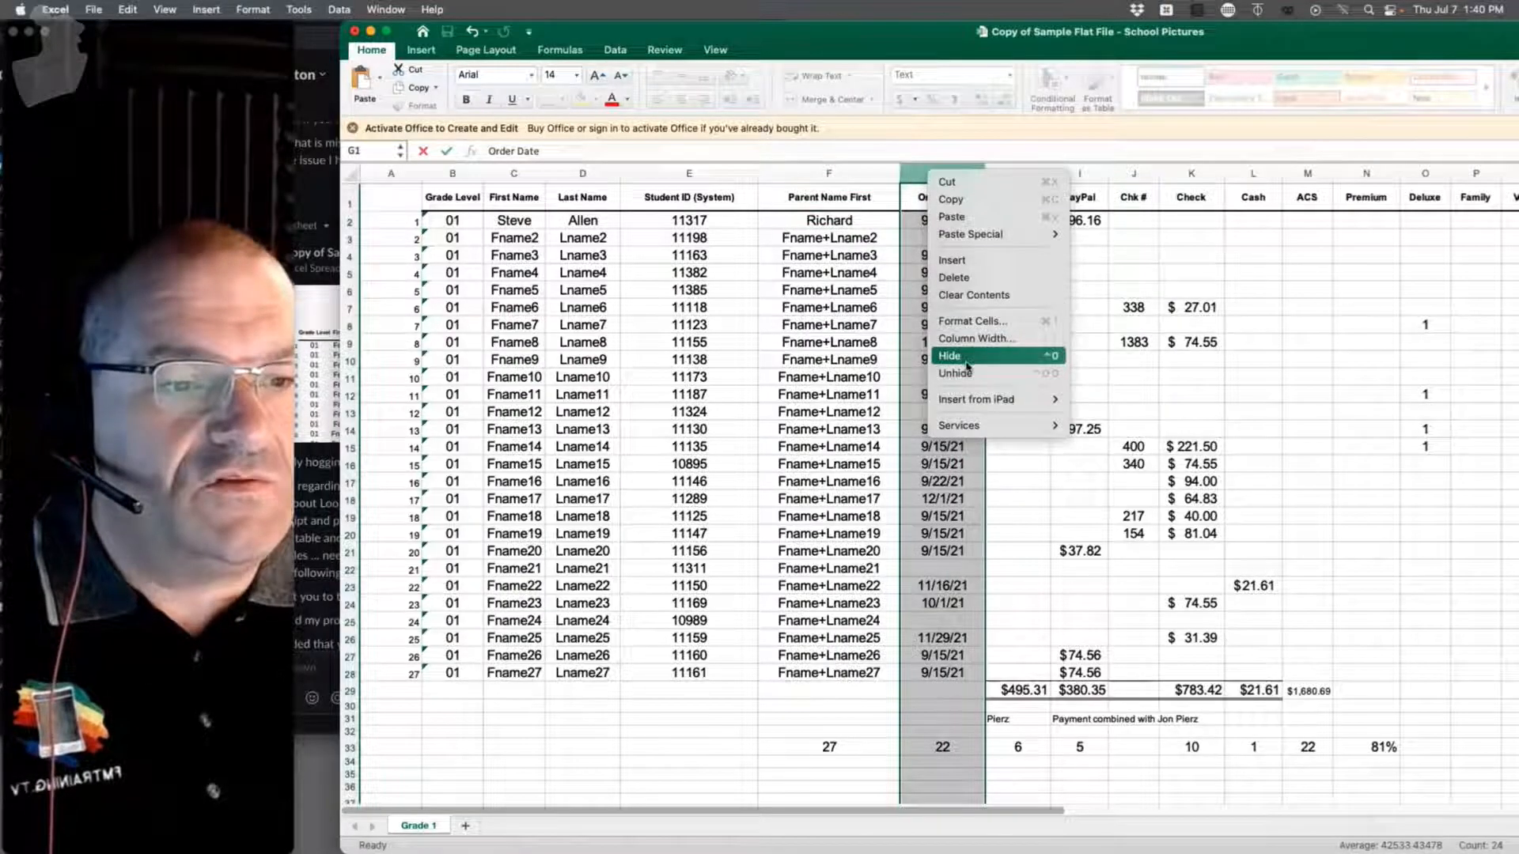
left_click(970, 261)
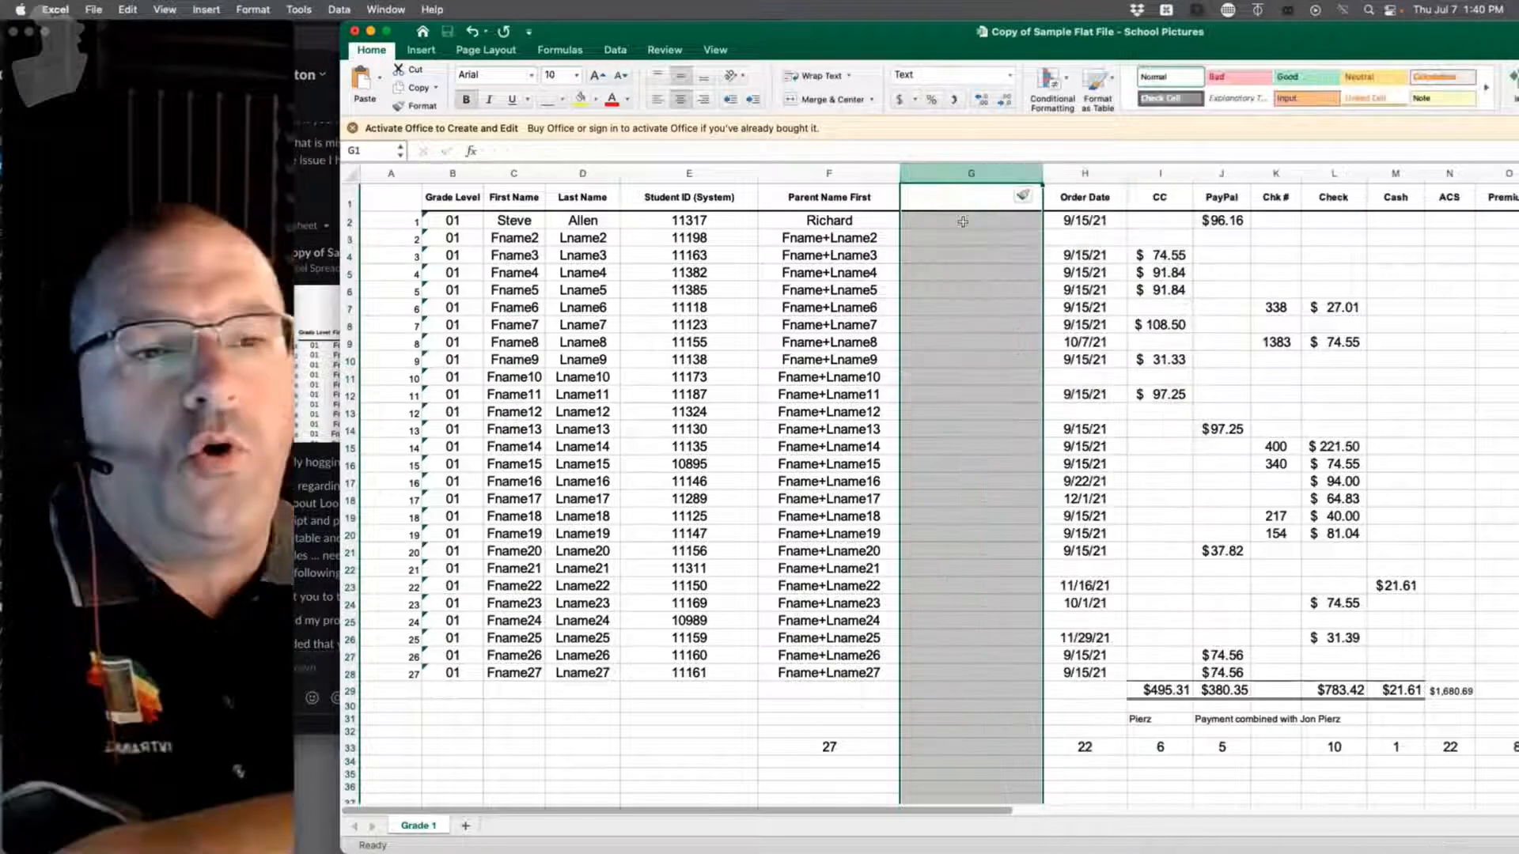
key("Down")
Step: Head the new column '2nd Parent Name First' and enter the second parent's first name in G2
left_click(944, 200)
type("2")
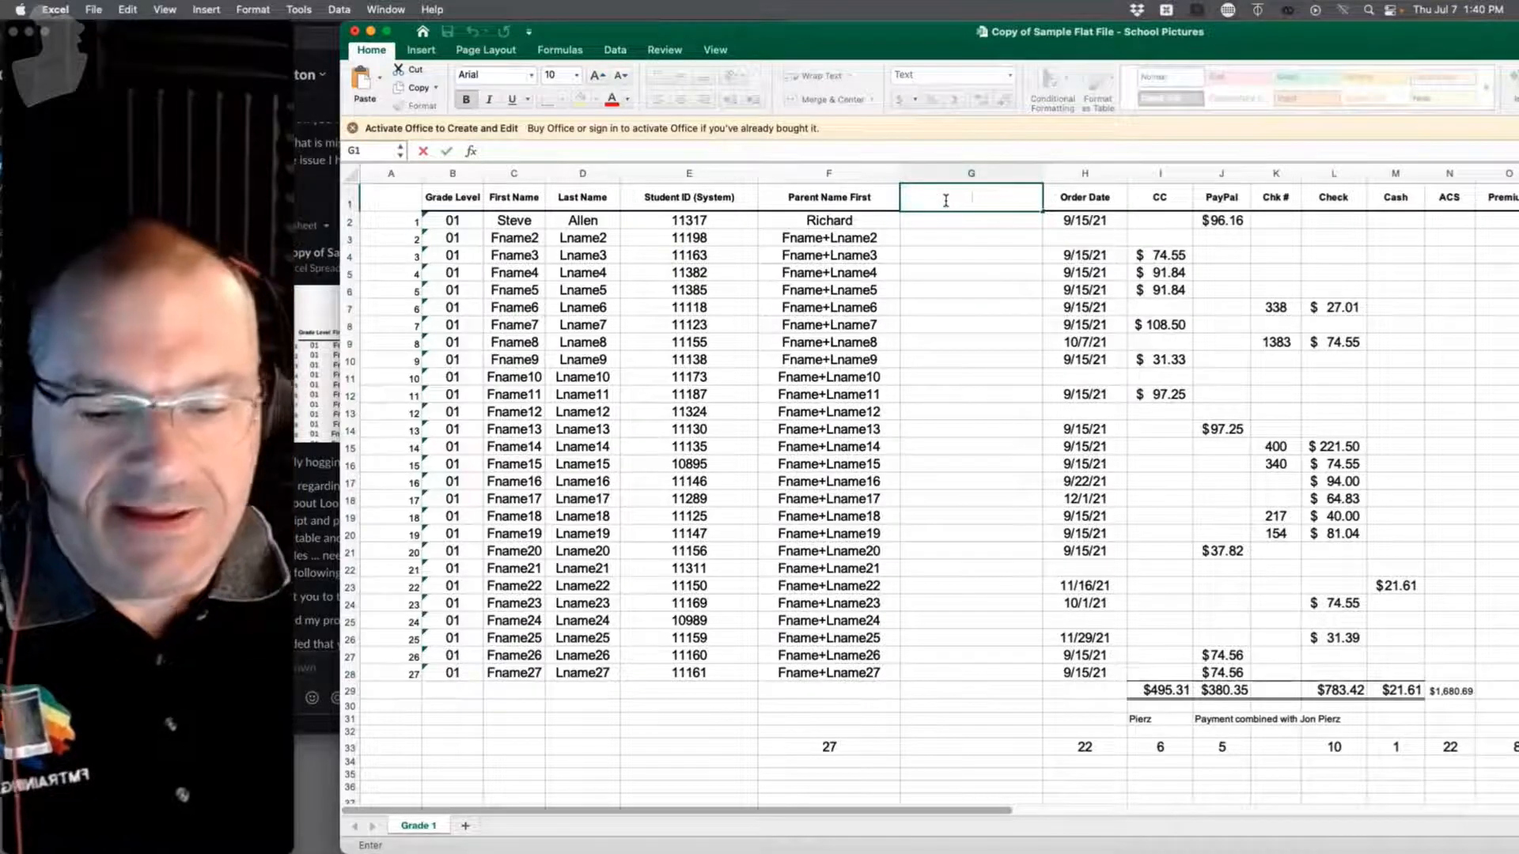
type("nd Parent Nam")
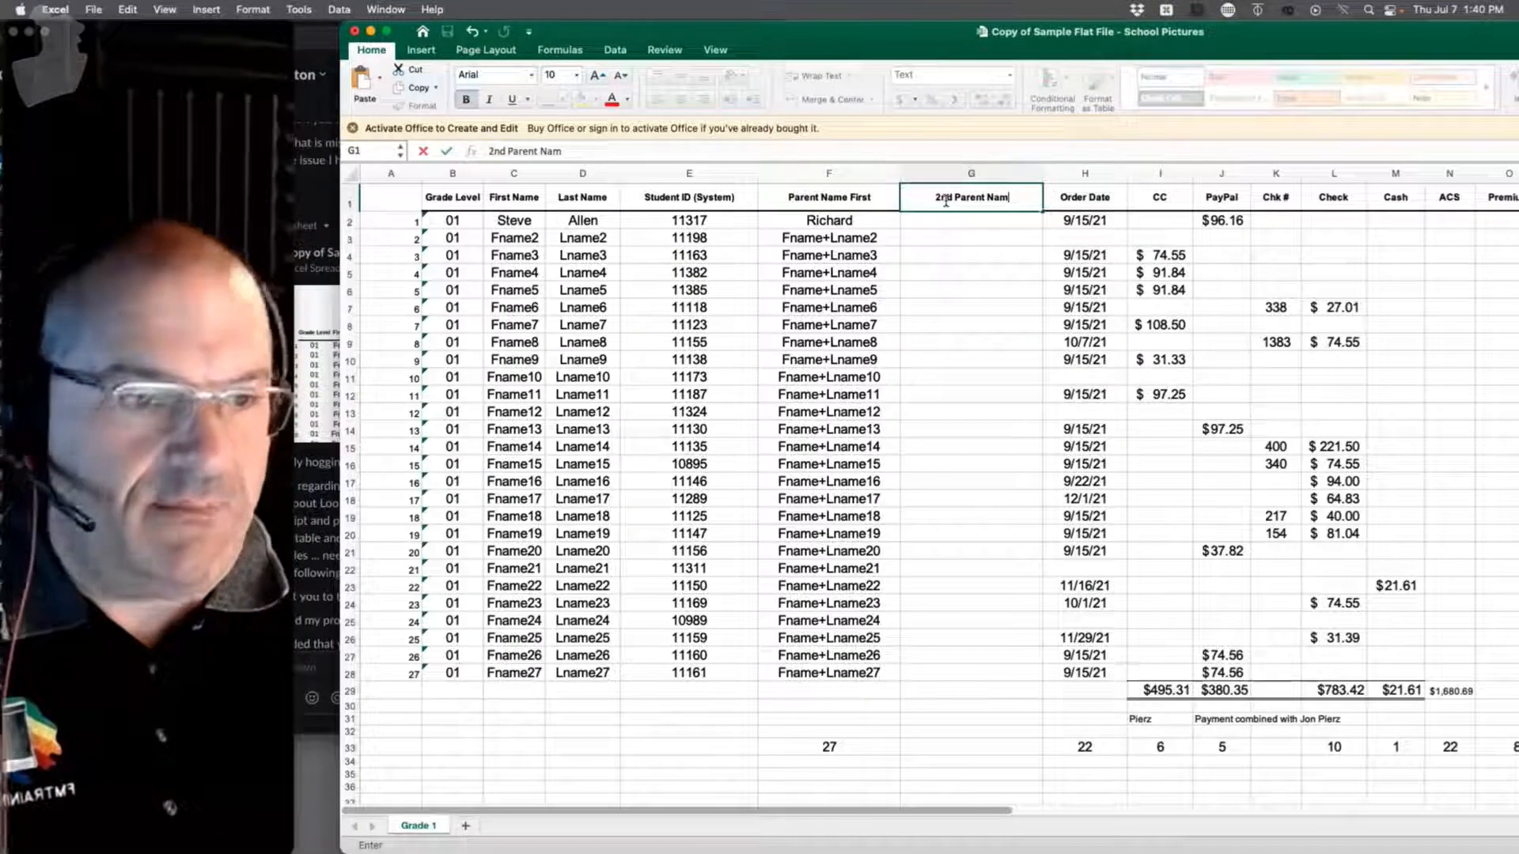
type("e Fri")
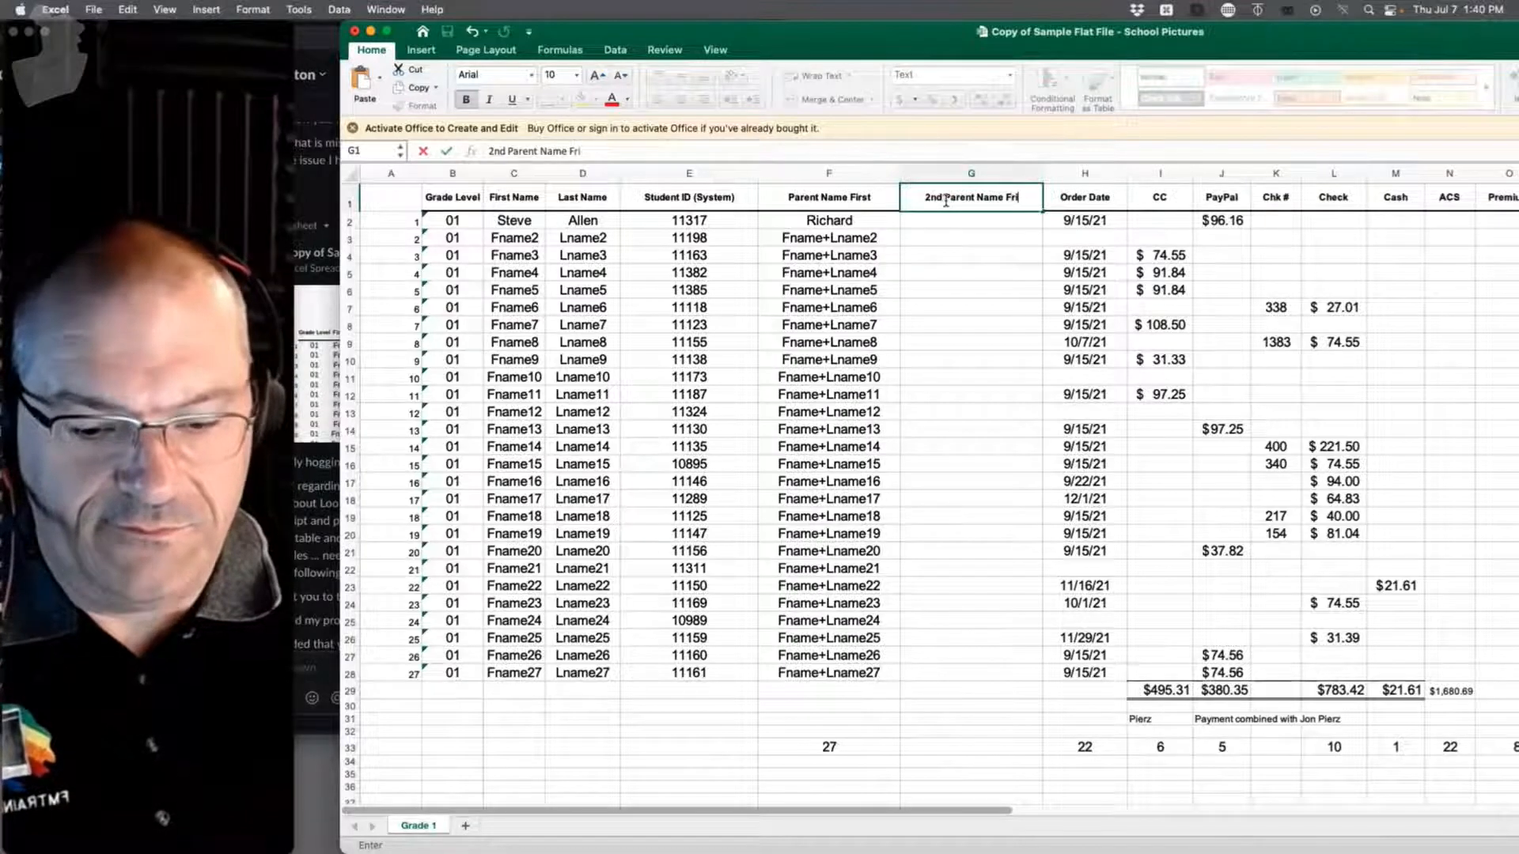
key("BackSpace")
key("BackSpace")
key("BackSpace")
key("BackSpace")
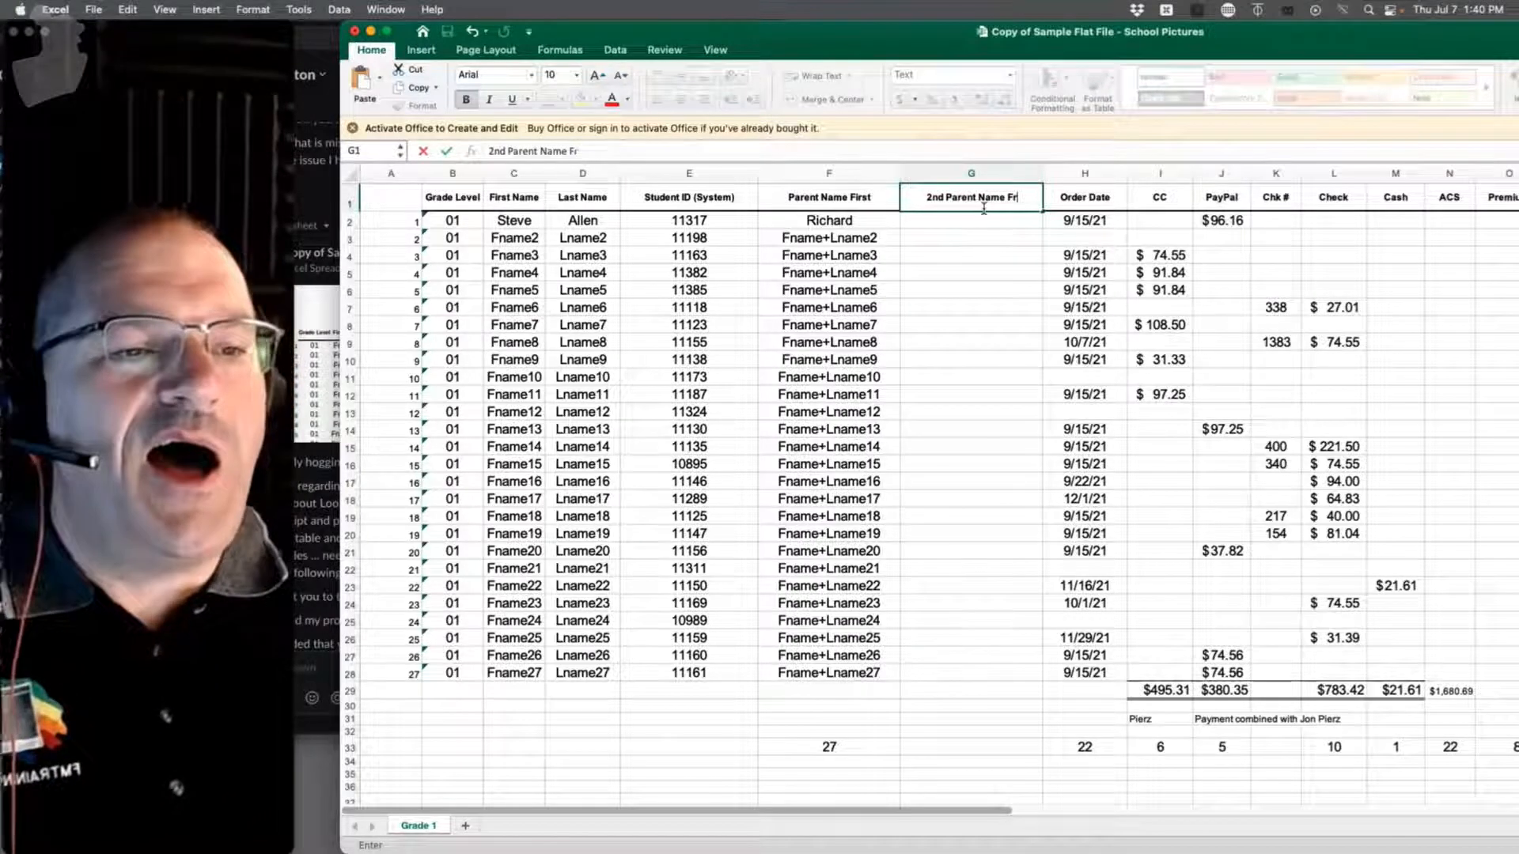
type("irst")
key("Return")
type("Dana")
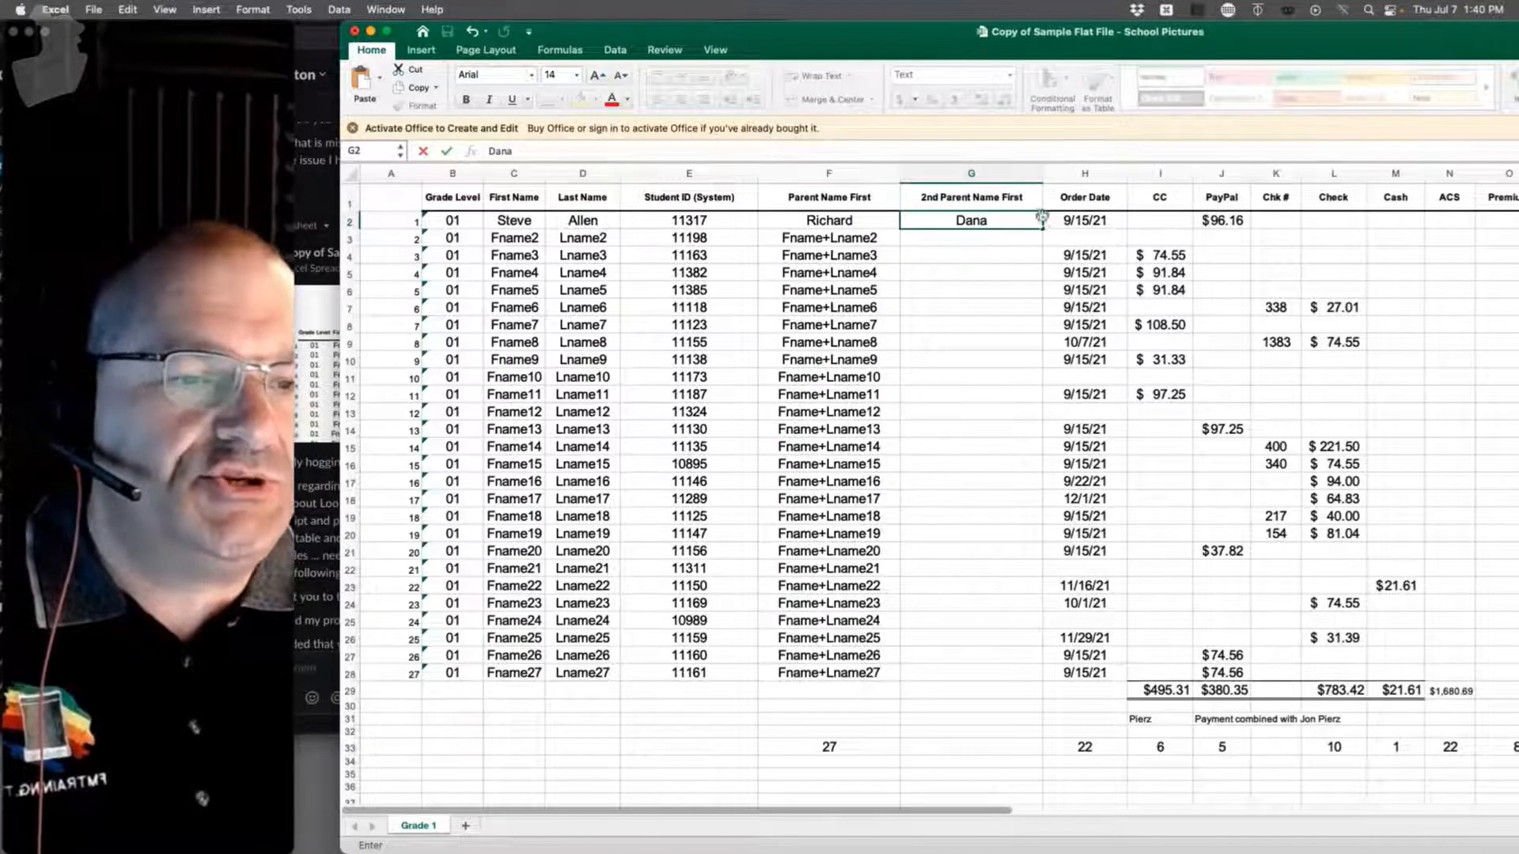
Step: Overwrite C11 and D11 with the same student first and last name as row 2
left_click(526, 378)
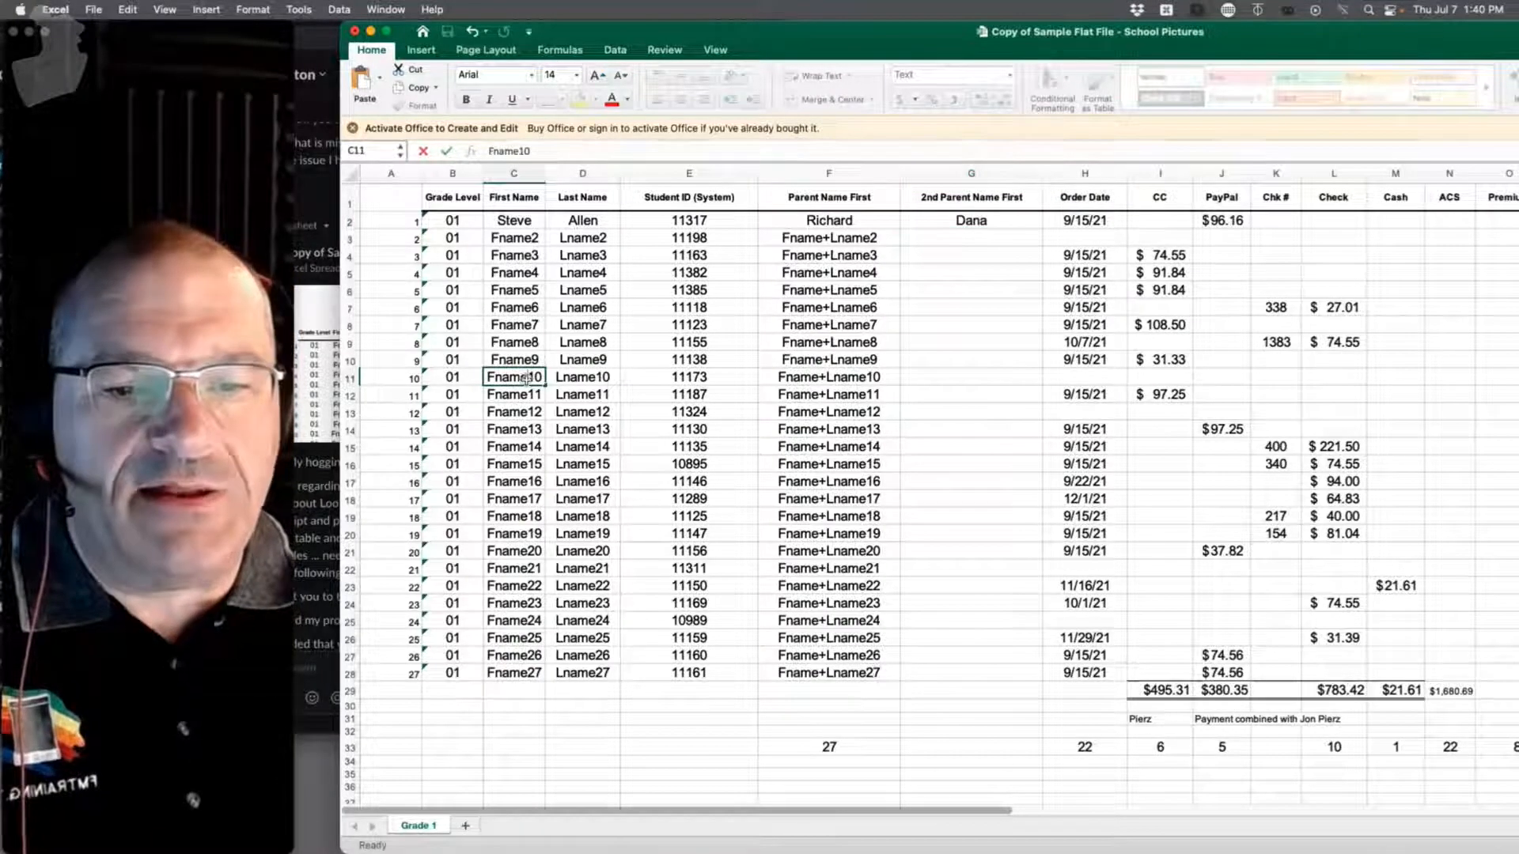
key("super+a")
type("Ste")
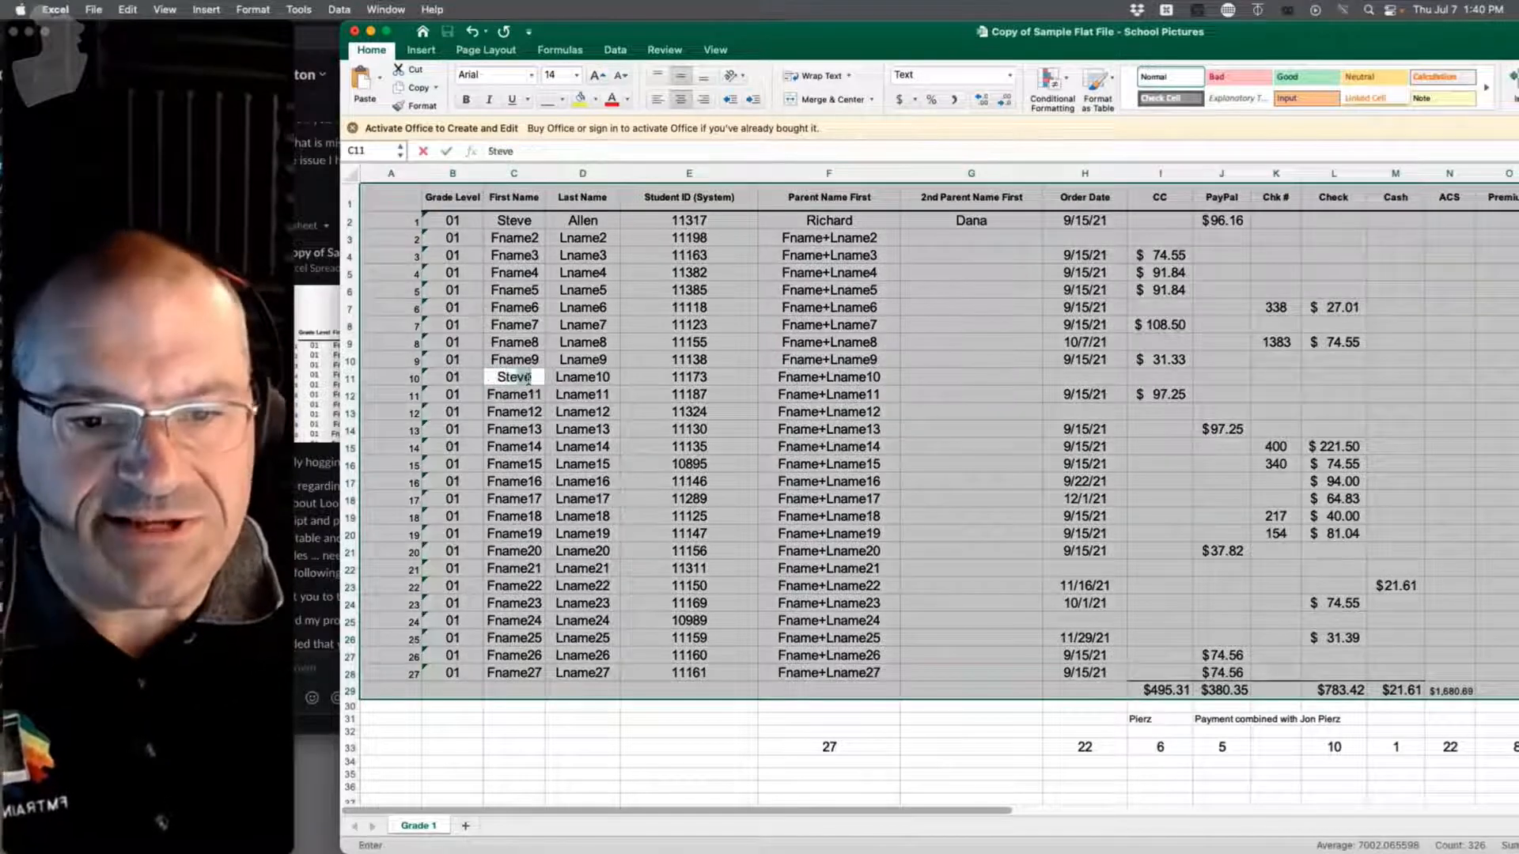
type("v")
key("BackSpace")
key("BackSpace")
type("v")
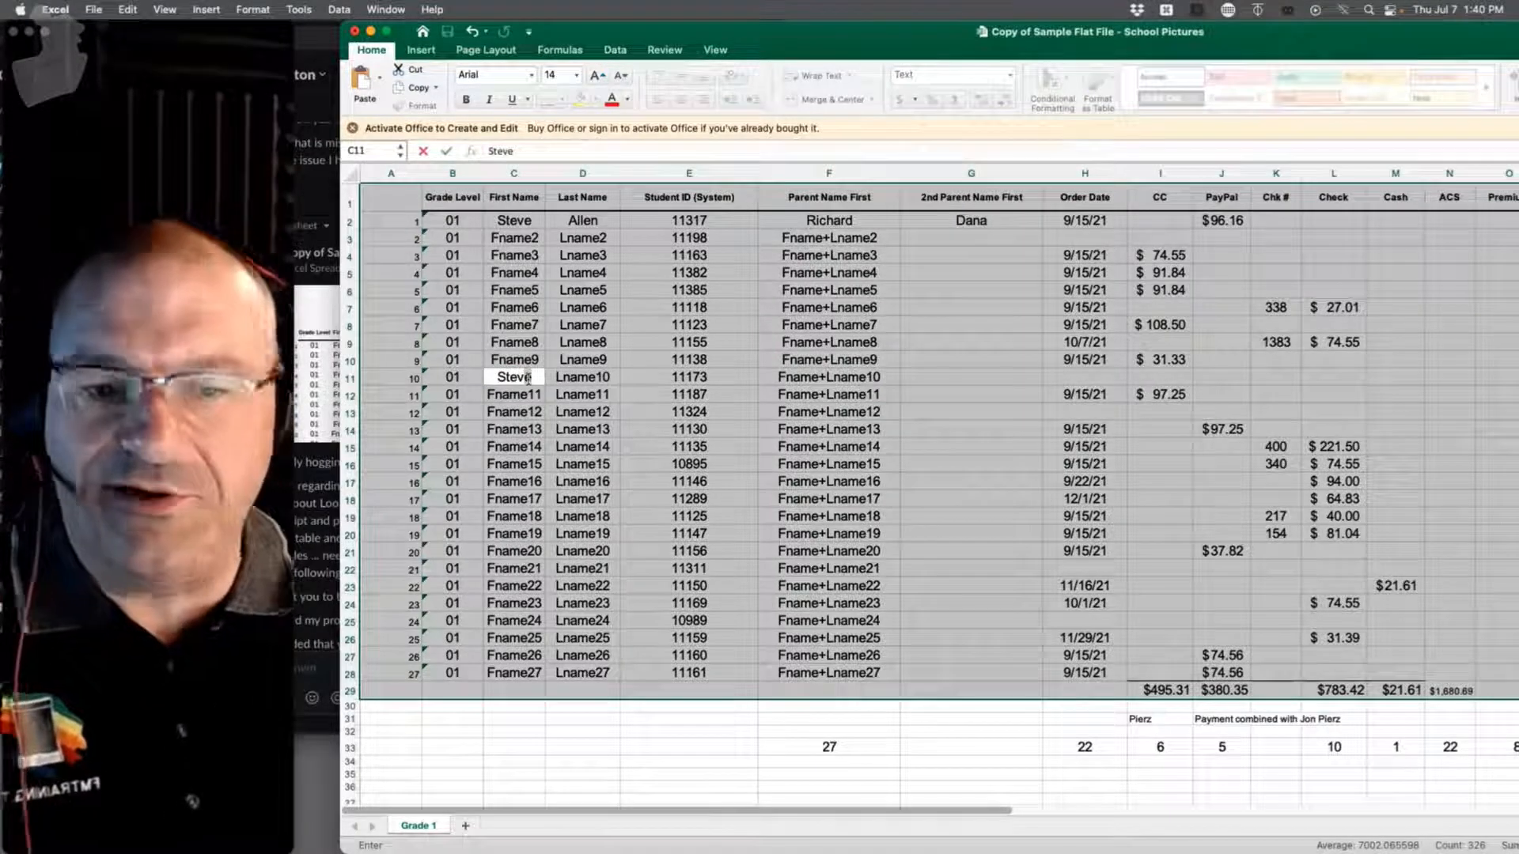
double_click(601, 378)
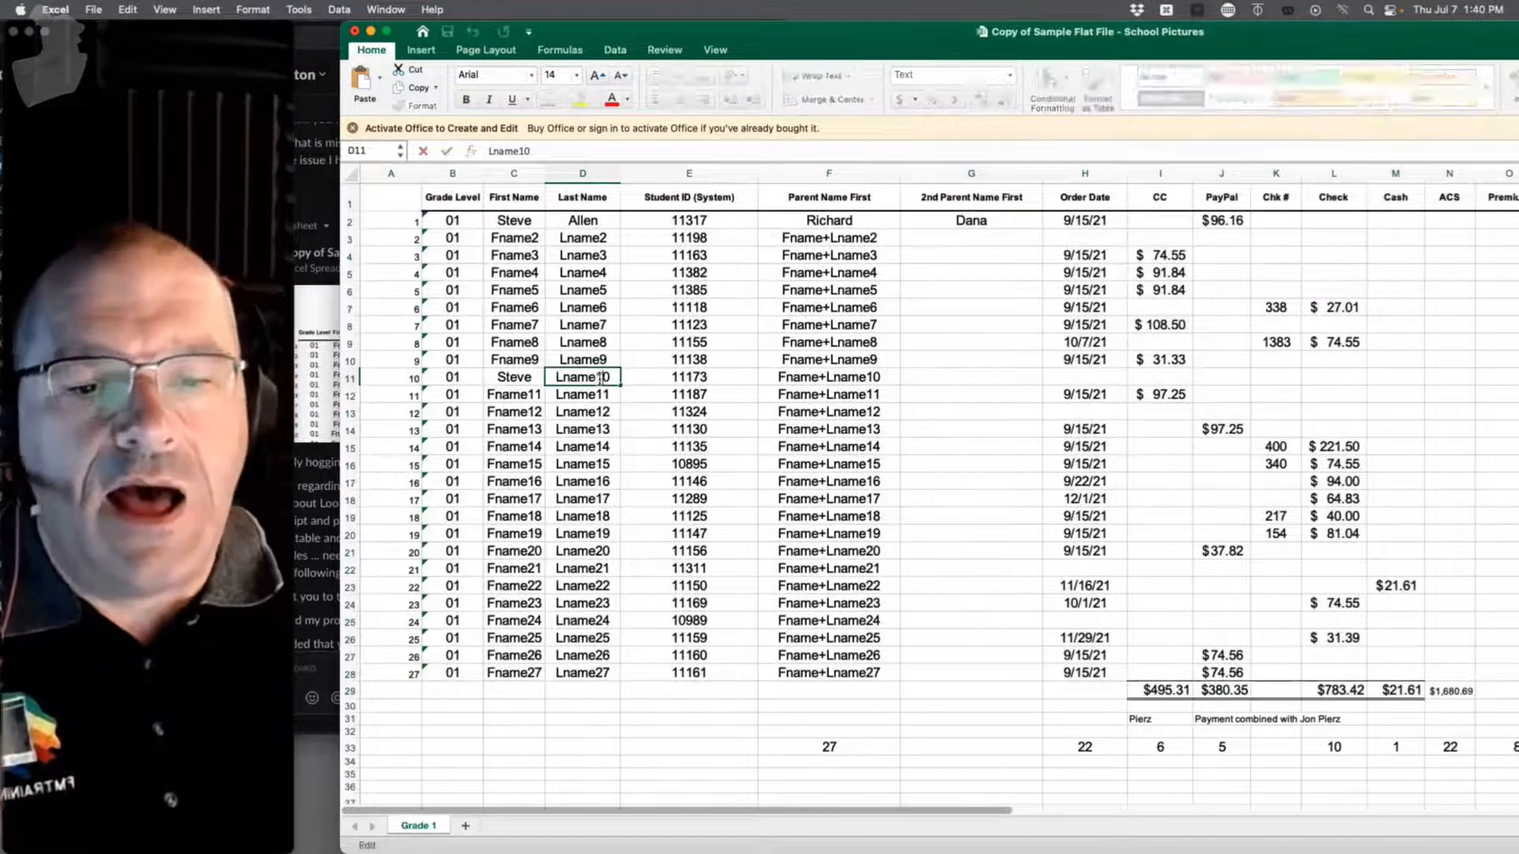
type("A")
double_click(601, 378)
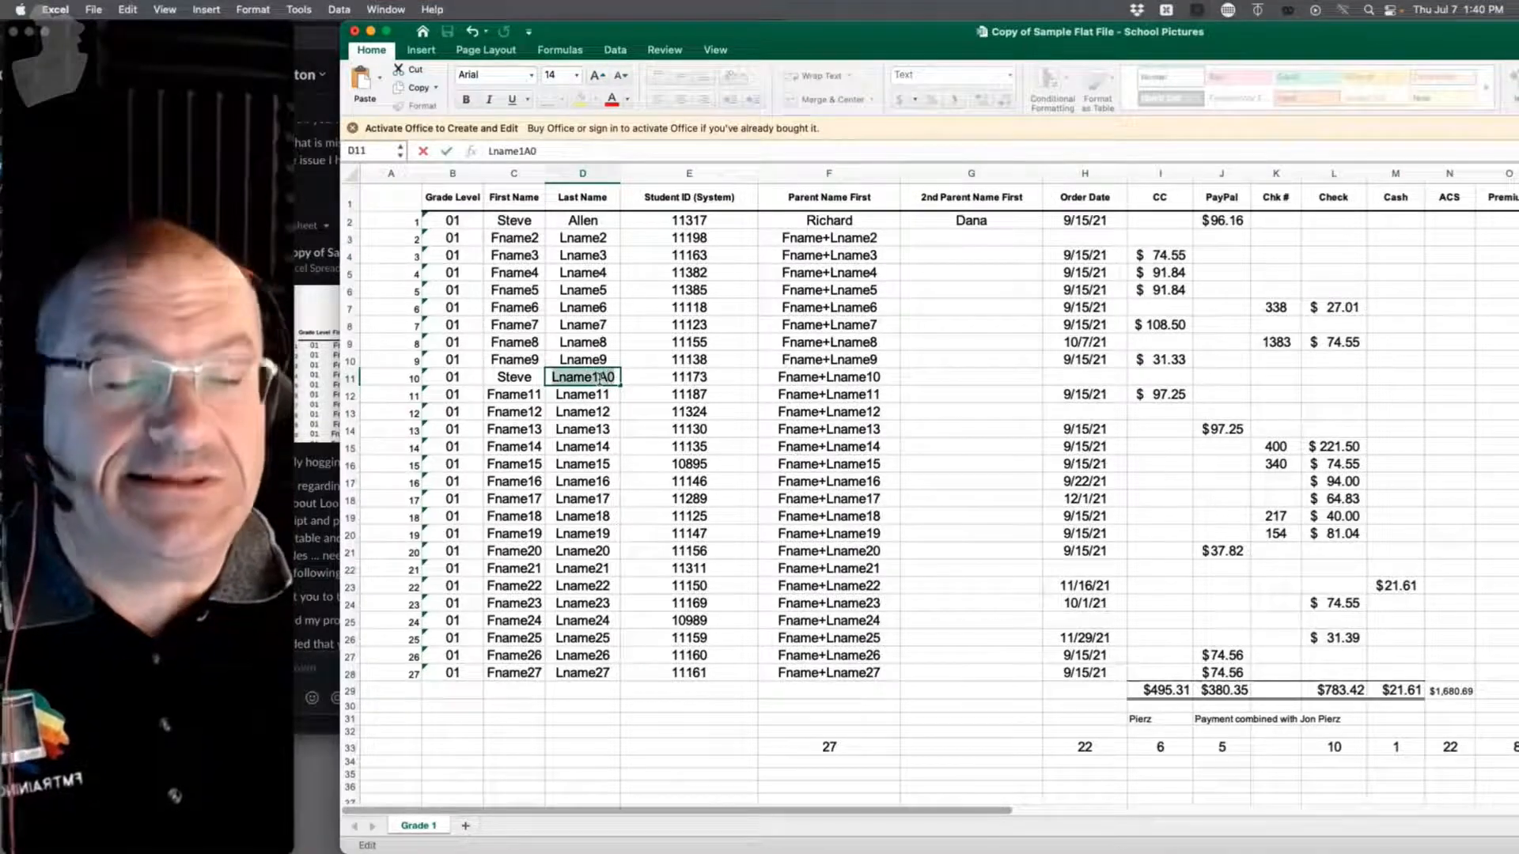
key("BackSpace")
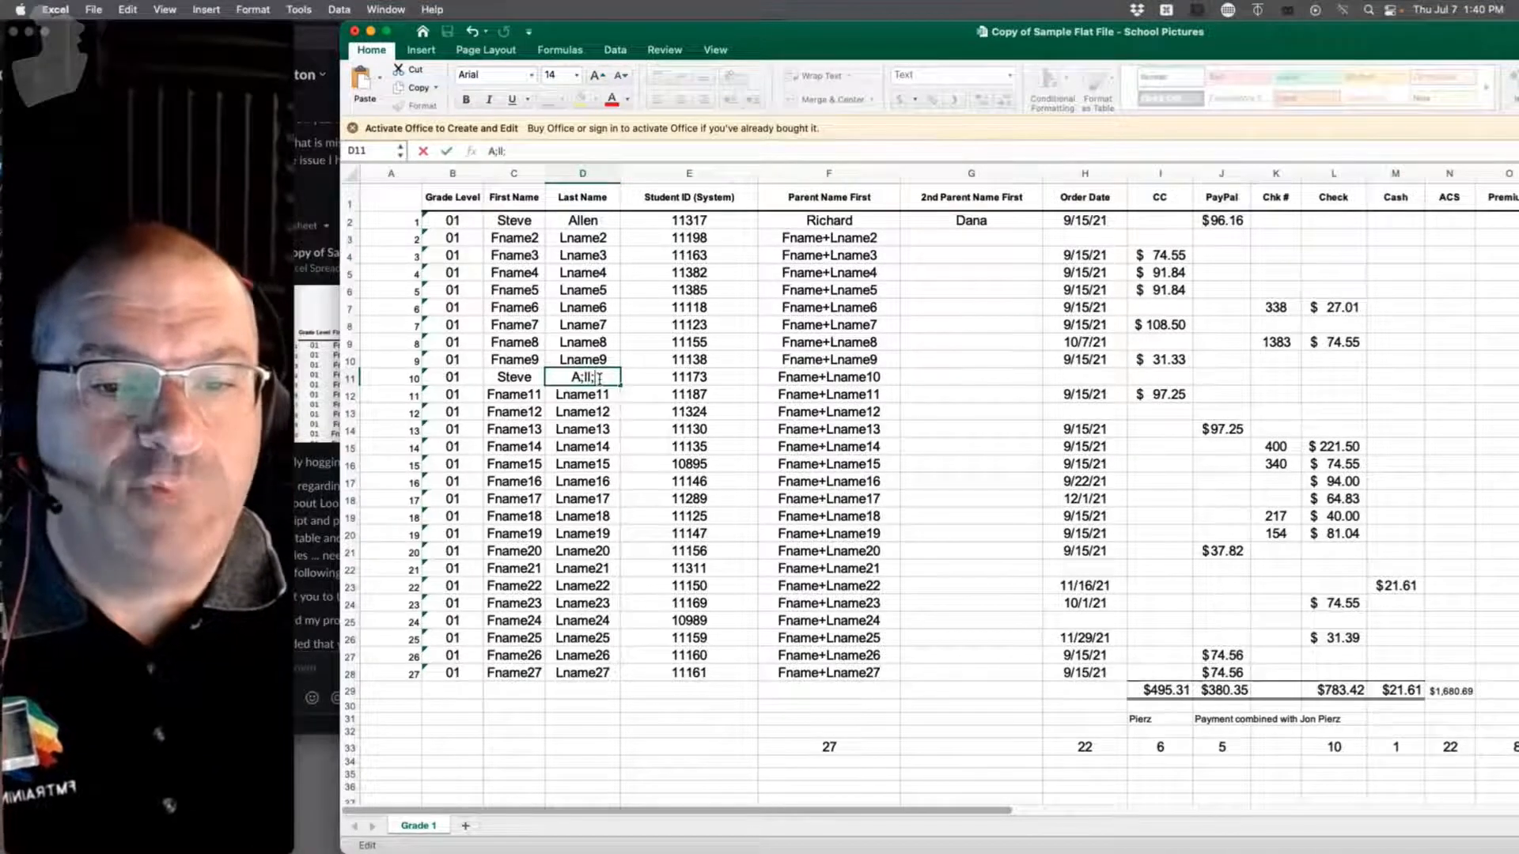
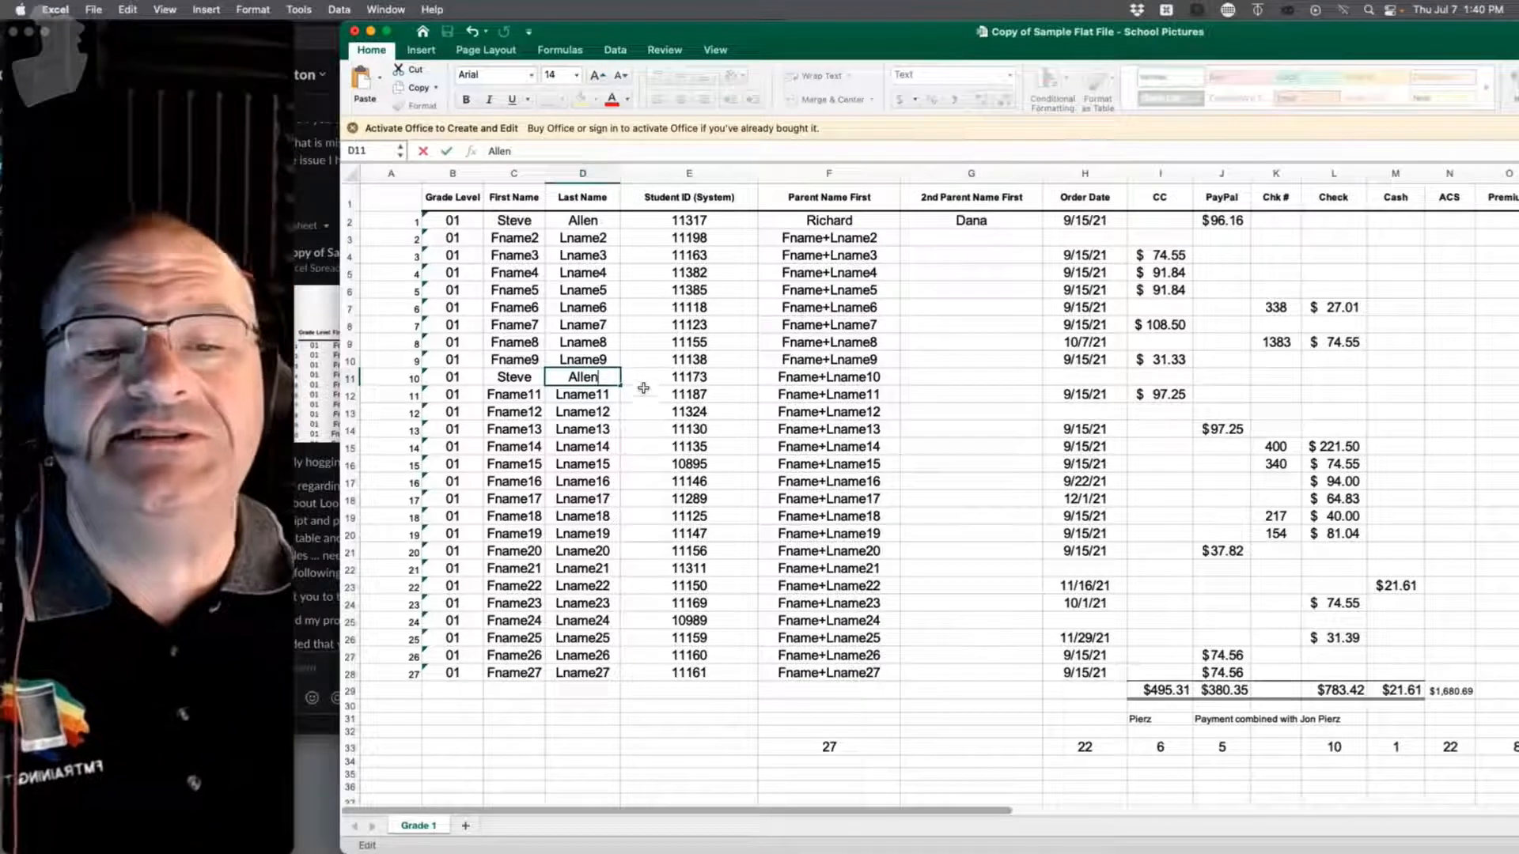
Step: Enter the first parent's first name in F11 and the second parent's in G11
double_click(800, 378)
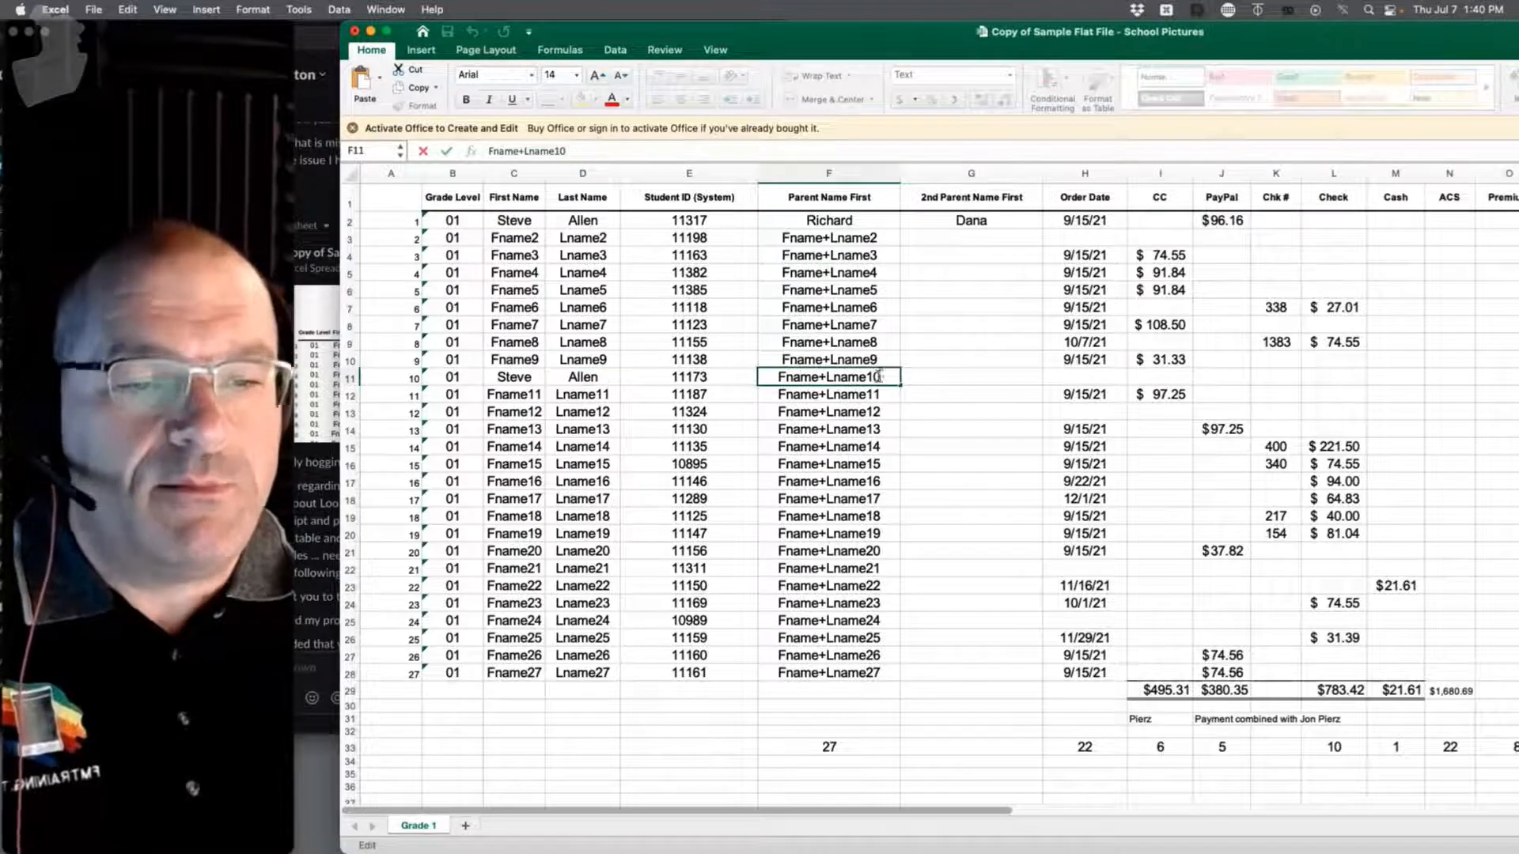
left_click_drag(882, 378, 774, 377)
type("Lon")
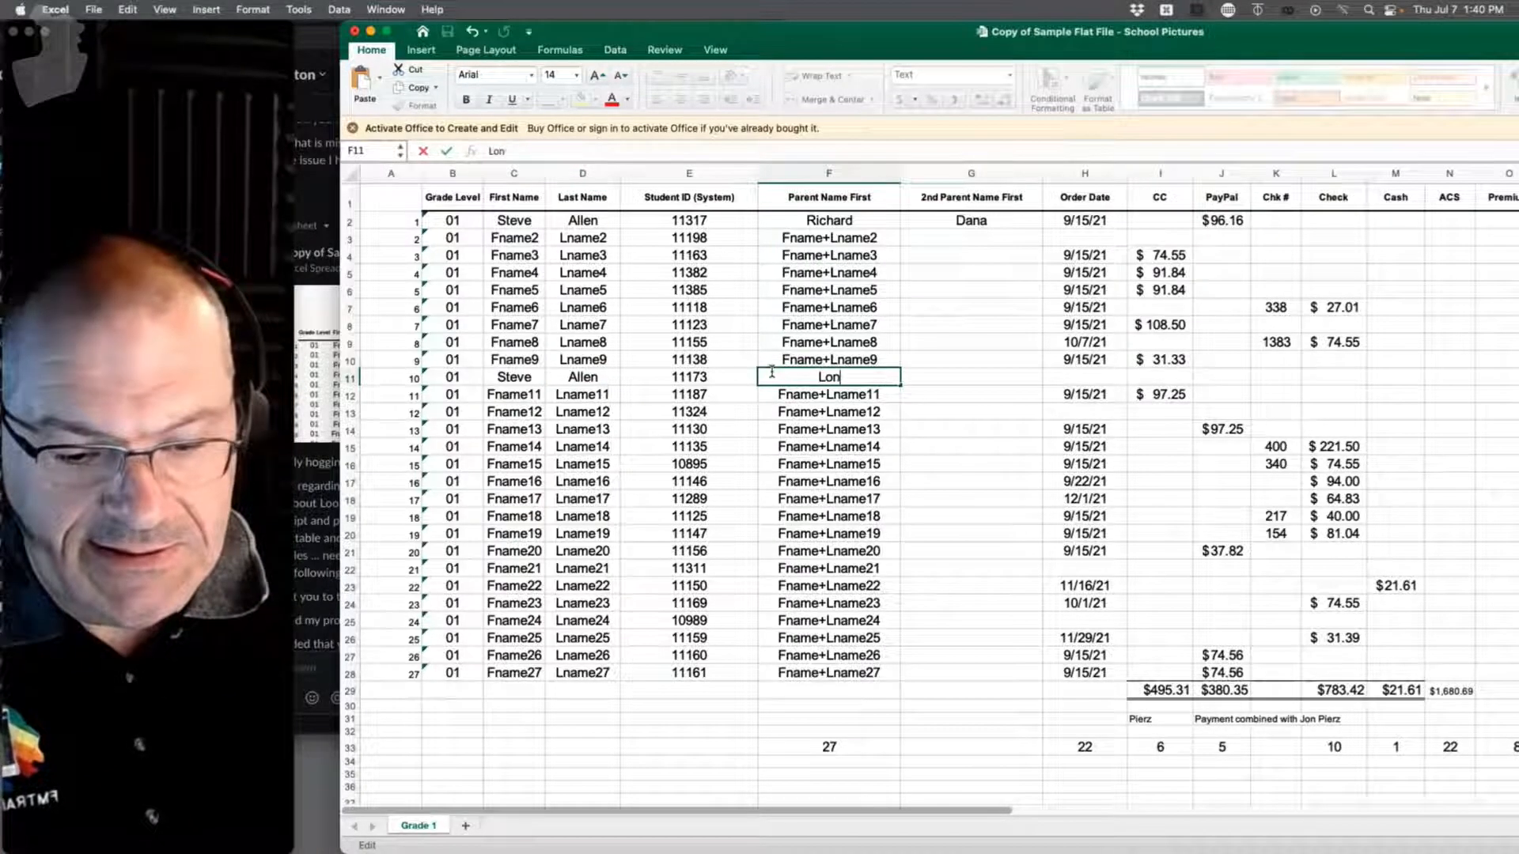
type("nie")
key("Tab")
type("Elliot")
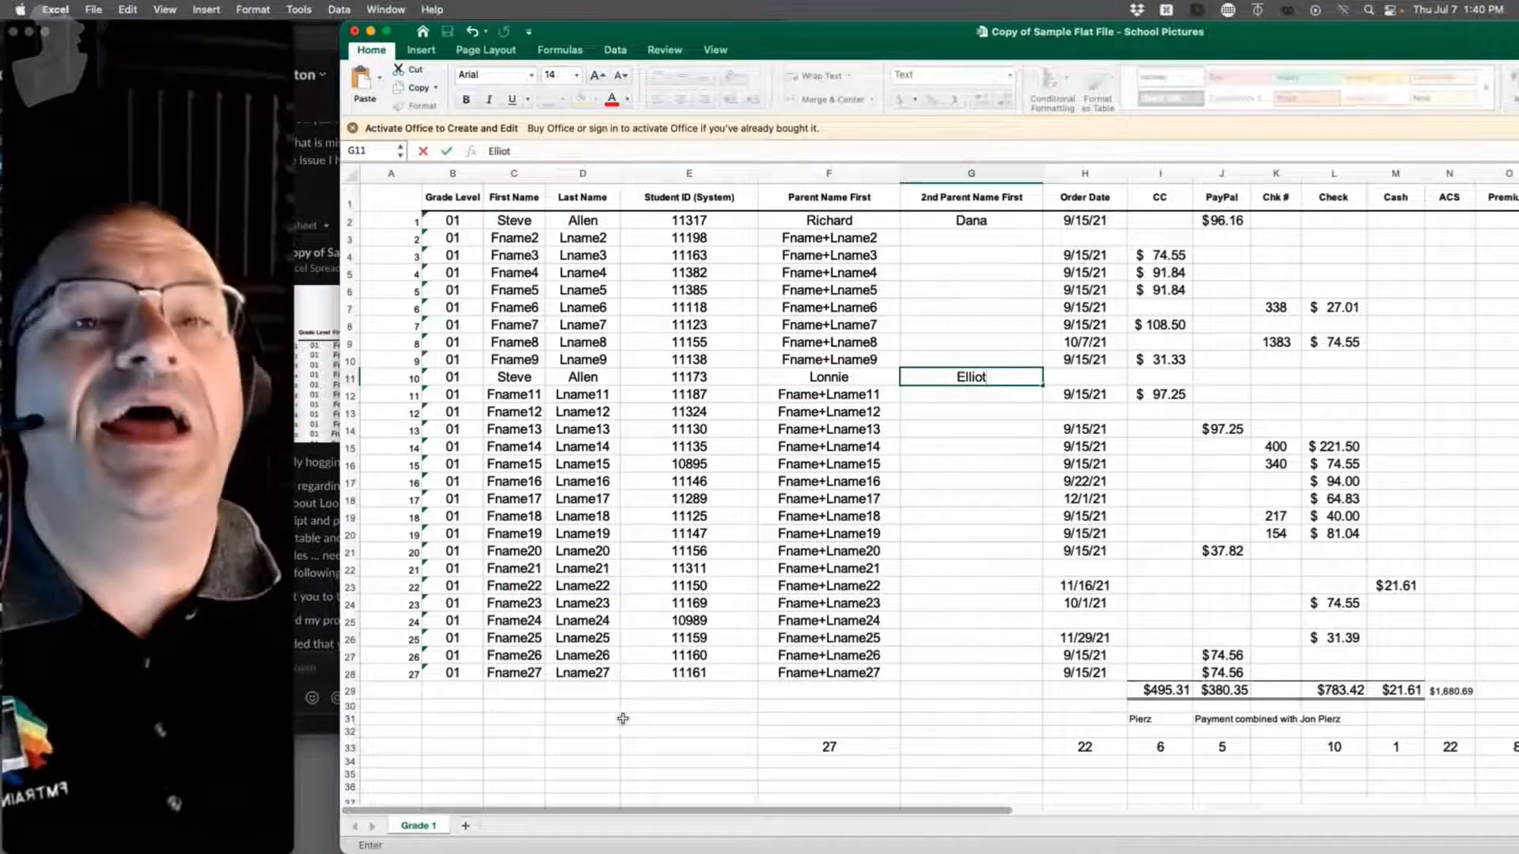
Step: Commit G11, start saving the spreadsheet, then cancel the save dialog
left_click(586, 761)
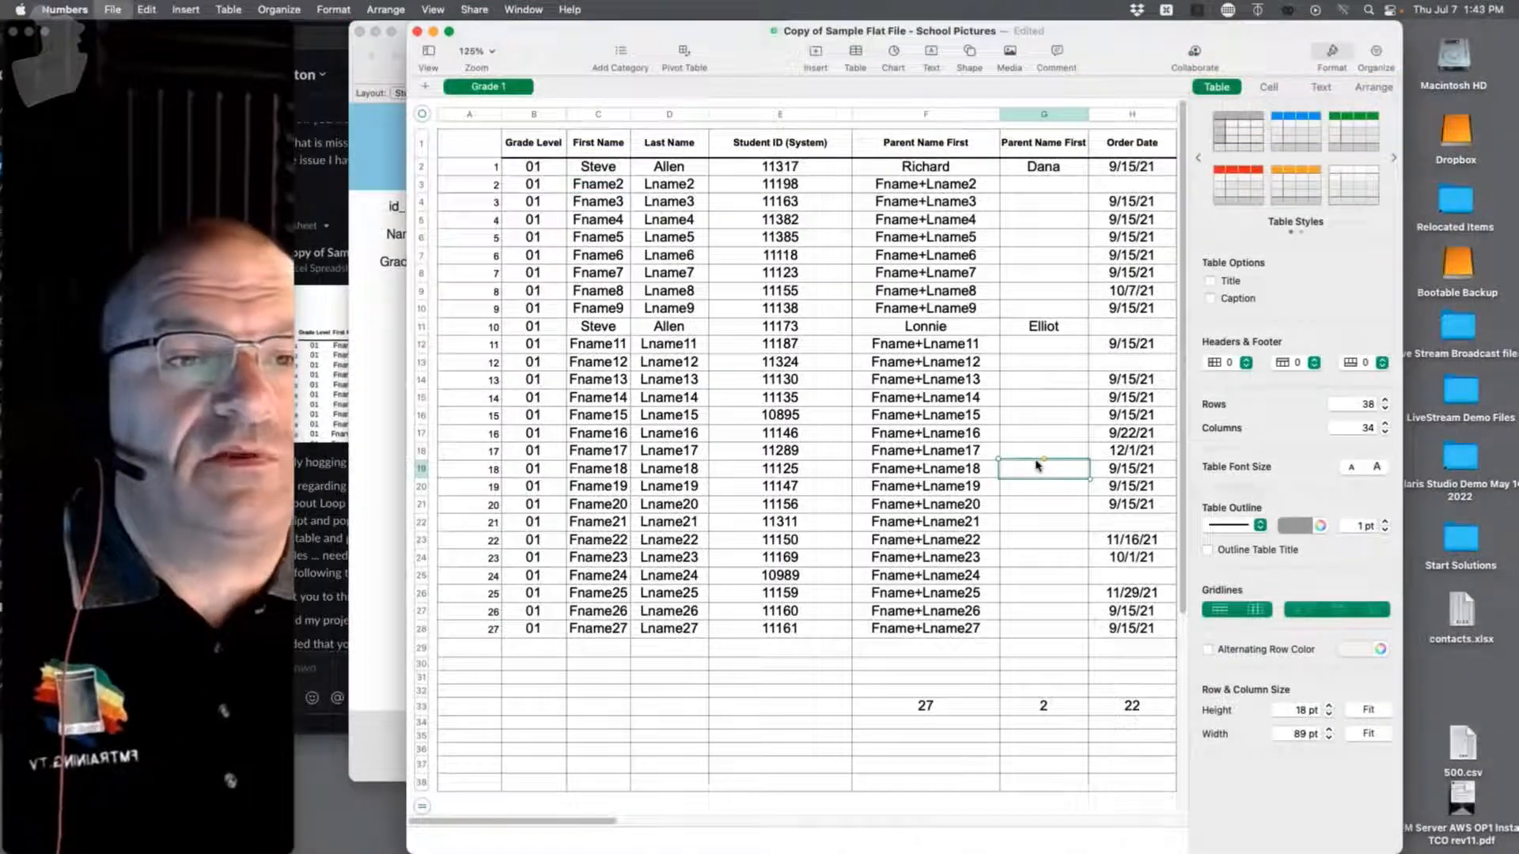
key("super+s")
left_click(988, 446)
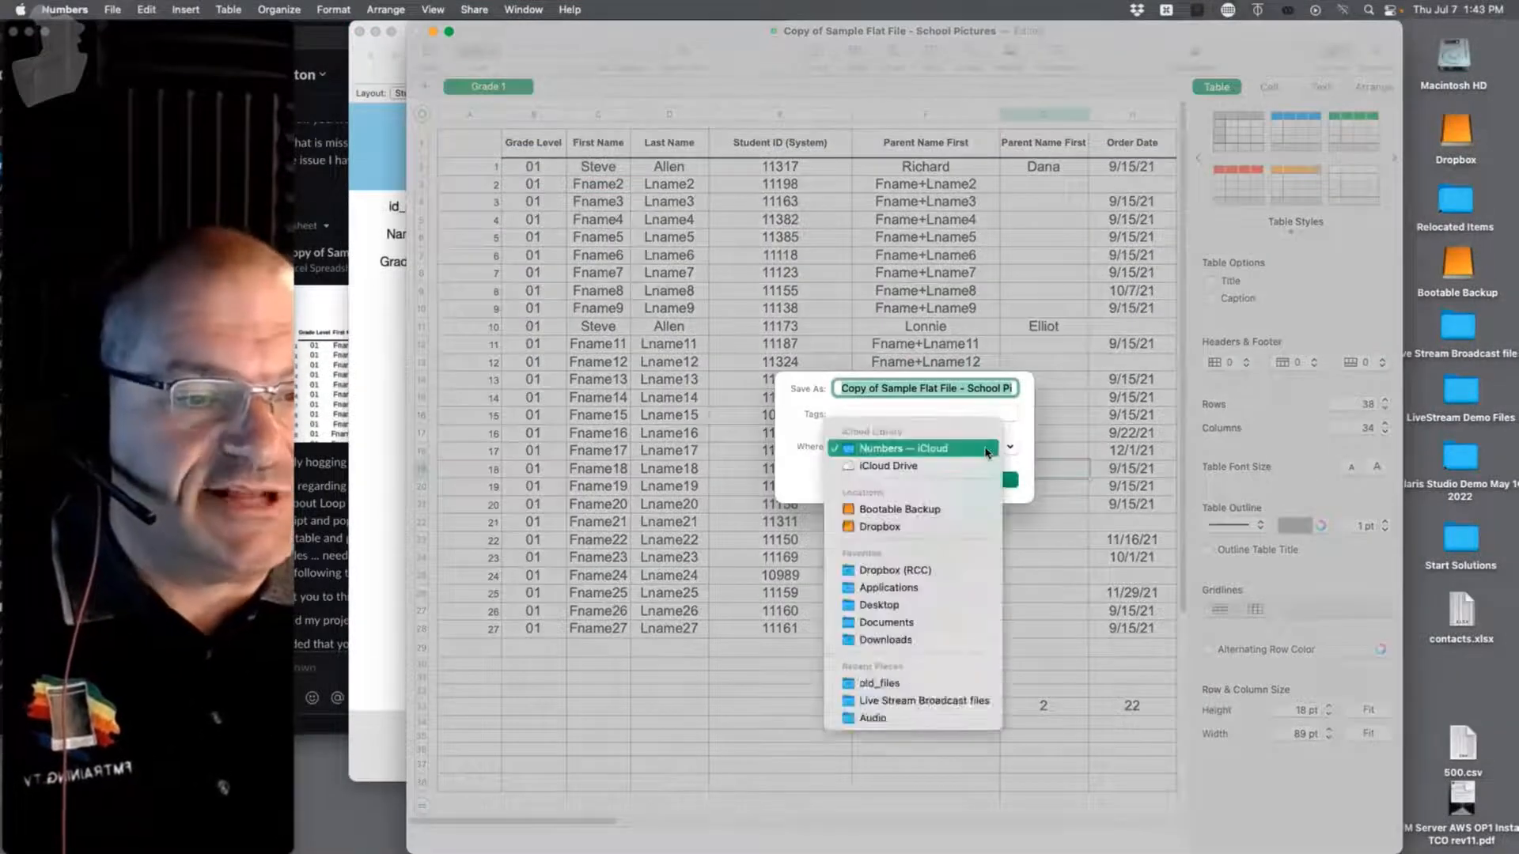
left_click(1010, 447)
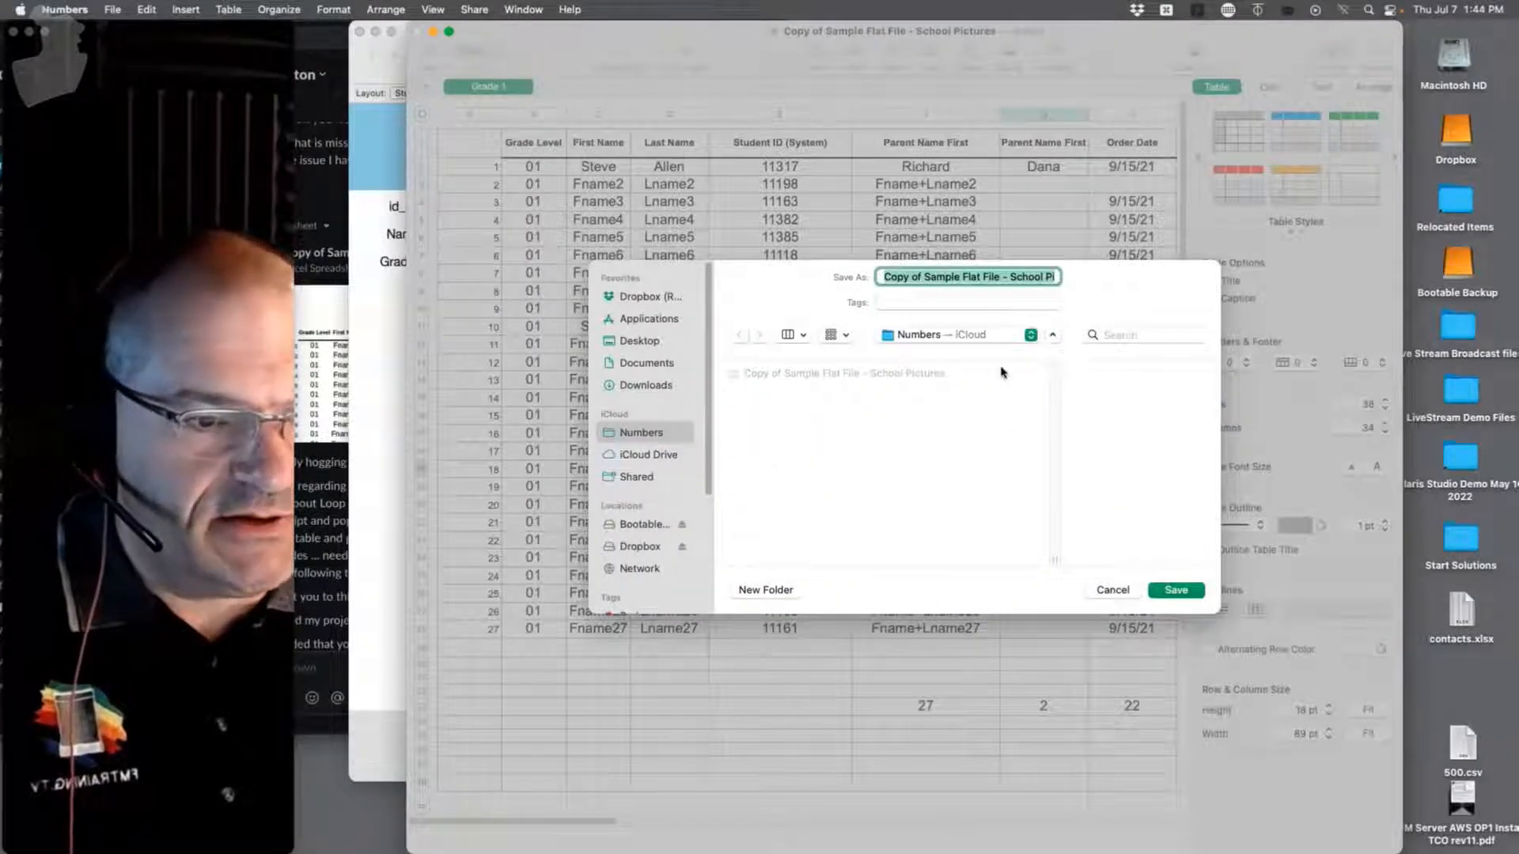
left_click(989, 335)
left_click(789, 270)
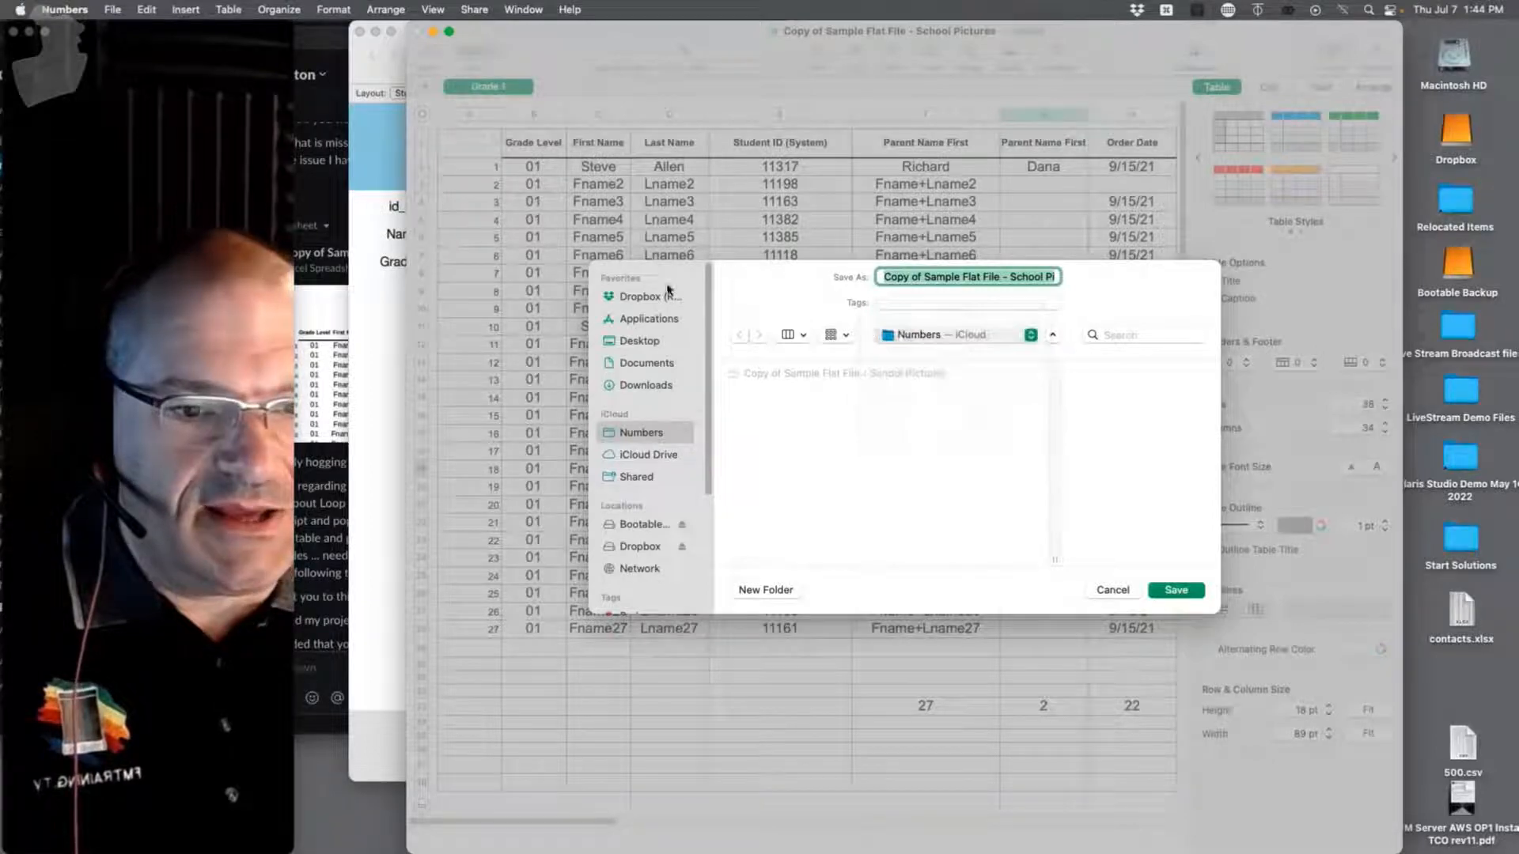
left_click(1113, 590)
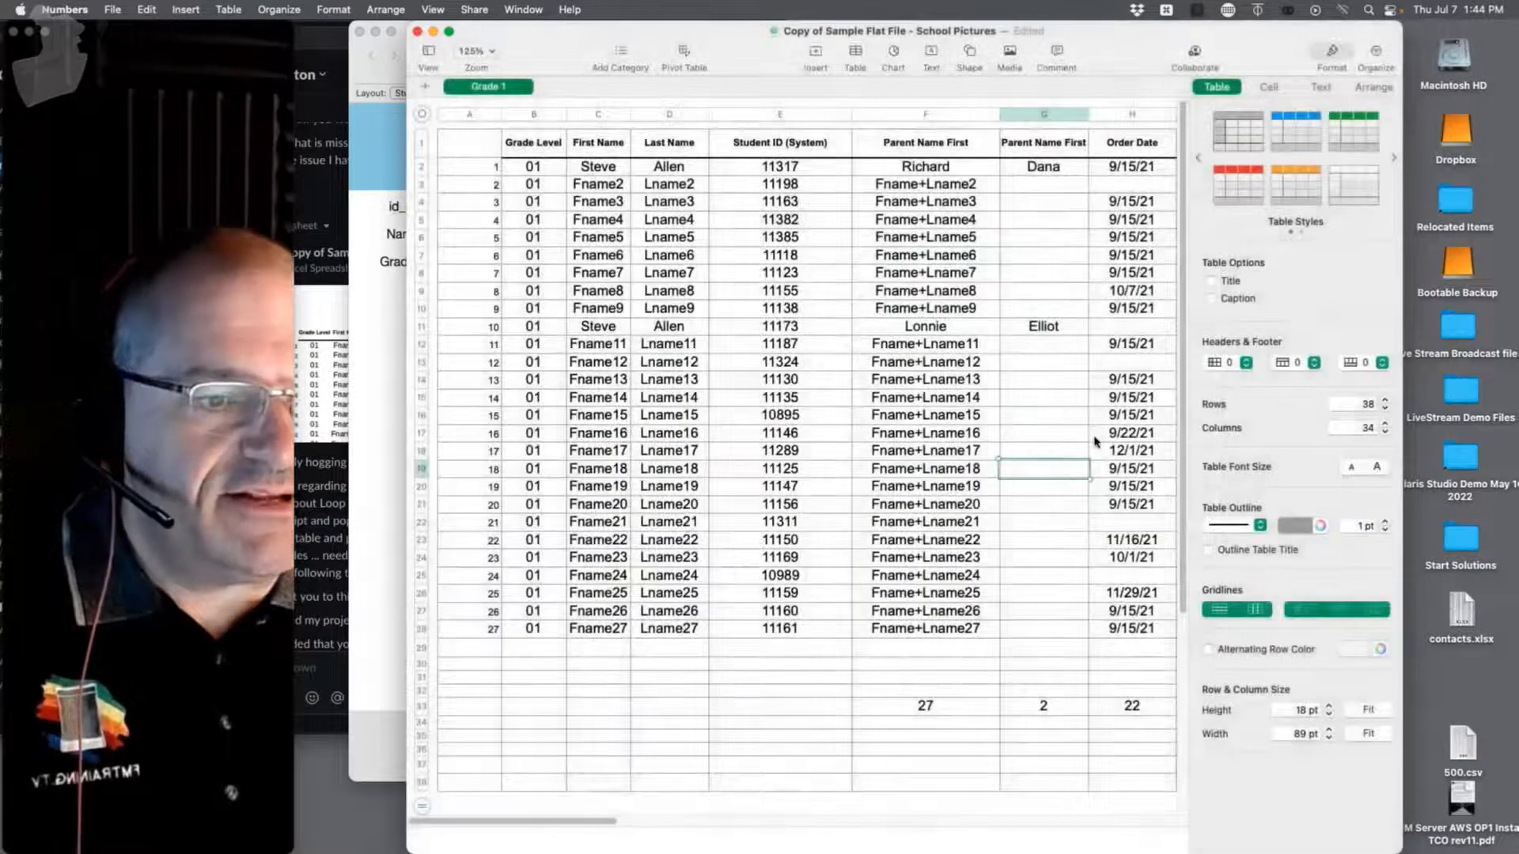
Step: Export the spreadsheet as a CSV file to the Desktop
left_click(115, 8)
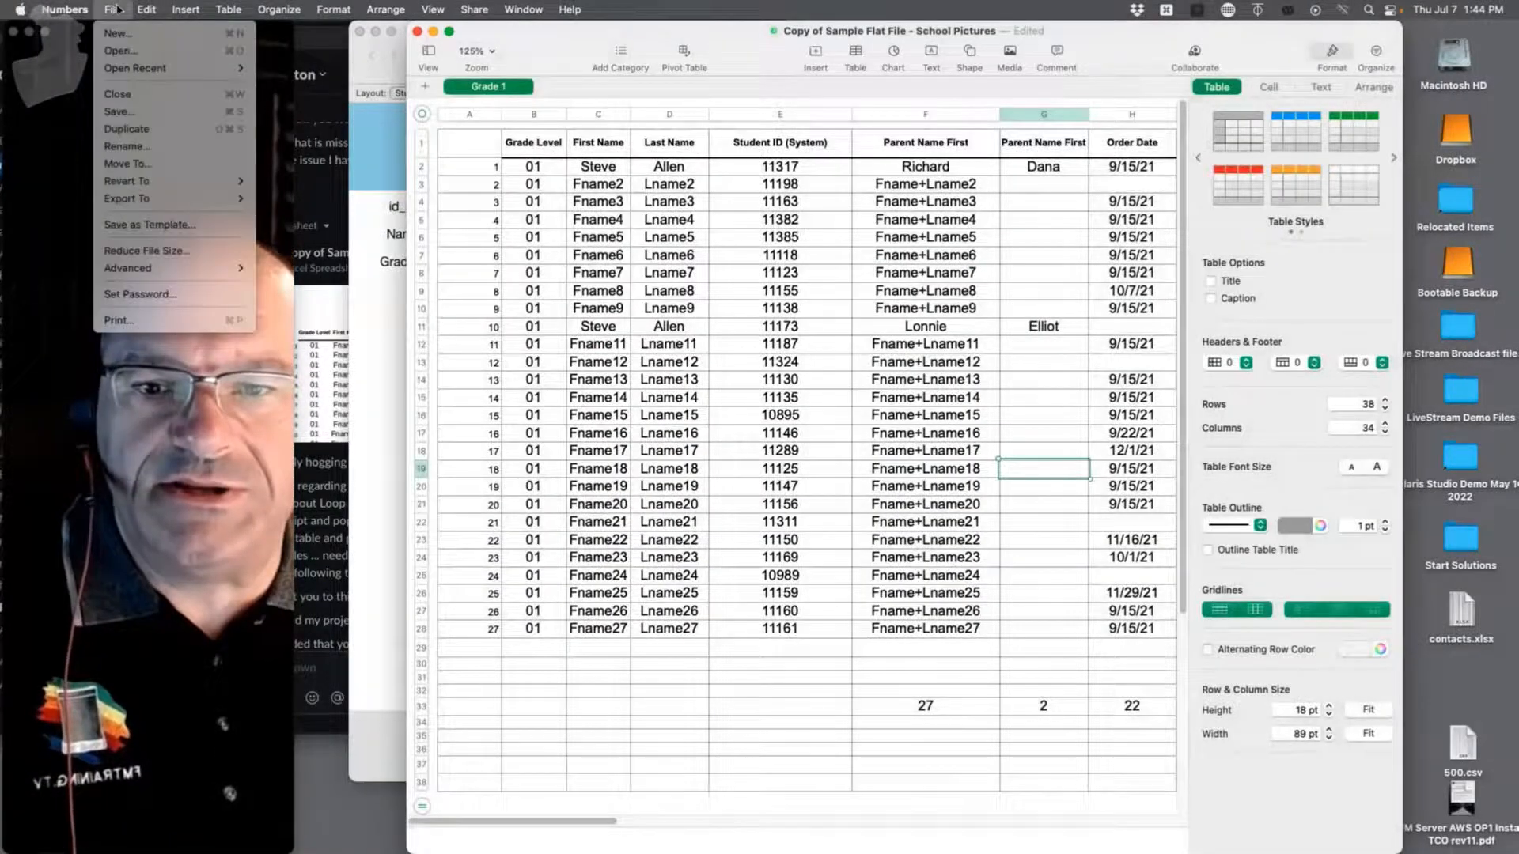
mouse_move(159, 274)
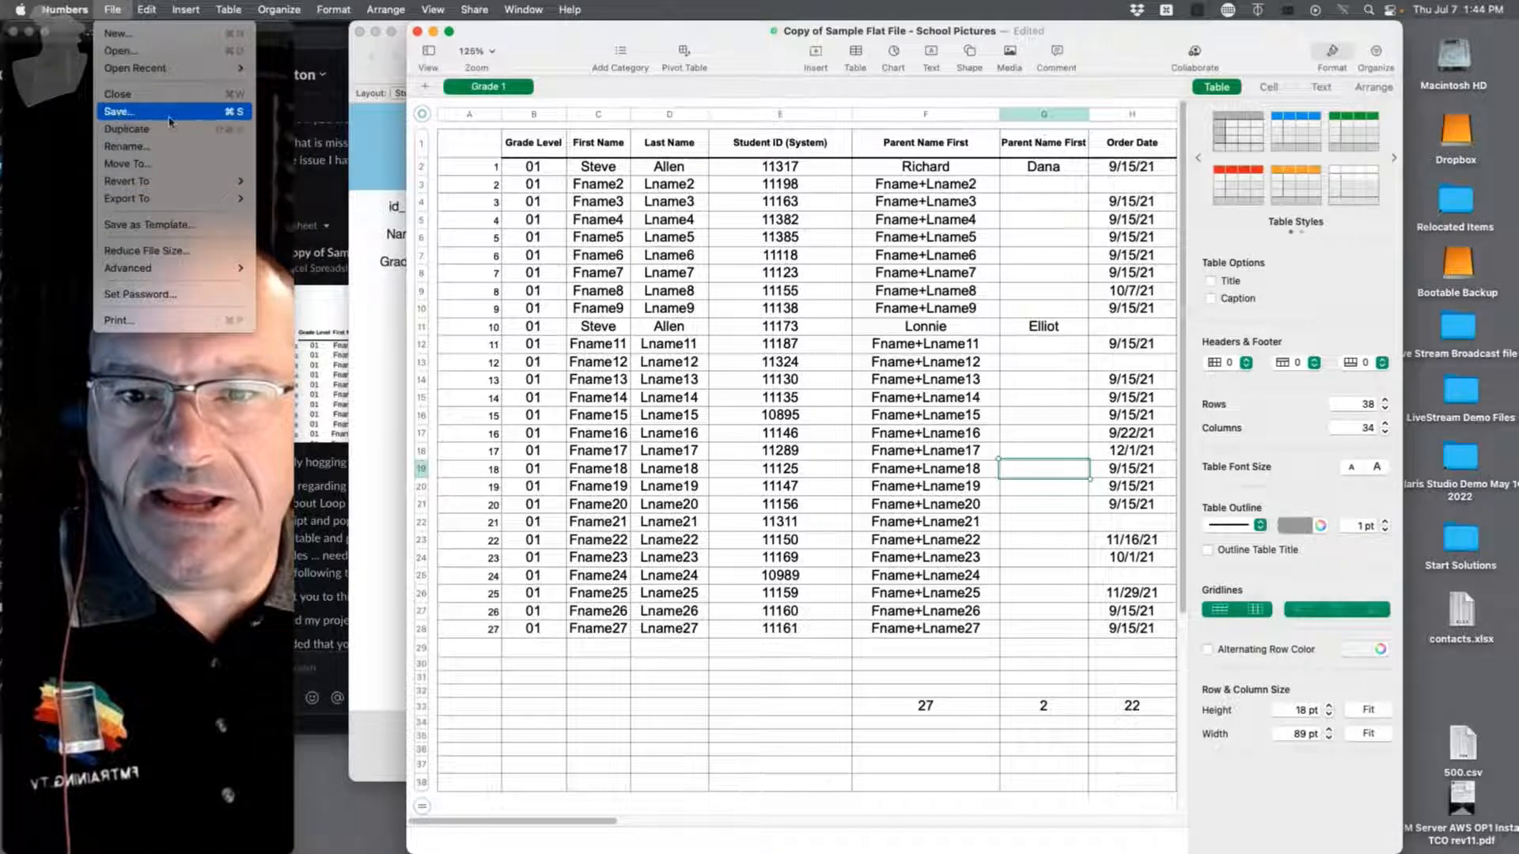
mouse_move(168, 207)
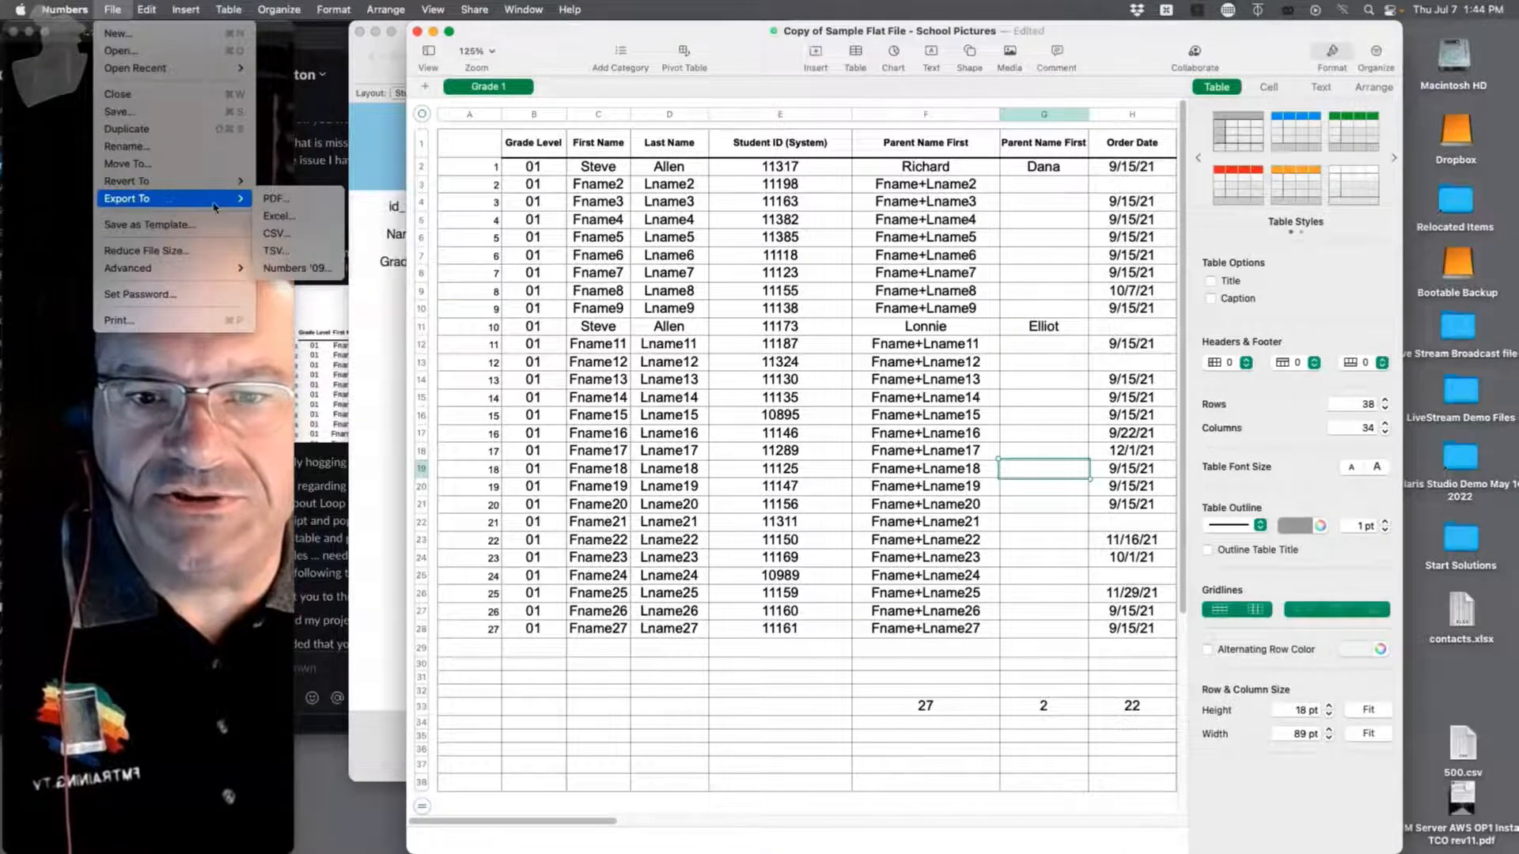
left_click(274, 234)
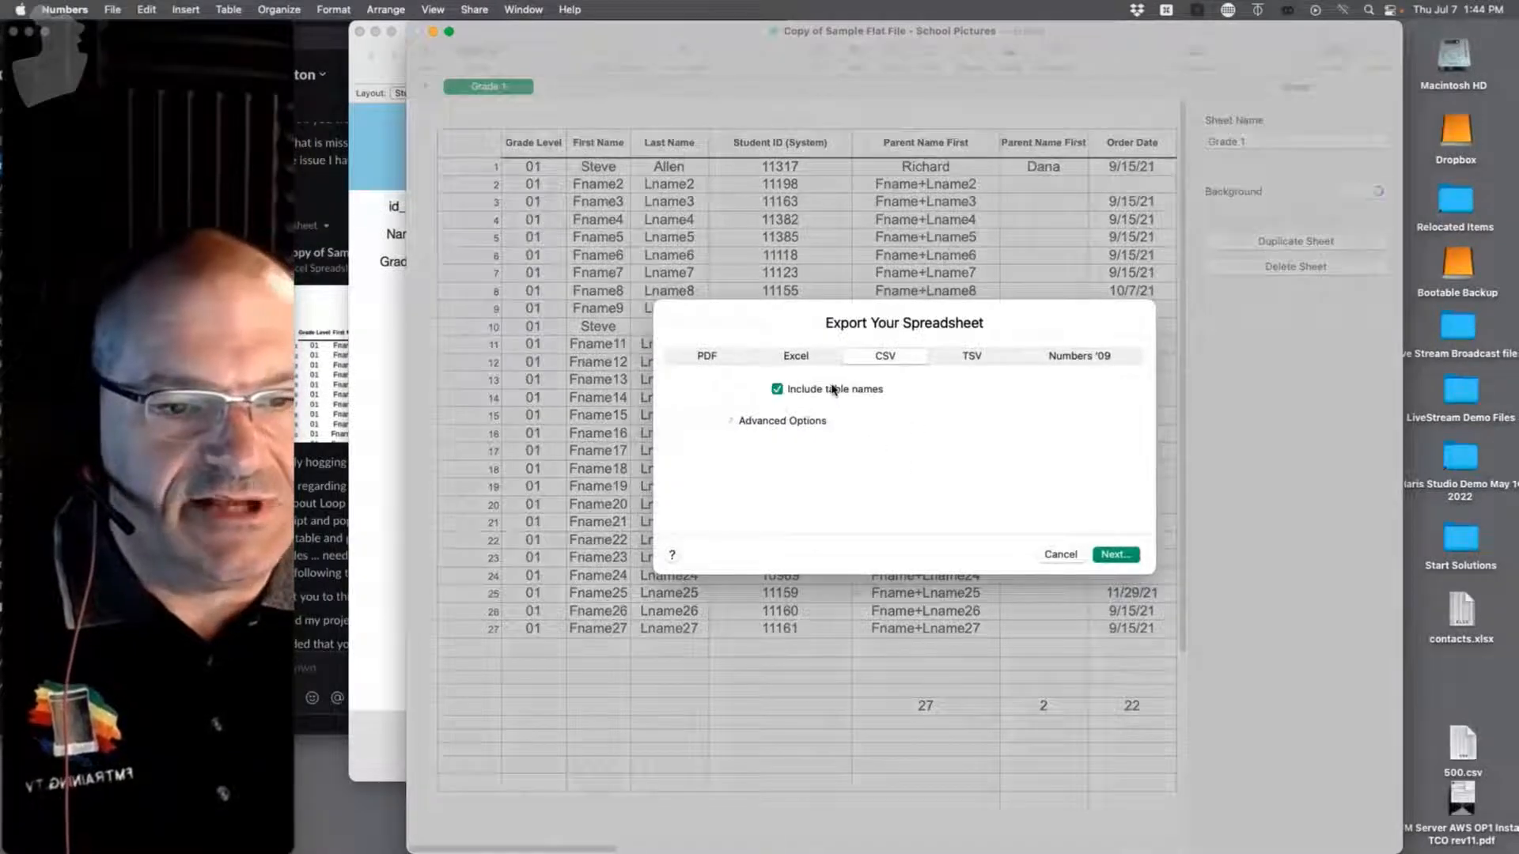
left_click(729, 421)
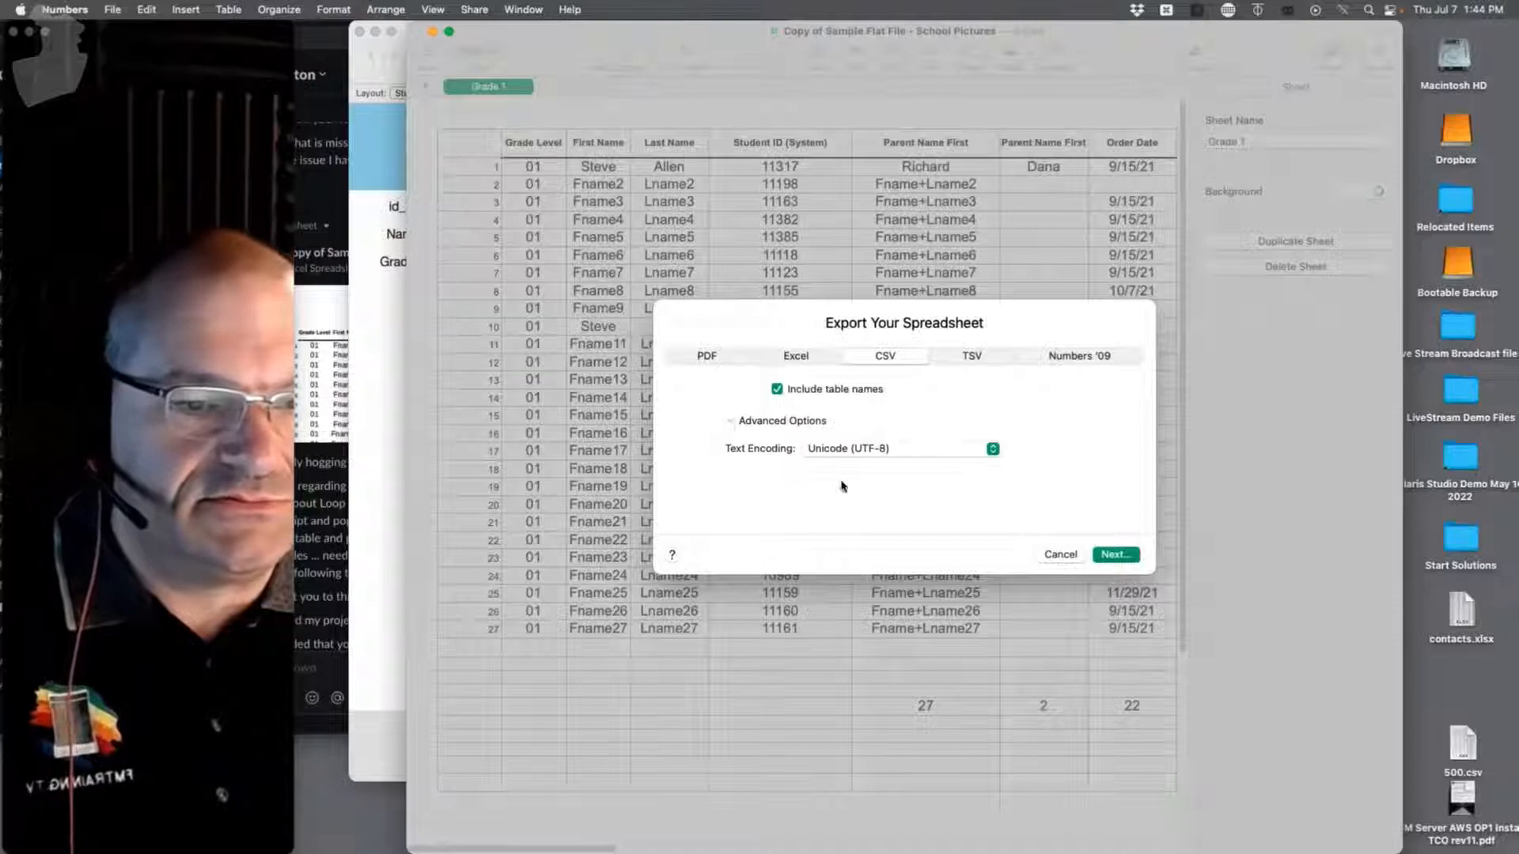
left_click(1116, 556)
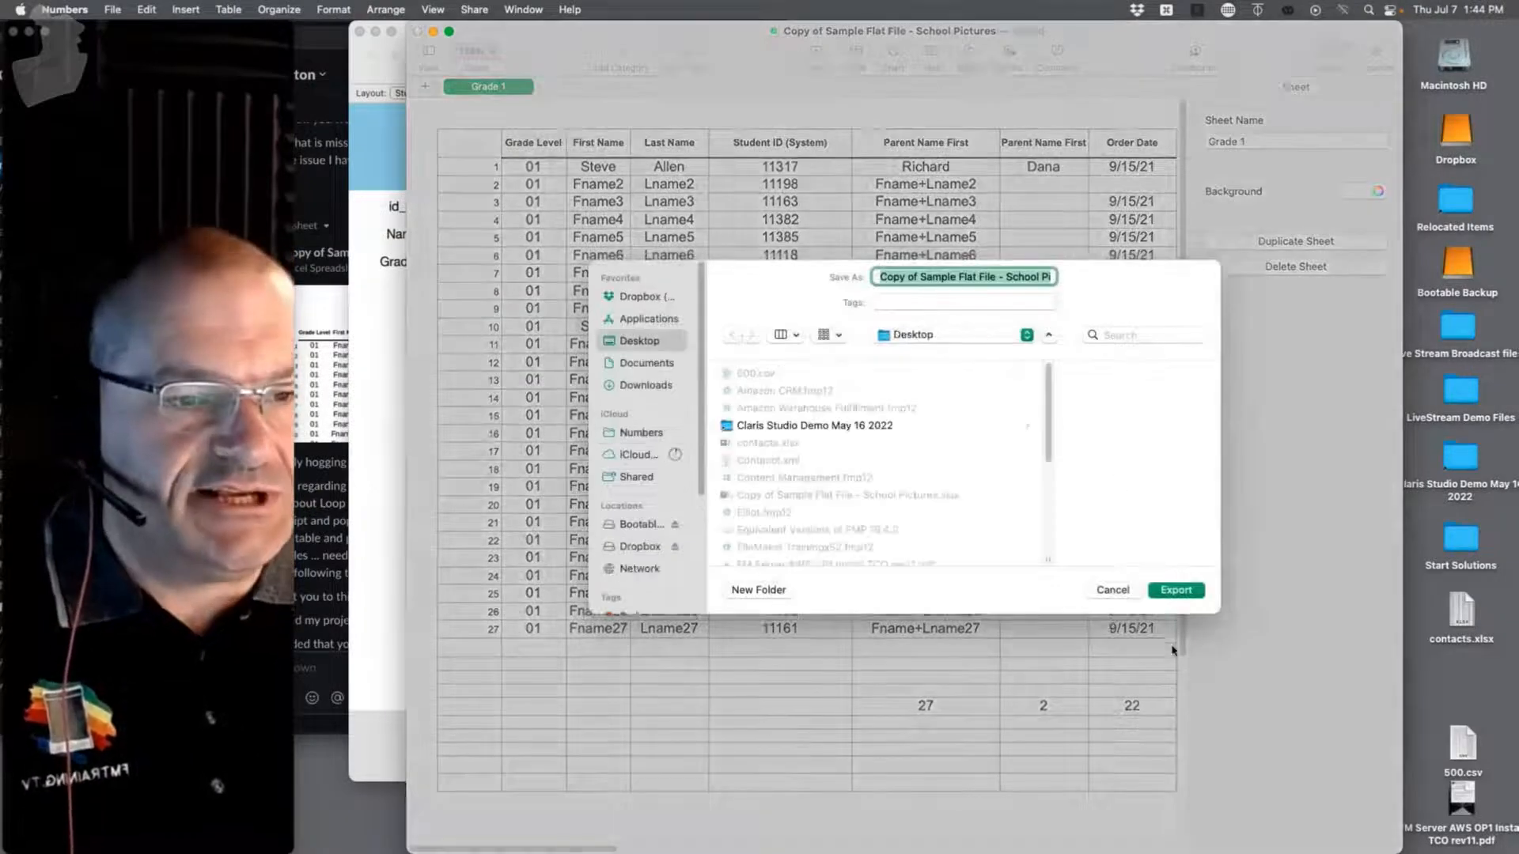
left_click(1177, 590)
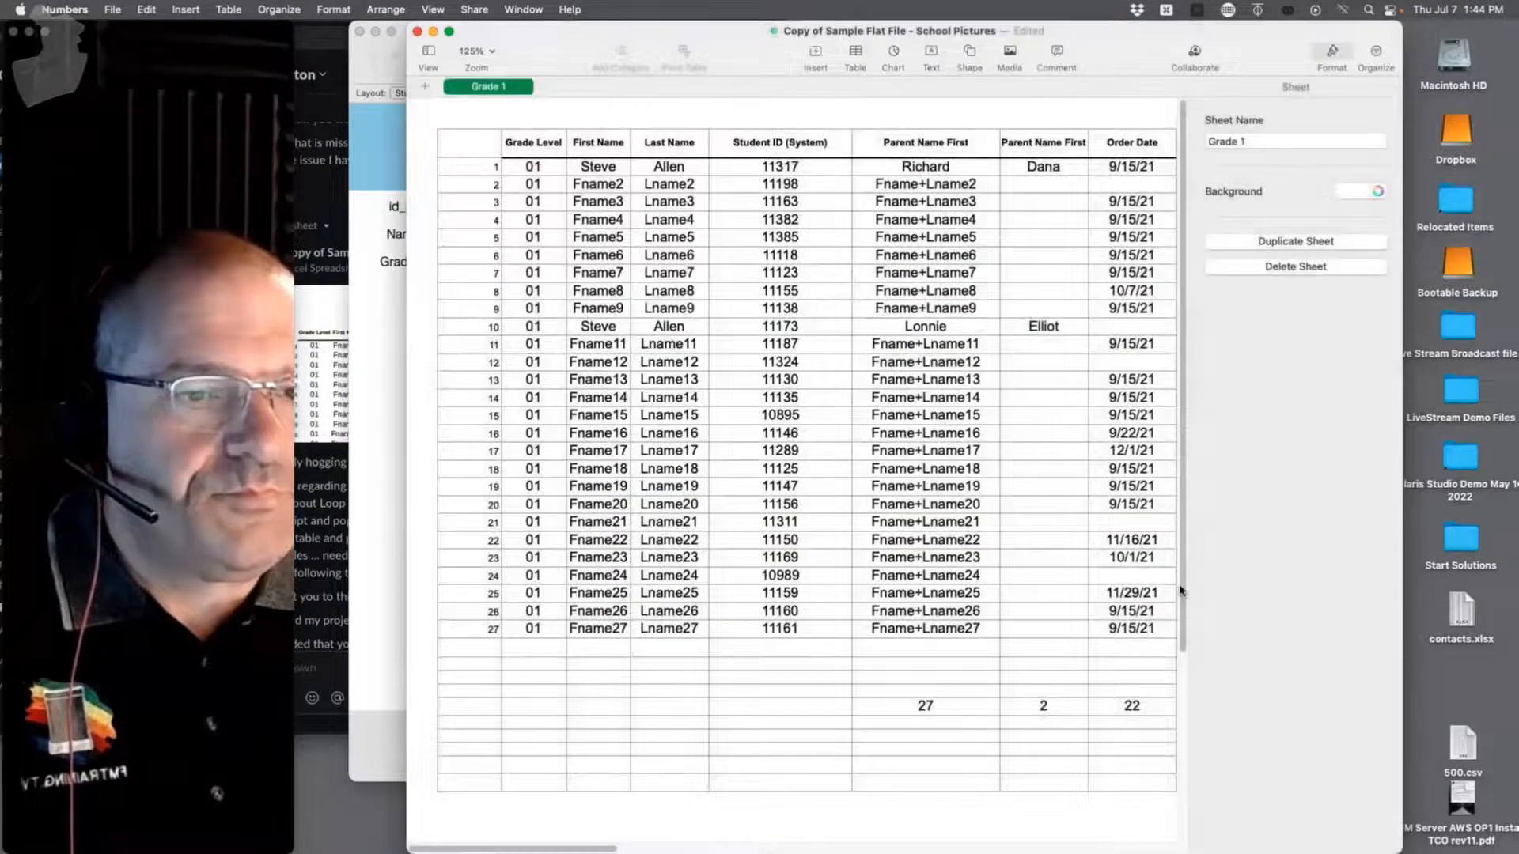
Step: Bring the Elliot database forward and open the Script Workspace
left_click(370, 322)
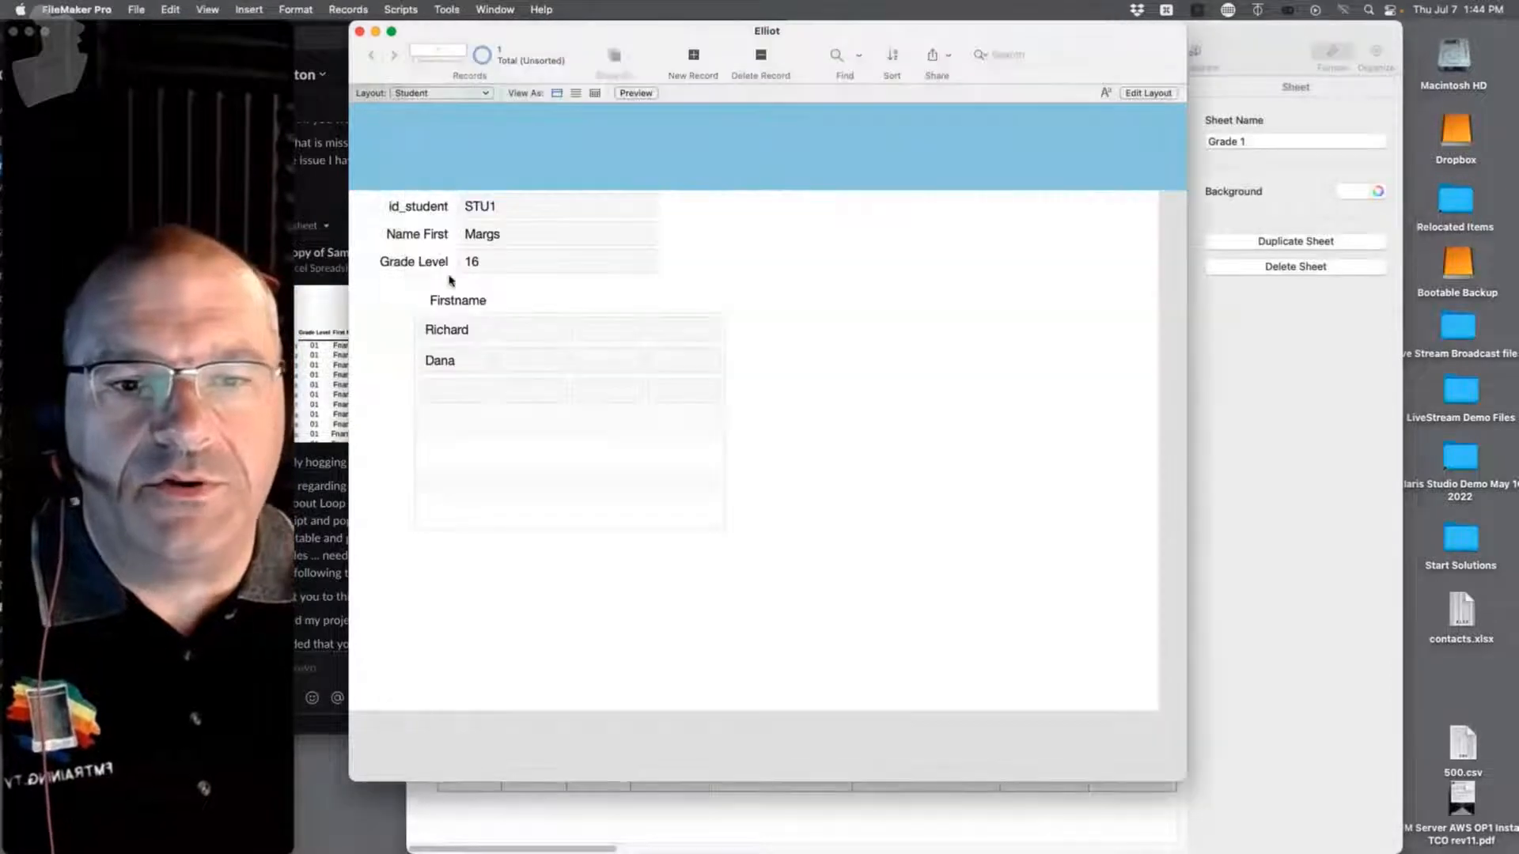
left_click(137, 10)
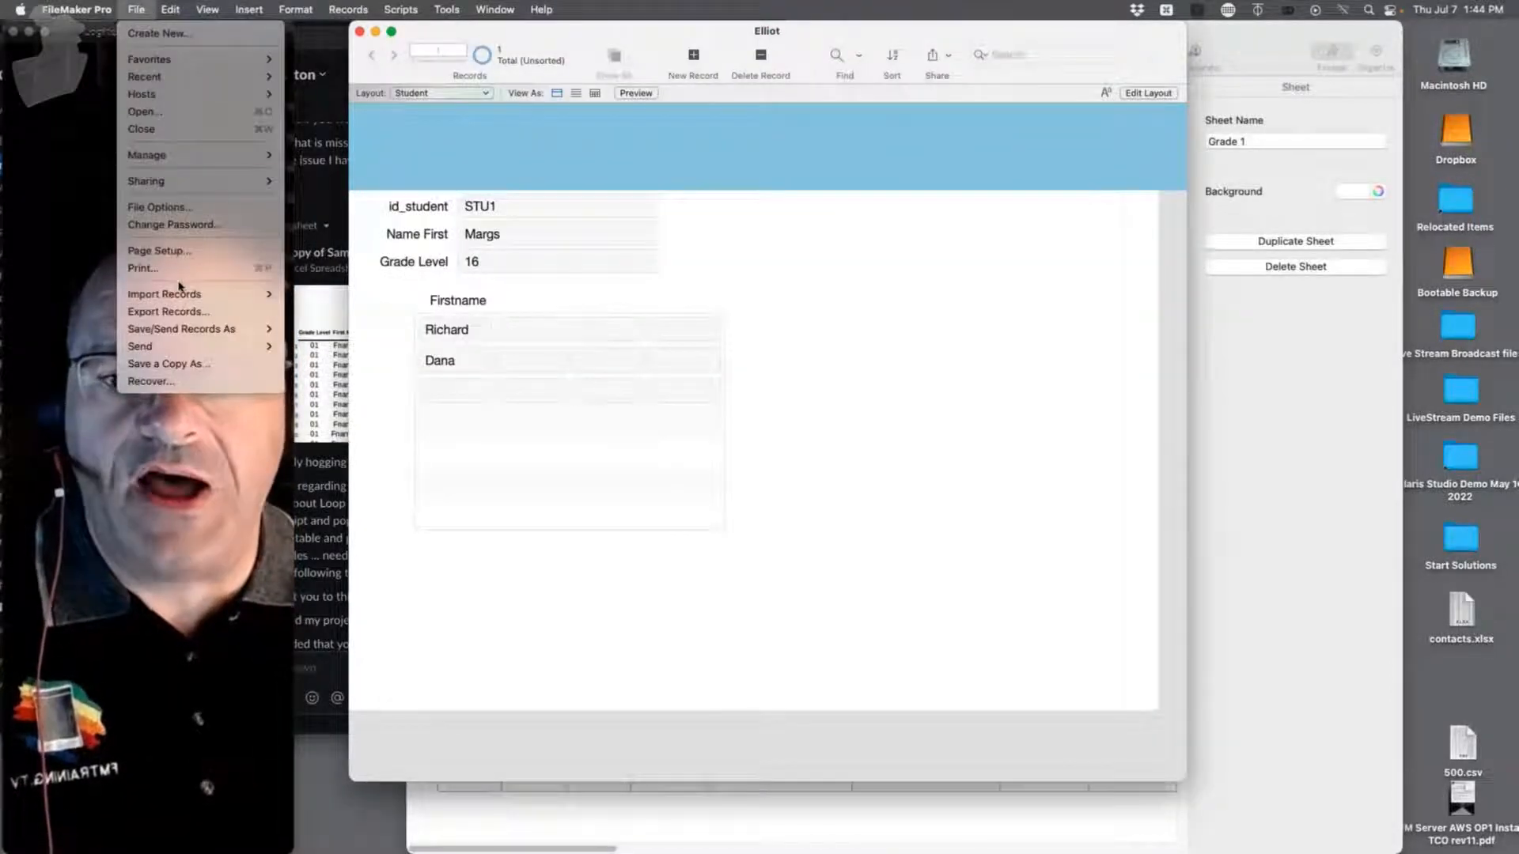
left_click(848, 217)
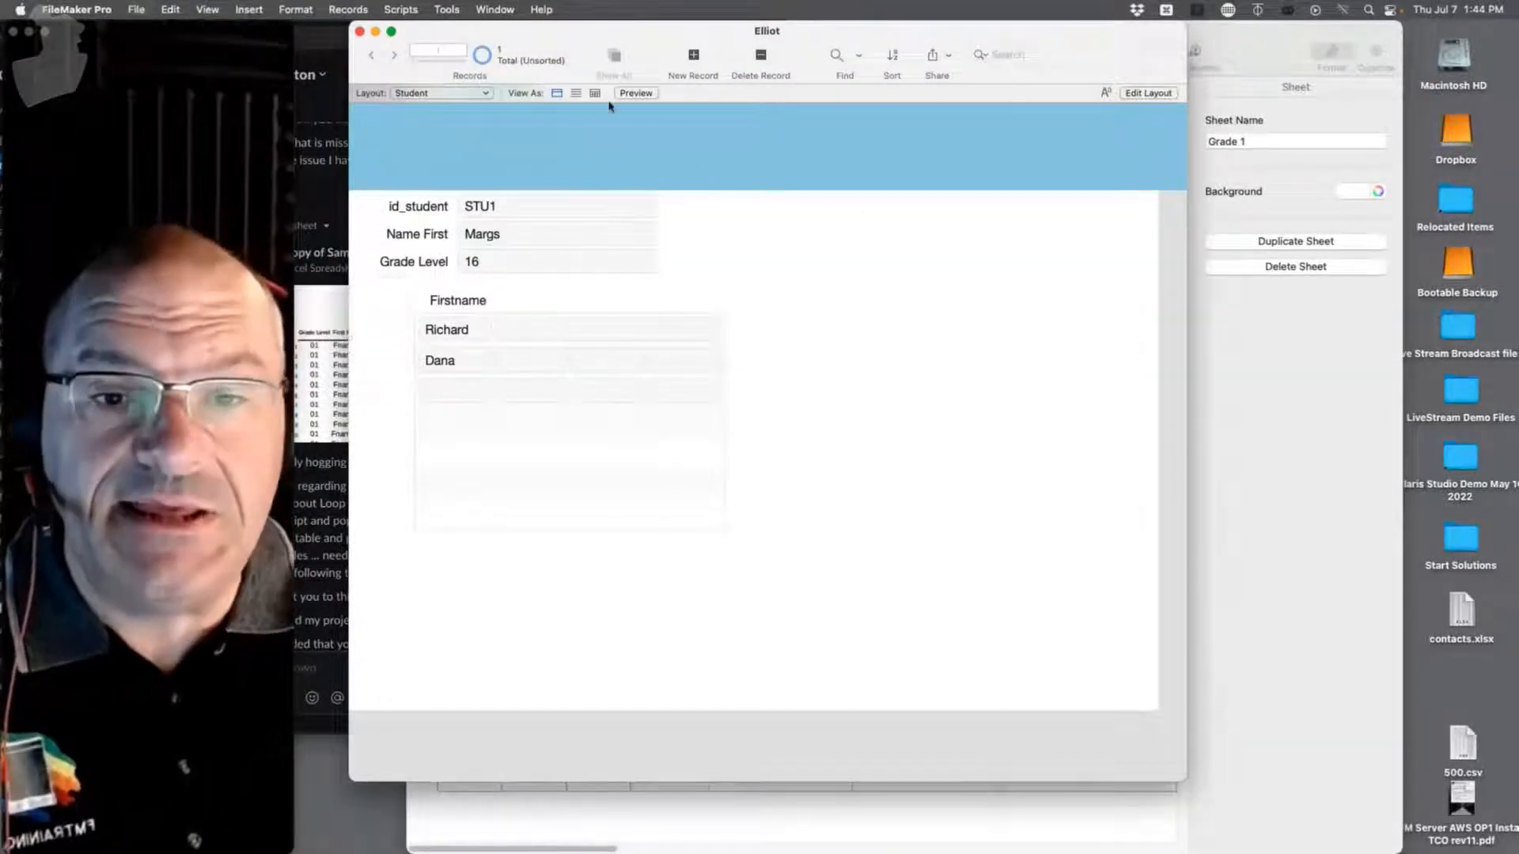
left_click(445, 9)
left_click(404, 34)
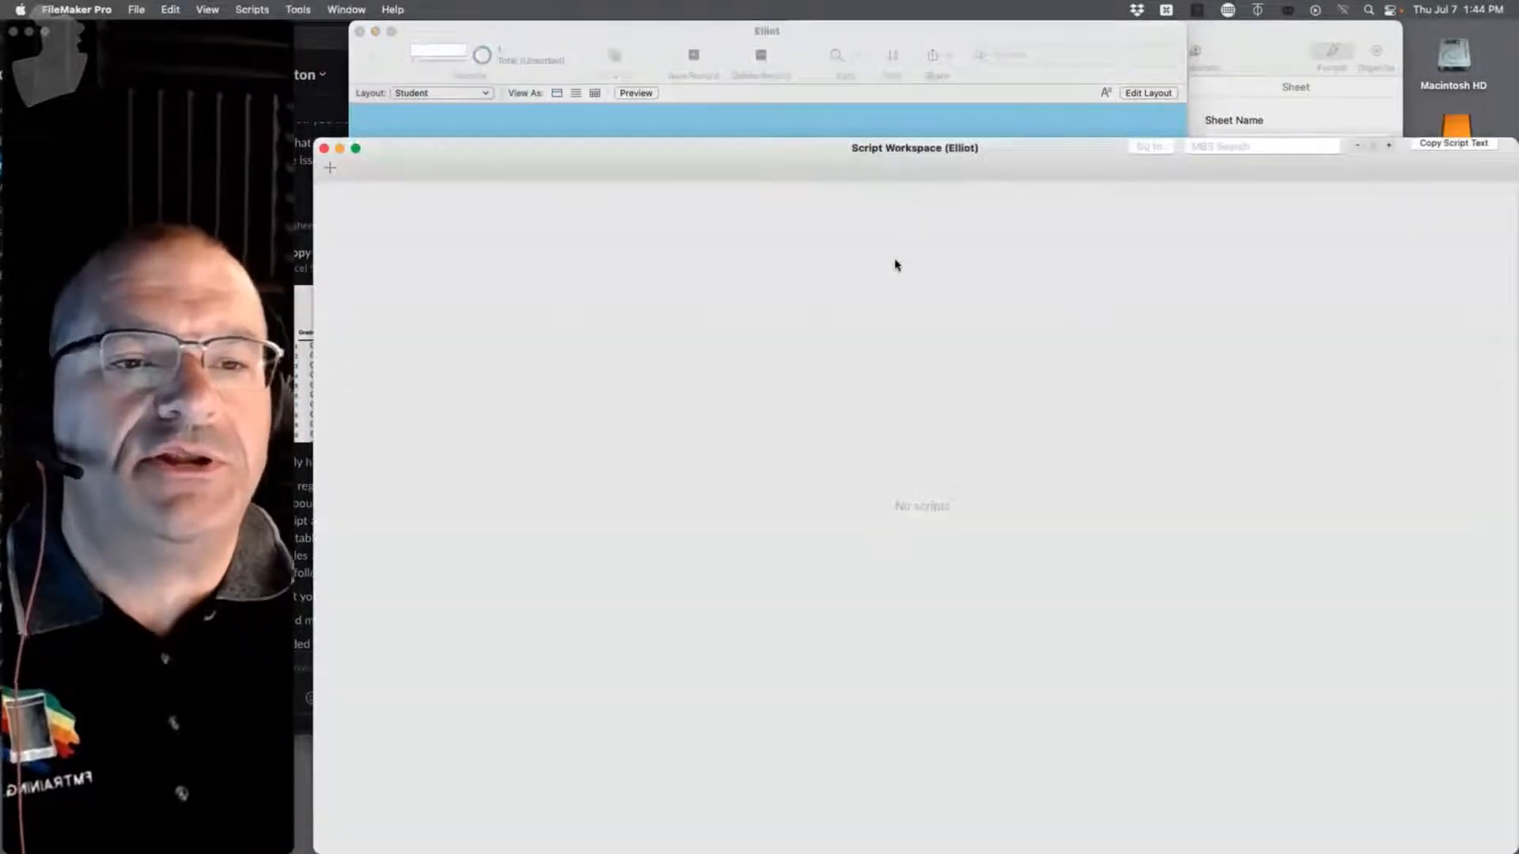
left_click_drag(725, 147, 744, 44)
Step: Create a script named 'Import Student' containing an Import Records step
left_click(348, 65)
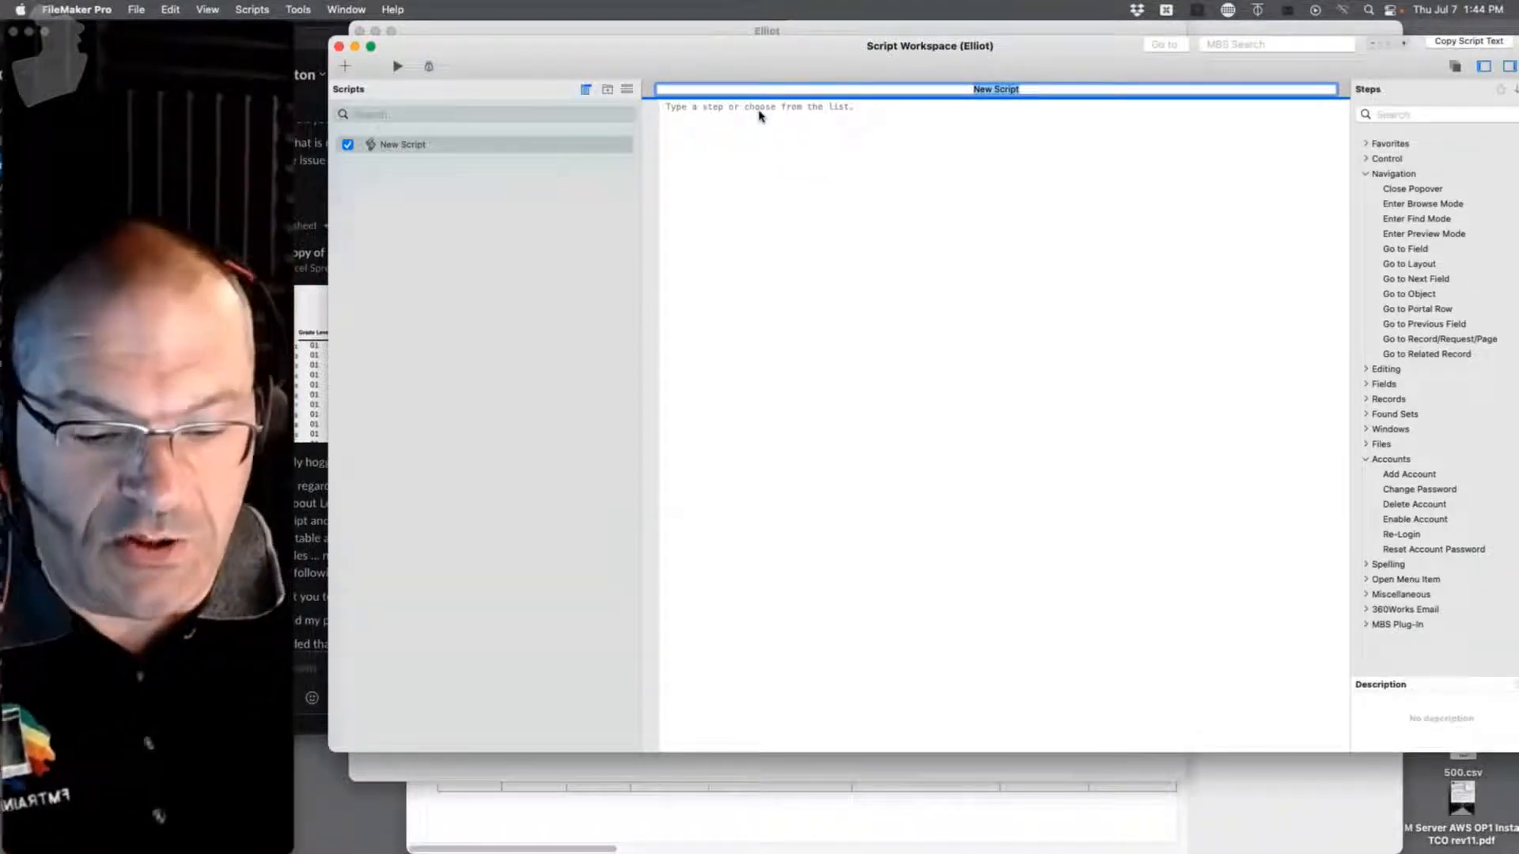
type("Import")
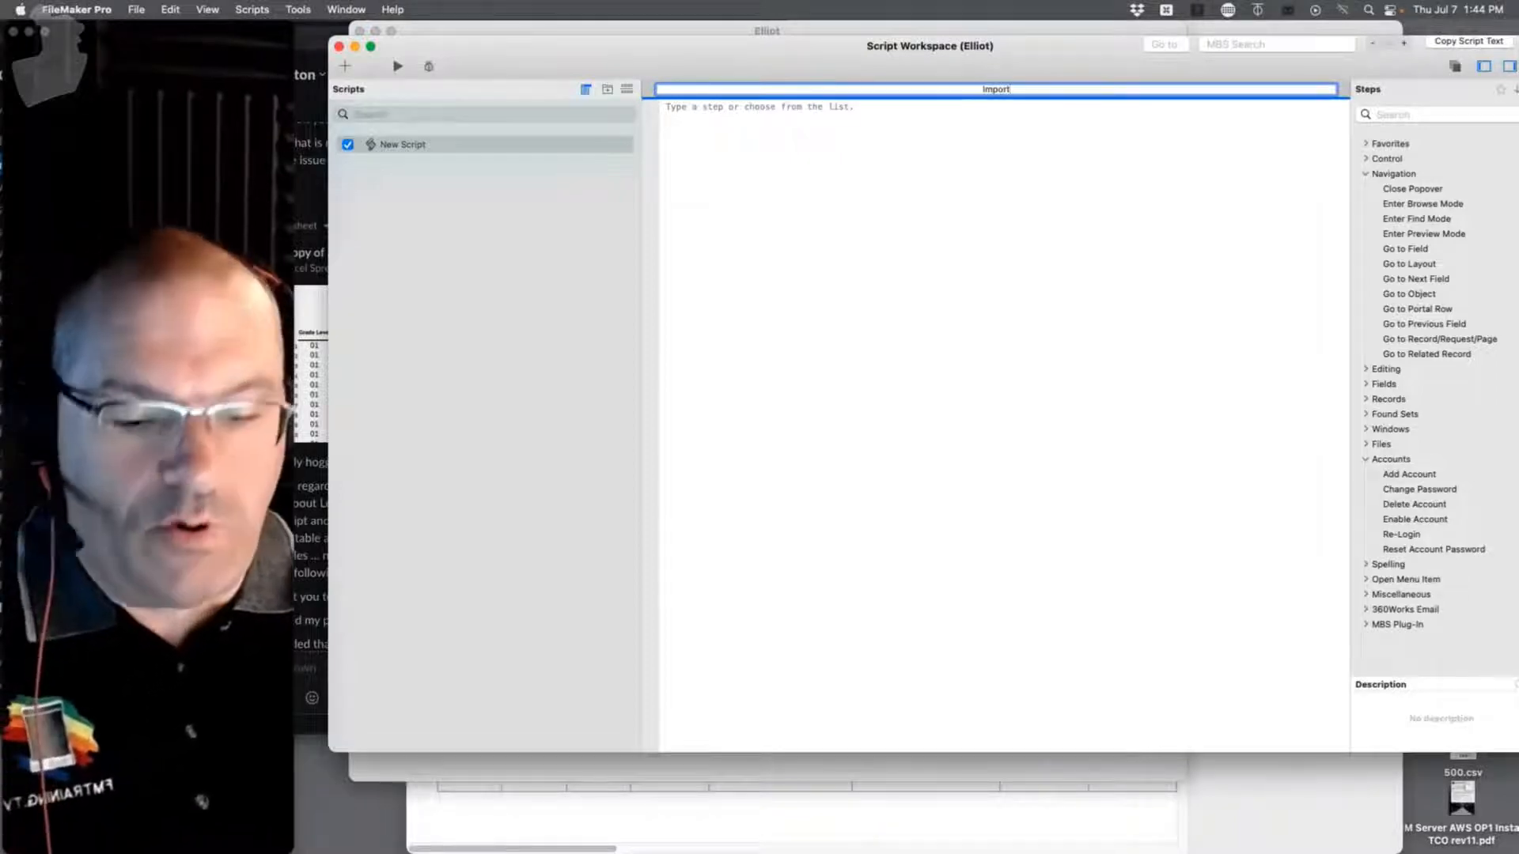
type(" Student")
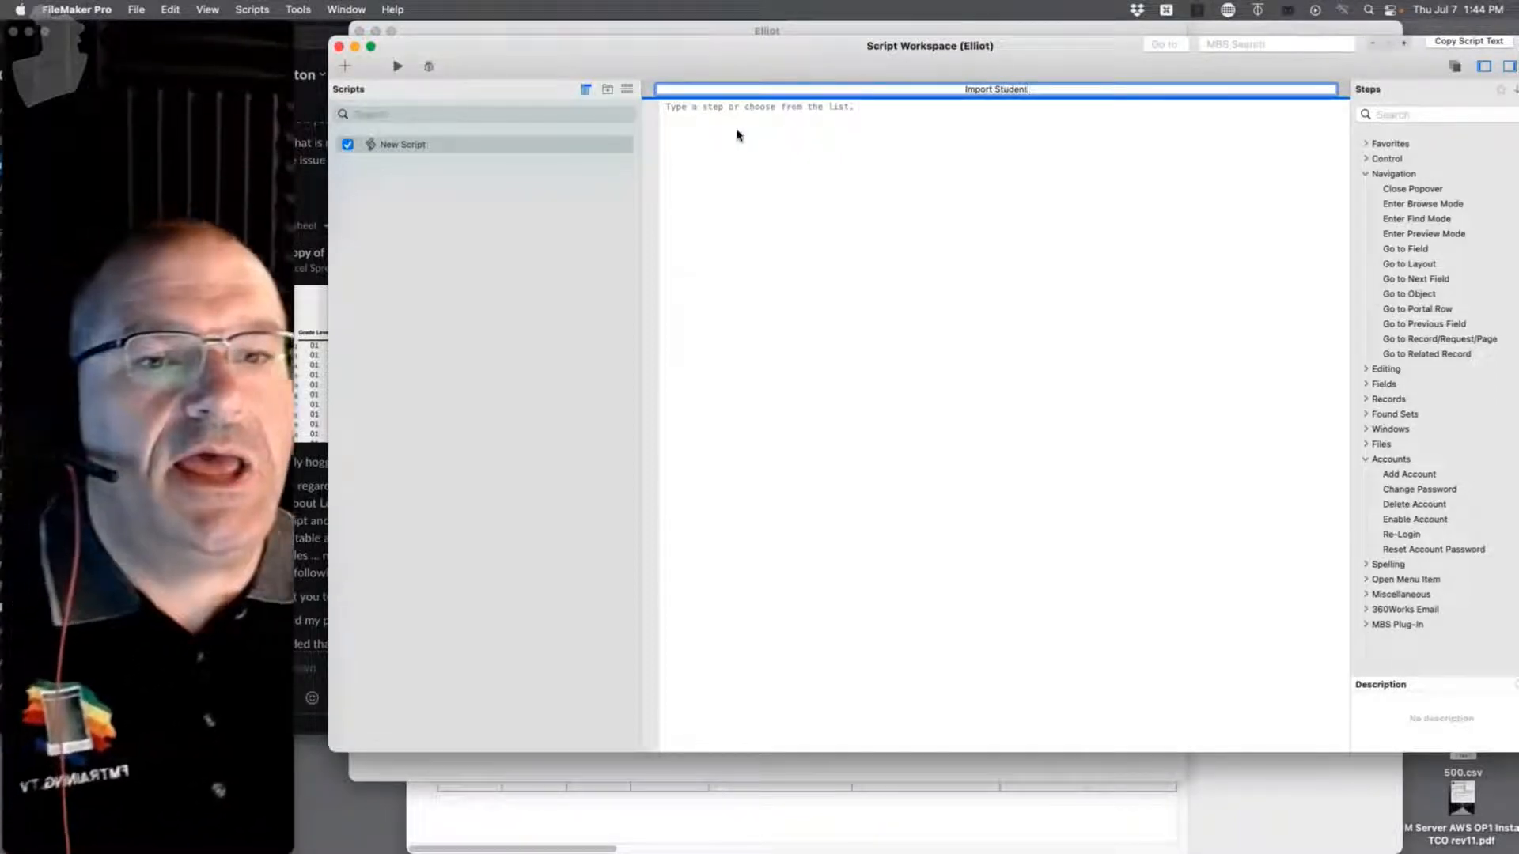
key("Return")
key("Return")
type("imp")
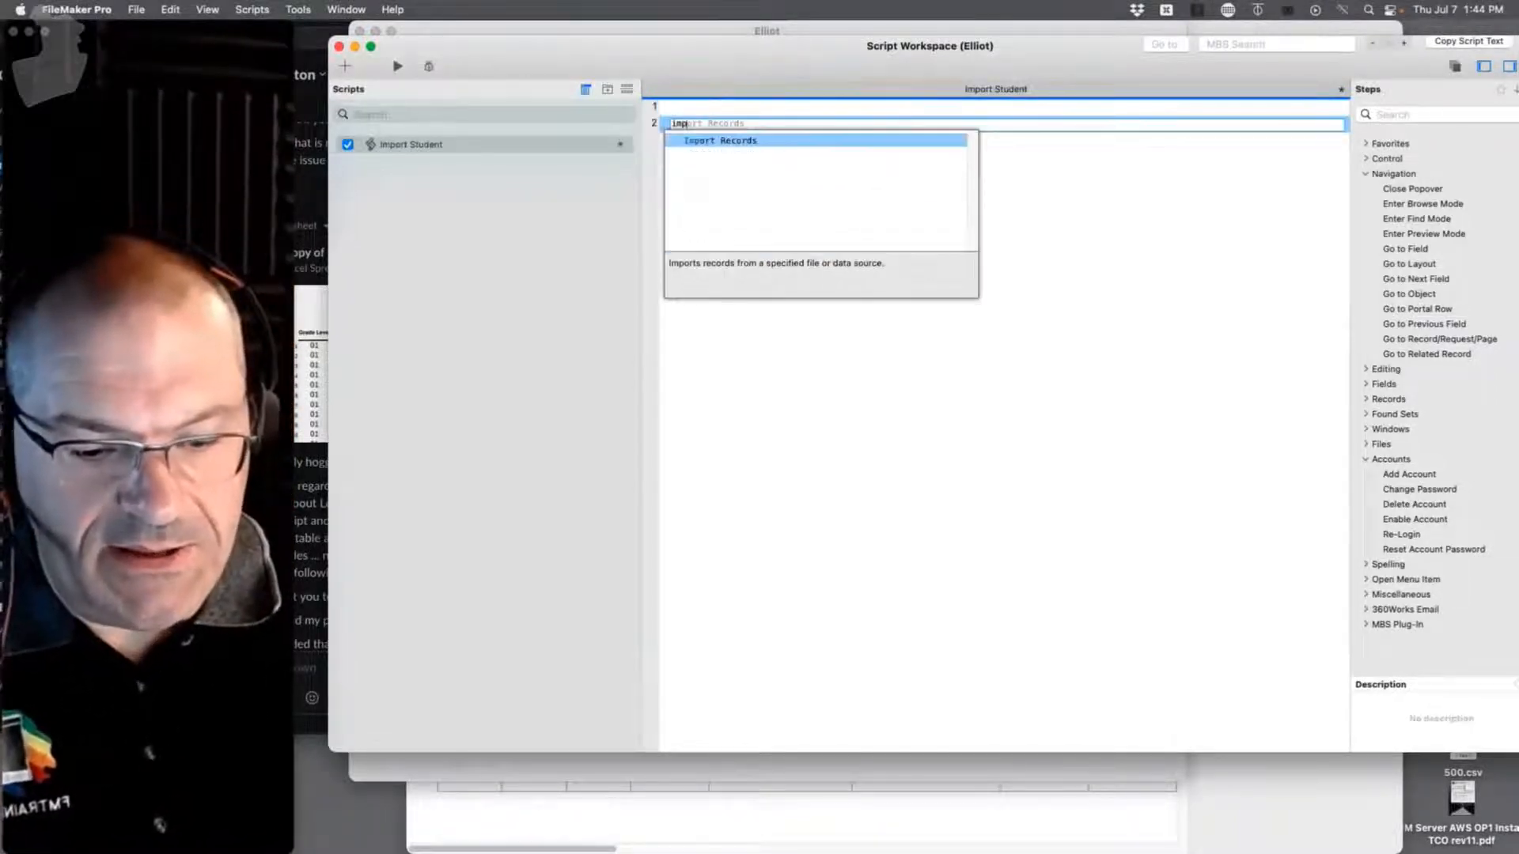
type("ort")
left_click(734, 143)
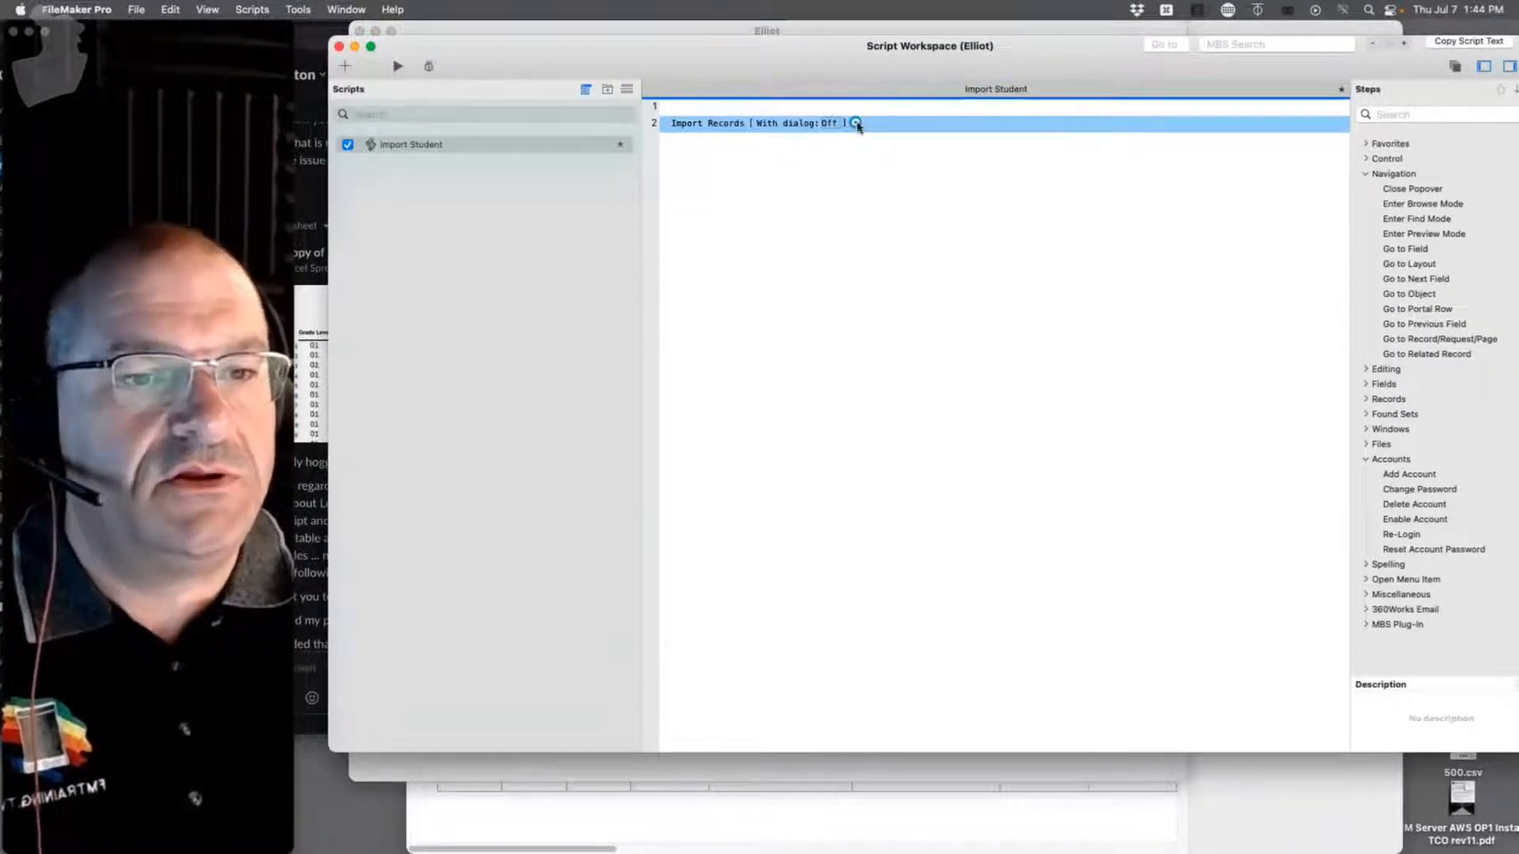
left_click(856, 123)
Step: Set the Desktop CSV 'Copy of Sample Flat File - School Pictures' as the import source file
left_click(803, 159)
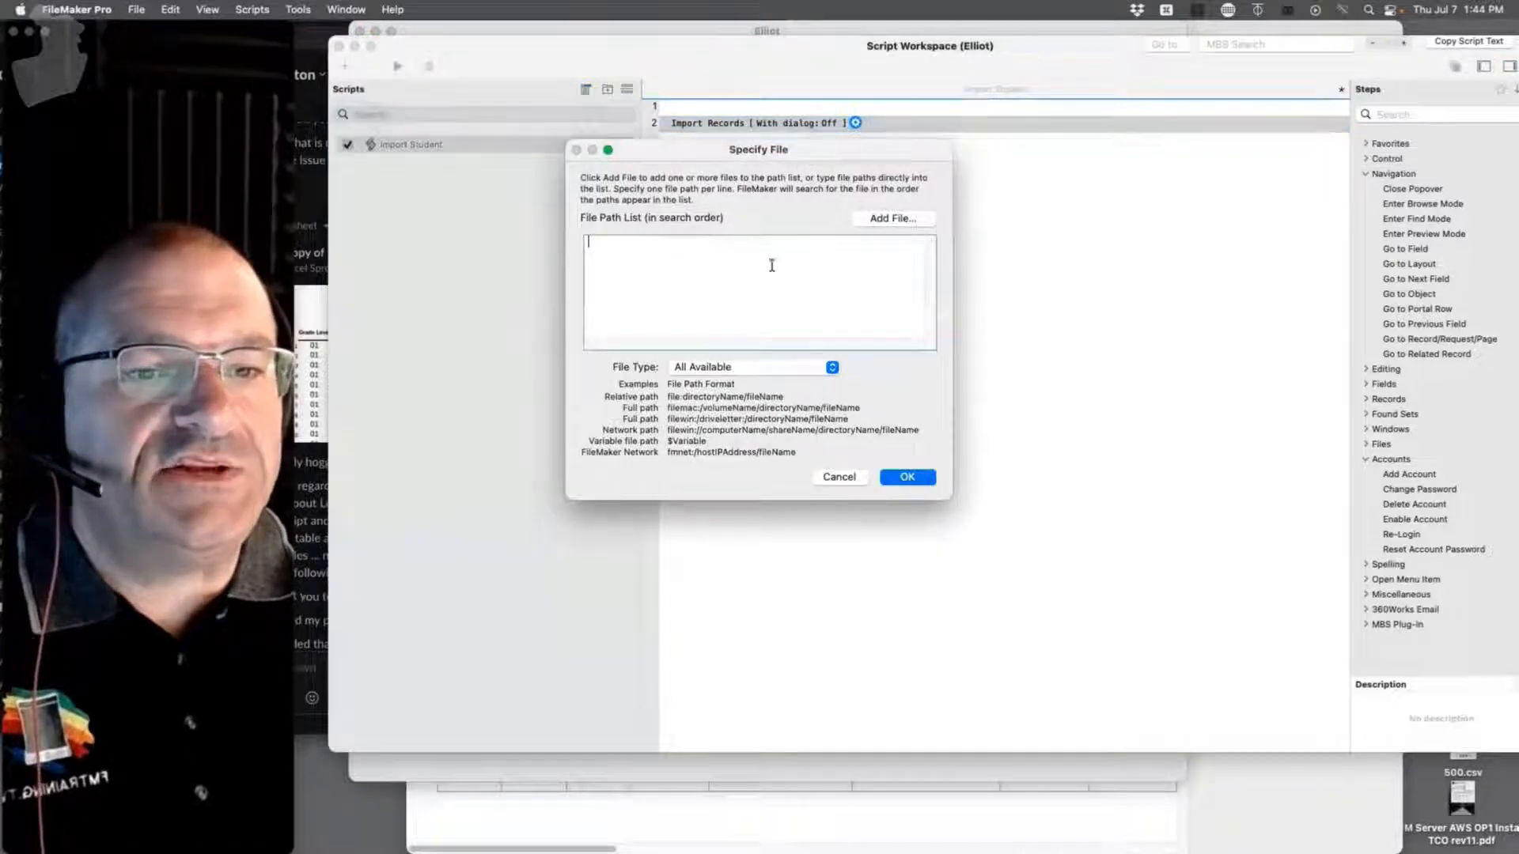
left_click(893, 220)
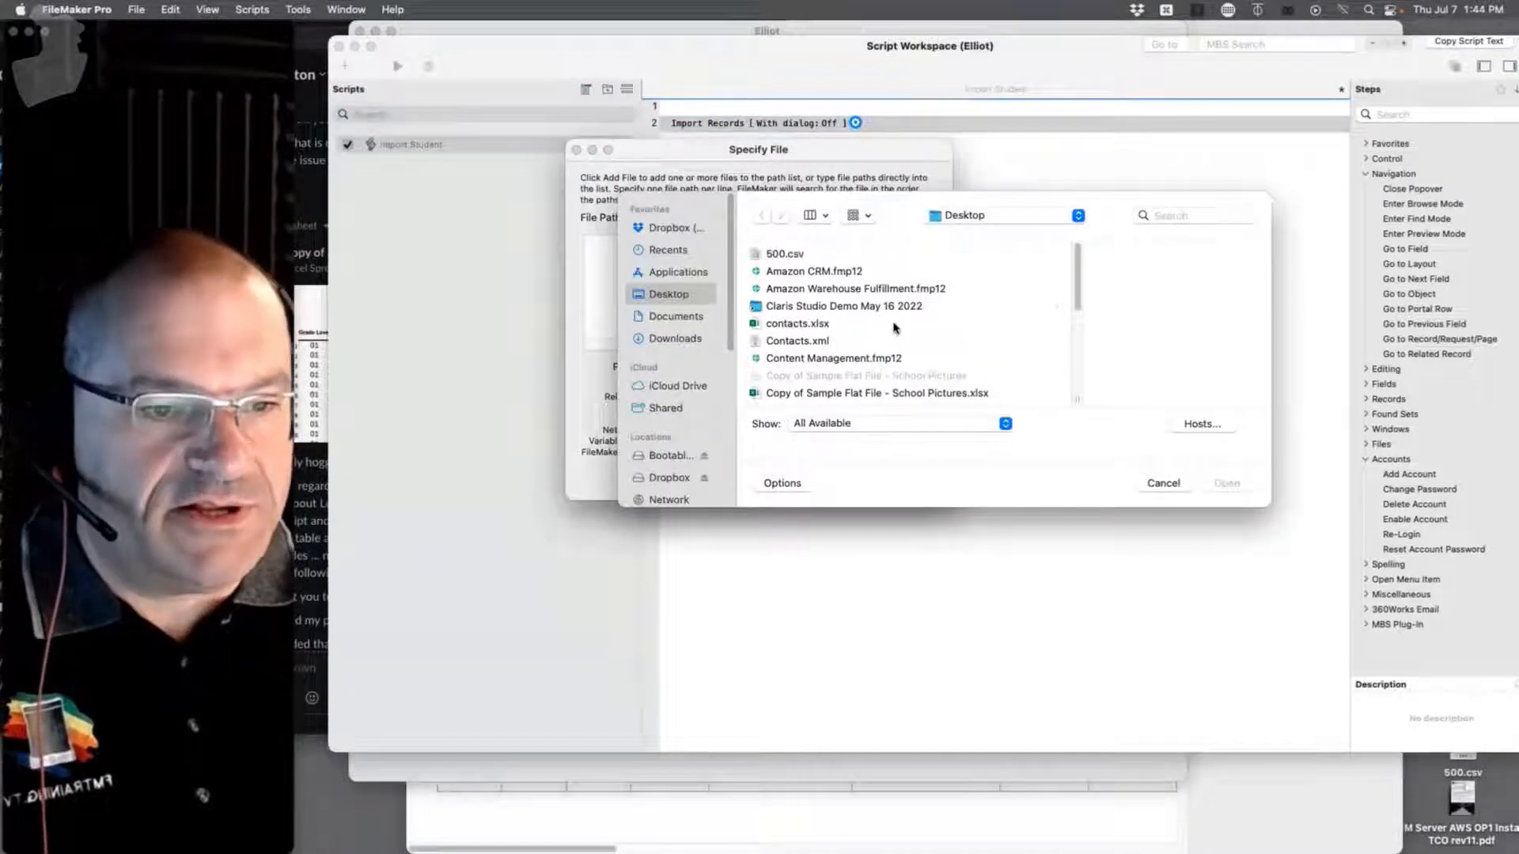
scroll(844, 326, "down", 10)
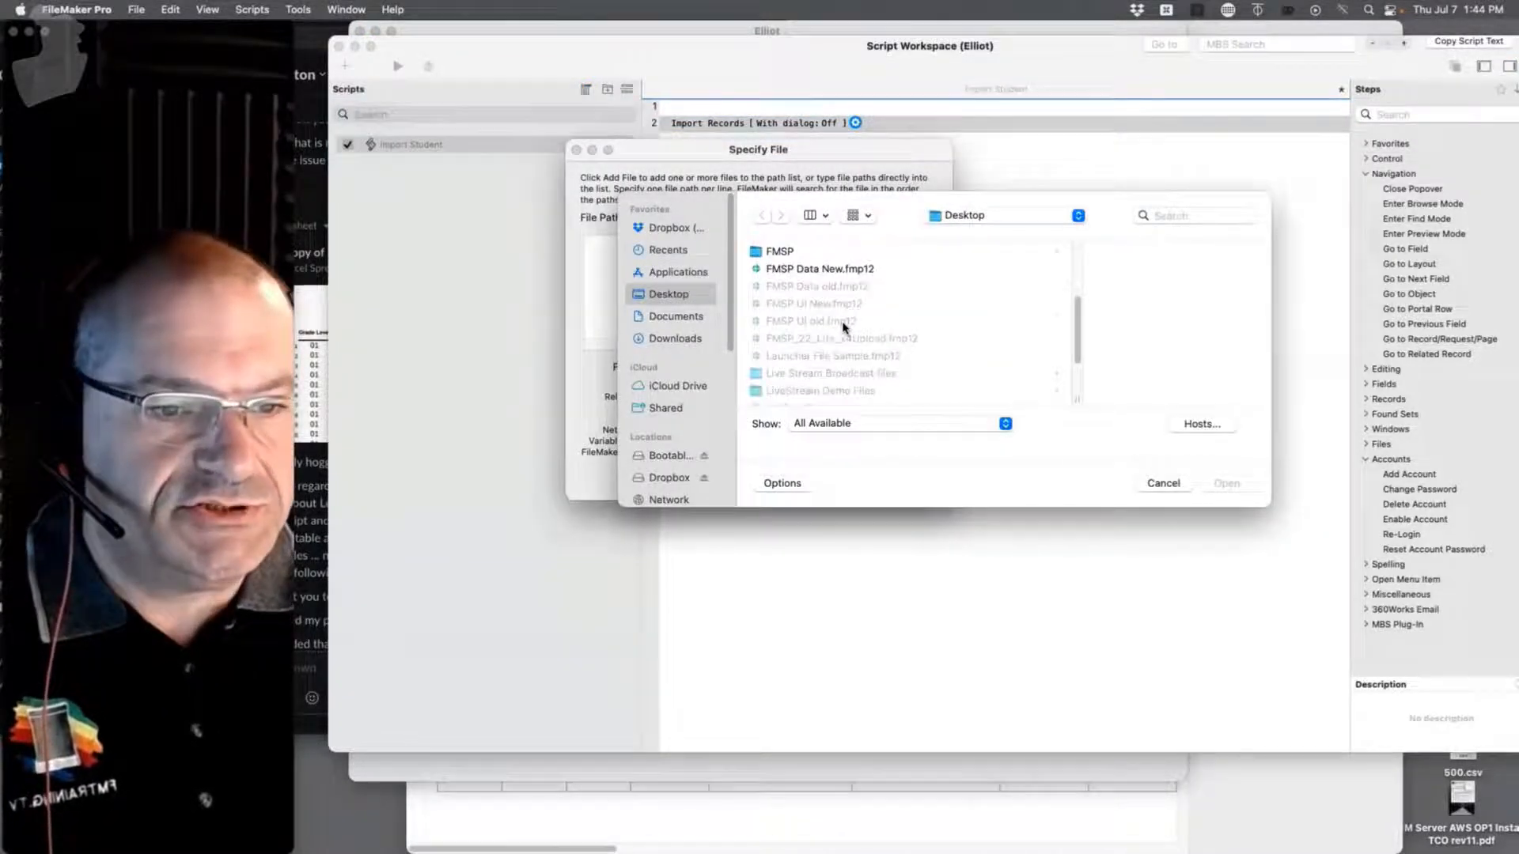
scroll(844, 326, "up", 6)
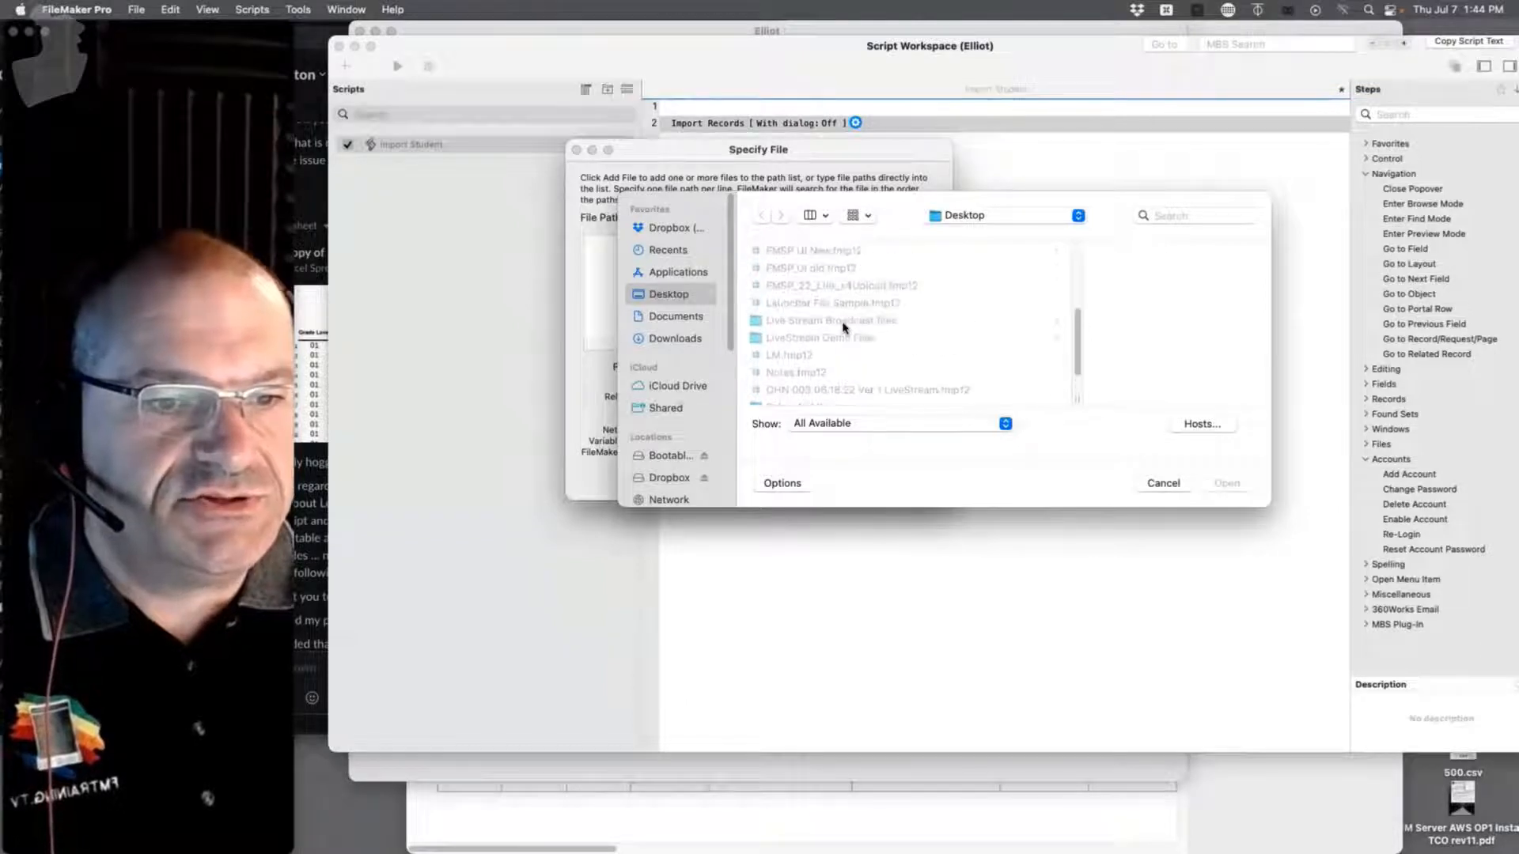
scroll(844, 325, "up", 3)
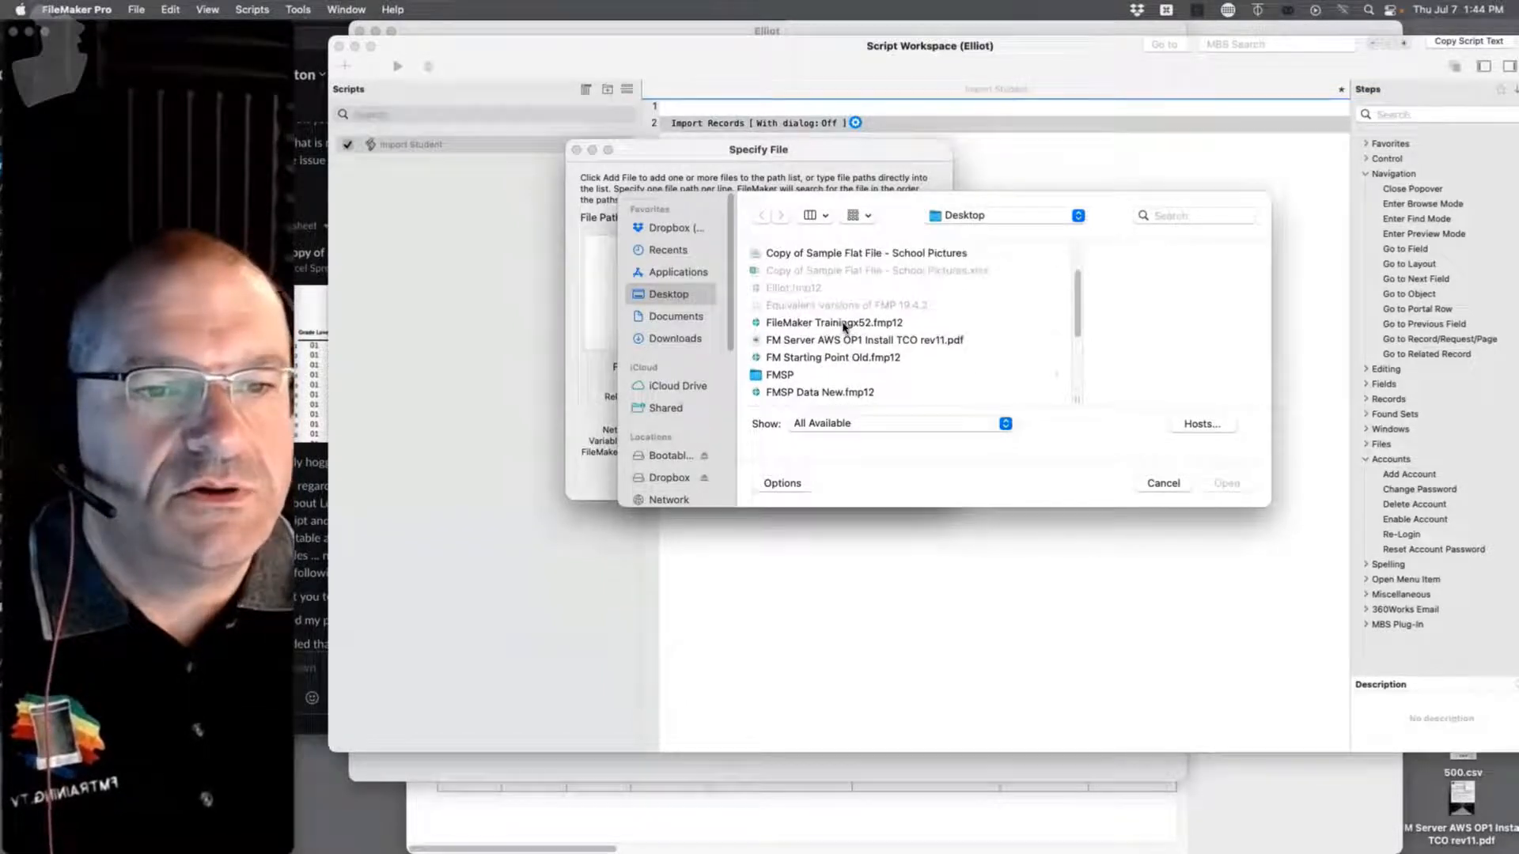
left_click(869, 308)
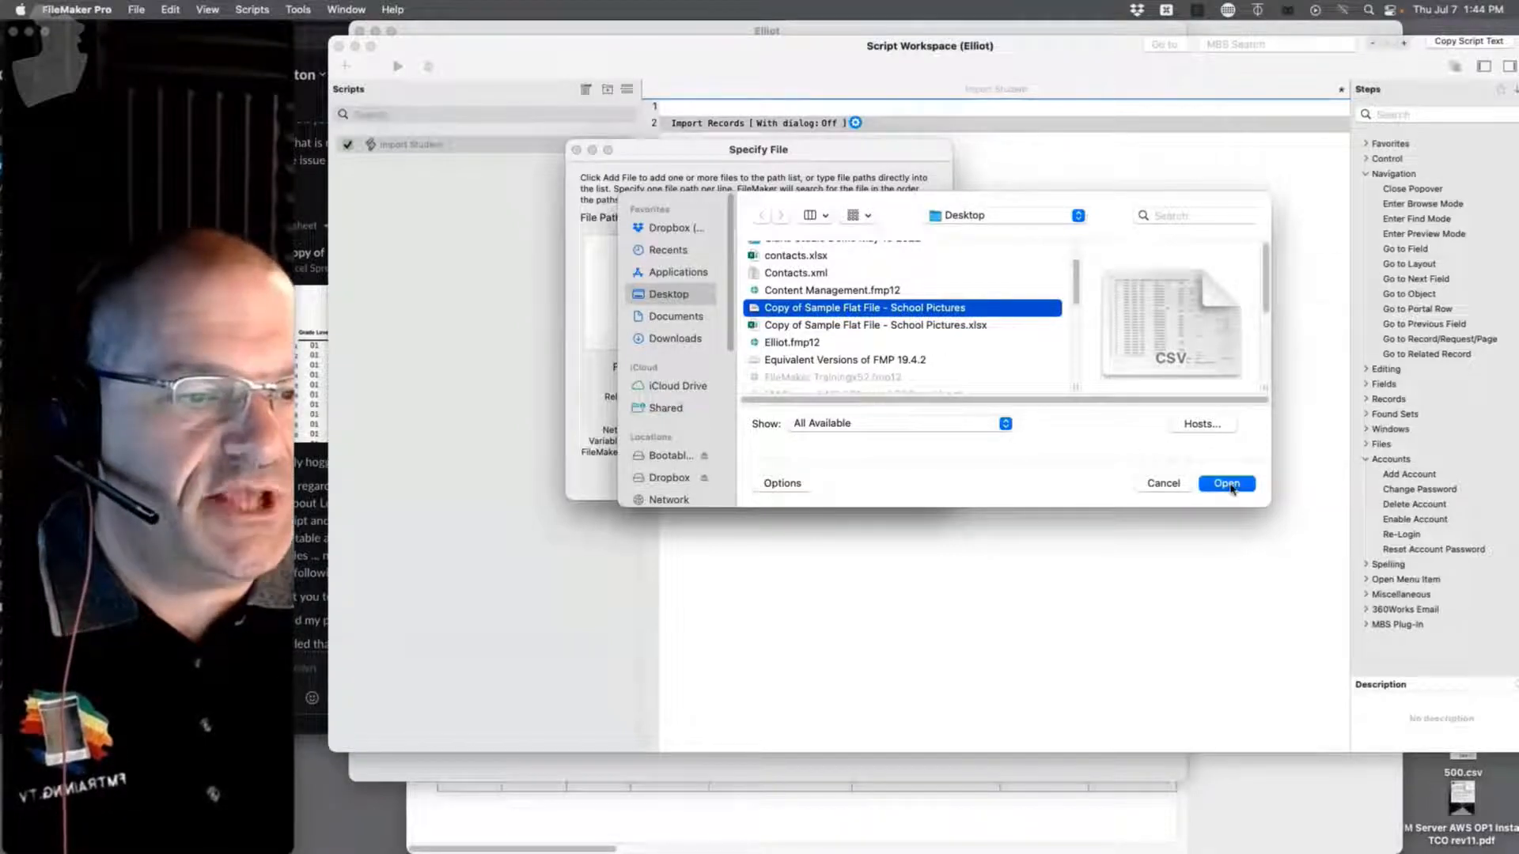
left_click(1228, 484)
left_click(910, 477)
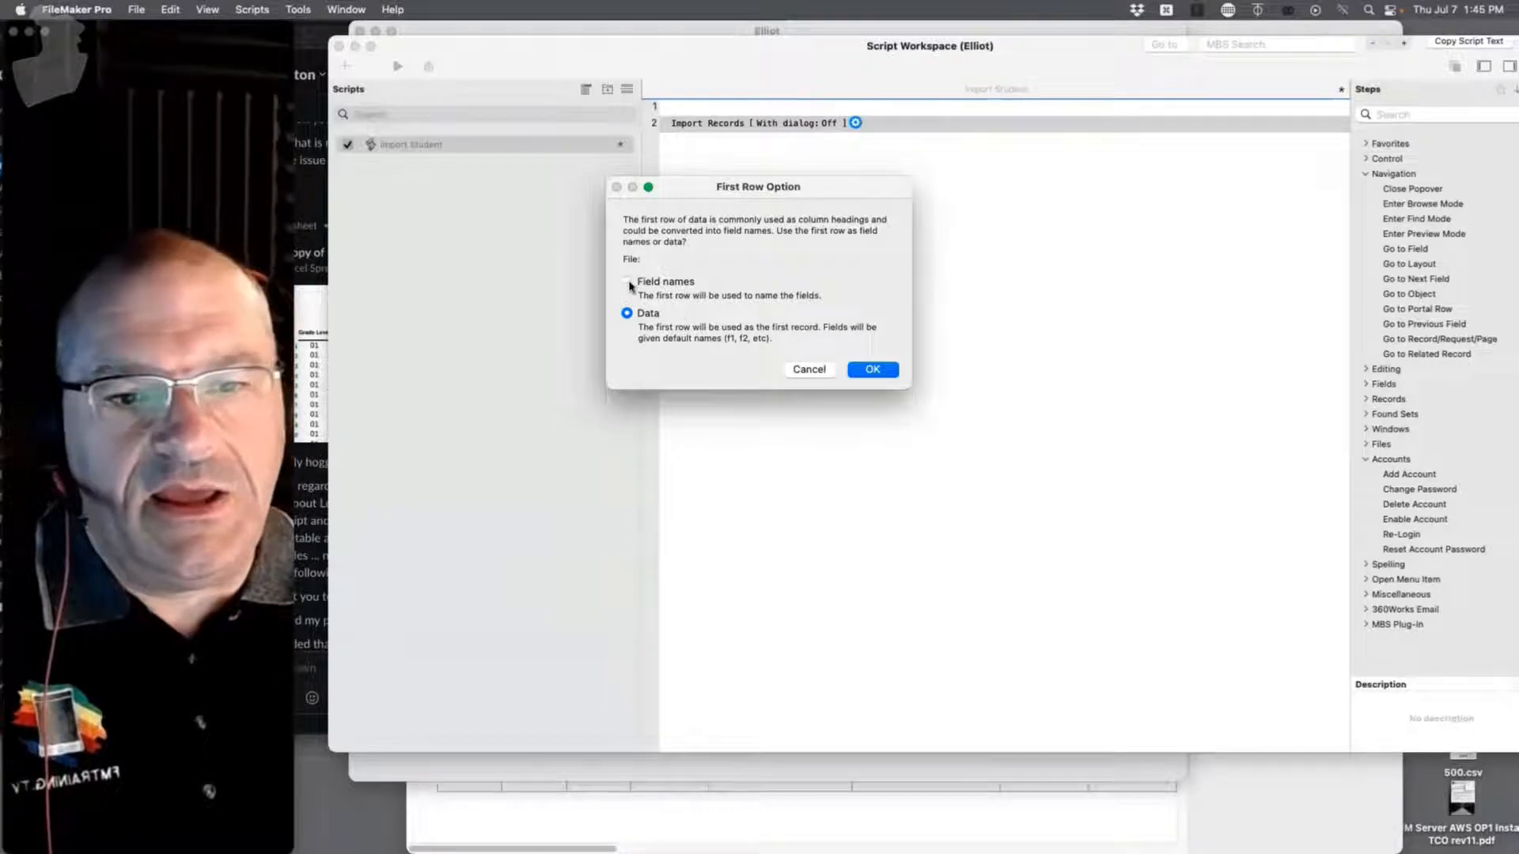
Step: Accept the first-row option and map the CSV's First Name column to Student's Name First field
left_click(860, 374)
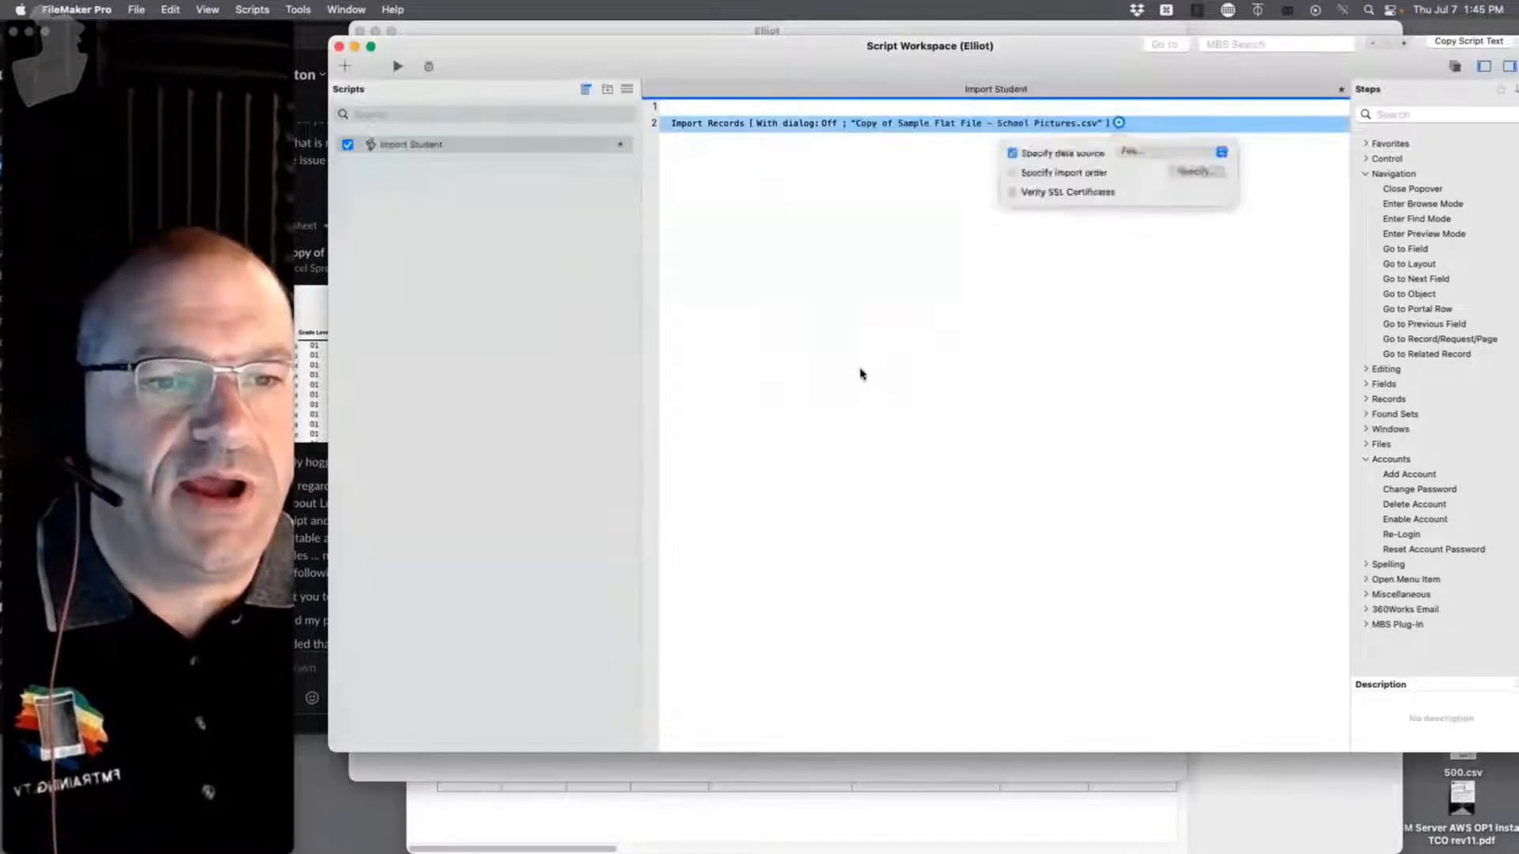
left_click(1041, 181)
left_click(821, 215)
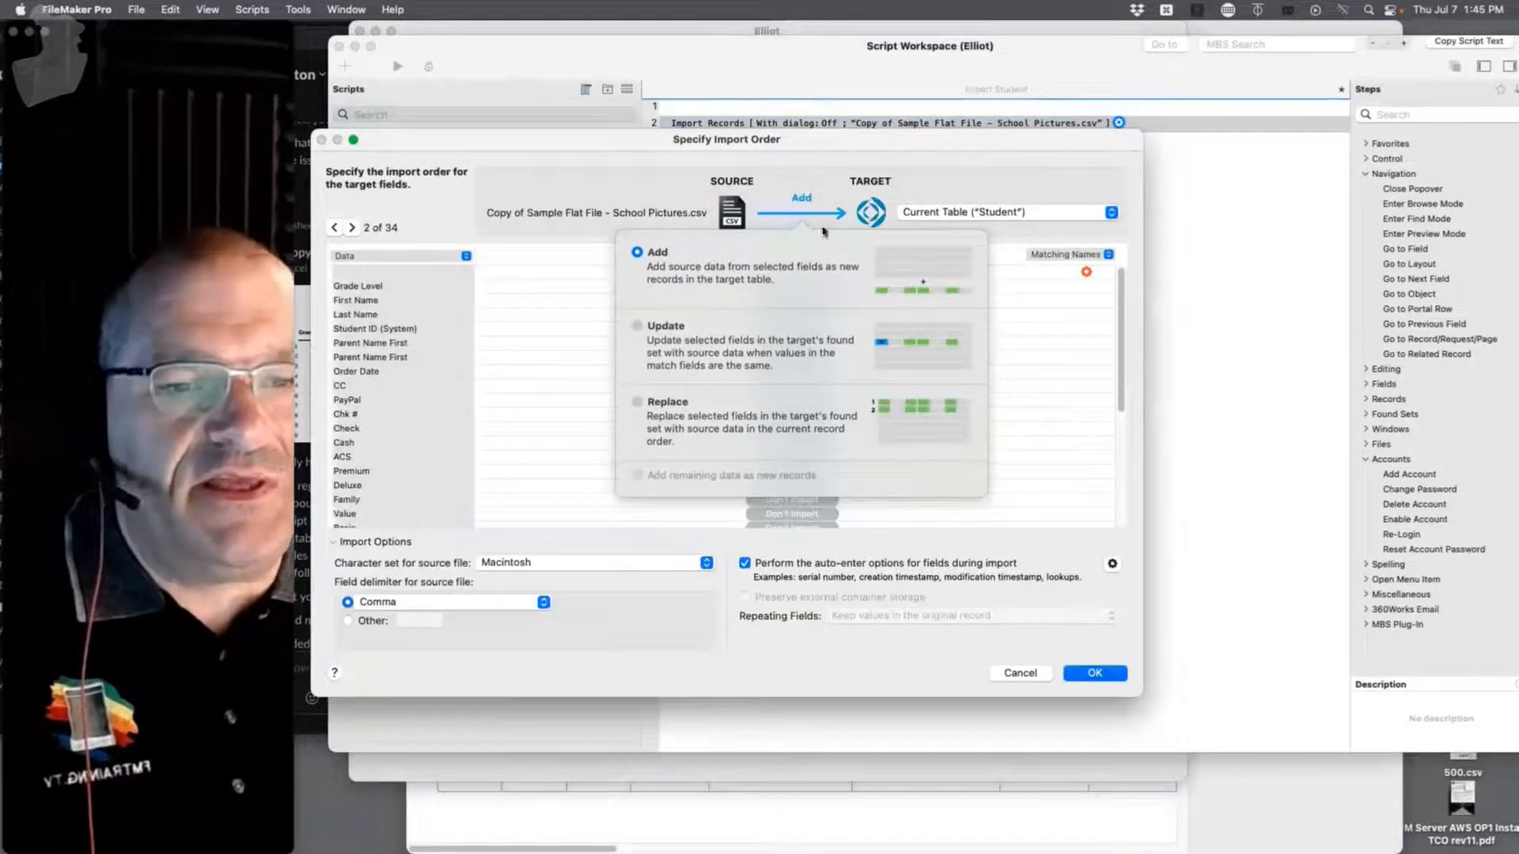
left_click(916, 298)
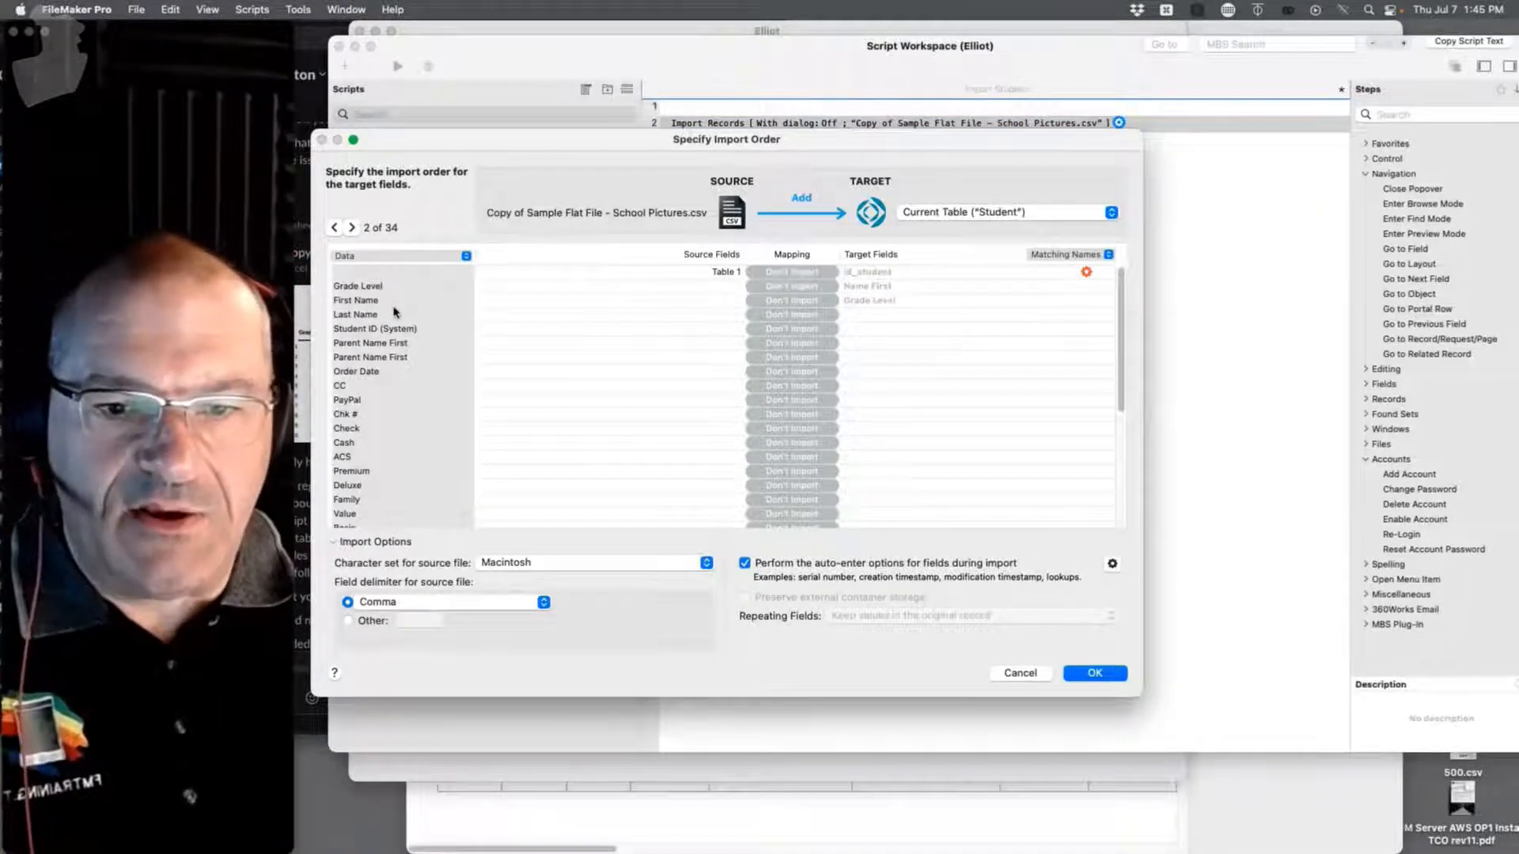
left_click(863, 302)
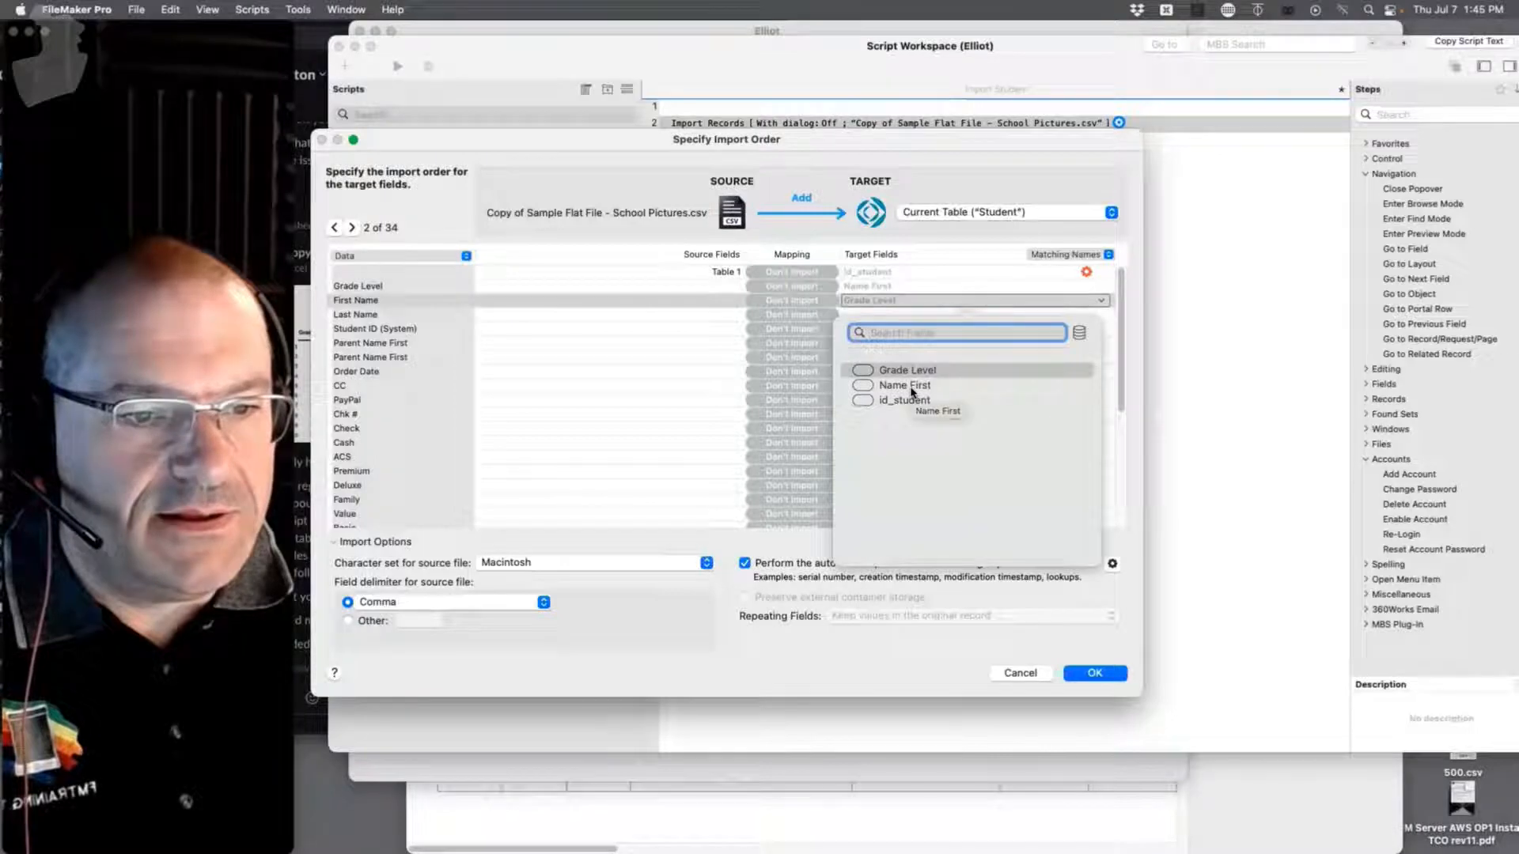
left_click(911, 388)
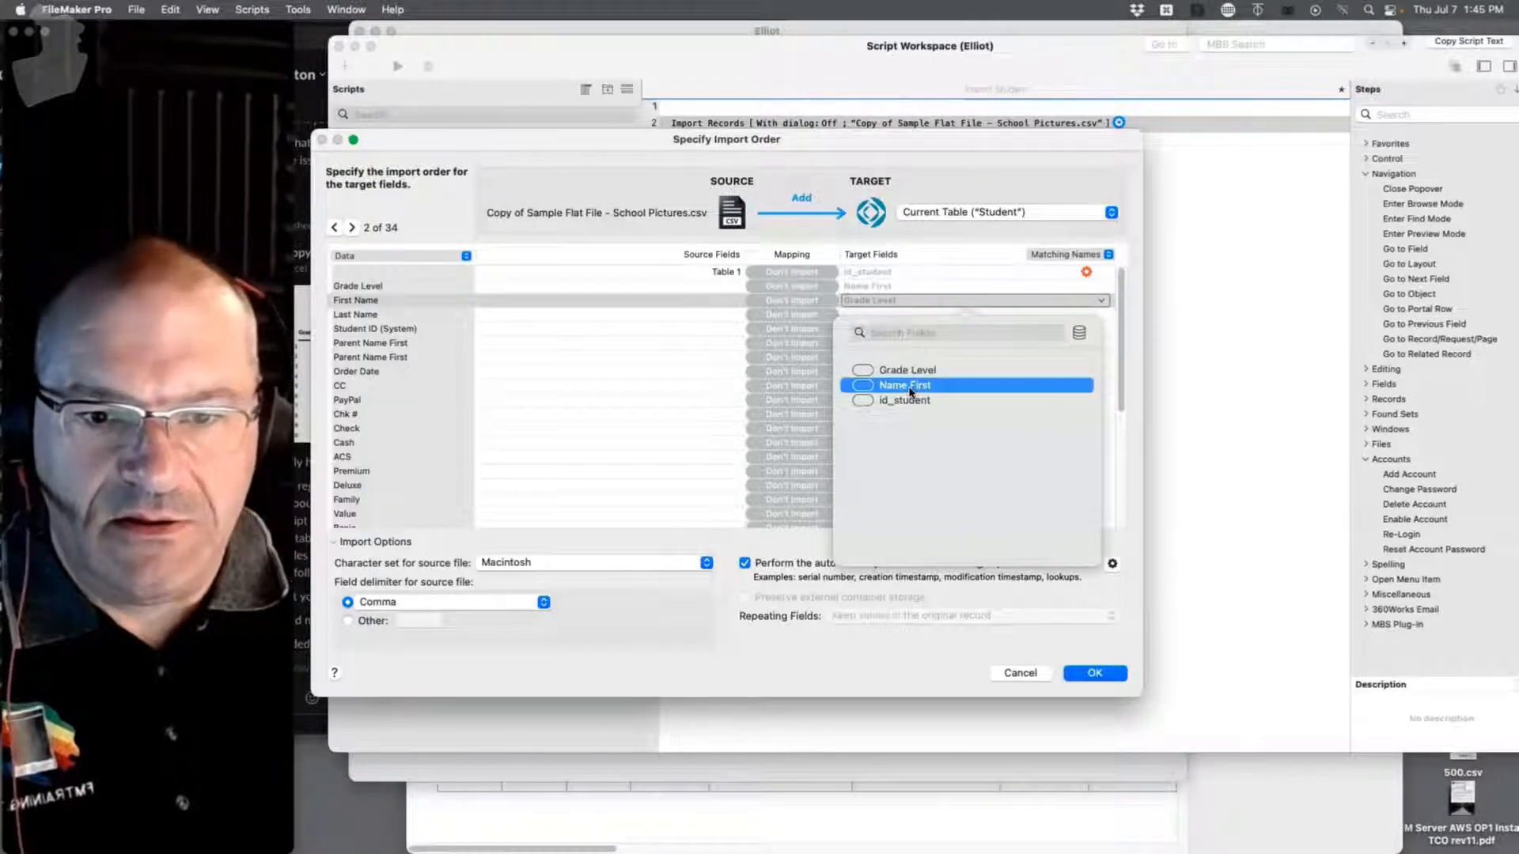
left_click(910, 390)
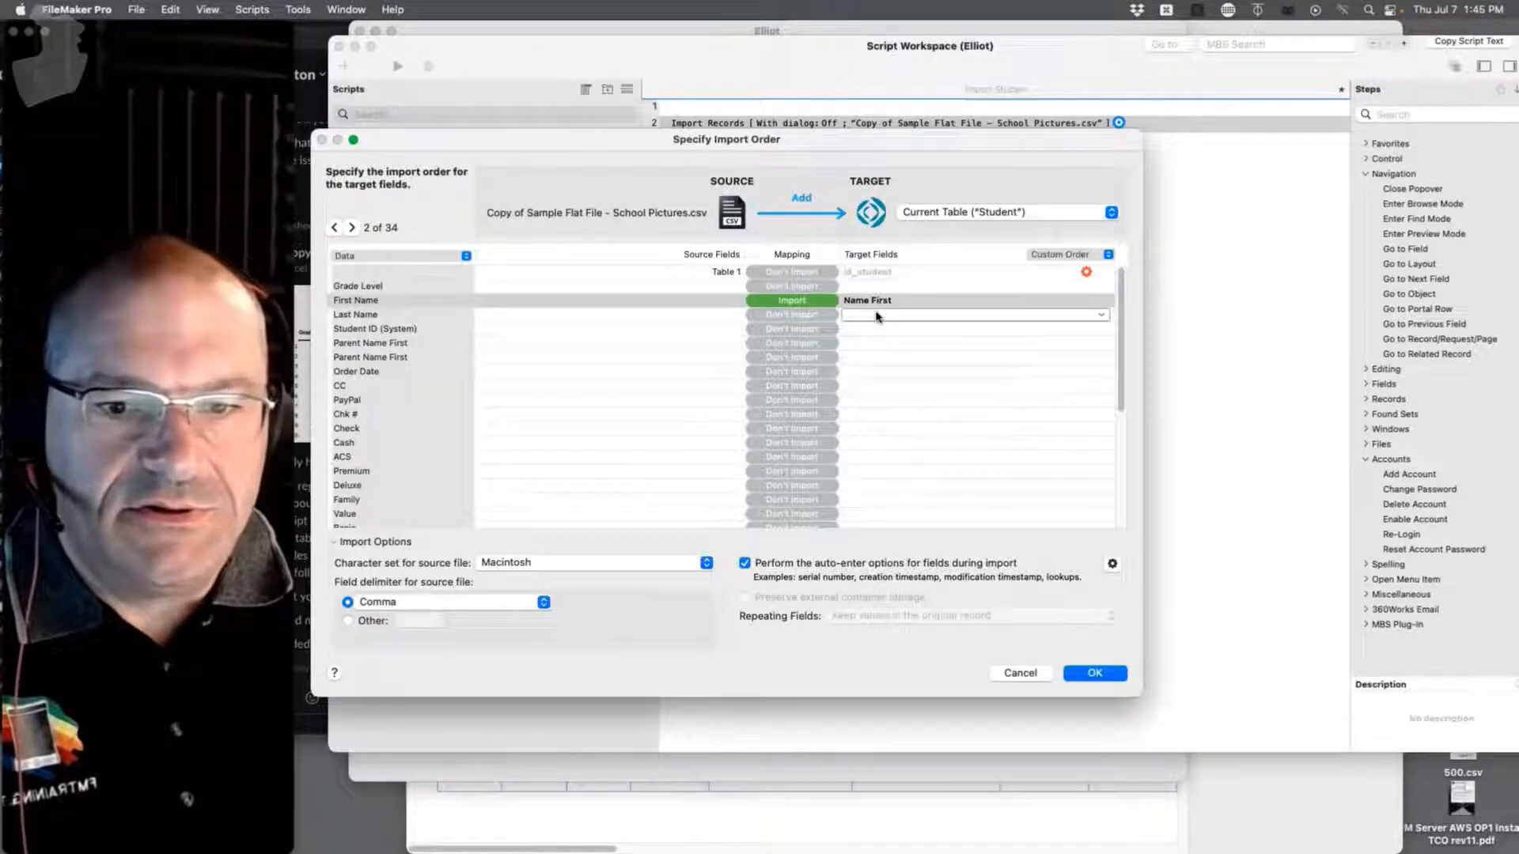
left_click(876, 316)
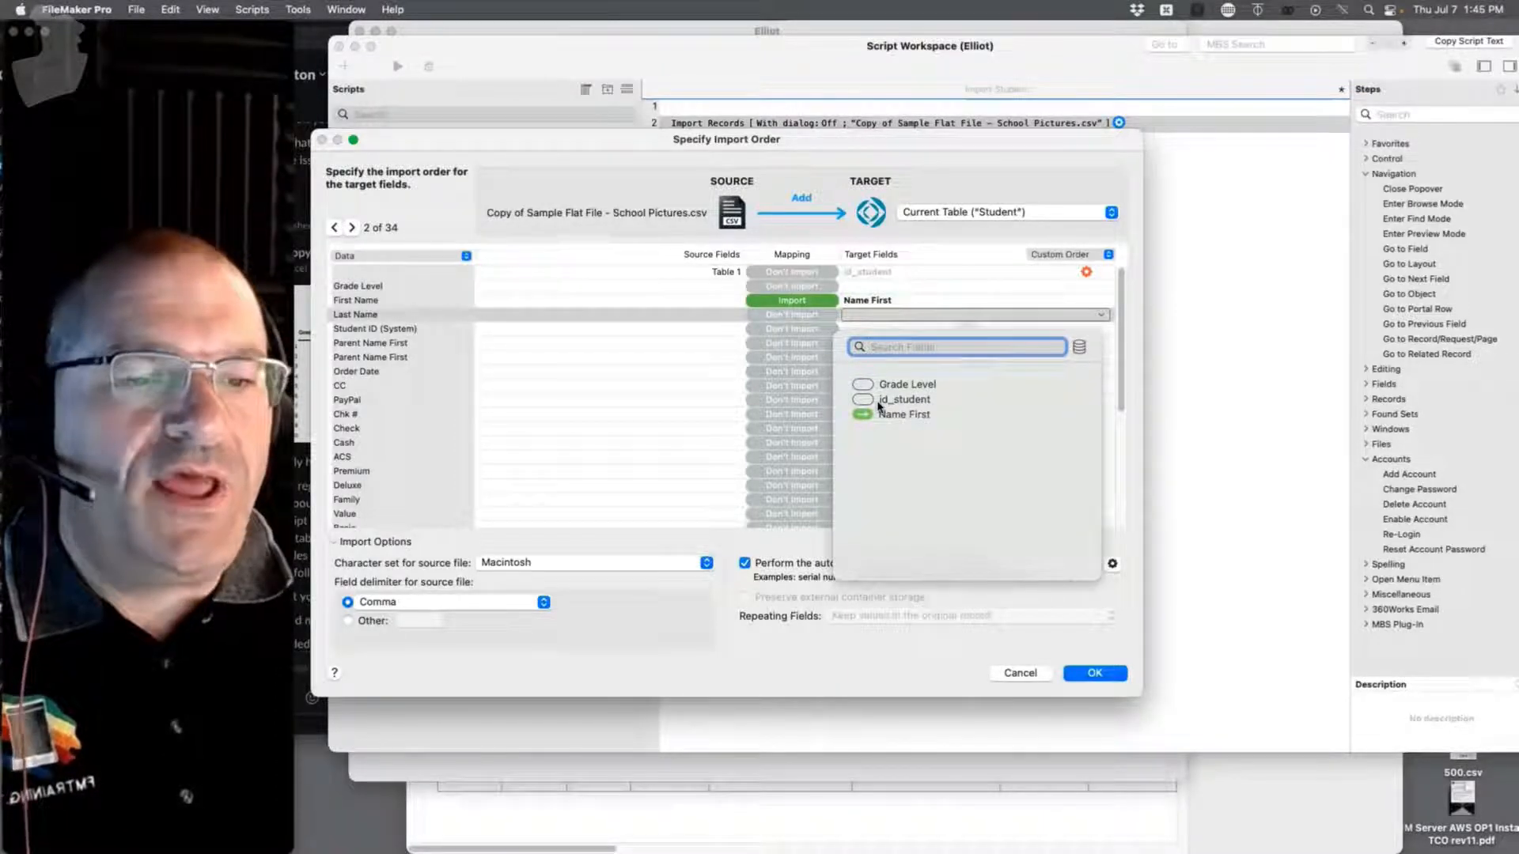
left_click(999, 273)
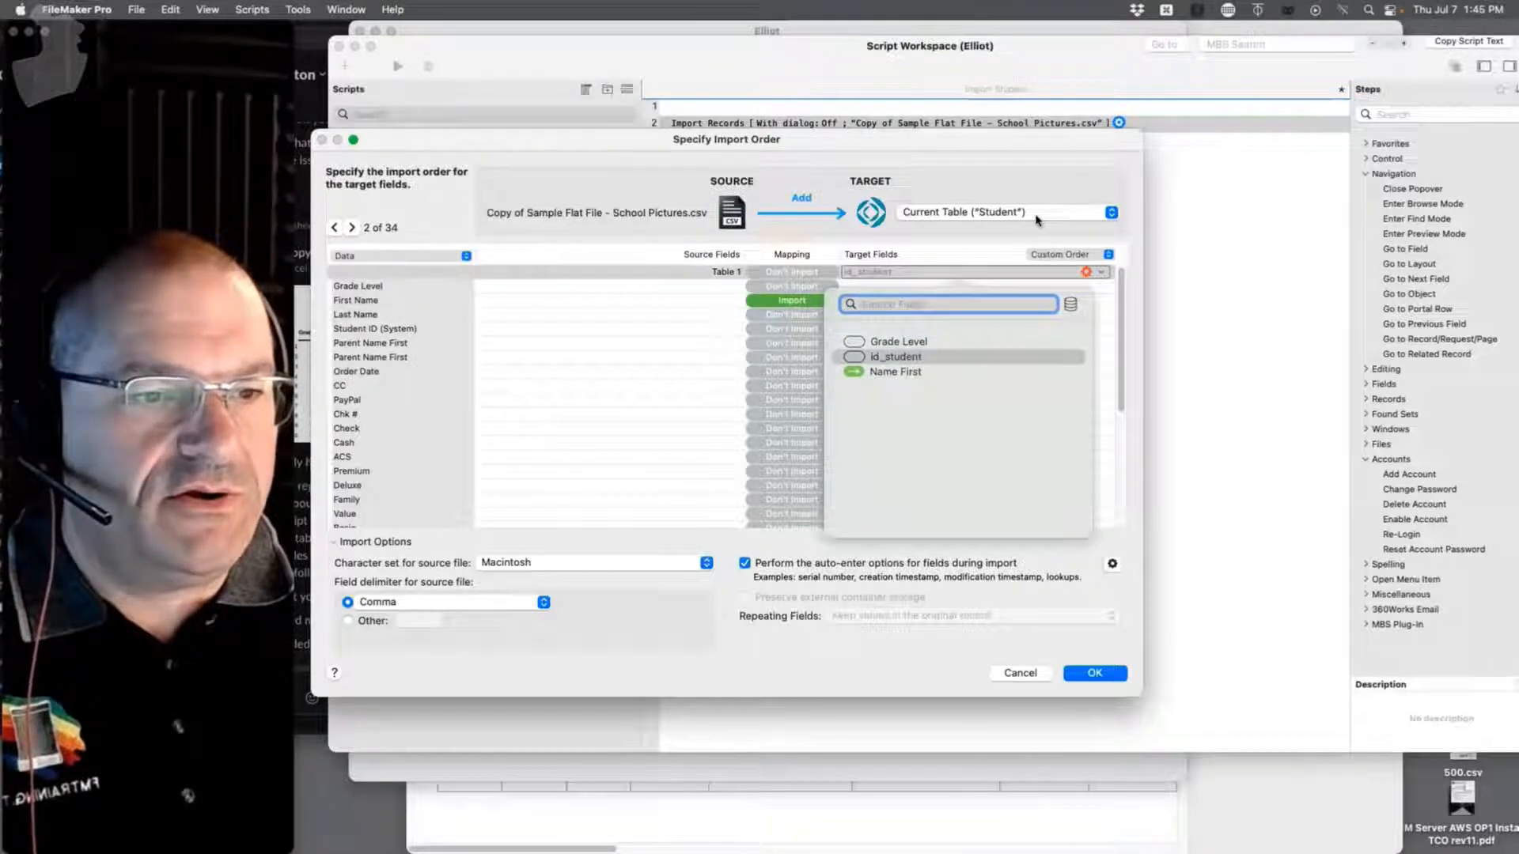
left_click(1034, 215)
Step: Create a Name Last text field in the Student table via Manage Database
left_click(1028, 344)
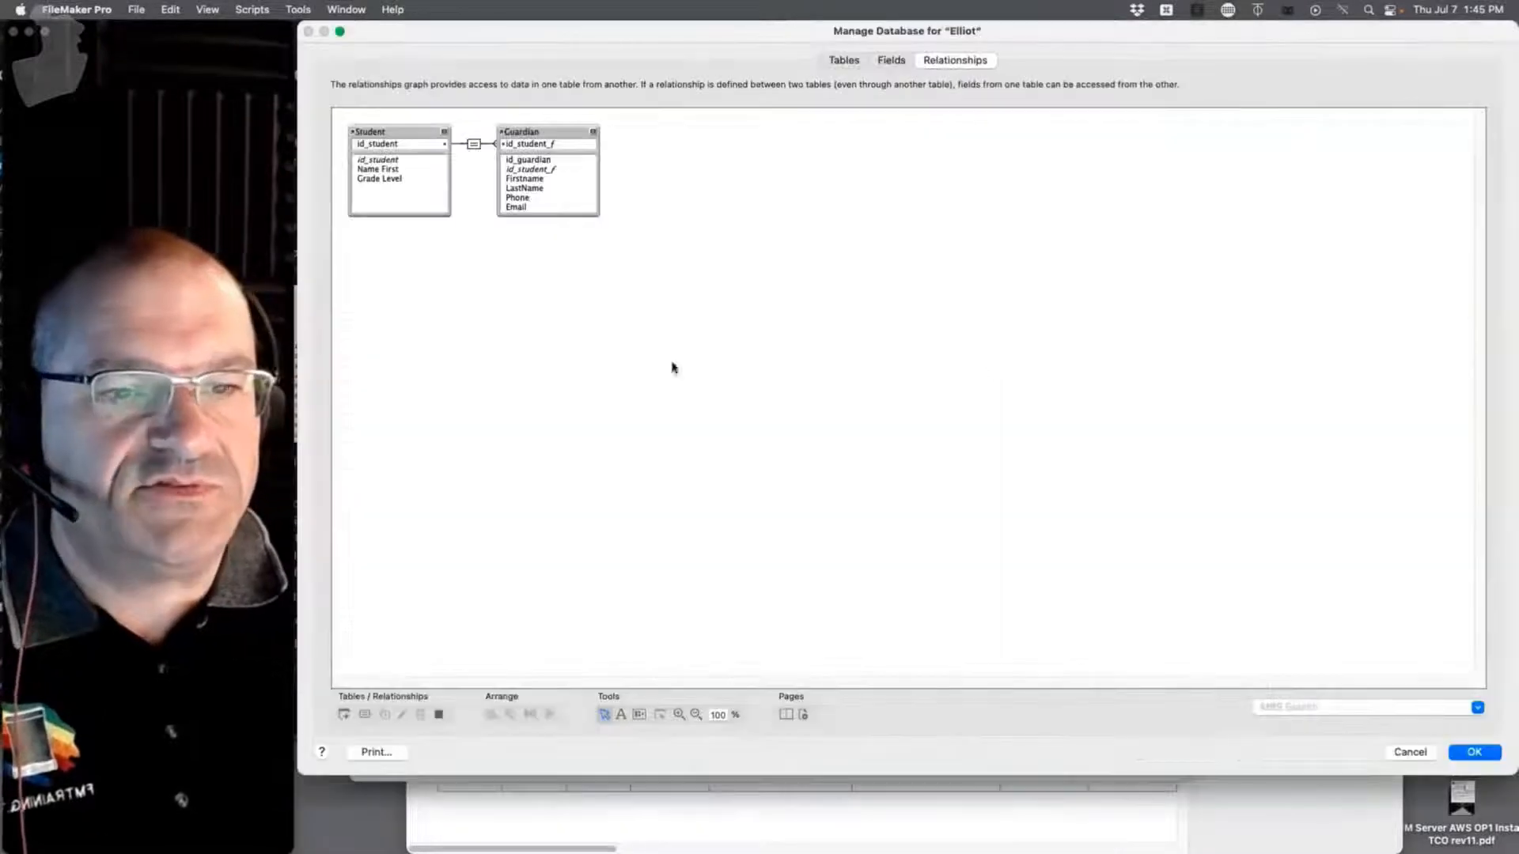
left_click(885, 61)
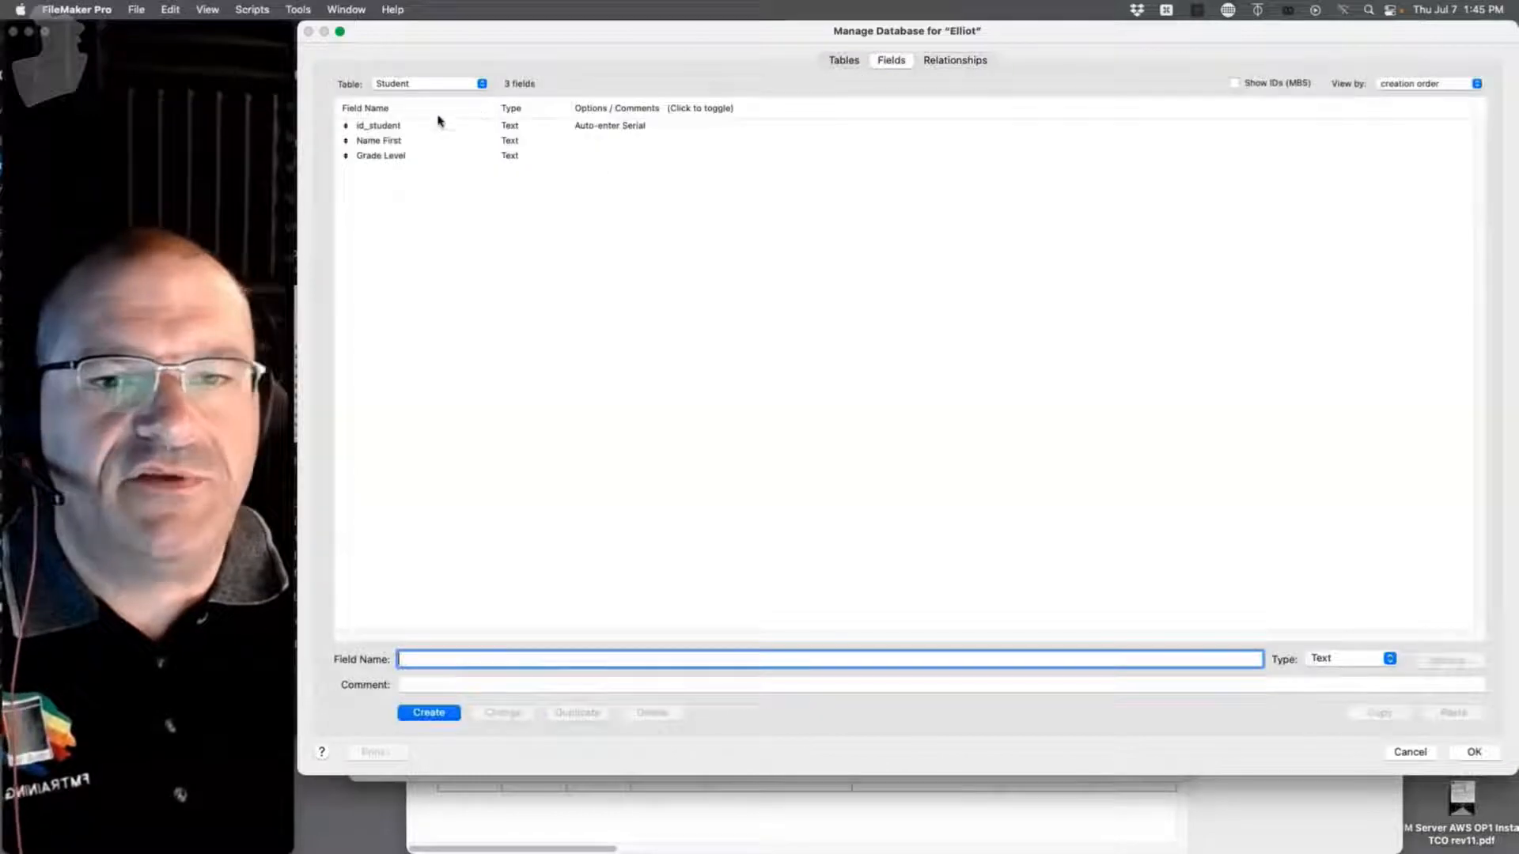
left_click(379, 142)
left_click(437, 656)
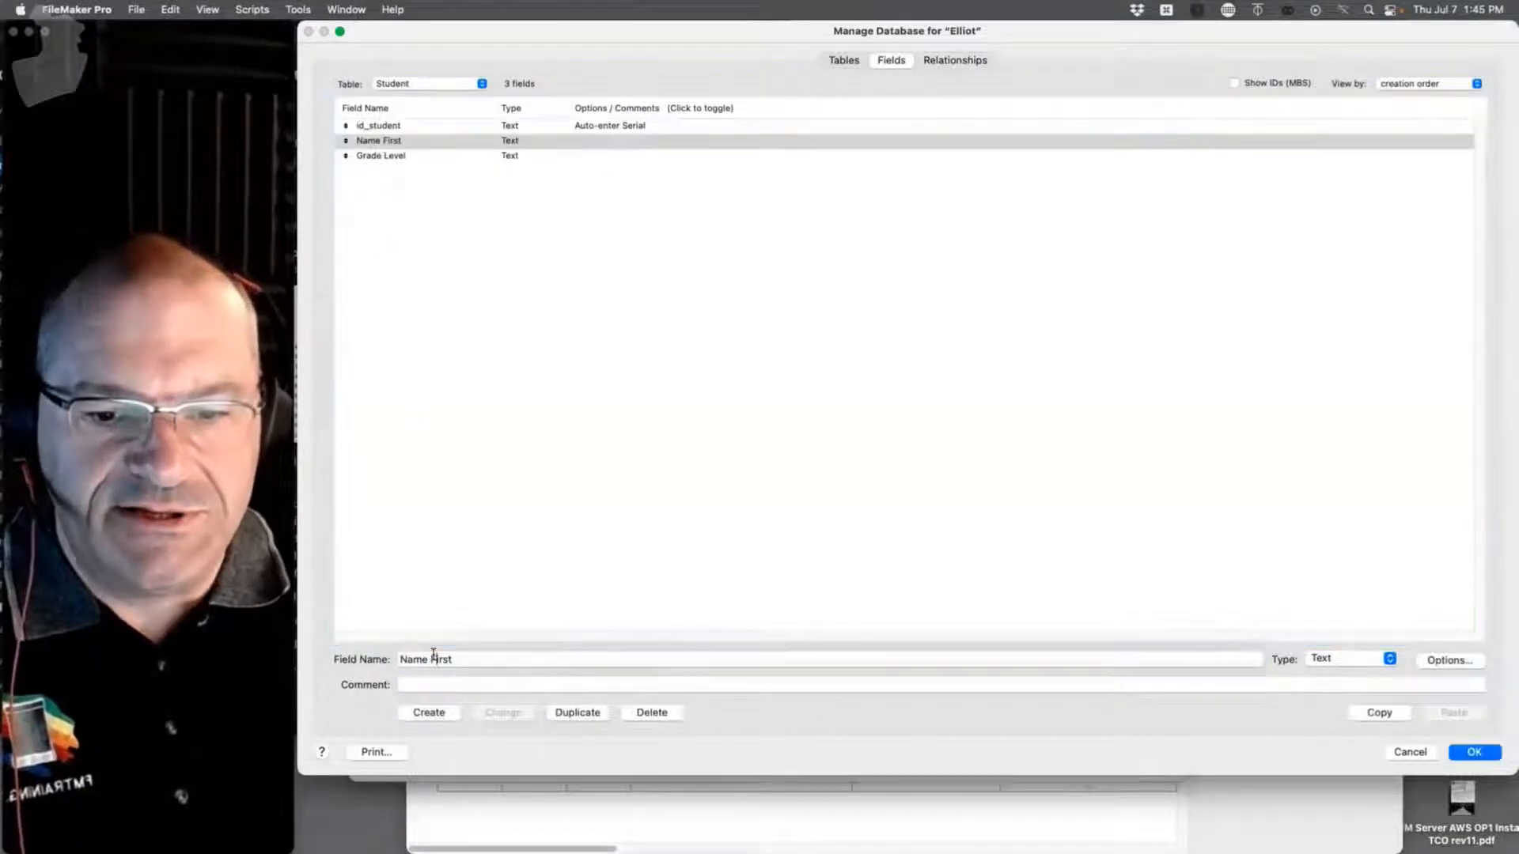
double_click(443, 657)
type("La")
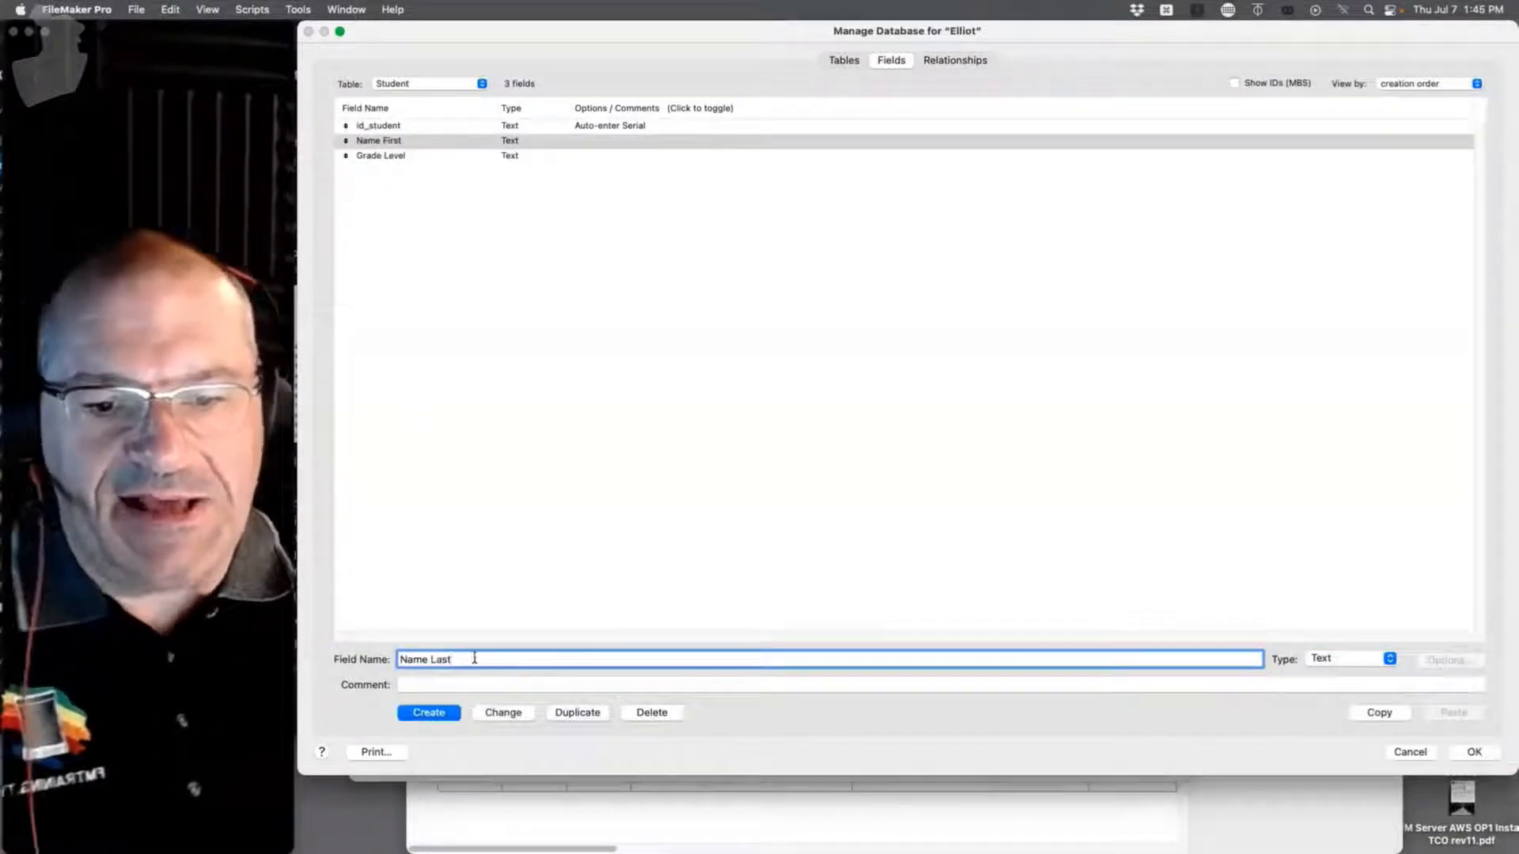
left_click(427, 713)
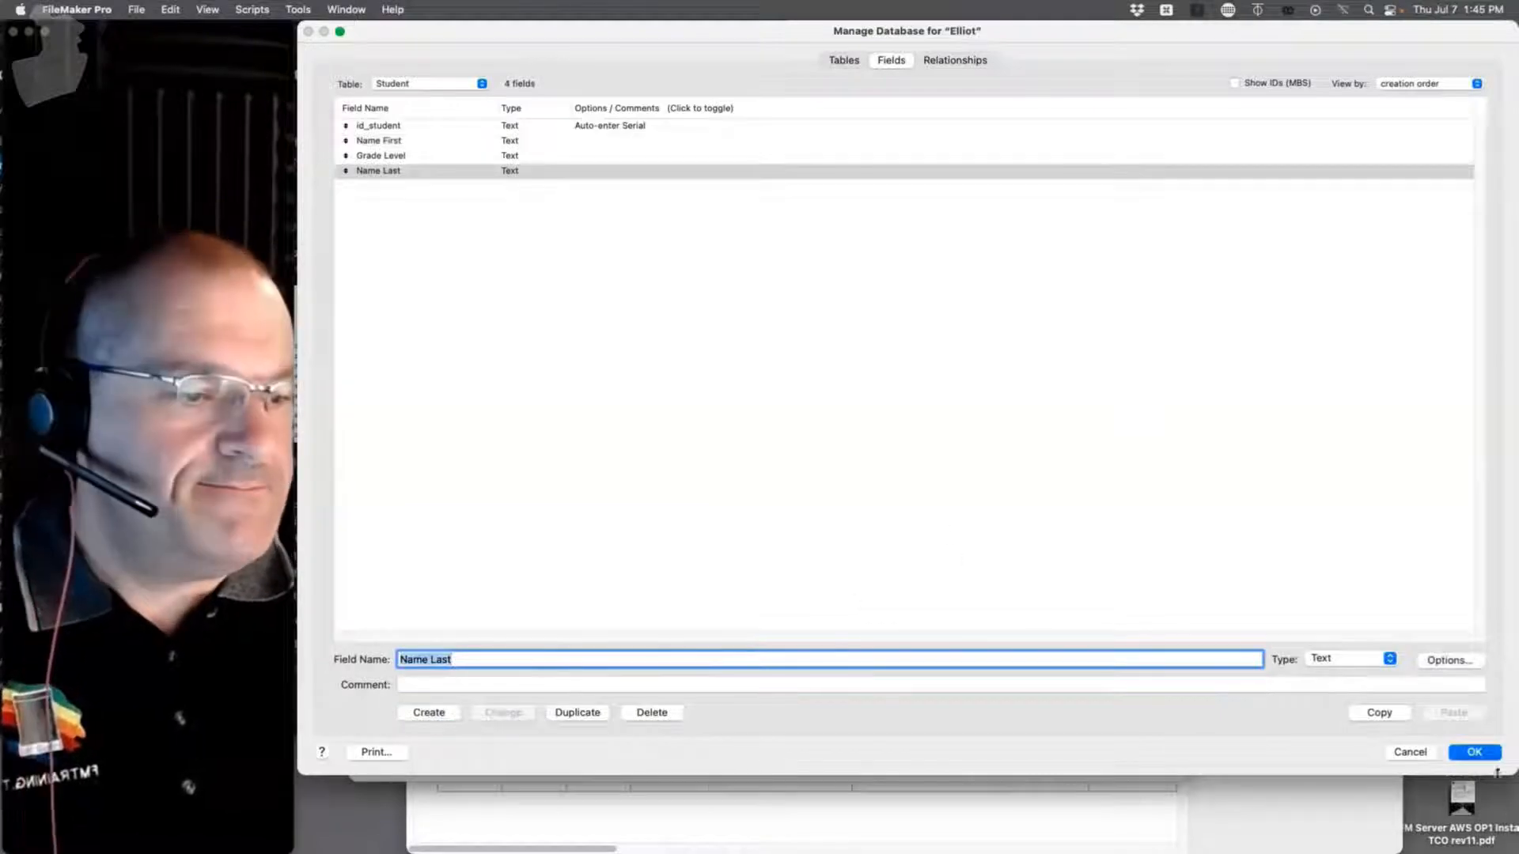
left_click(1476, 751)
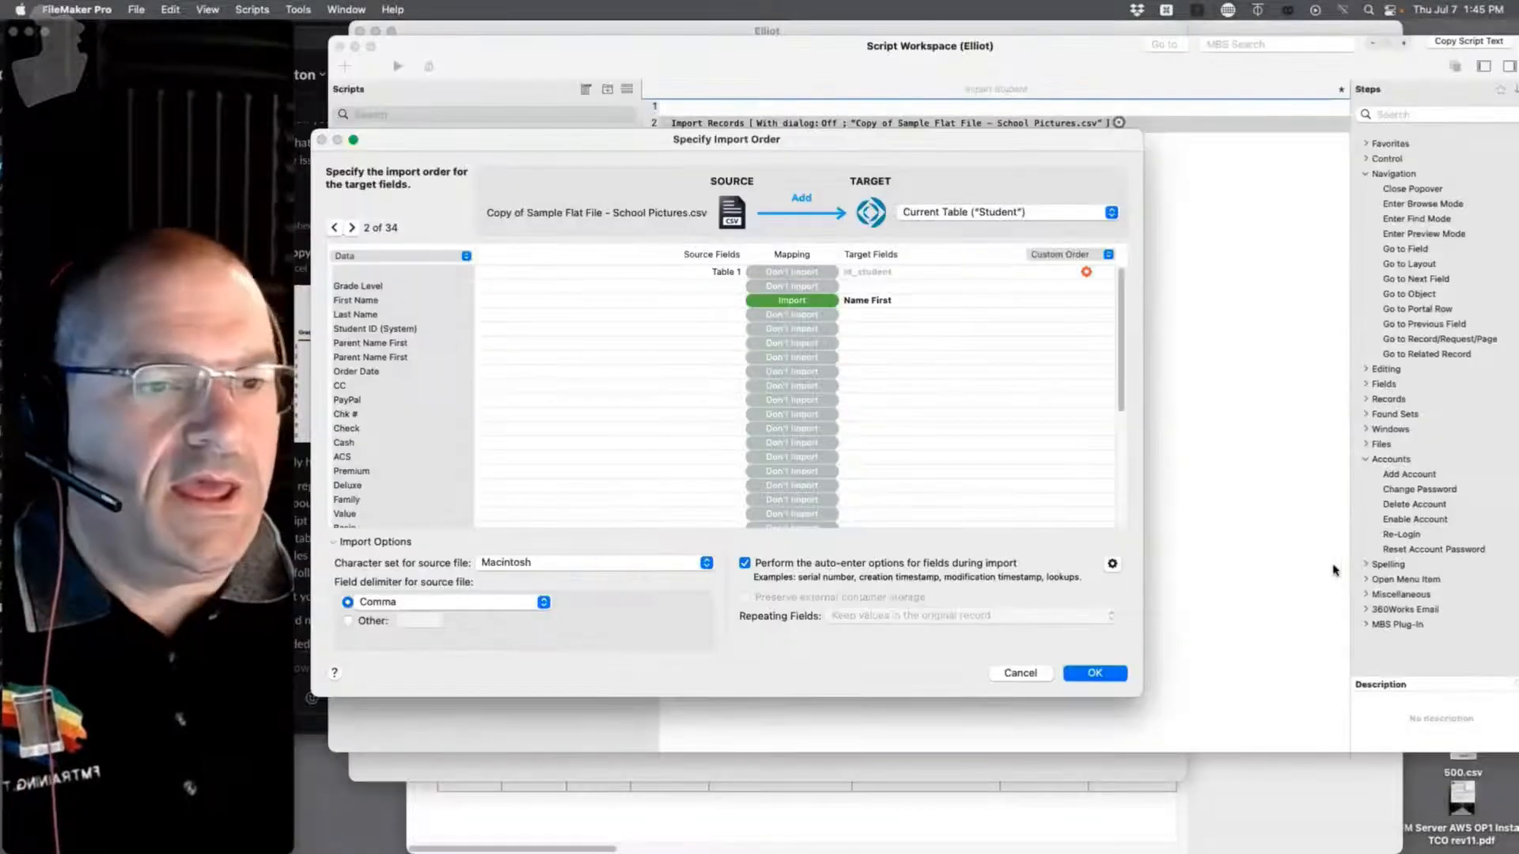
Step: Map Last Name to Name Last, check the auto-enter options, and confirm the import order
left_click(852, 318)
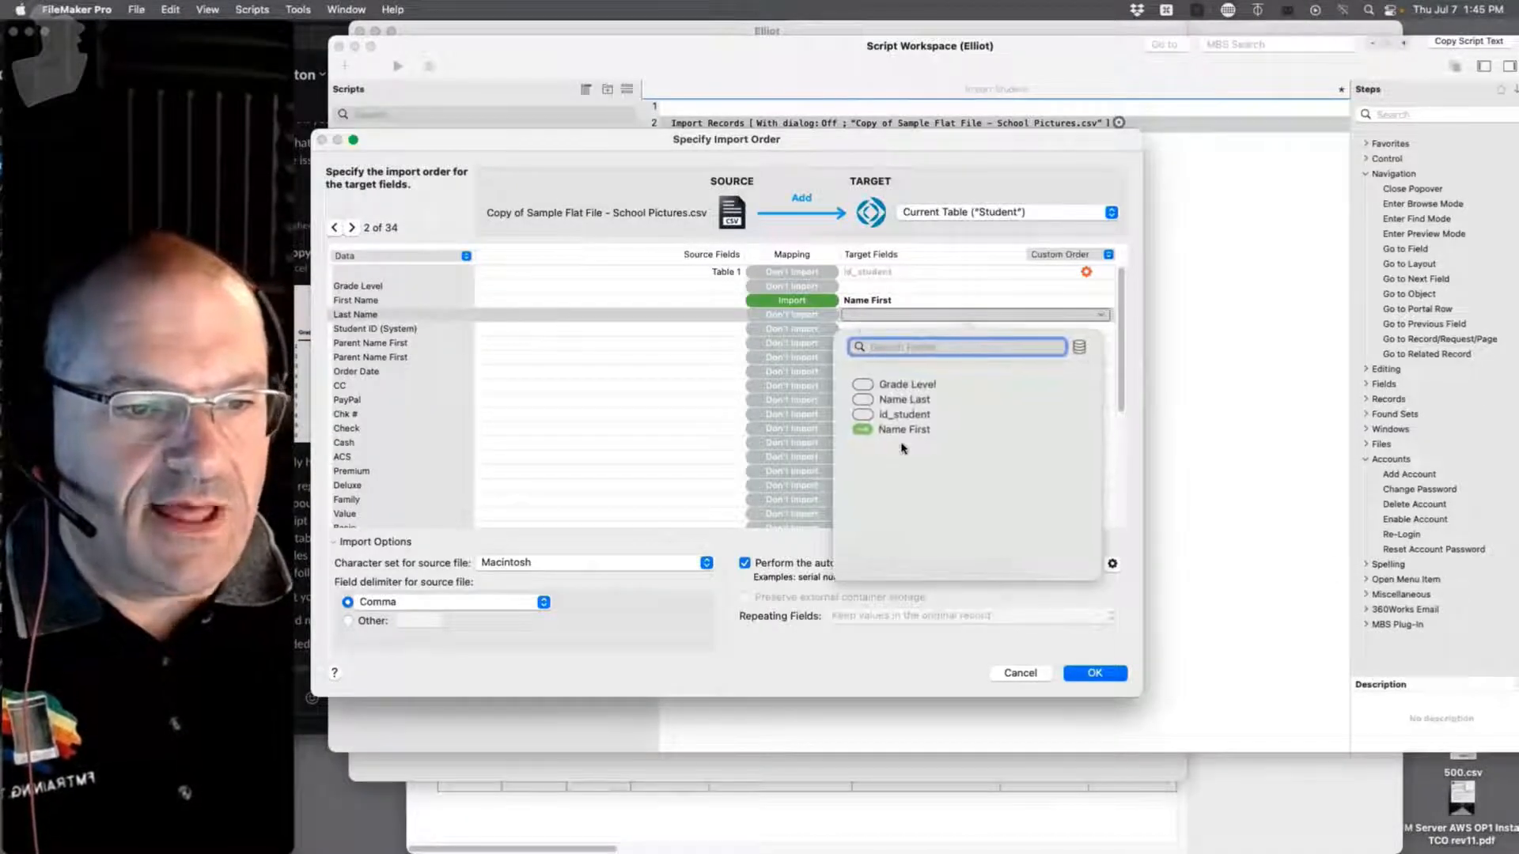
left_click(905, 401)
left_click(905, 401)
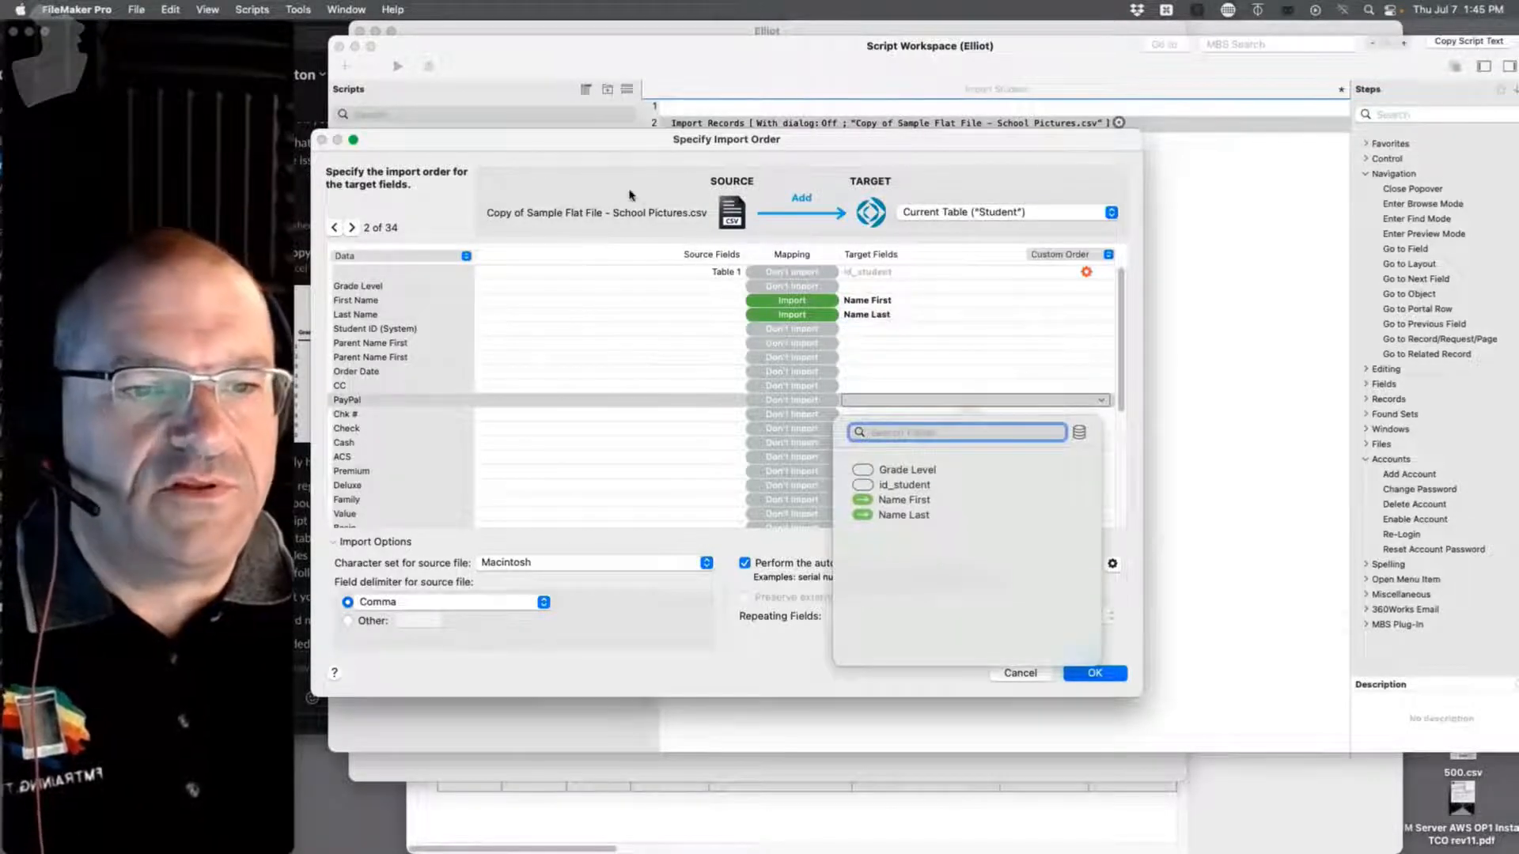
left_click(694, 539)
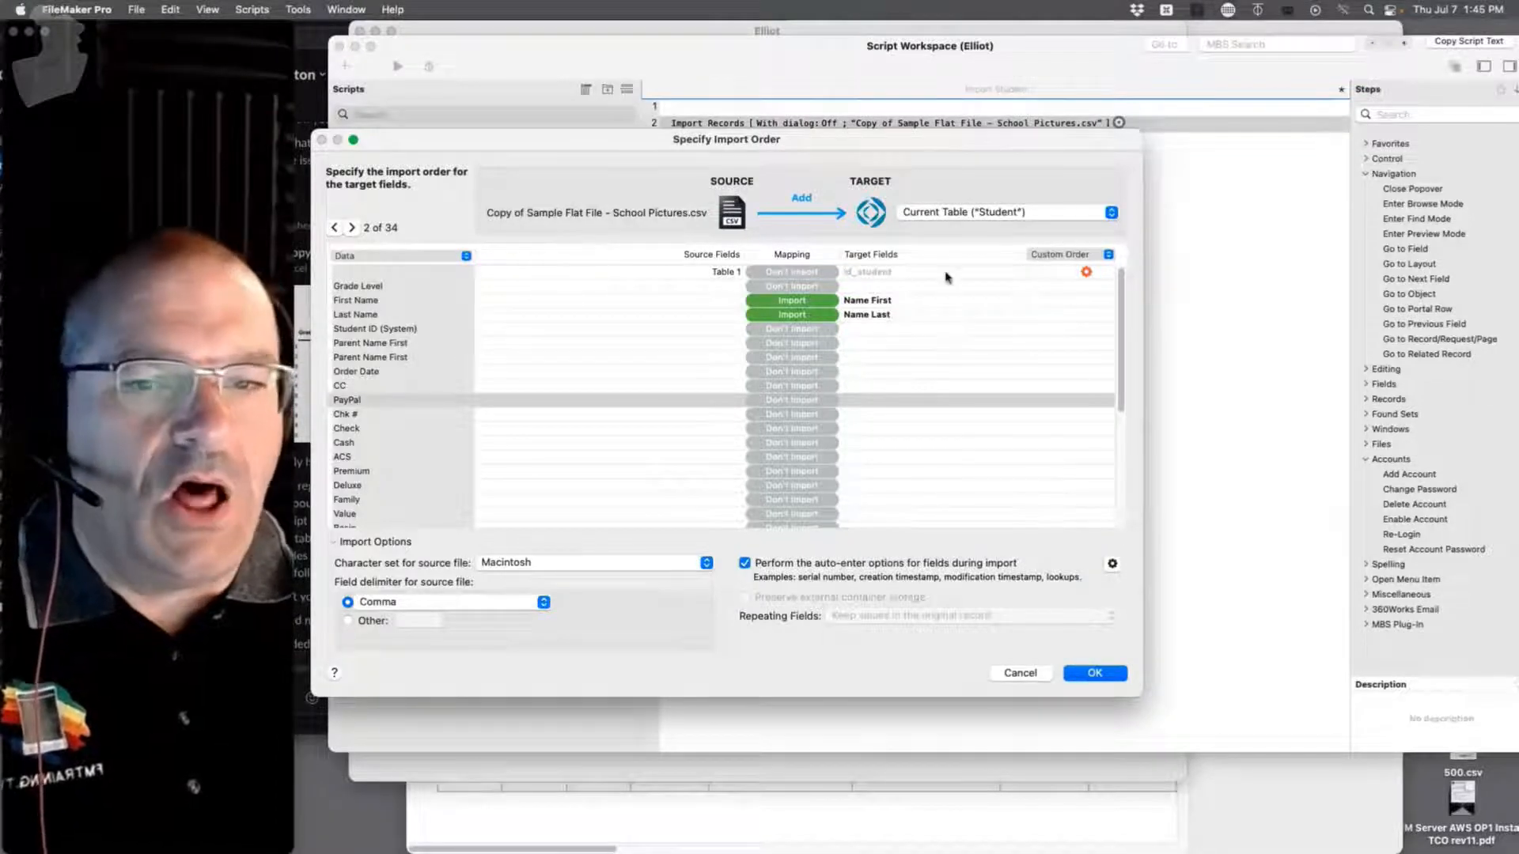
left_click(1112, 563)
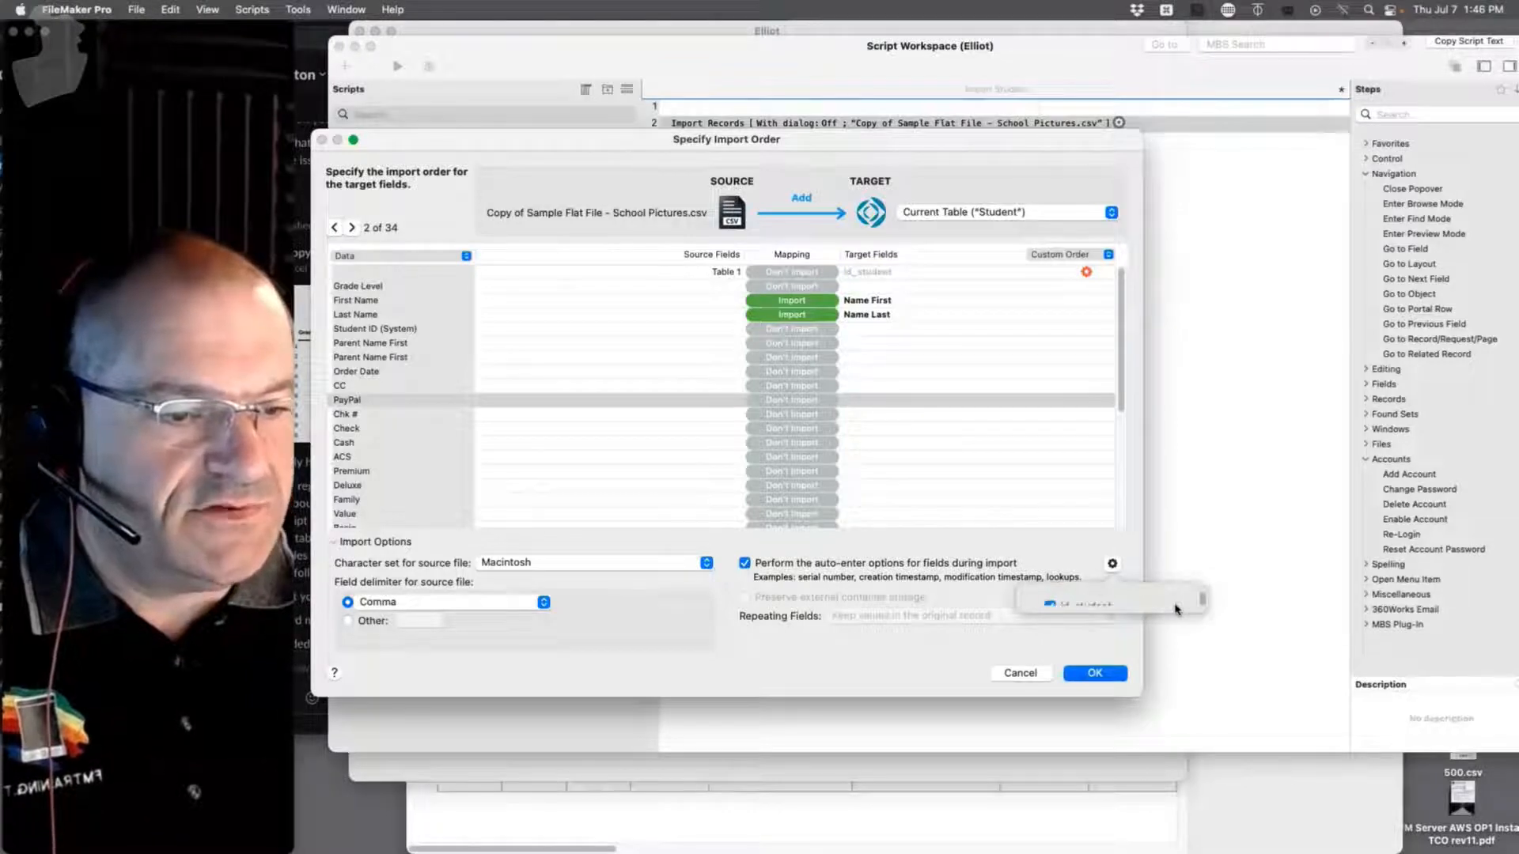
left_click(1123, 546)
left_click(1090, 675)
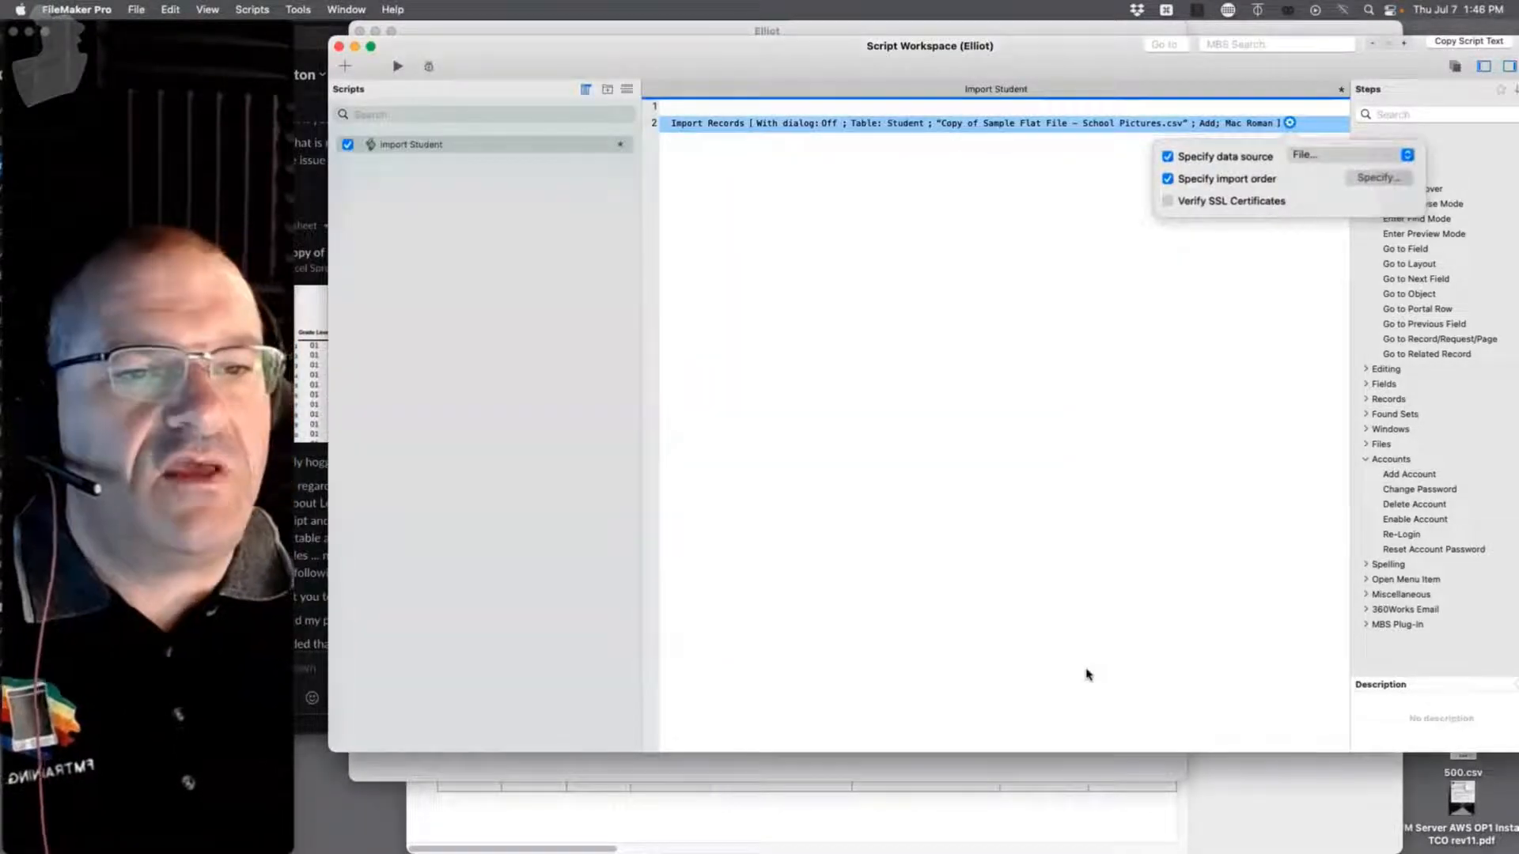
Step: Run Import Student and step through the 34 imported student records
left_click(1089, 287)
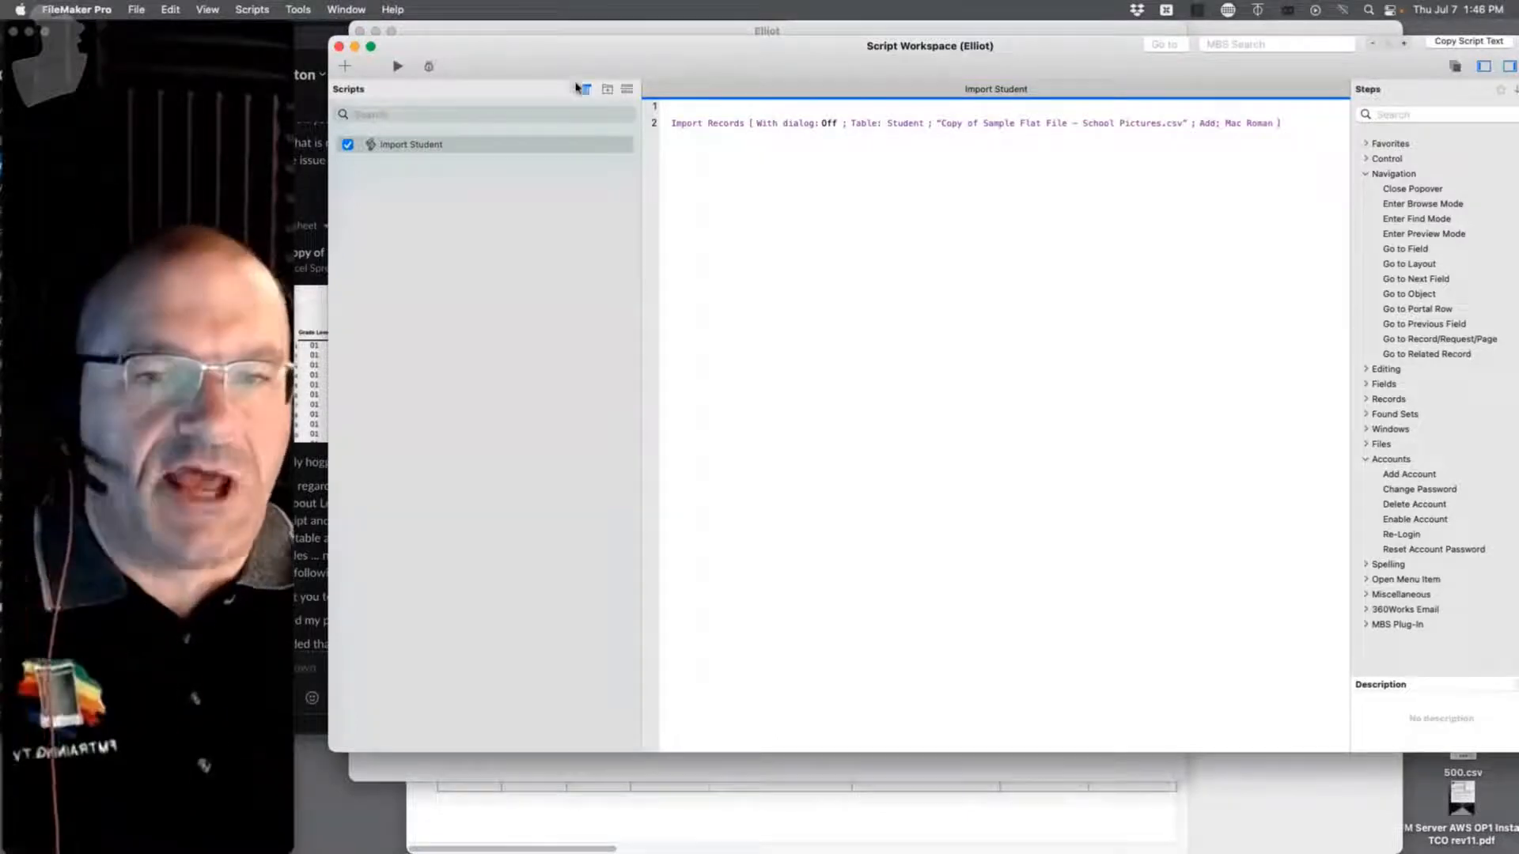
left_click(397, 68)
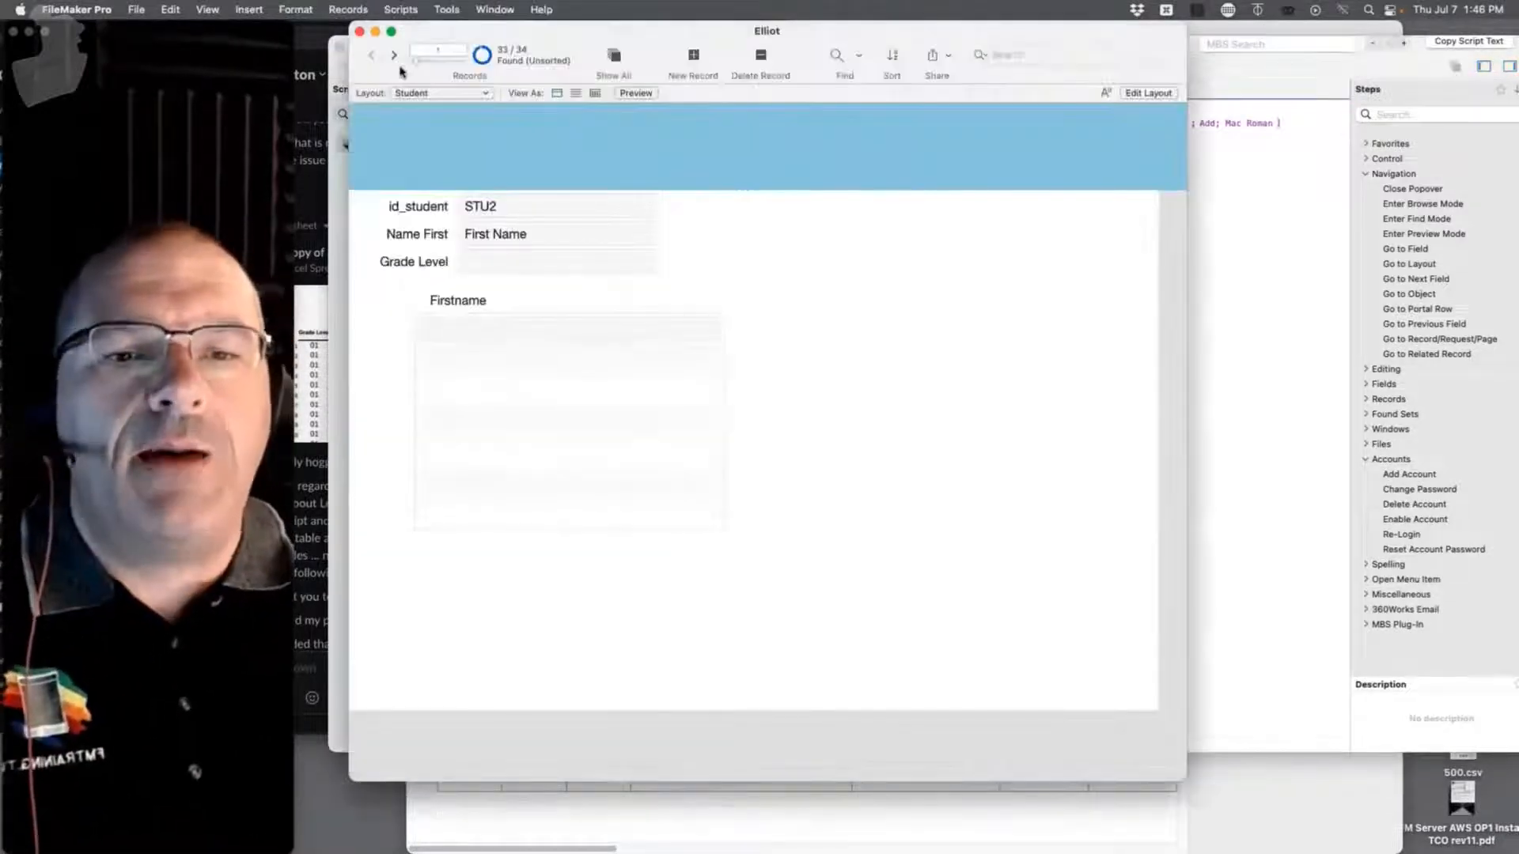
left_click(394, 57)
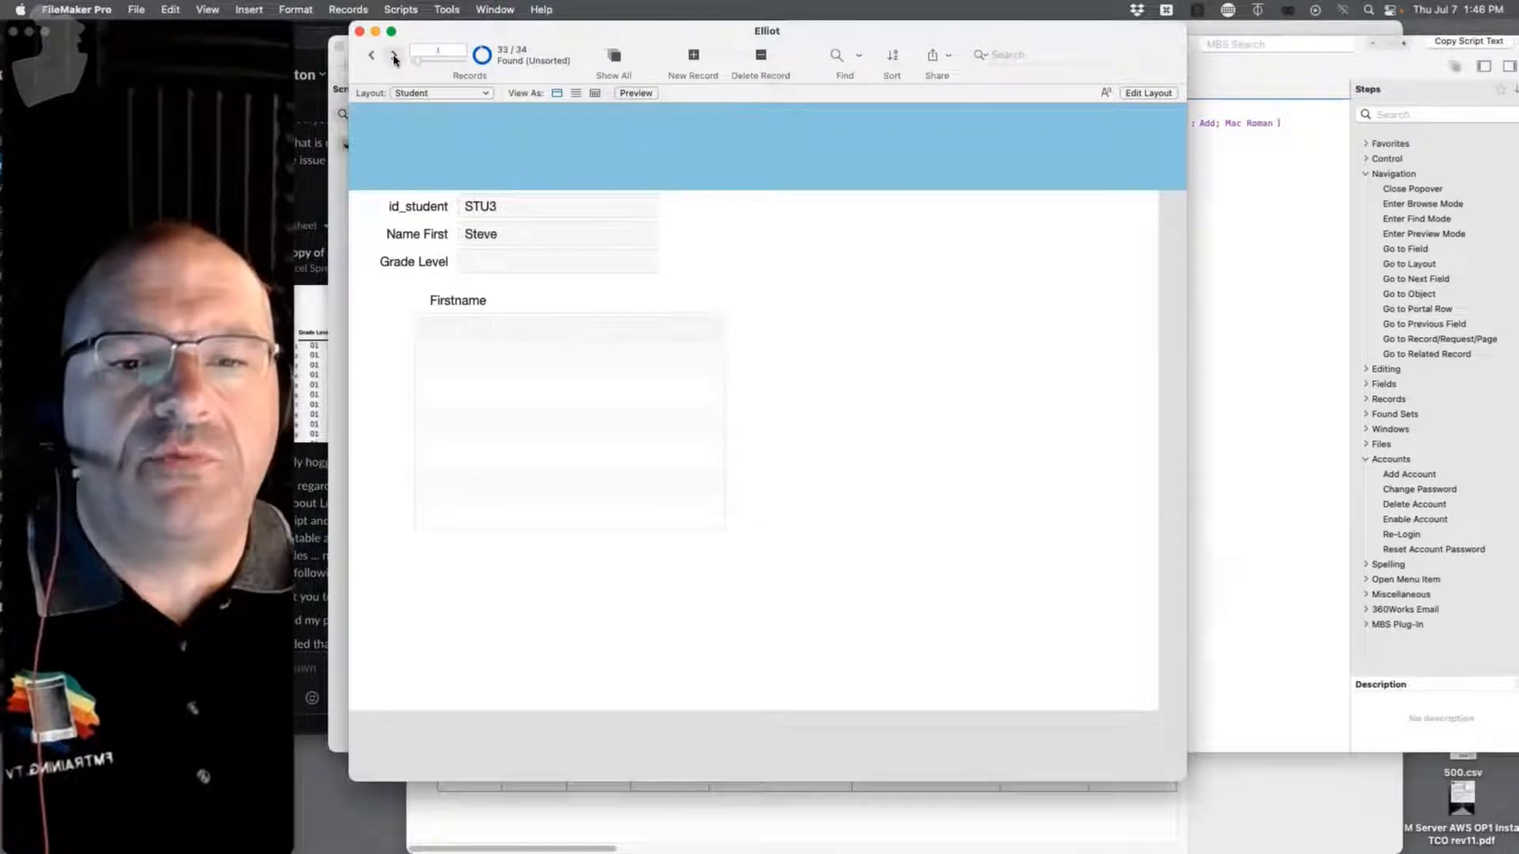
left_click(394, 59)
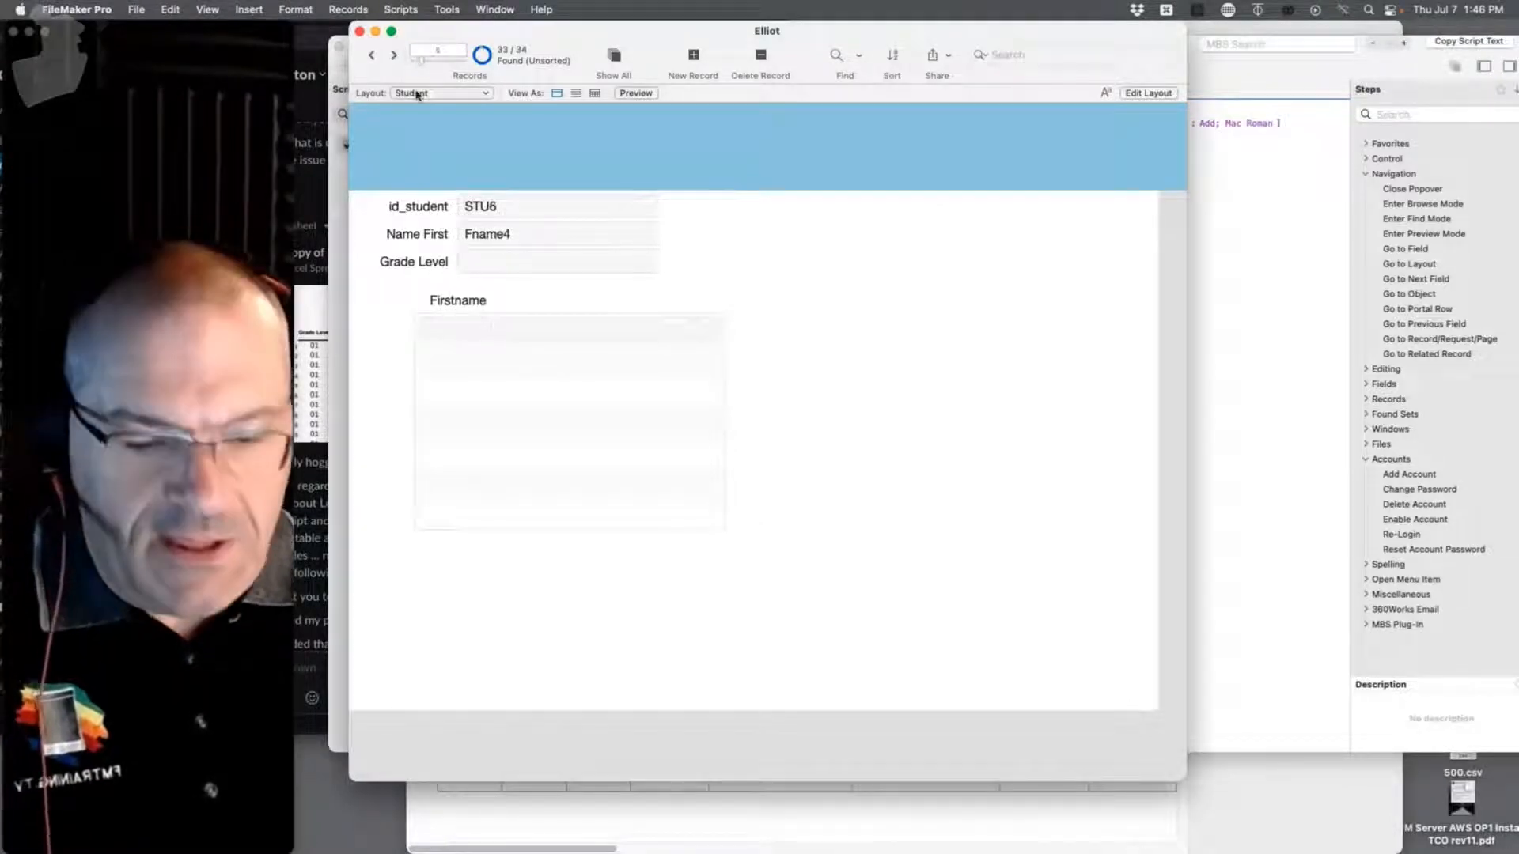
key("super+l")
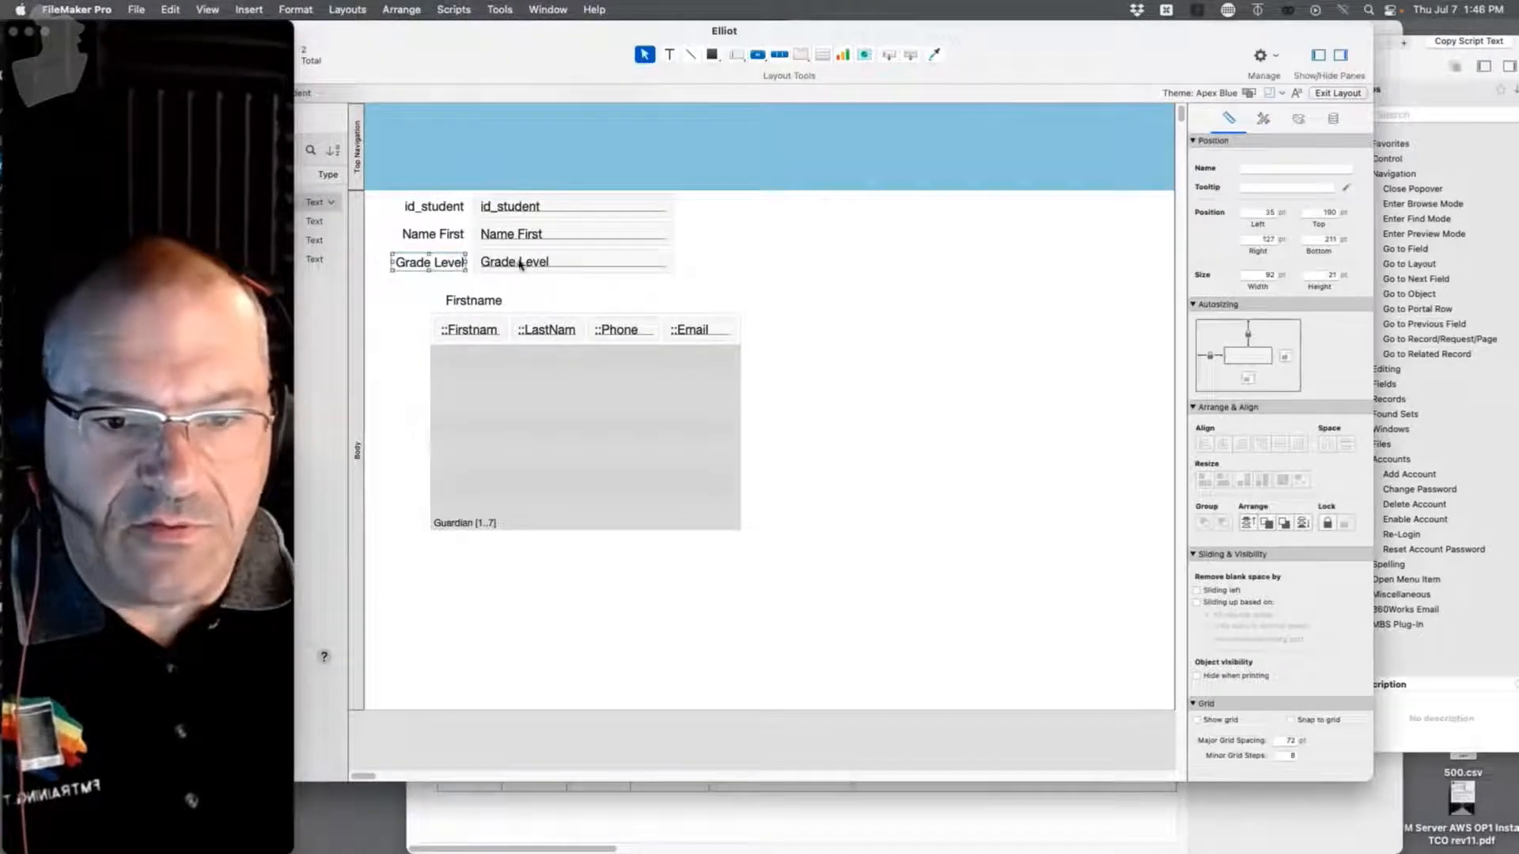
Step: Move Grade Level and its label to the top right, and add a Name Last field copied from Name First
left_click_drag(514, 261, 814, 203)
left_click_drag(432, 259, 722, 202)
left_click_drag(537, 238, 536, 263)
double_click(537, 263)
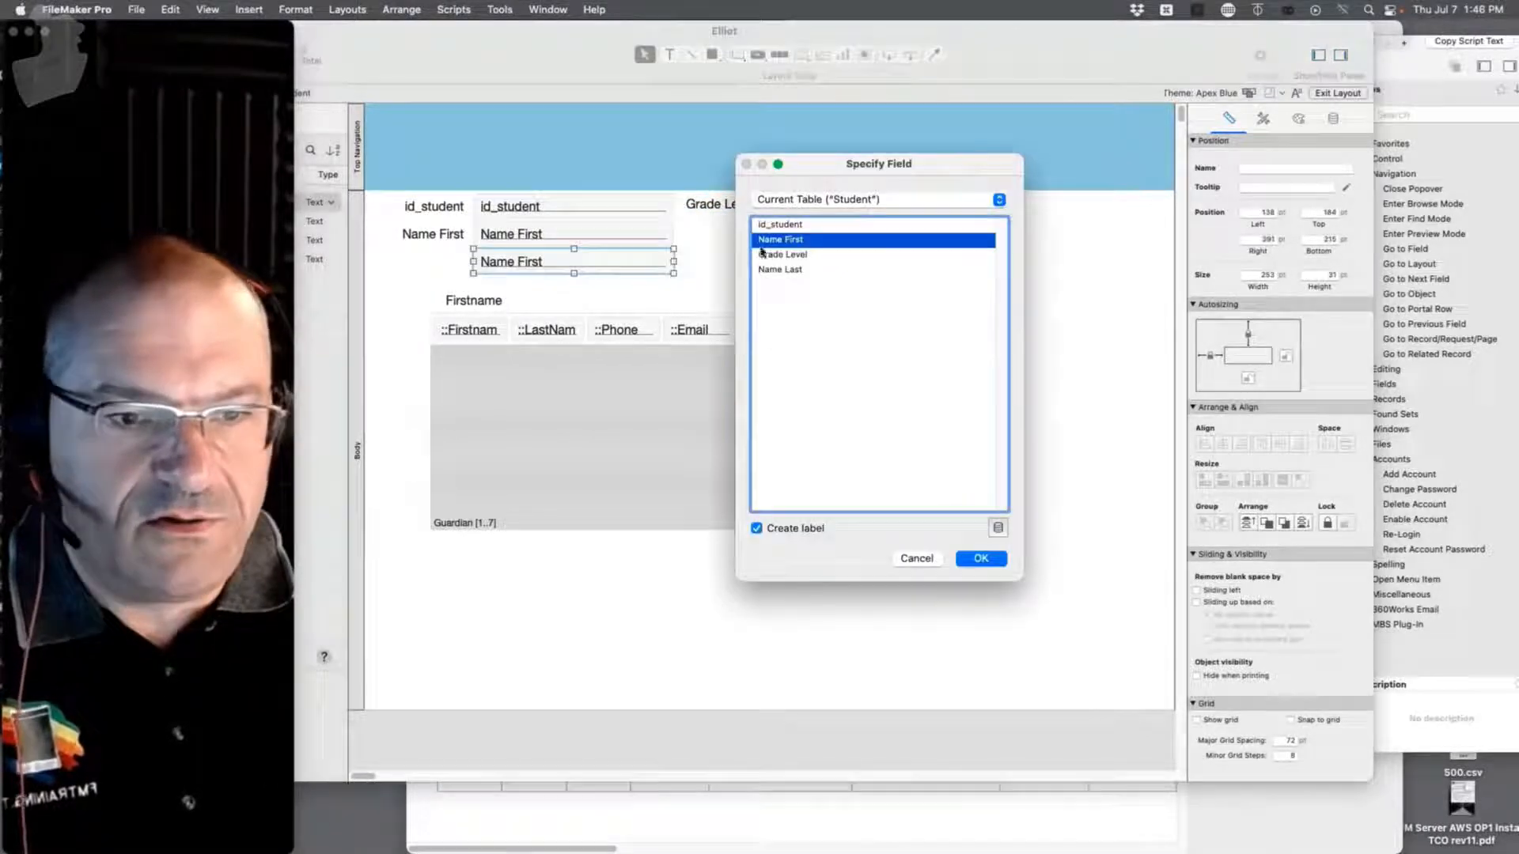
double_click(793, 275)
Step: Review the student records in Browse mode, then switch to the Guardian layout
key("super+b")
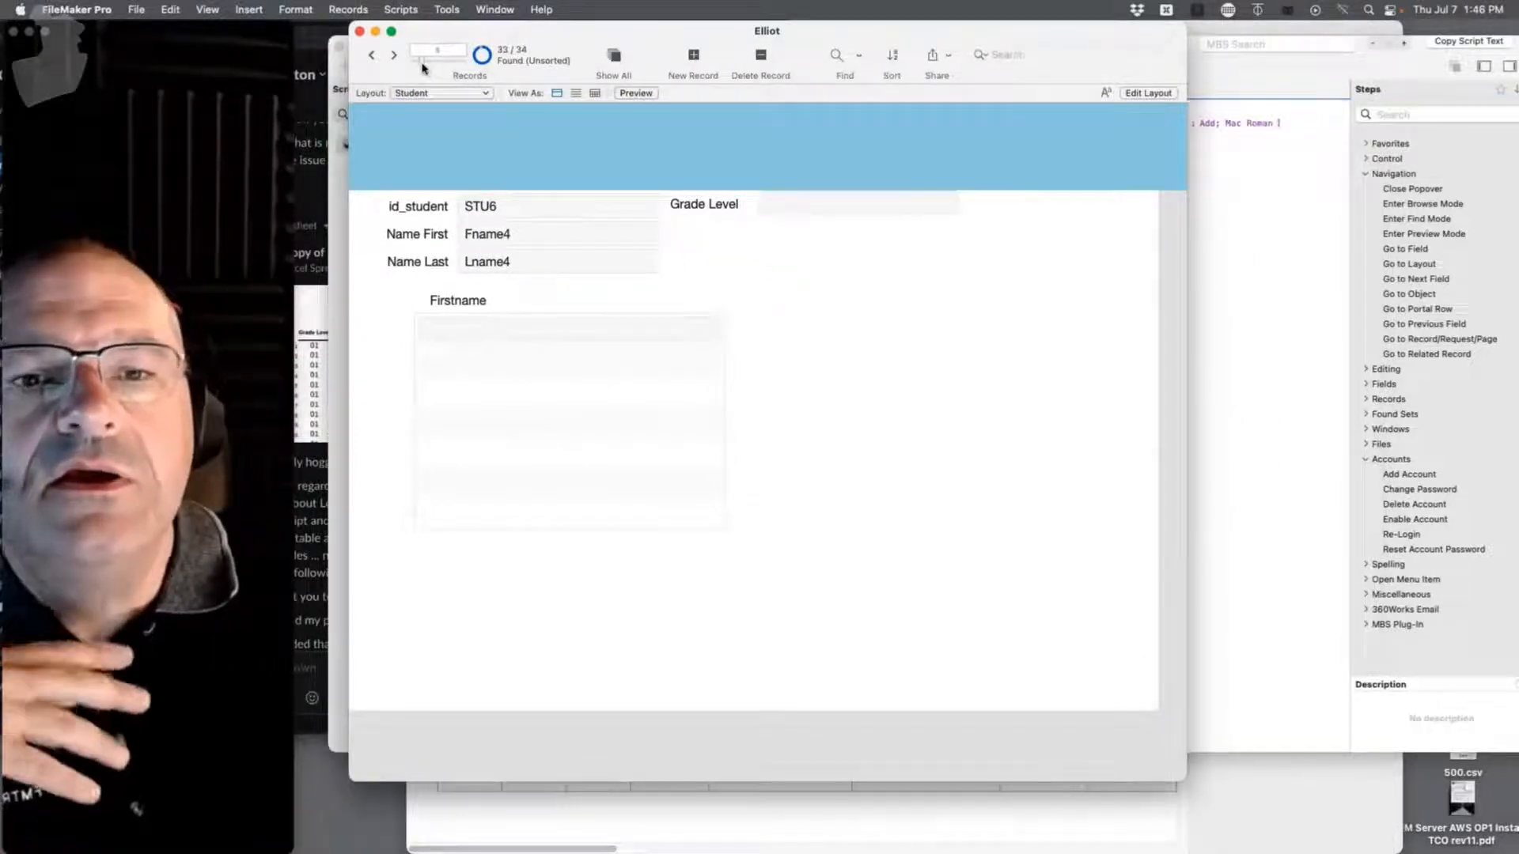
left_click_drag(421, 63, 413, 62)
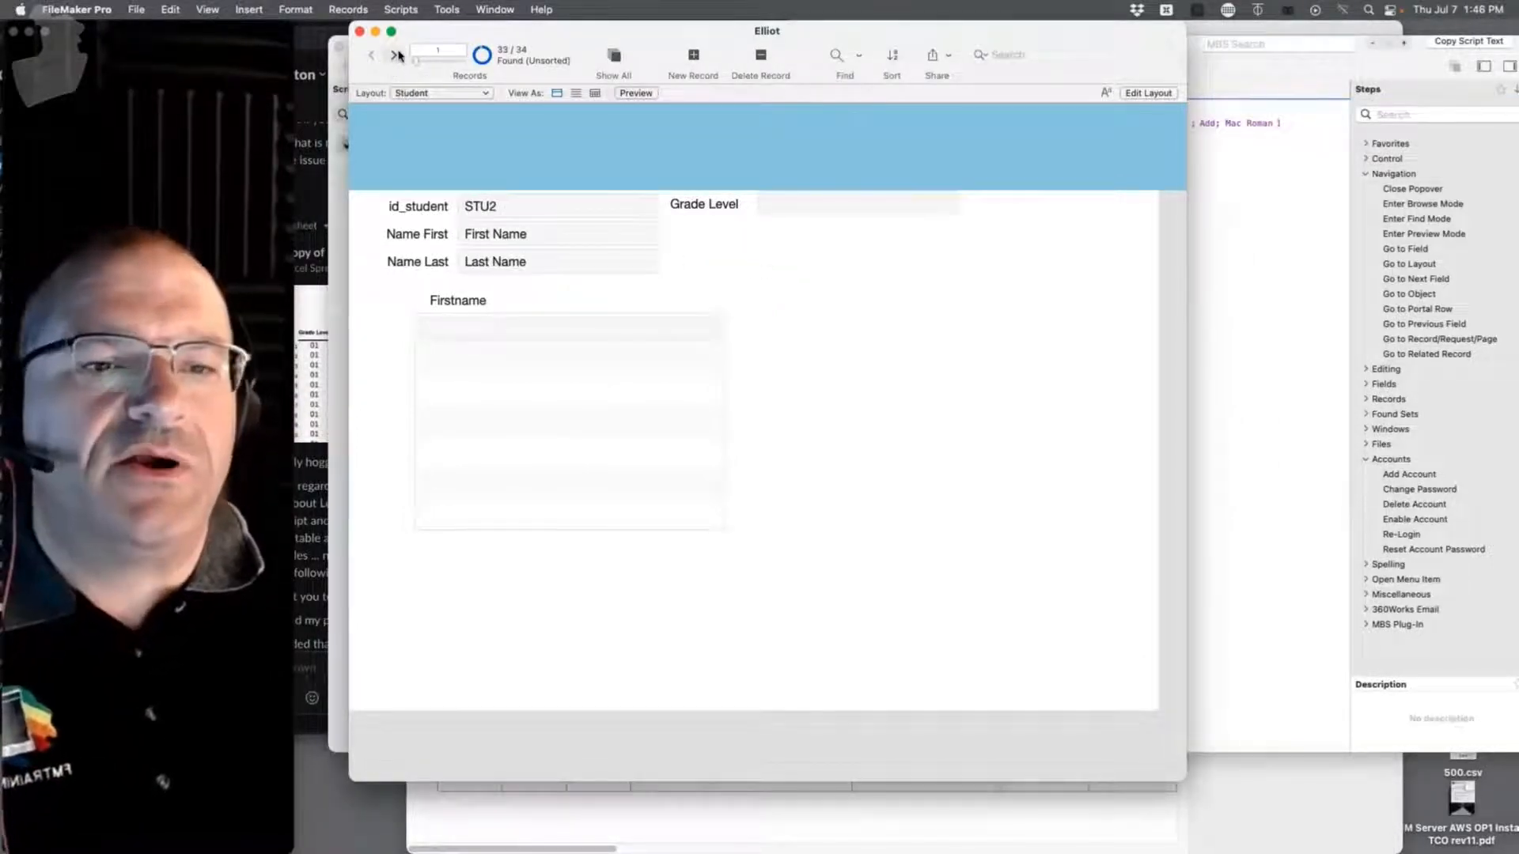
left_click(395, 55)
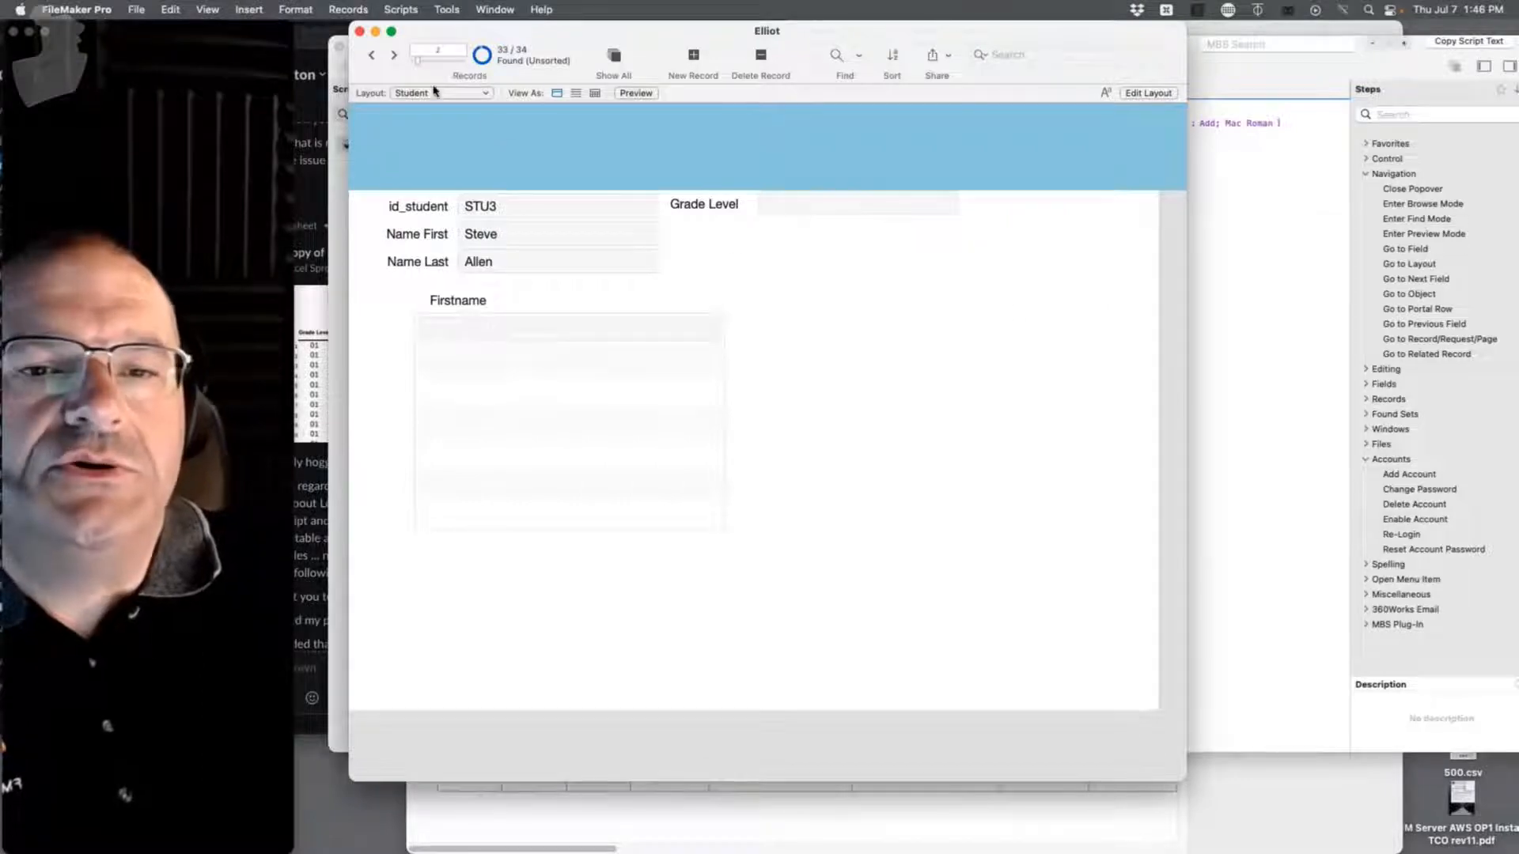
left_click(435, 93)
left_click(423, 112)
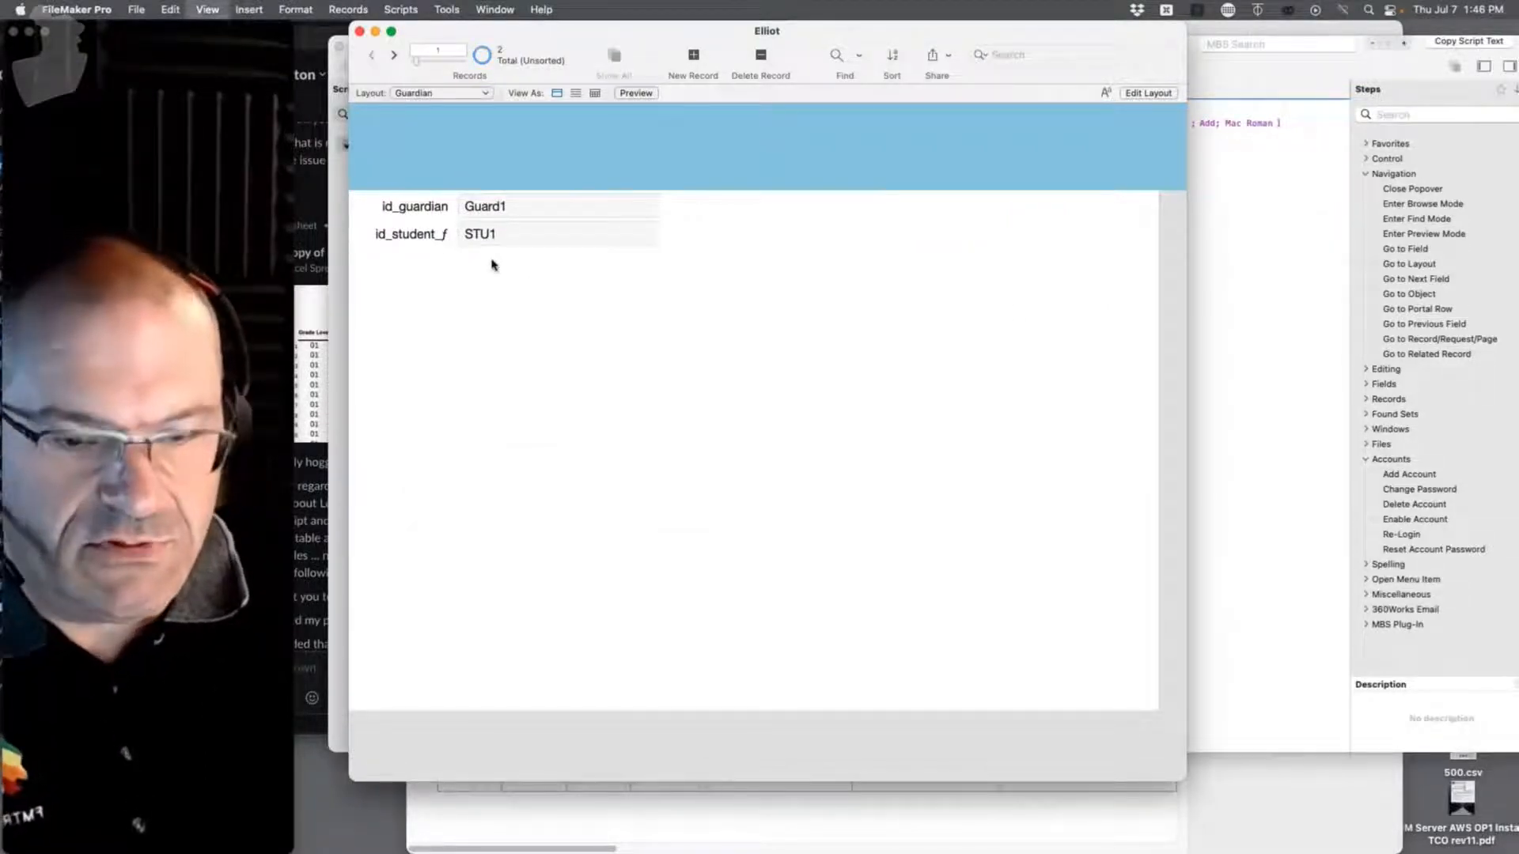
Step: In Layout mode, try turning a copy of id_student_f into Firstname, then undo it
key("super+l")
left_click(443, 234)
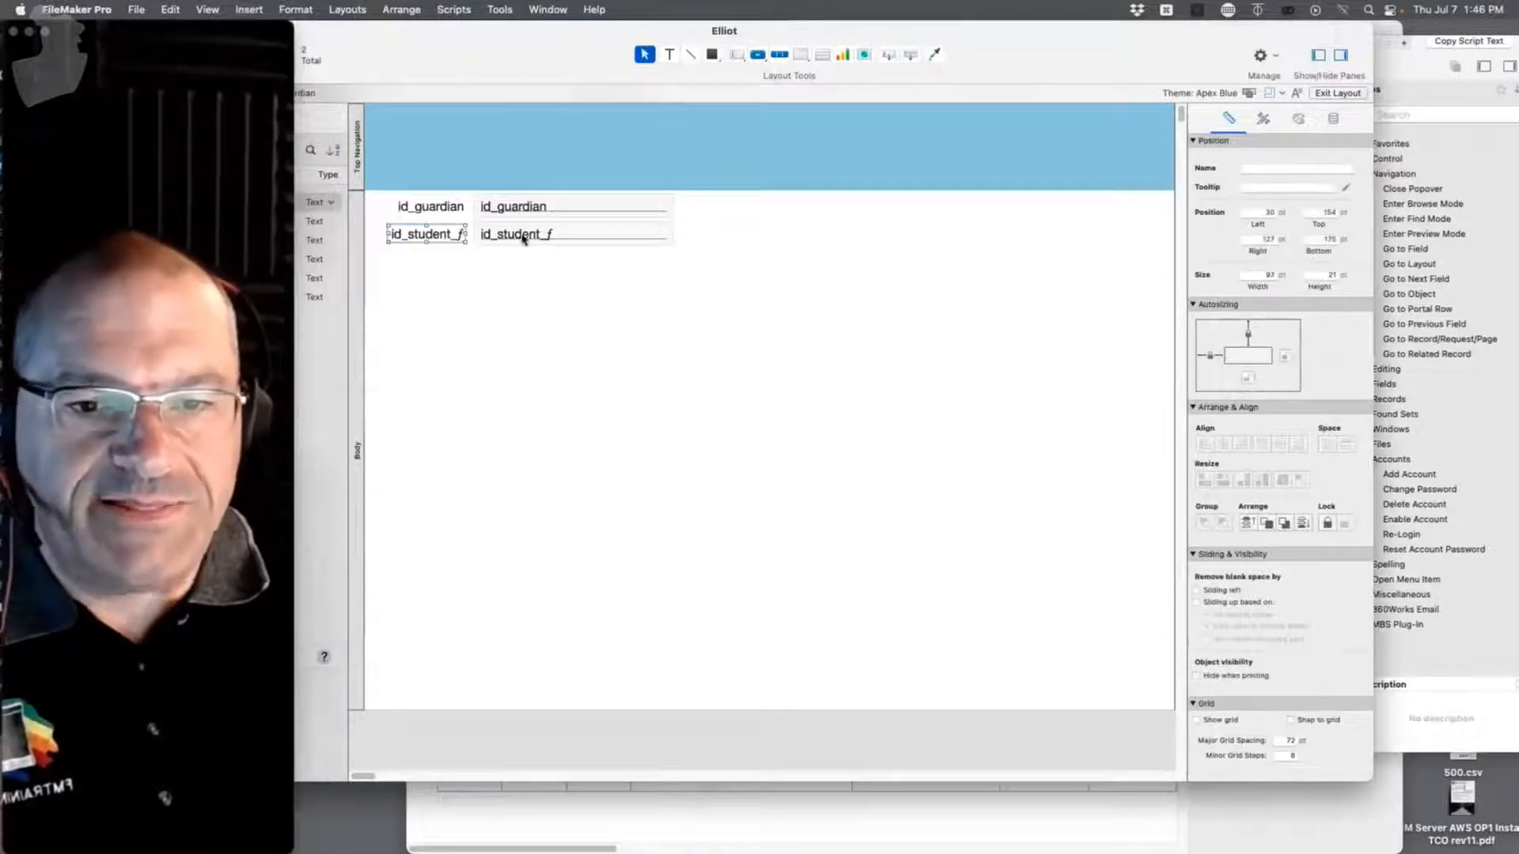
left_click(450, 206)
mouse_move(511, 237)
left_mouse_down()
mouse_move(519, 283)
mouse_move(512, 241)
left_mouse_up()
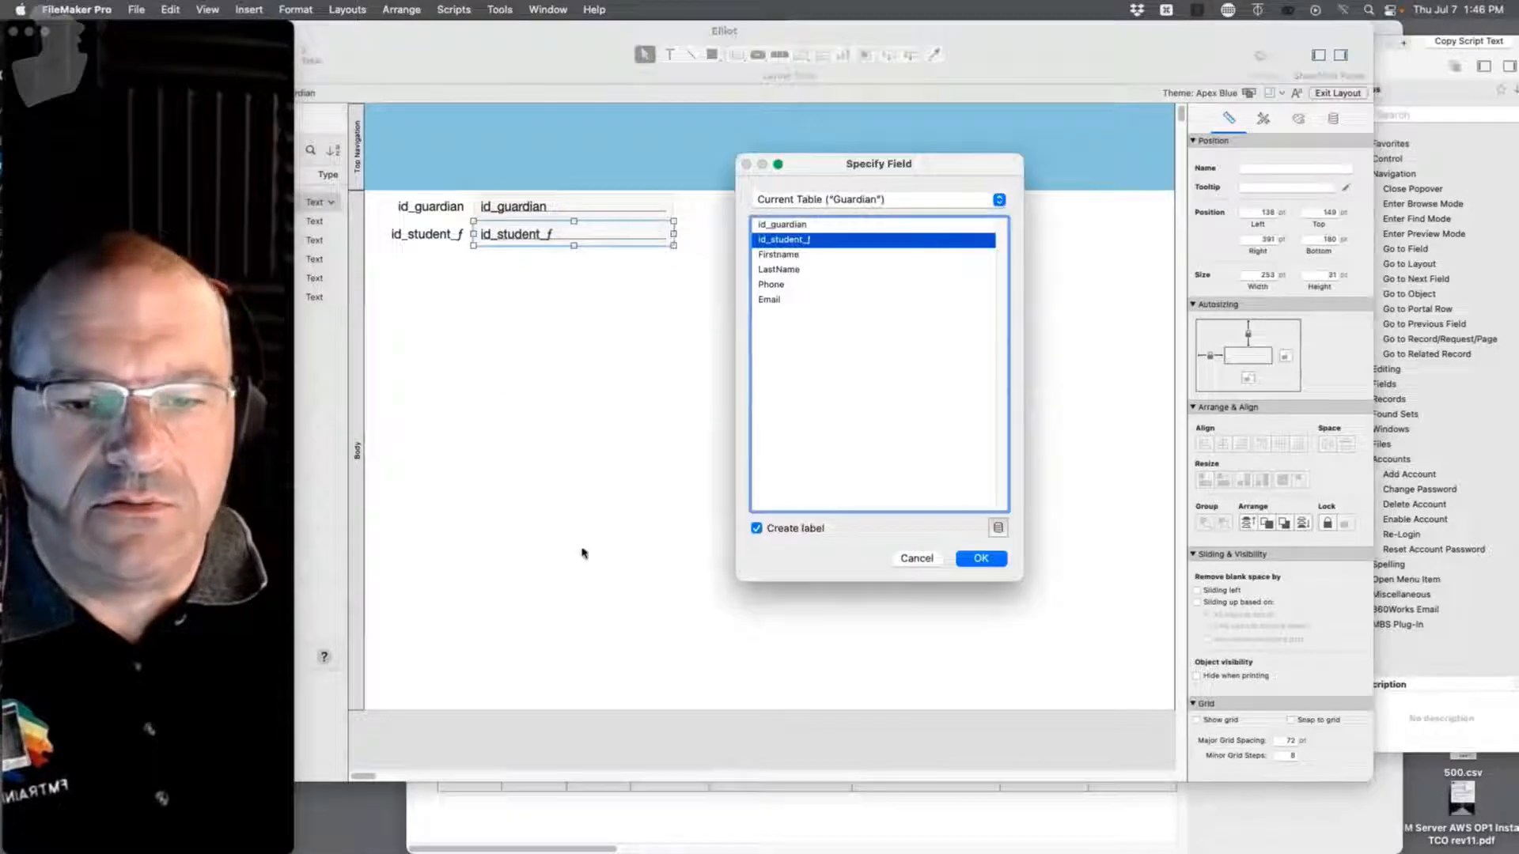
double_click(778, 254)
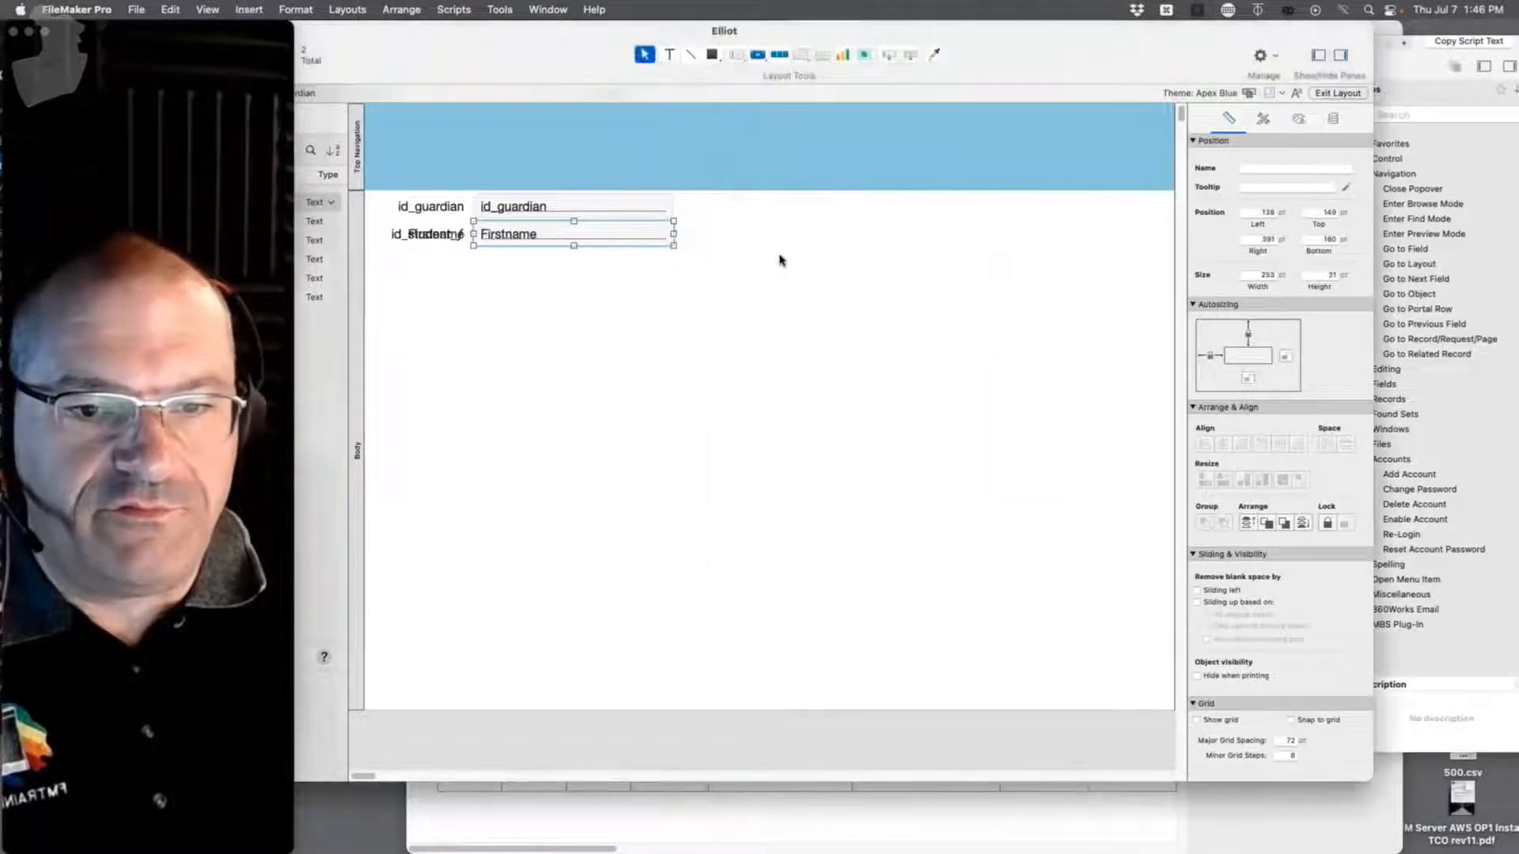
key("super+z")
left_click(442, 371)
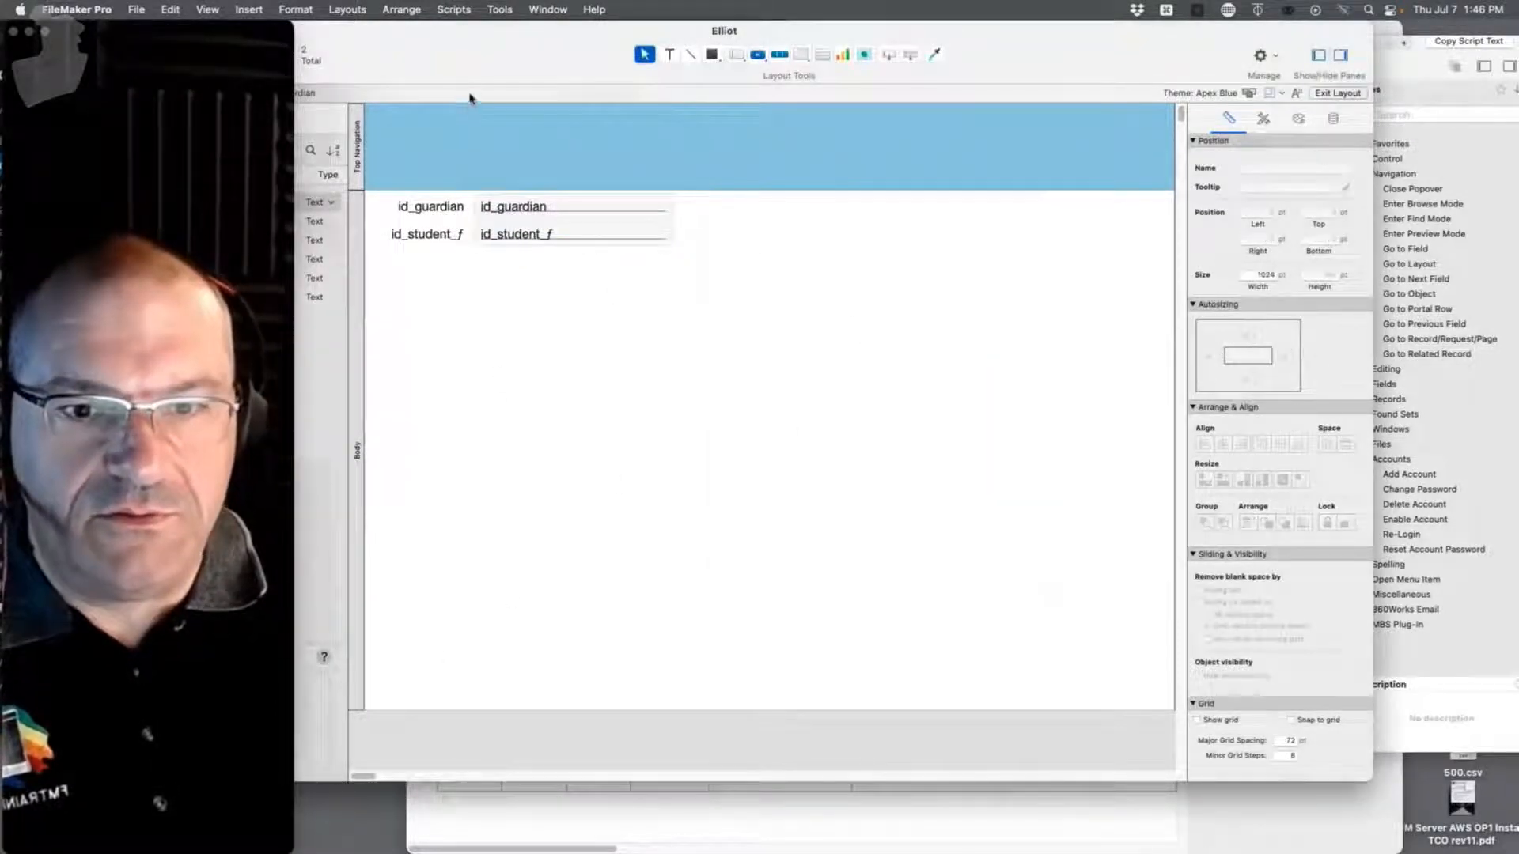
Step: Place the Firstname, LastName, Phone and Email fields on the Guardian layout and return to Browse mode
left_click_drag(454, 75, 742, 31)
left_click(440, 240)
left_click(441, 258, "shift")
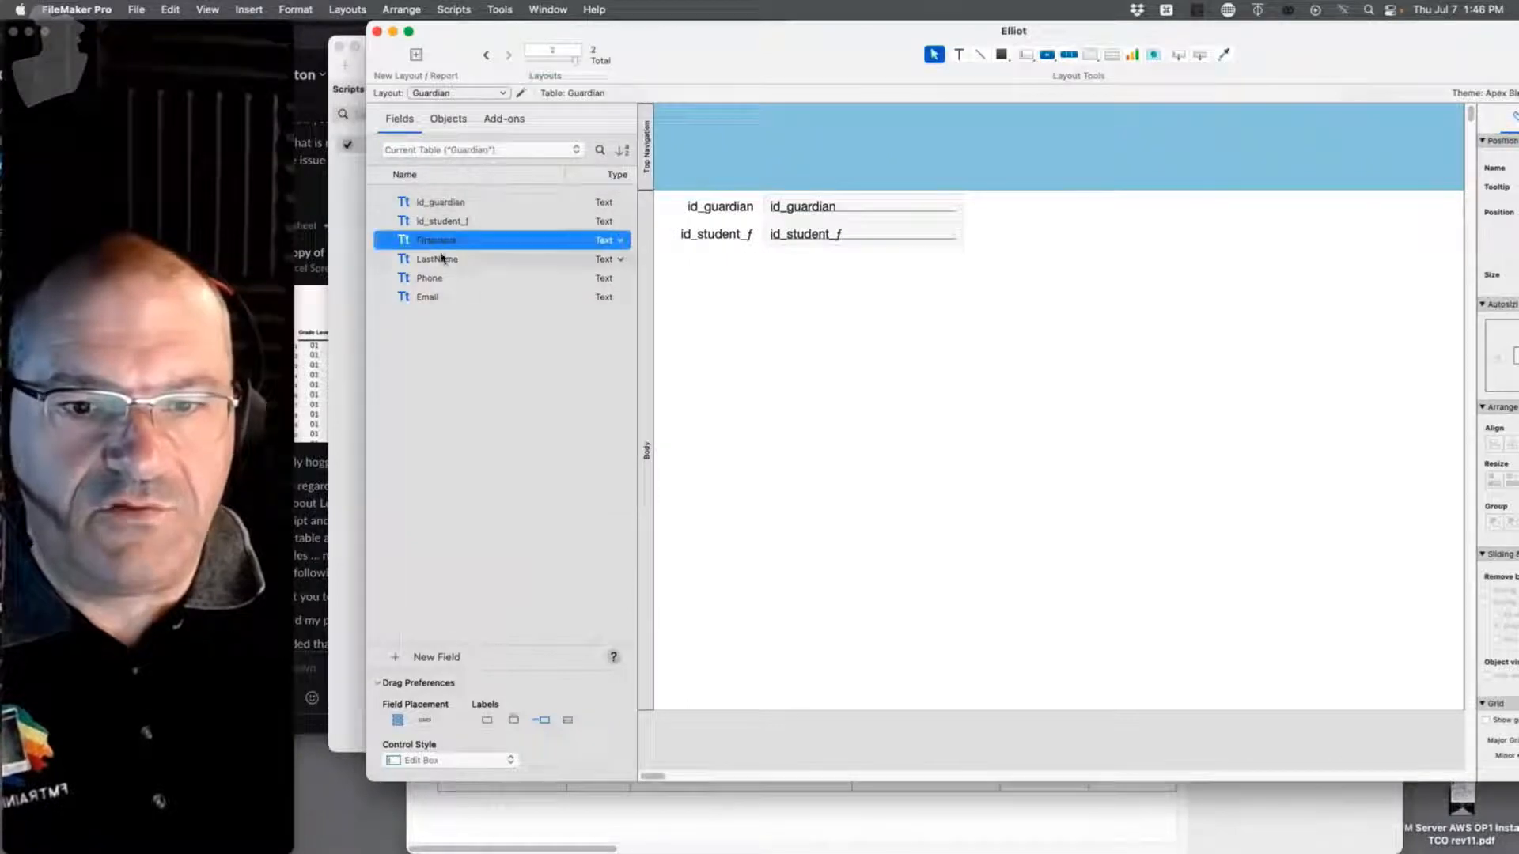
left_click(445, 299, "shift")
left_click_drag(482, 250, 820, 295)
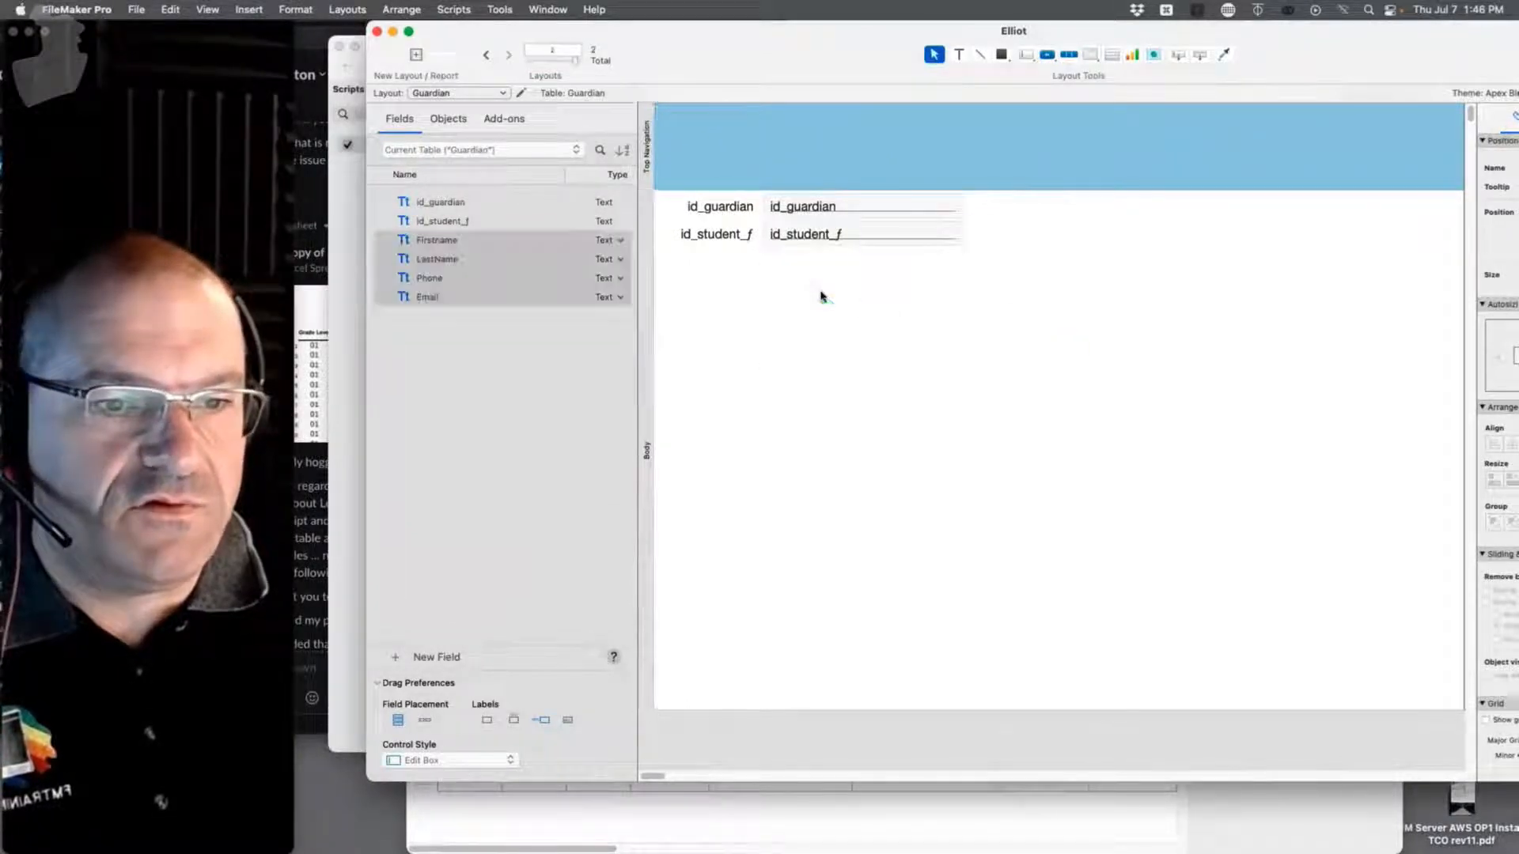
key("super+b")
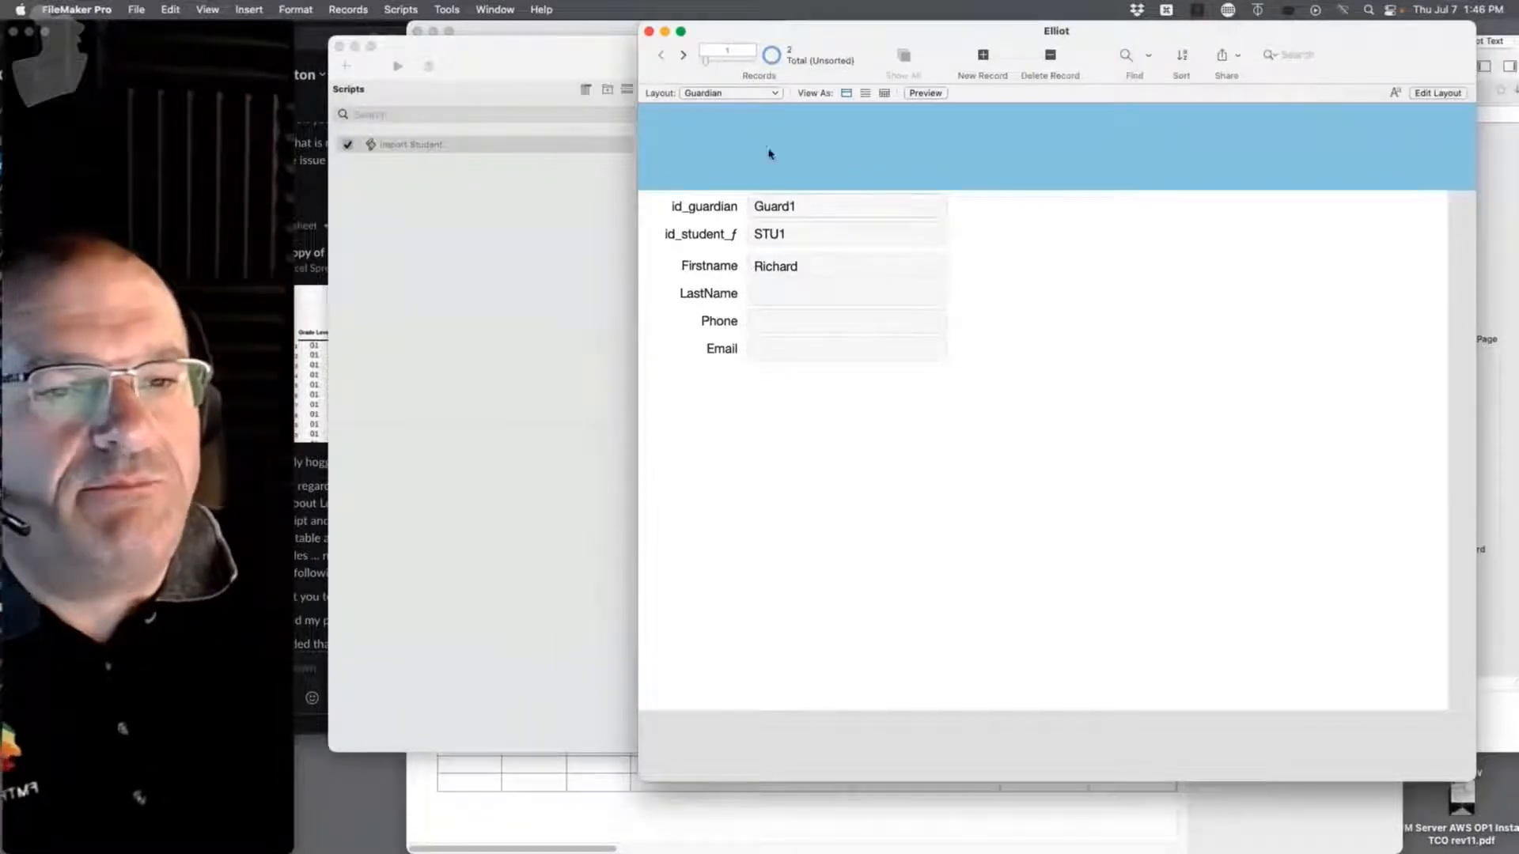
Step: Delete both guardian records with Cmd+E, then move the FileMaker windows aside
left_click(684, 56)
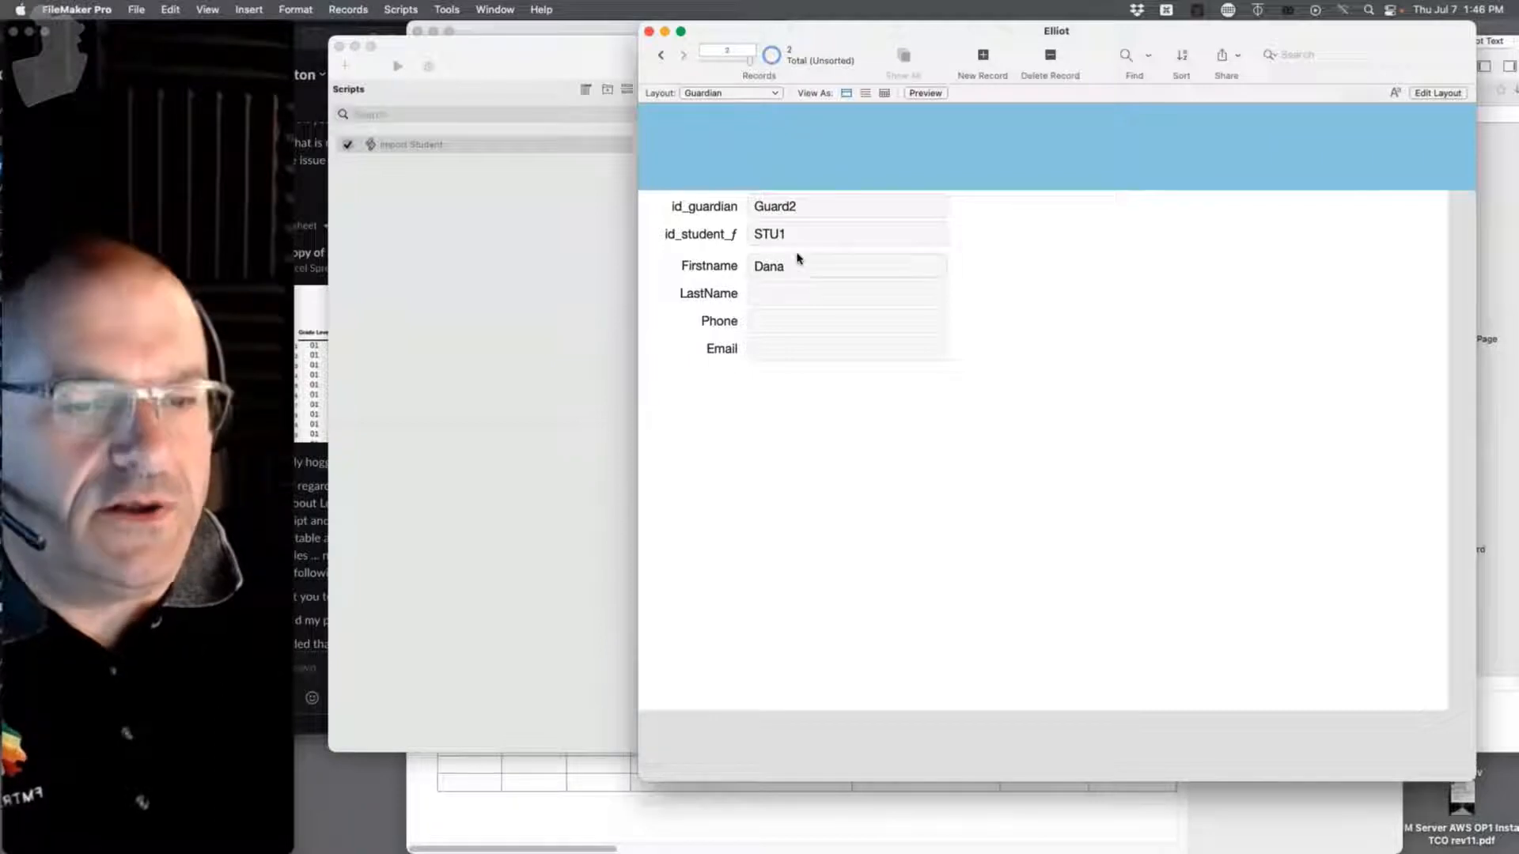
key("super+e")
key("Return")
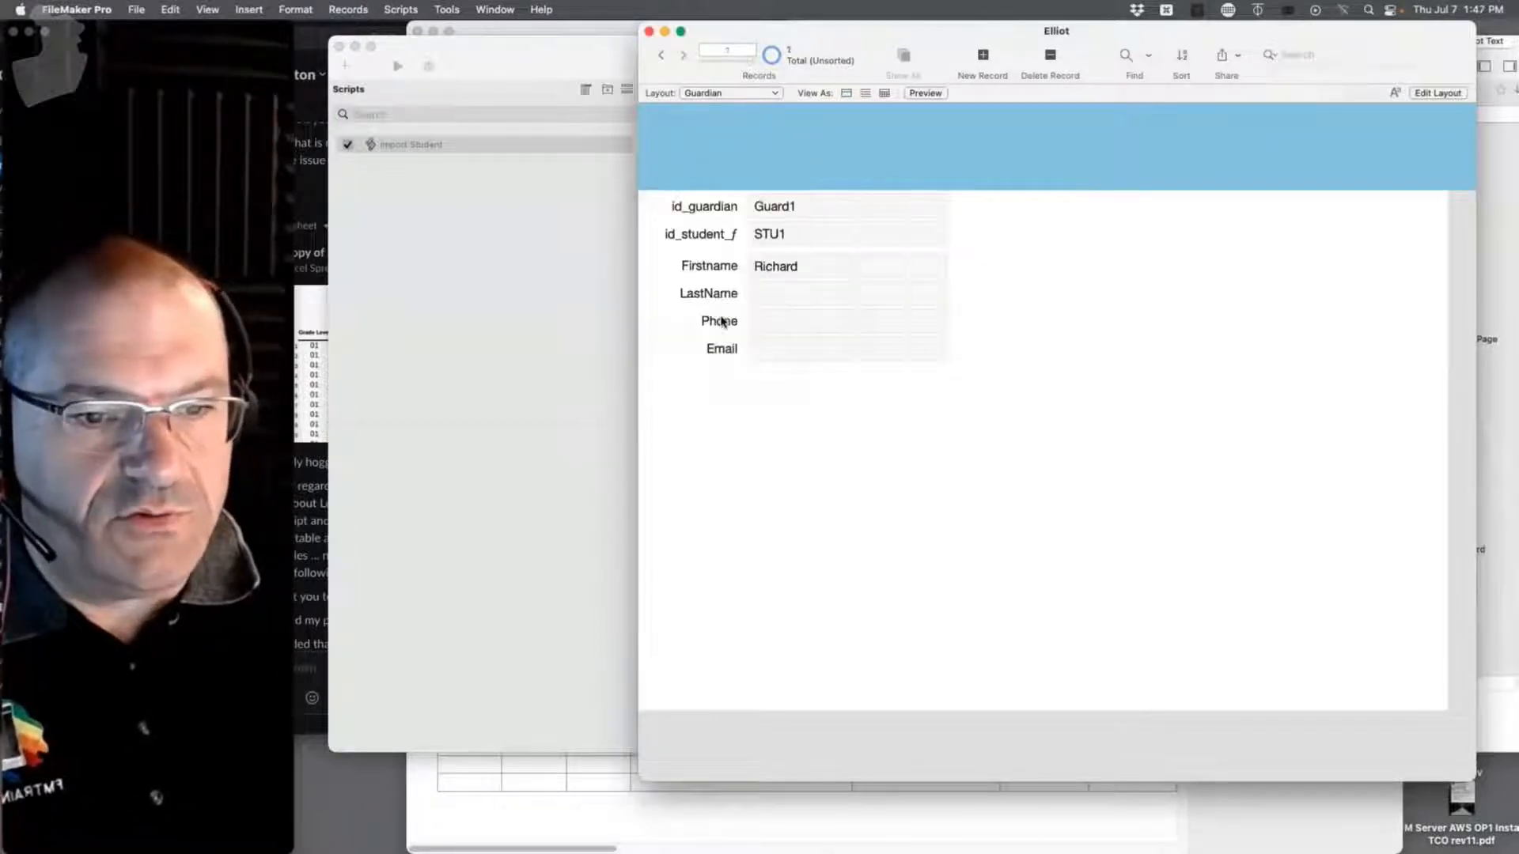
key("super+e")
key("Return")
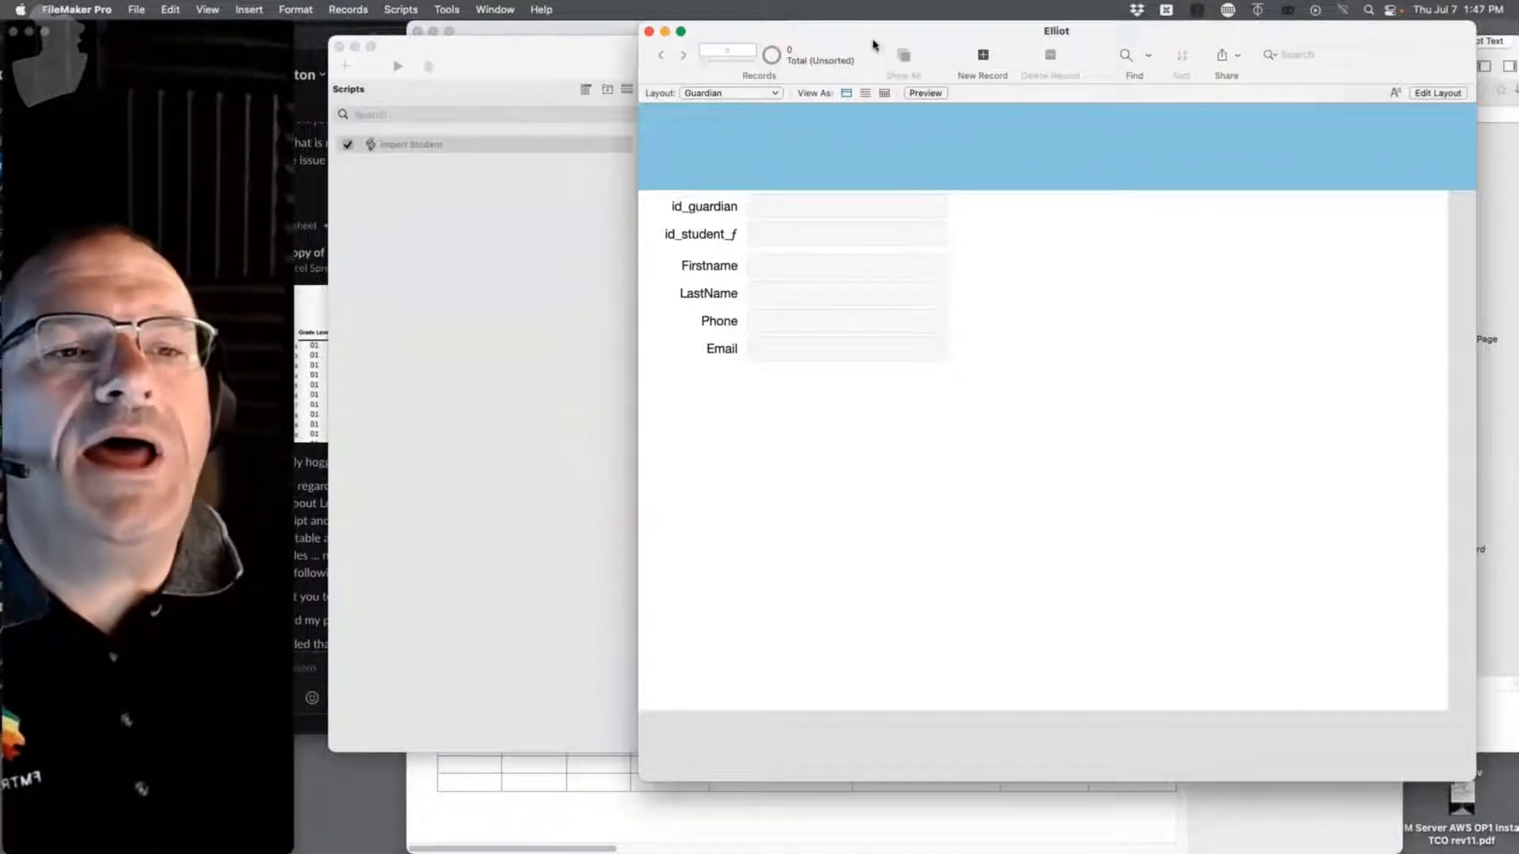
left_click_drag(870, 37, 818, 503)
left_click_drag(756, 48, 740, 683)
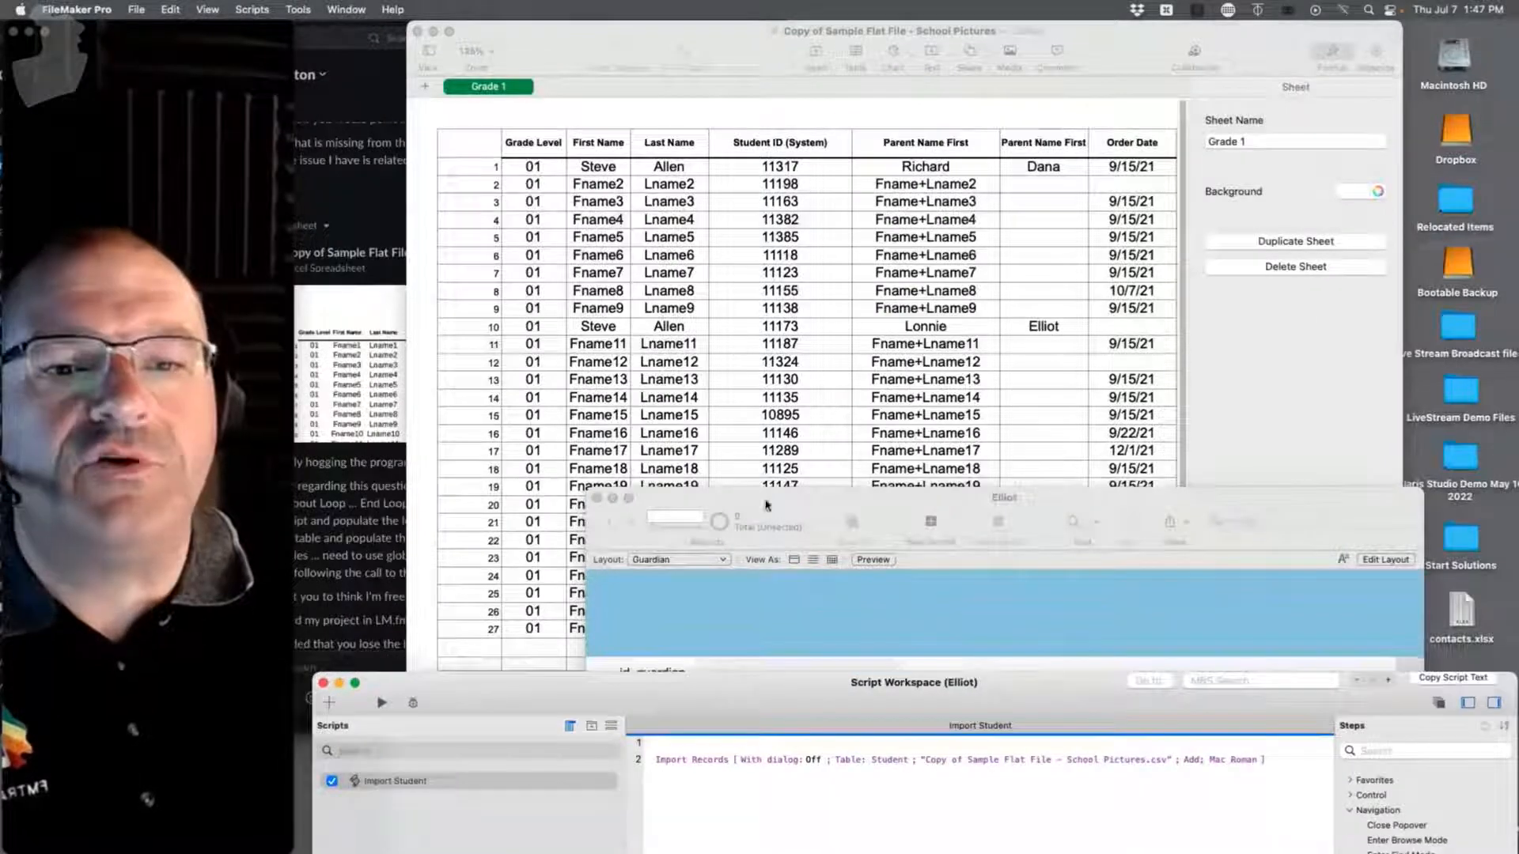
Step: Extend cell A2's formula in the School Pictures table with +B30+A1 and commit it
left_click(784, 315)
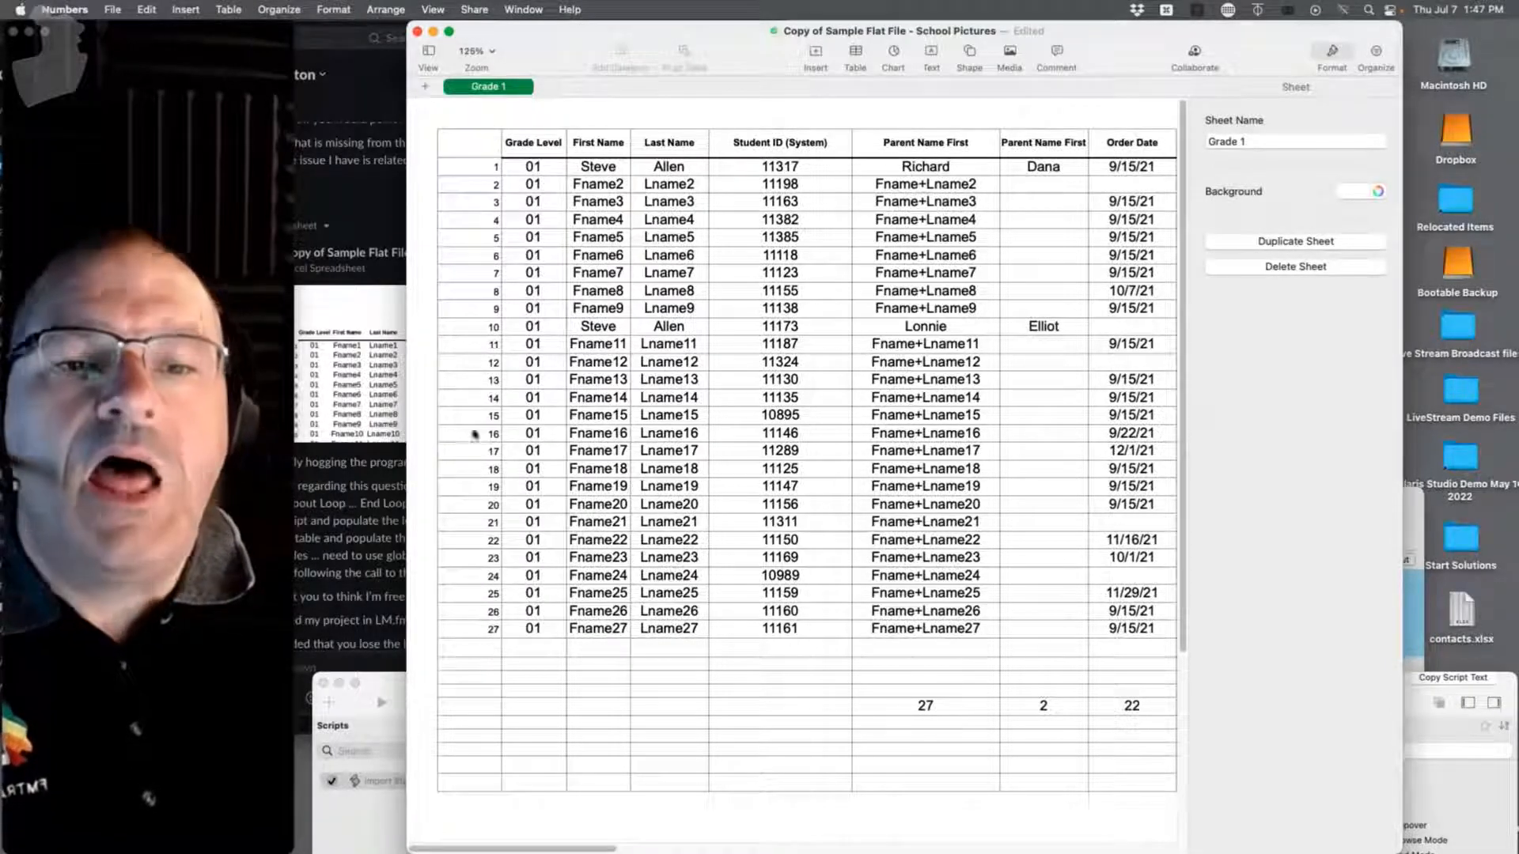
left_click(481, 168)
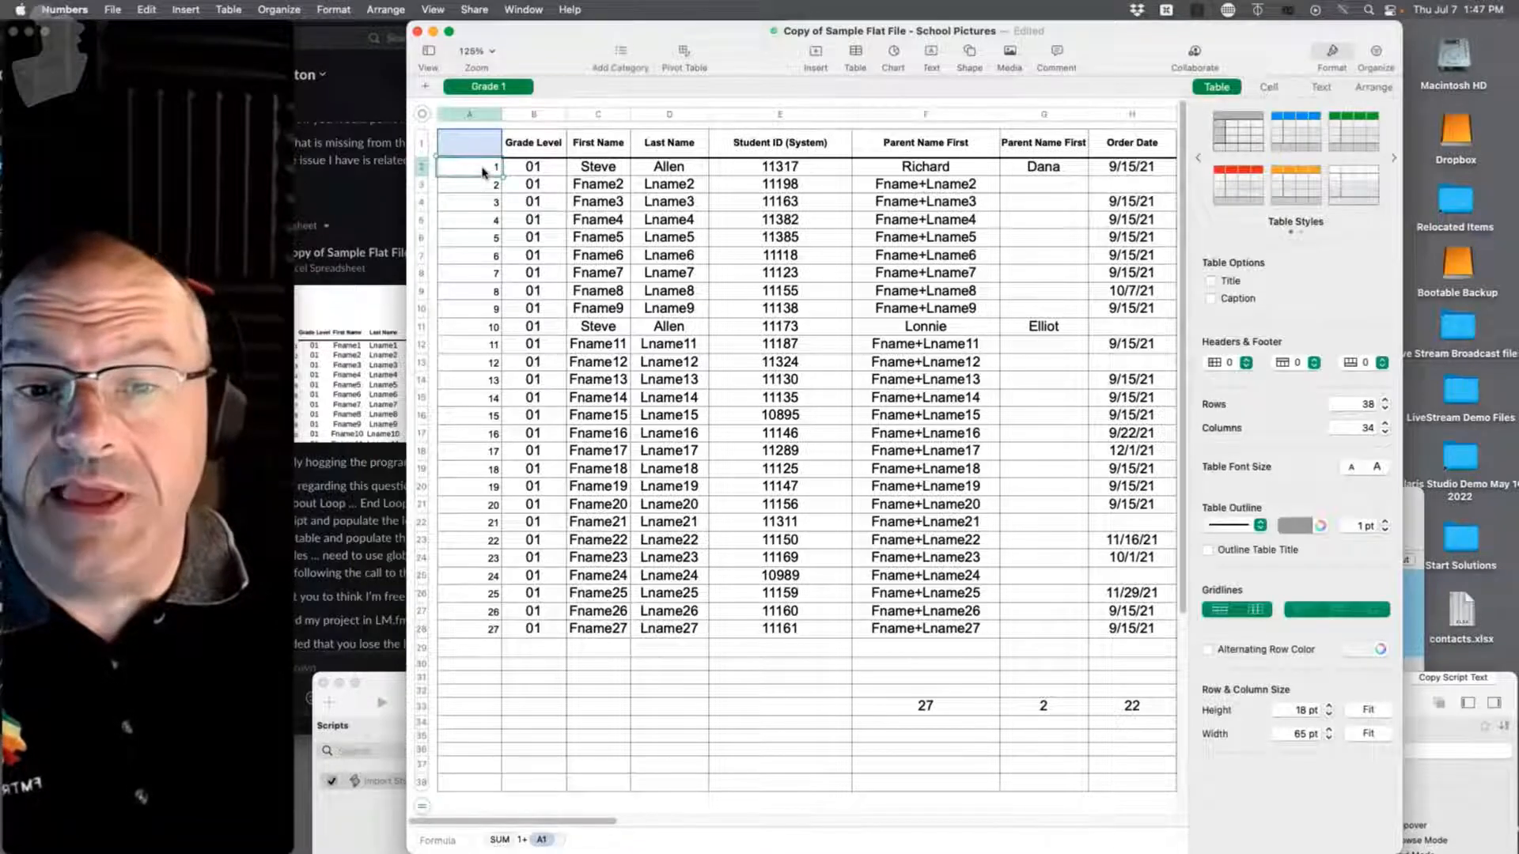
double_click(483, 171)
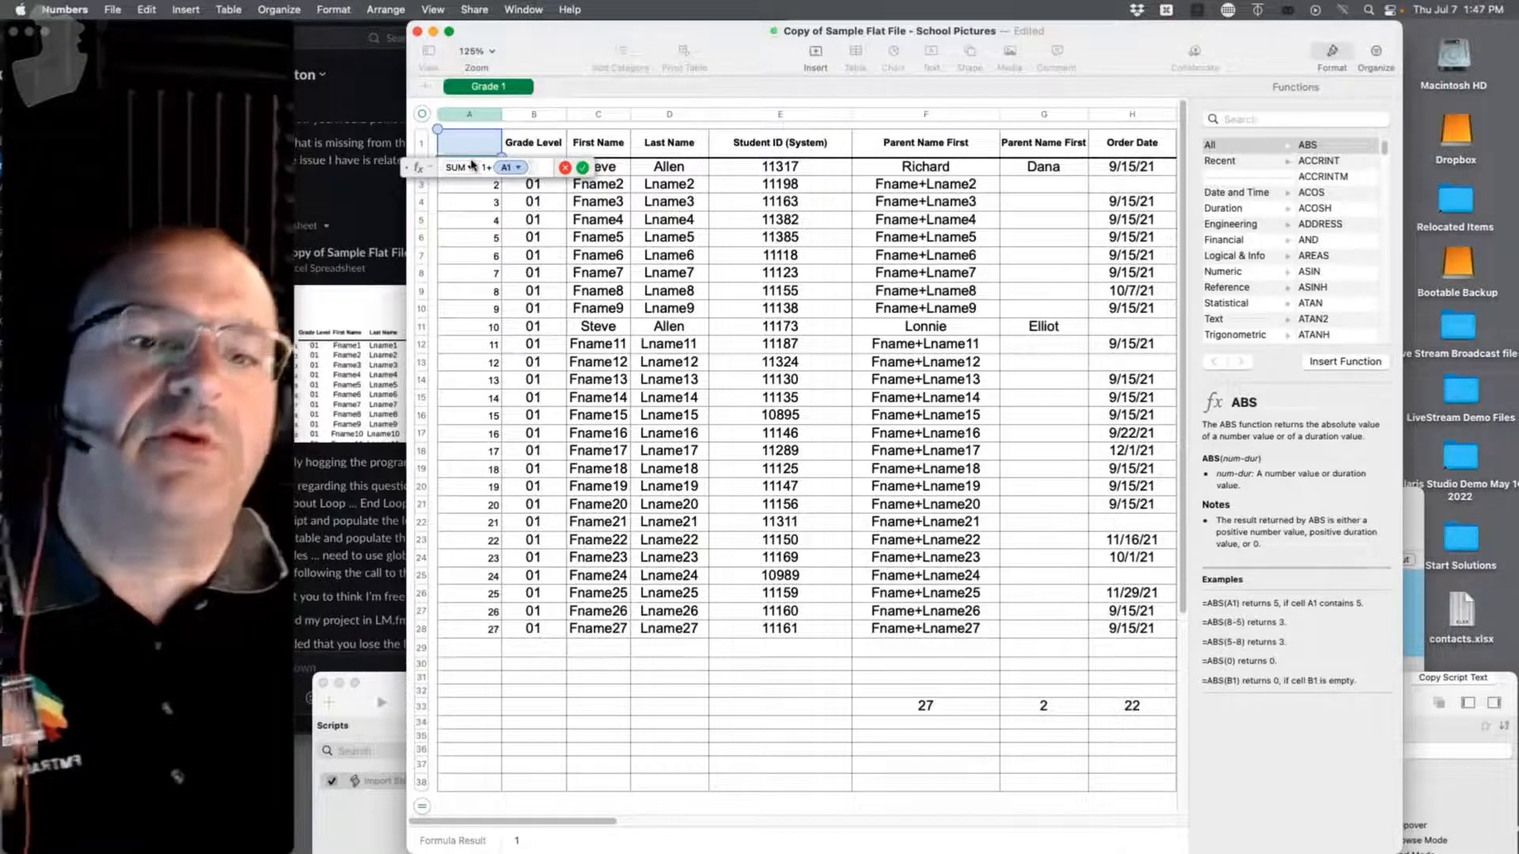
type("+")
left_click(550, 668)
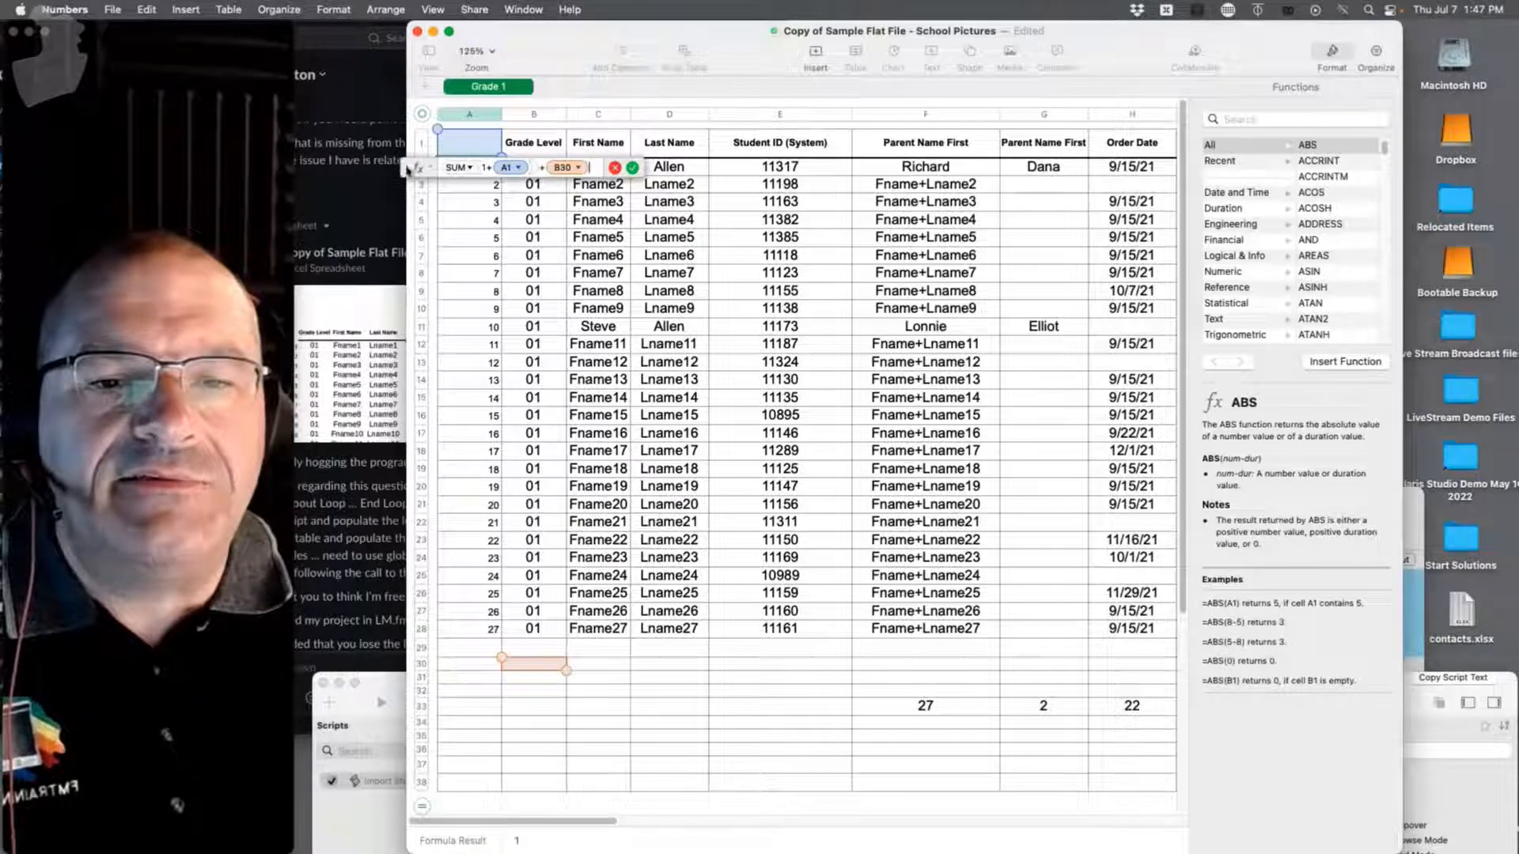
type("+")
left_click(492, 141)
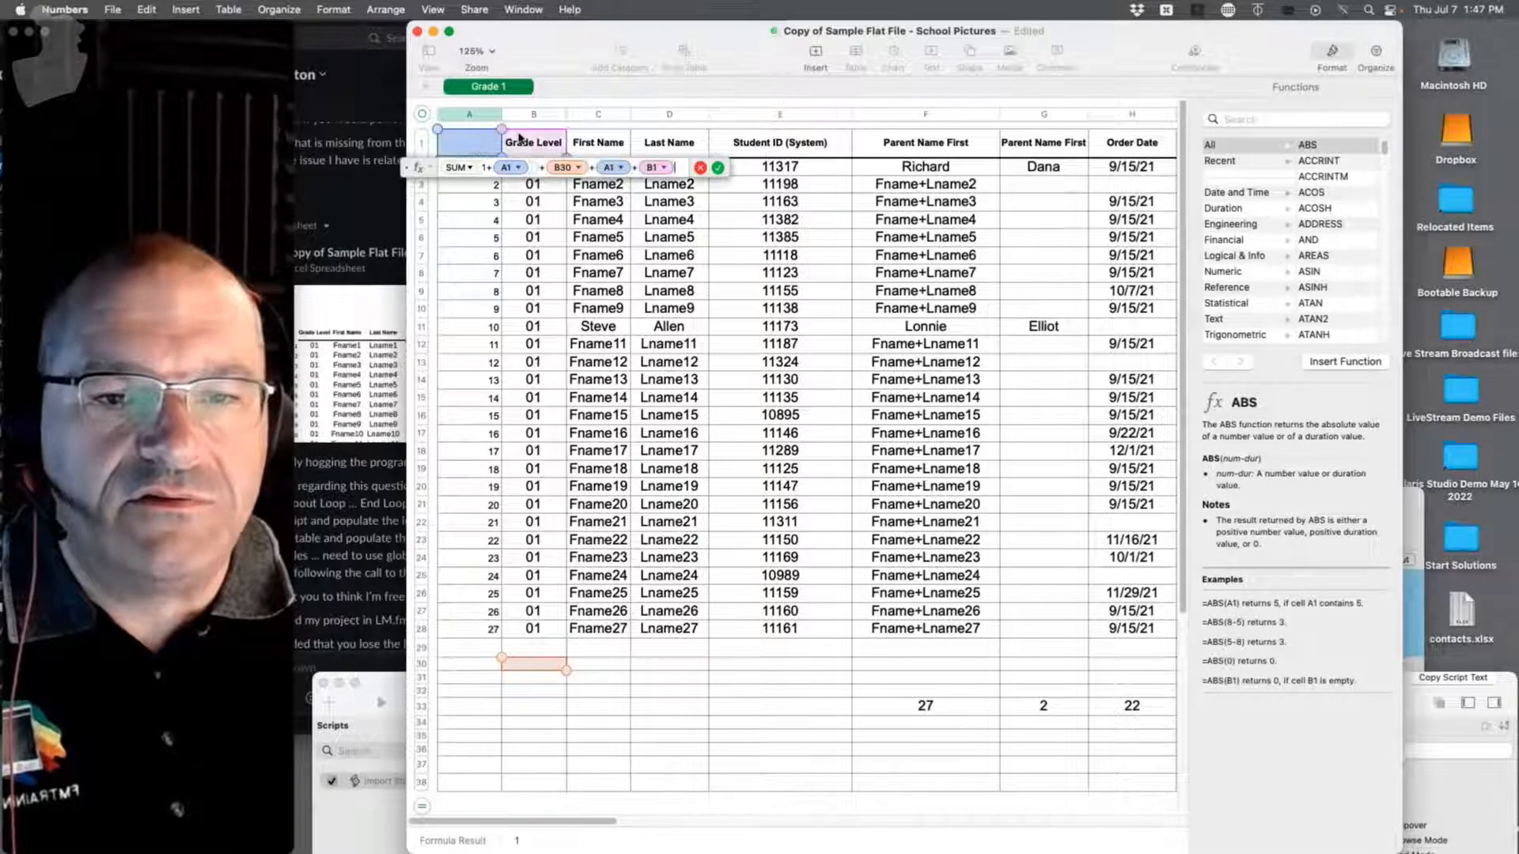
key("Return")
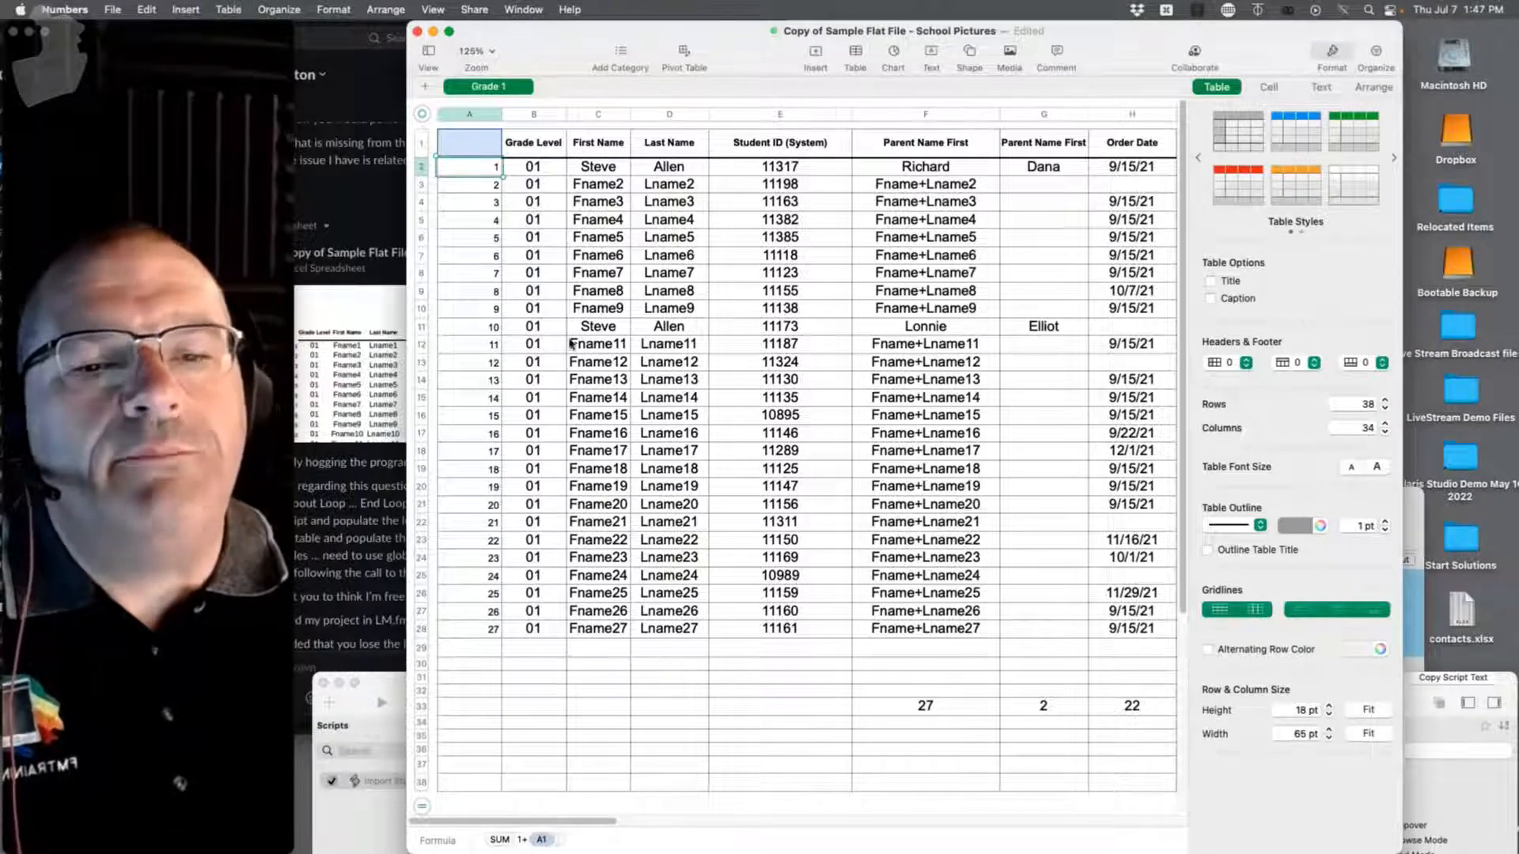
Step: Open a second Elliot window and switch it to the Student layout
left_click_drag(553, 53, 952, 53)
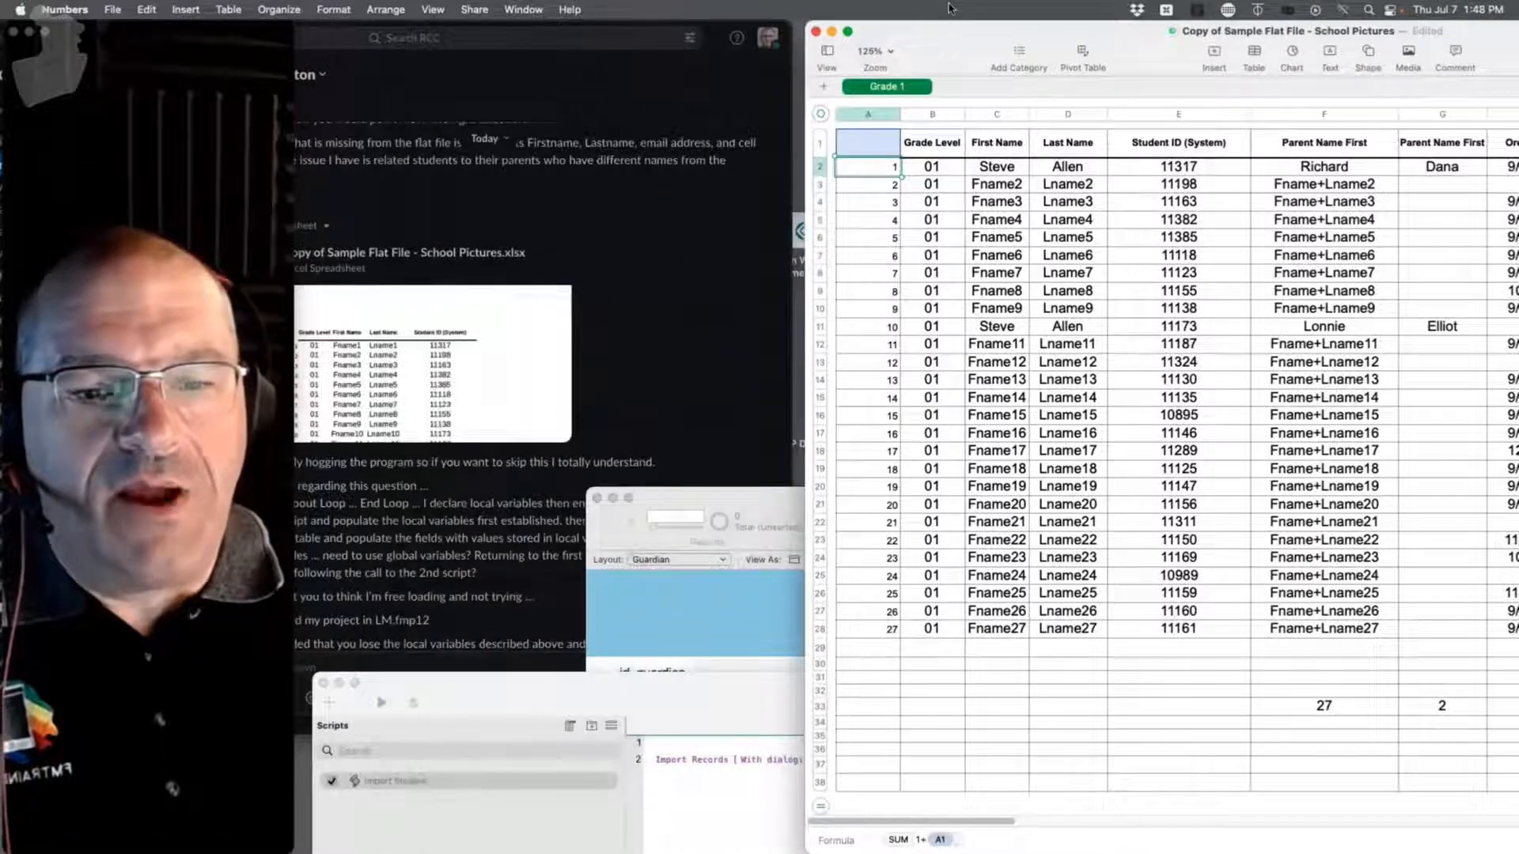
double_click(694, 512)
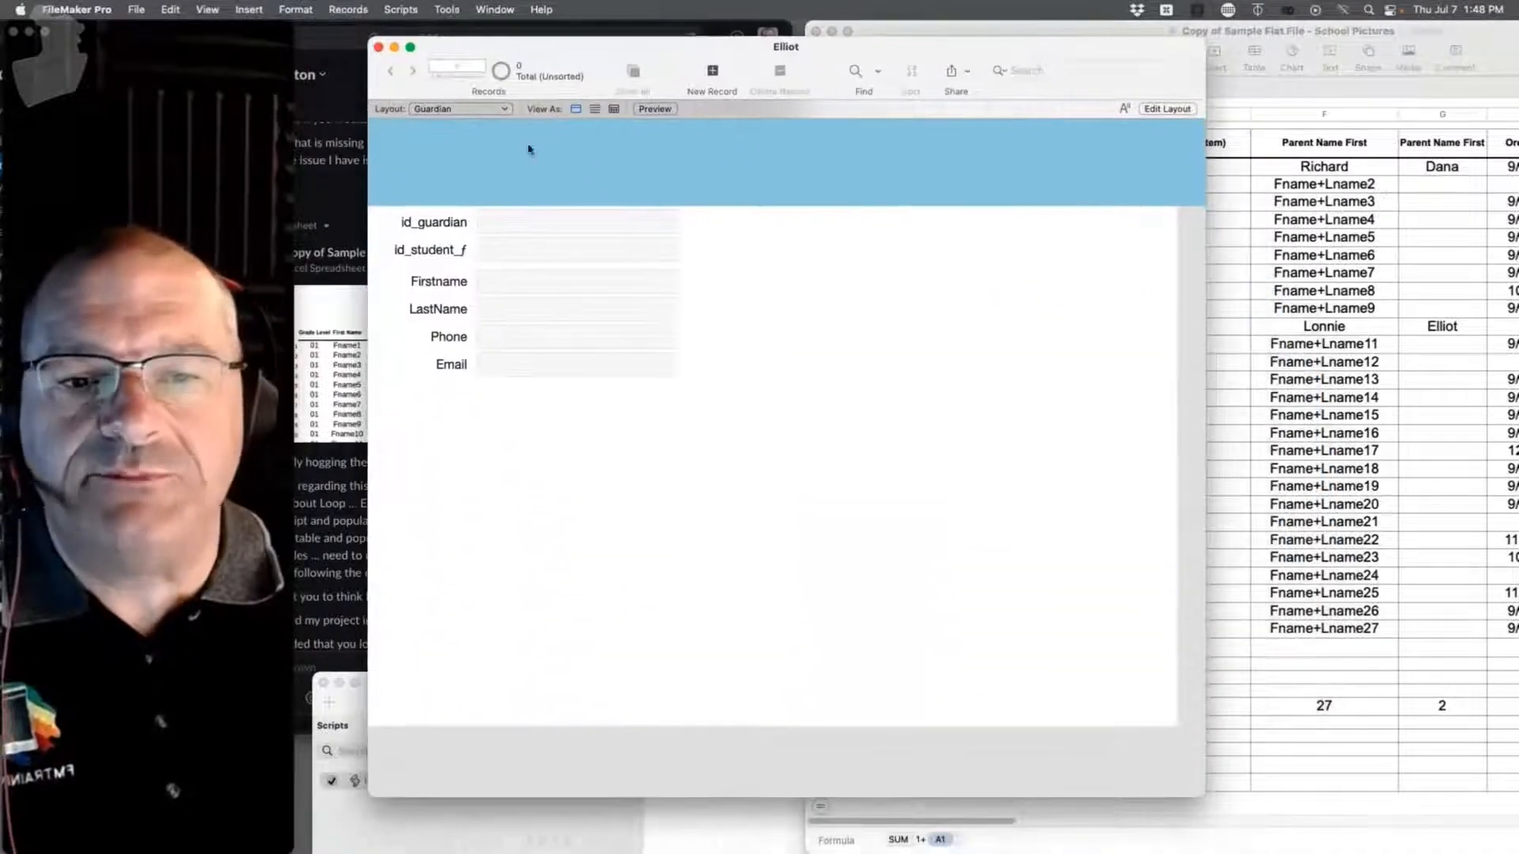
left_click_drag(491, 68, 591, 8)
left_click(496, 10)
left_click(503, 31)
left_click(459, 93)
left_click(419, 74)
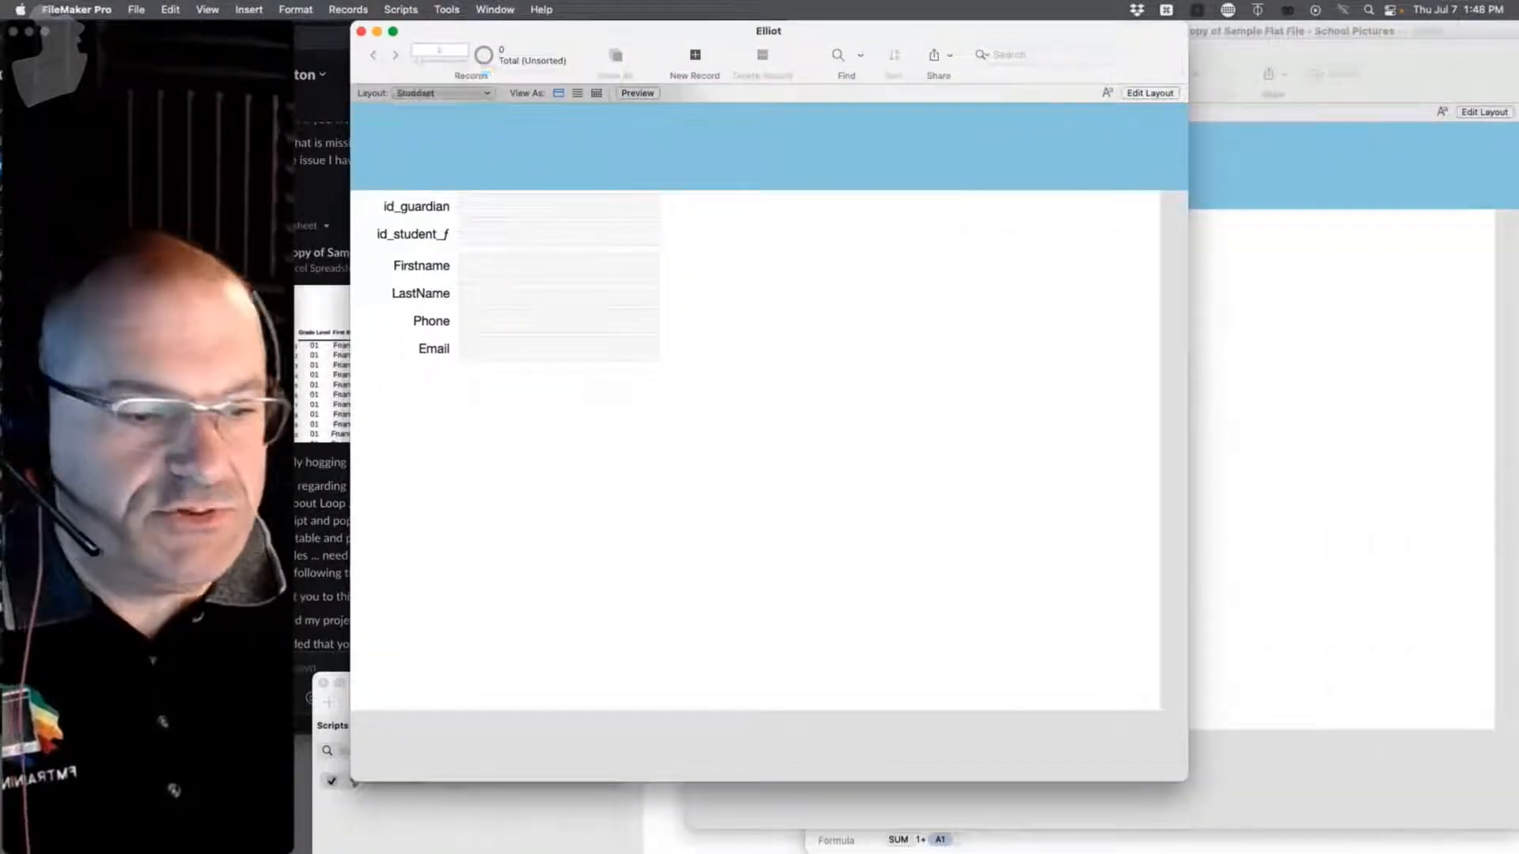
Step: Resize and arrange the Student and Guardian windows side by side
left_click_drag(1184, 775, 743, 761)
left_click(1017, 705)
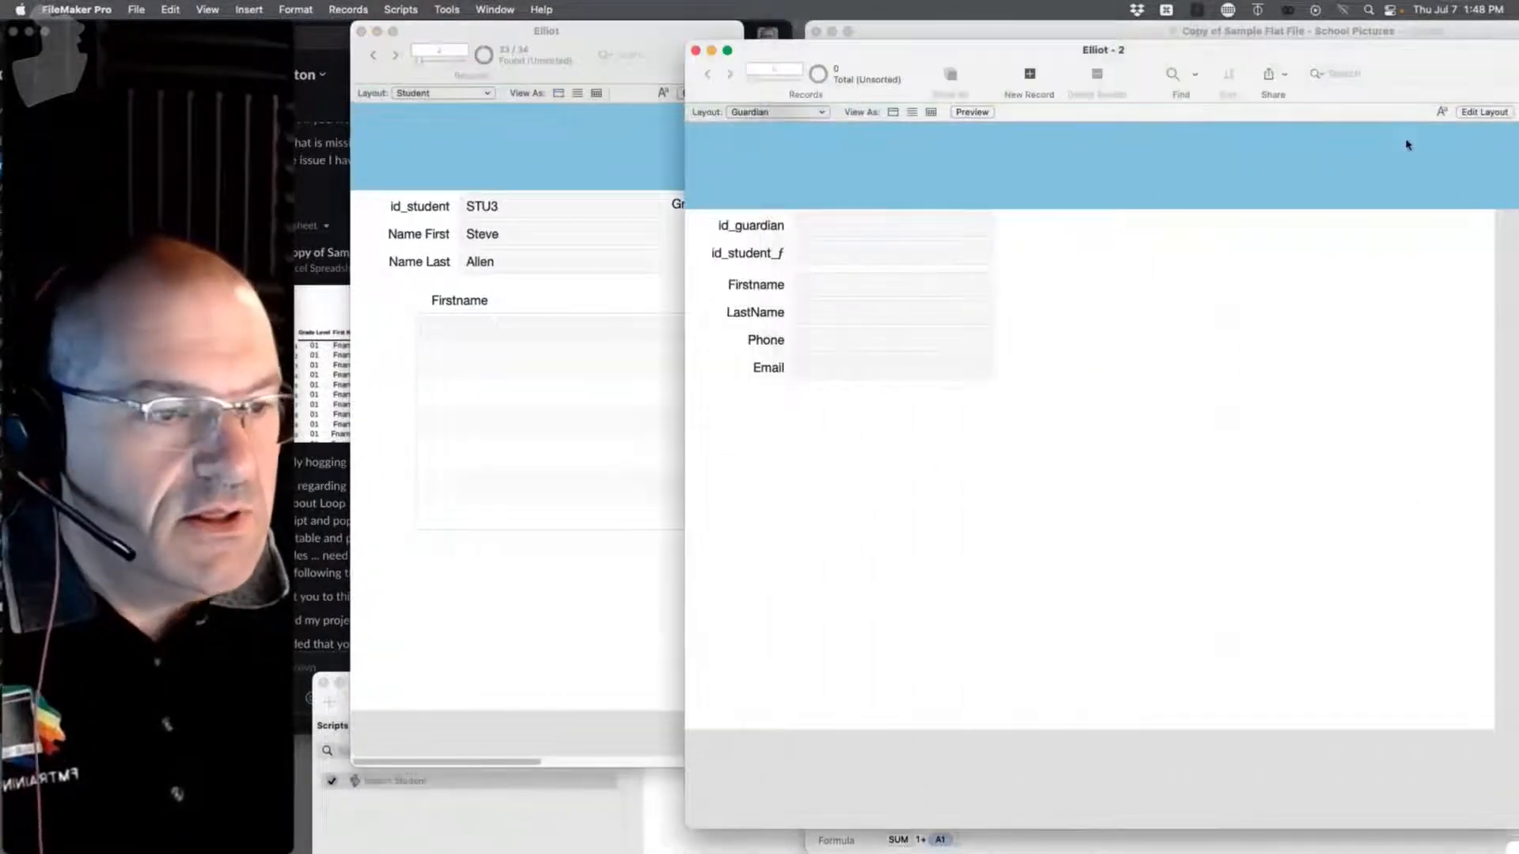
left_click(1407, 72)
left_click_drag(1104, 48, 815, 30)
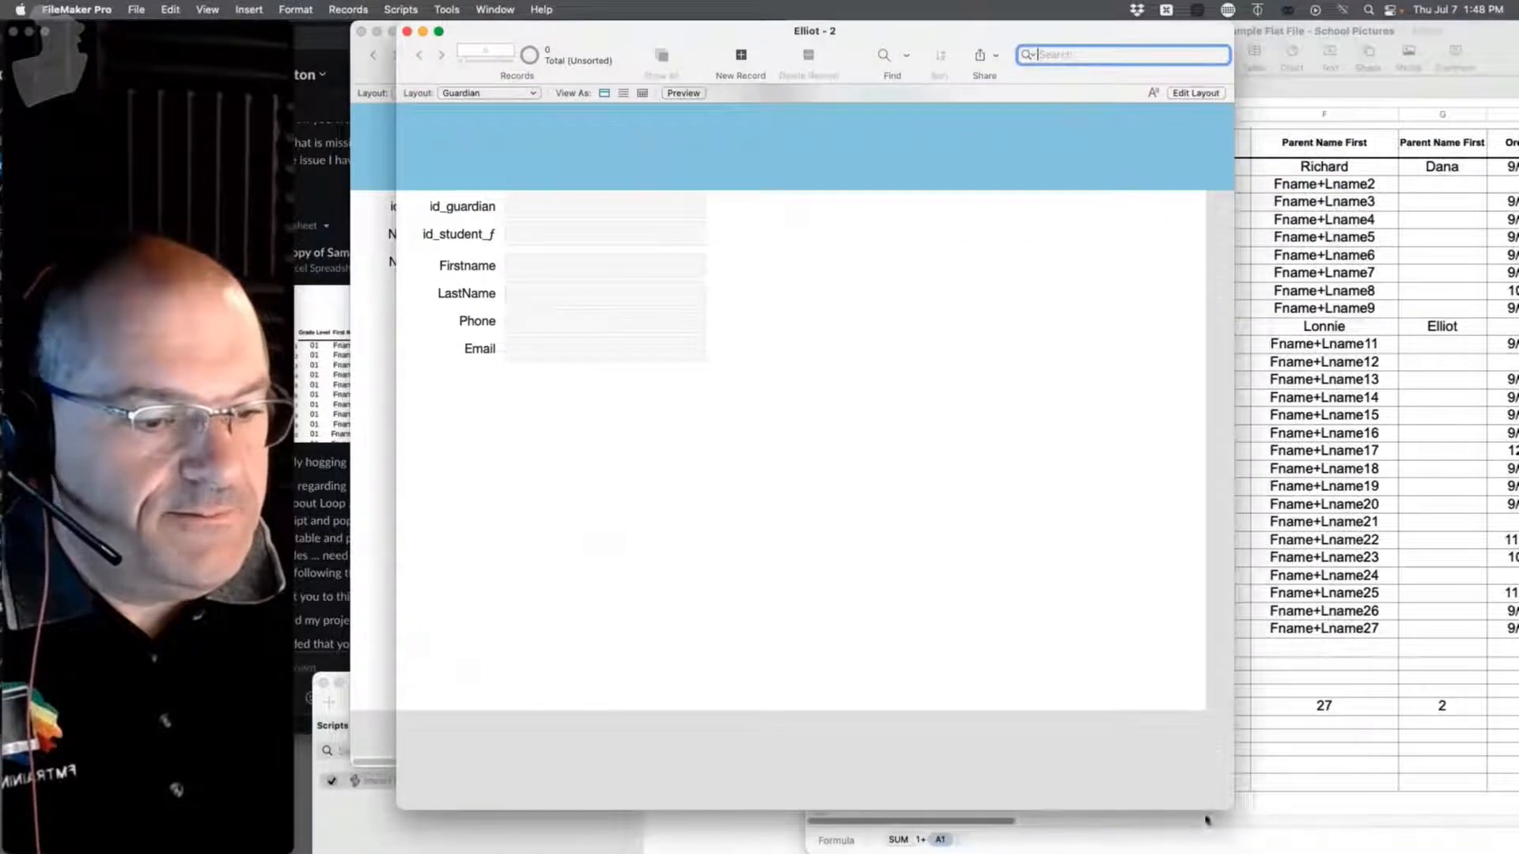
left_click_drag(1225, 802, 815, 597)
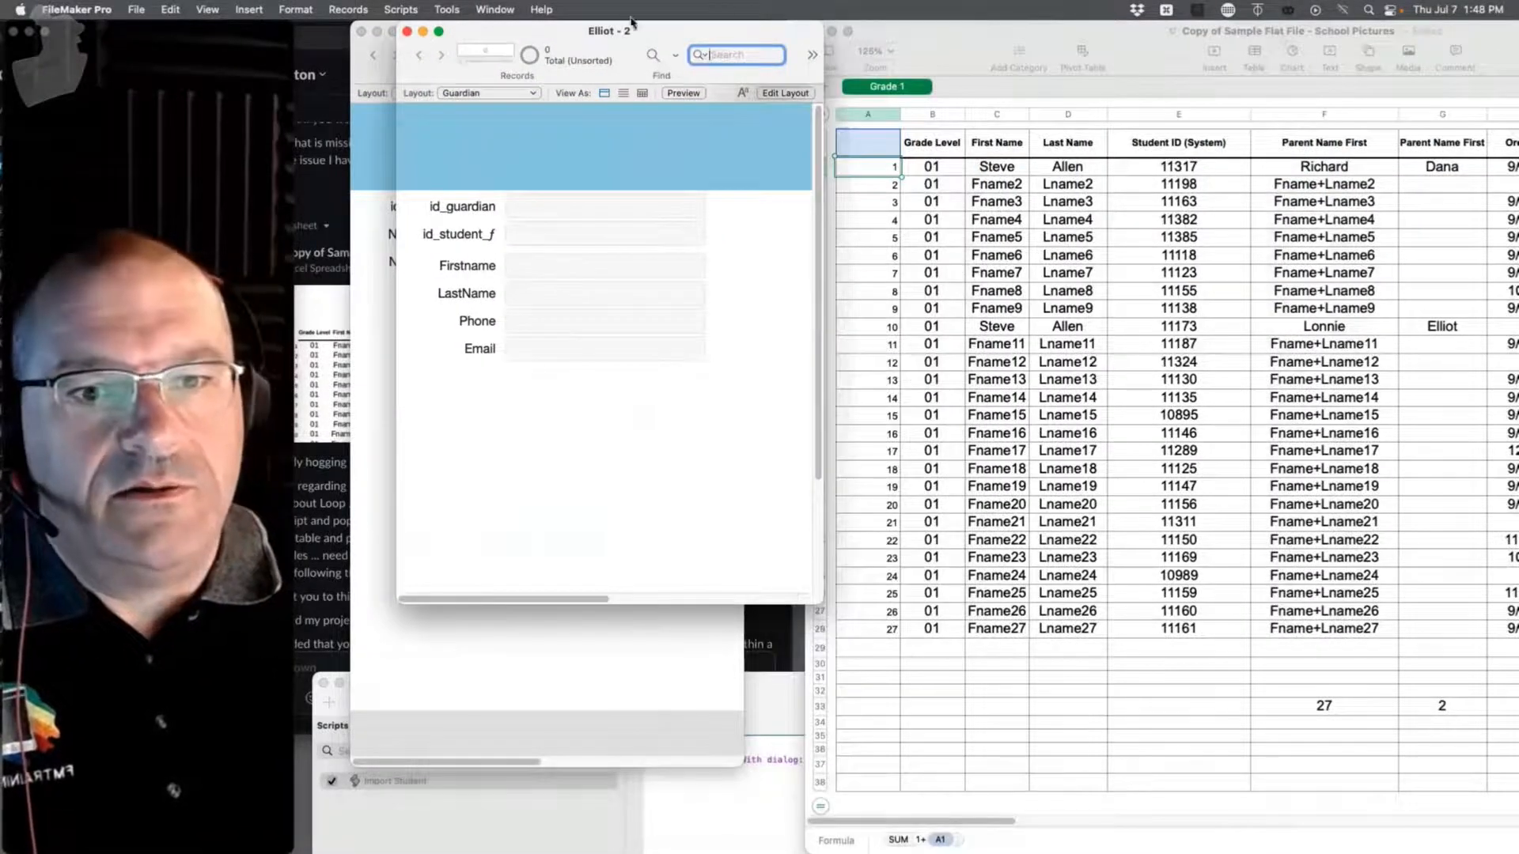
left_click_drag(751, 30, 1102, 30)
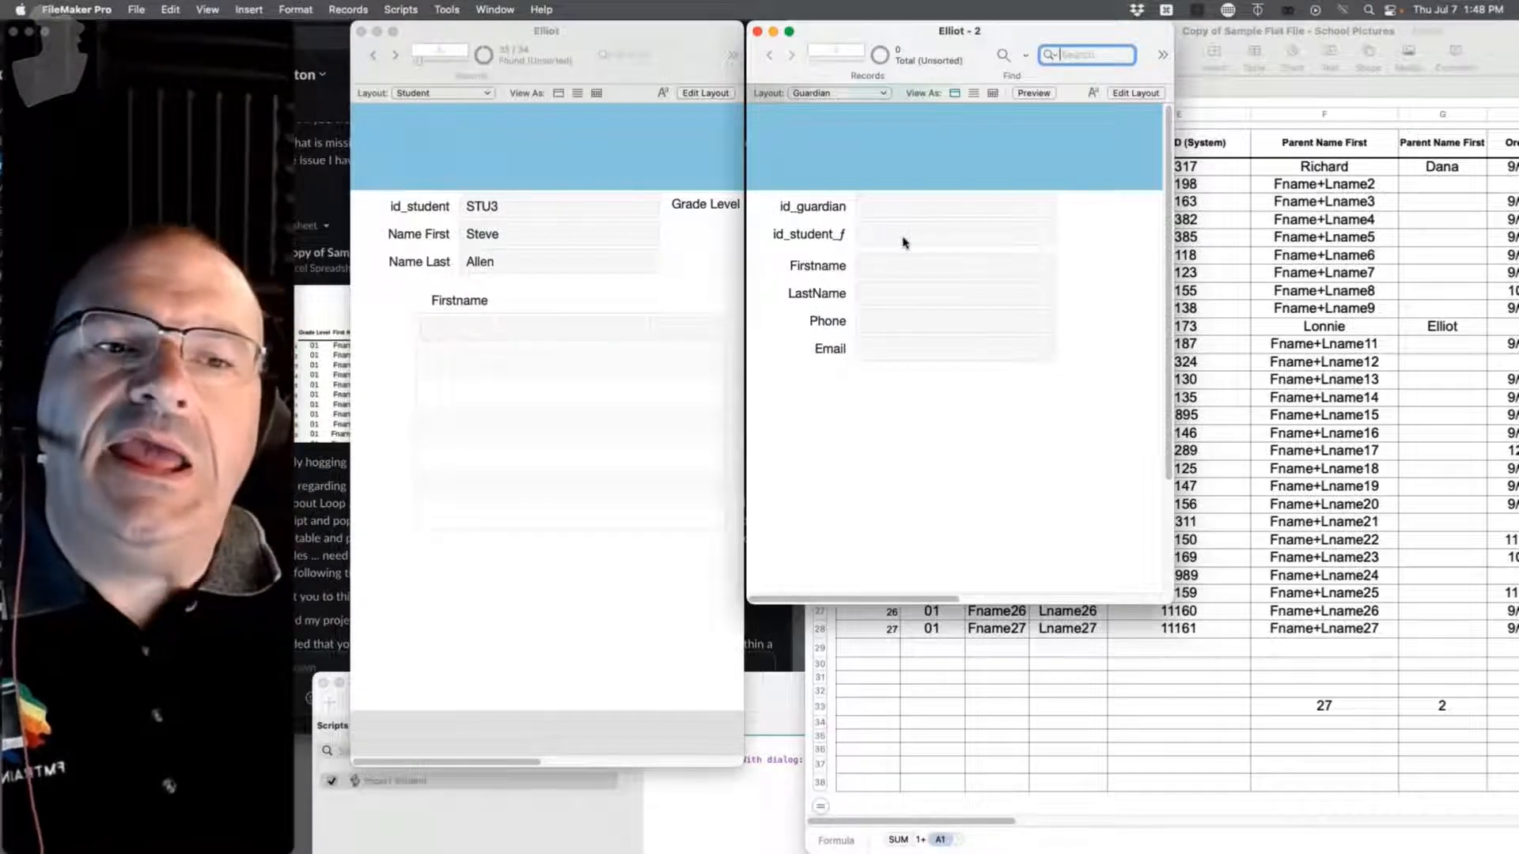
Step: Delete all 33 found Student records plus the last remaining one, leaving Student empty
left_click(660, 275)
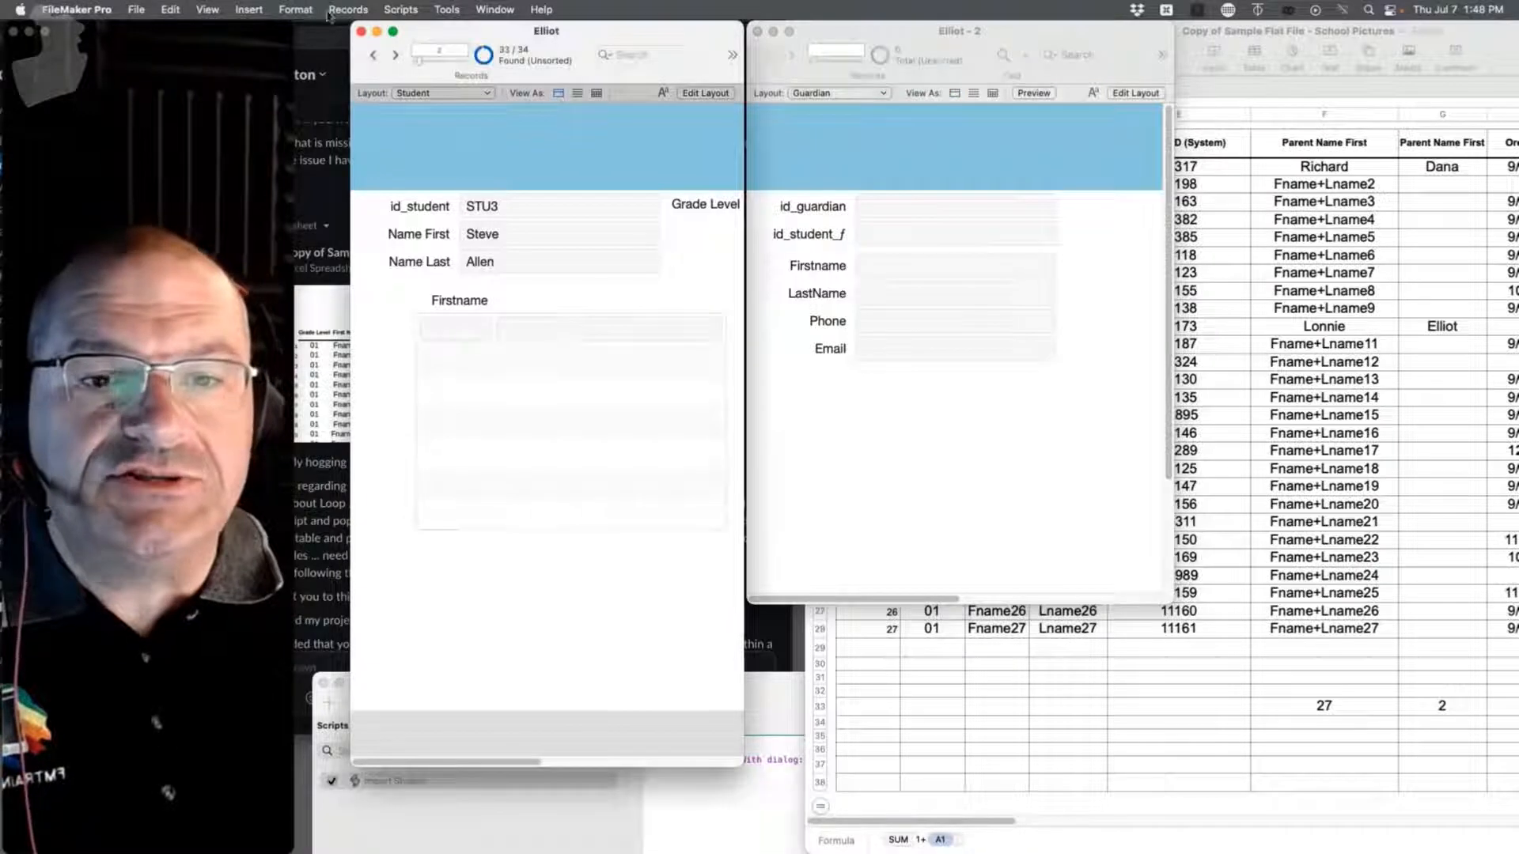
left_click(348, 9)
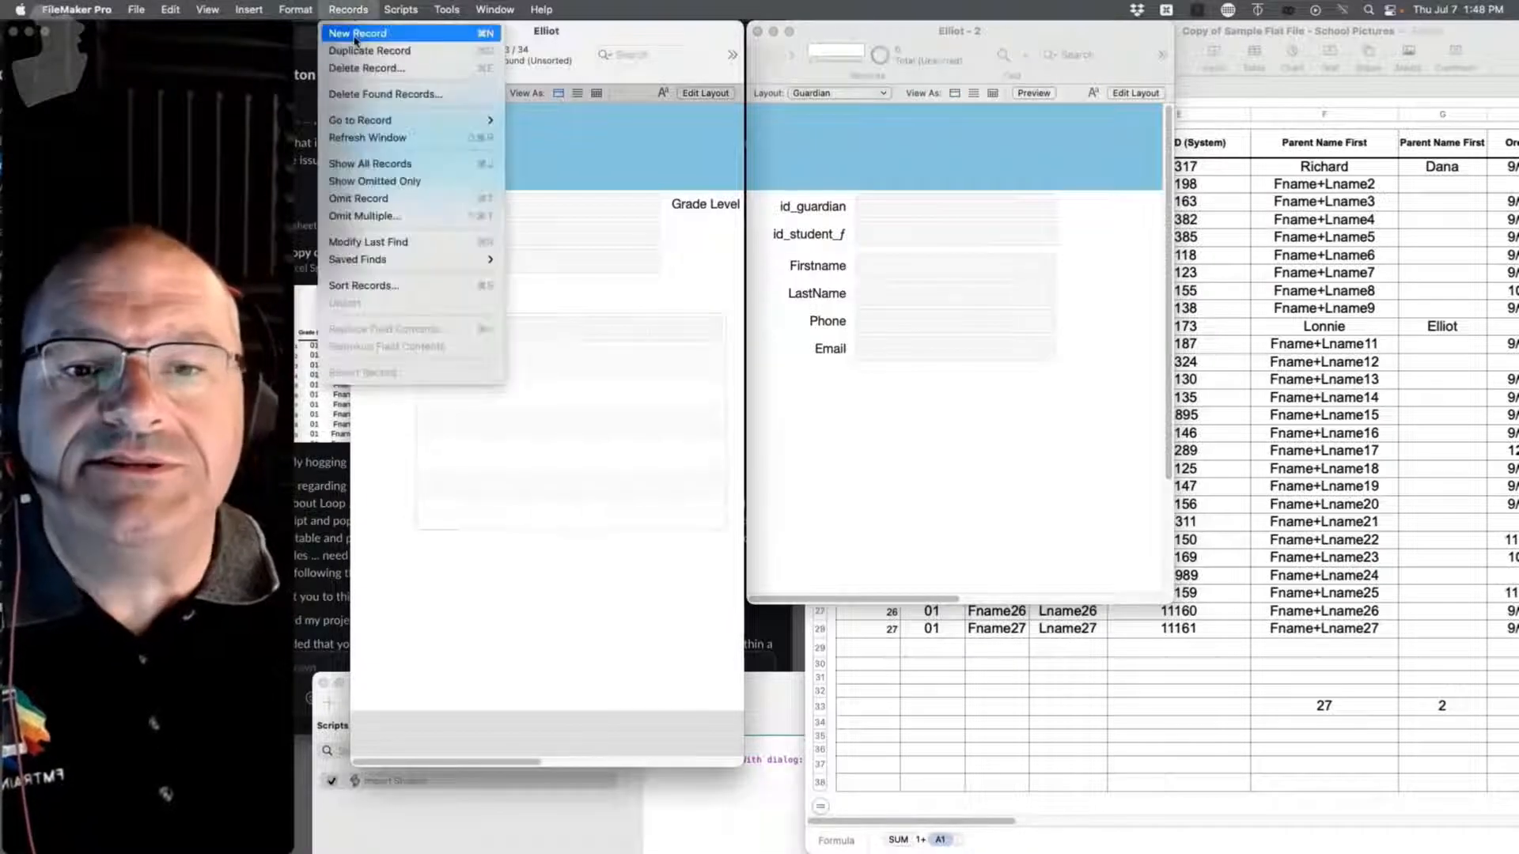
left_click(366, 94)
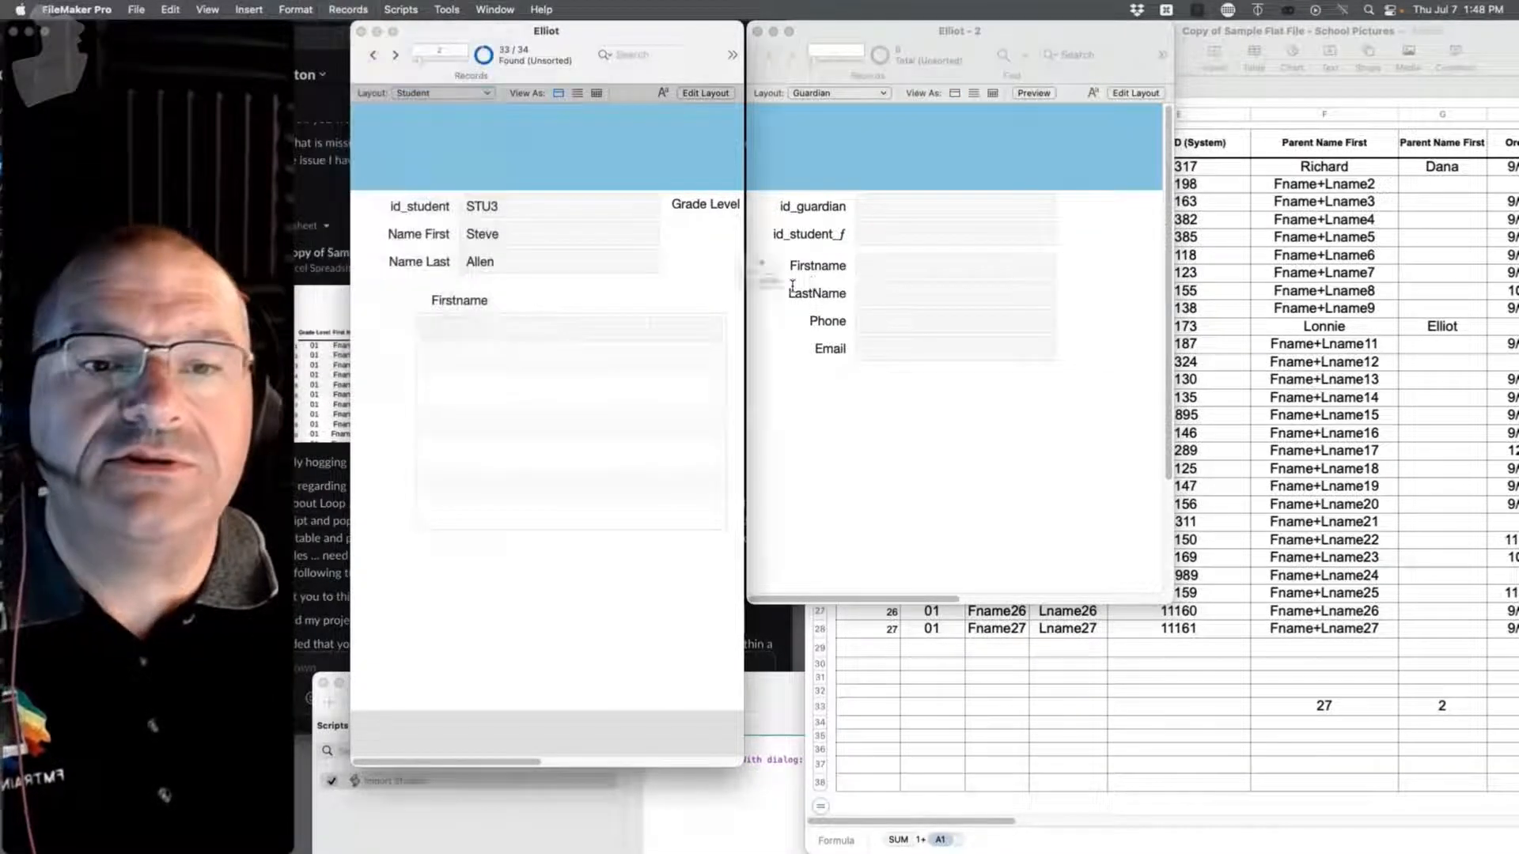
left_click(729, 332)
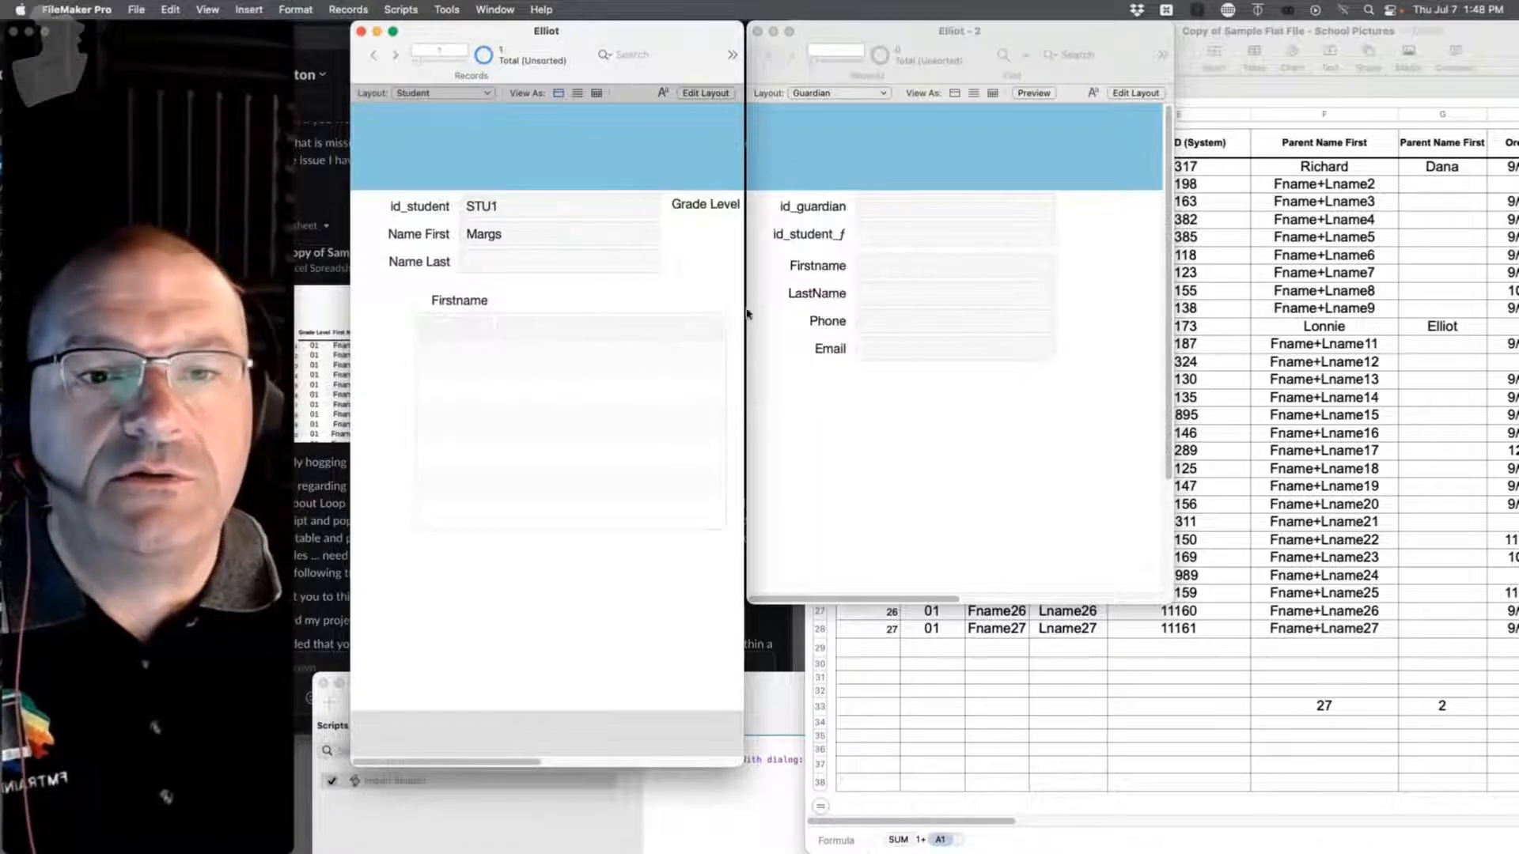
key("super+e")
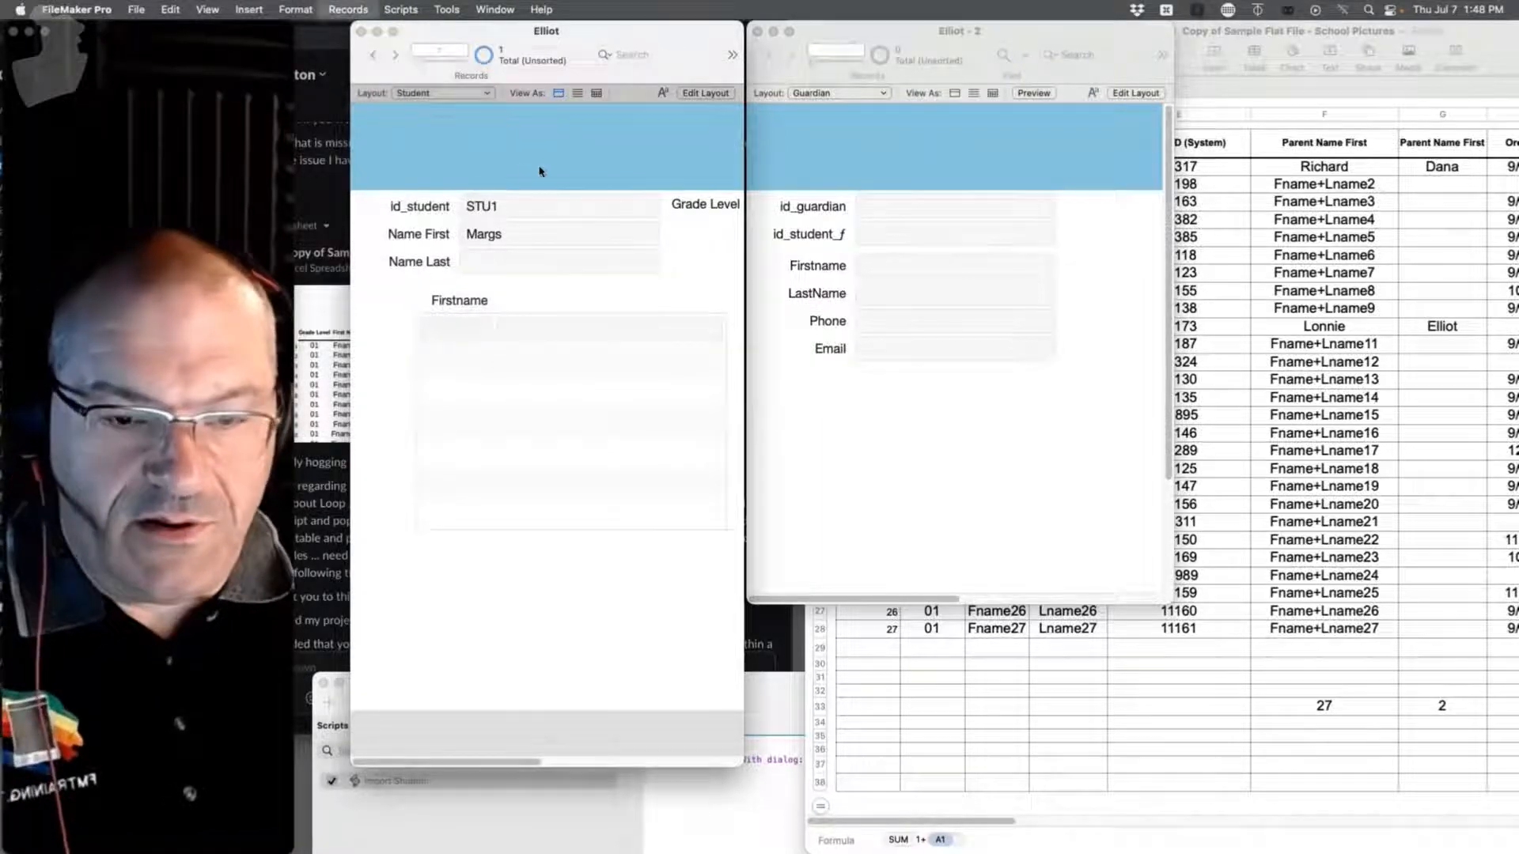
left_click(724, 330)
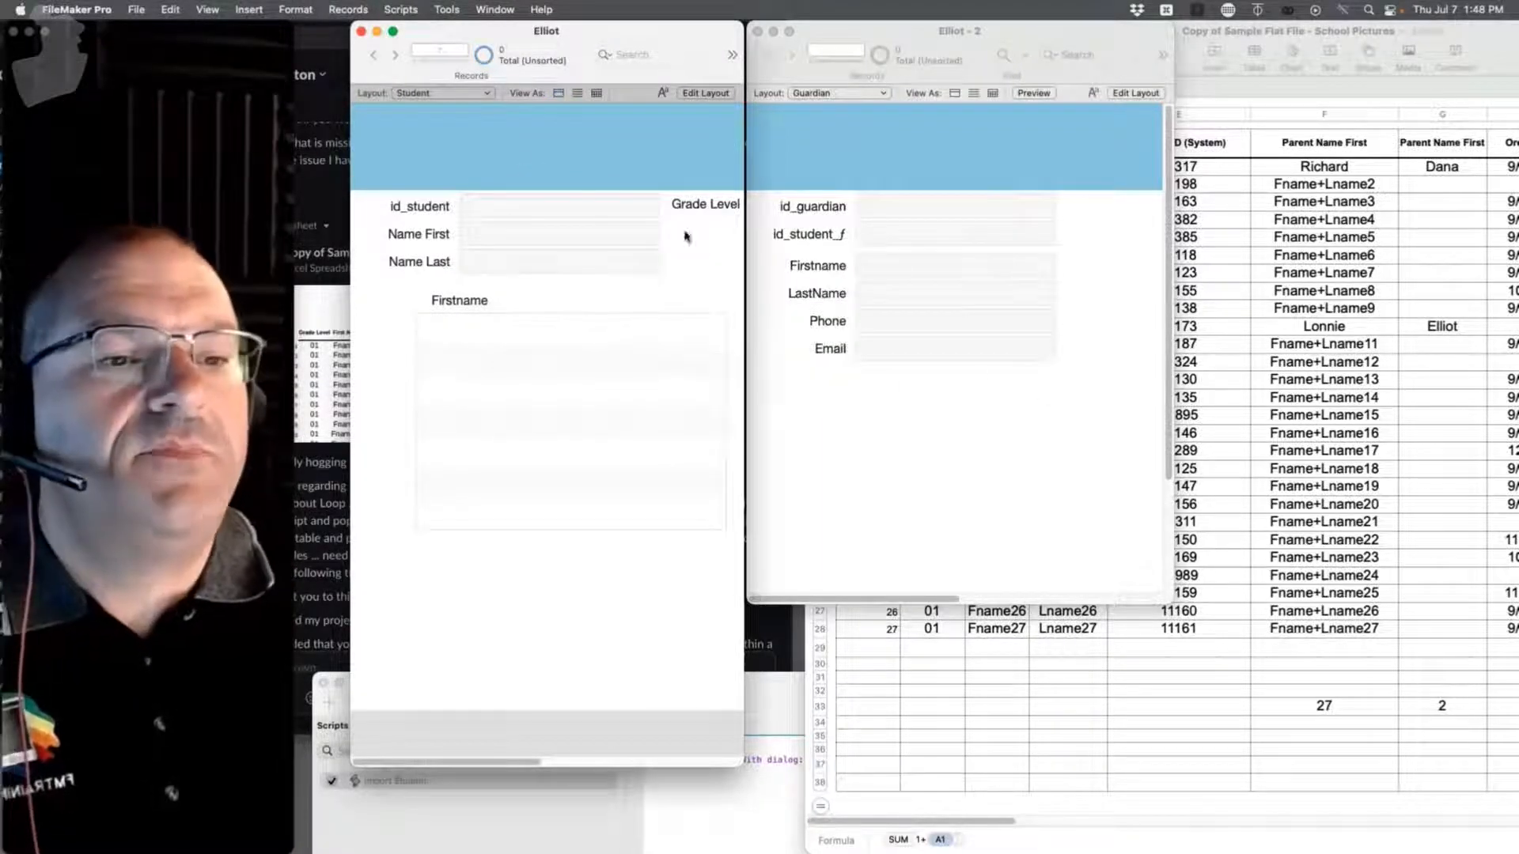
left_click(401, 10)
left_click(408, 33)
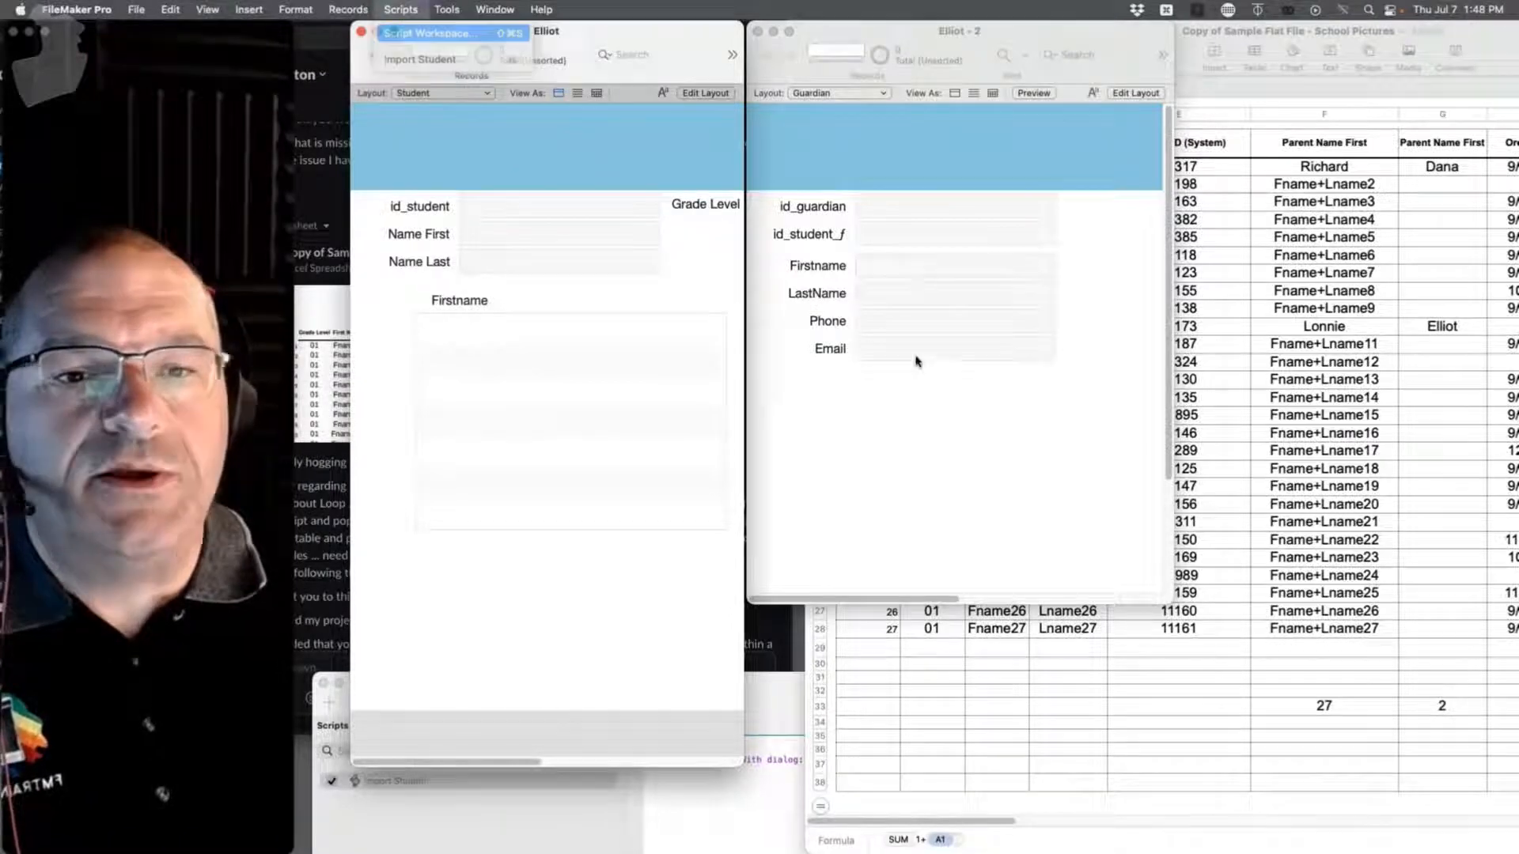
Step: Open the Import Records field mapping and page through the CSV records back to the header row
left_click_drag(894, 692, 895, 48)
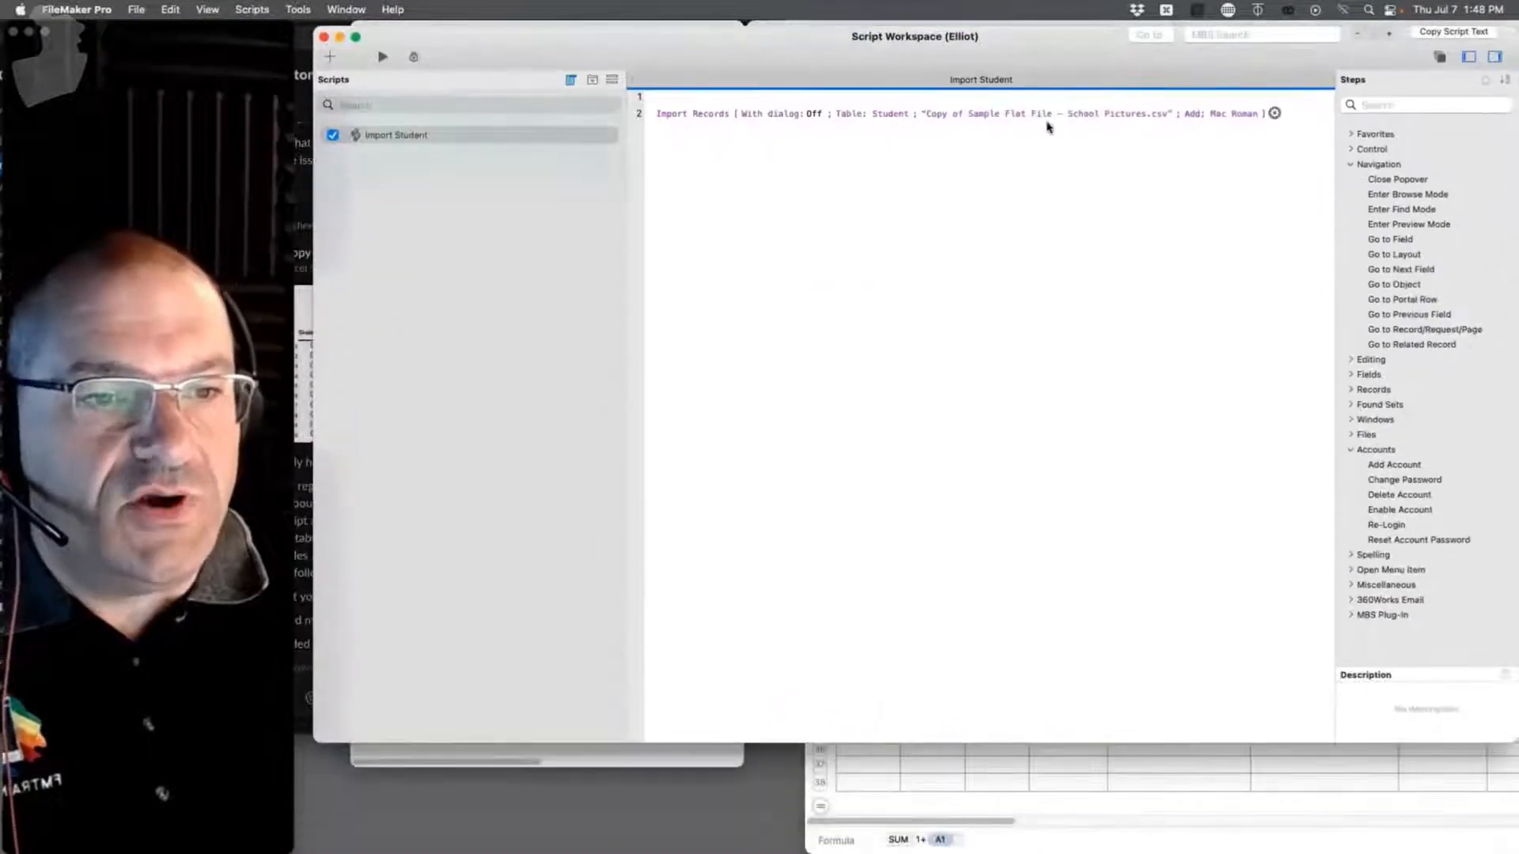
left_click(1274, 114)
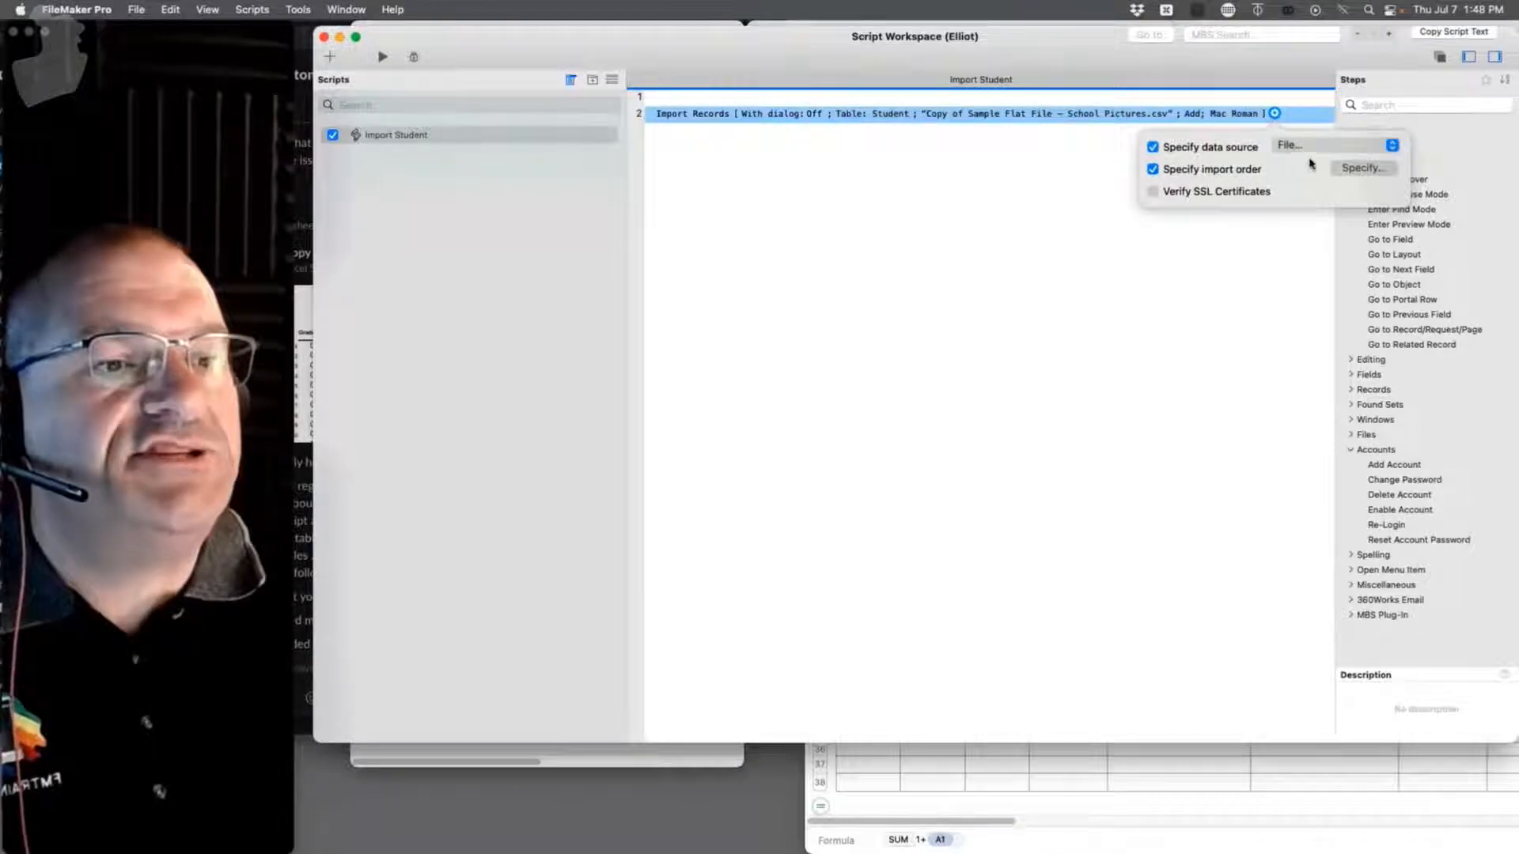
left_click(1362, 168)
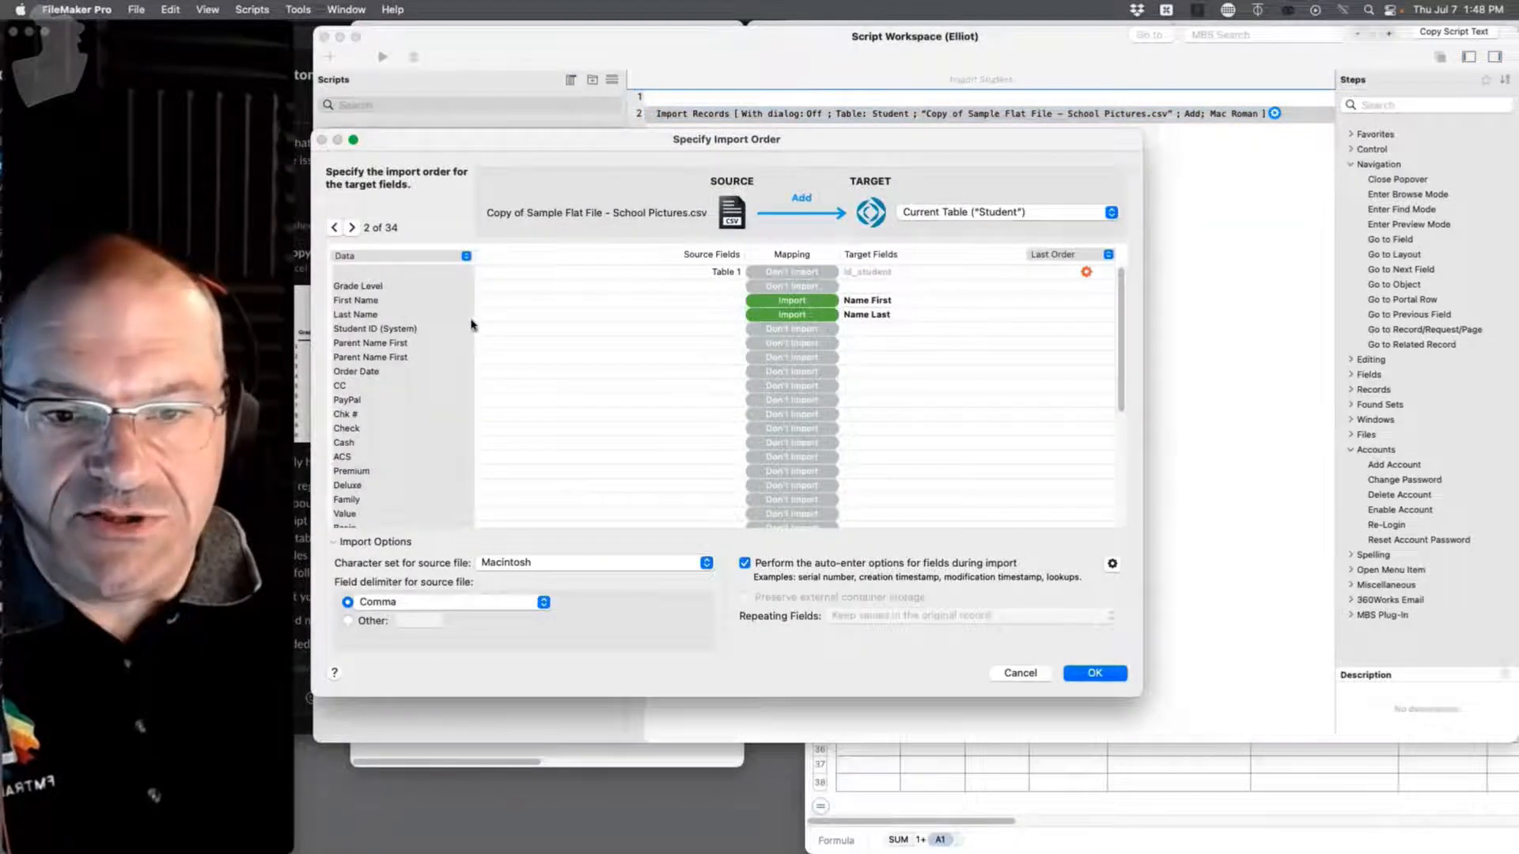
left_click(349, 228)
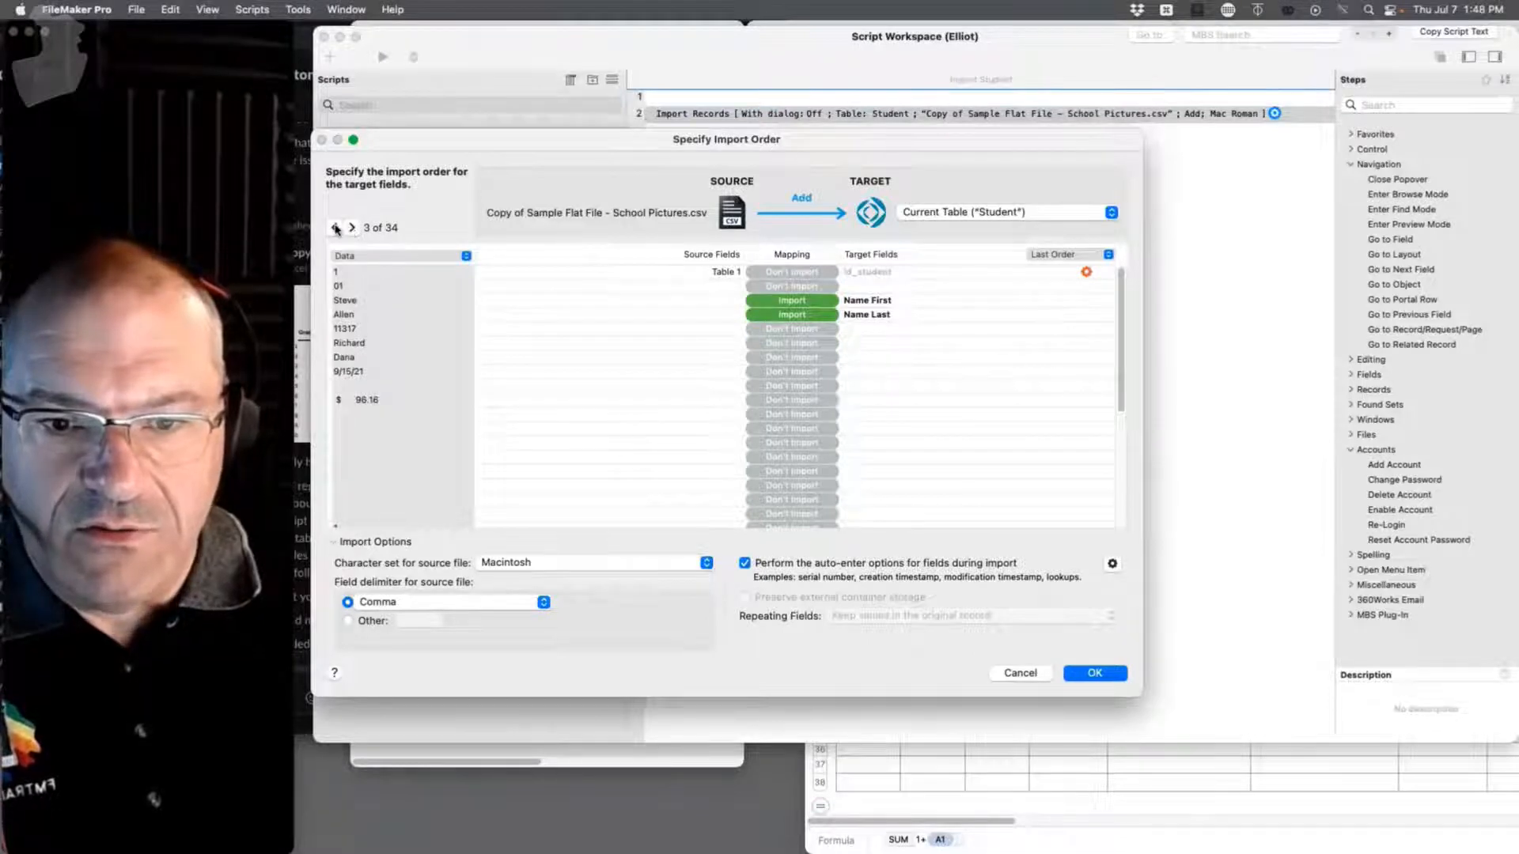
left_click(352, 229)
left_click(352, 229)
left_click(351, 229)
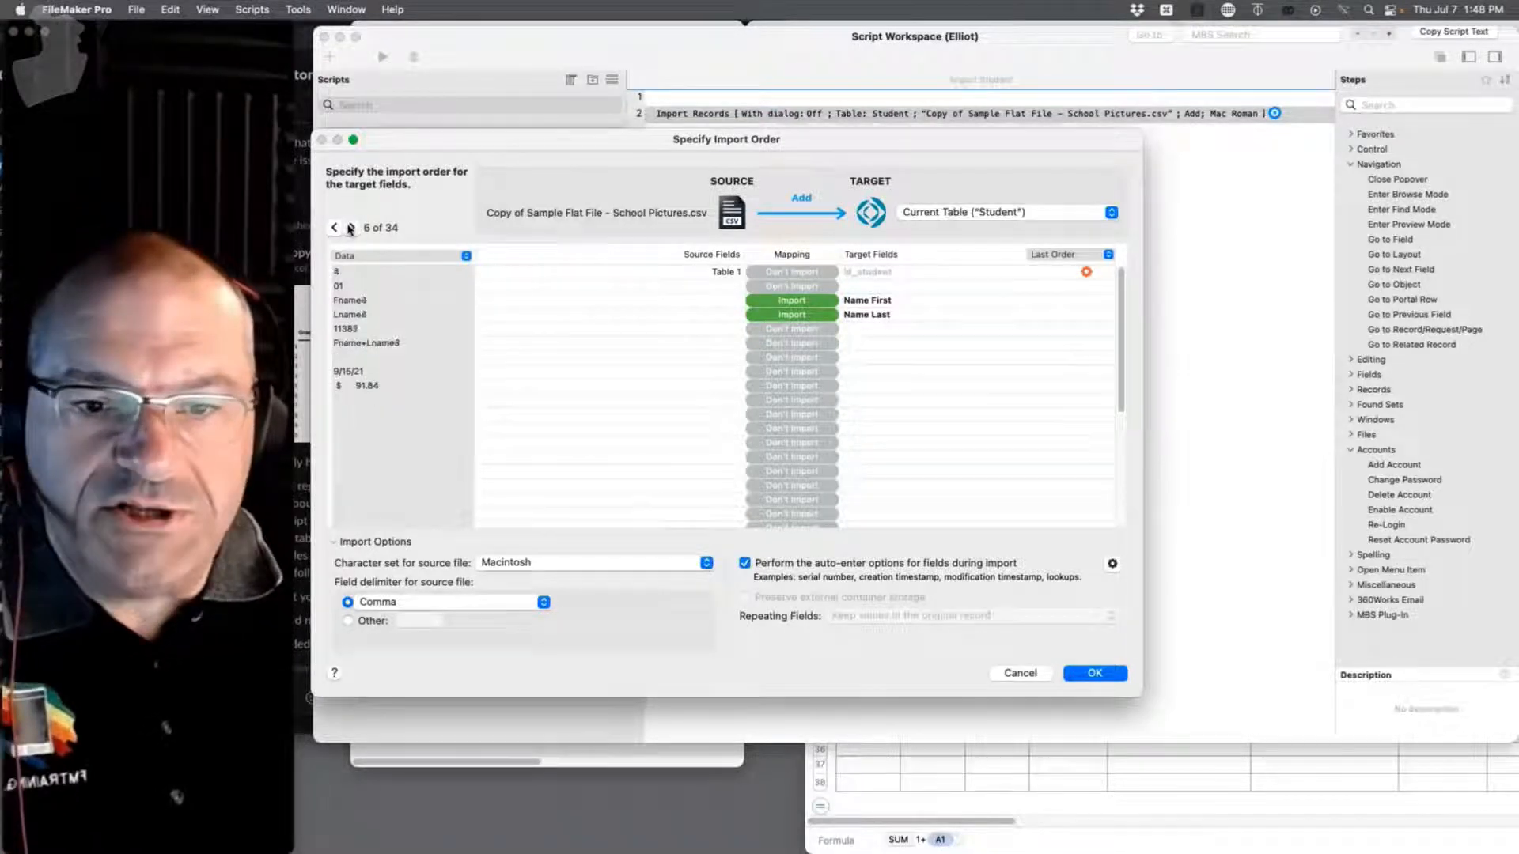
left_click(352, 229)
left_click(351, 228)
left_click(332, 231)
left_click(332, 231)
left_click(332, 231)
left_click(332, 231)
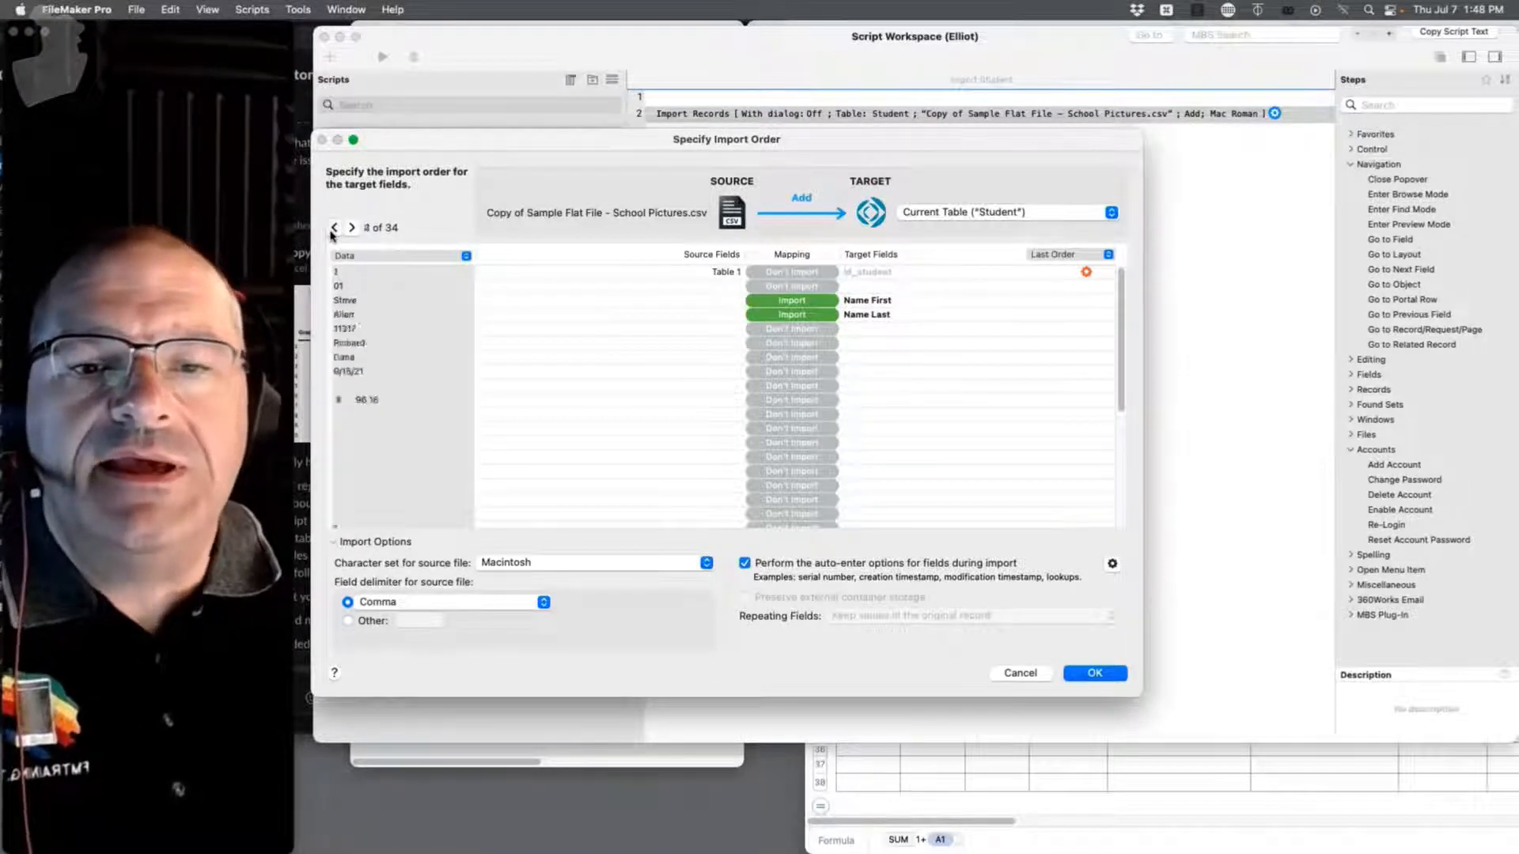
left_click(332, 231)
left_click(333, 231)
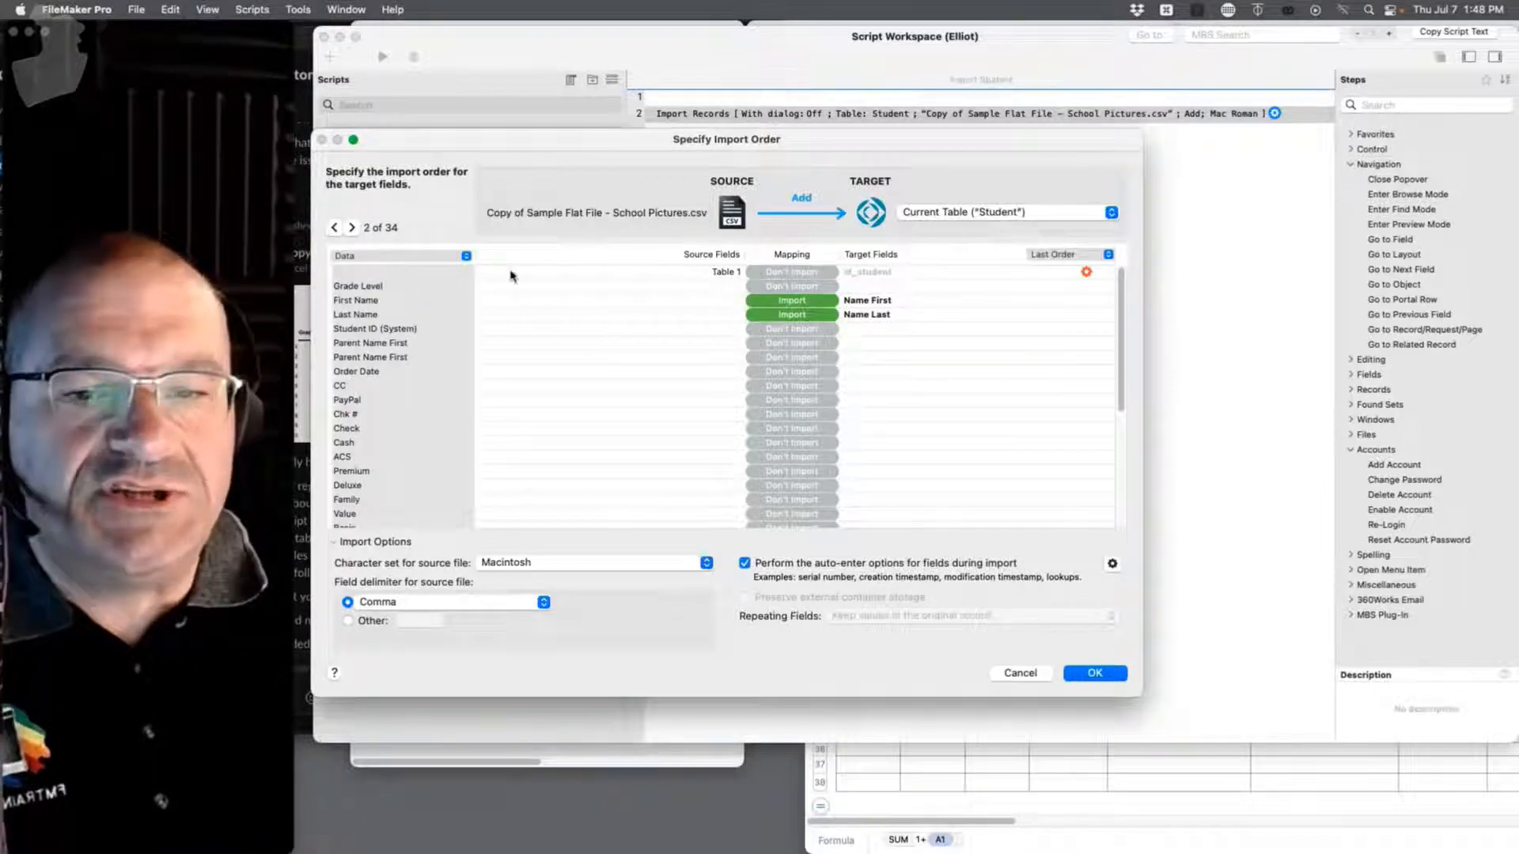
Step: Map the Table 1 column to id_student, clearing the old target, and confirm the import order
left_click(868, 274)
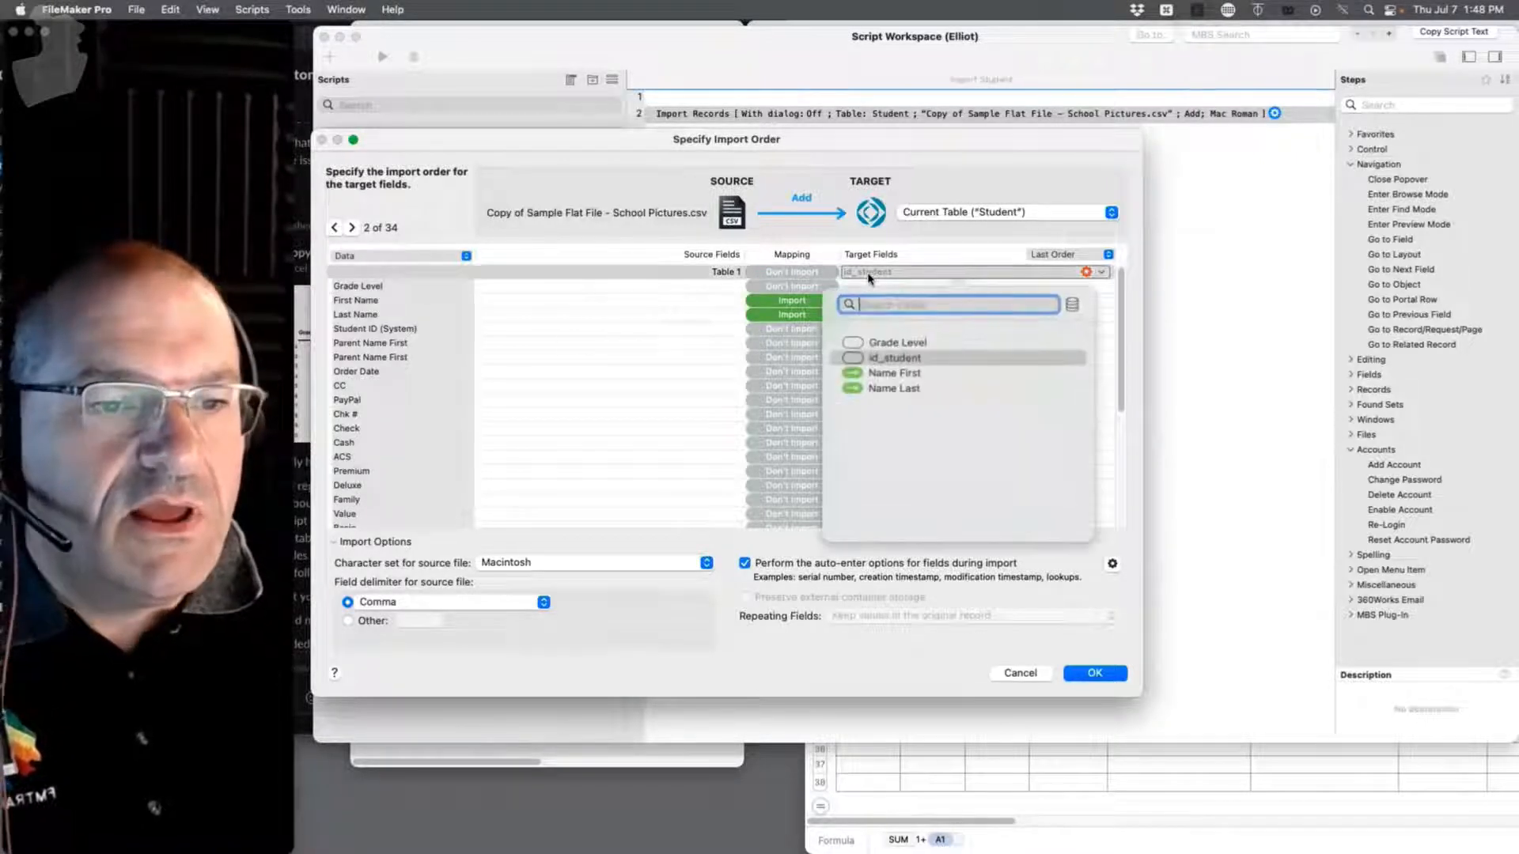
left_click(876, 356)
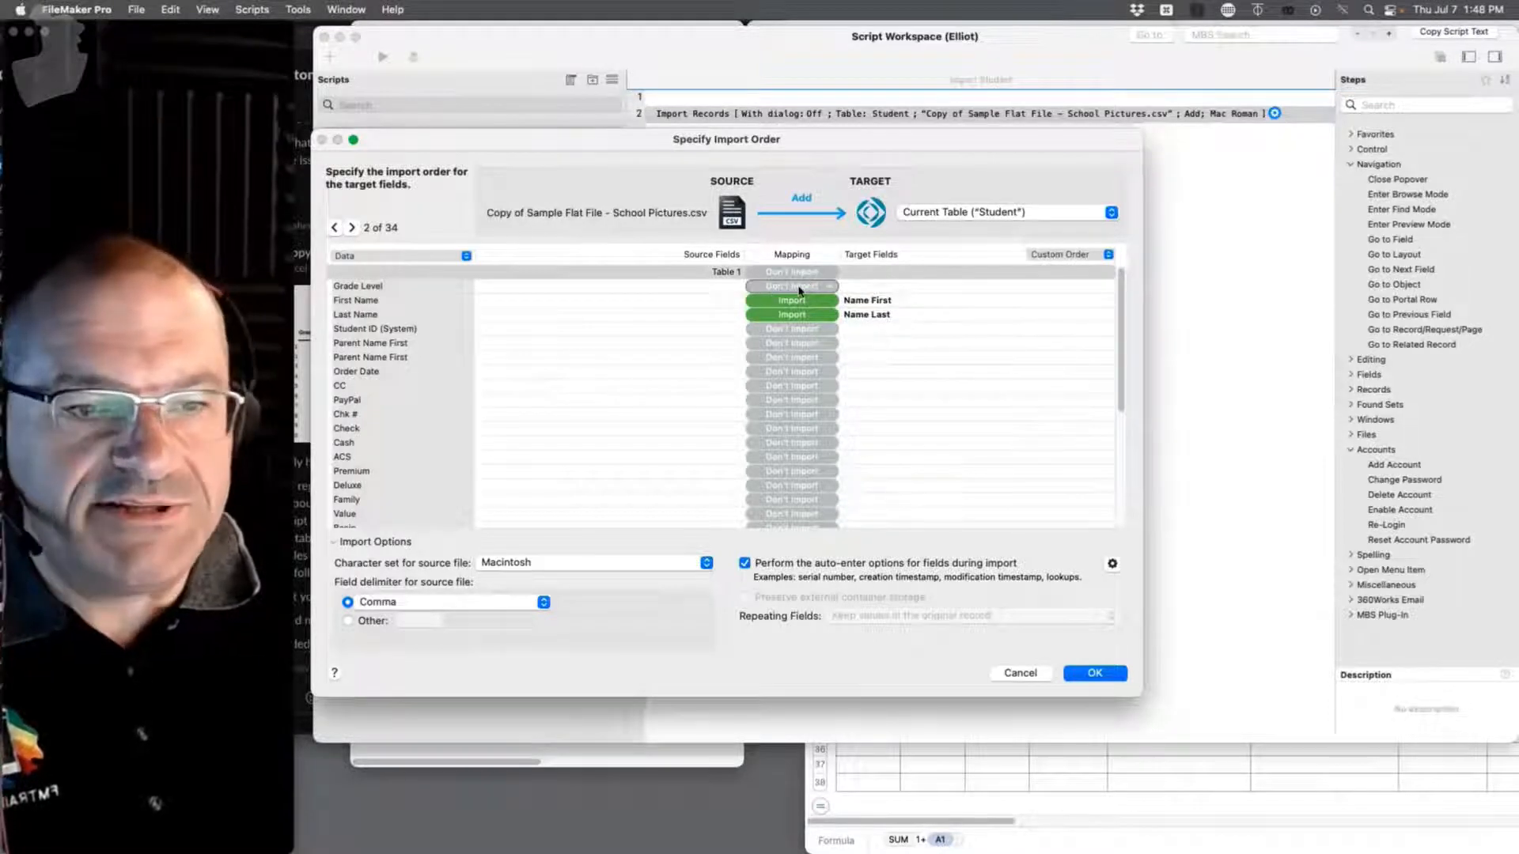
left_click(865, 286)
left_click(785, 274)
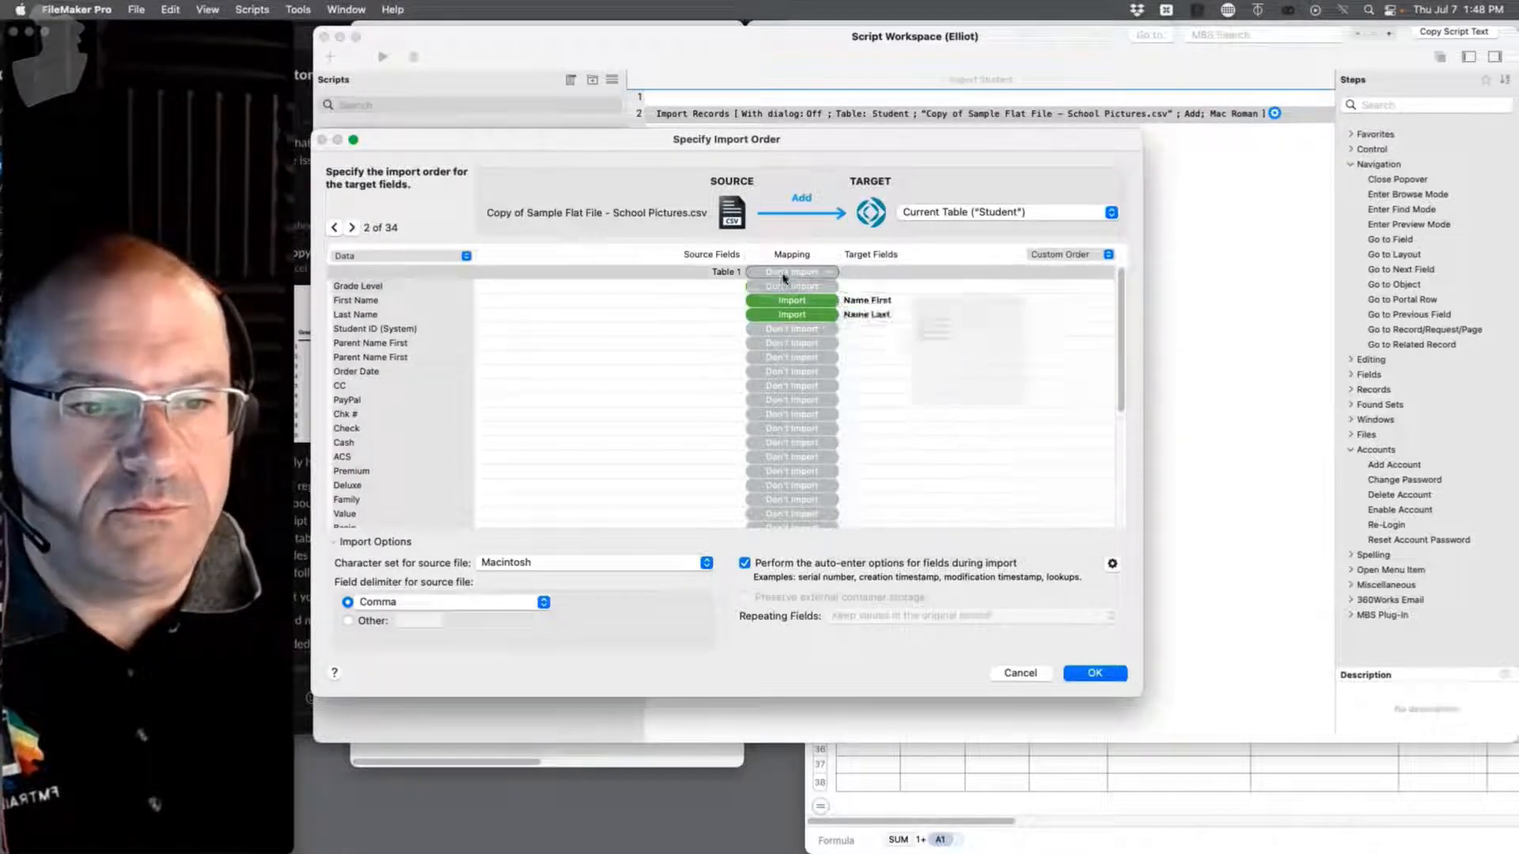
left_click(868, 274)
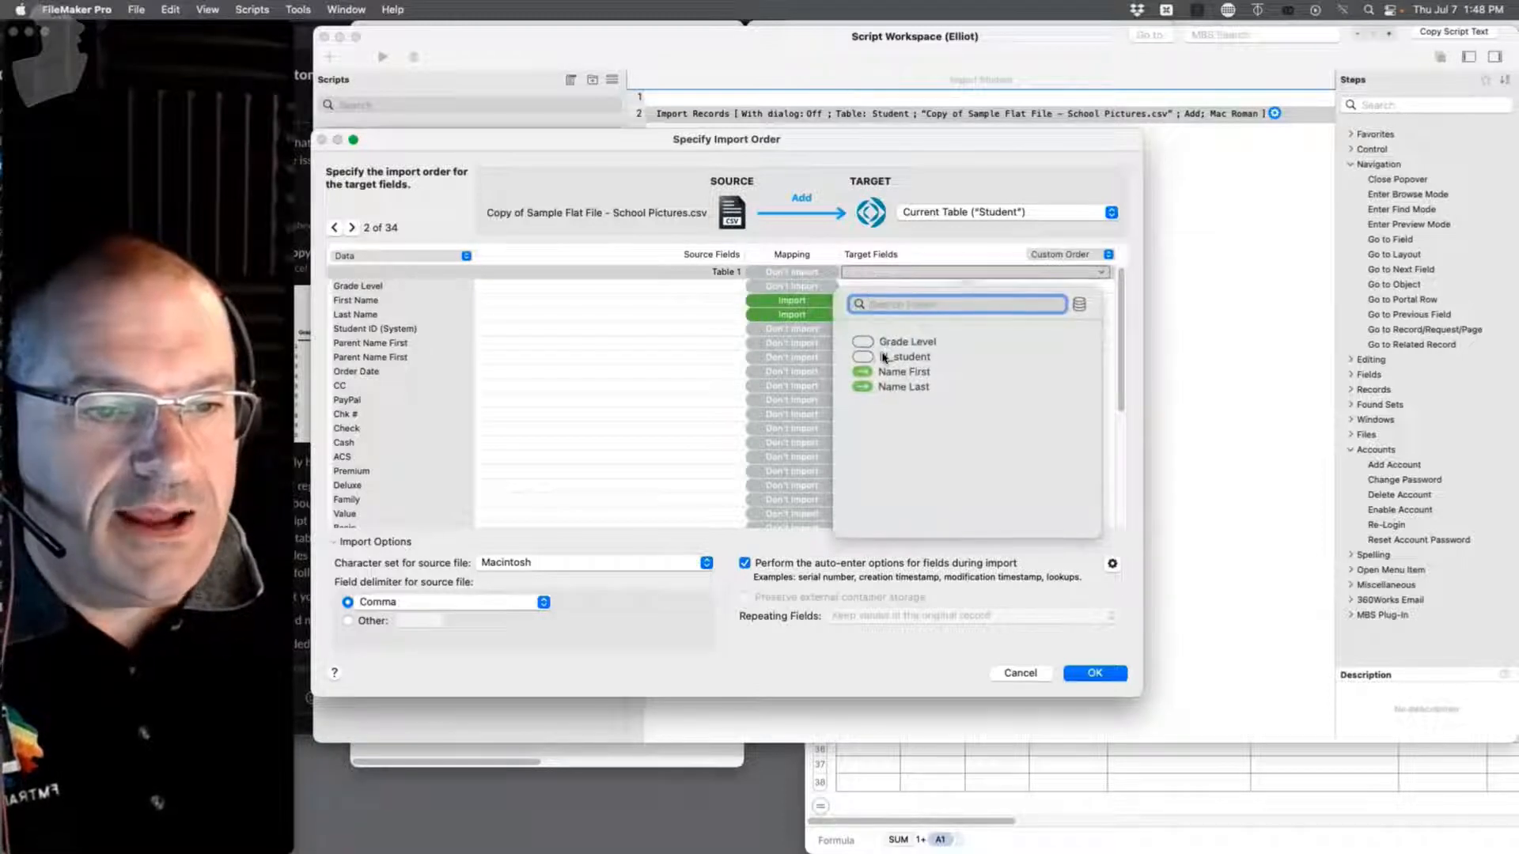
left_click(884, 358)
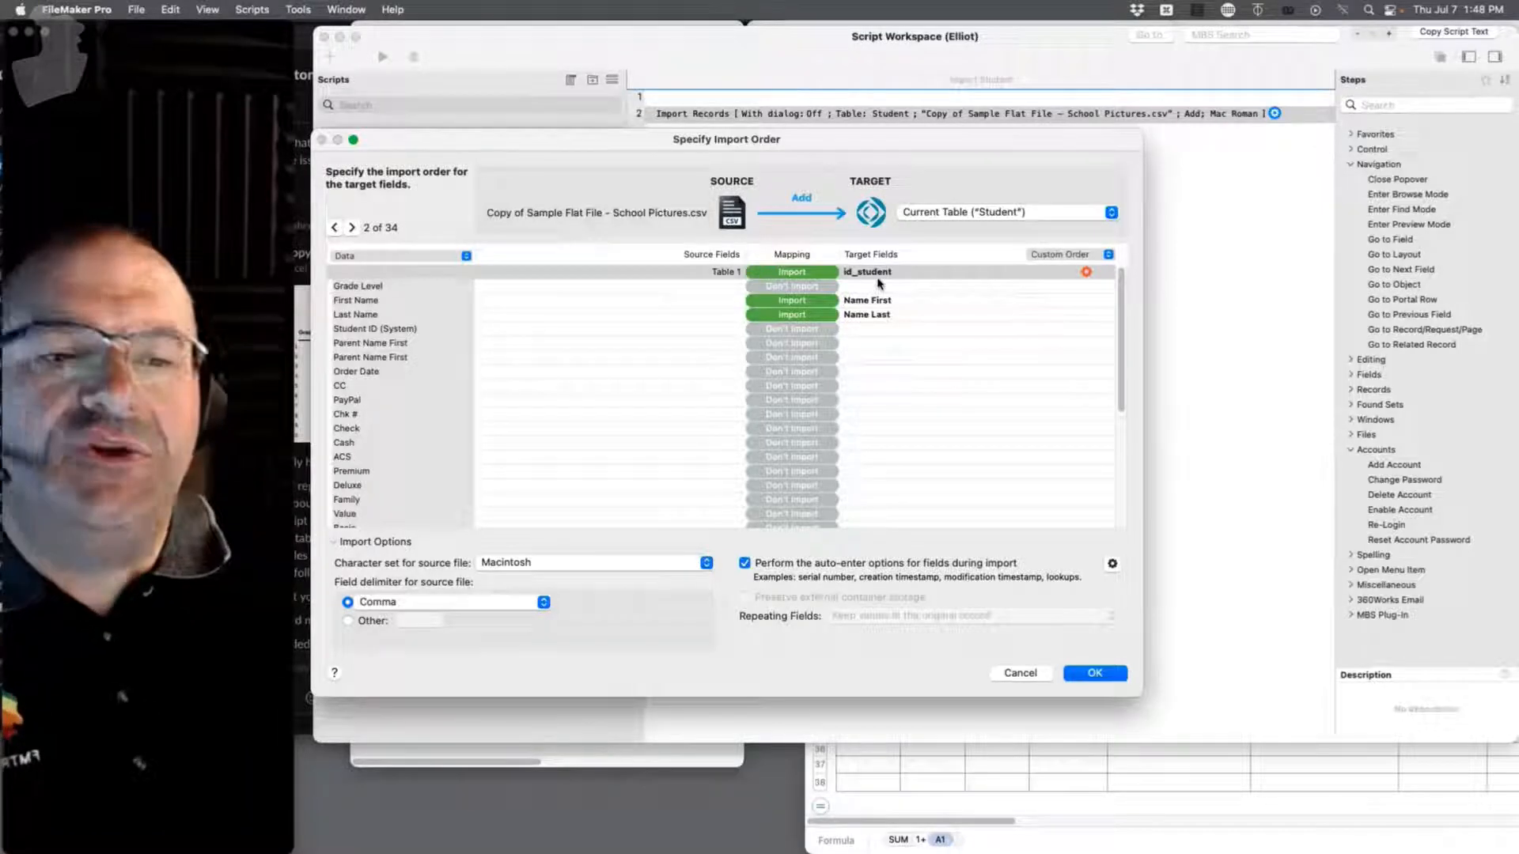
left_click(1112, 565)
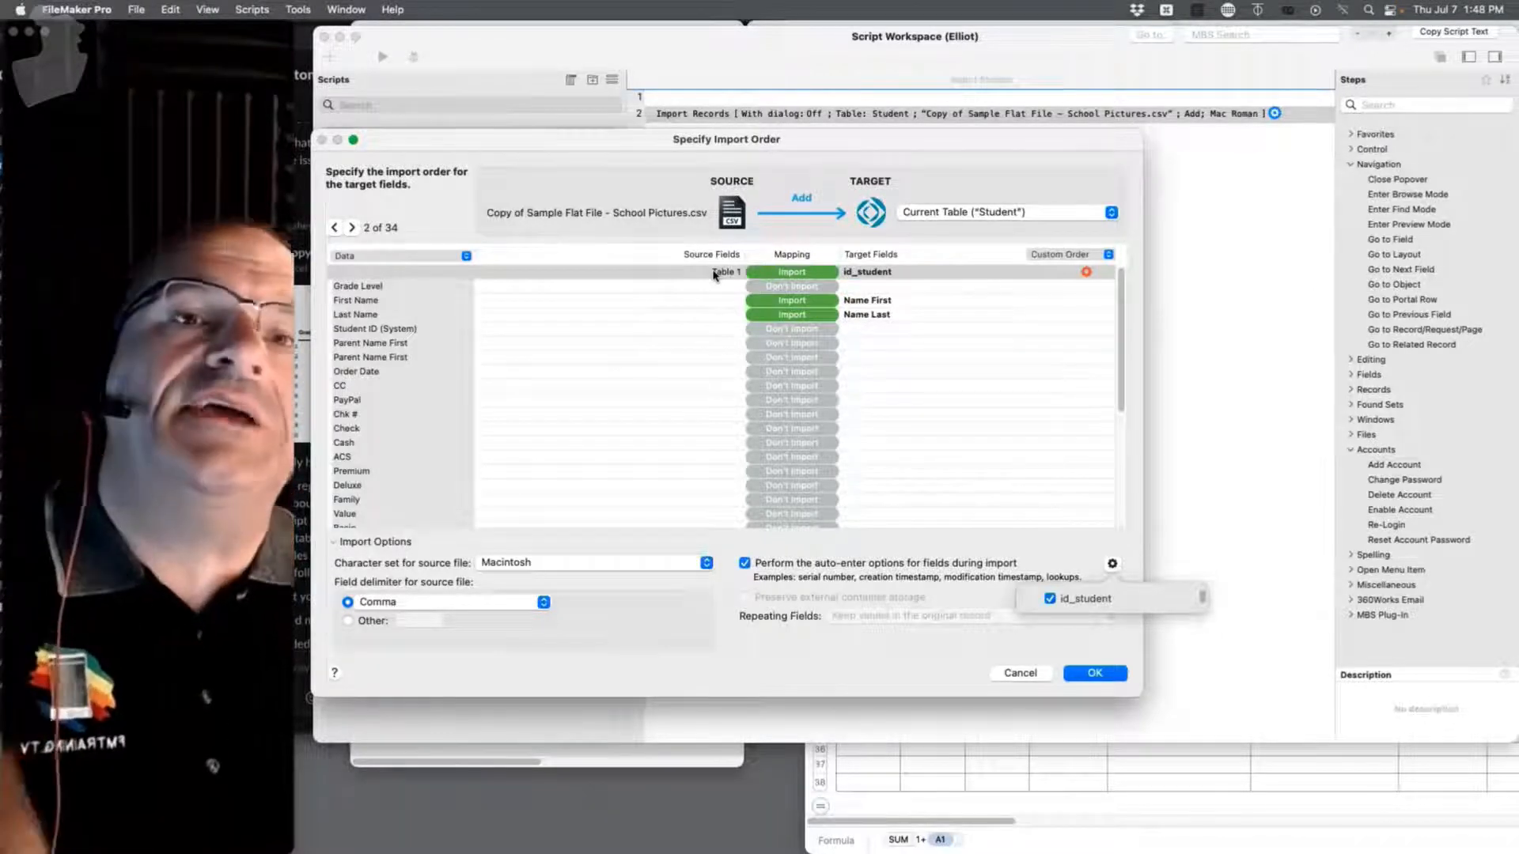
left_click(1121, 678)
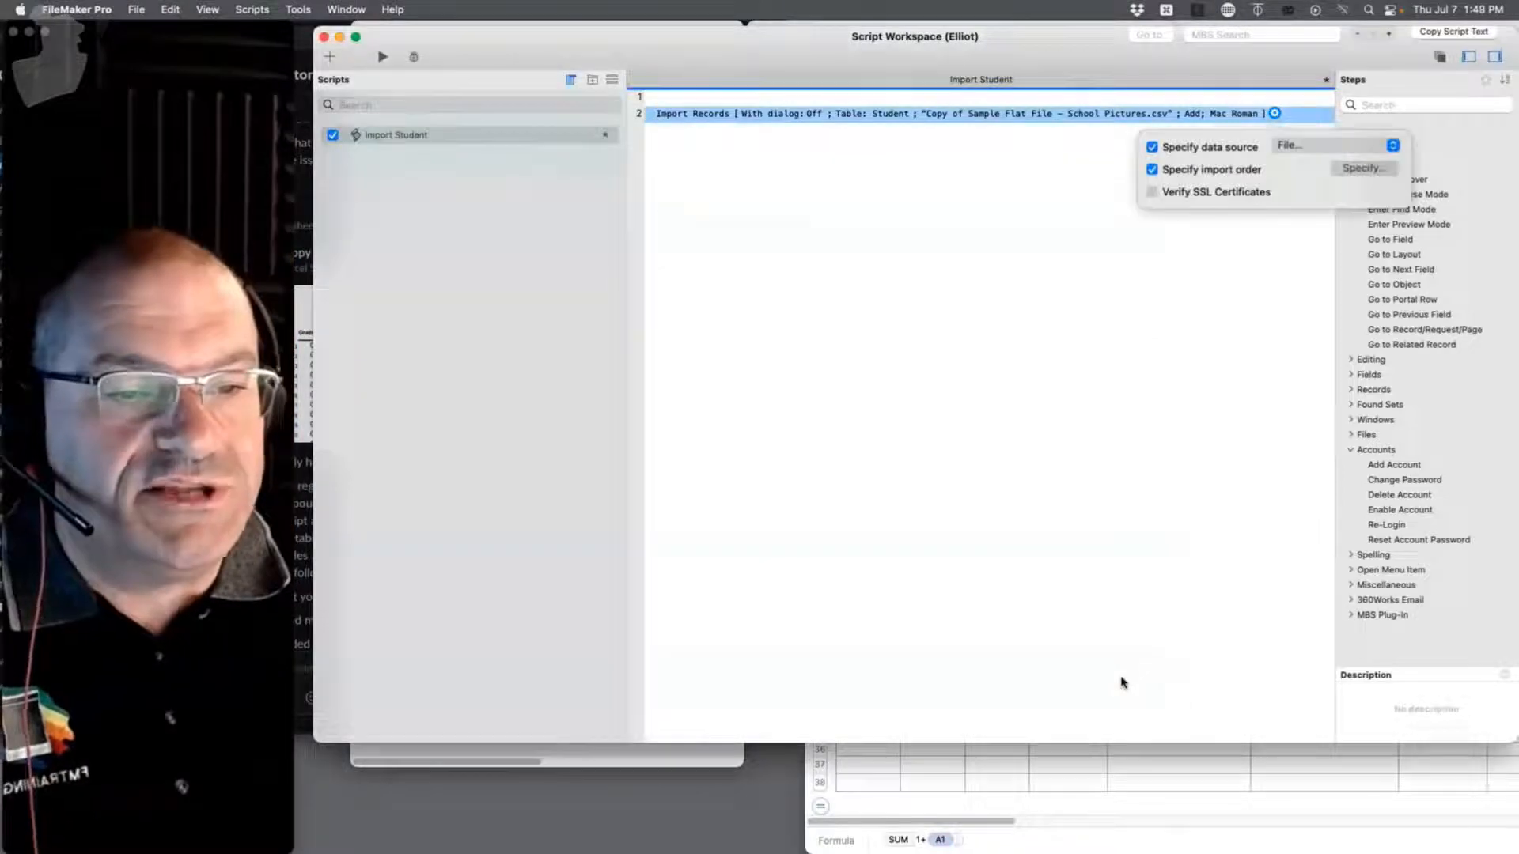
left_click(1020, 311)
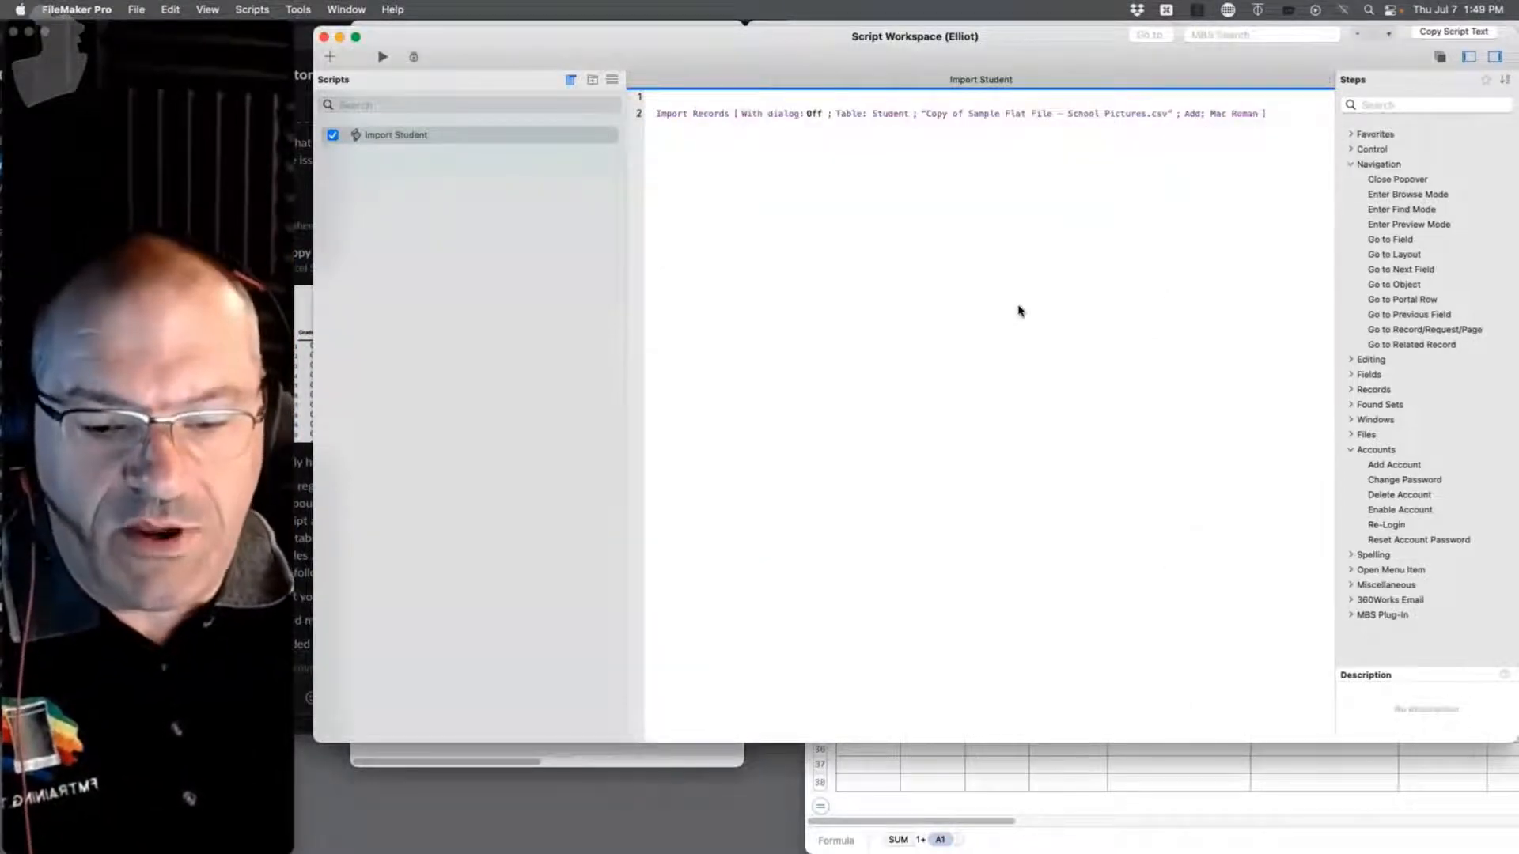
Step: Run the Import Student script and step through the 33 re-imported records
left_click(382, 57)
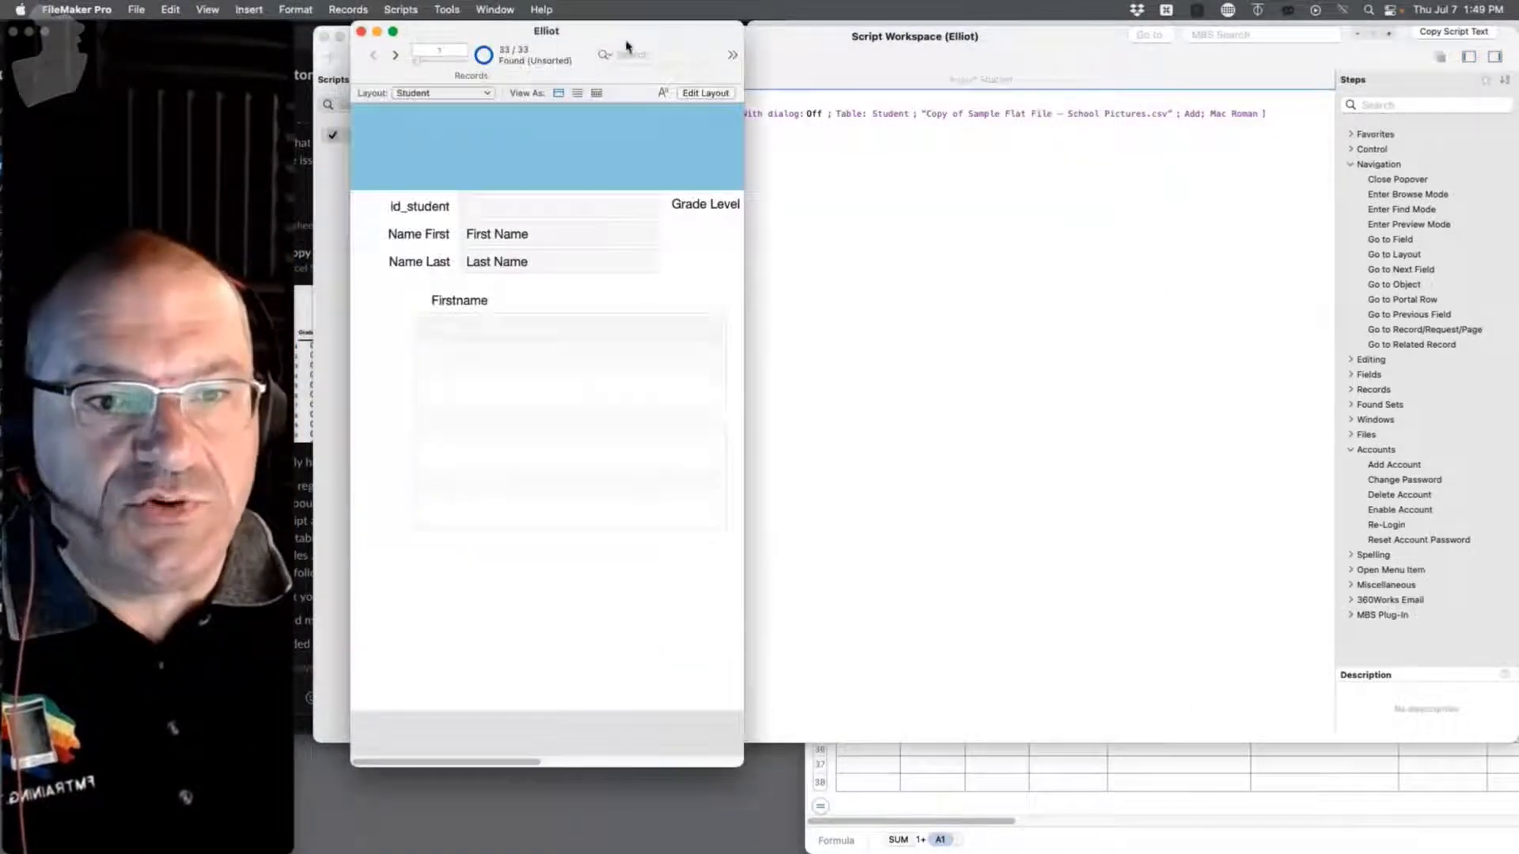
left_click(394, 55)
left_click(395, 55)
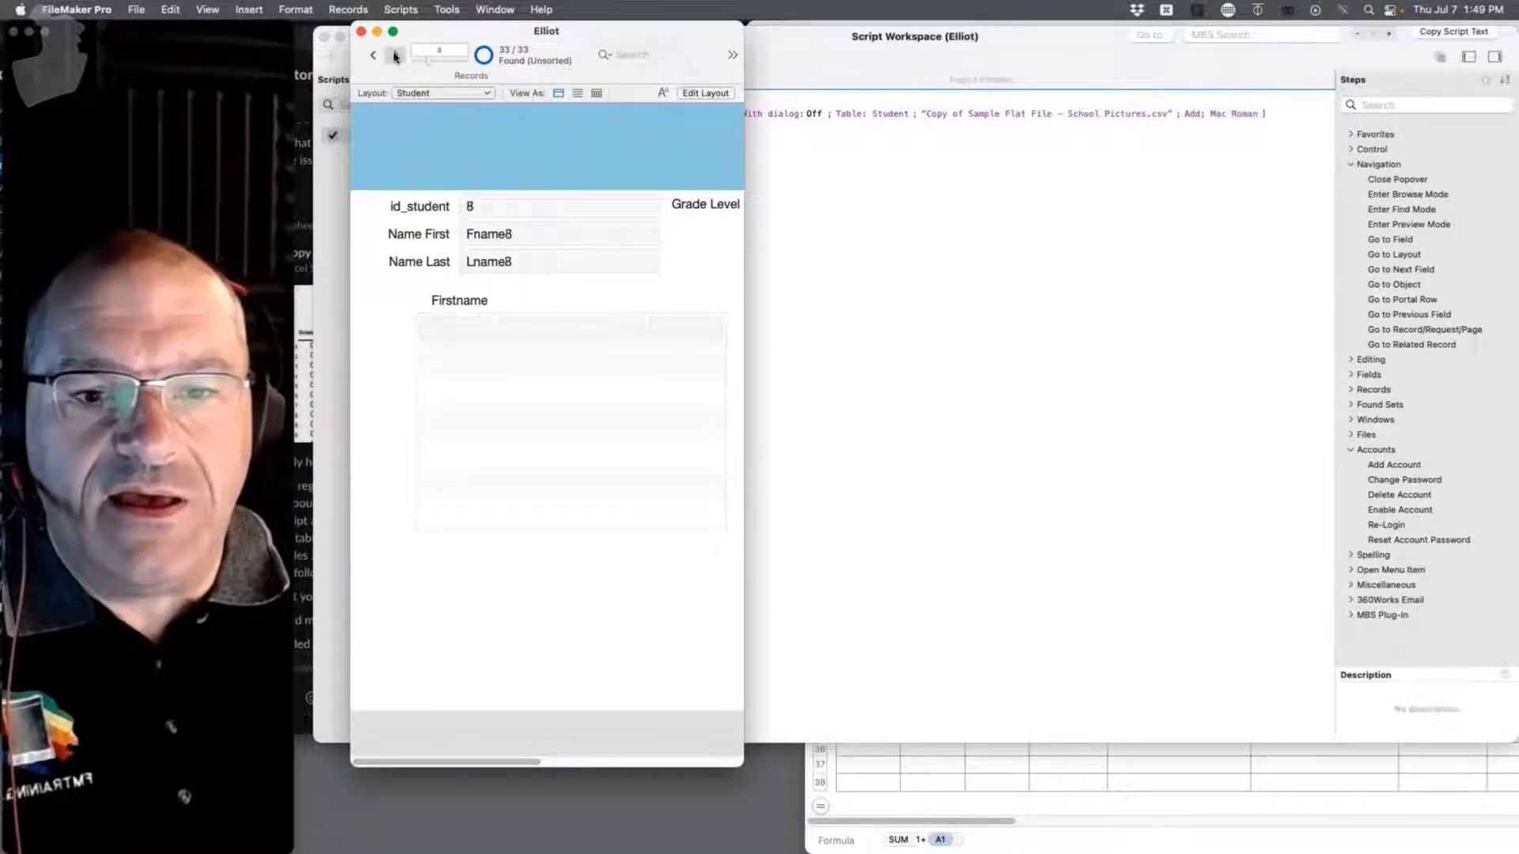
Step: Inspect id_student's auto-enter serial options in Manage Database, cancelling without changes
left_click(394, 56)
left_click(394, 55)
key("Tab")
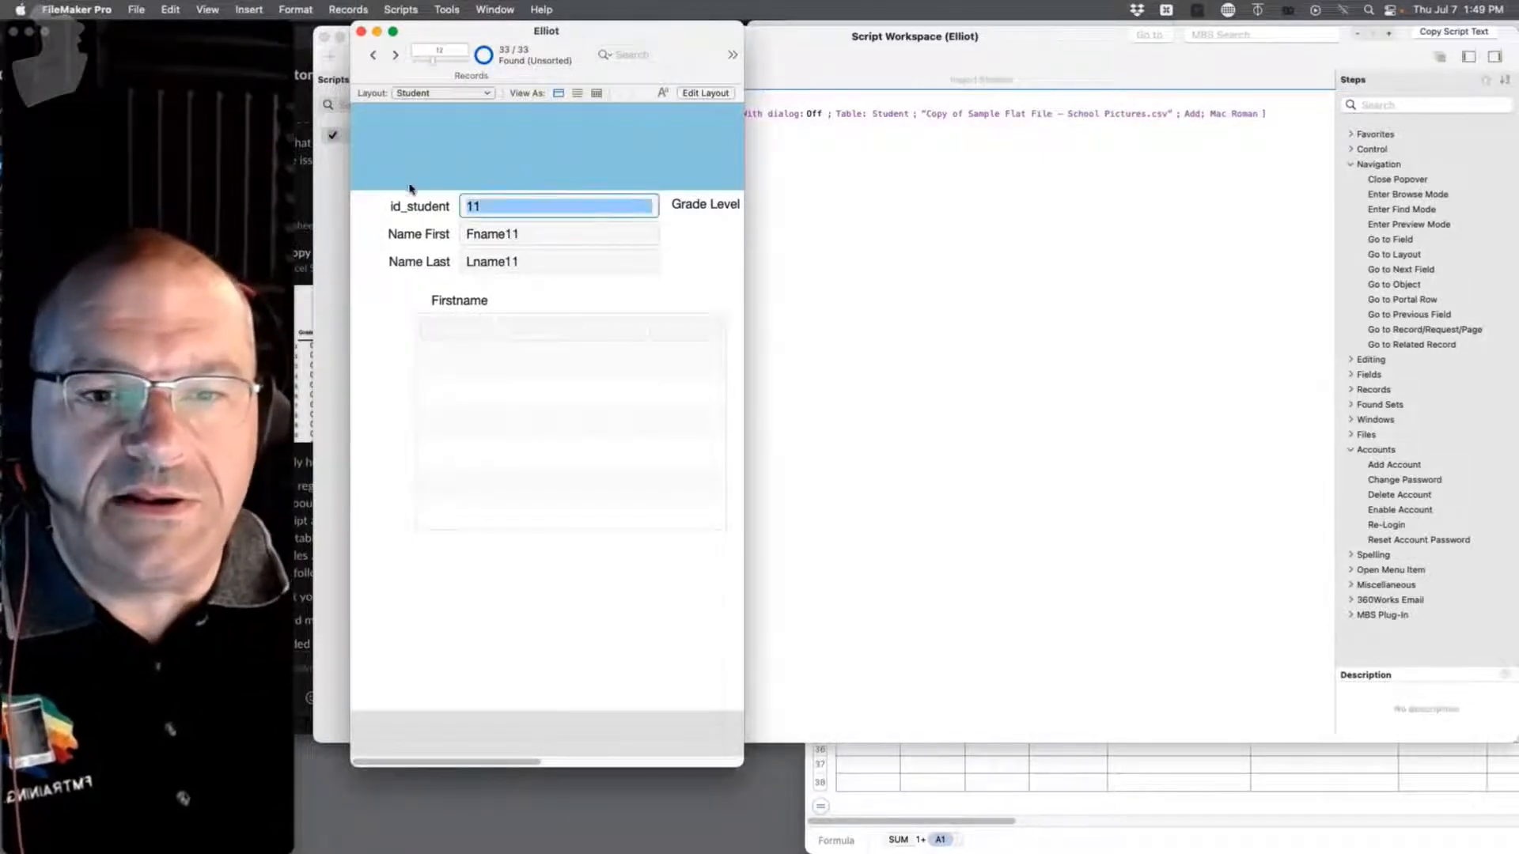
key("super+shift+d")
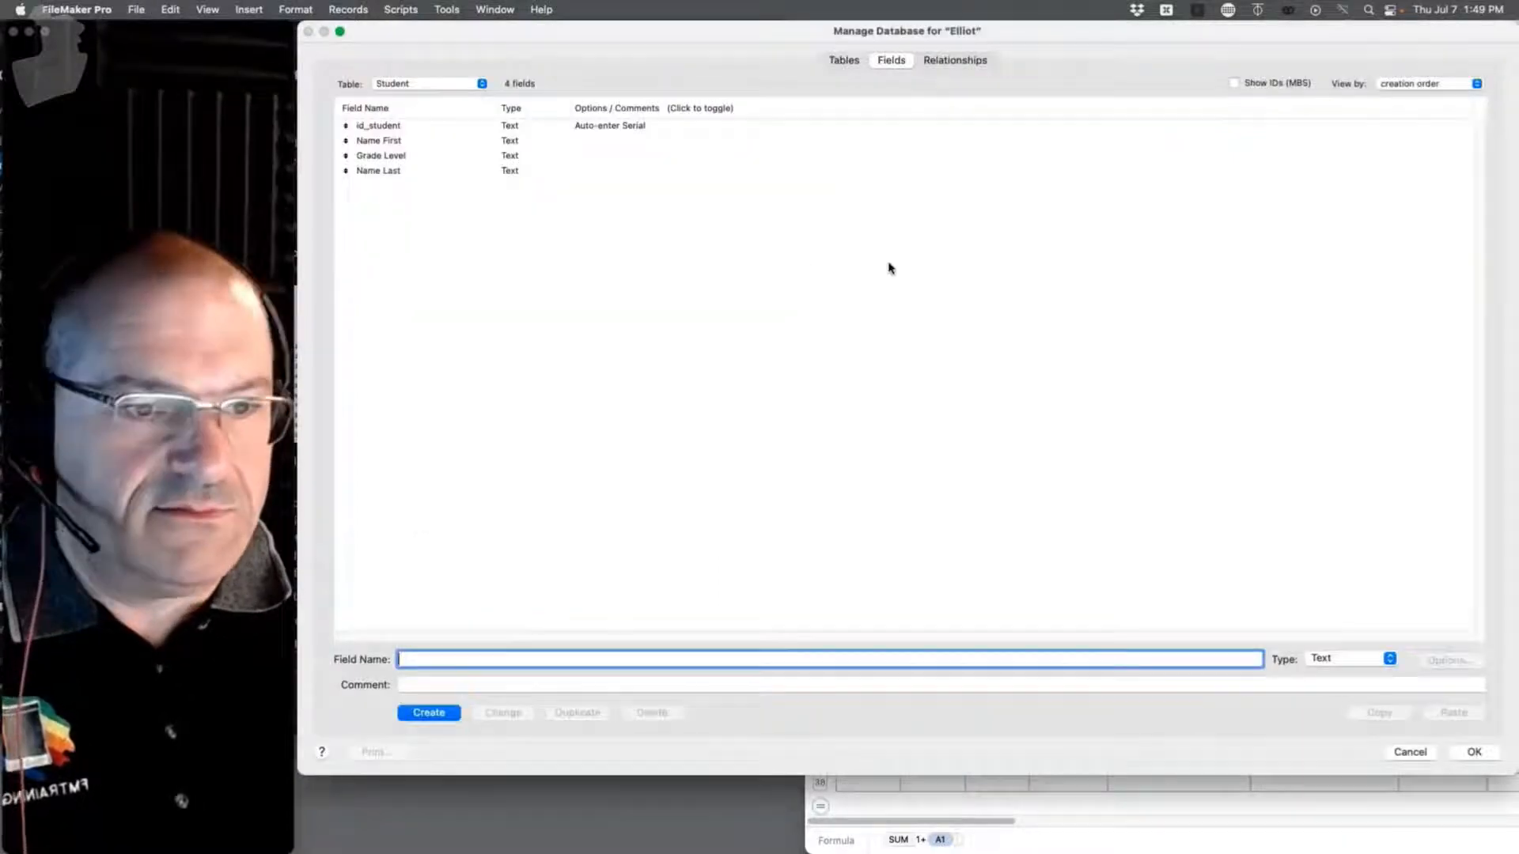
double_click(599, 130)
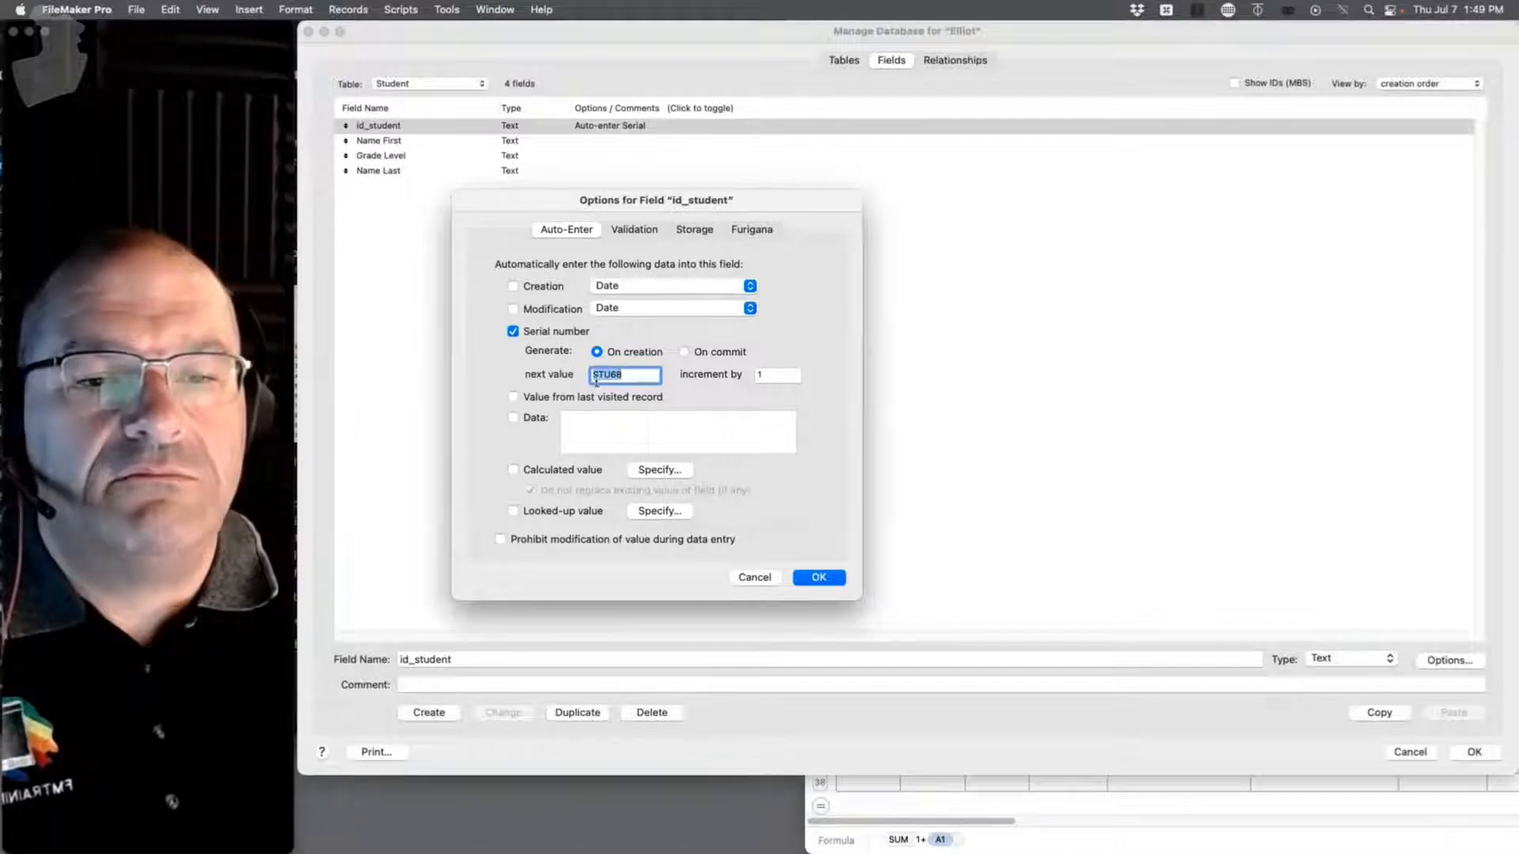
left_click(764, 582)
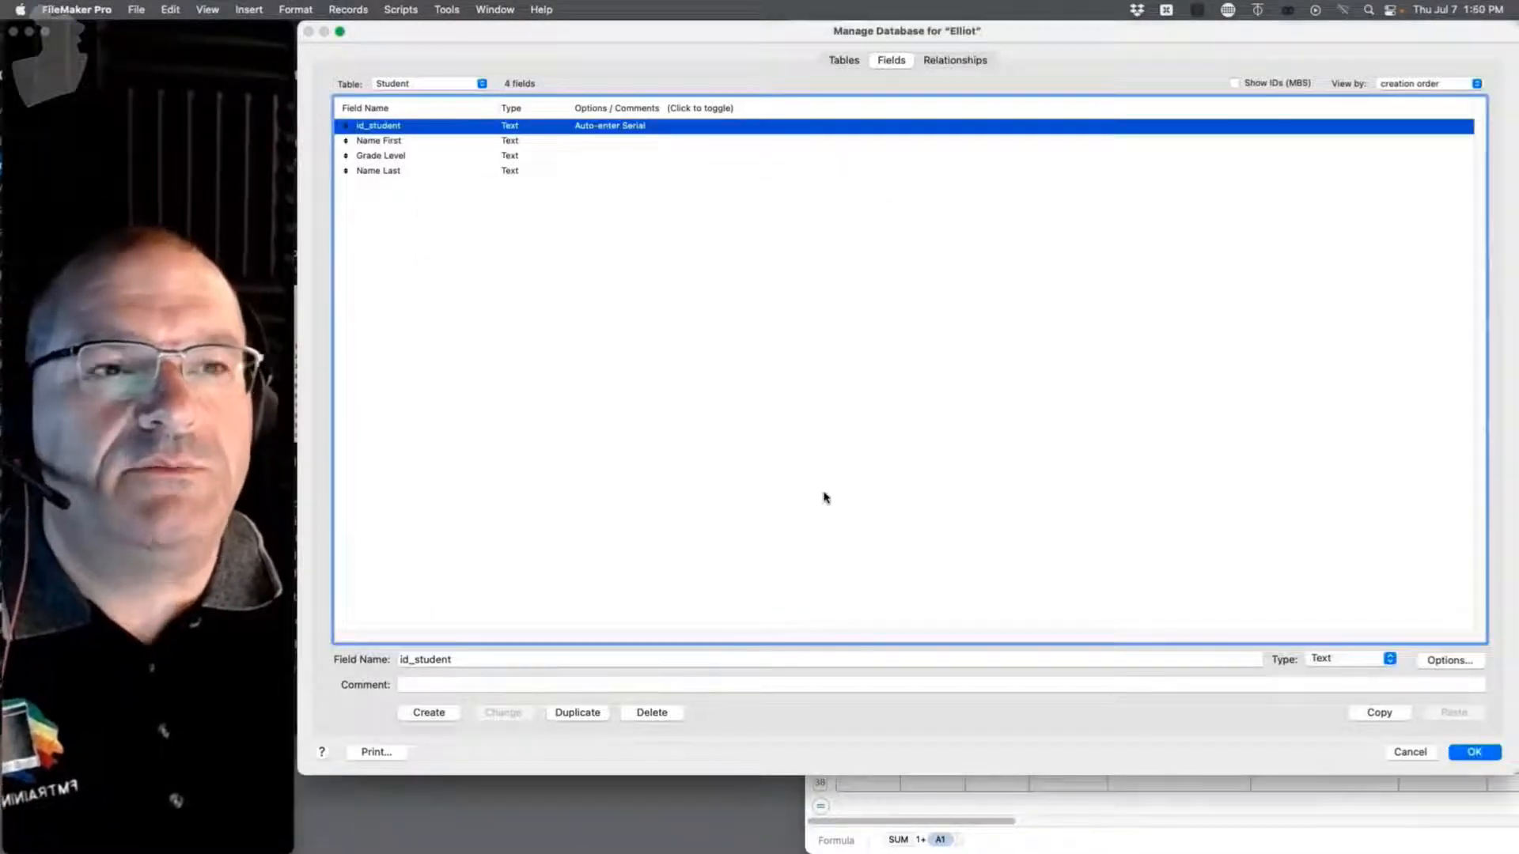
left_click(1423, 752)
left_click(1016, 357)
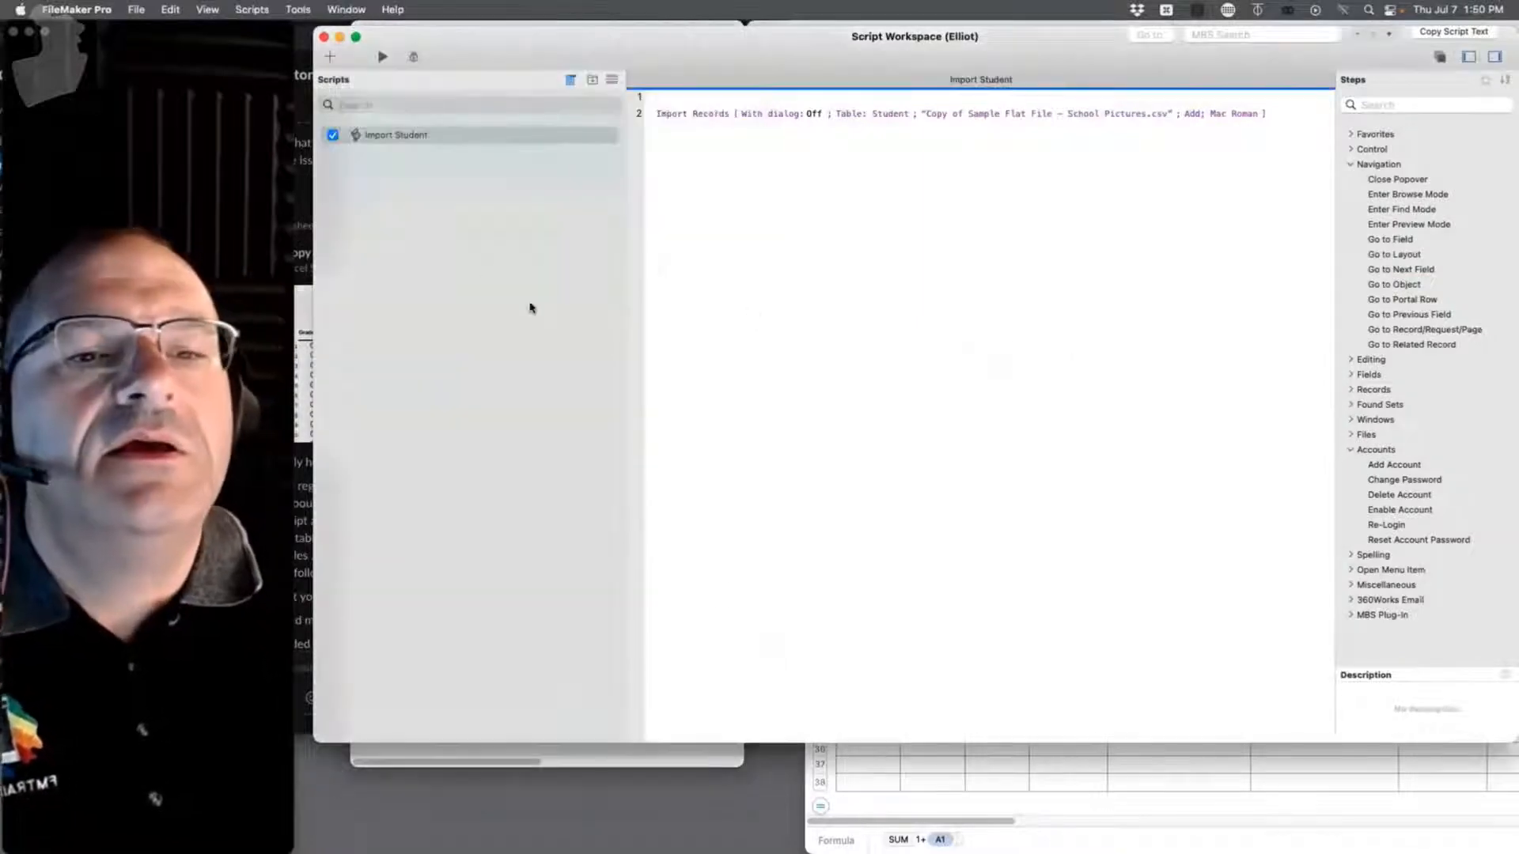
Step: Find the blank imported record and delete it, leaving 32 Student records
left_click_drag(484, 49, 477, 511)
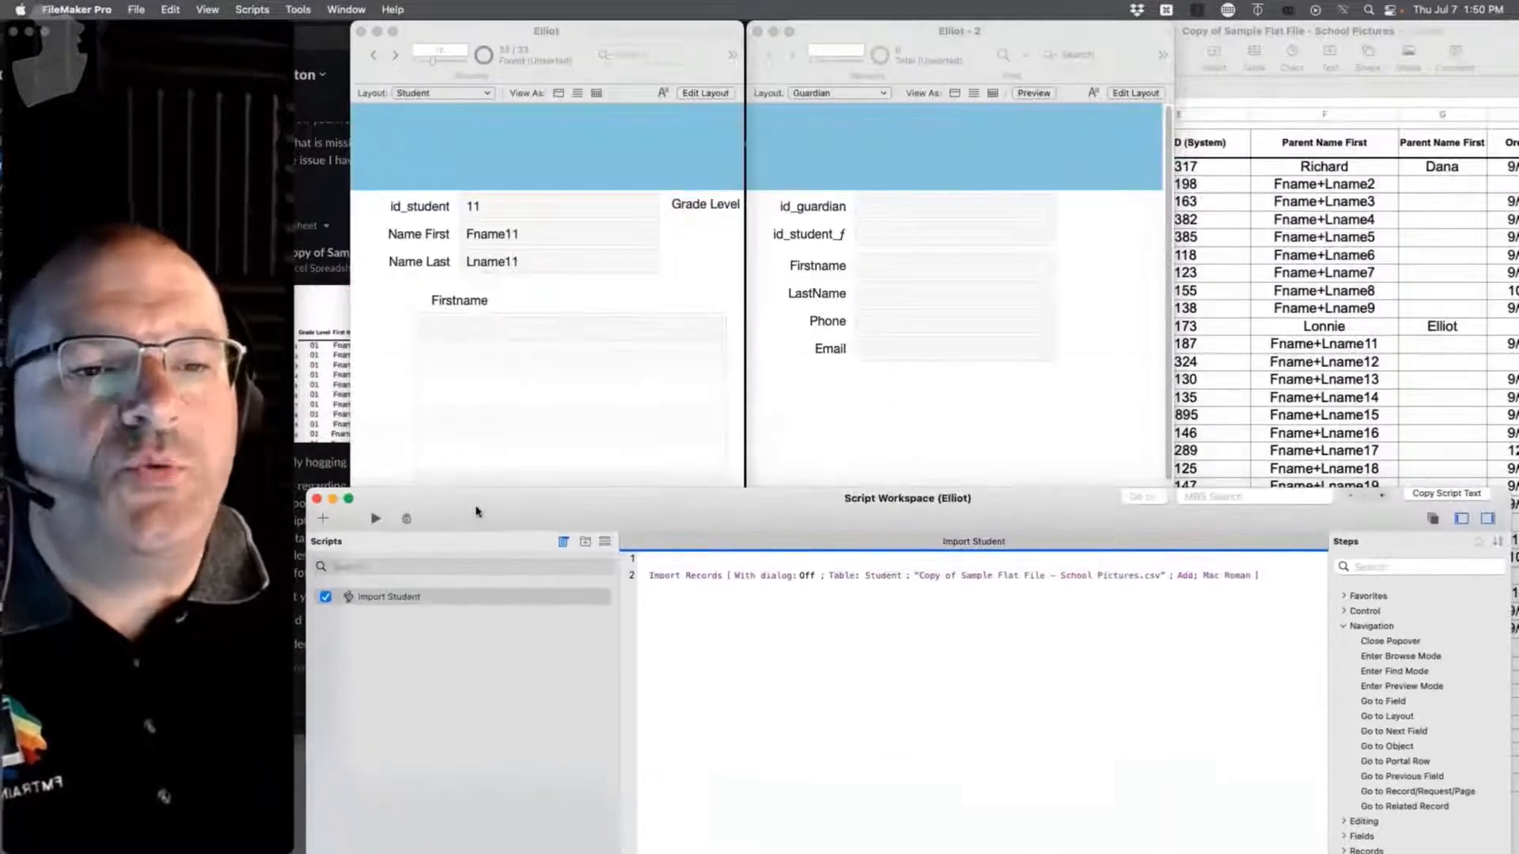
left_click(1227, 160)
left_click(559, 261)
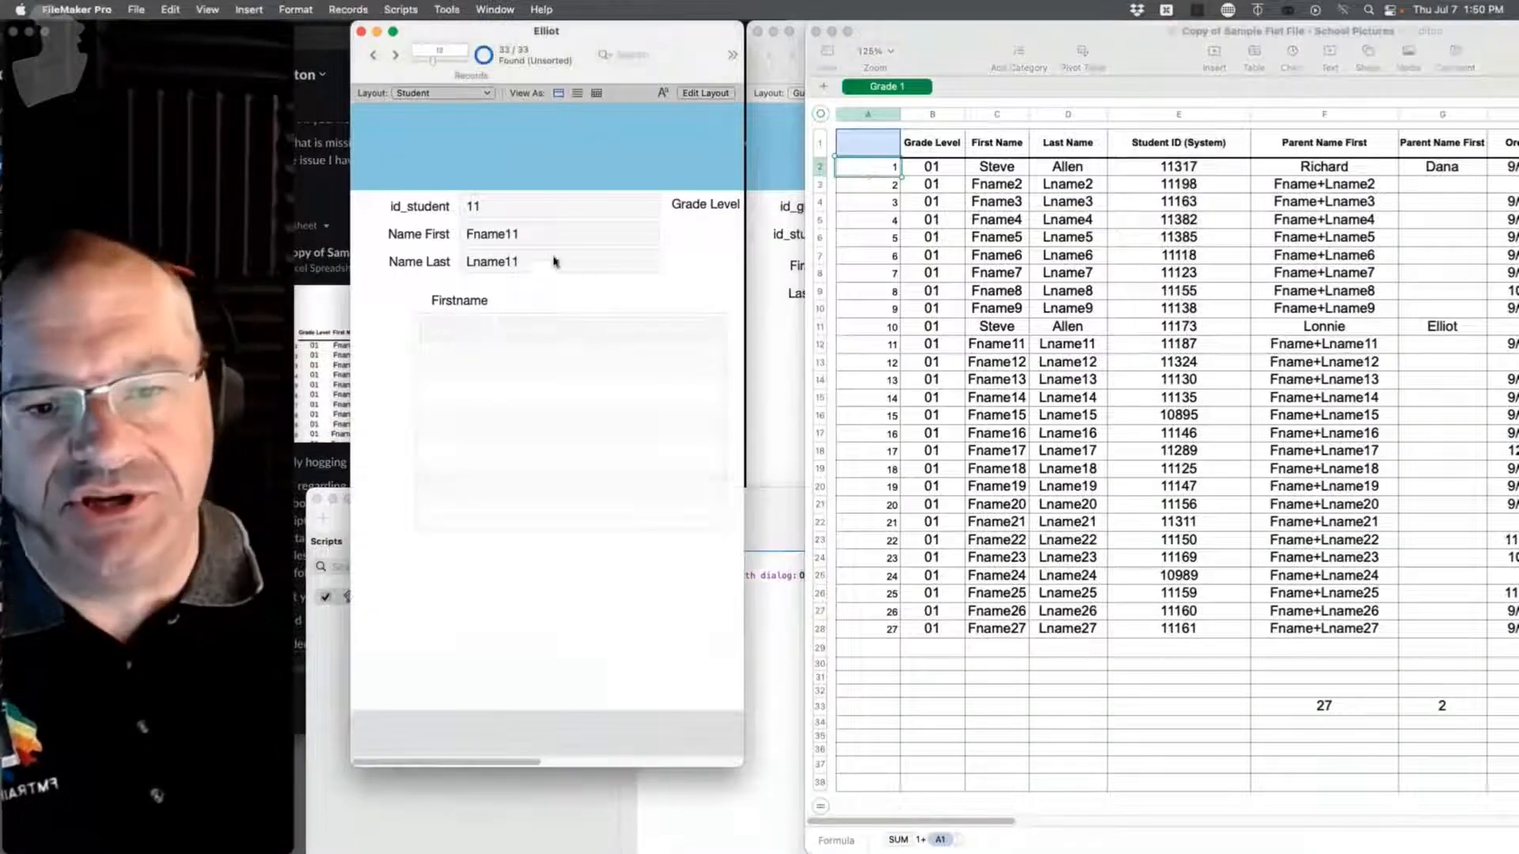
left_click_drag(432, 66, 416, 63)
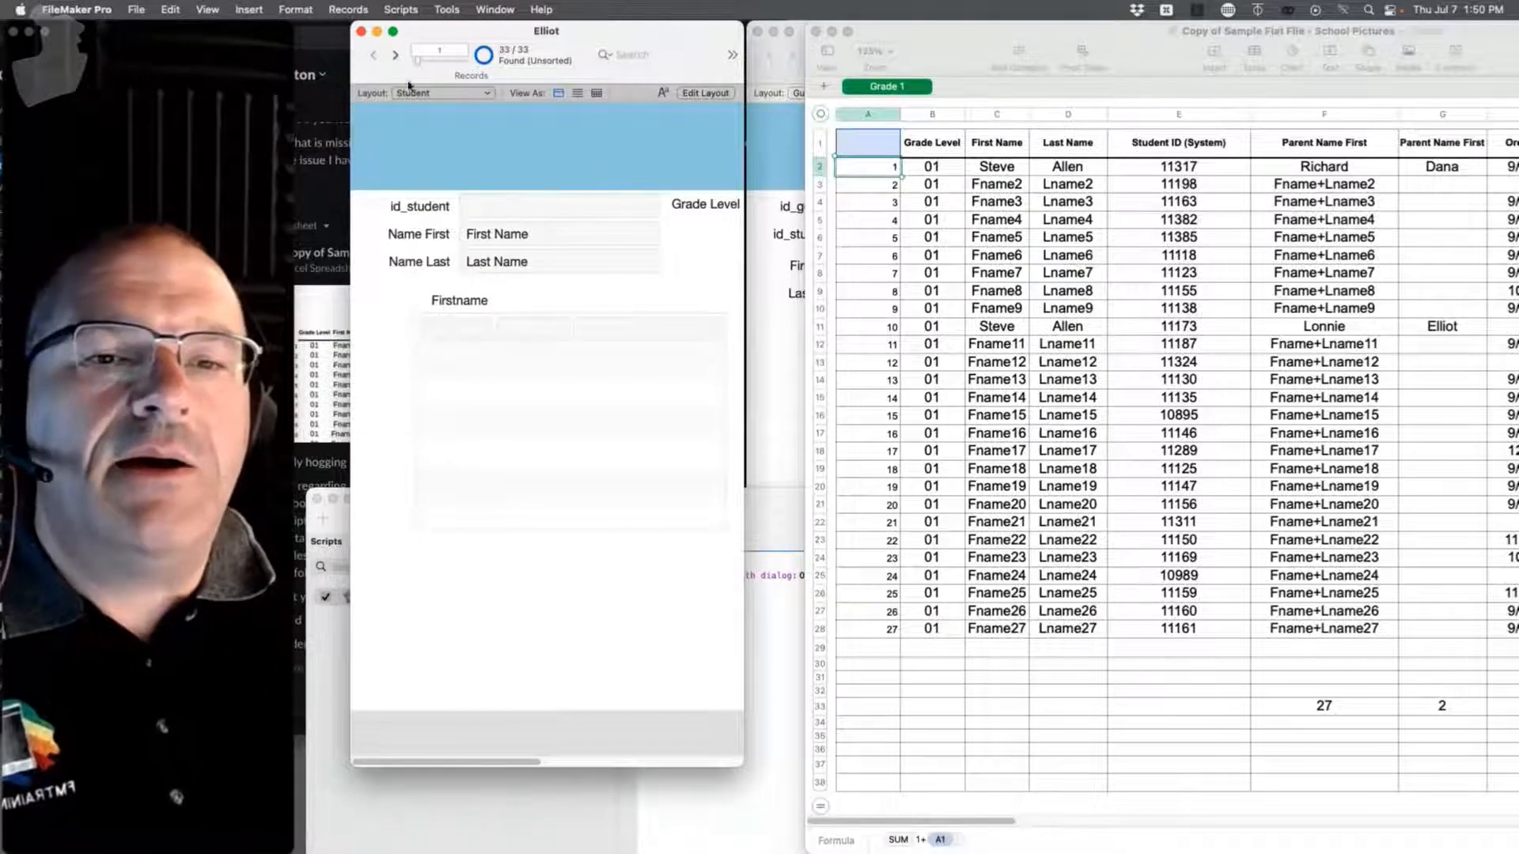
left_click(395, 56)
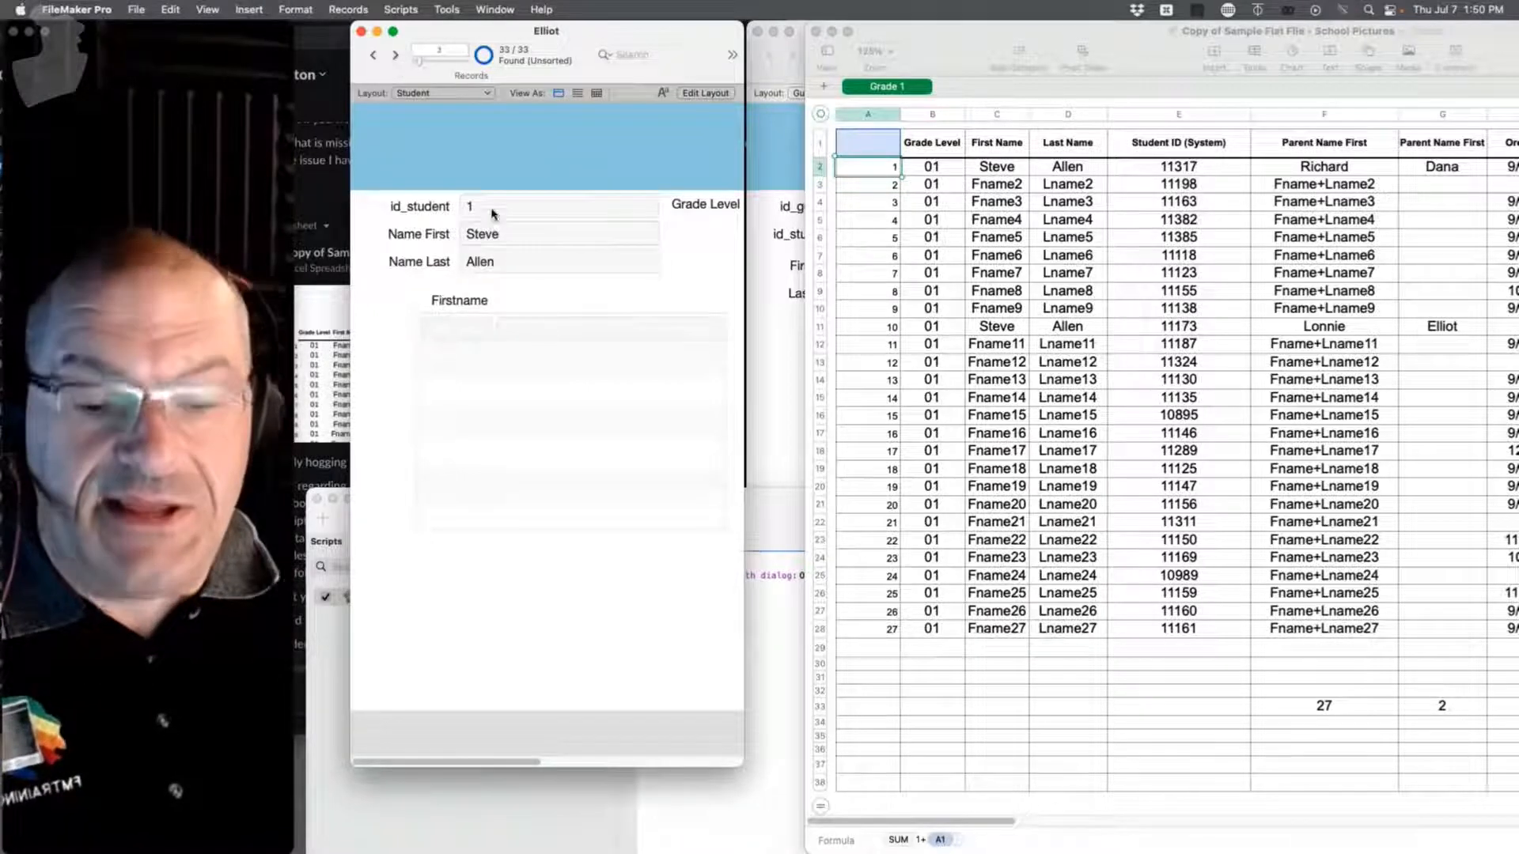
left_click(371, 57)
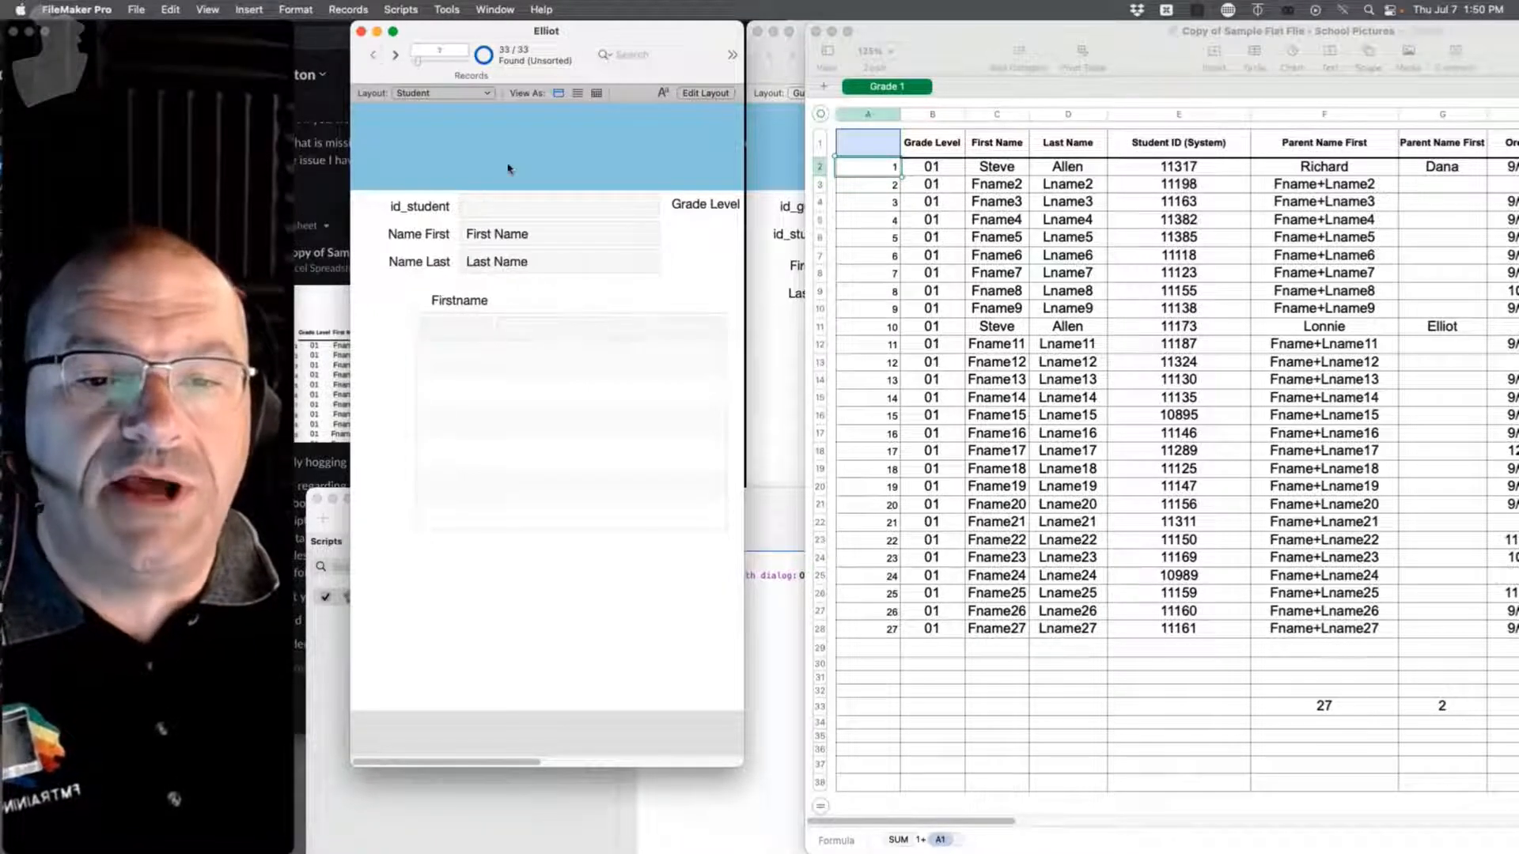
key("super+e")
key("Return")
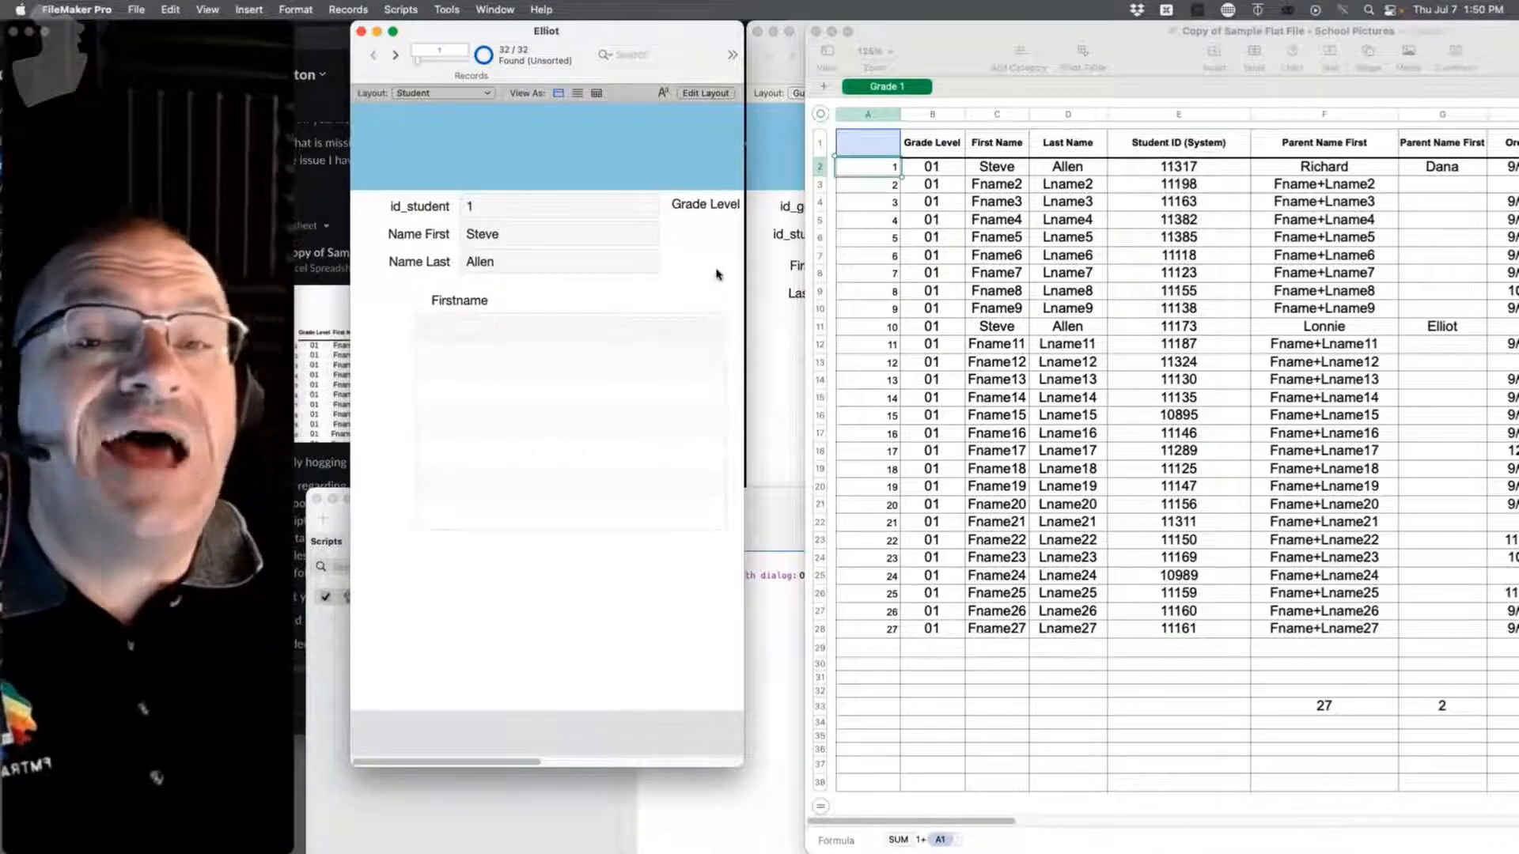
Step: Test an id_student value of STU234, then select rows A2:A28 in the spreadsheet
left_click(480, 206)
type("STU")
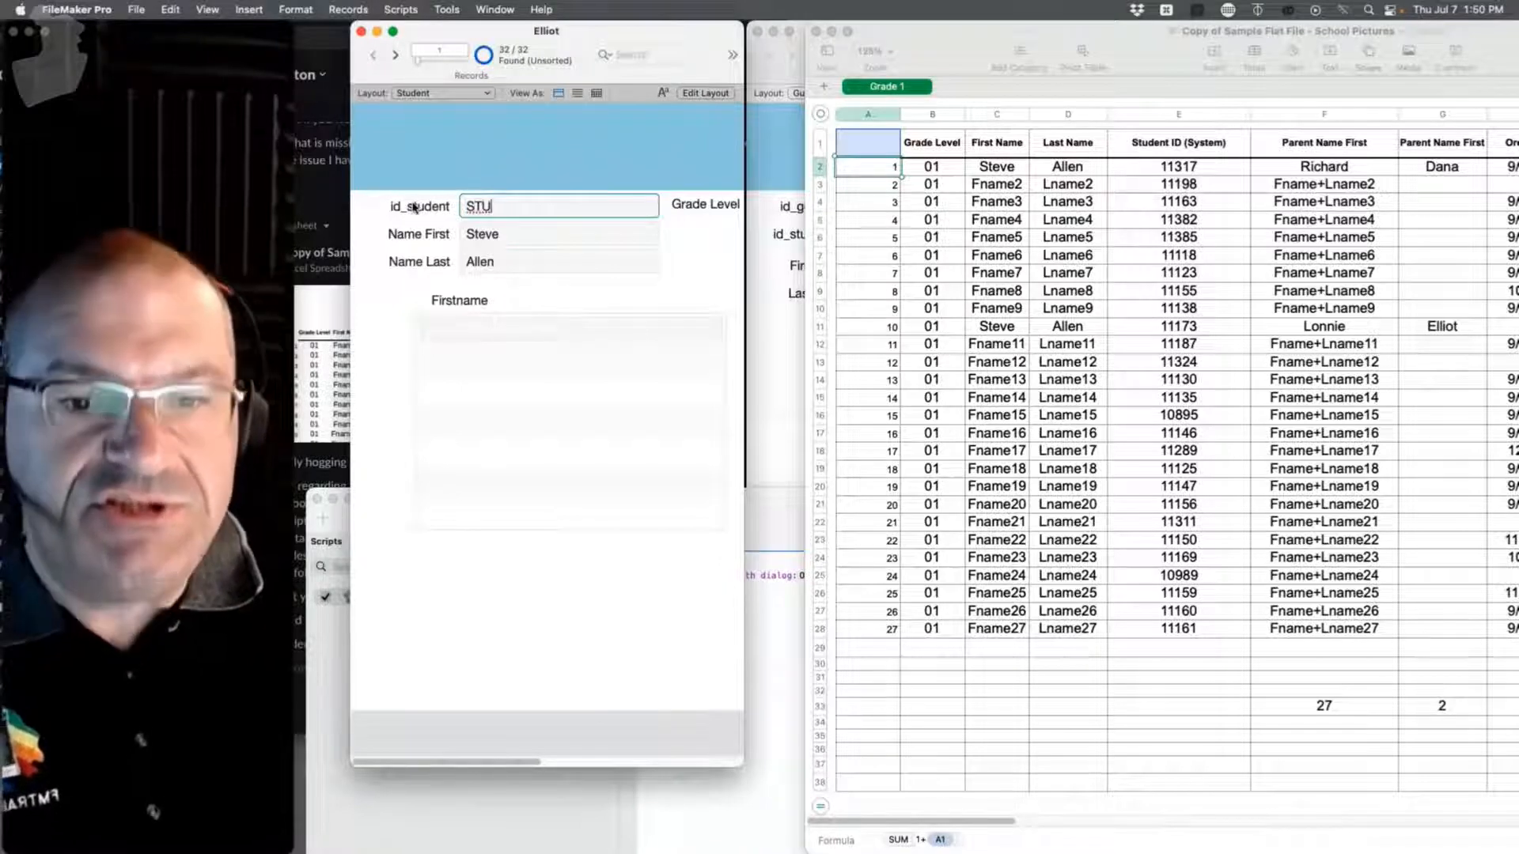
type("234234")
left_click(691, 259)
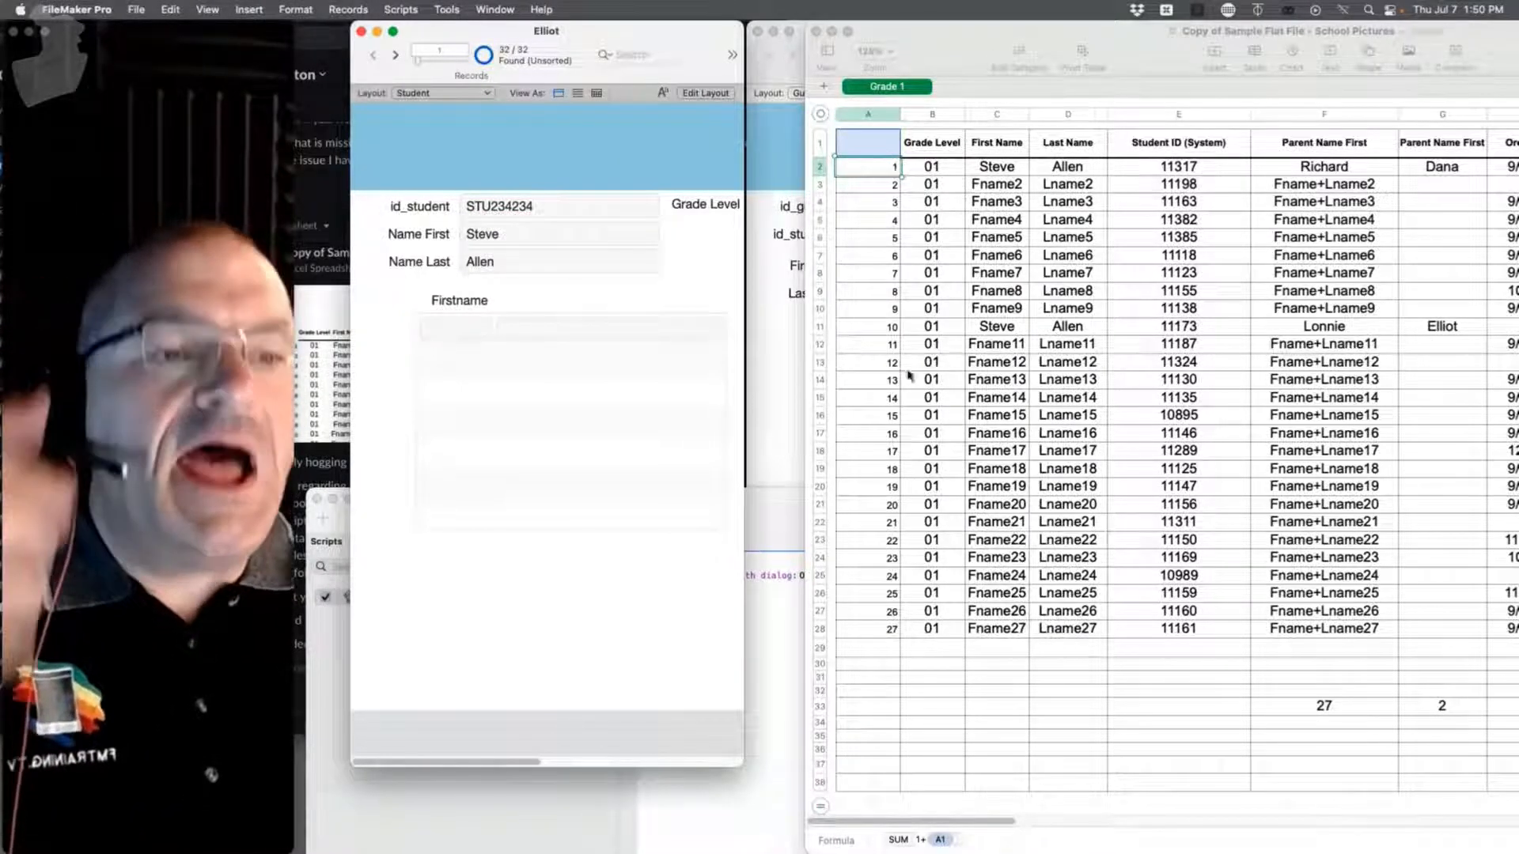
left_click(870, 166)
left_click_drag(870, 166, 878, 630)
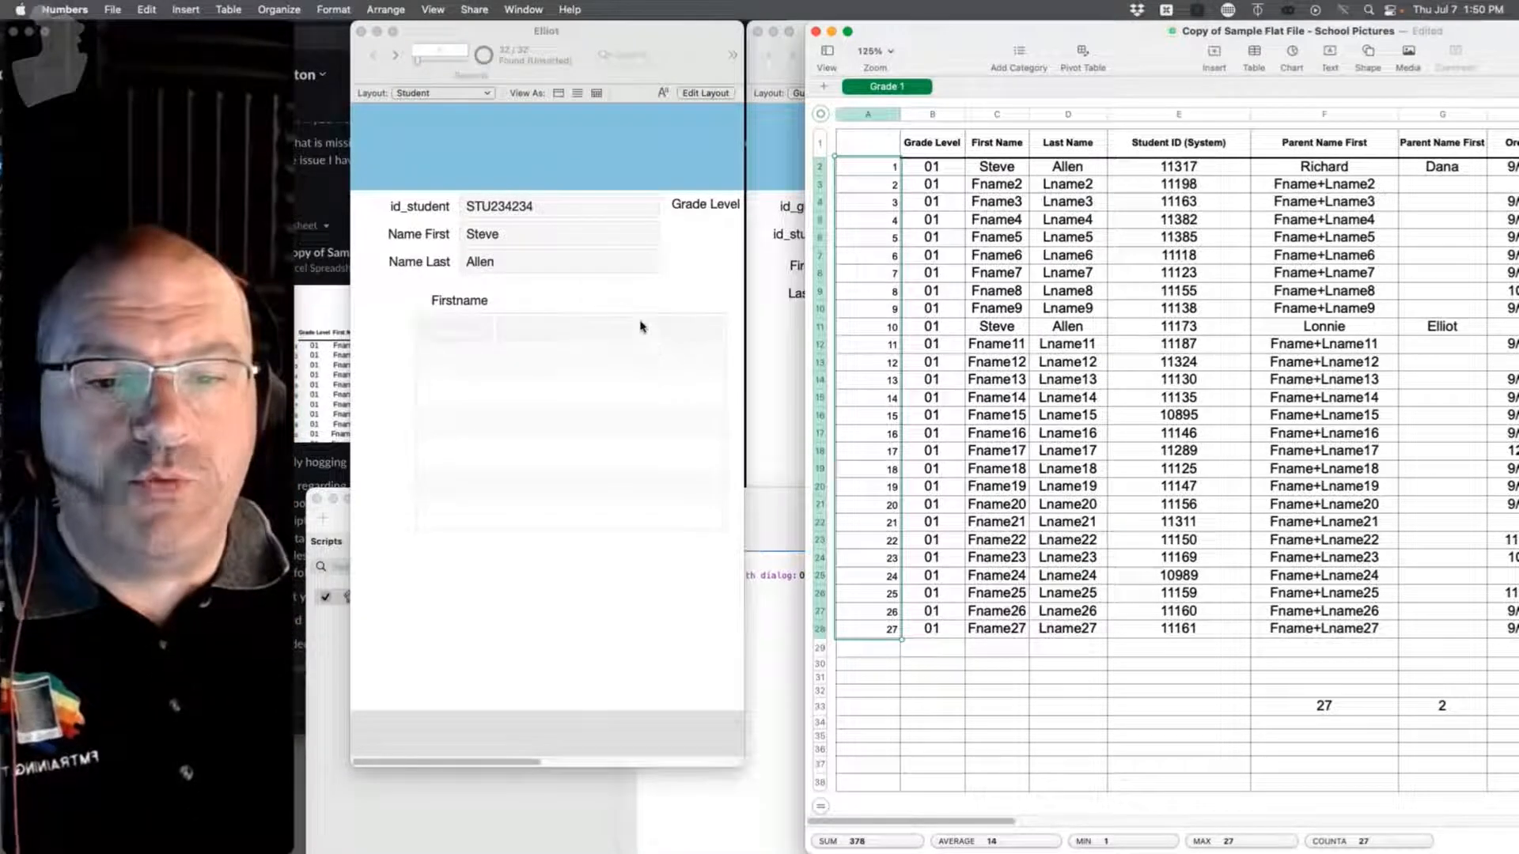
Step: Restore the id_student value to 1, step through the records, and bring the Guardian window forward
left_click(563, 210)
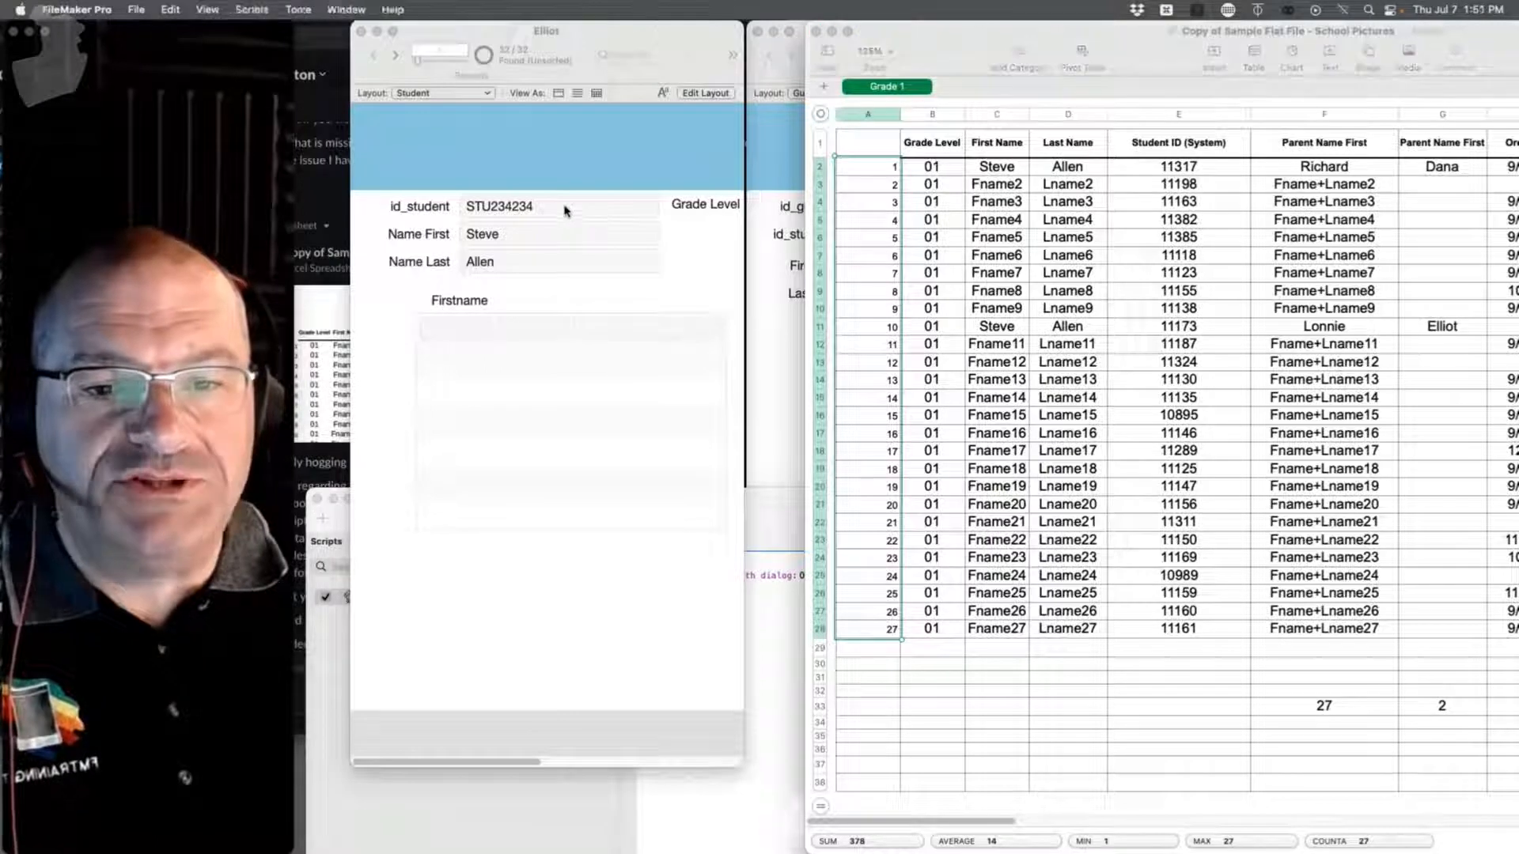
triple_click(547, 213)
type("1")
left_click(678, 251)
left_click(397, 56)
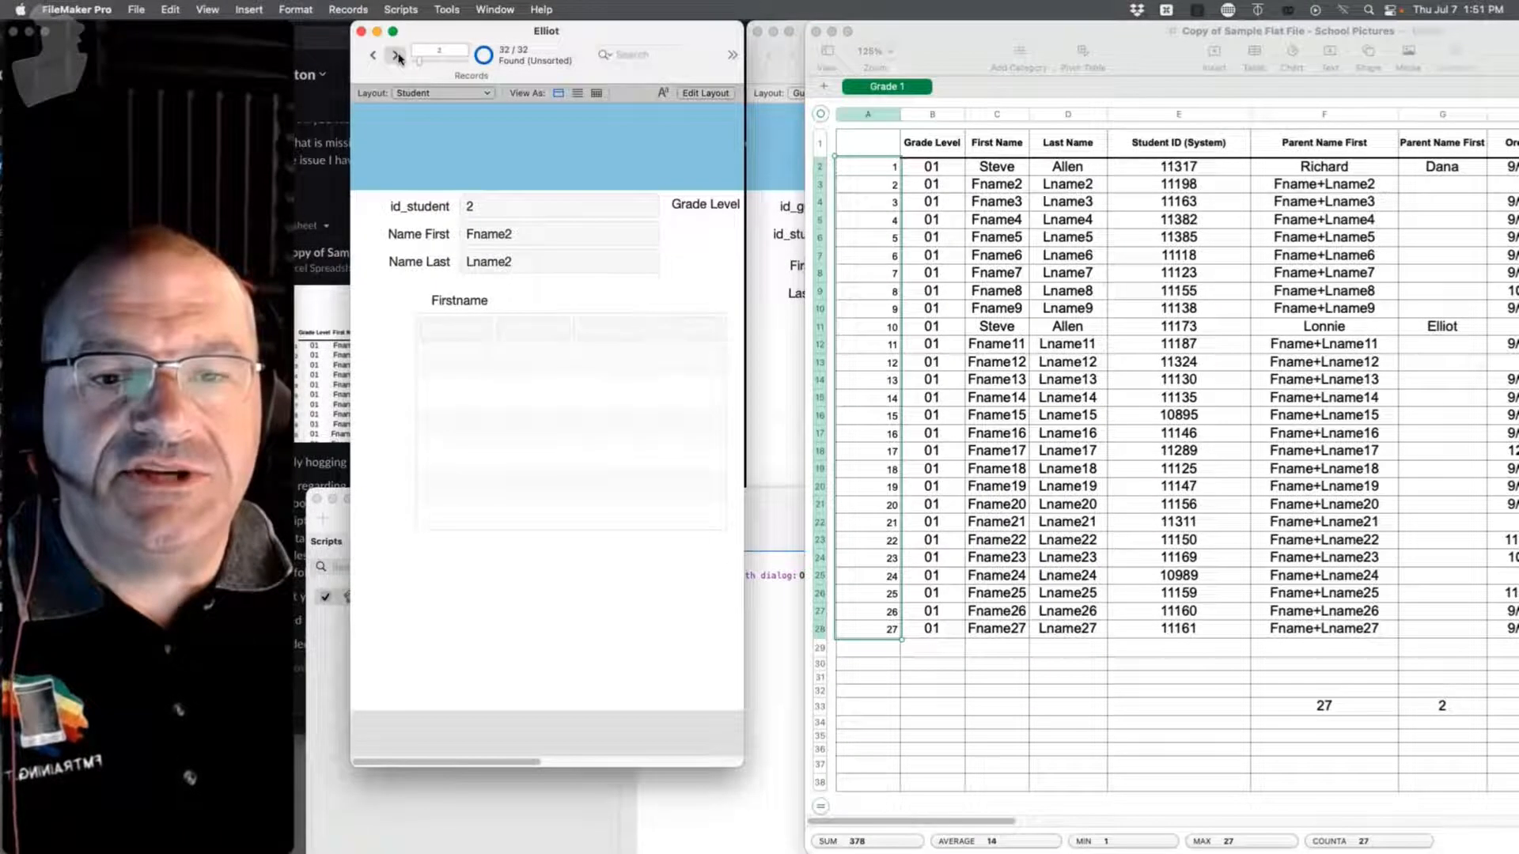
left_click(395, 56)
left_click(394, 58)
left_click(393, 59)
left_click(392, 60)
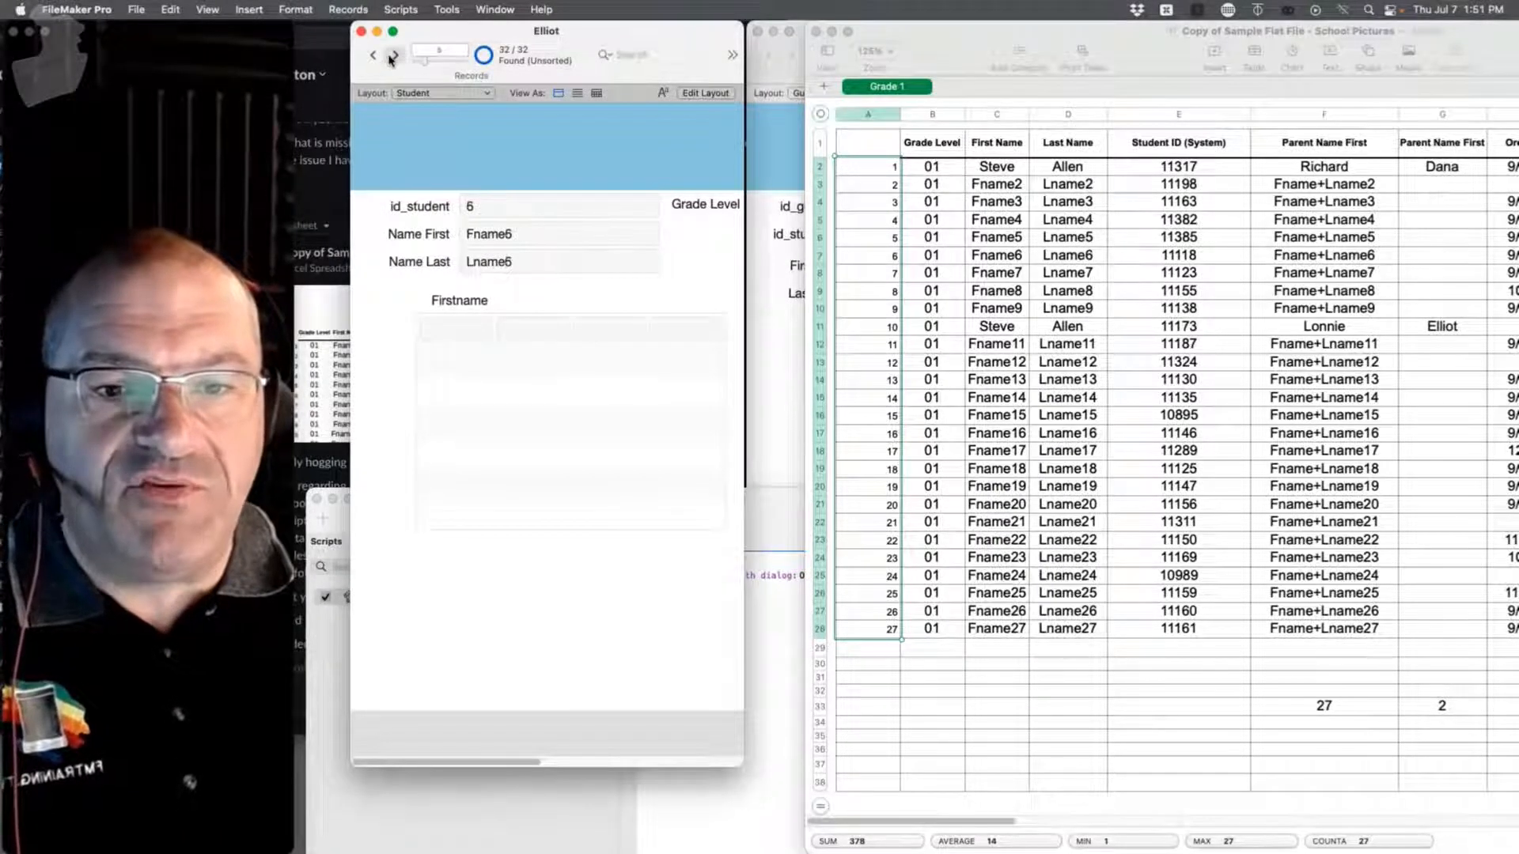
left_click(393, 57)
left_click(393, 57)
left_click(393, 57)
left_click(393, 57)
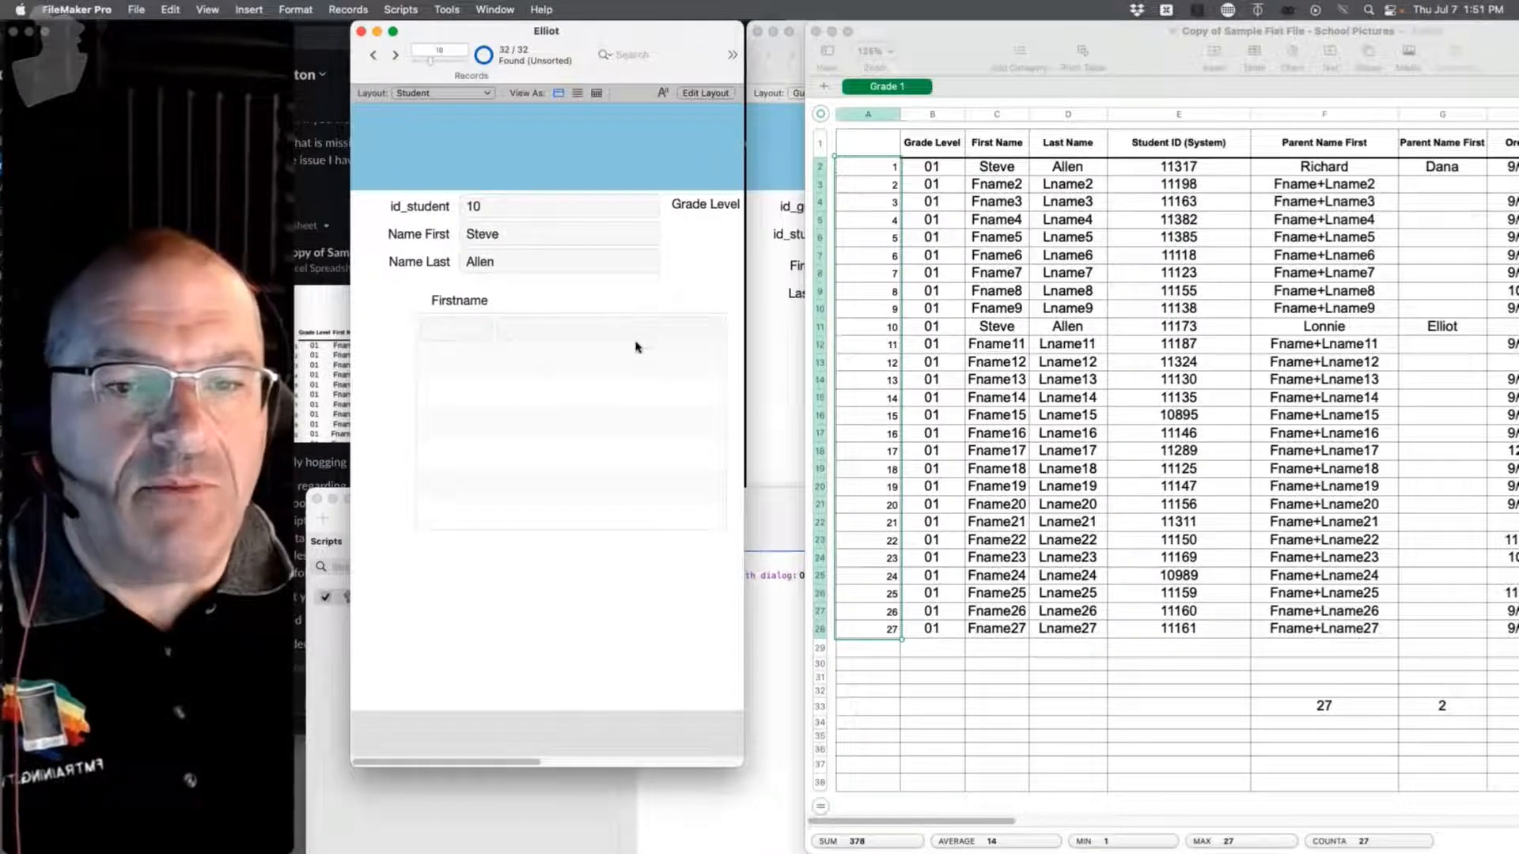
left_click(793, 146)
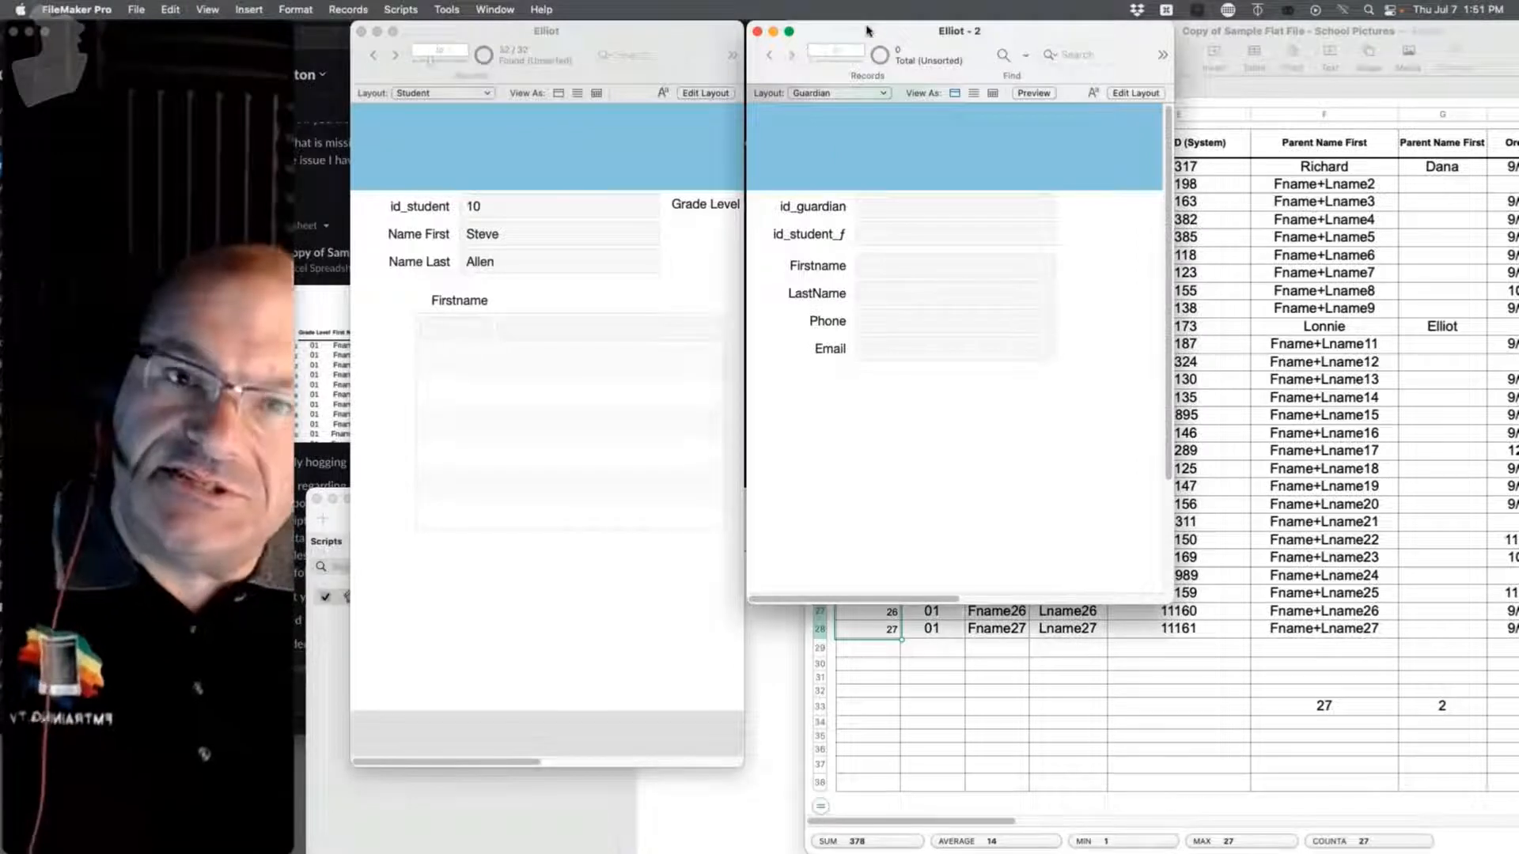
Step: Duplicate the Import Student script and rename the copy to 'Import Parent 1'
left_click(136, 9)
mouse_move(389, 8)
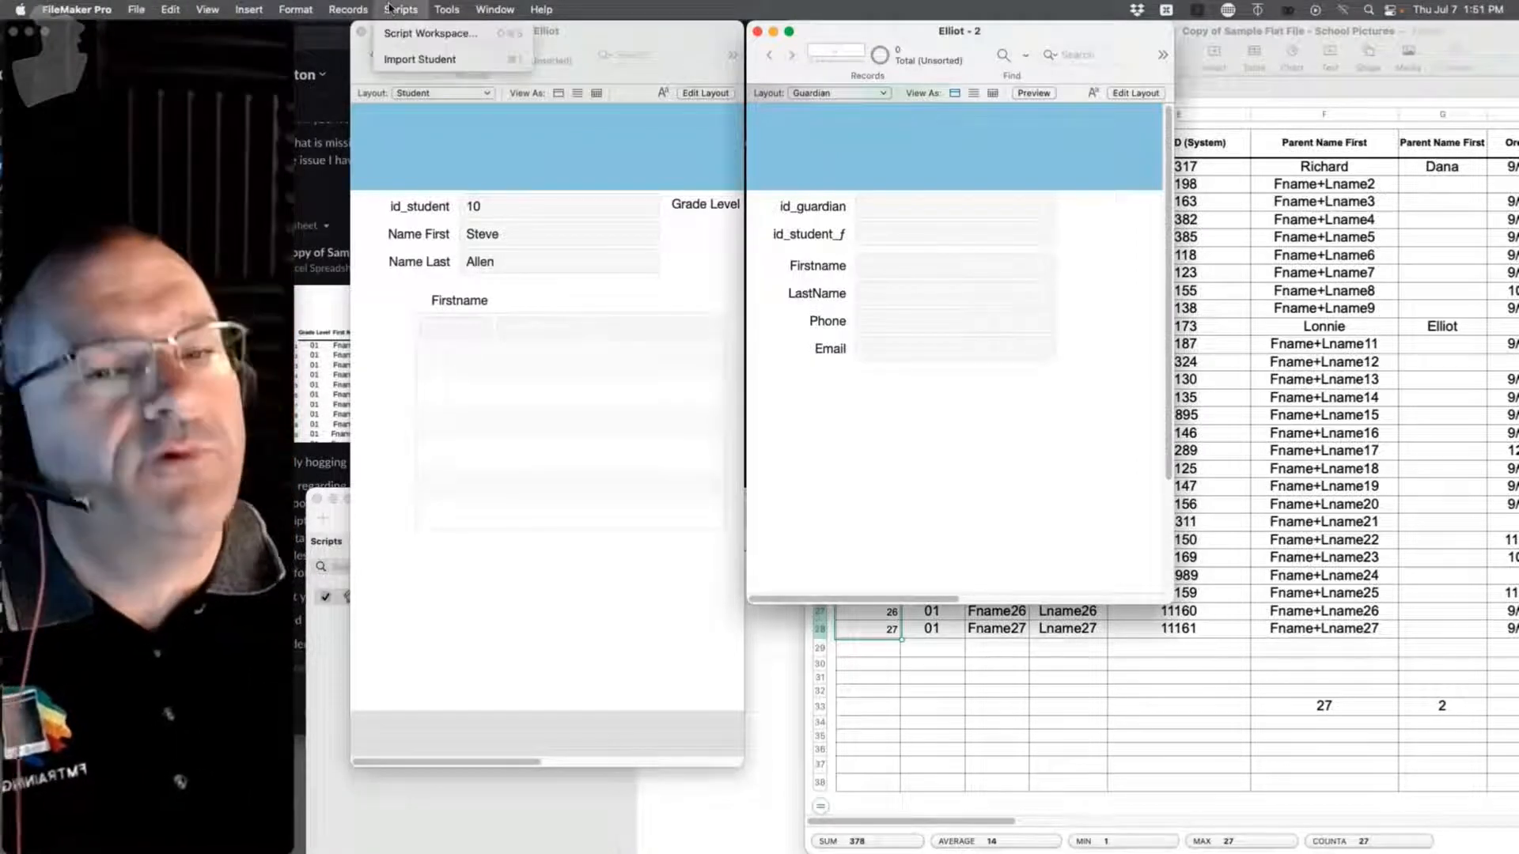
left_click(427, 32)
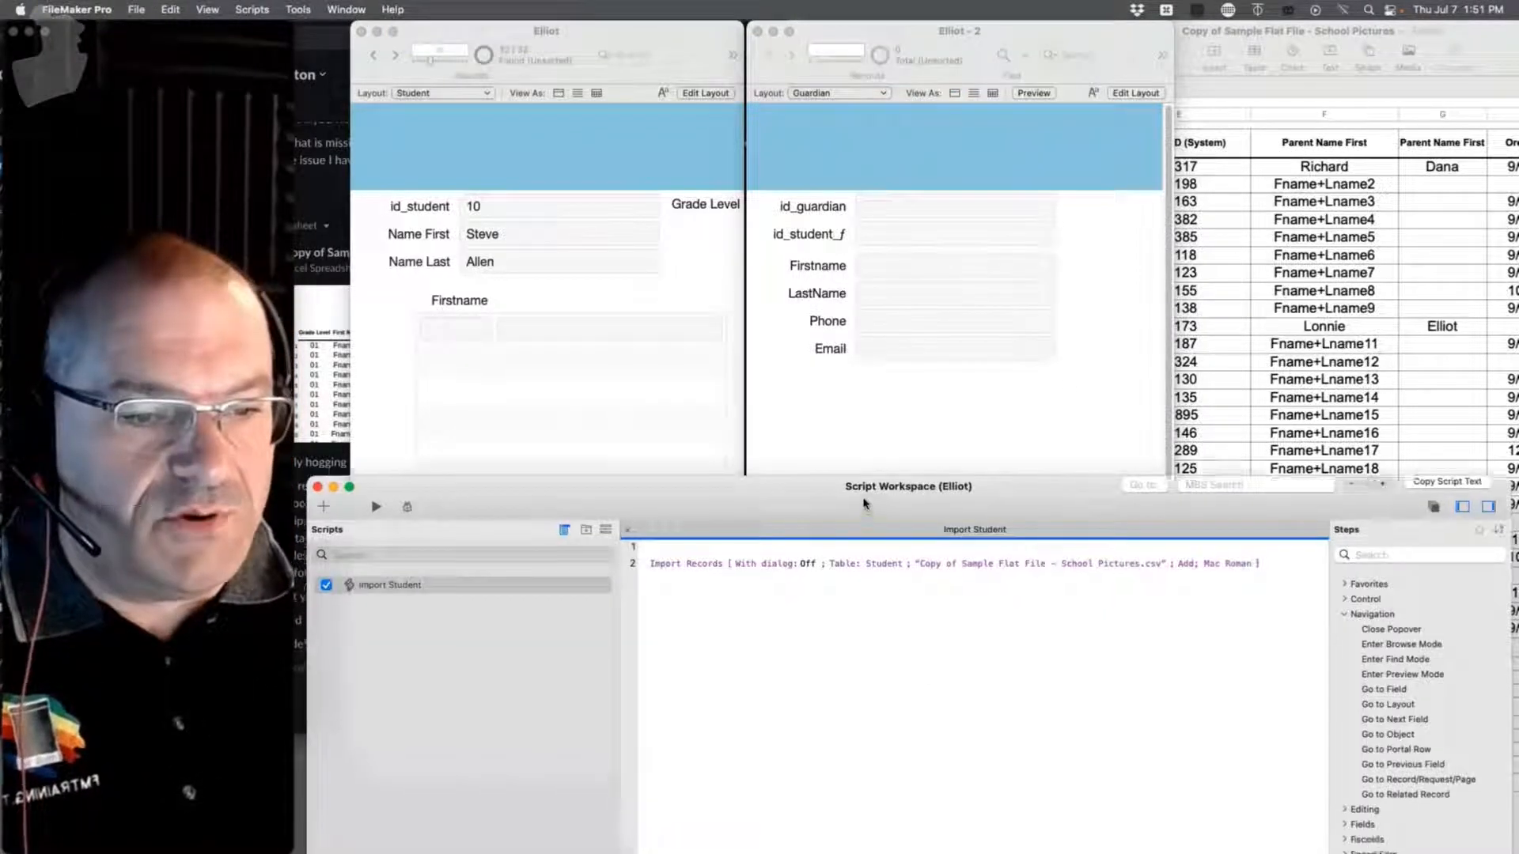
left_click_drag(864, 503, 885, 220)
right_click(409, 302)
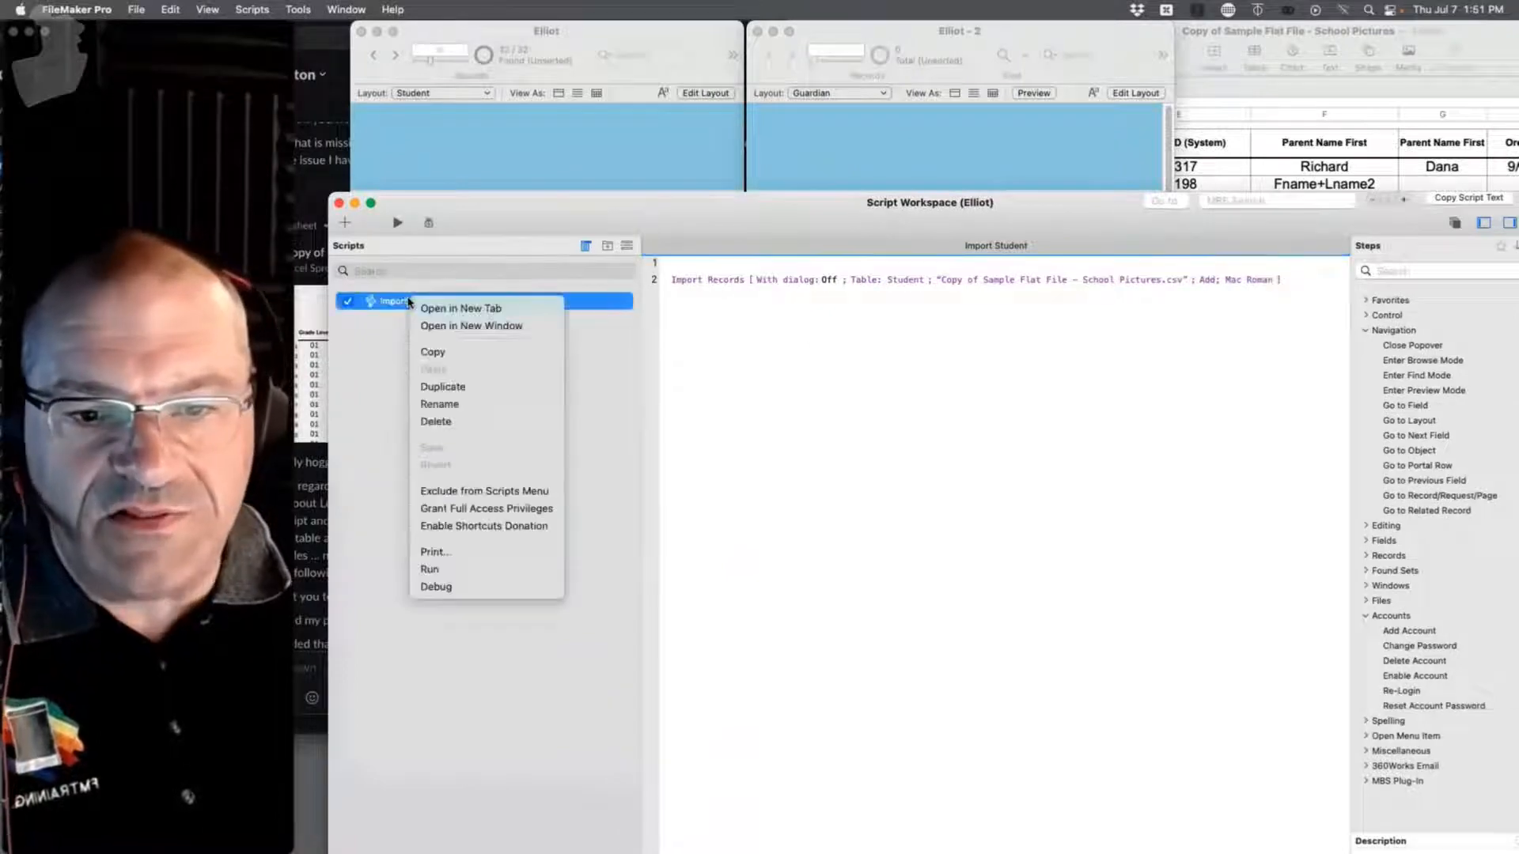
left_click(475, 387)
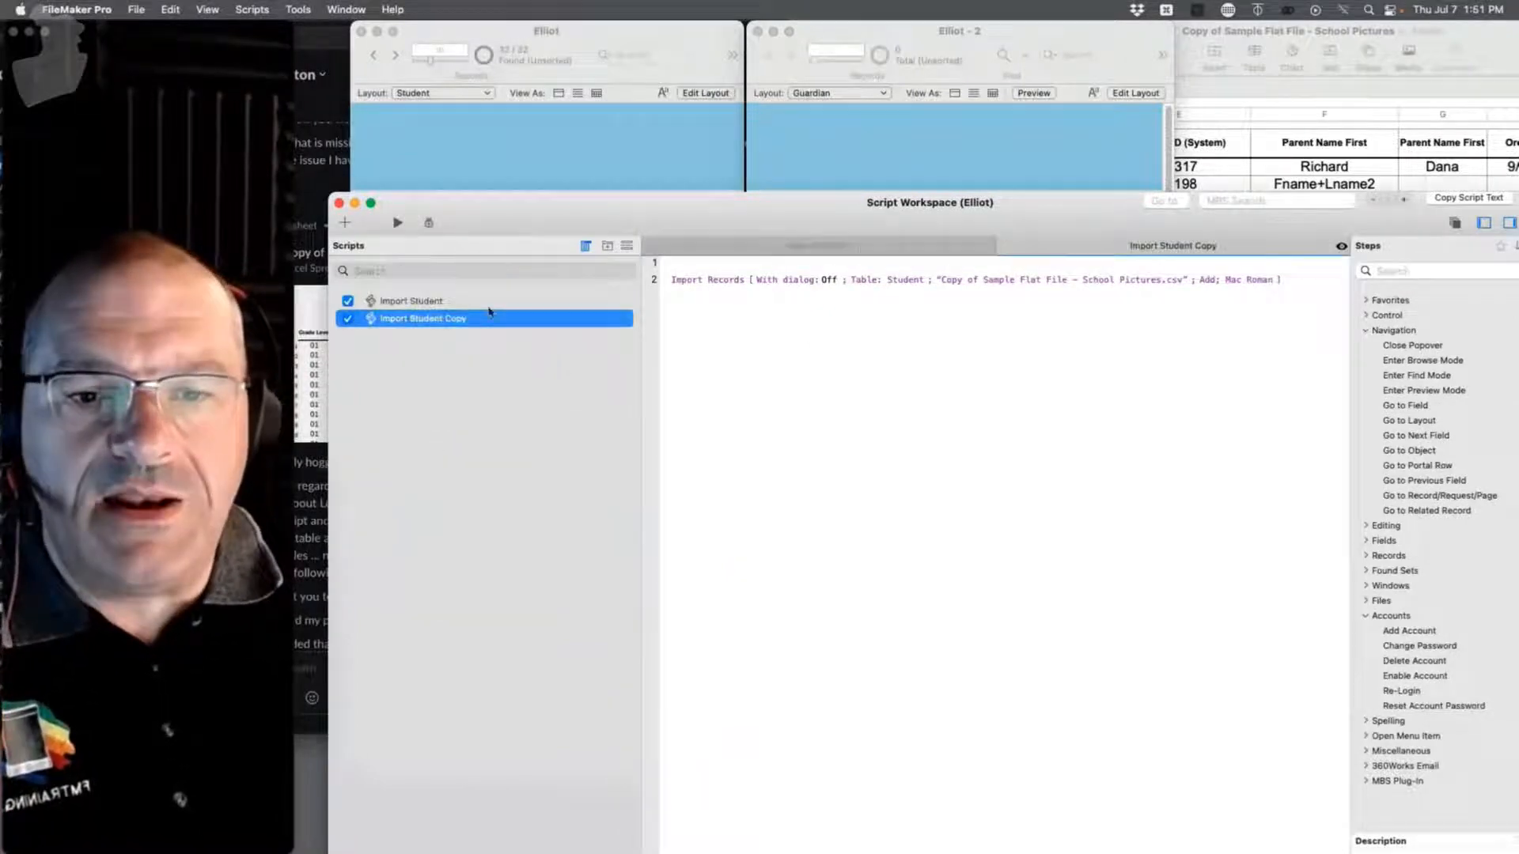
double_click(1191, 246)
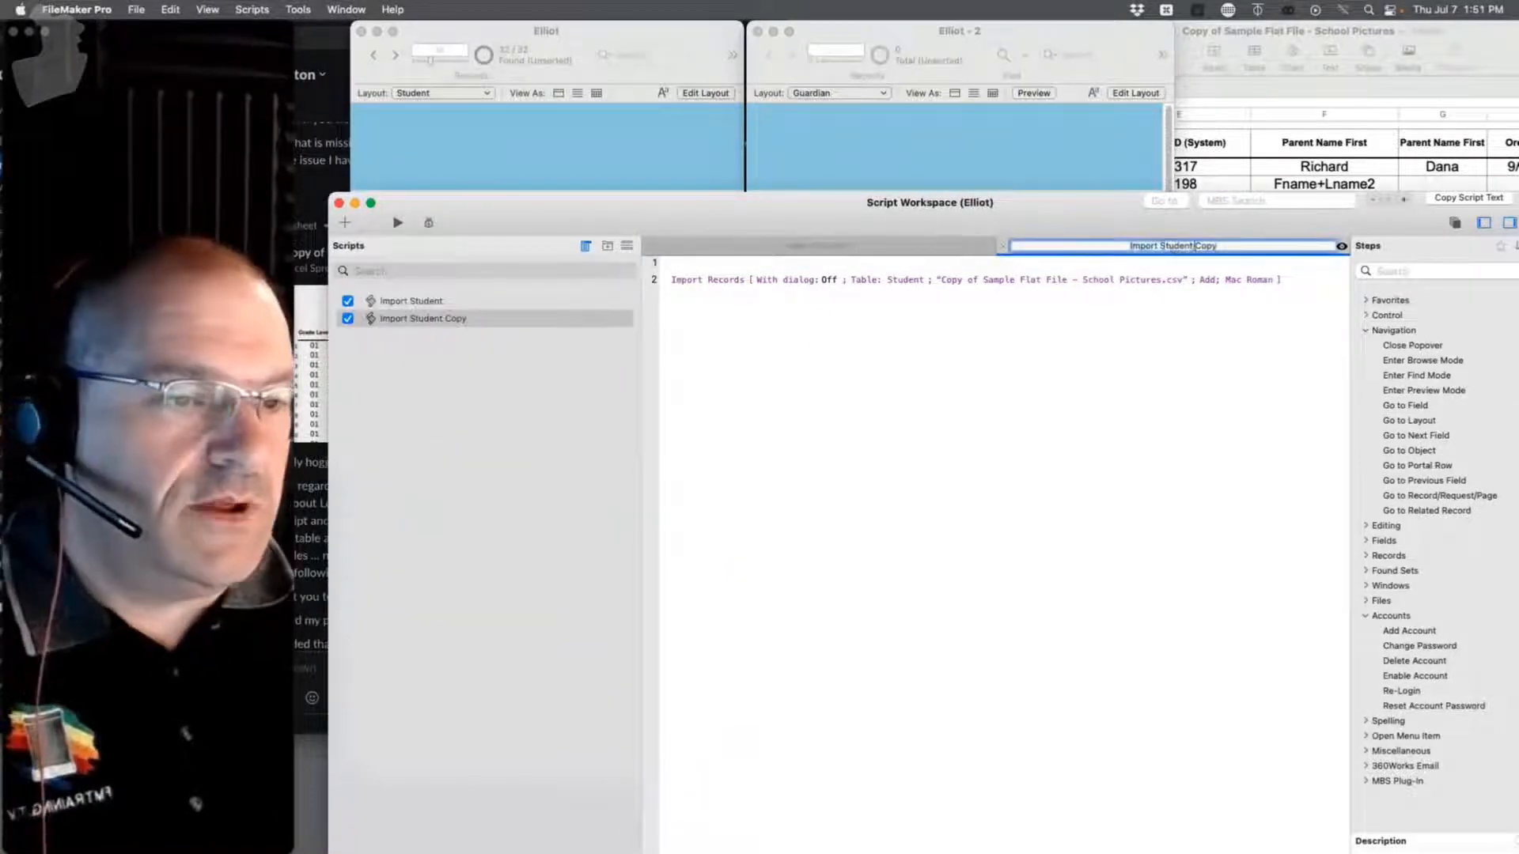
left_click_drag(1160, 246, 1297, 251)
type("Pa")
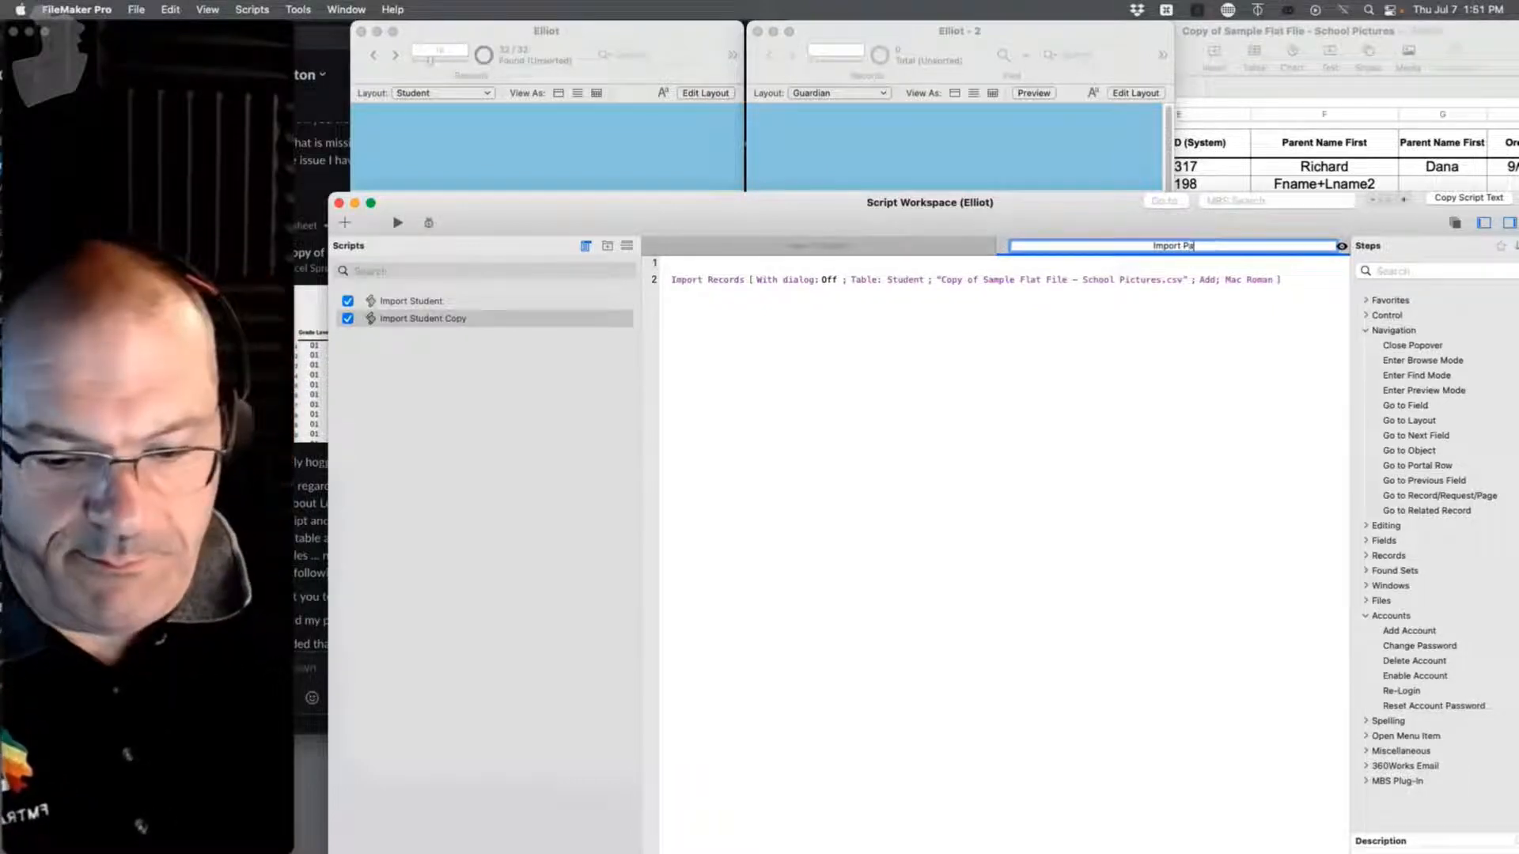
type("rent 1")
key("Return")
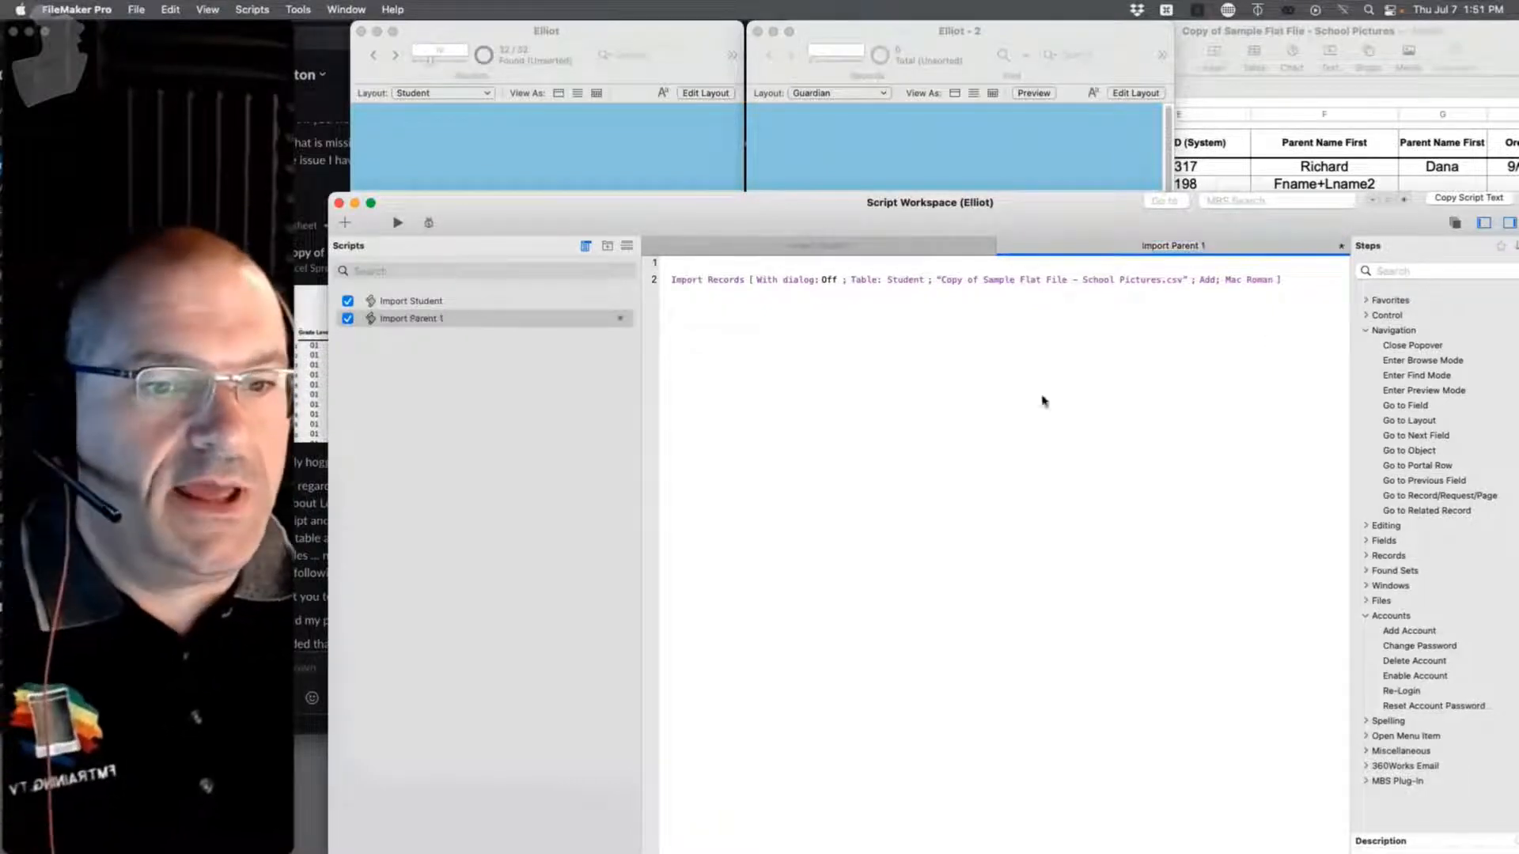
Step: Insert blank lines at the top of Import Parent 1, above its Import Records step
left_click(435, 303)
left_click(430, 320)
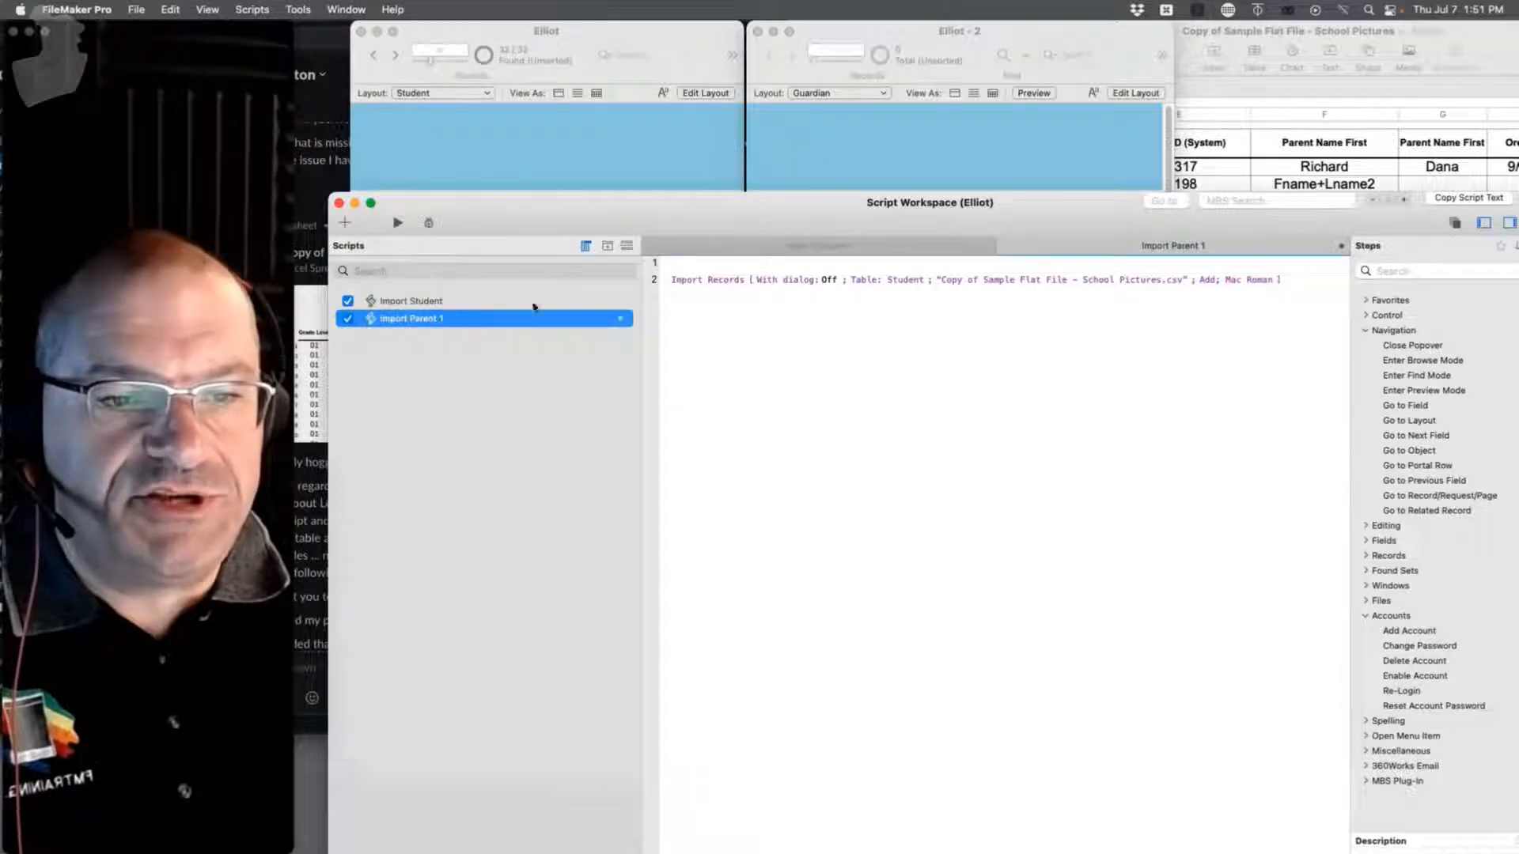
left_click(688, 266)
key("Return")
key("Return")
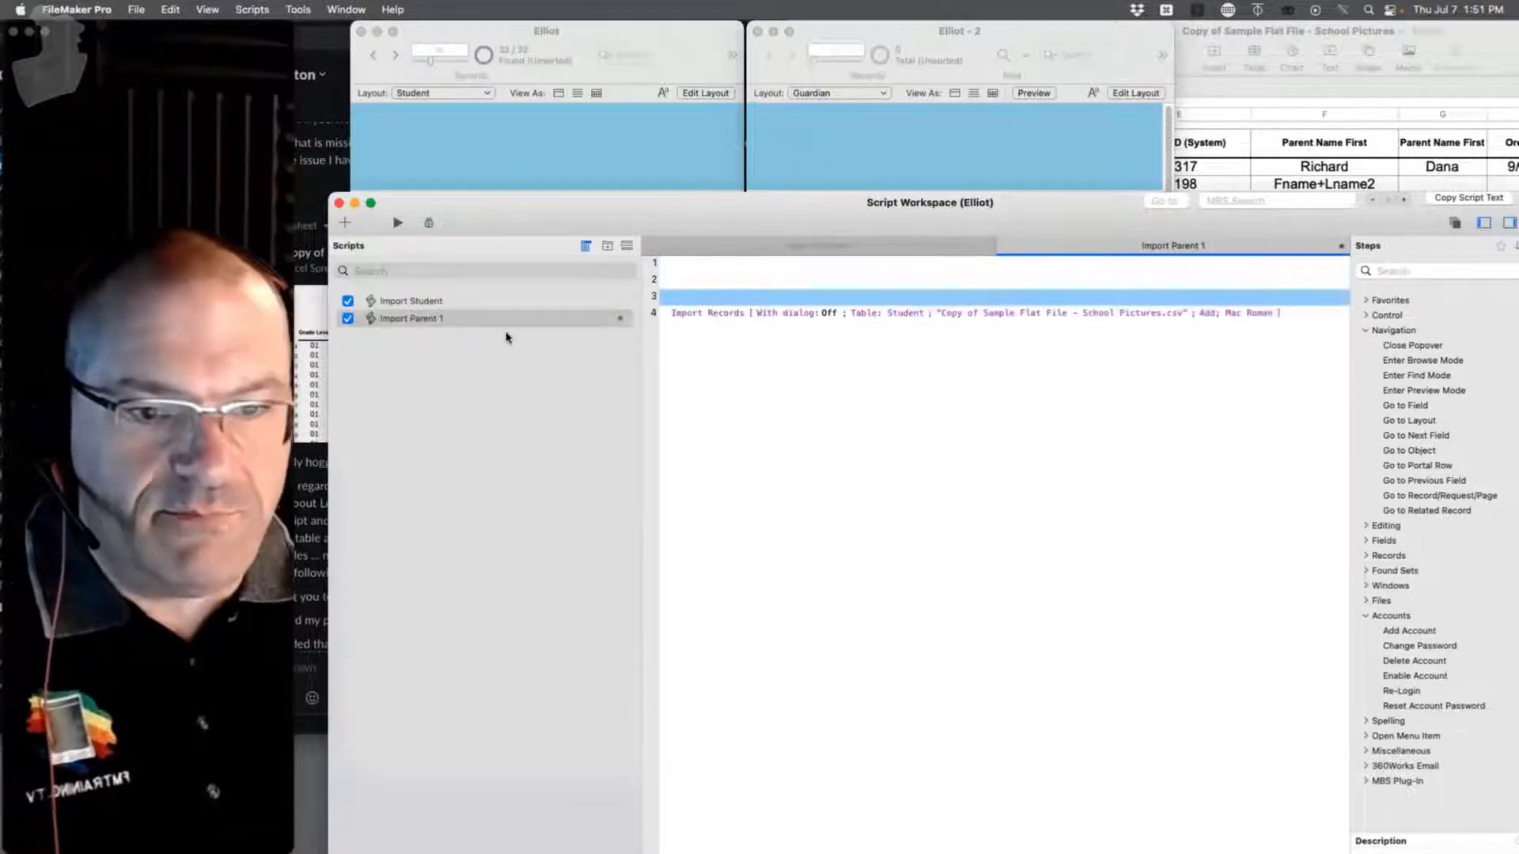
left_click(433, 300)
left_click(431, 316)
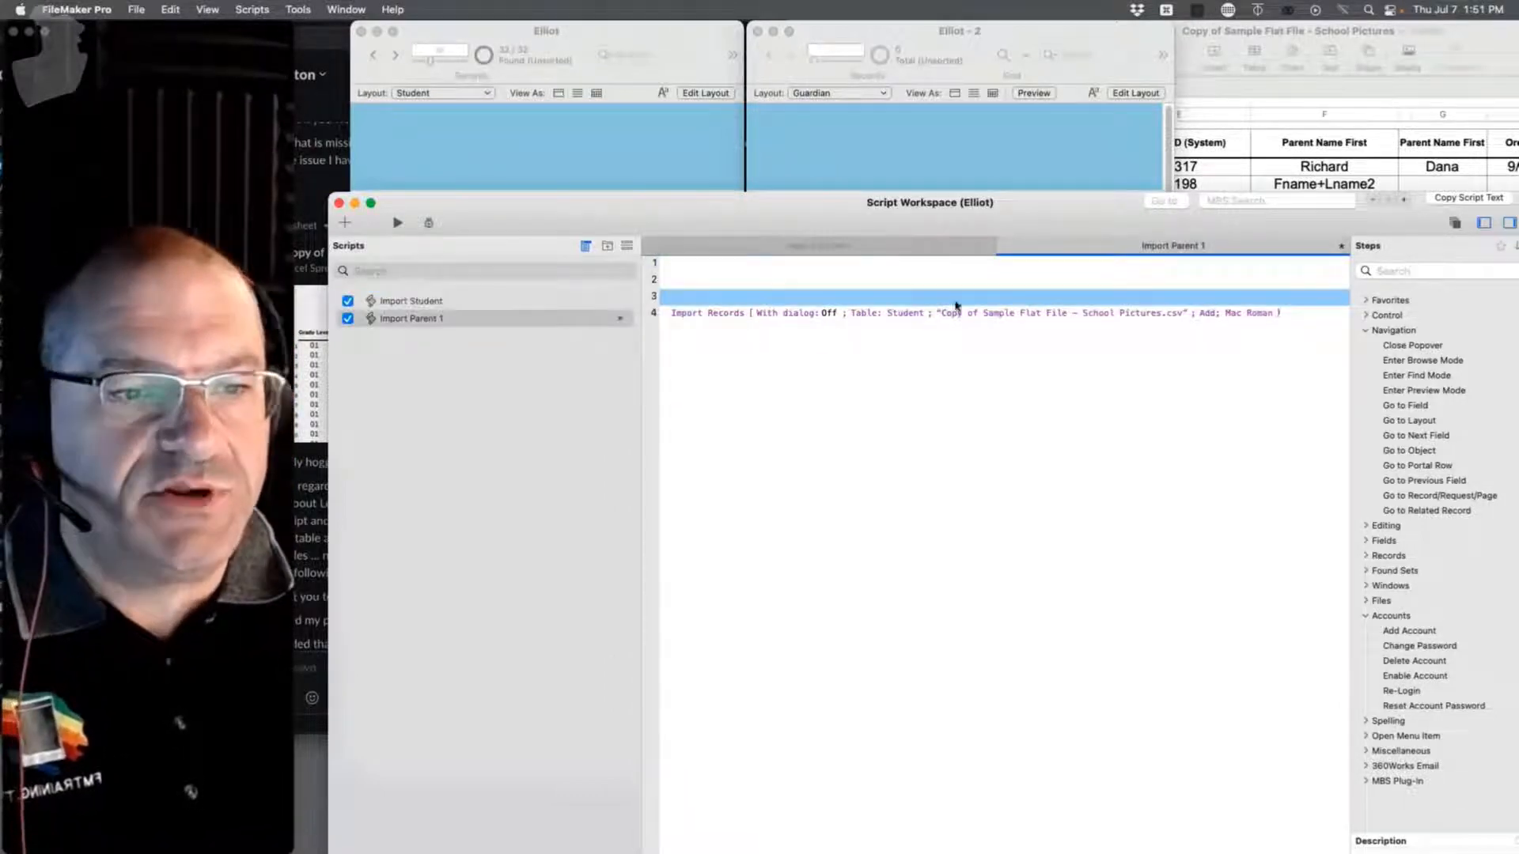
left_click(1291, 316)
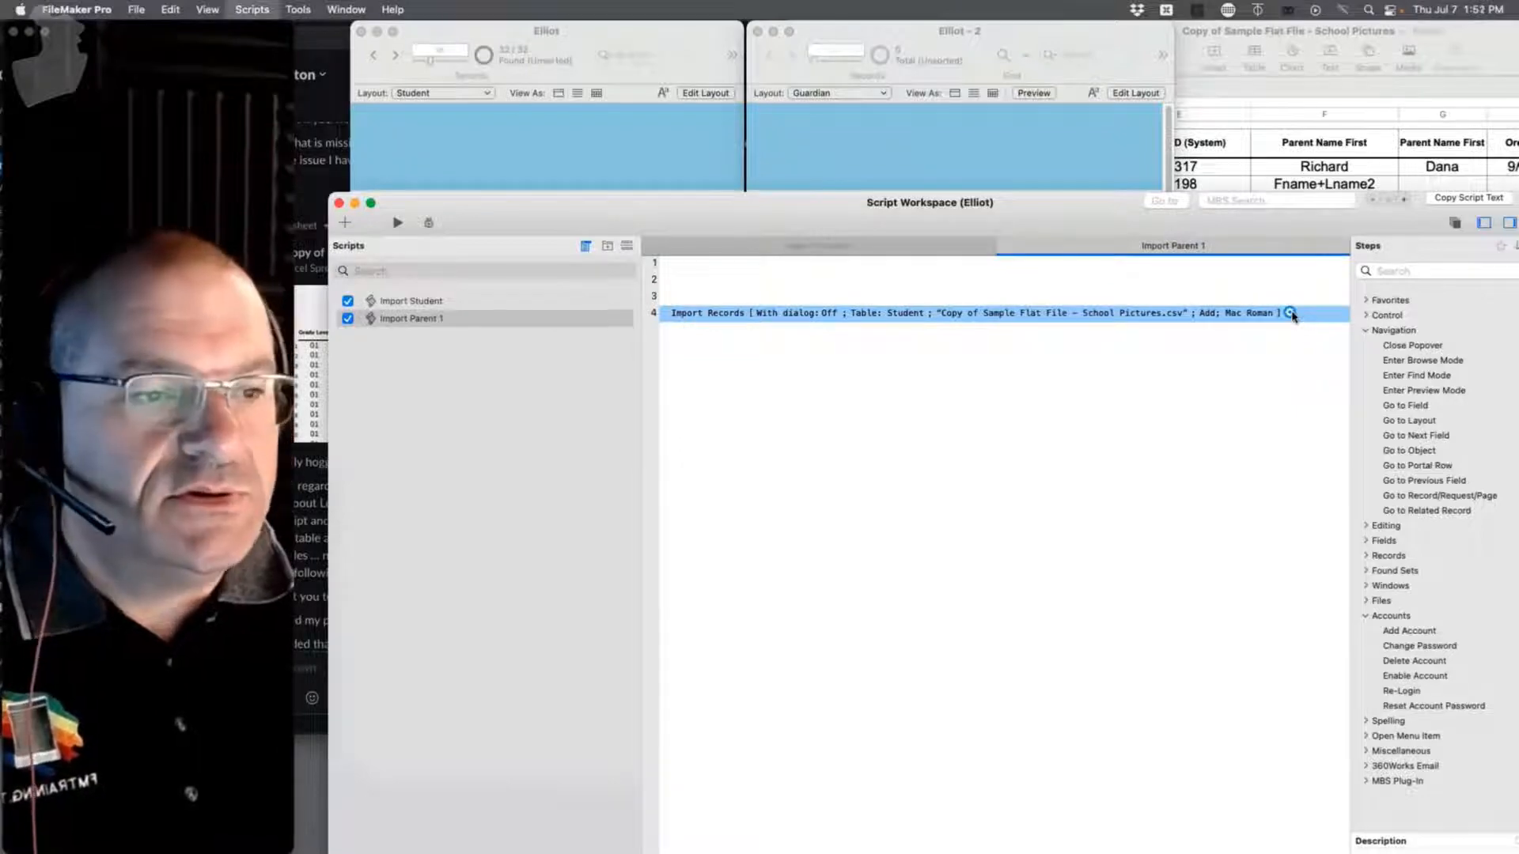
Step: Point Import Parent 1's import order at the Guardian table instead of Student
left_click(1290, 314)
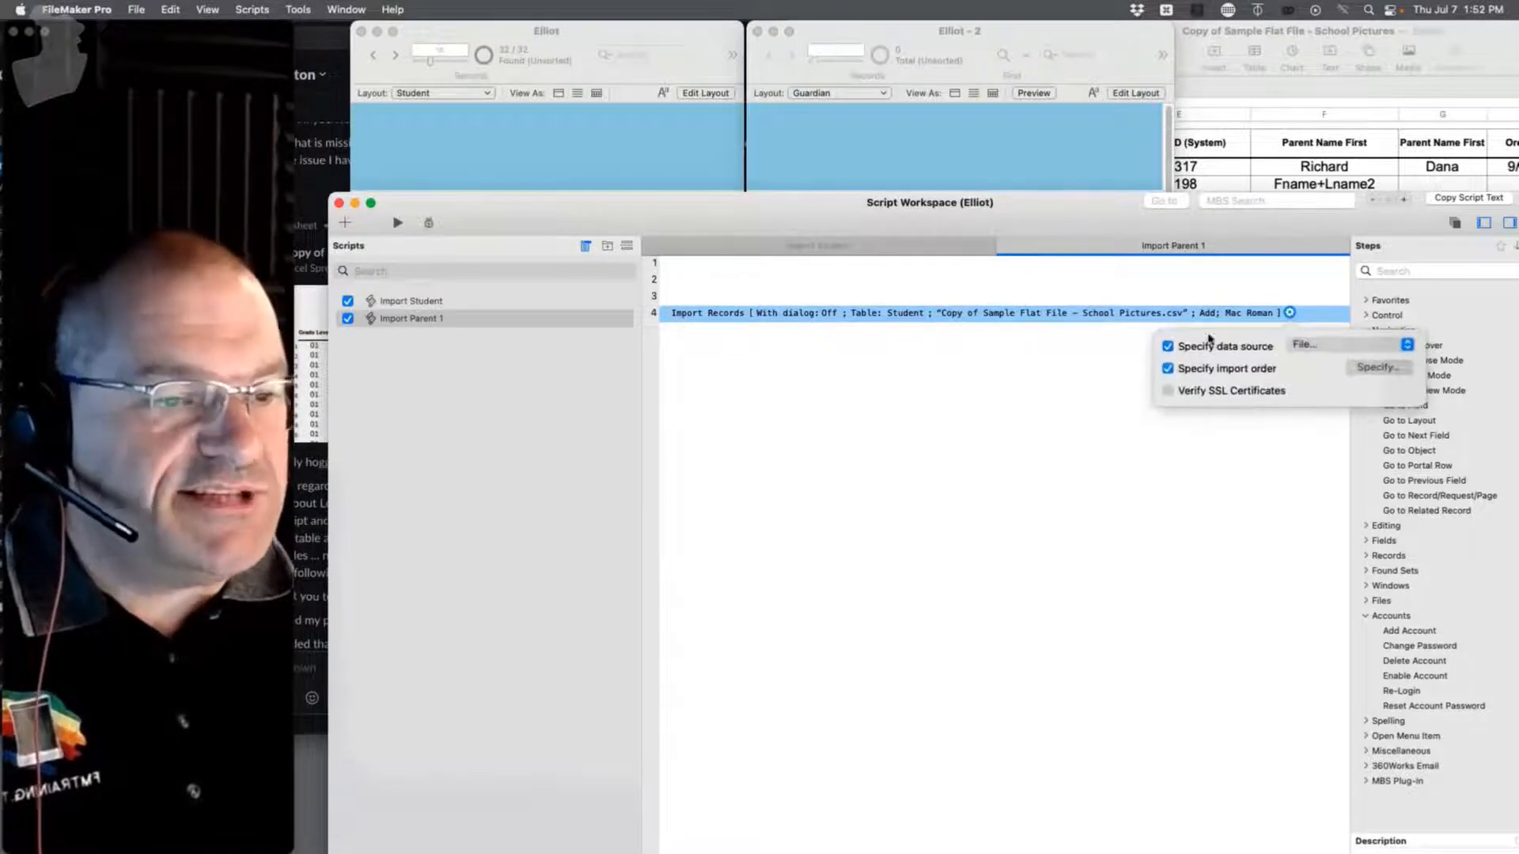
left_click(1377, 367)
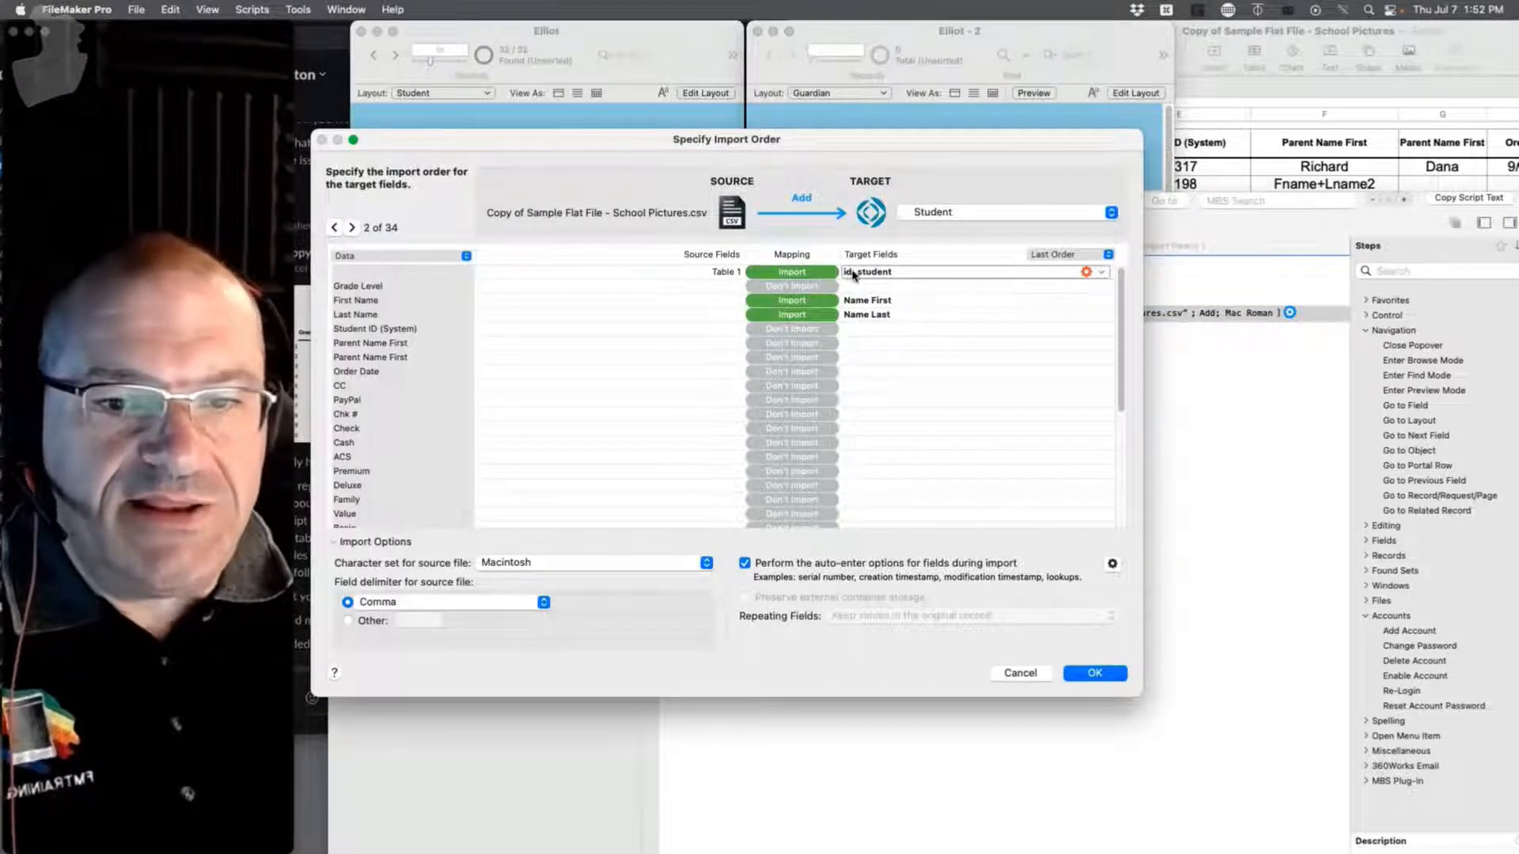
left_click(962, 212)
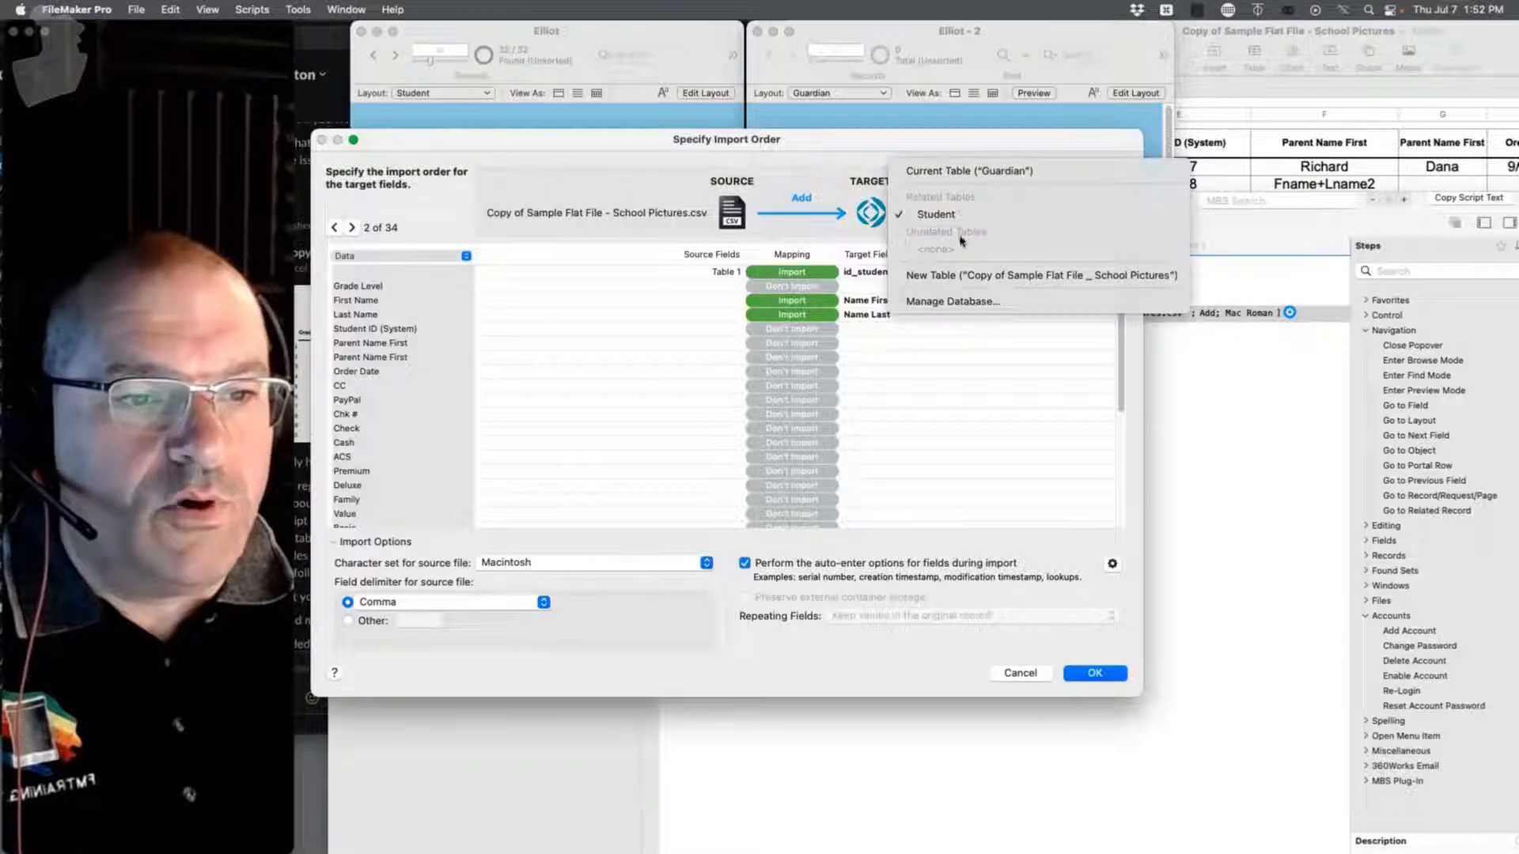
left_click(966, 171)
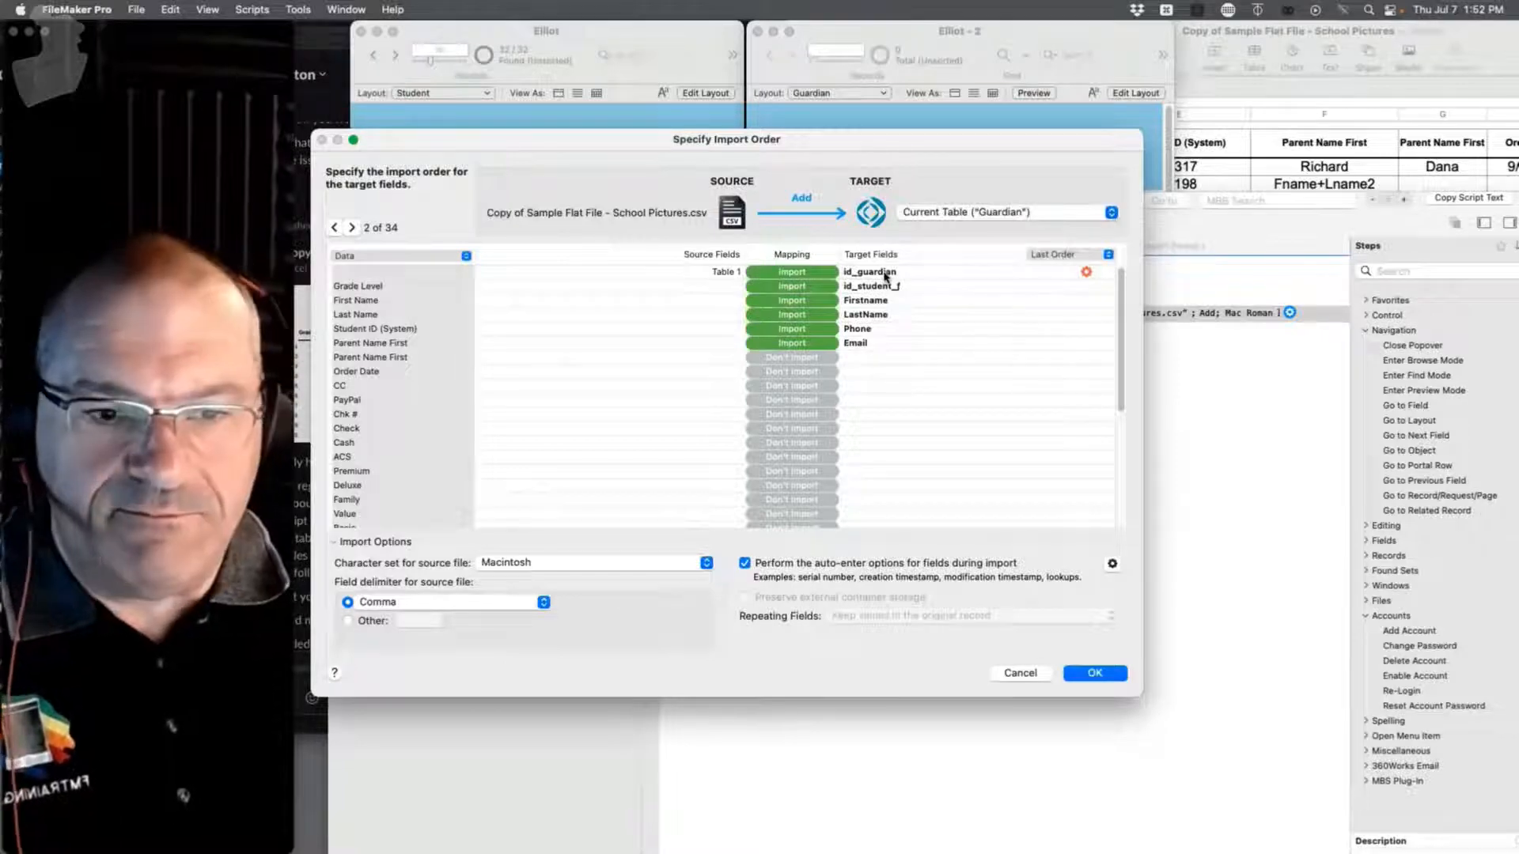
Step: Map the first row to id_student_f and Parent Name First to Firstname
left_click(859, 287)
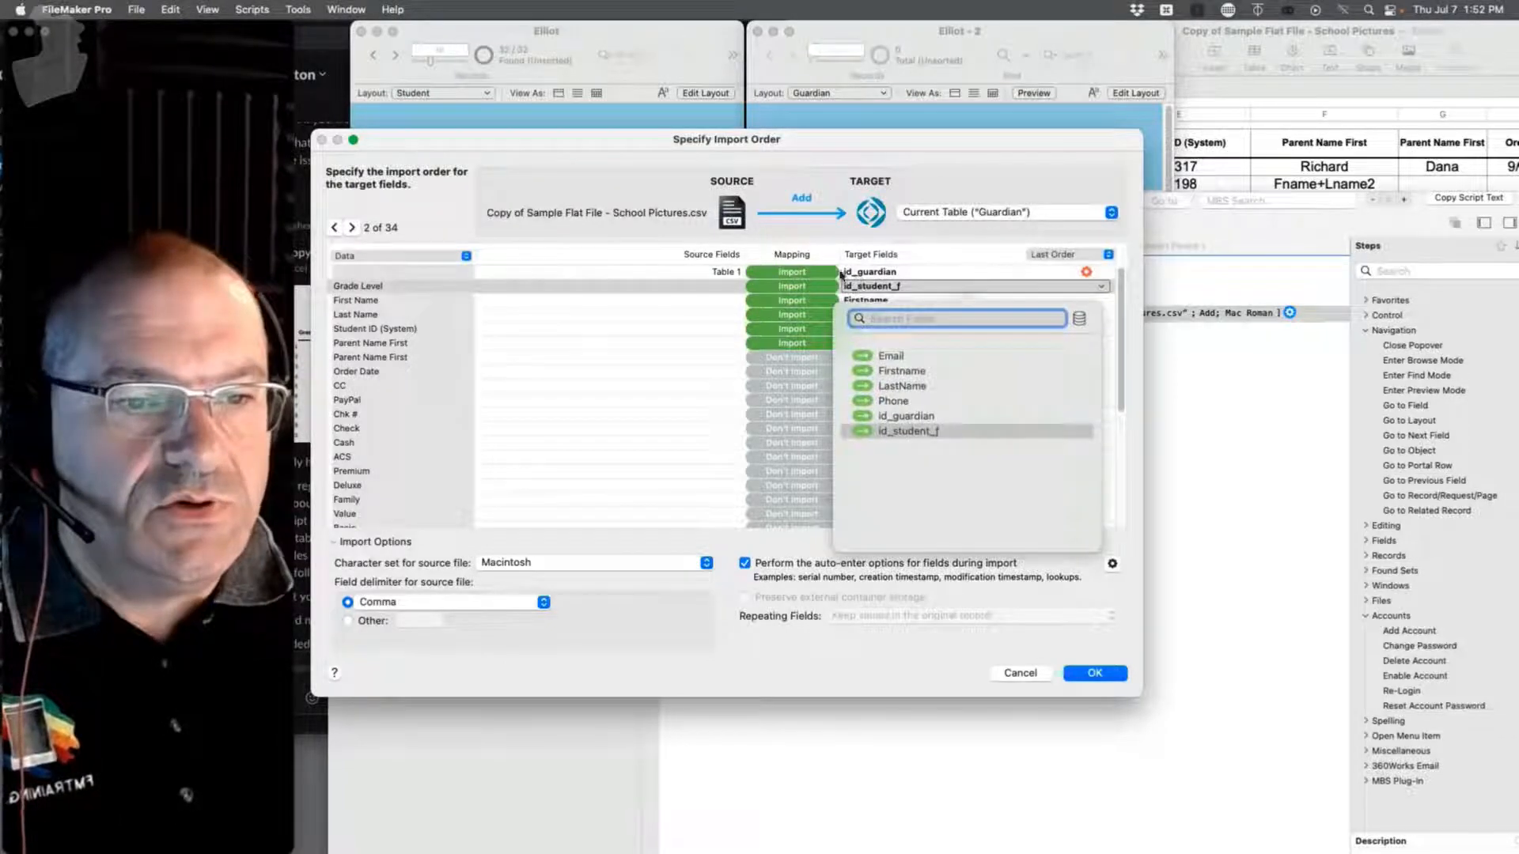
left_click(860, 273)
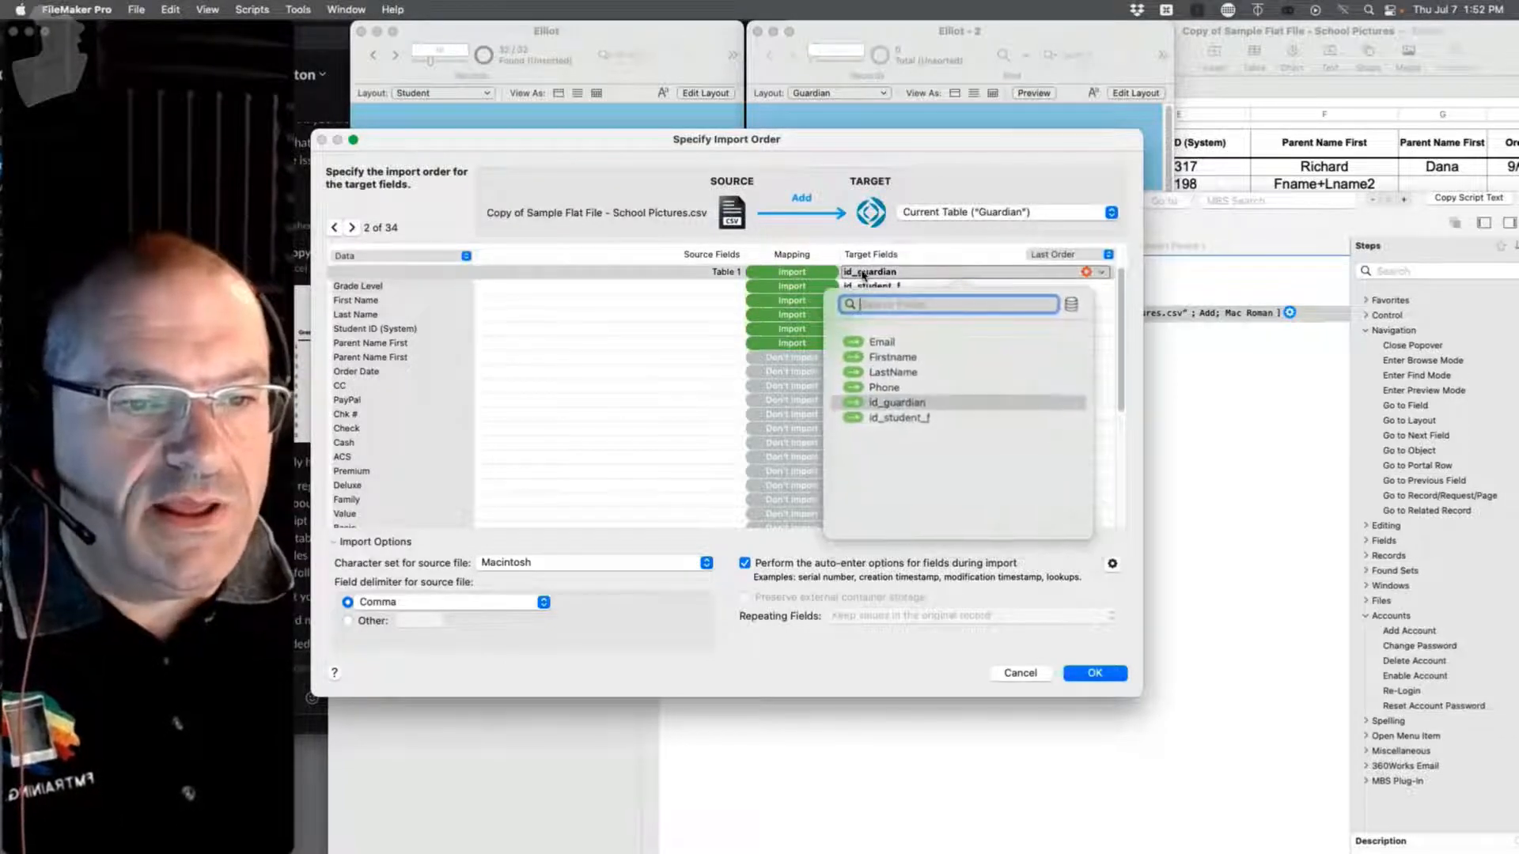
left_click(896, 419)
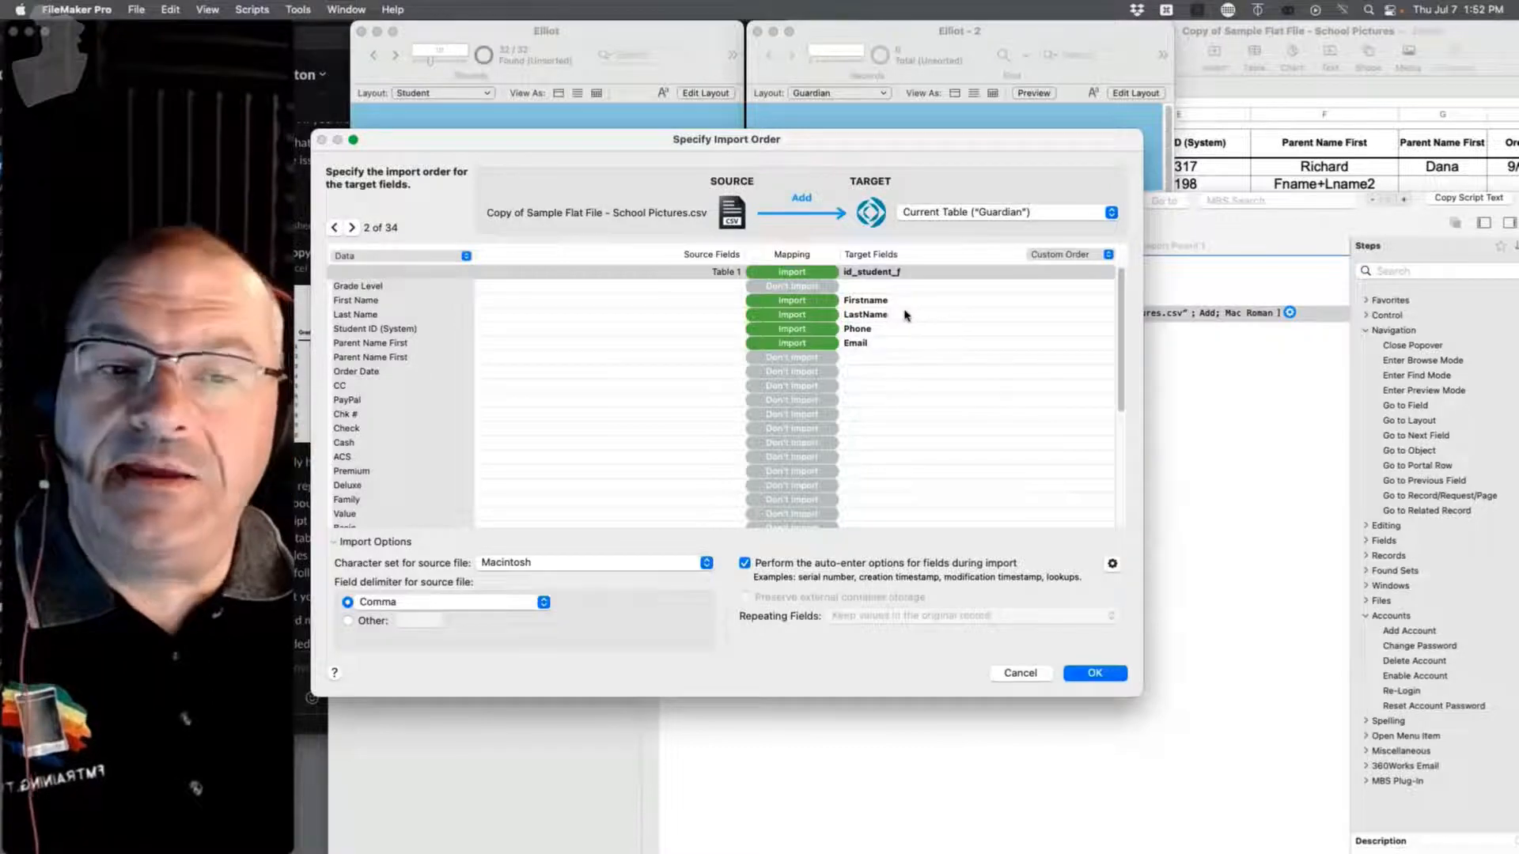
left_click(857, 300)
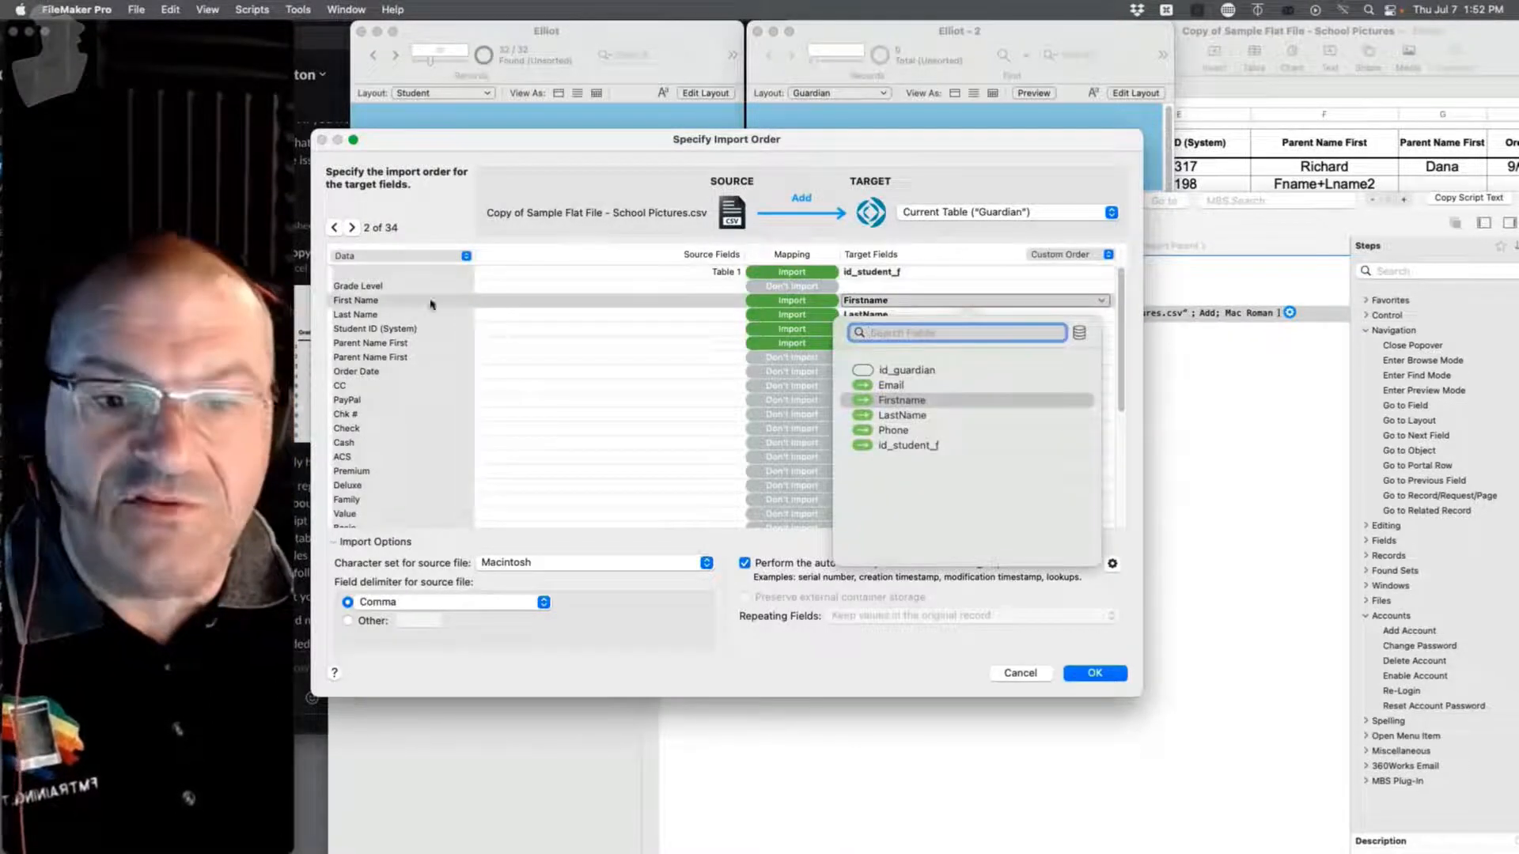
left_click(362, 348)
left_click(866, 348)
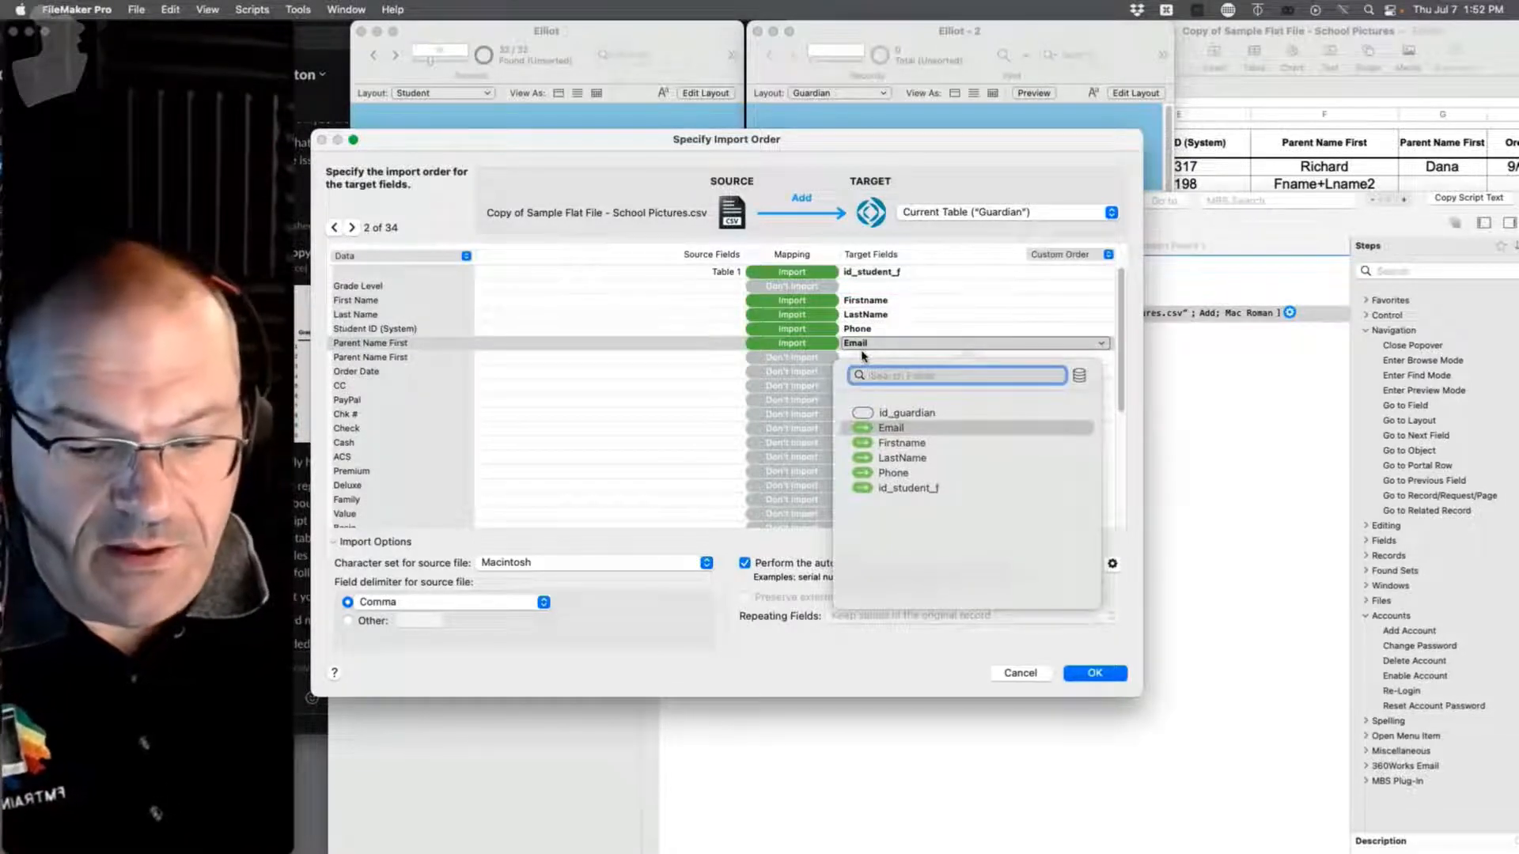
type("fir")
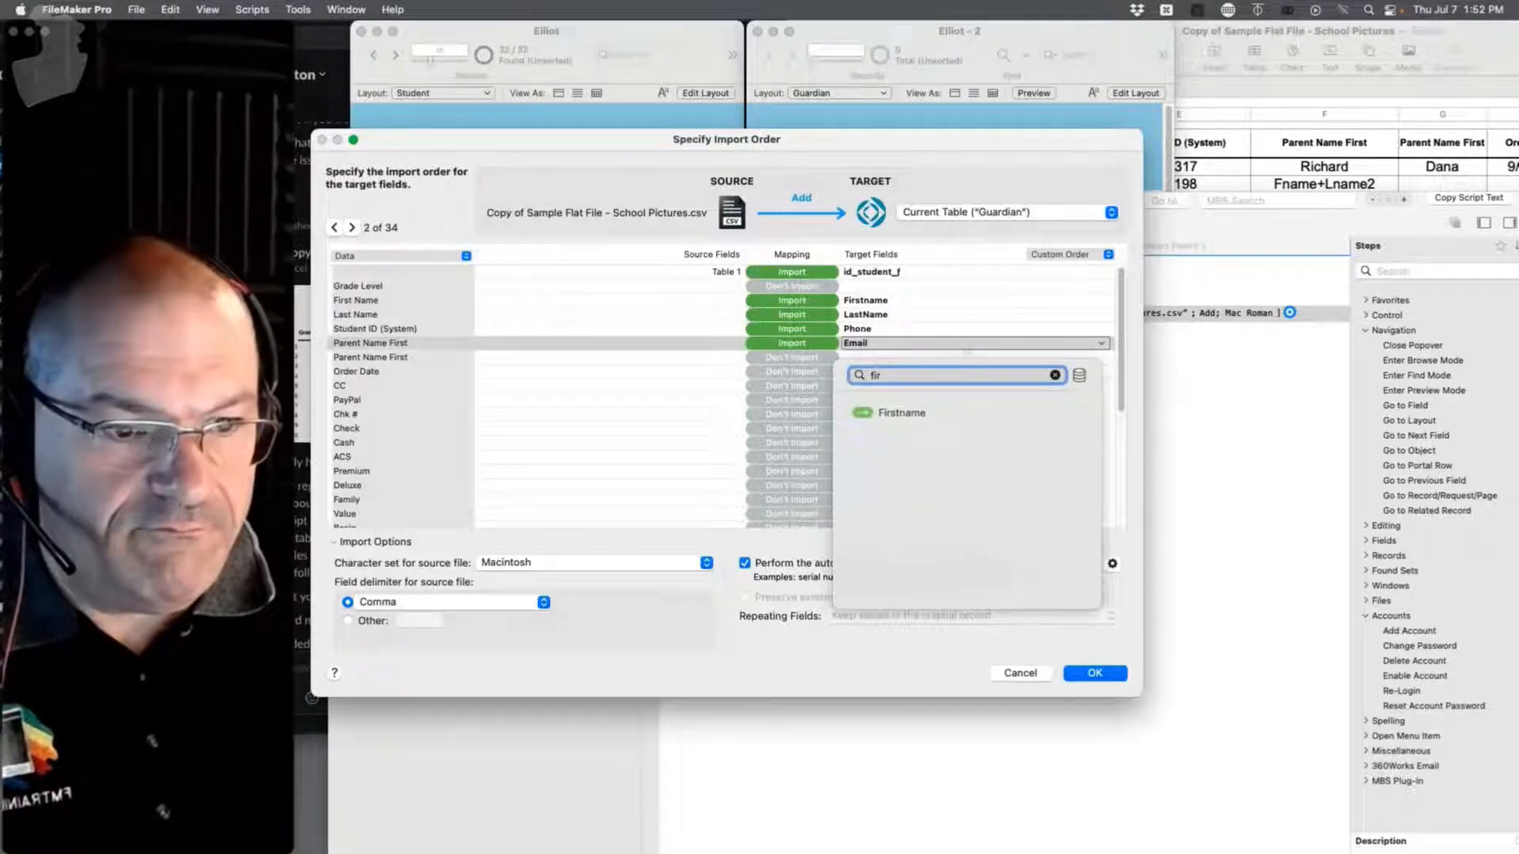
left_click(884, 419)
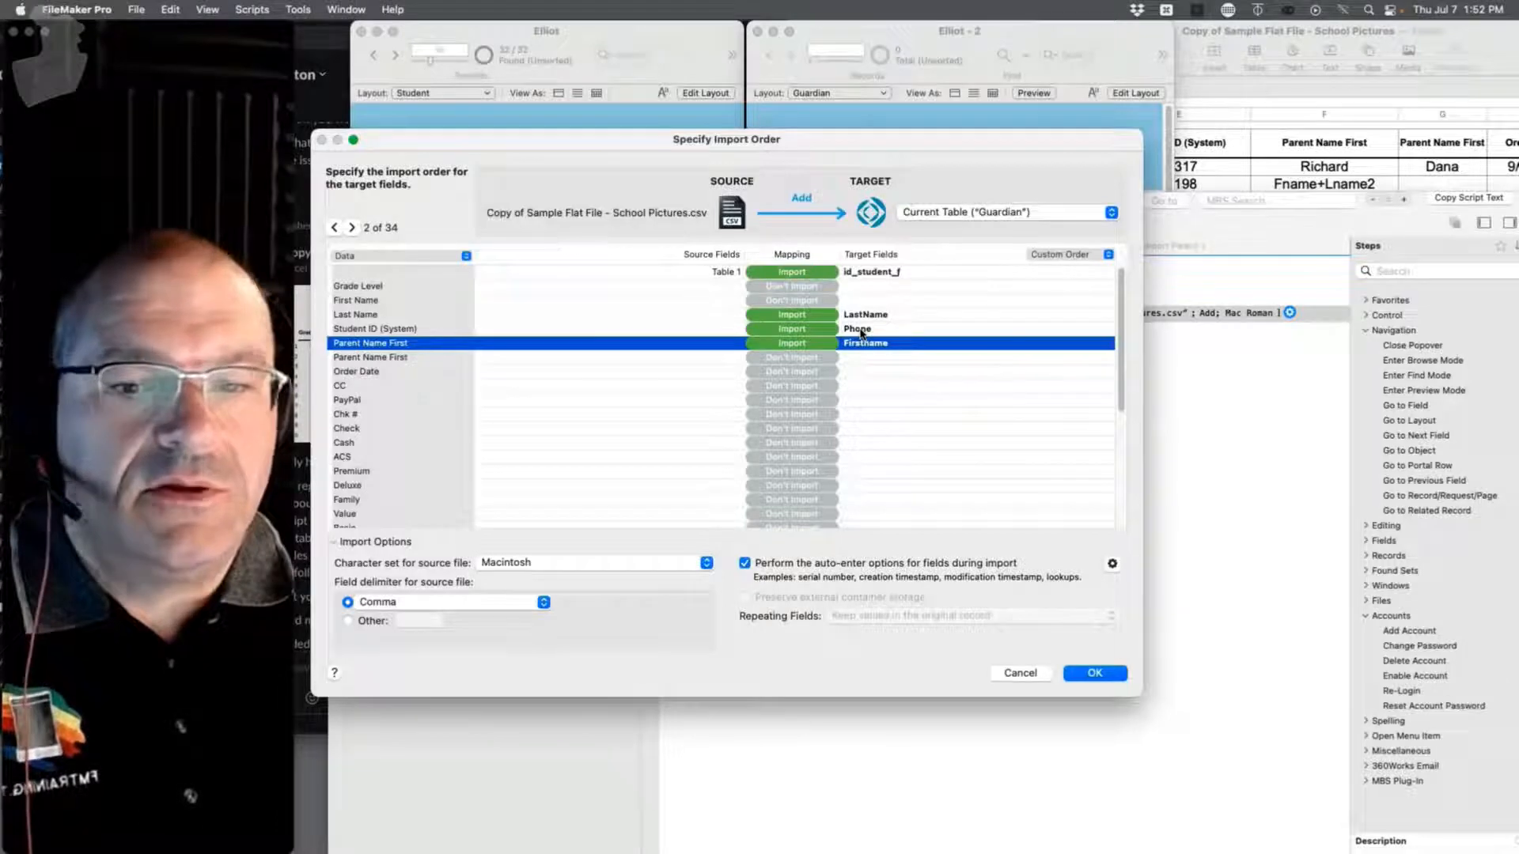
scroll(407, 461, "down", 6)
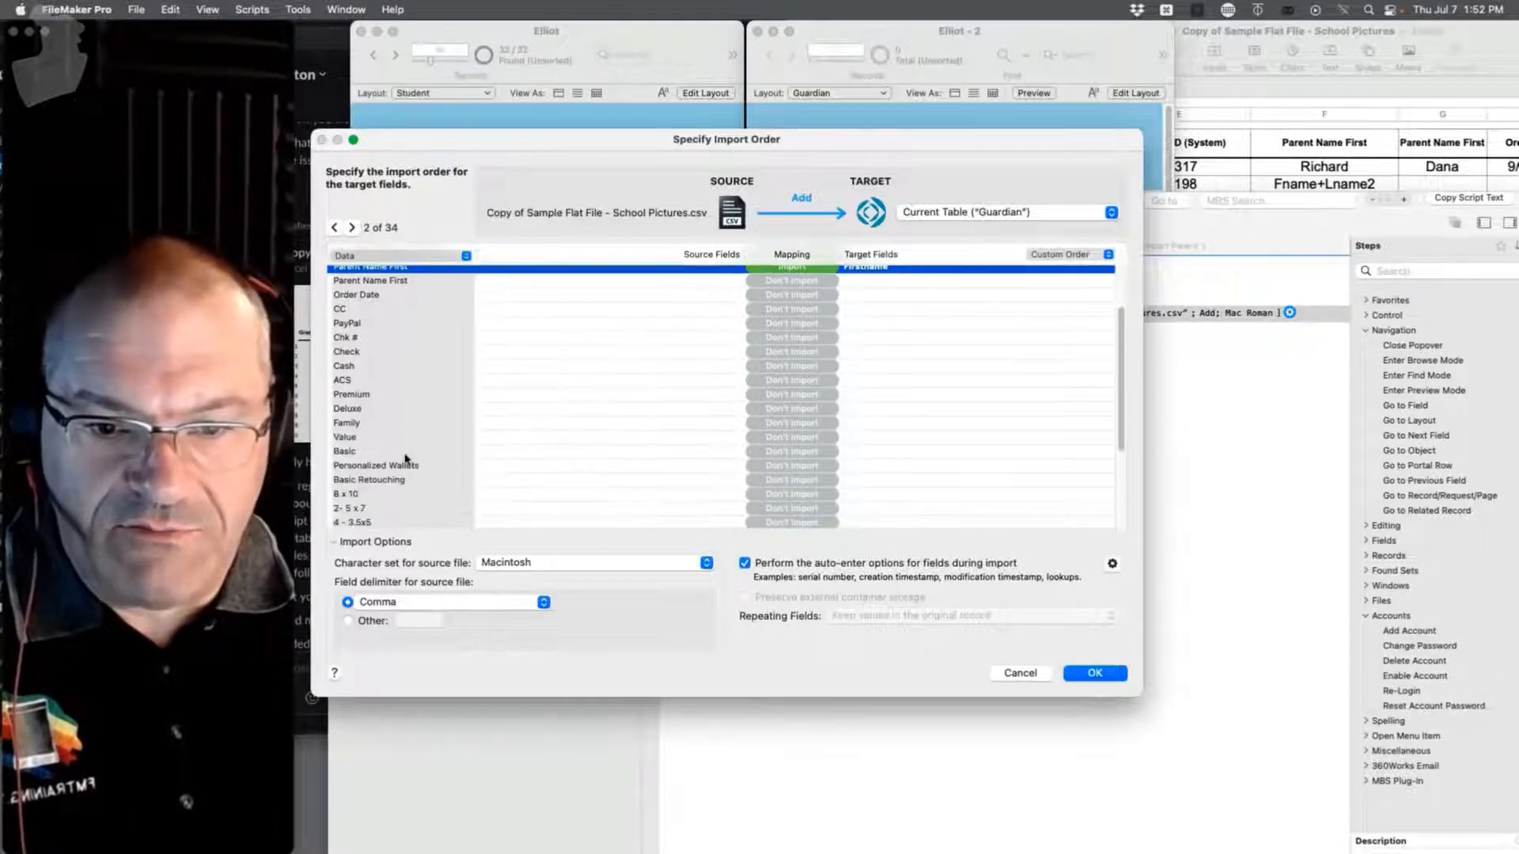
scroll(407, 462, "up", 5)
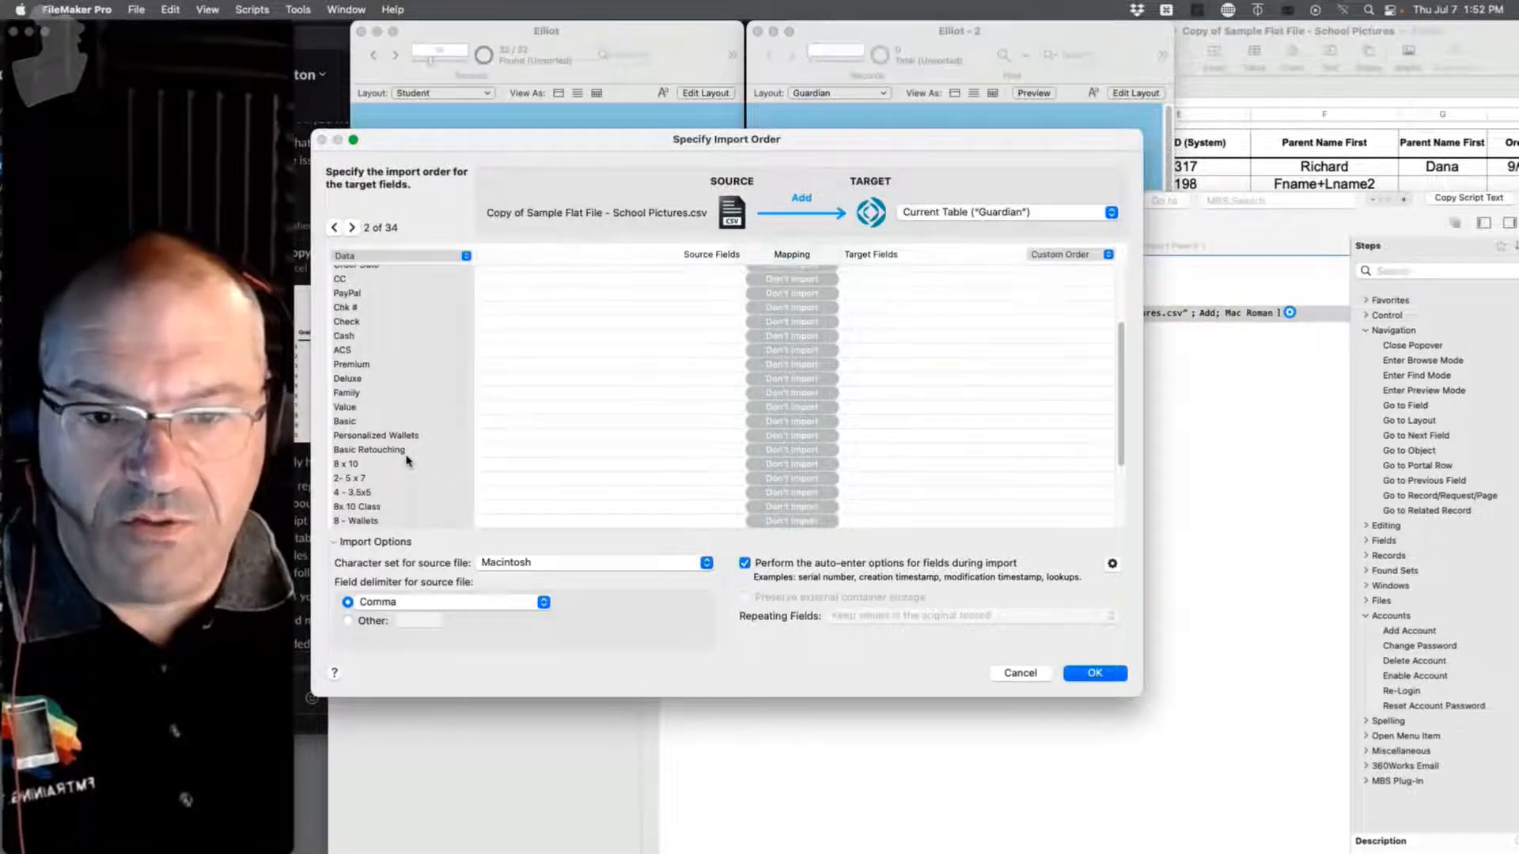
scroll(396, 459, "up", 3)
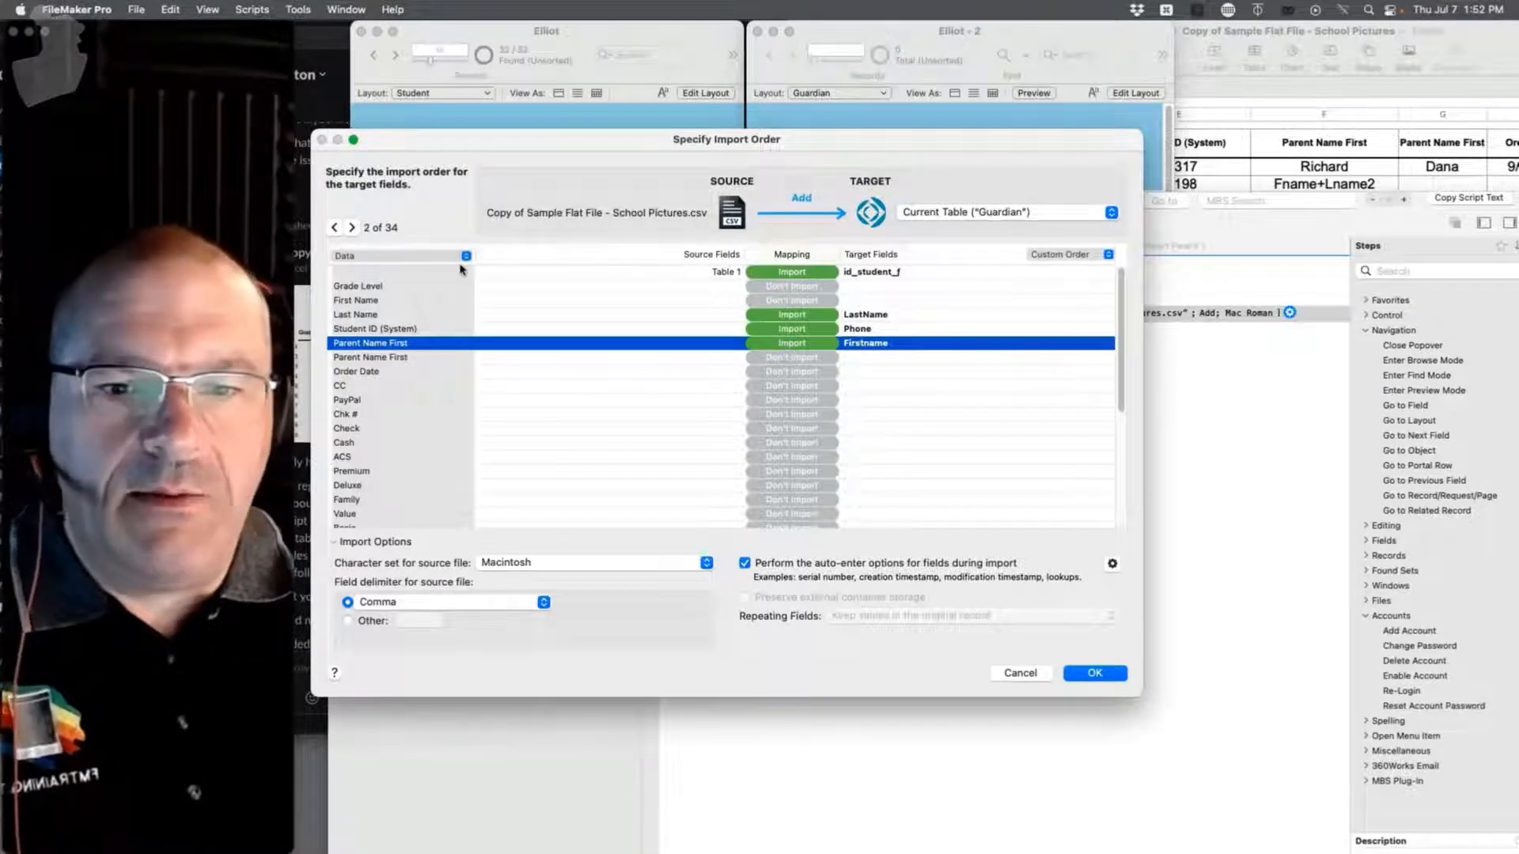
Step: Preview source records and stop importing Student ID into Phone and Parent Name First
left_click(352, 227)
left_click(352, 227)
left_click(352, 227)
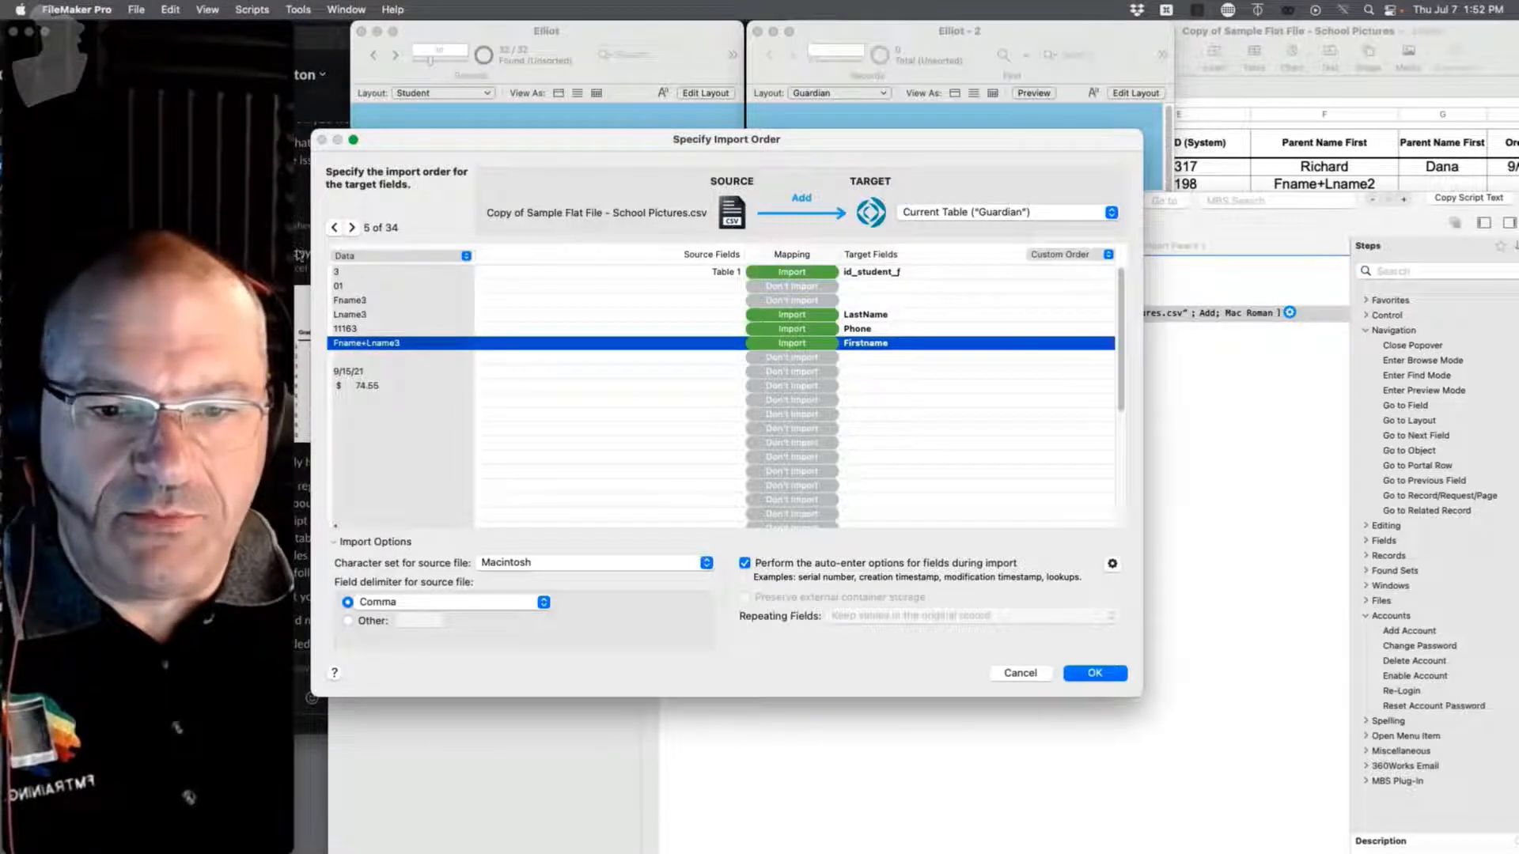
left_click(334, 229)
left_click(334, 229)
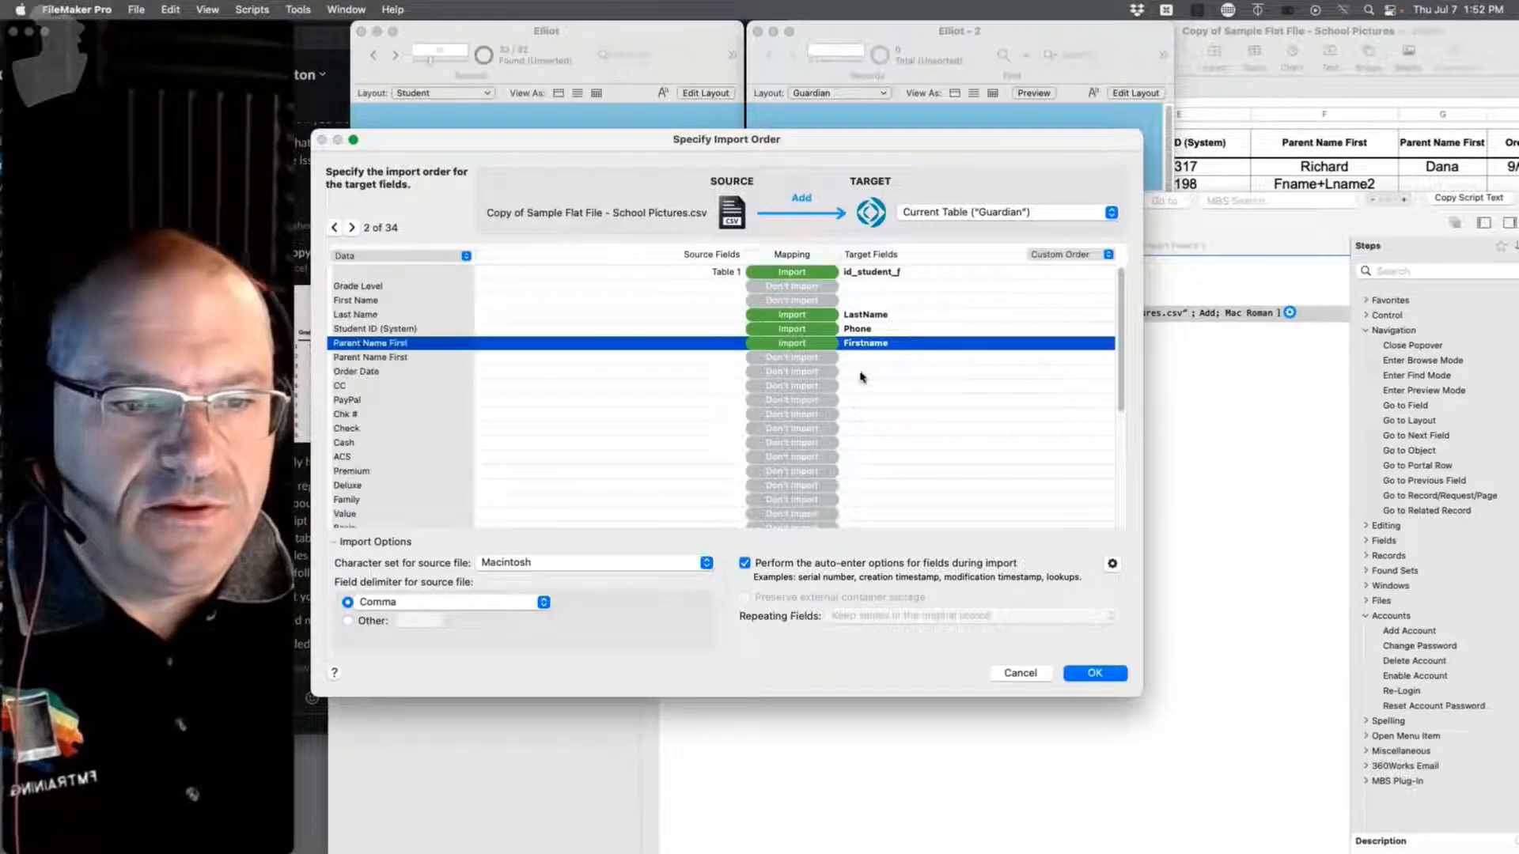
left_click(860, 329)
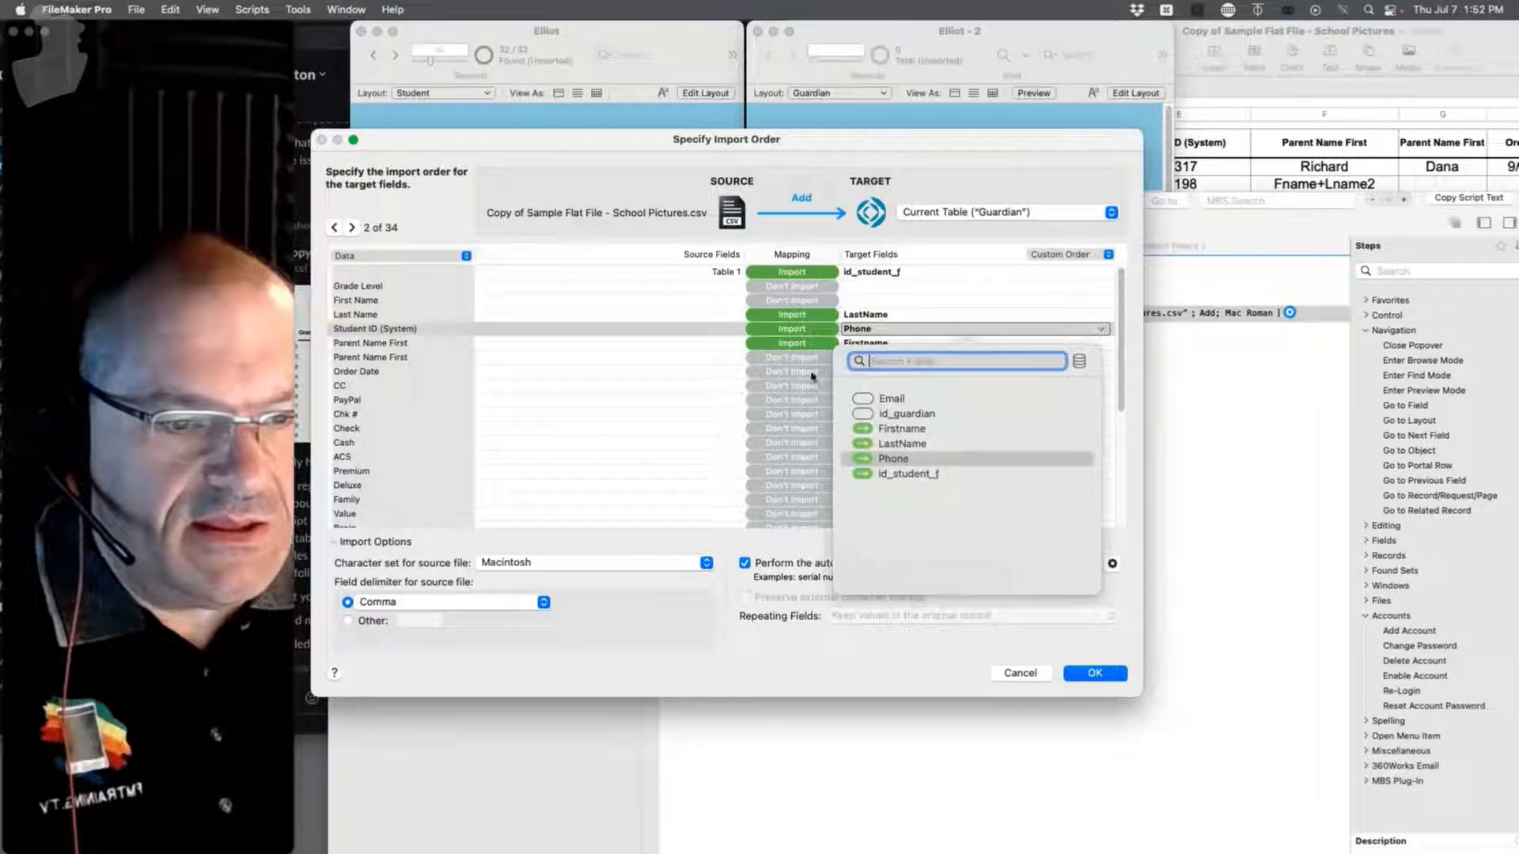
left_click(948, 458)
left_click(789, 383)
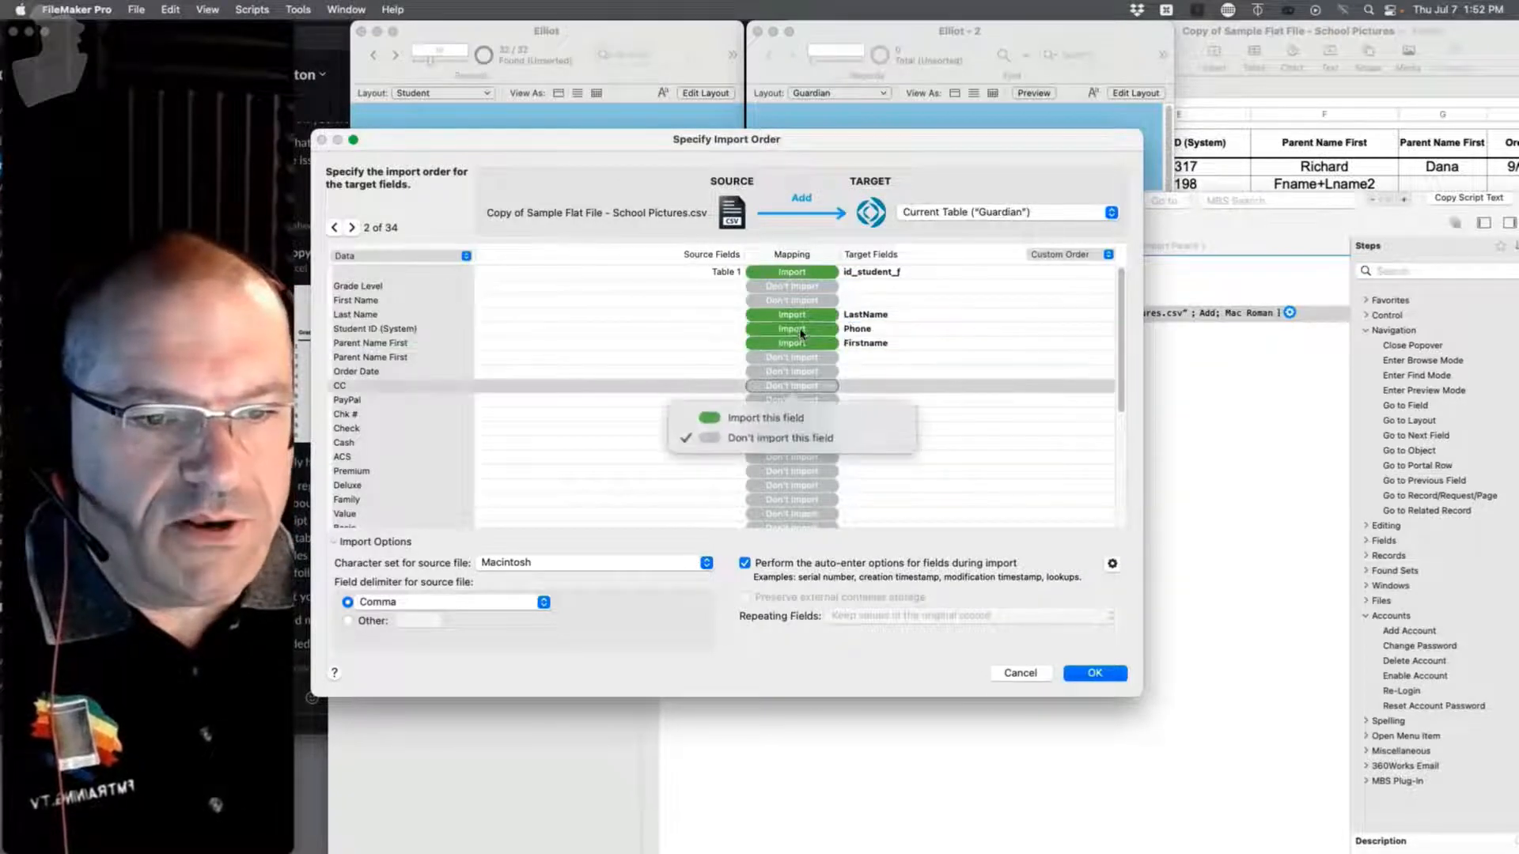
left_click(797, 329)
left_click(743, 379)
left_click(798, 343)
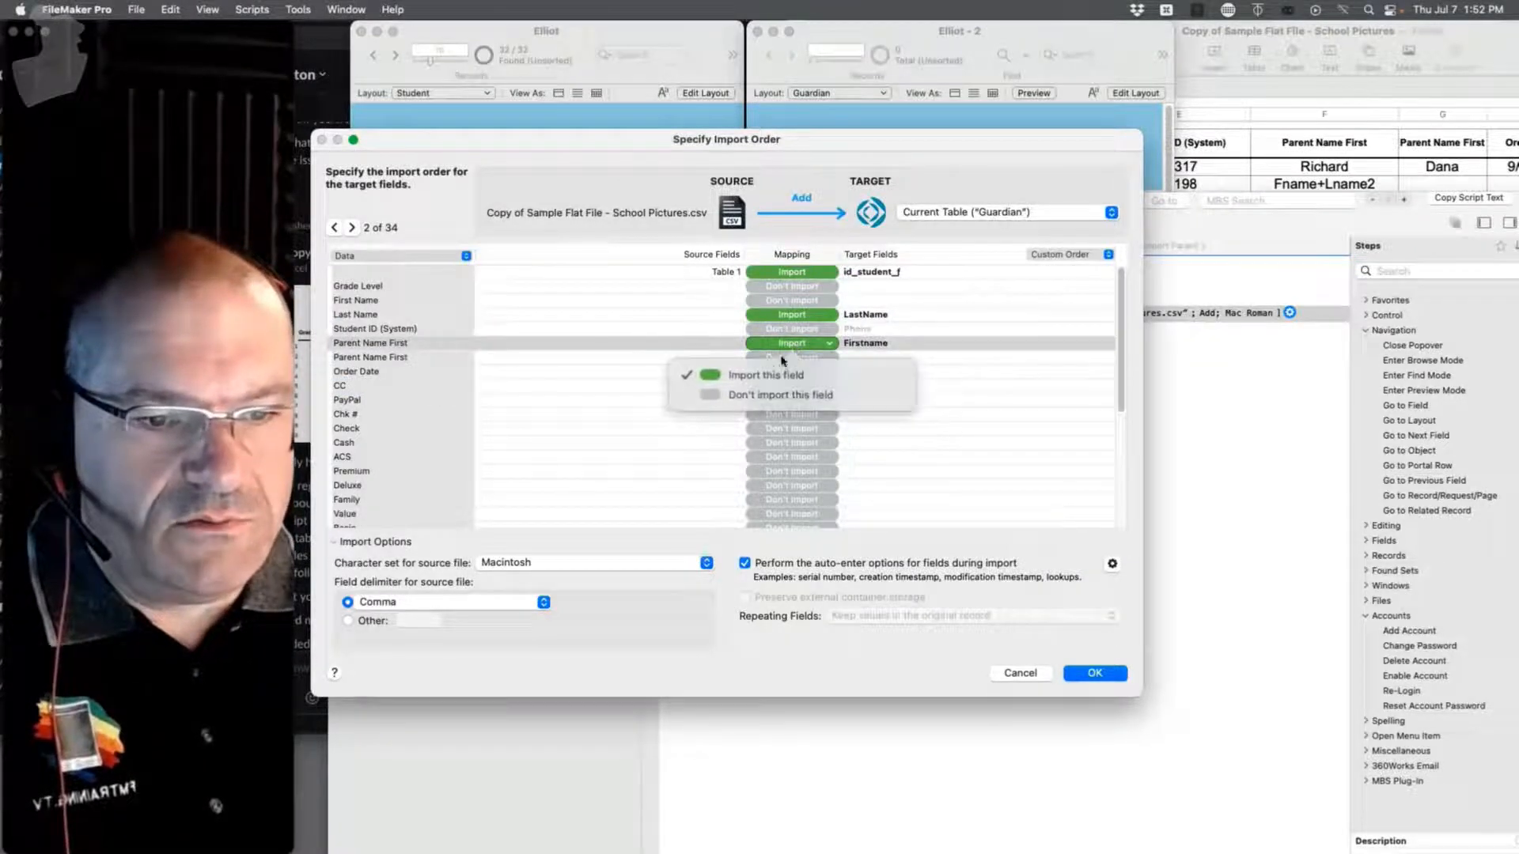
left_click(763, 393)
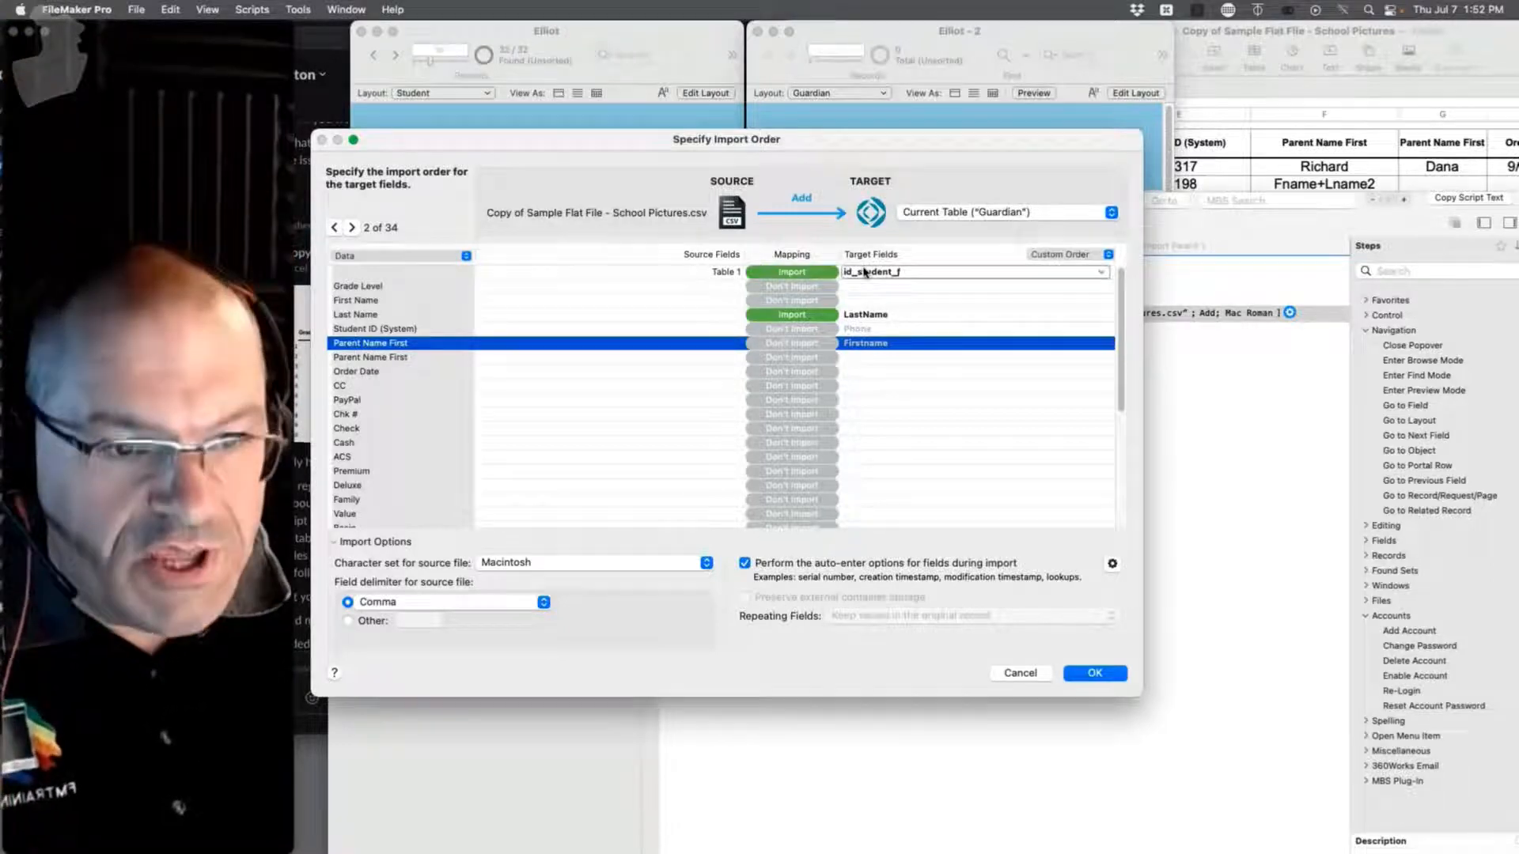
Step: Set Last Name to Don't Import, map Parent Name First into Firstname, and accept
left_click(865, 315)
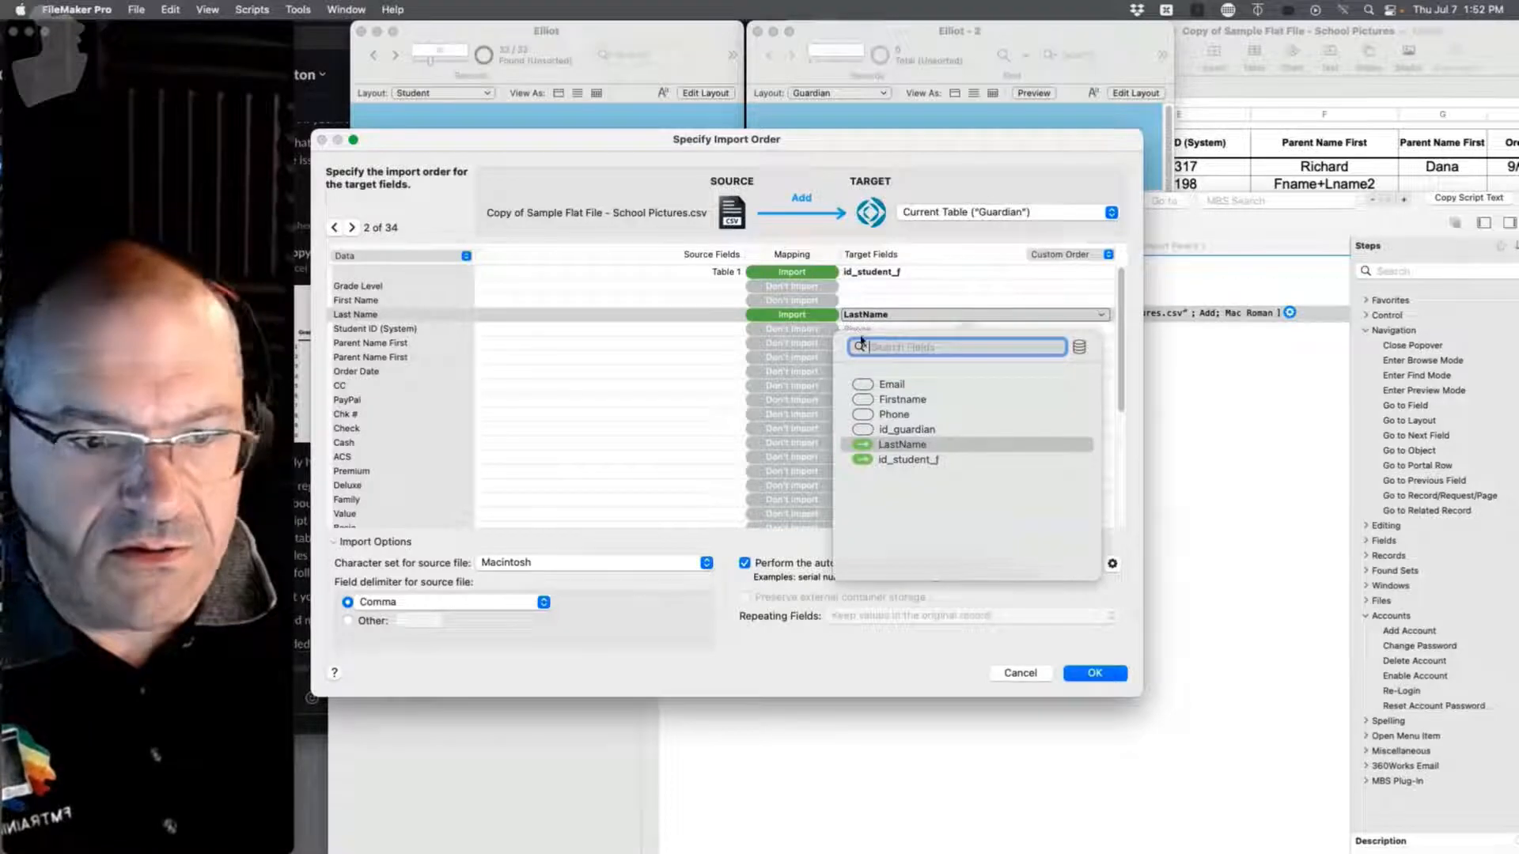
left_click(790, 343)
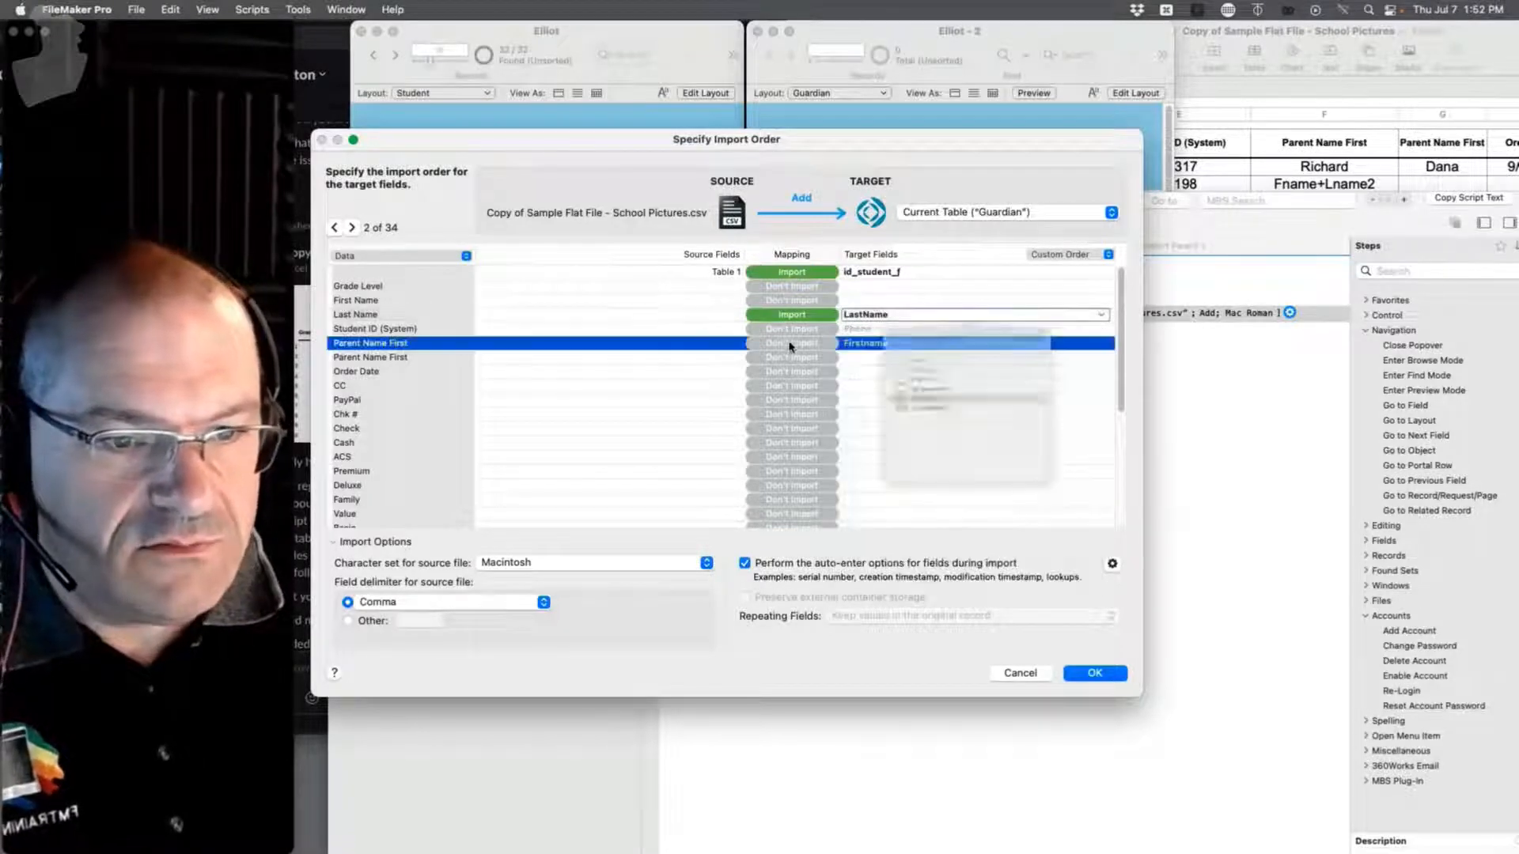
left_click(792, 317)
left_click(773, 364)
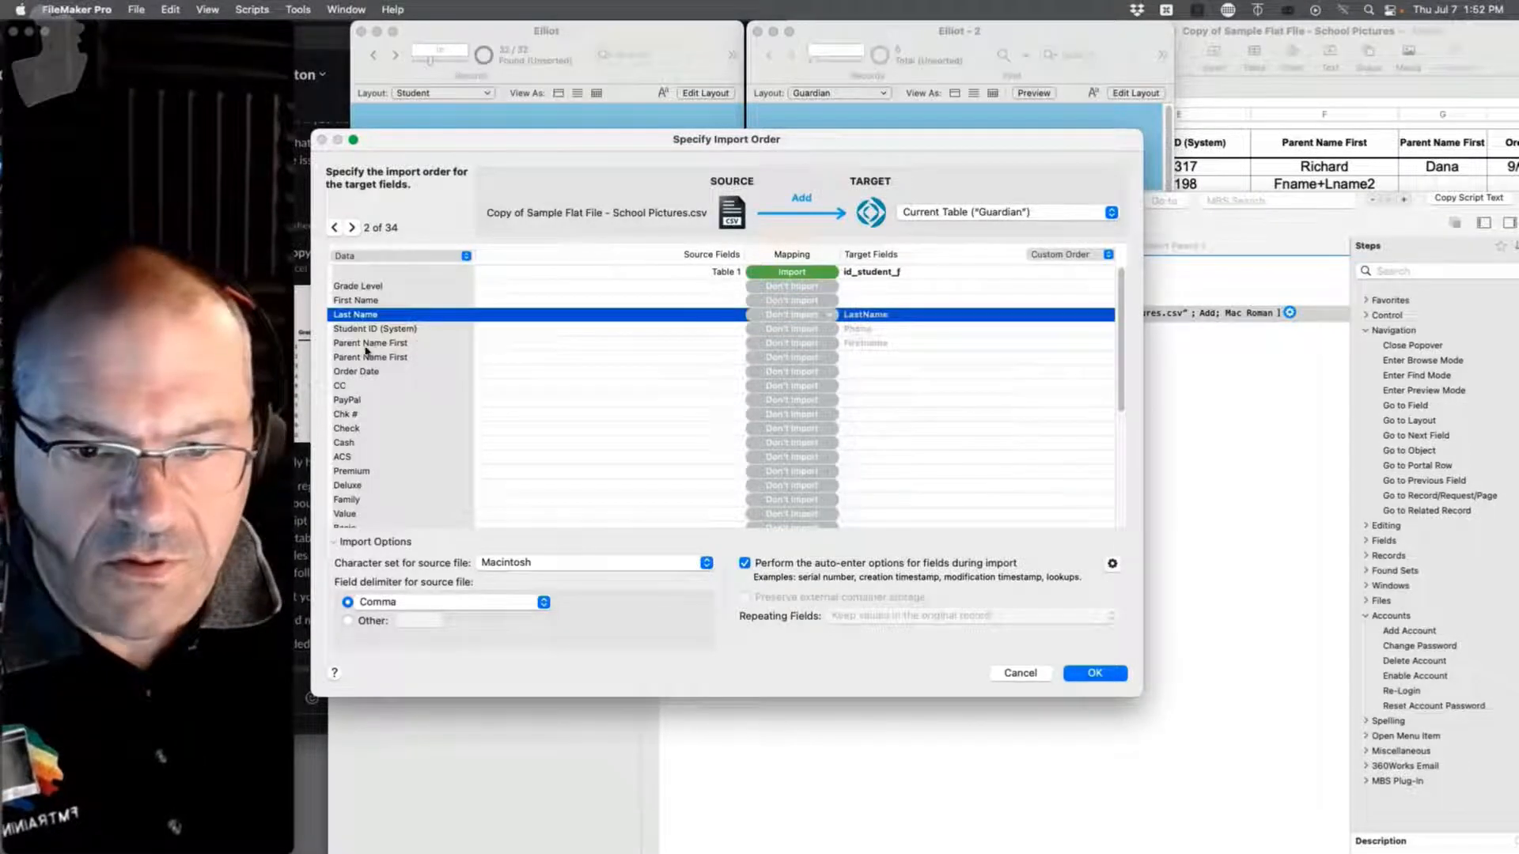
left_click(827, 348)
left_click(769, 374)
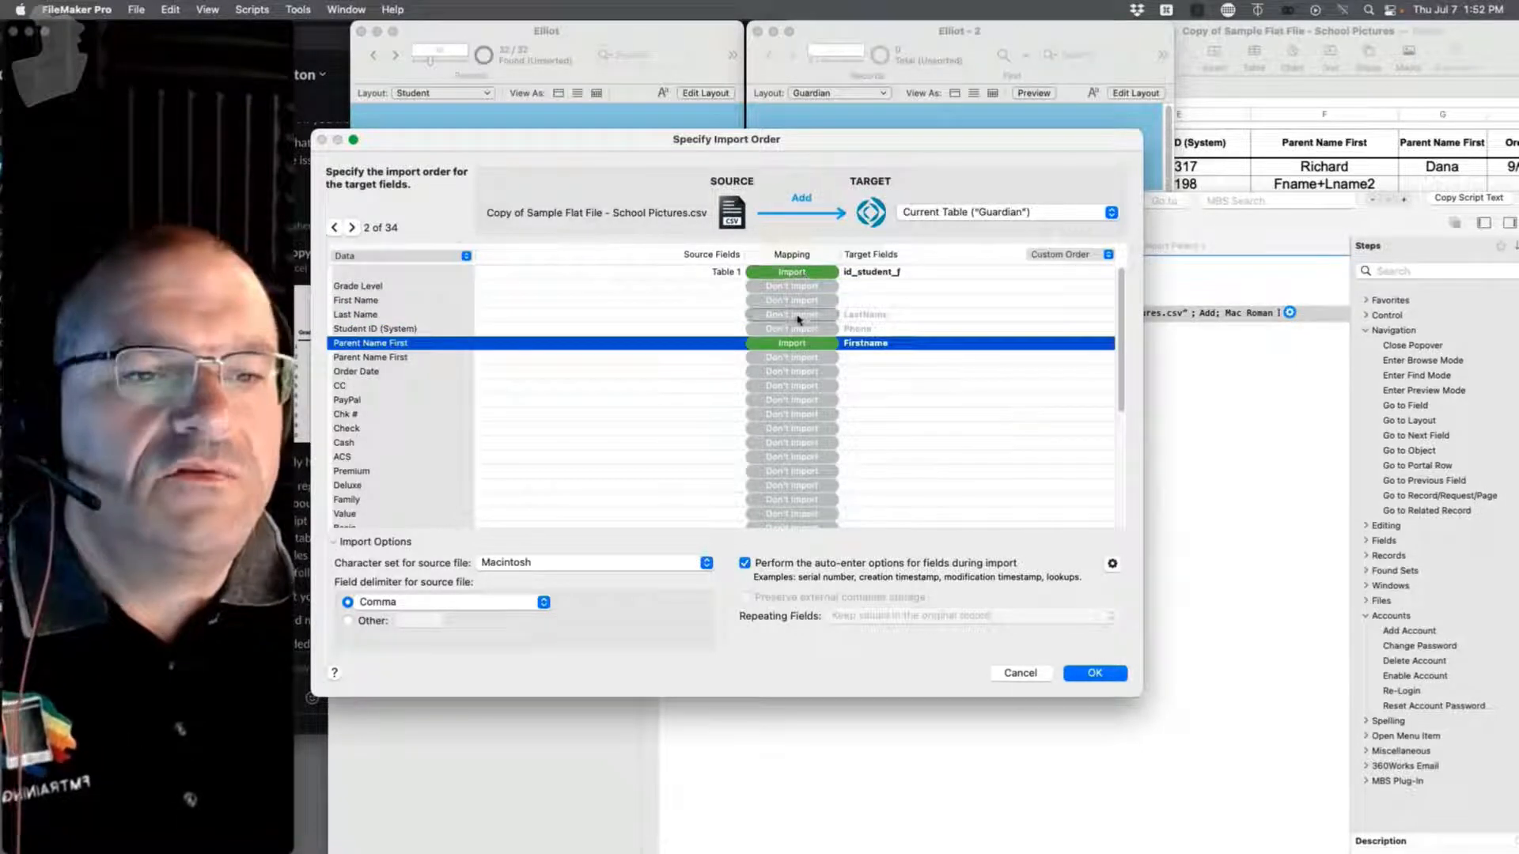
left_click(1089, 679)
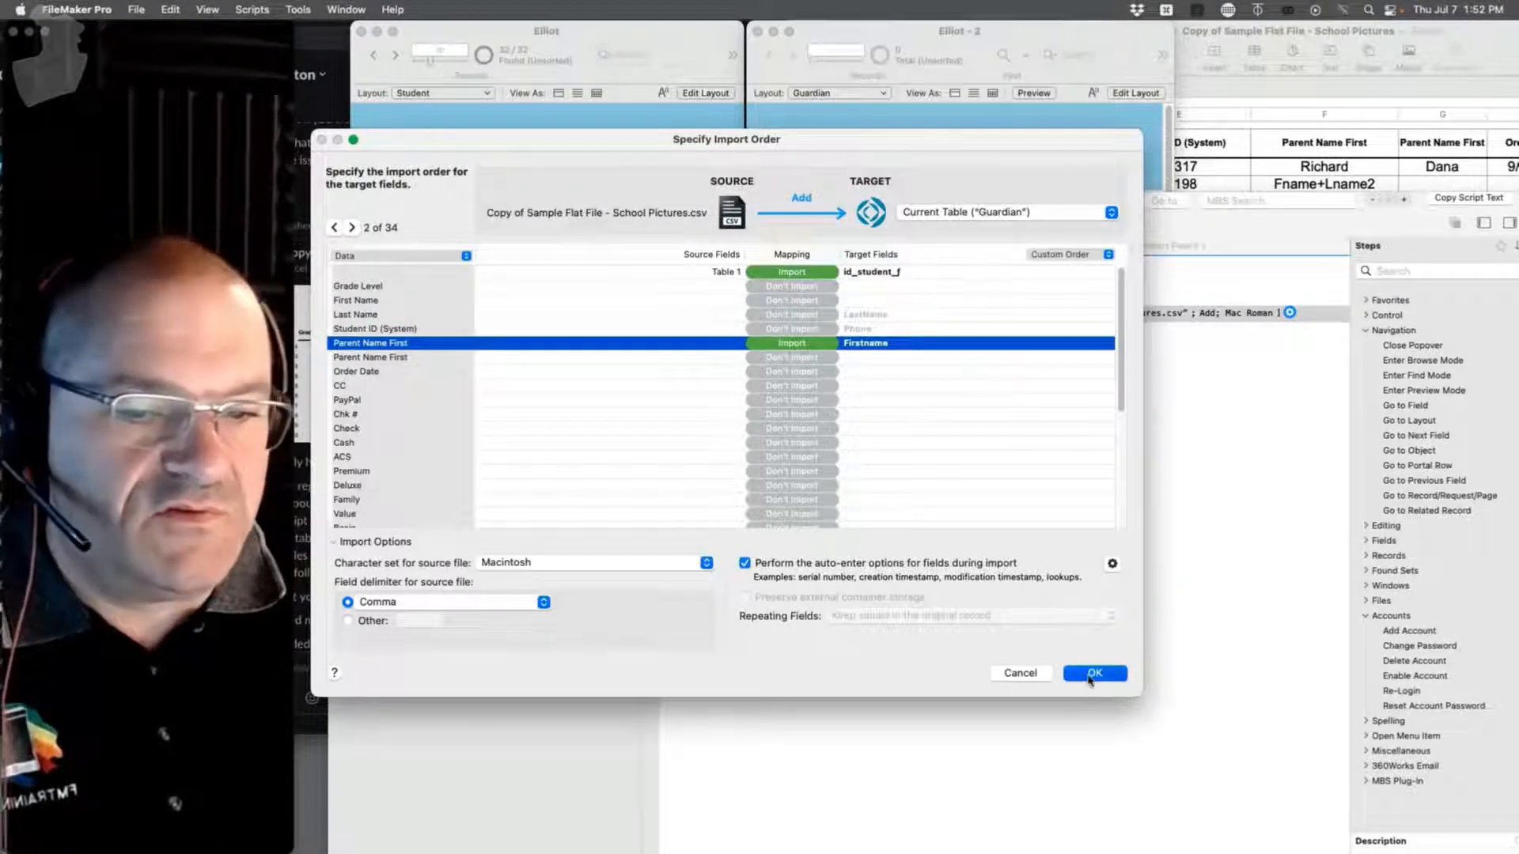
left_click(1184, 510)
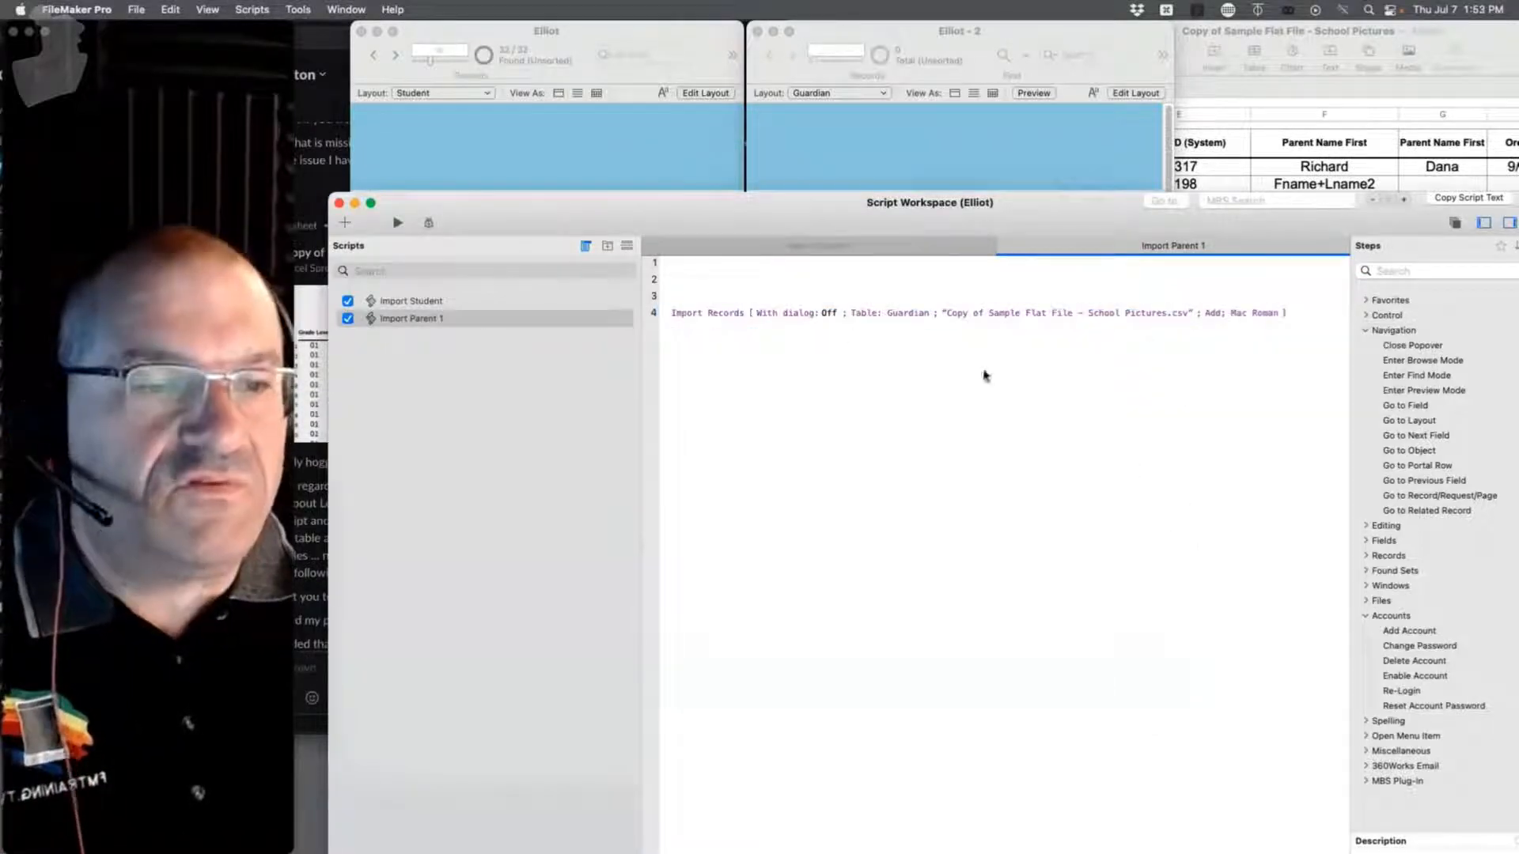
Step: Run Import Parent 1 and step through the newly imported Guardian records
left_click(397, 222)
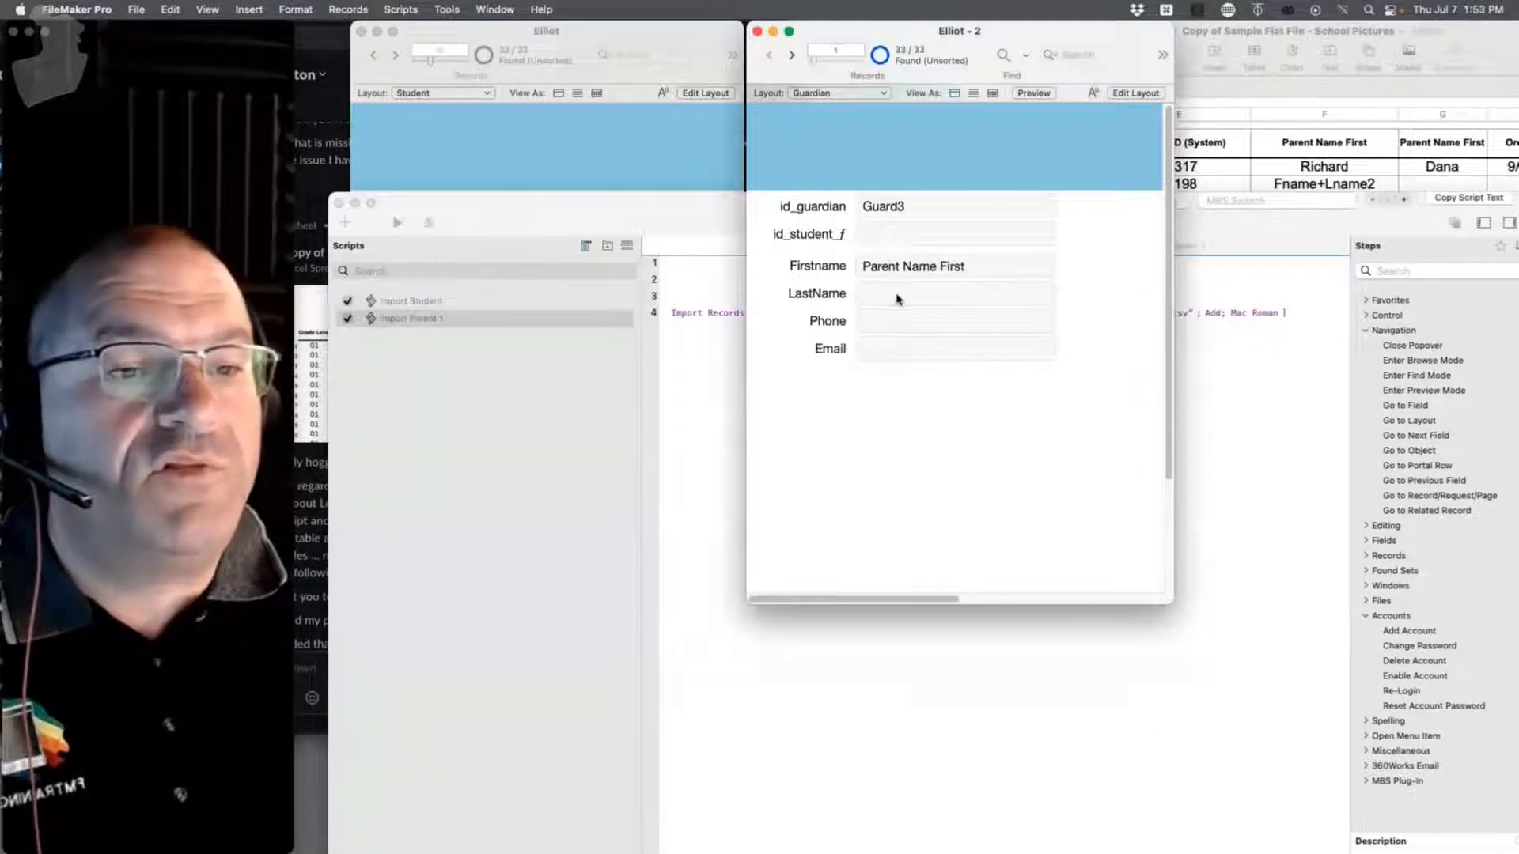
left_click(671, 137)
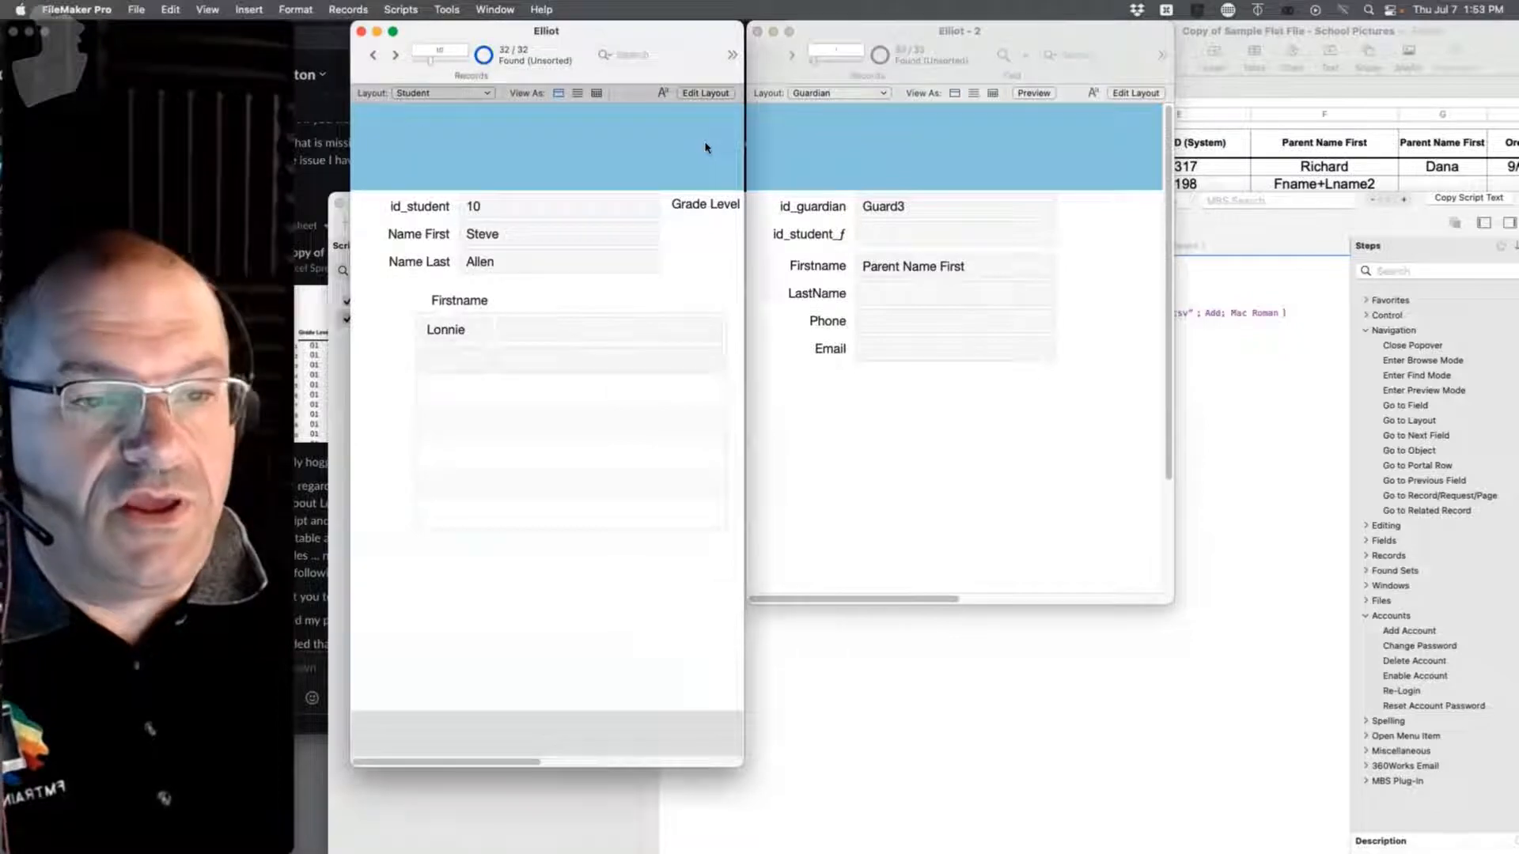
left_click(908, 143)
left_click(789, 54)
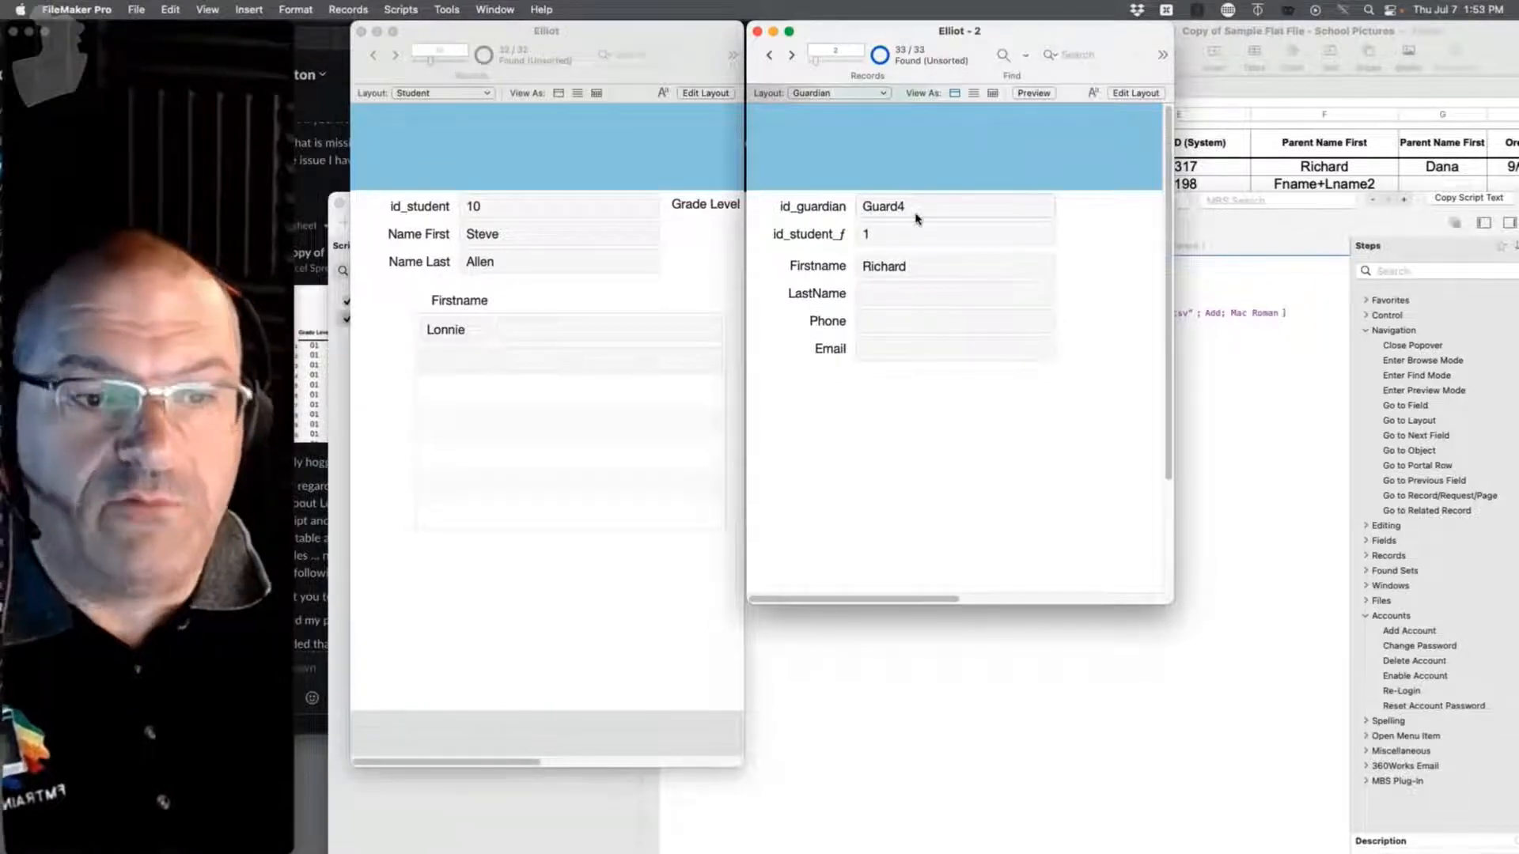
left_click(791, 54)
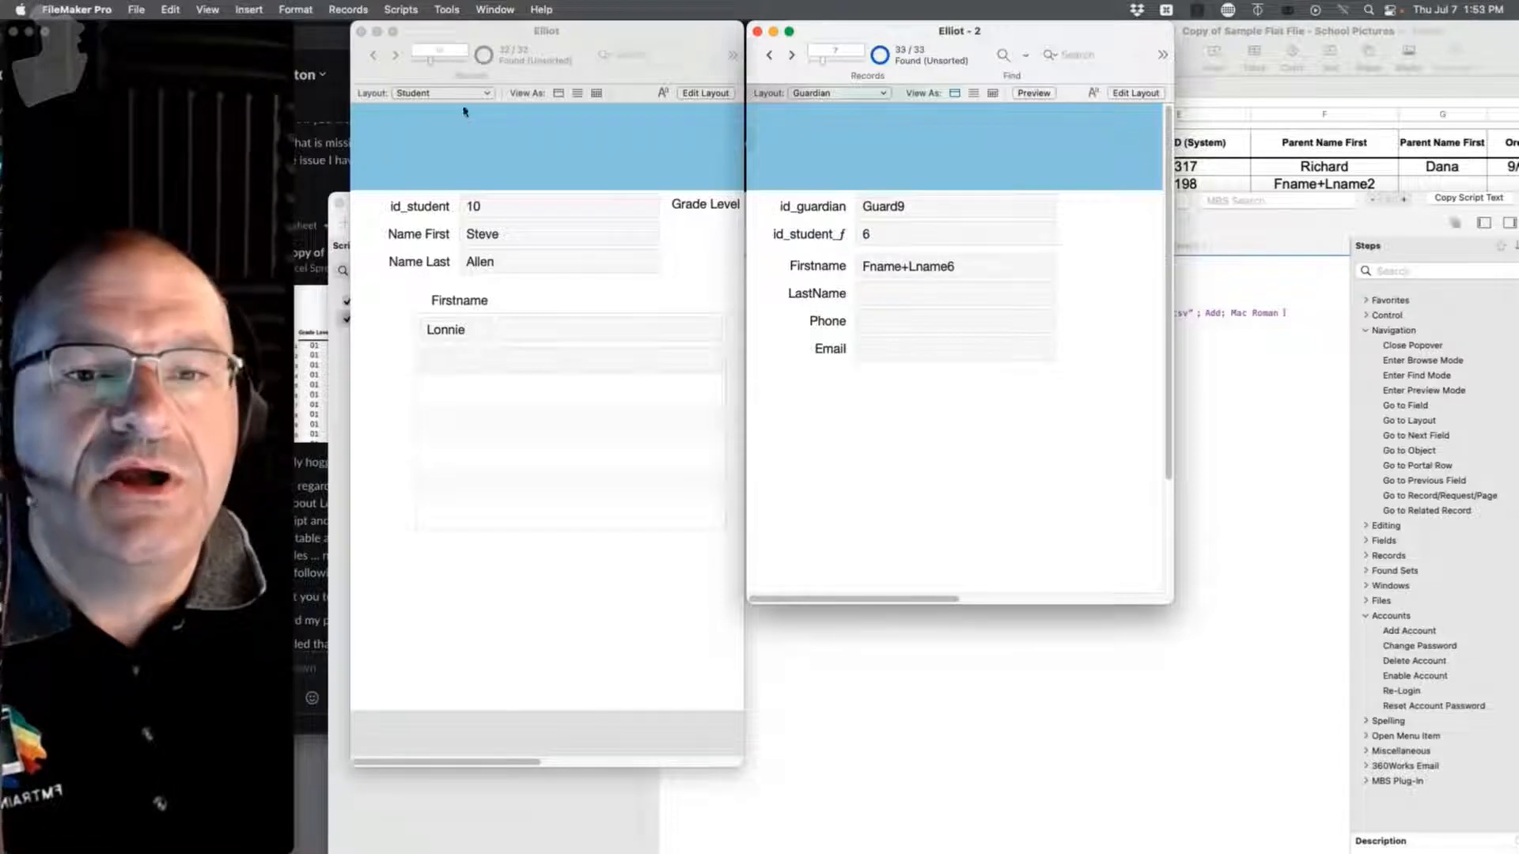
Step: Compare the first Student and Guardian records to confirm the parent link to student 1
left_click(427, 69)
left_click_drag(428, 60, 387, 60)
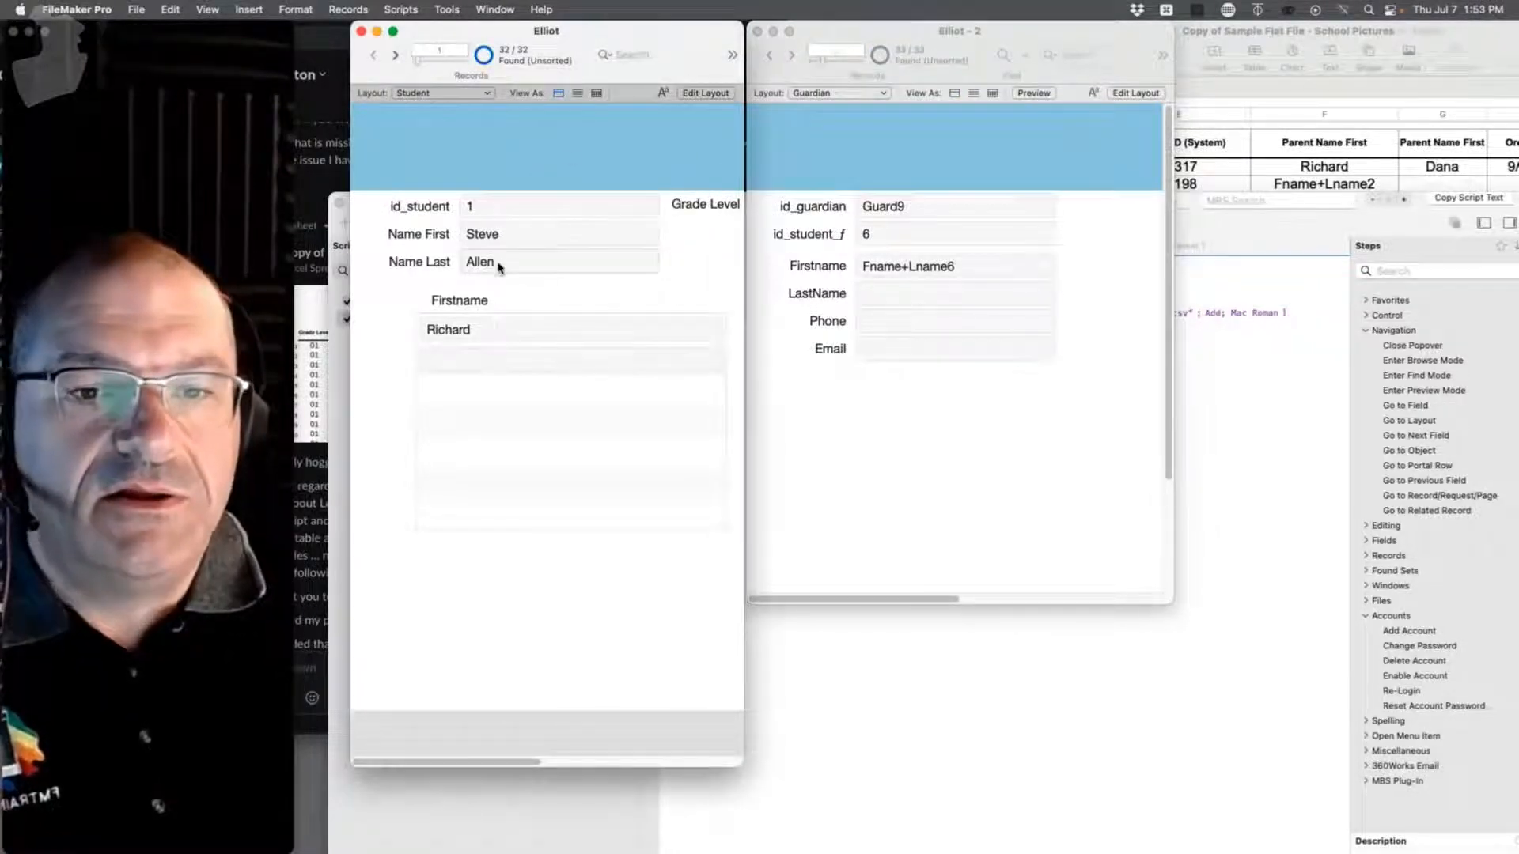
left_click(812, 149)
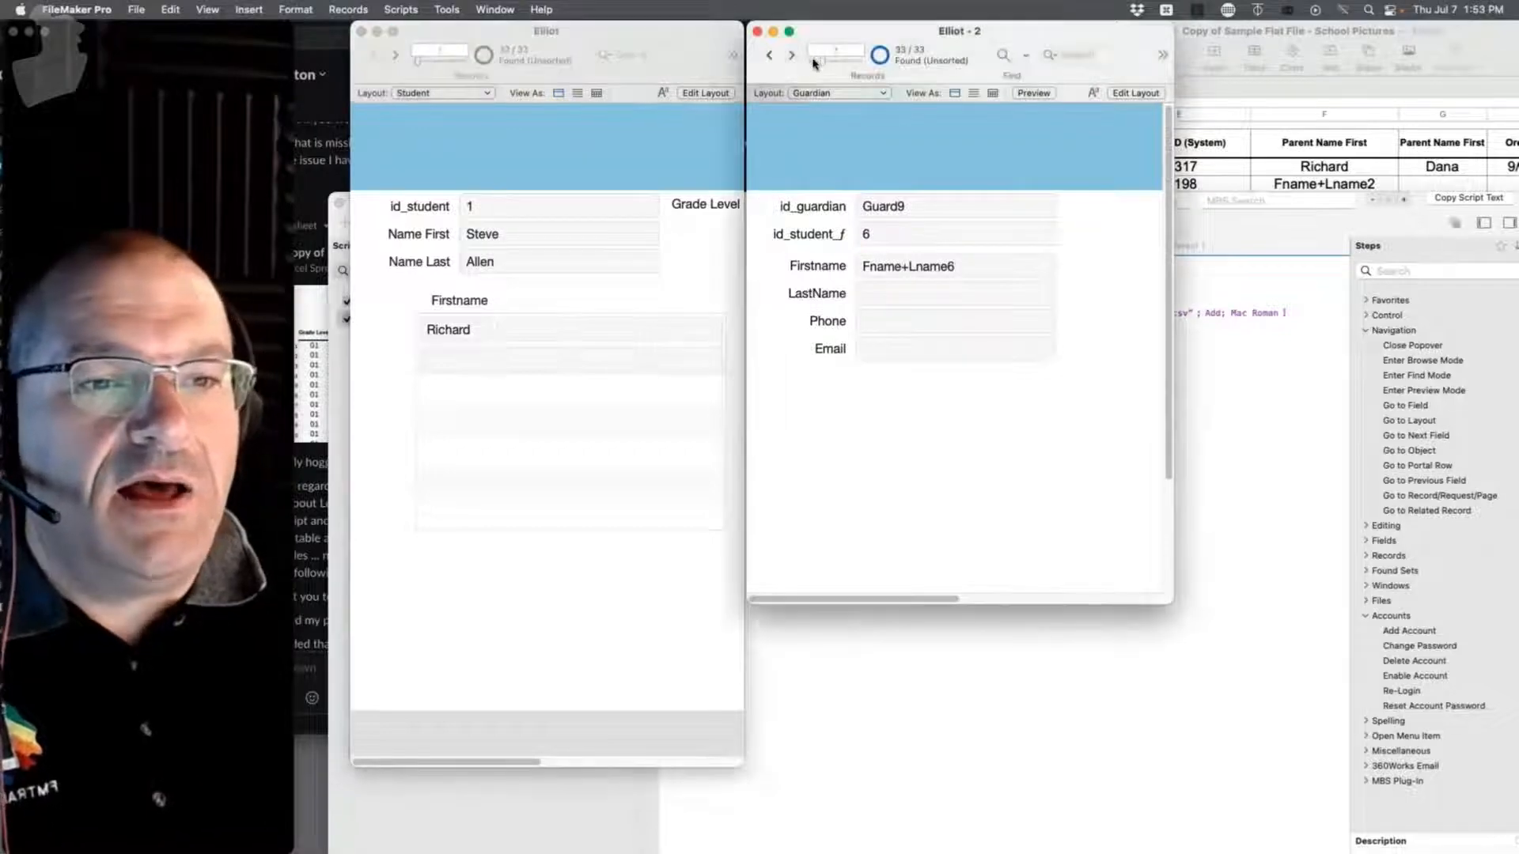
left_click_drag(813, 60, 764, 59)
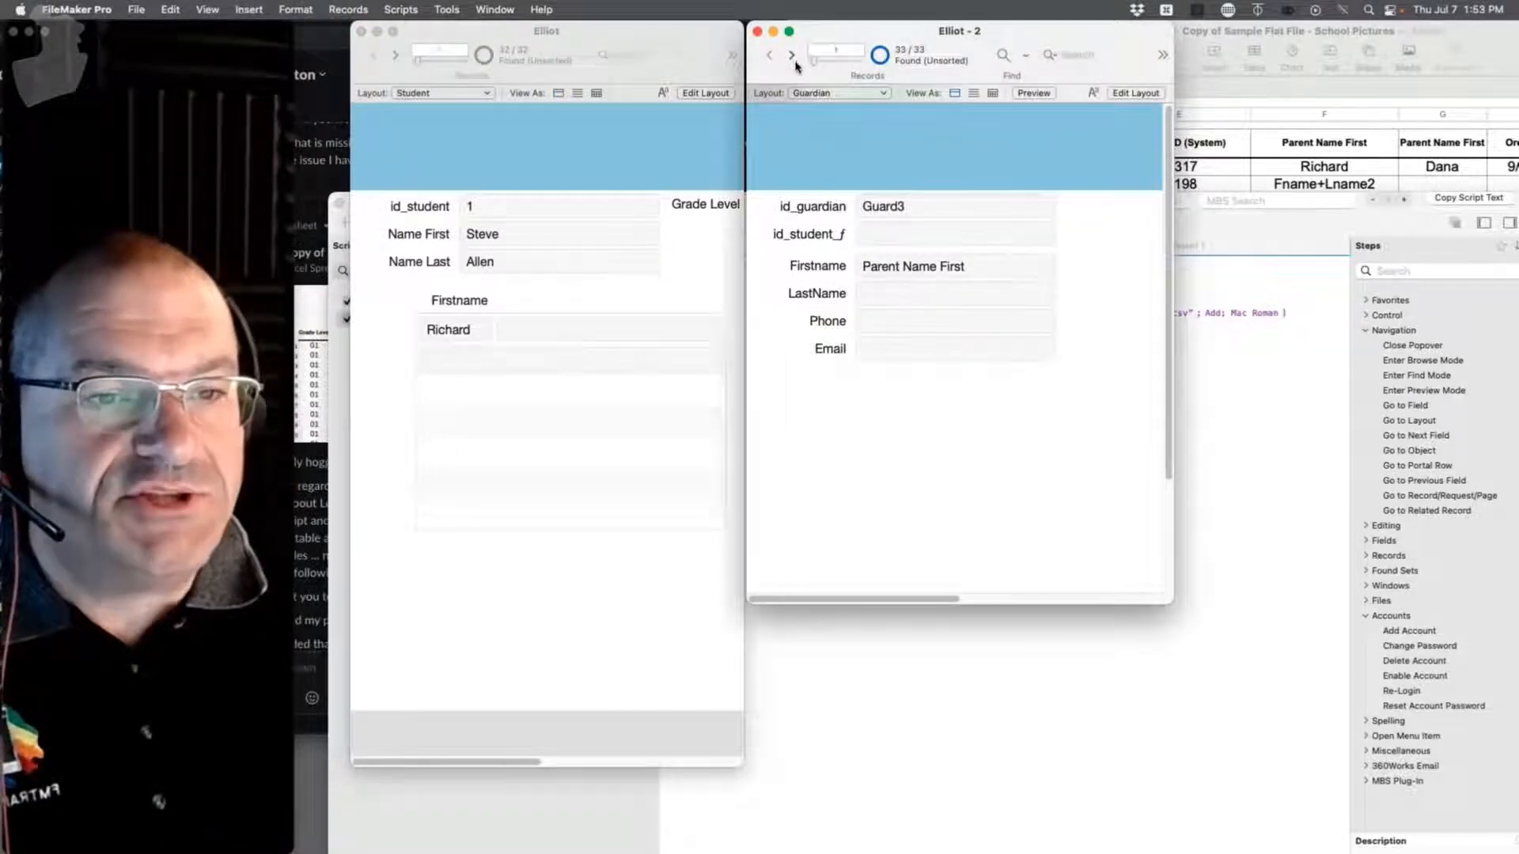
left_click(792, 55)
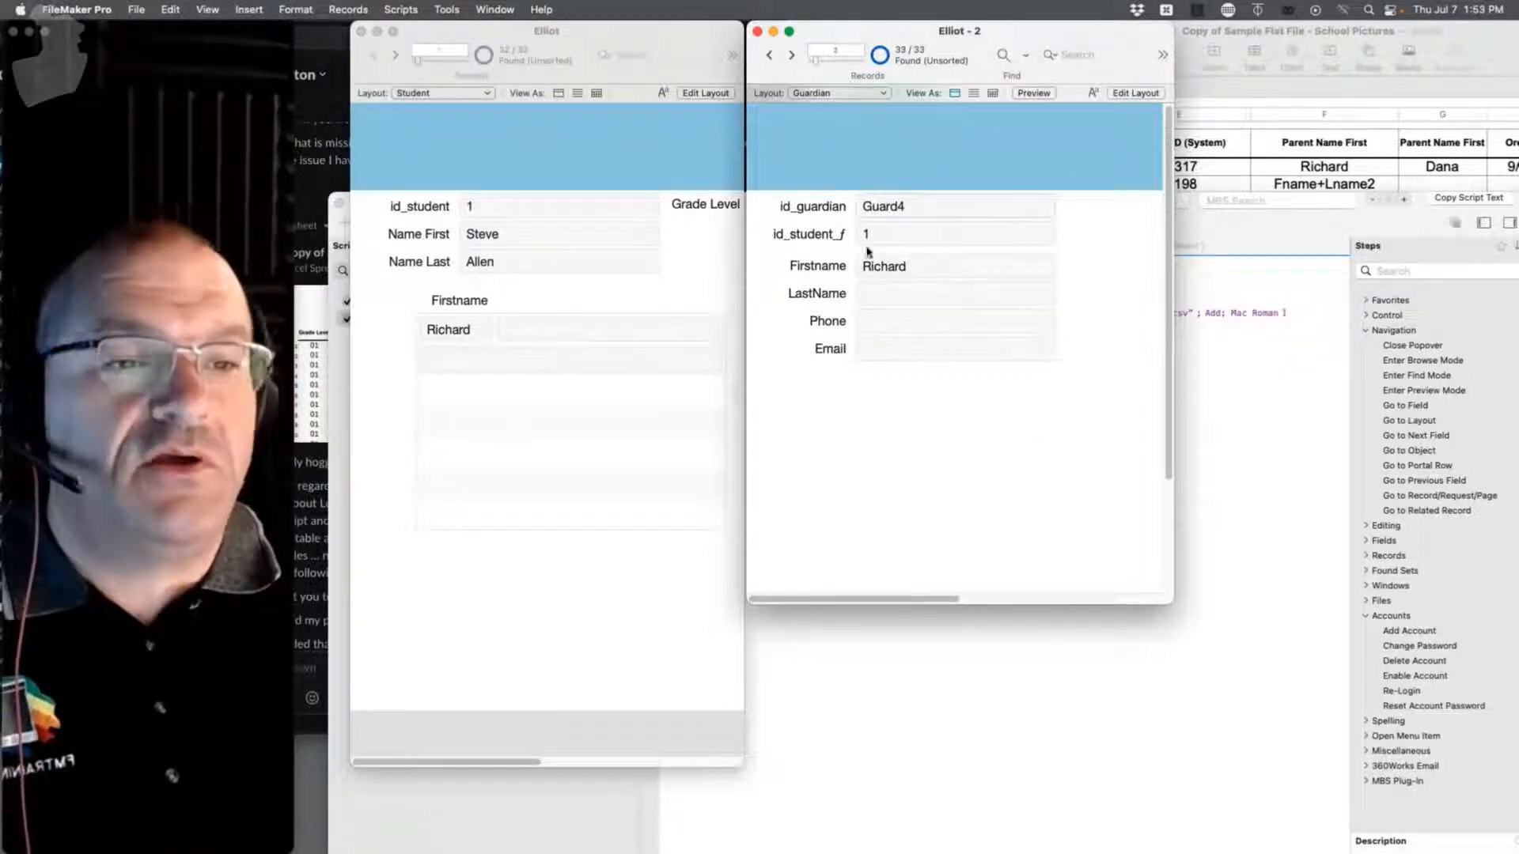
left_click(136, 9)
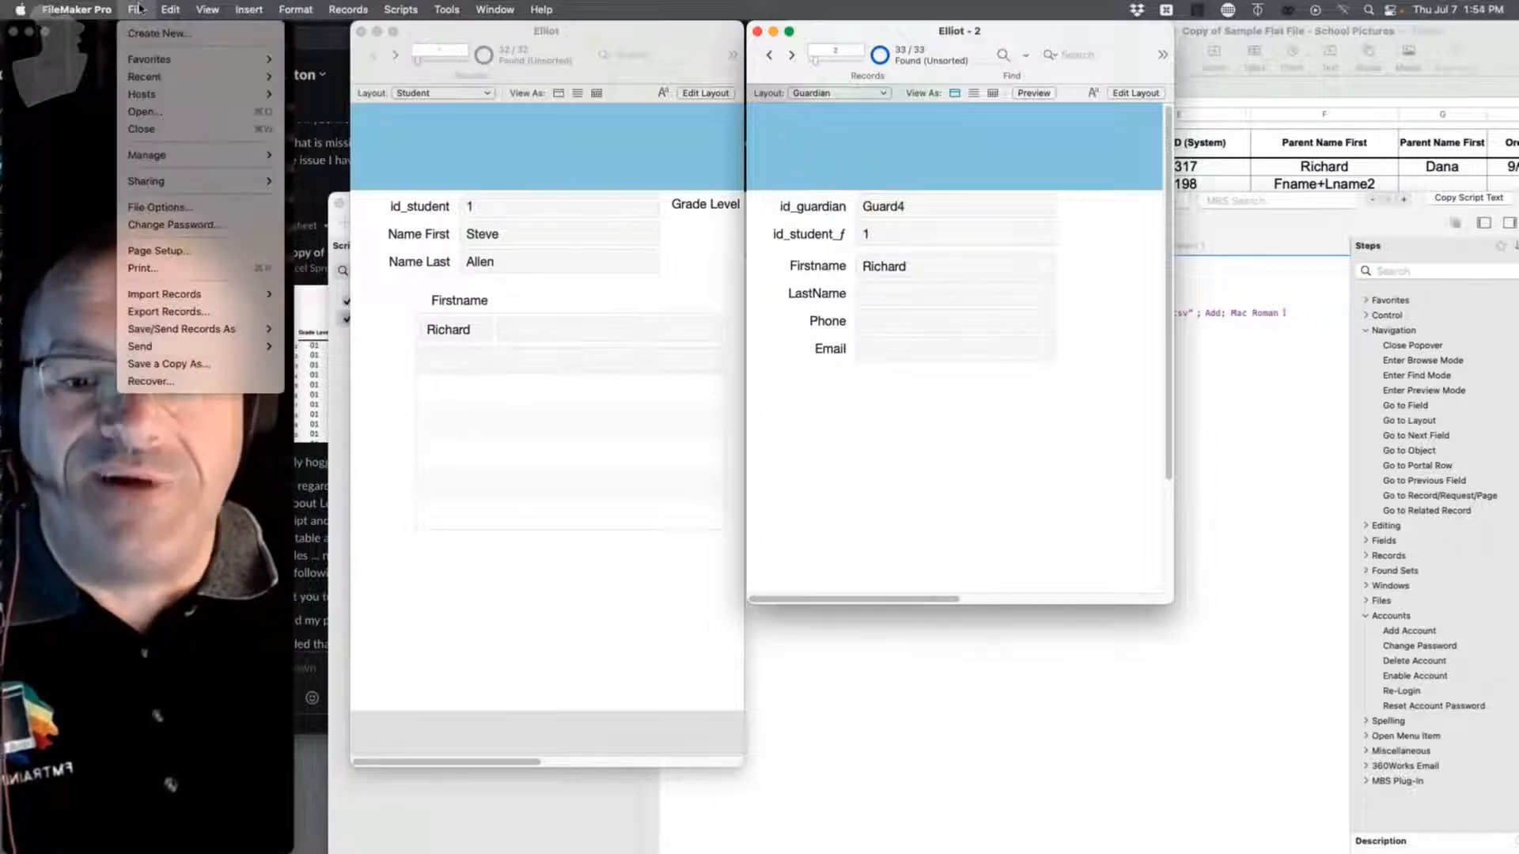
Step: Open the Script Workspace and duplicate the Import Parent 1 script
left_click(348, 9)
mouse_move(401, 9)
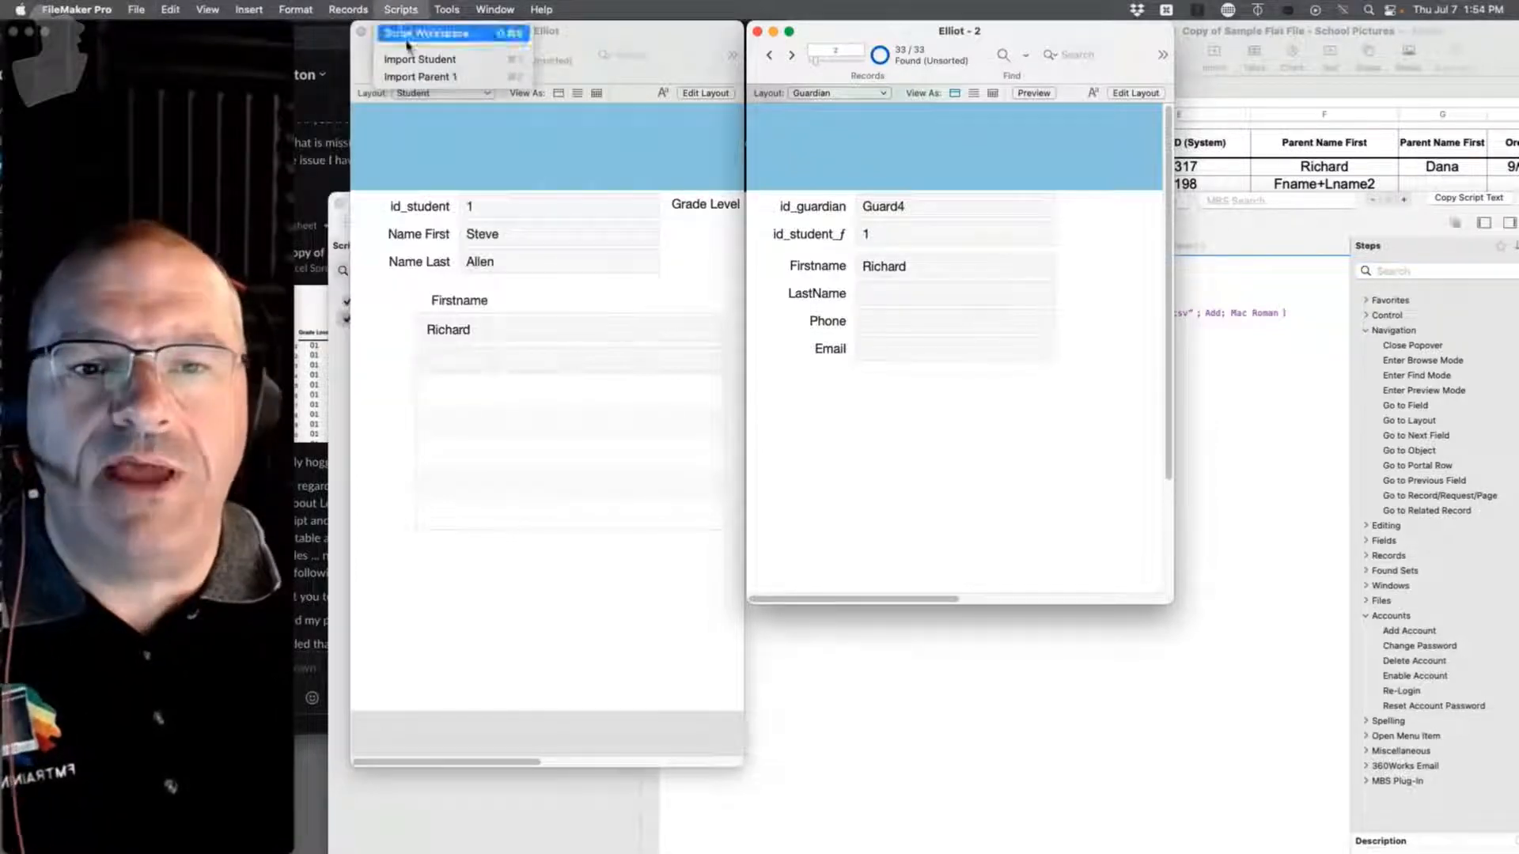
left_click(410, 35)
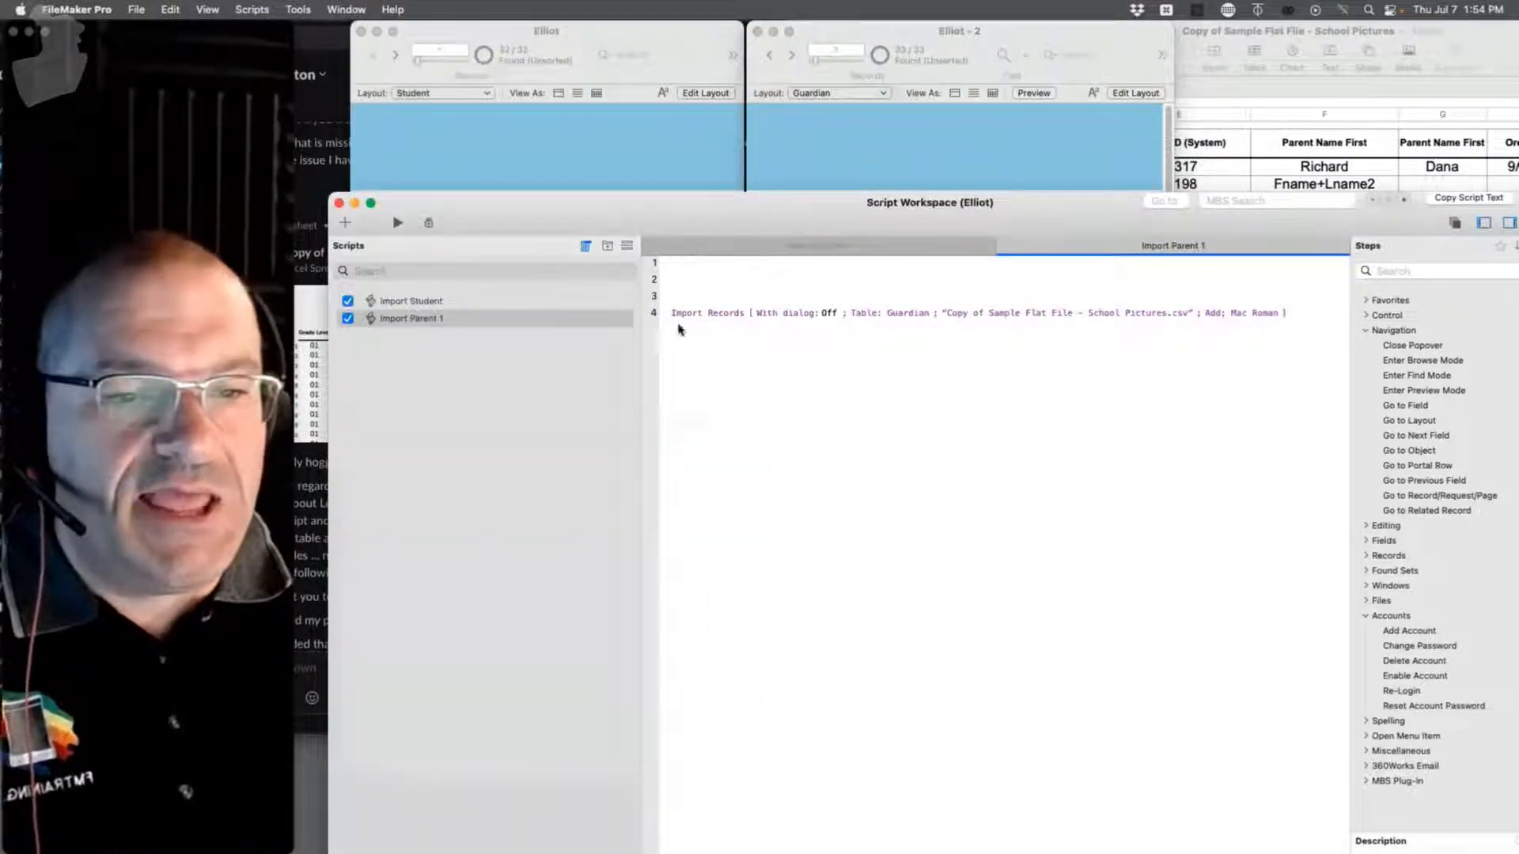
left_click(467, 317)
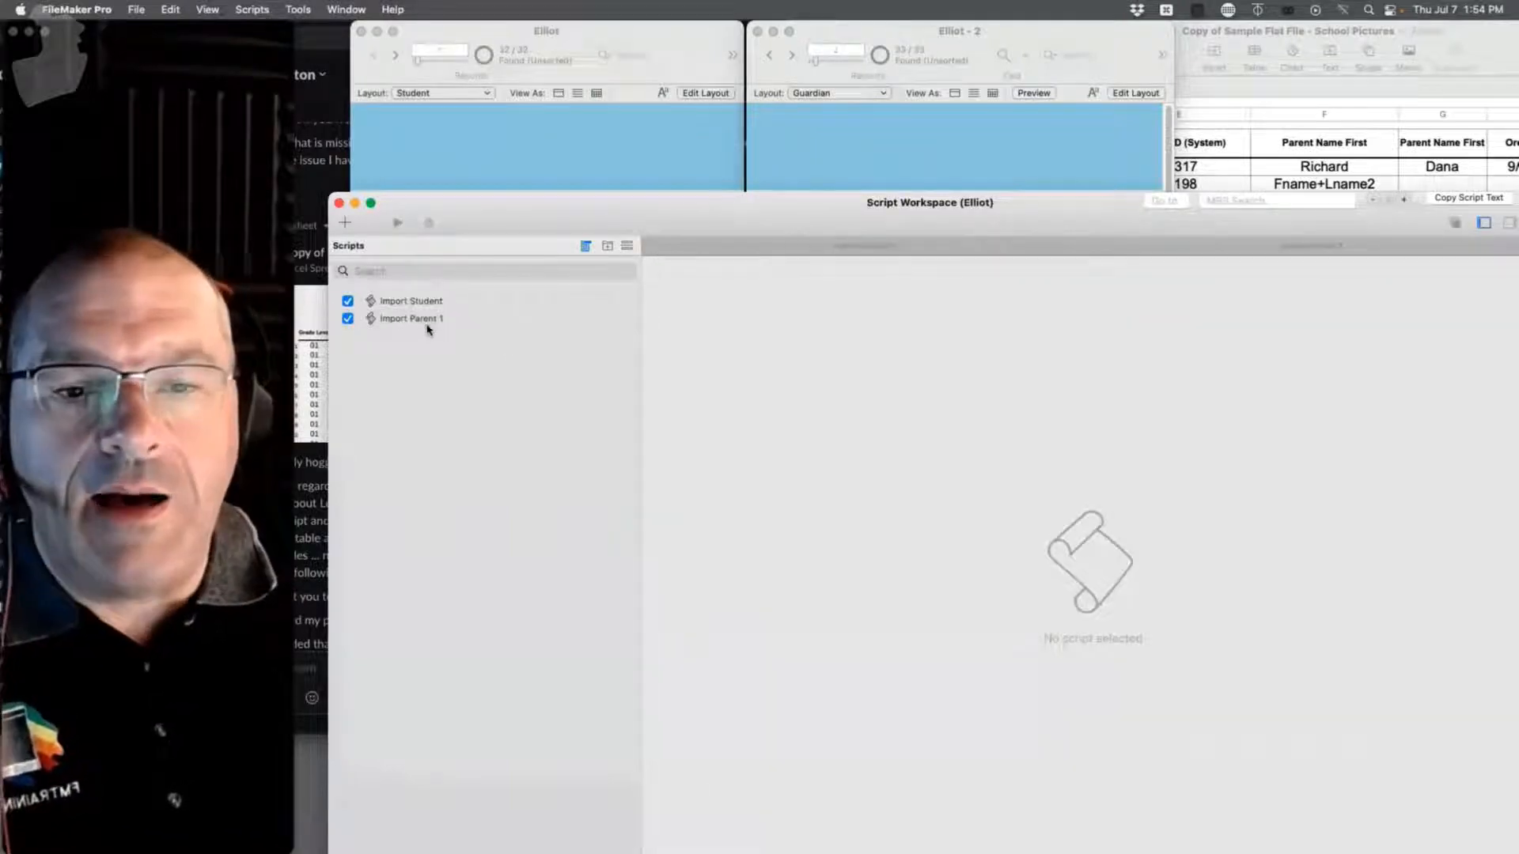
right_click(428, 318)
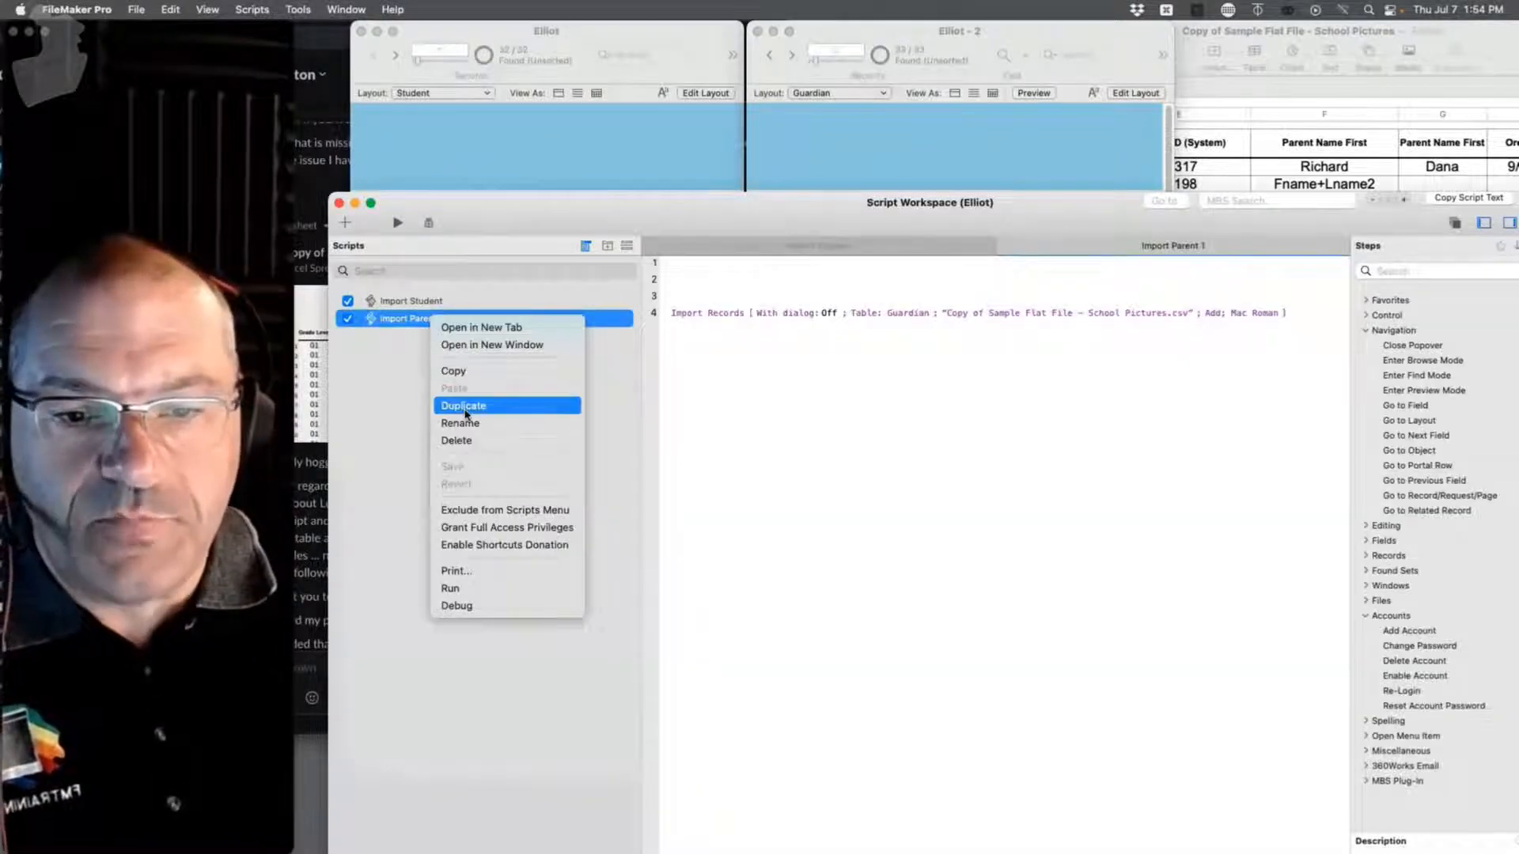
left_click(463, 405)
Step: Rename the copy to Import Parent2 and add blank lines above its Import Records step
double_click(1229, 248)
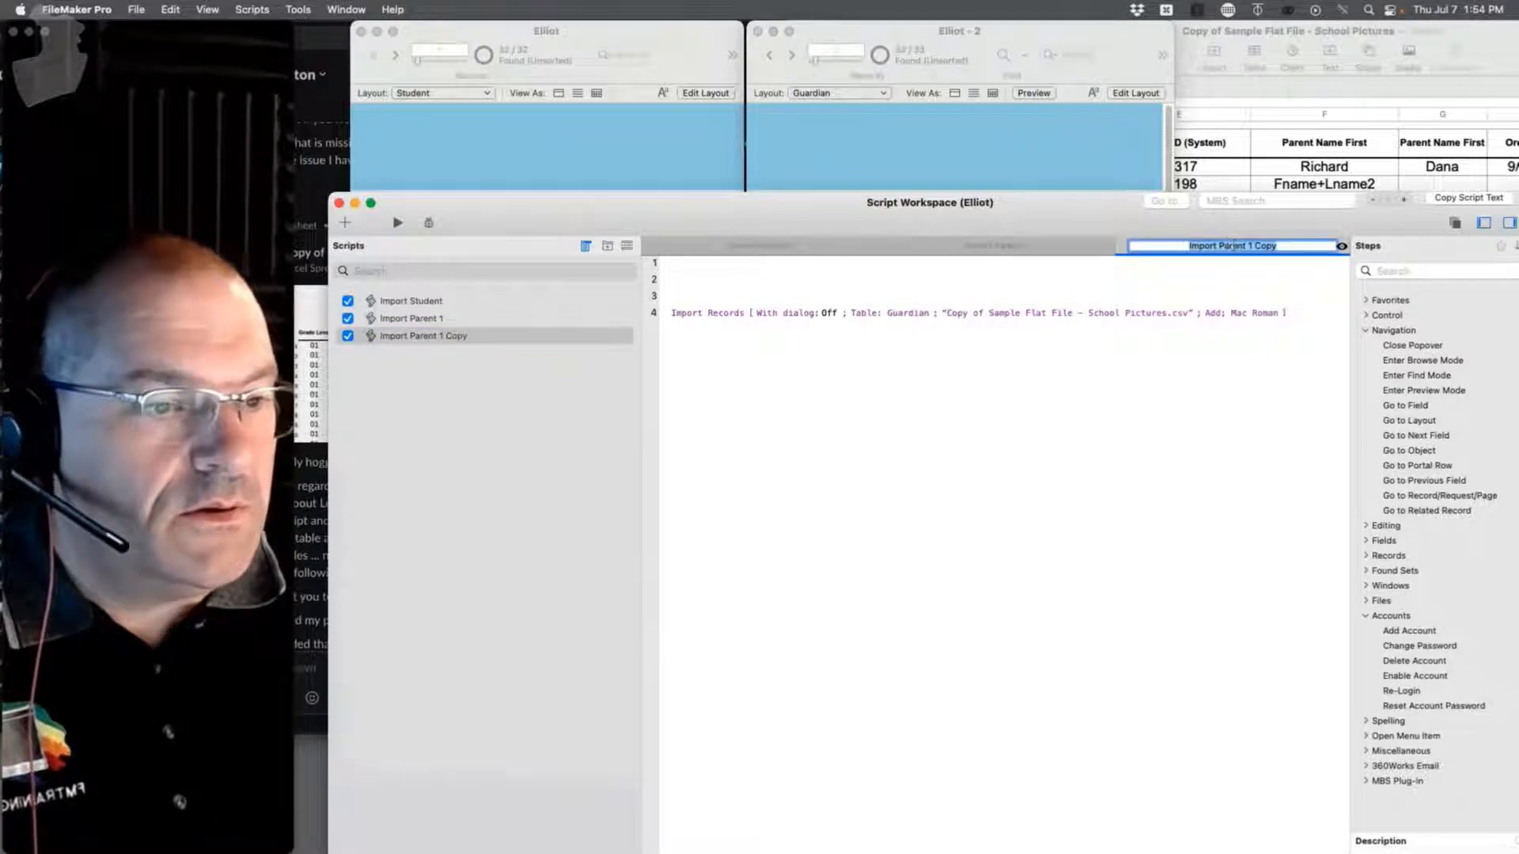
left_click(1239, 246)
key("BackSpace")
key("BackSpace")
key("BackSpace")
key("BackSpace")
key("BackSpace")
key("BackSpace")
key("BackSpace")
type("2")
left_click(1011, 281)
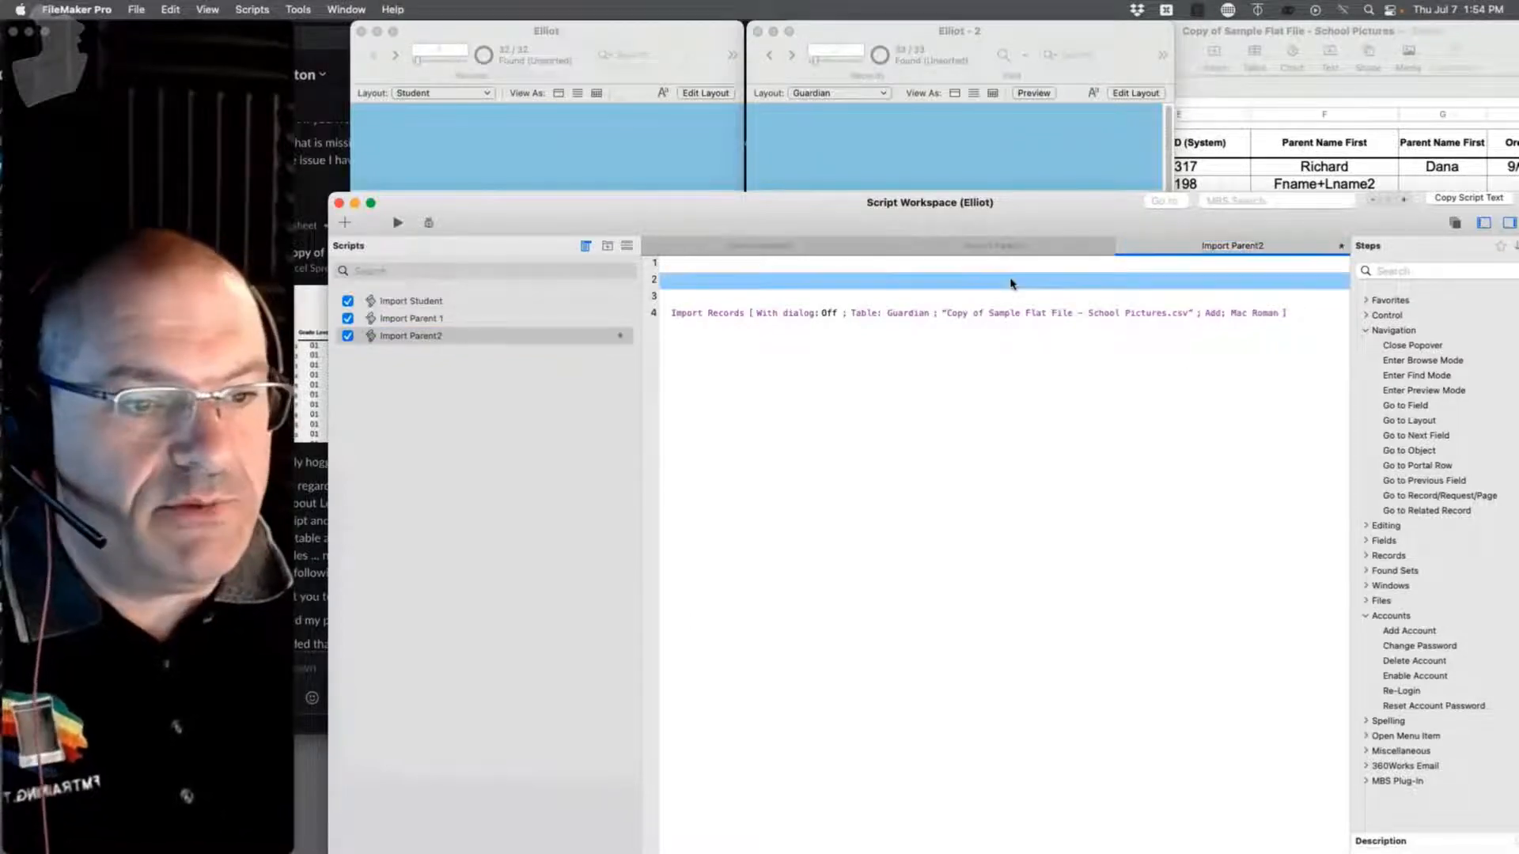
key("Return")
key("Return")
key("Return")
key("Return")
left_click(1052, 453)
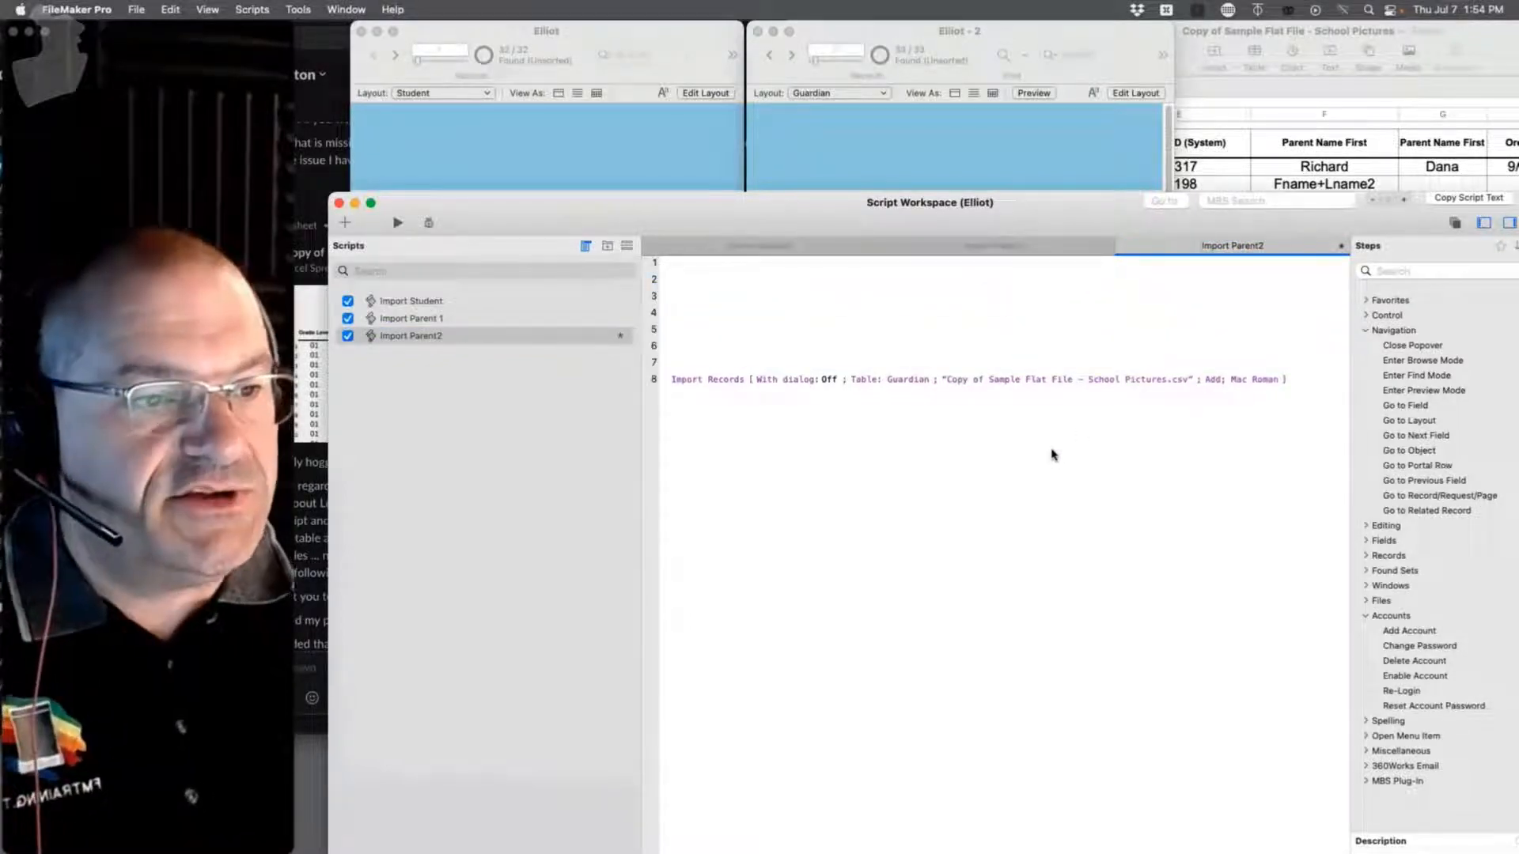
Step: Compare the three scripts, then open Import Parent2's Import Records field mapping
left_click(415, 336)
left_click(417, 303)
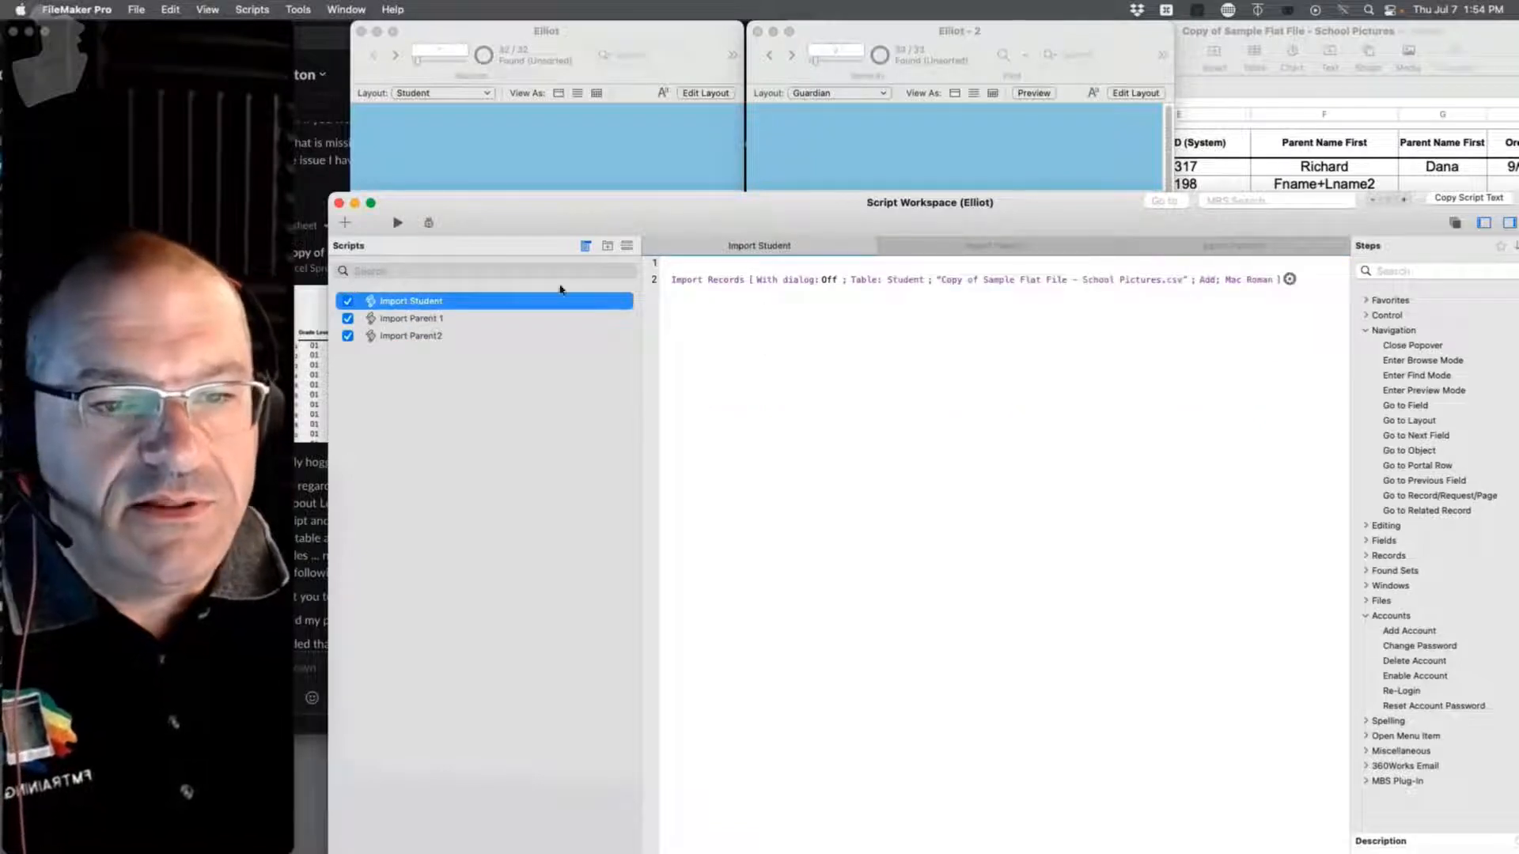
left_click(416, 319)
left_click(423, 335)
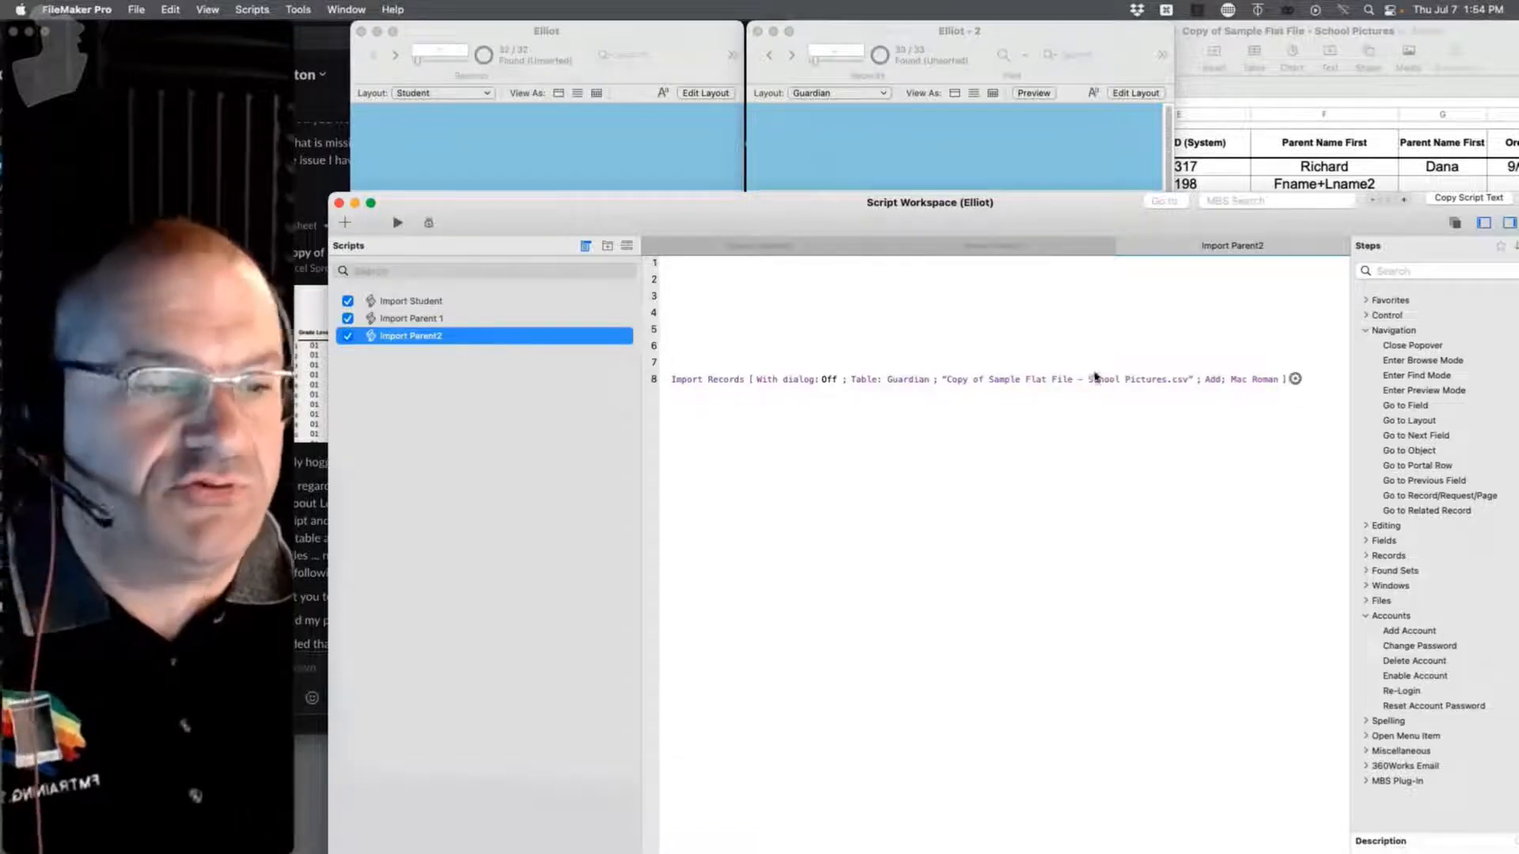
left_click(1294, 379)
left_click(1294, 379)
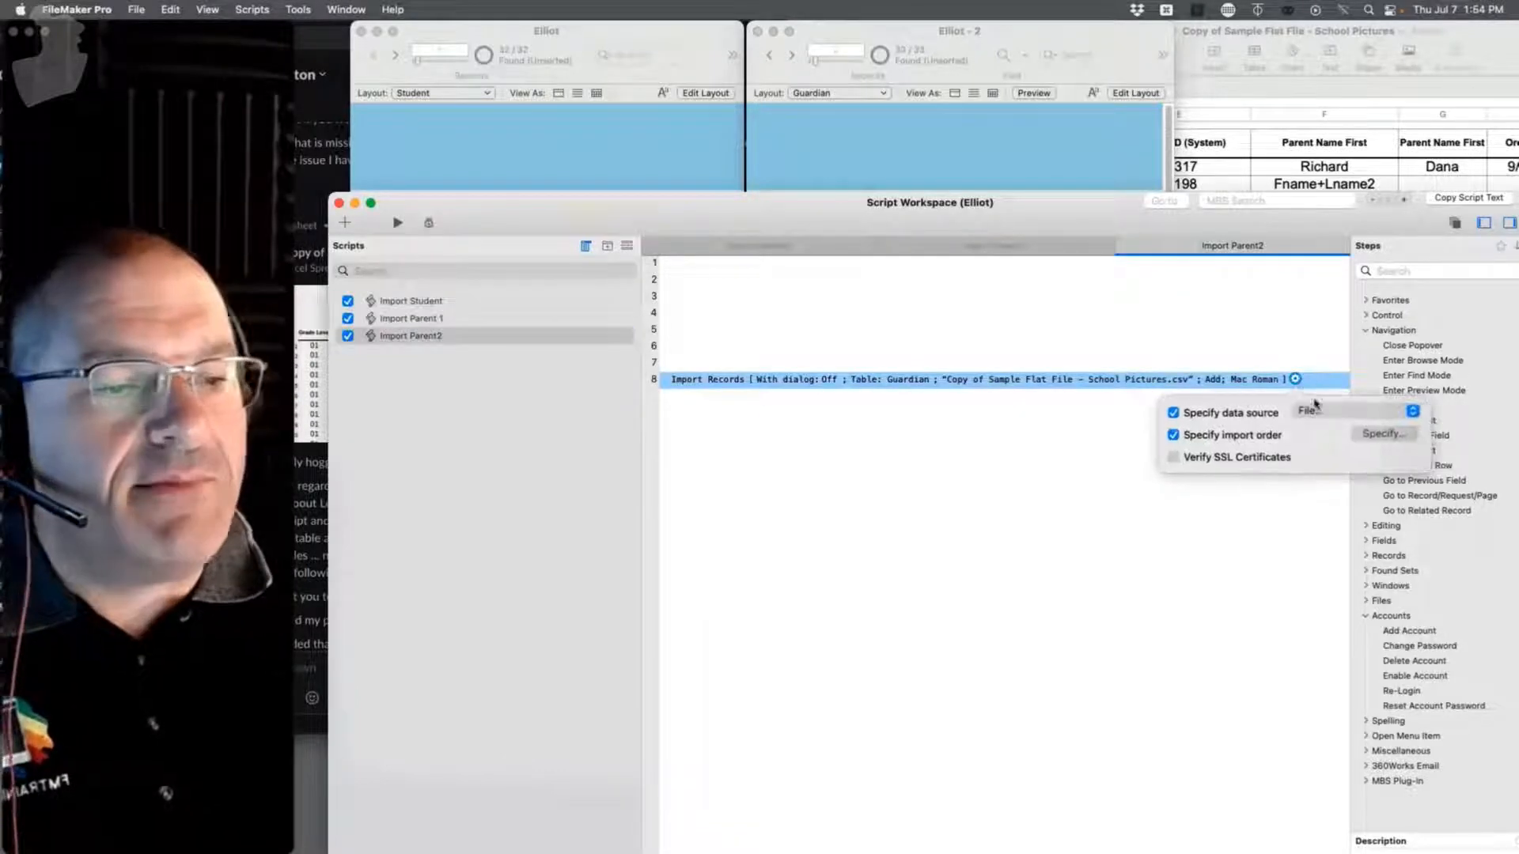
left_click(1382, 433)
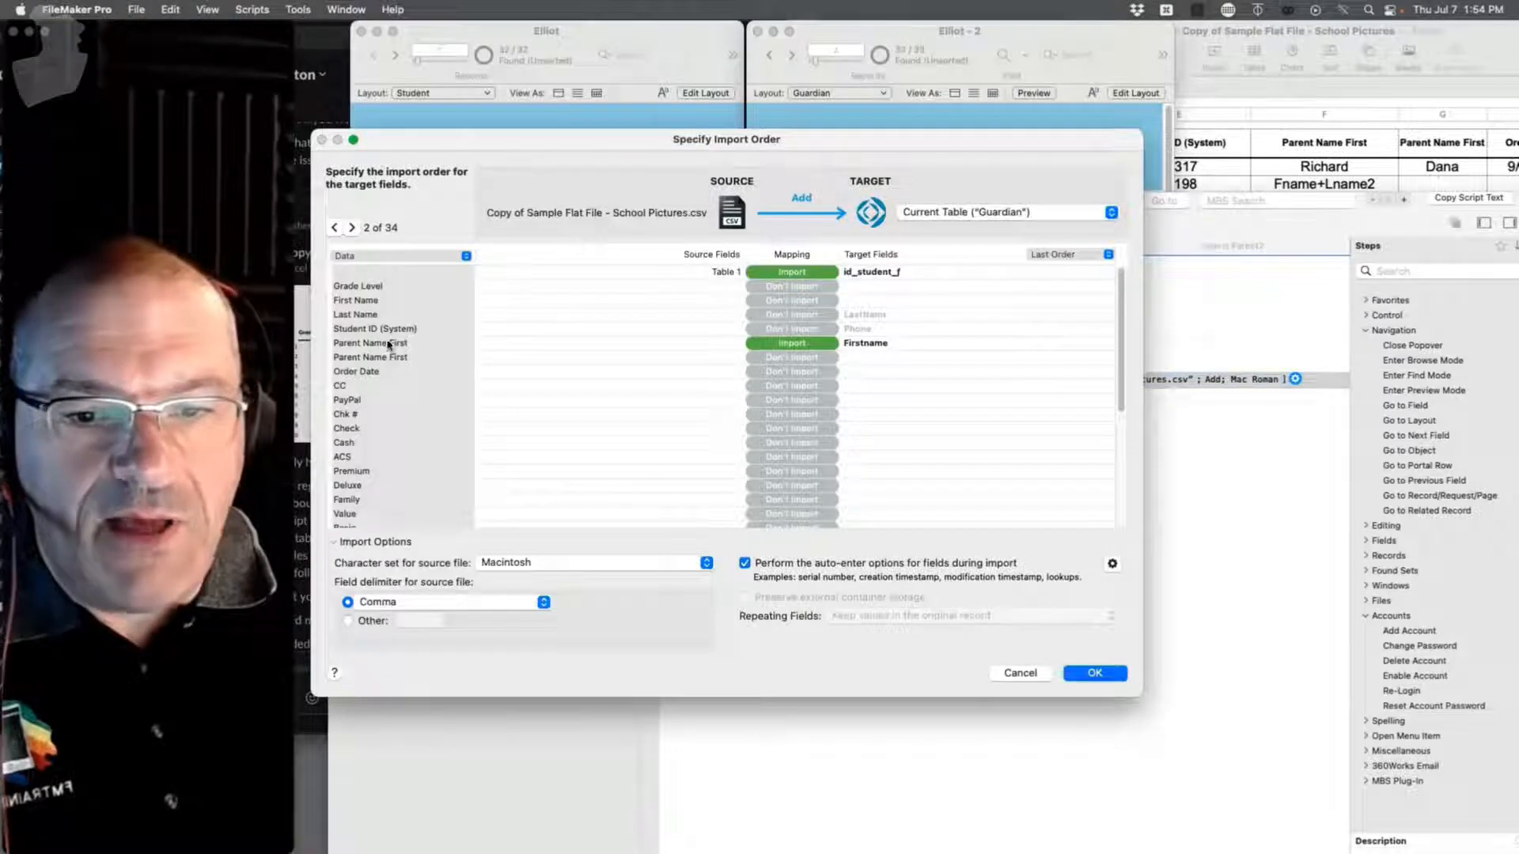
Step: Skip the first Parent Name First column and import the second one into Guardian Firstname
left_click(806, 345)
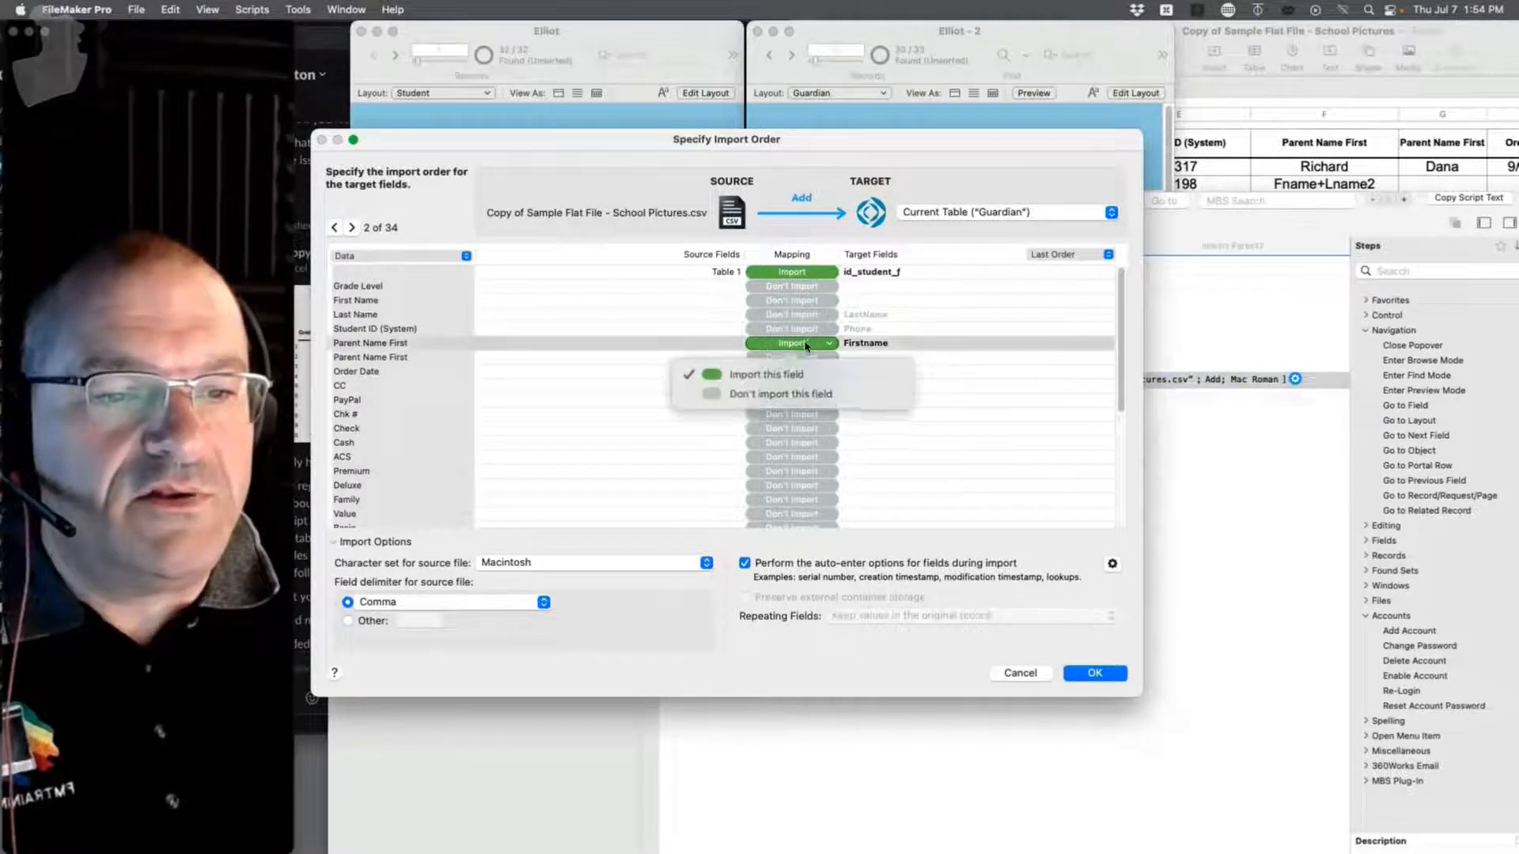
left_click(787, 394)
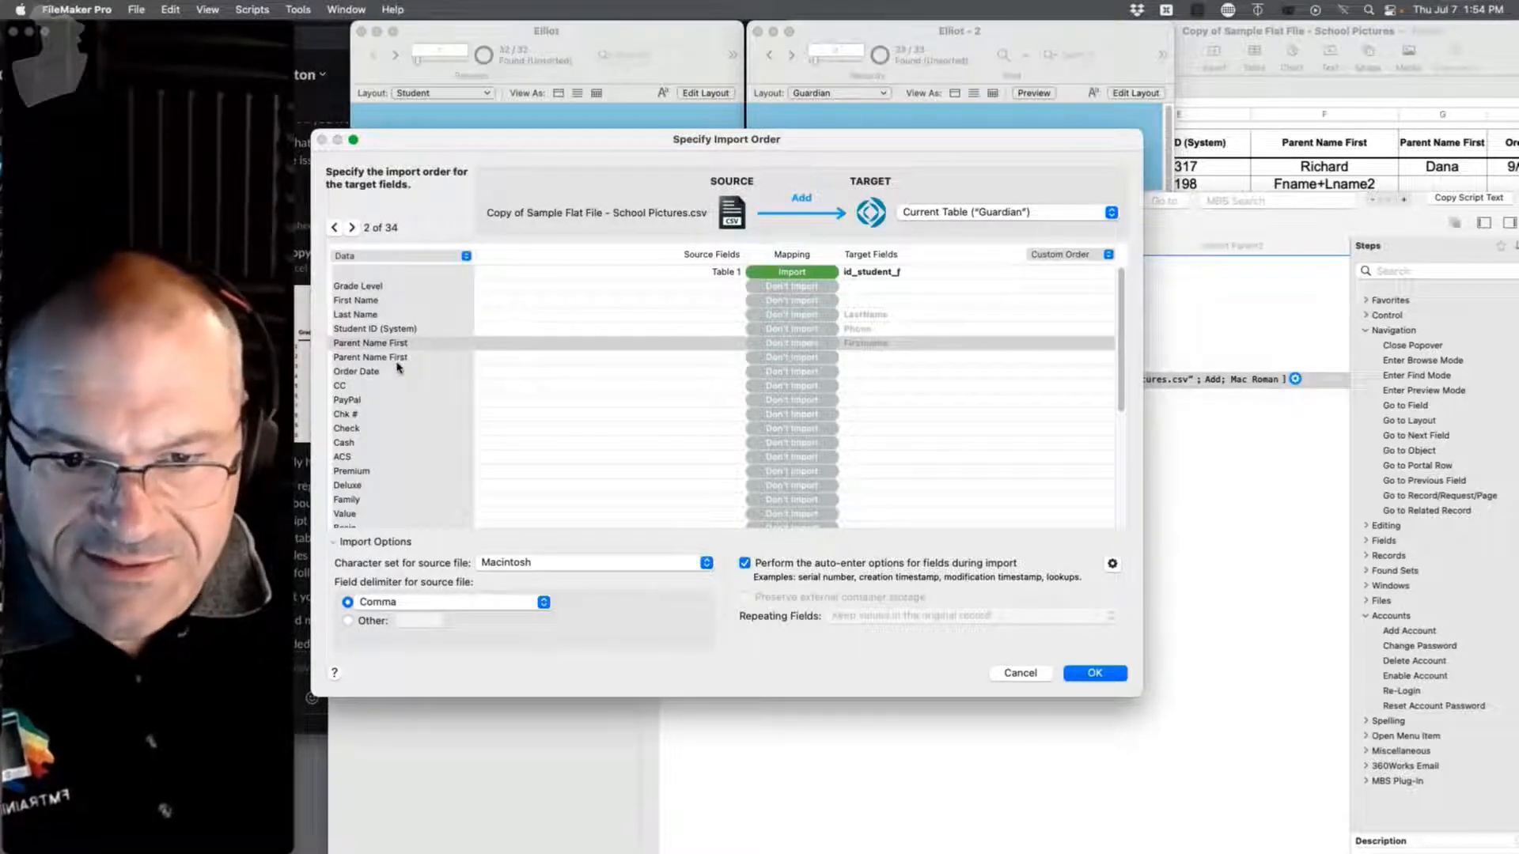
left_click(792, 357)
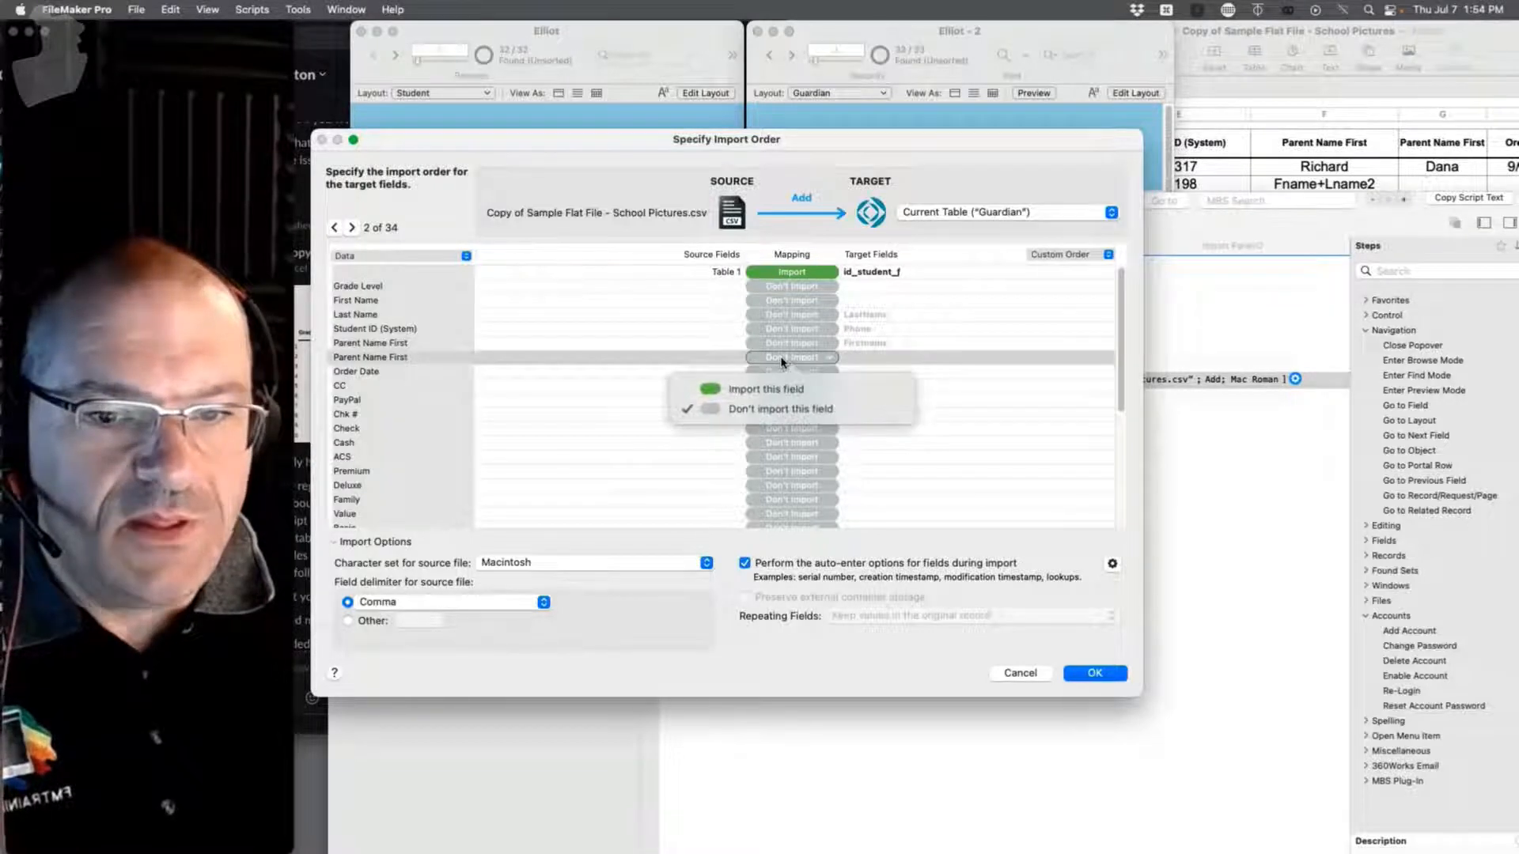
left_click(776, 391)
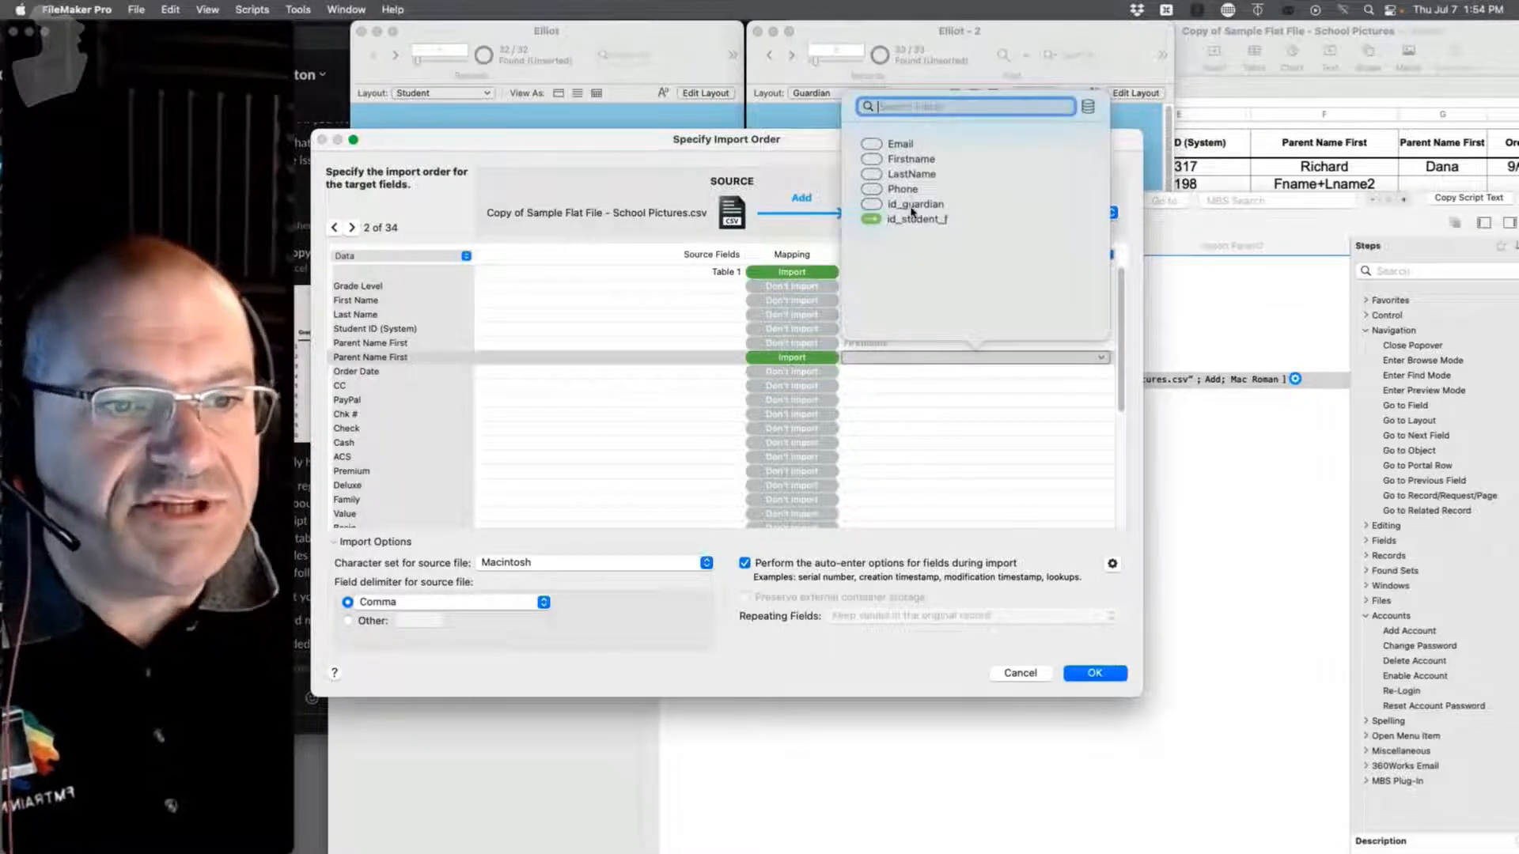
left_click(907, 159)
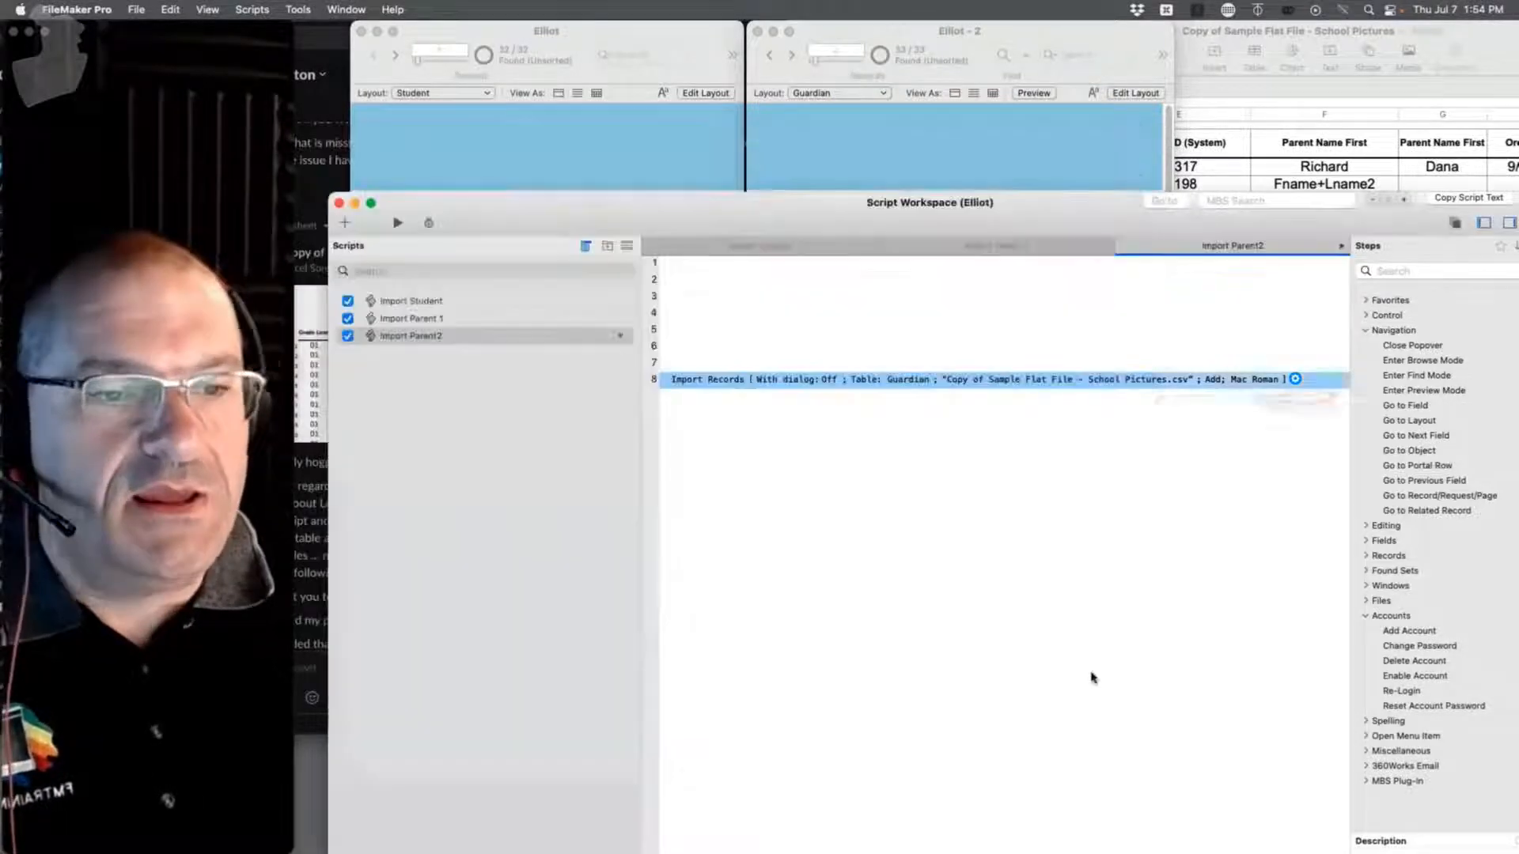
Step: Accept the mapping, run Import Parent2, and check the first student's two parent names
left_click(1095, 672)
left_click(1174, 579)
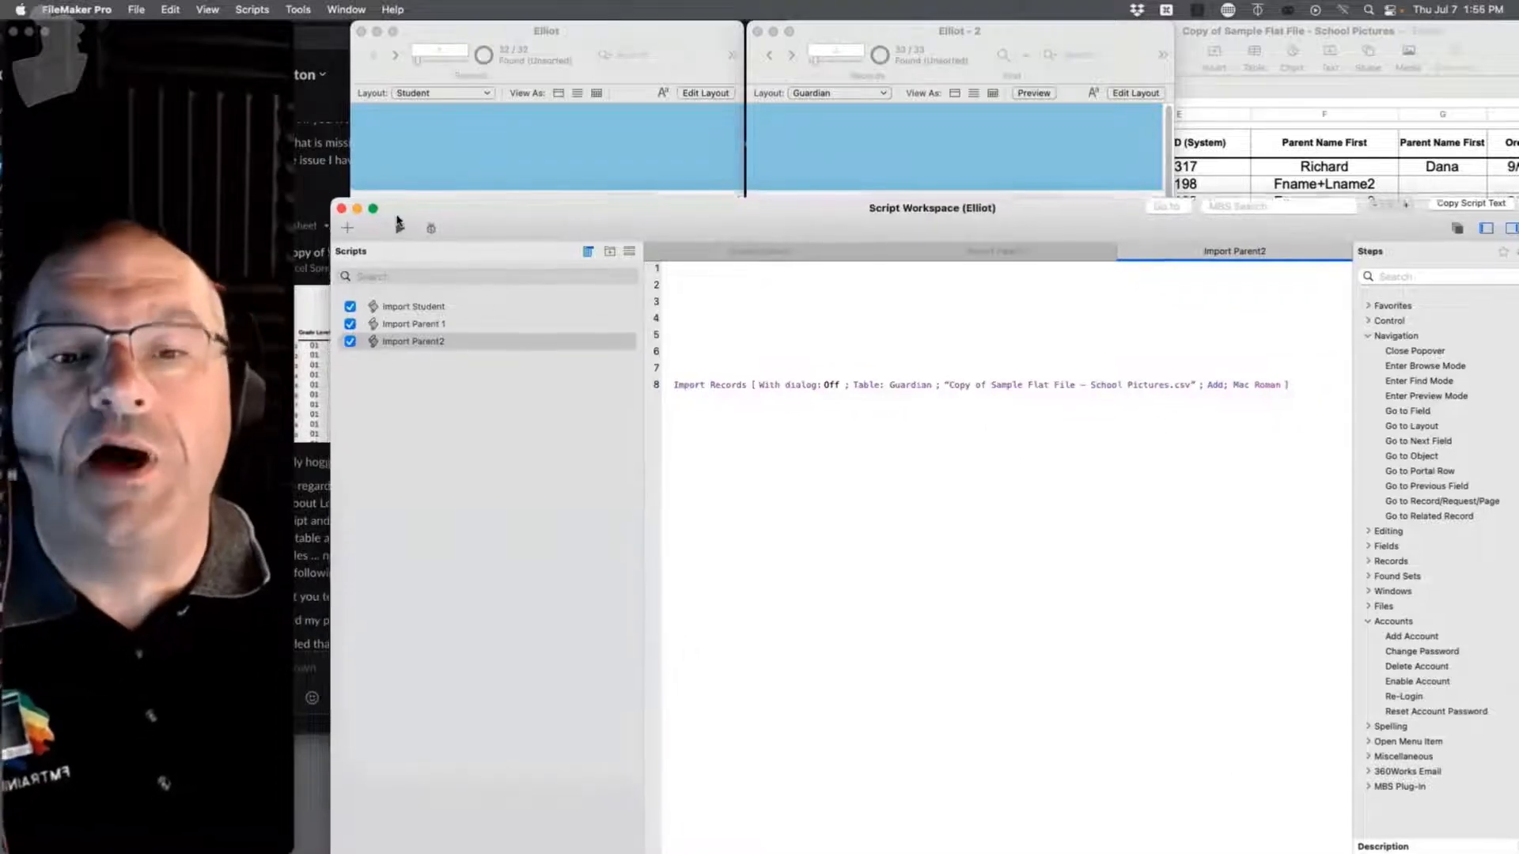
left_click(399, 227)
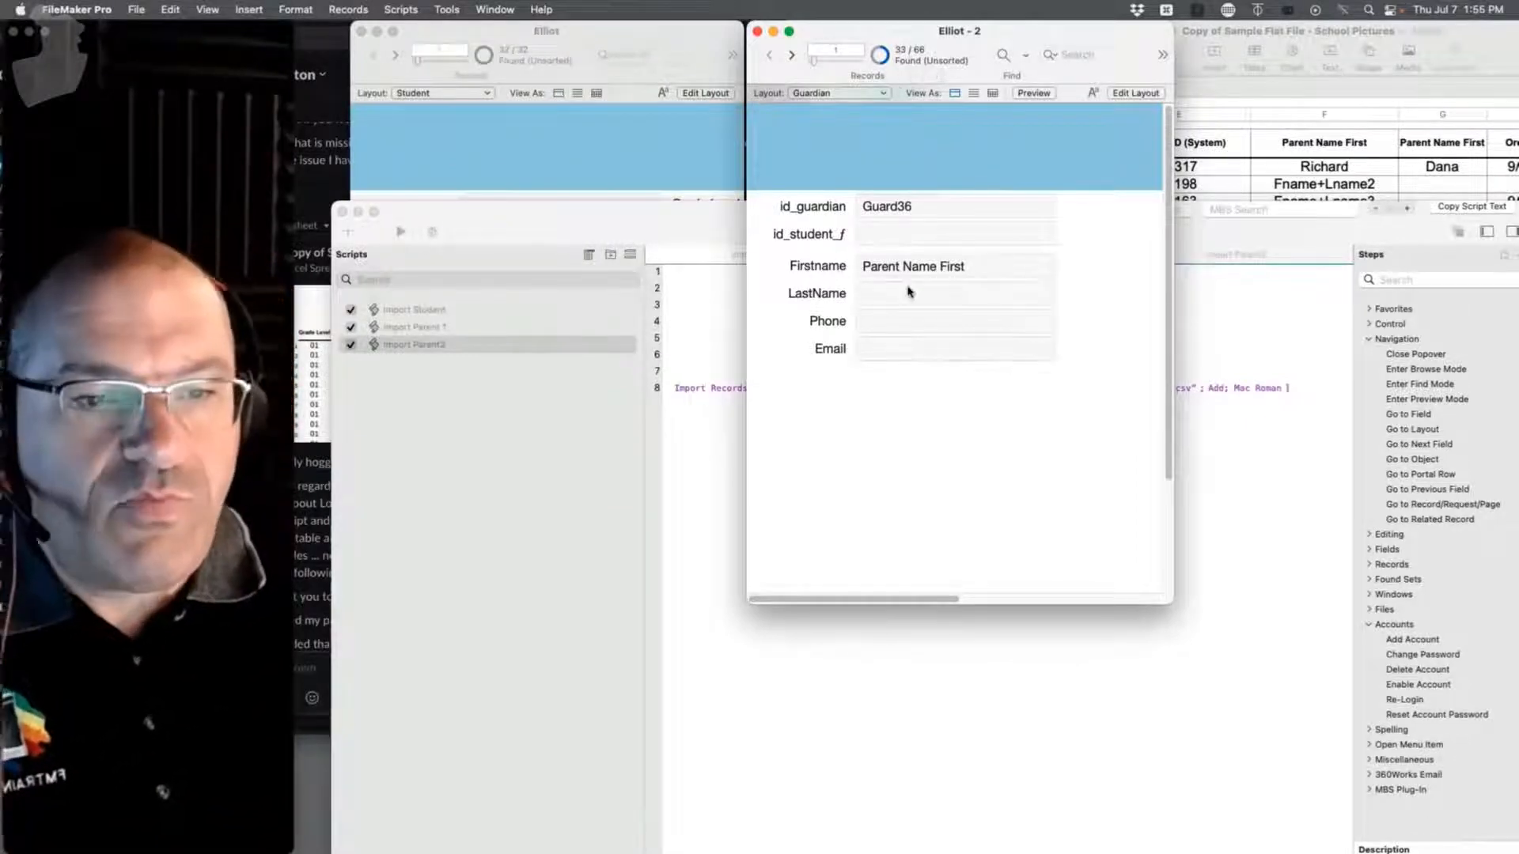
left_click(666, 142)
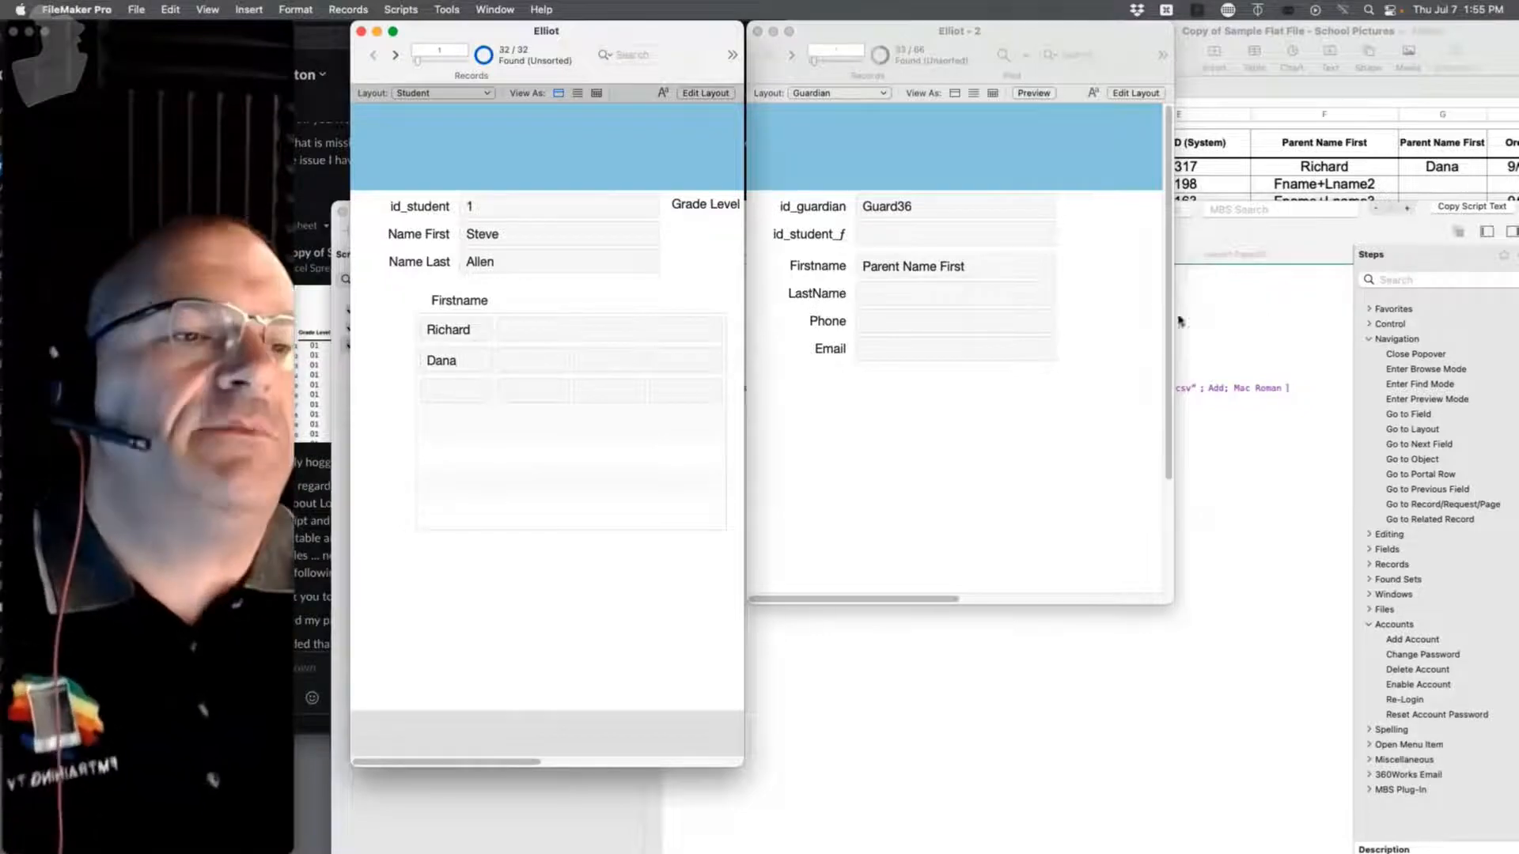
left_click(1250, 149)
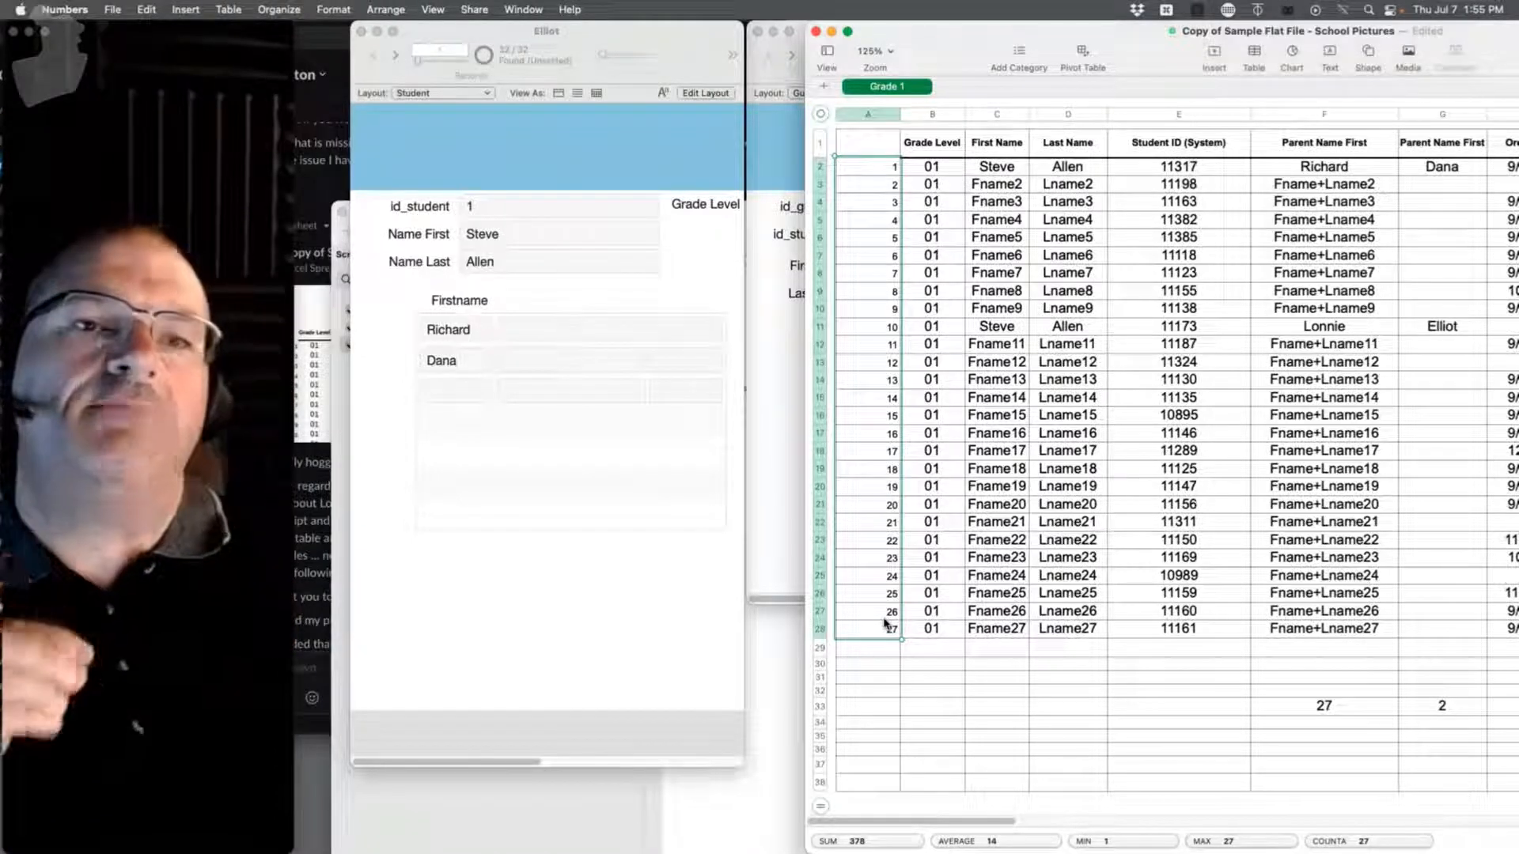
Step: Delete column E, Student ID (System), from the Grade 1 table and return to FileMaker
left_click_drag(1119, 43, 797, 43)
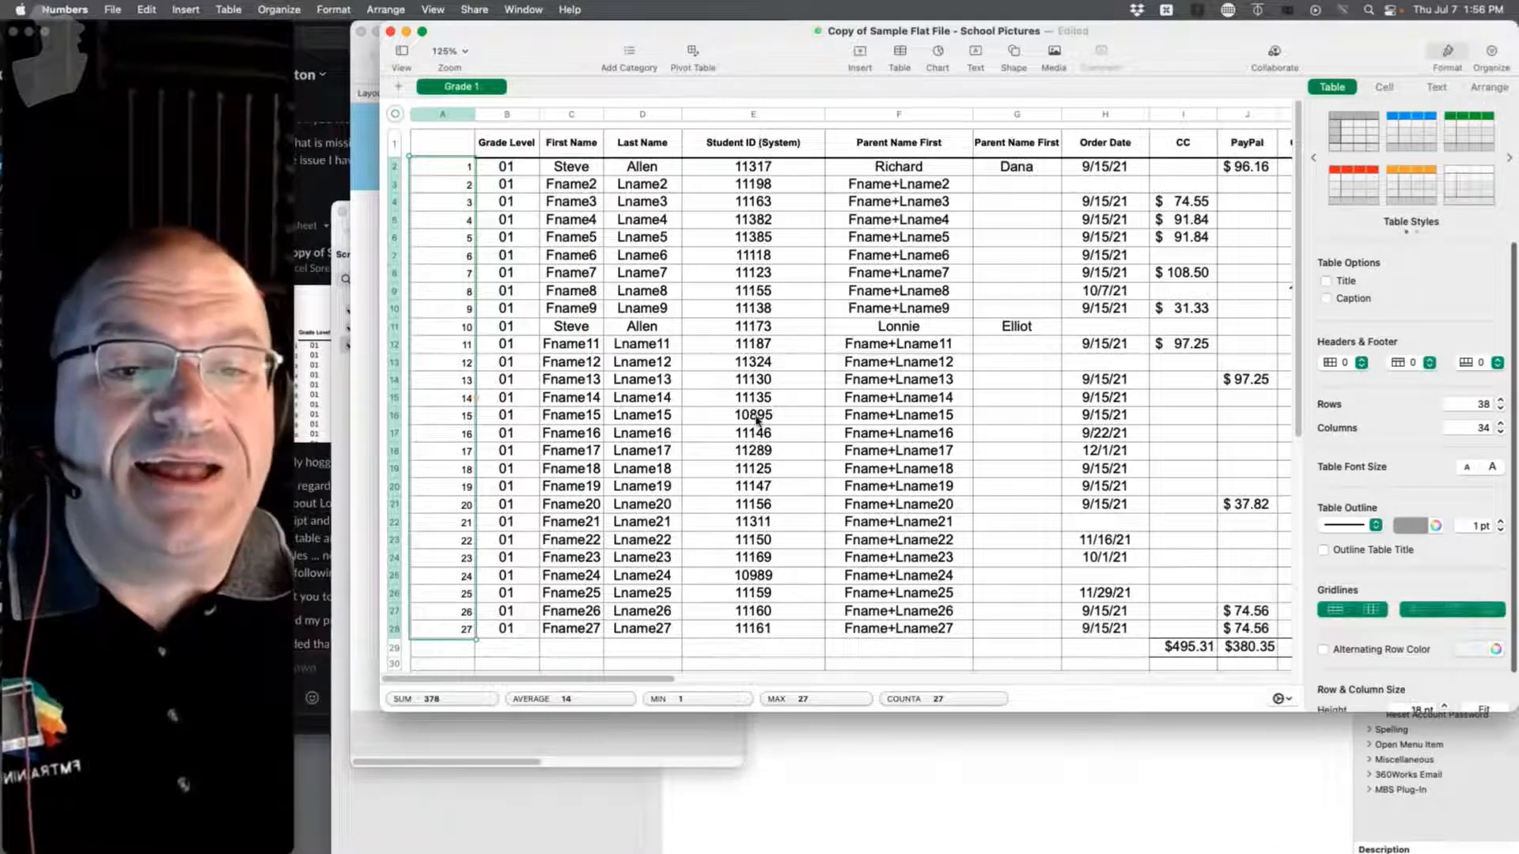
left_click(744, 146)
right_click(740, 117)
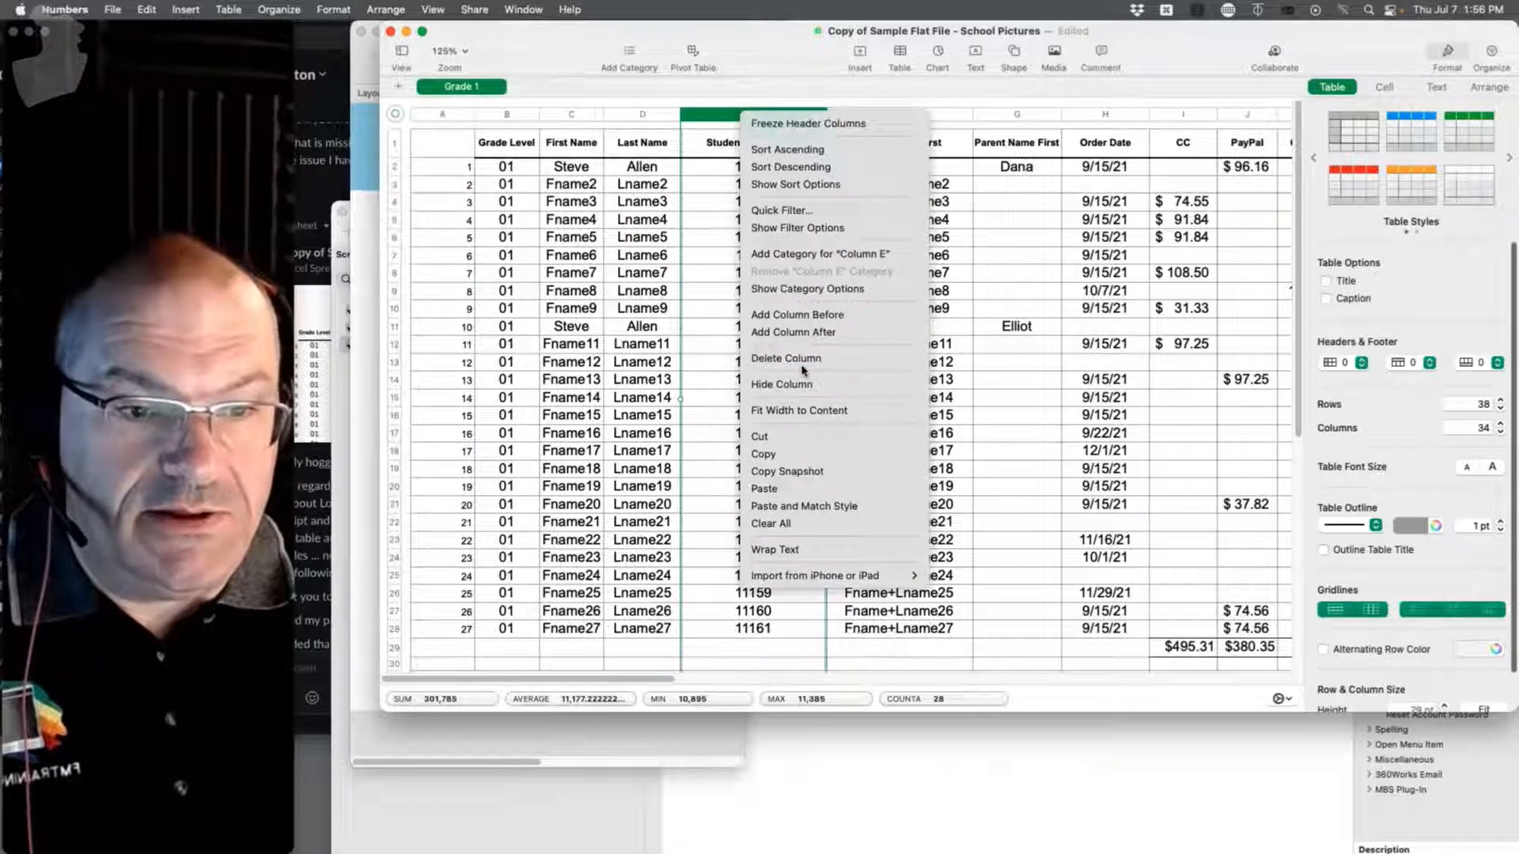
left_click(803, 360)
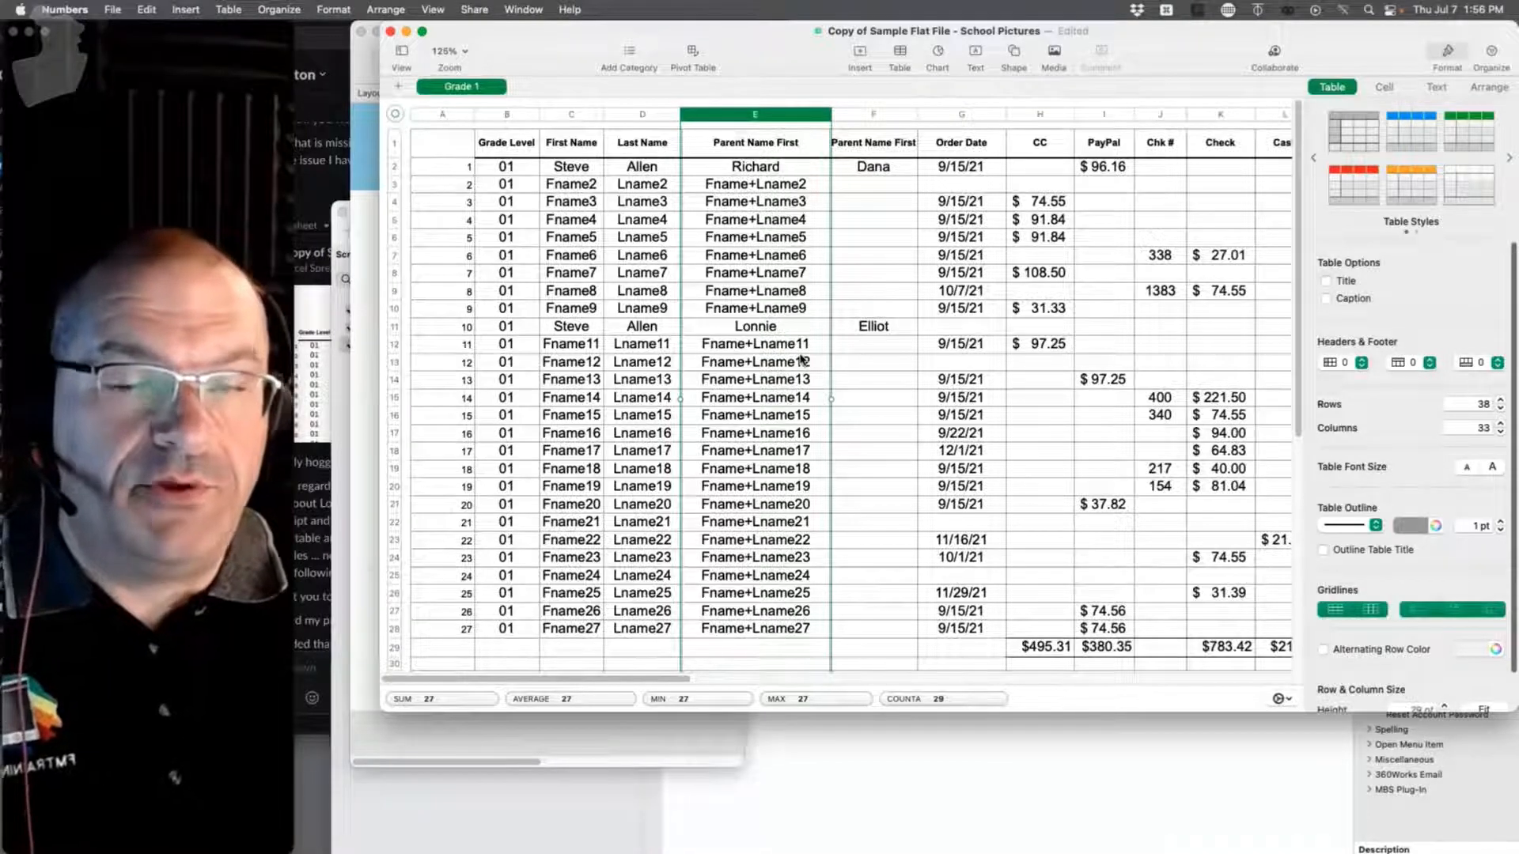
left_click_drag(1345, 68, 1021, 7)
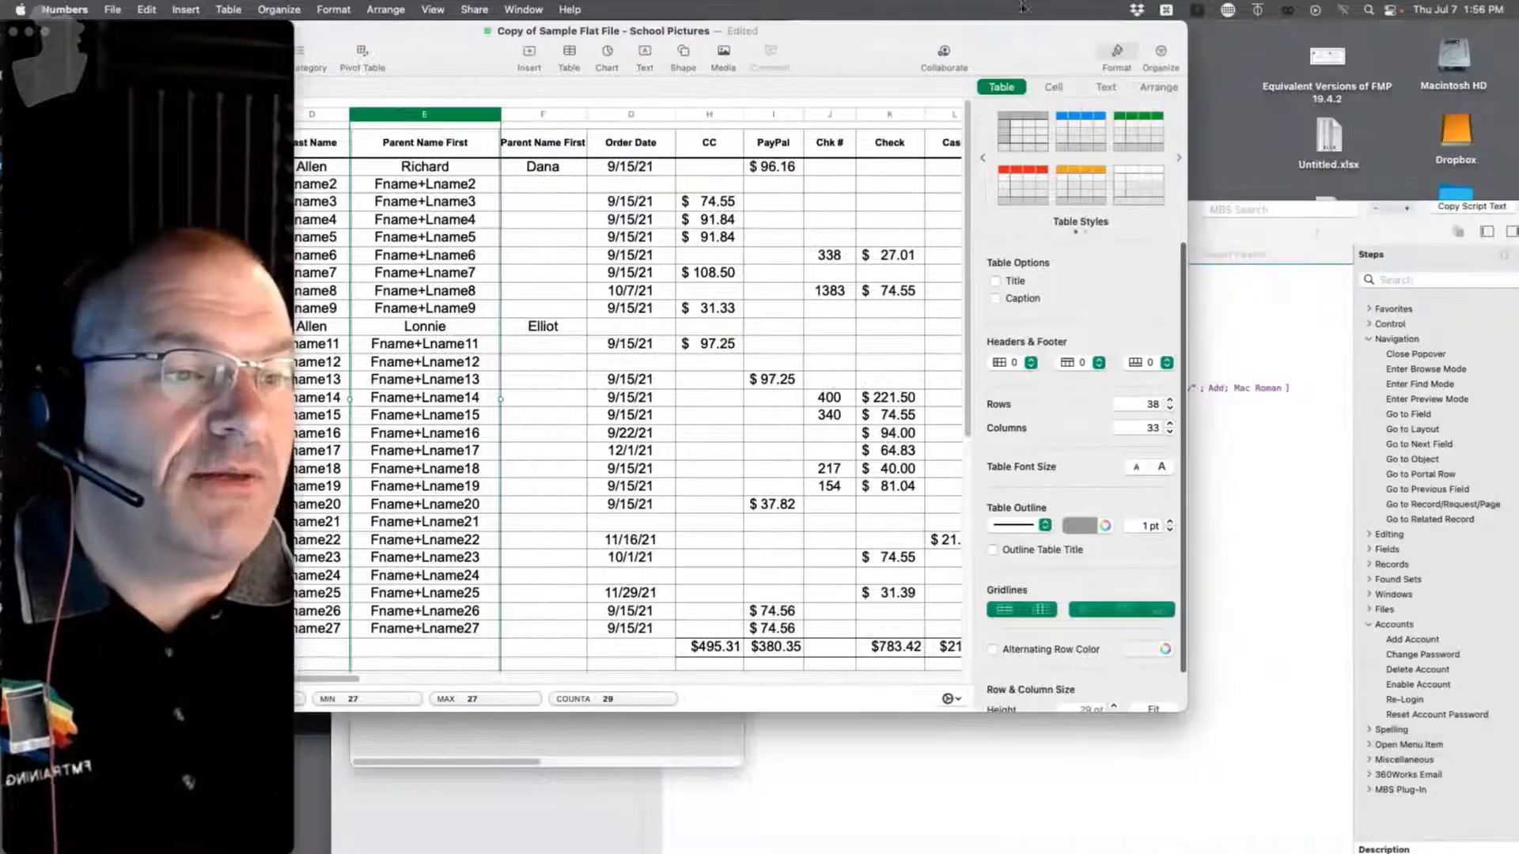
left_click(1429, 213)
left_click(1321, 212)
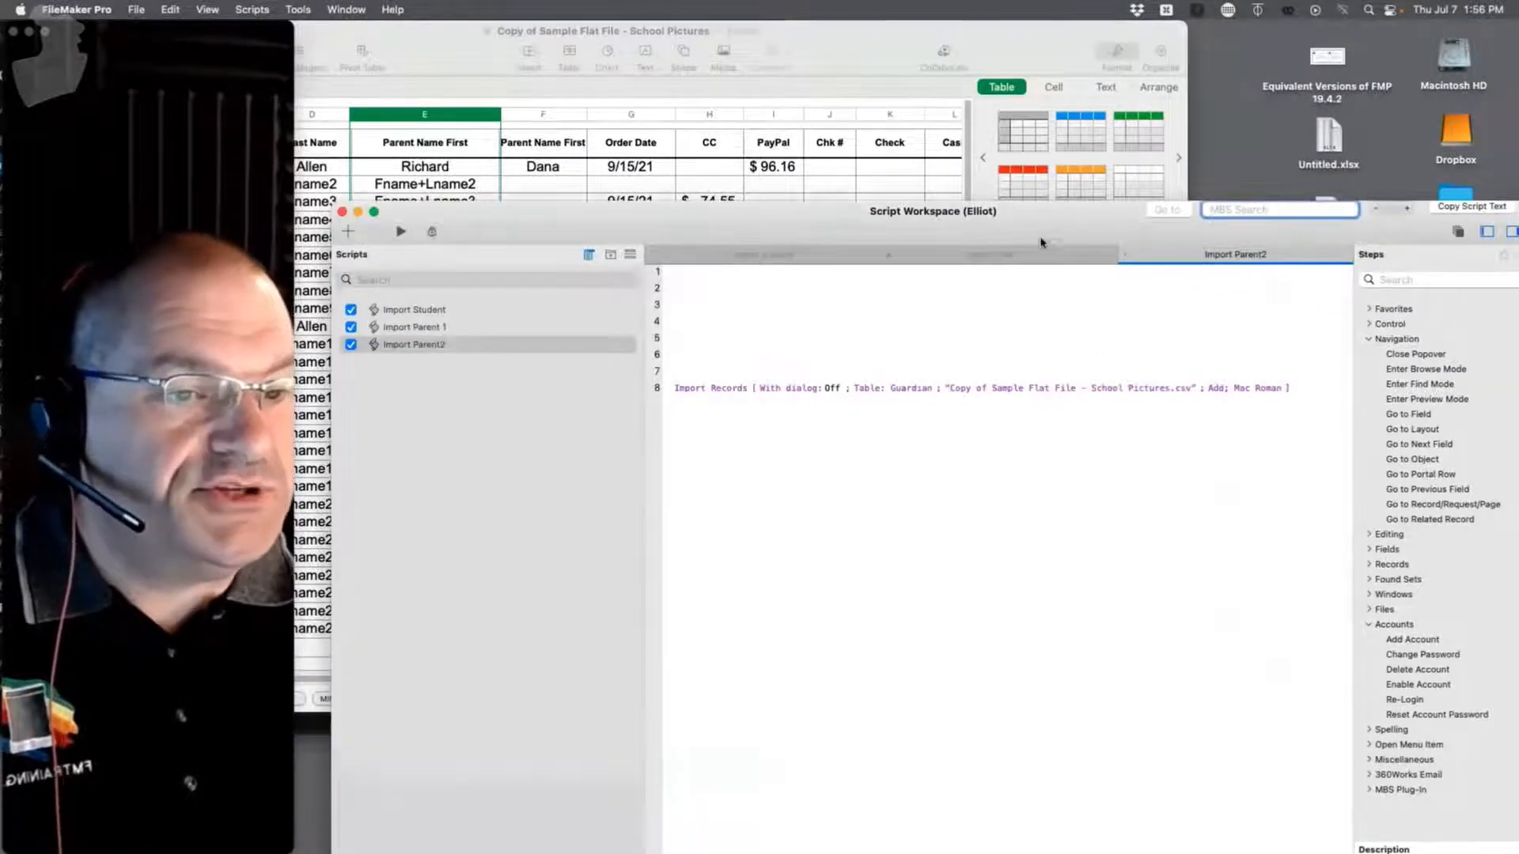
Step: Move the script workspace aside and open contacts.xlsx from the desktop in Excel
left_click_drag(1042, 243, 469, 699)
double_click(1460, 611)
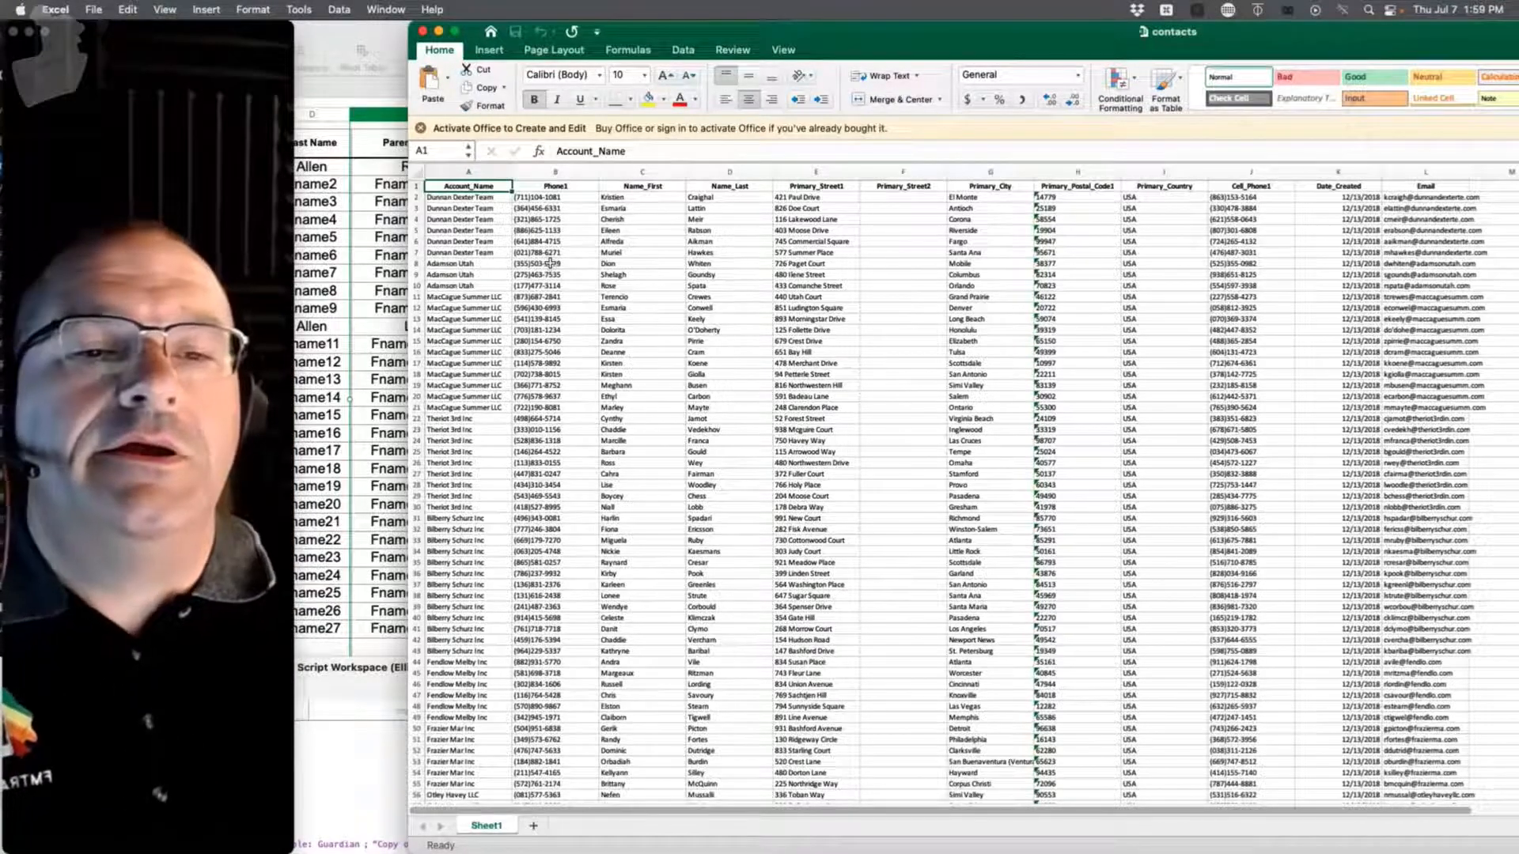
Step: Move the Excel contacts window out of the way and bring the Numbers sheet forward
left_click_drag(651, 39, 557, 675)
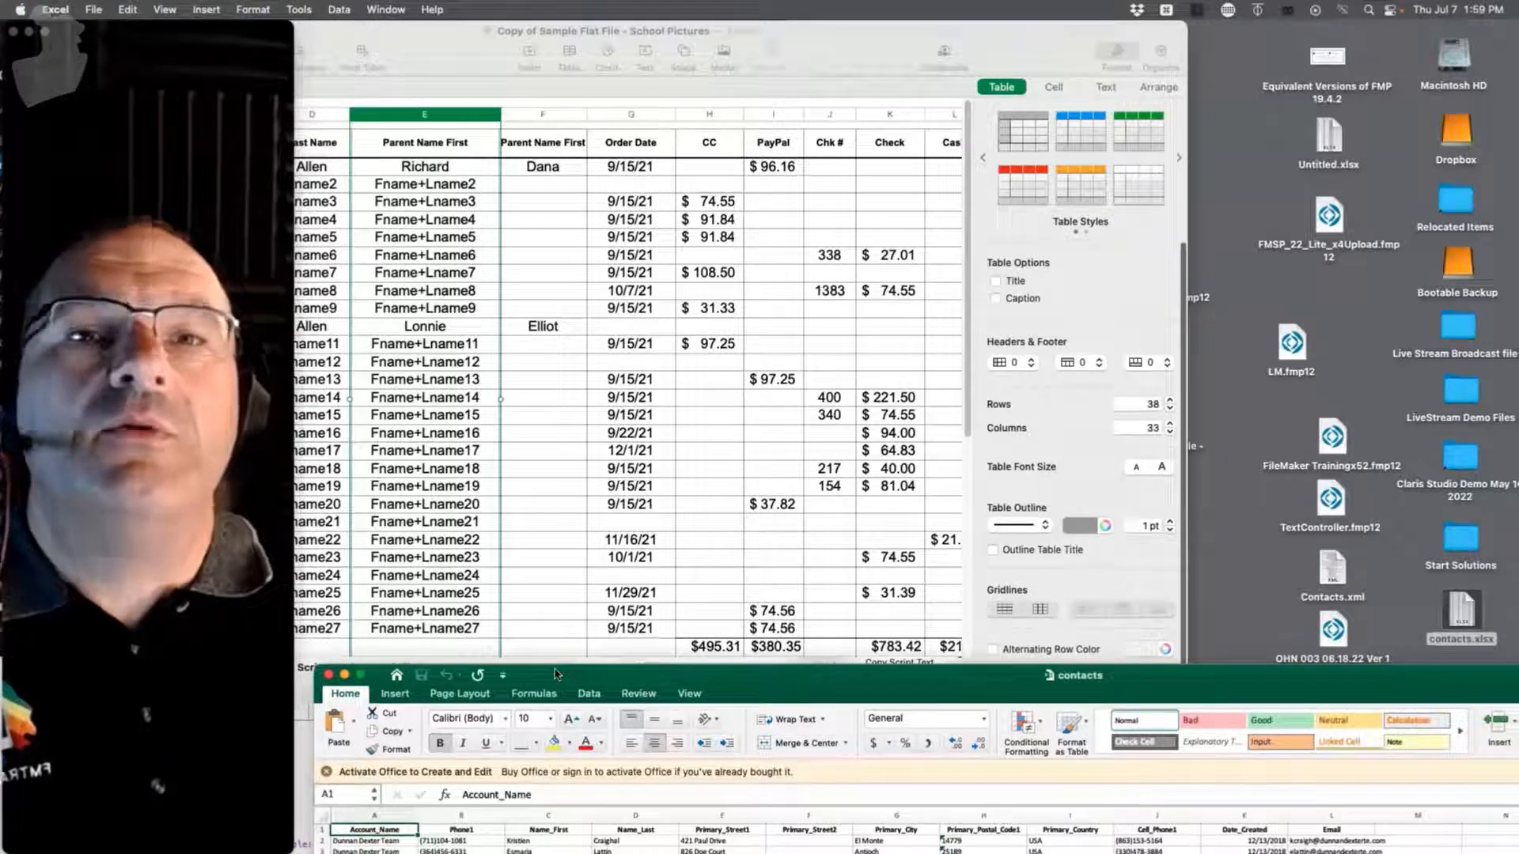
double_click(767, 677)
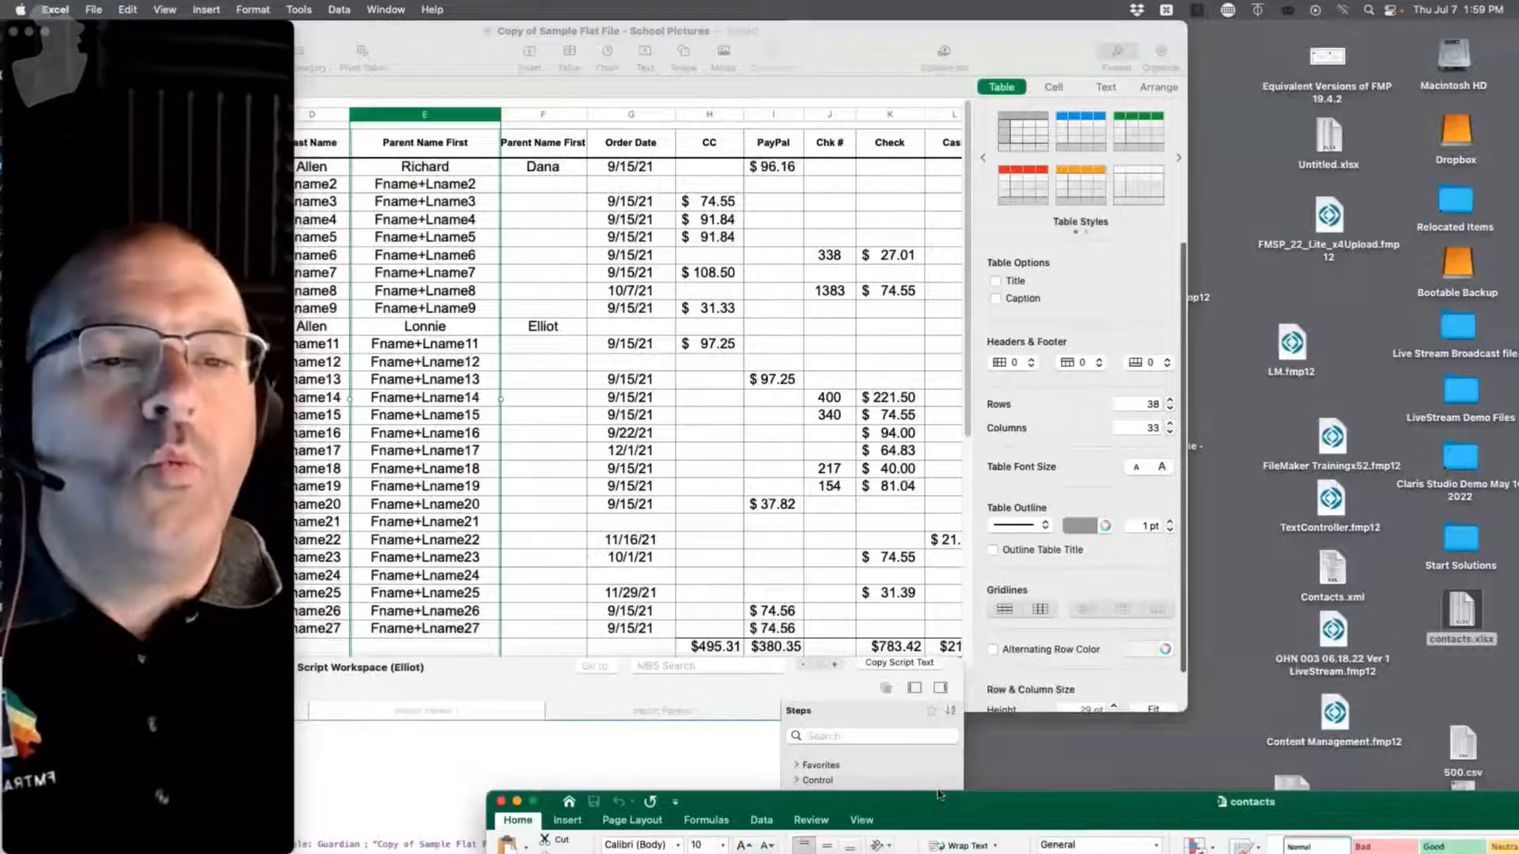
left_click_drag(947, 796, 1141, 35)
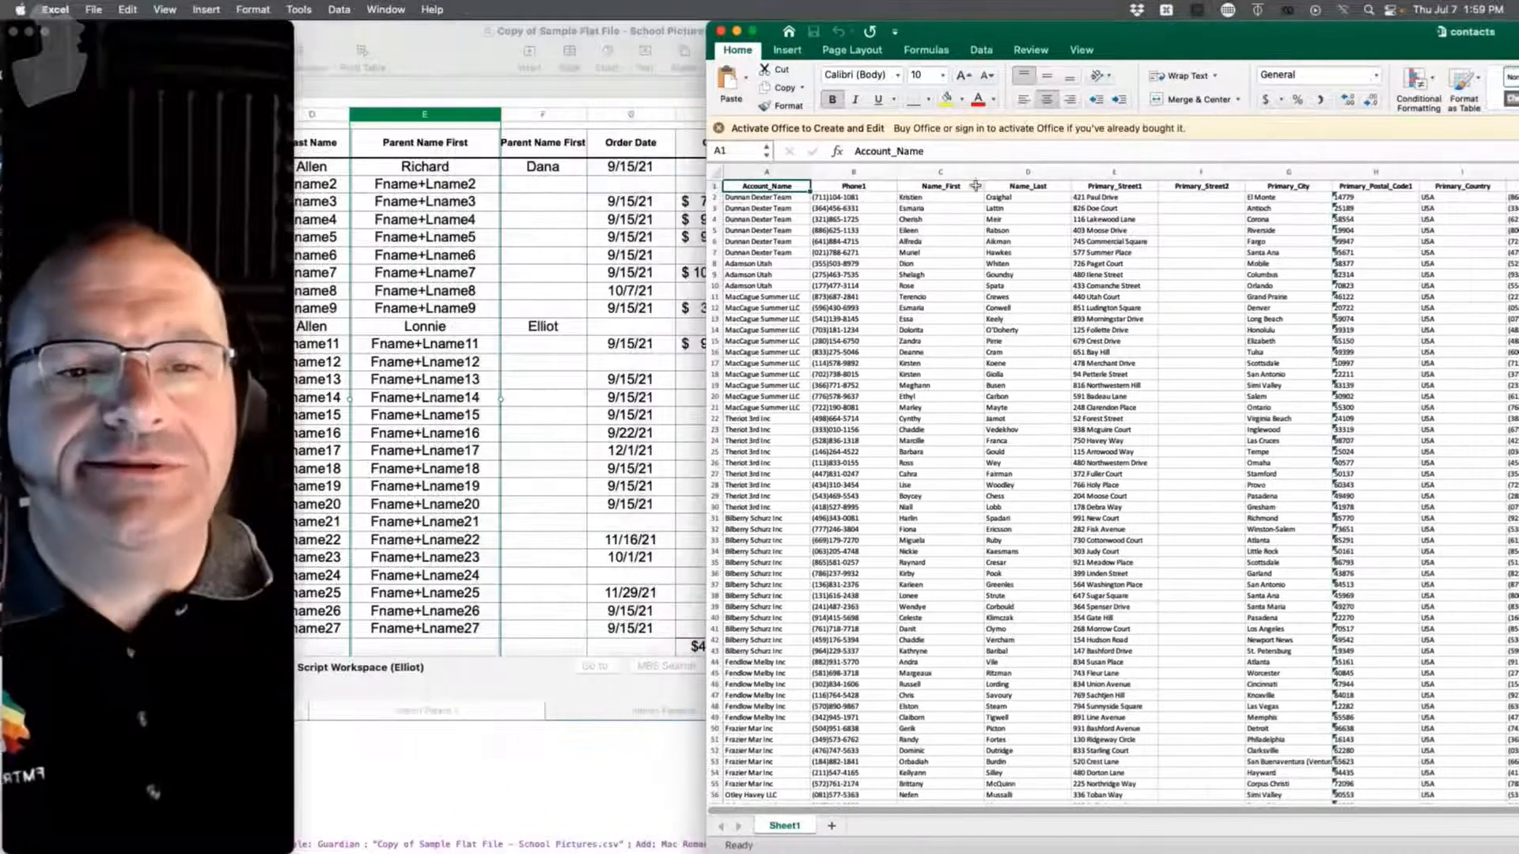
left_click_drag(464, 40, 757, 8)
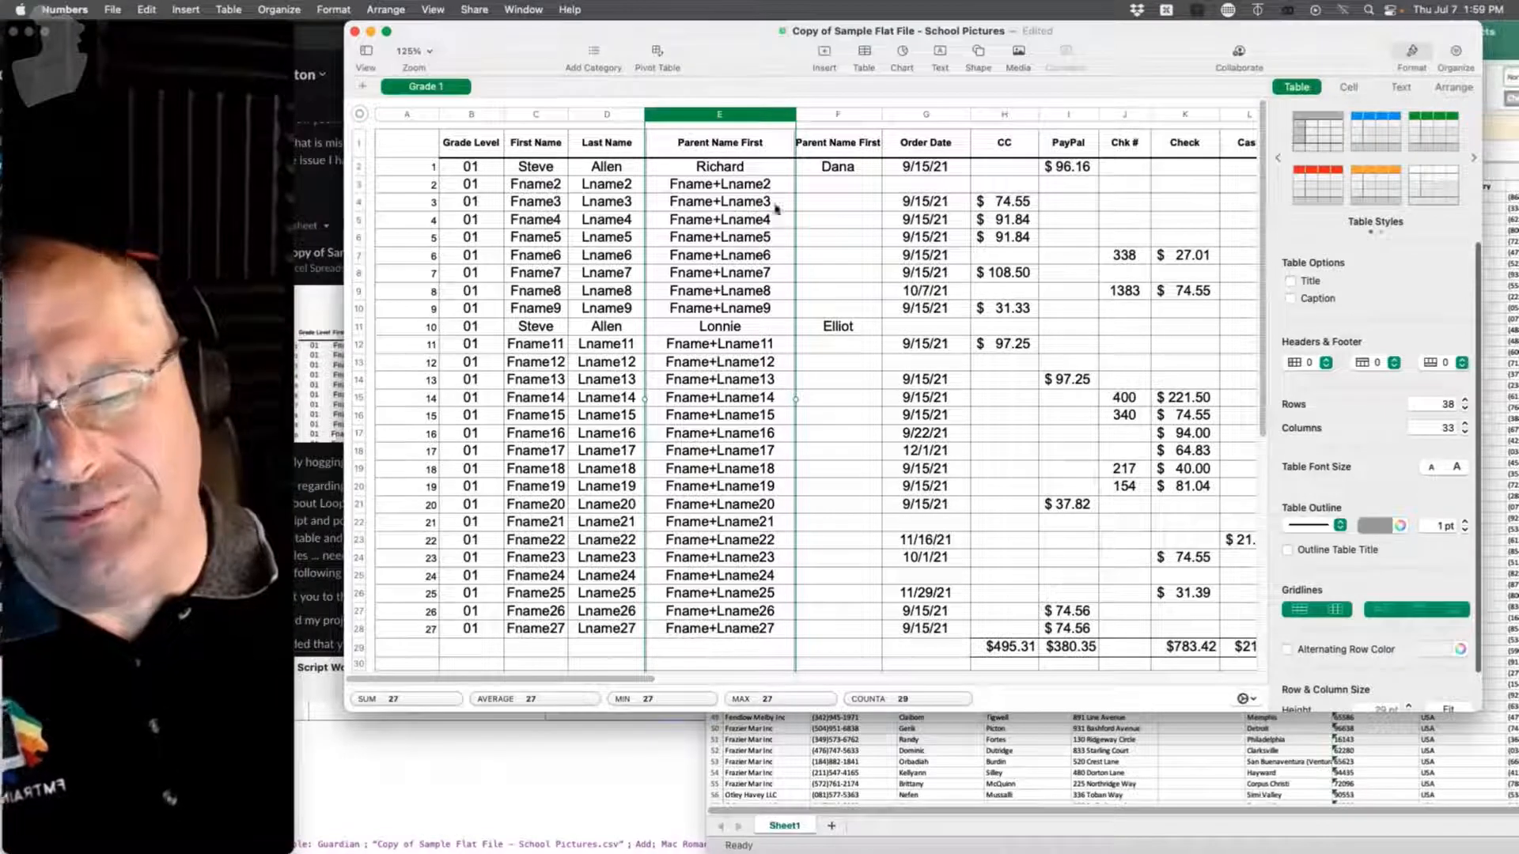
Step: Move Numbers aside and show the Import Student script in the Script Workspace
left_click_drag(613, 38, 1067, 7)
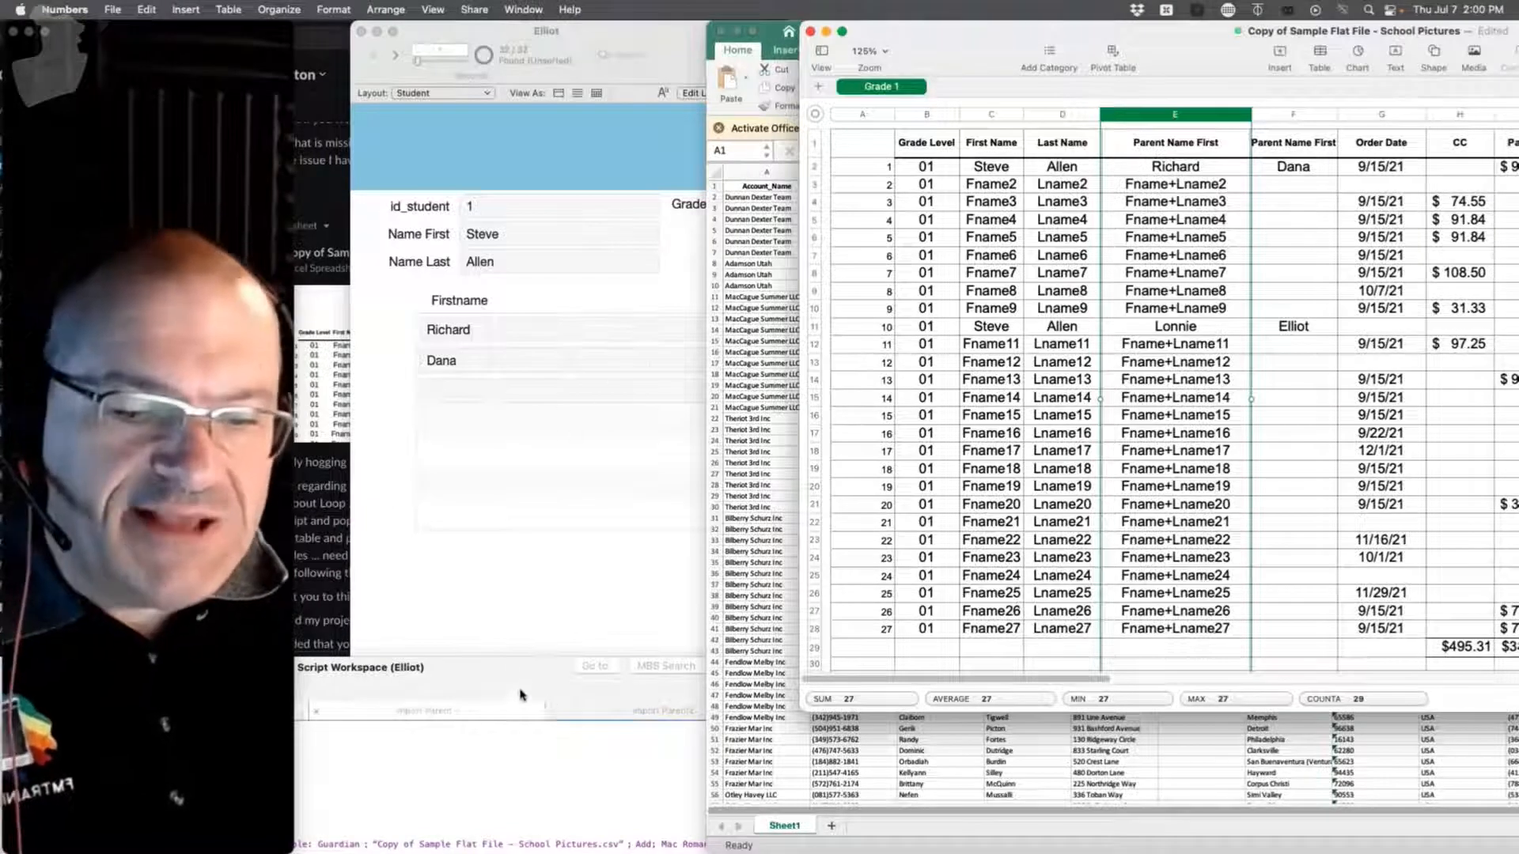
left_click(510, 639)
left_click(324, 726)
left_click_drag(551, 658, 1202, 32)
left_click(712, 171, "super")
left_click(573, 140)
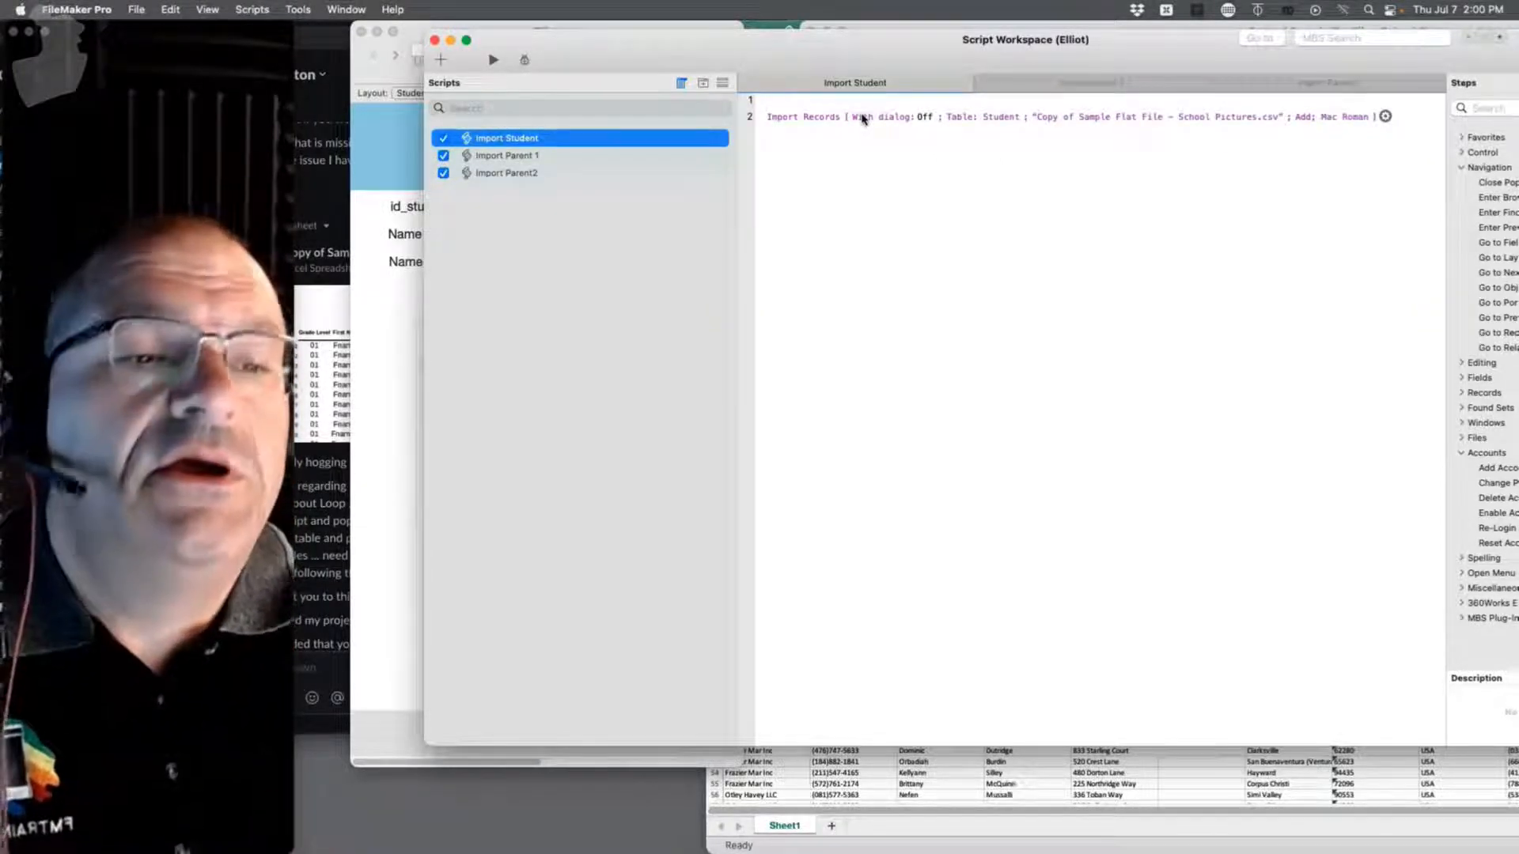
Step: Open the Import Records step's import order to view the id_student, Name First and Name Last mappings, leaving field ordering unchanged
left_click(1384, 117)
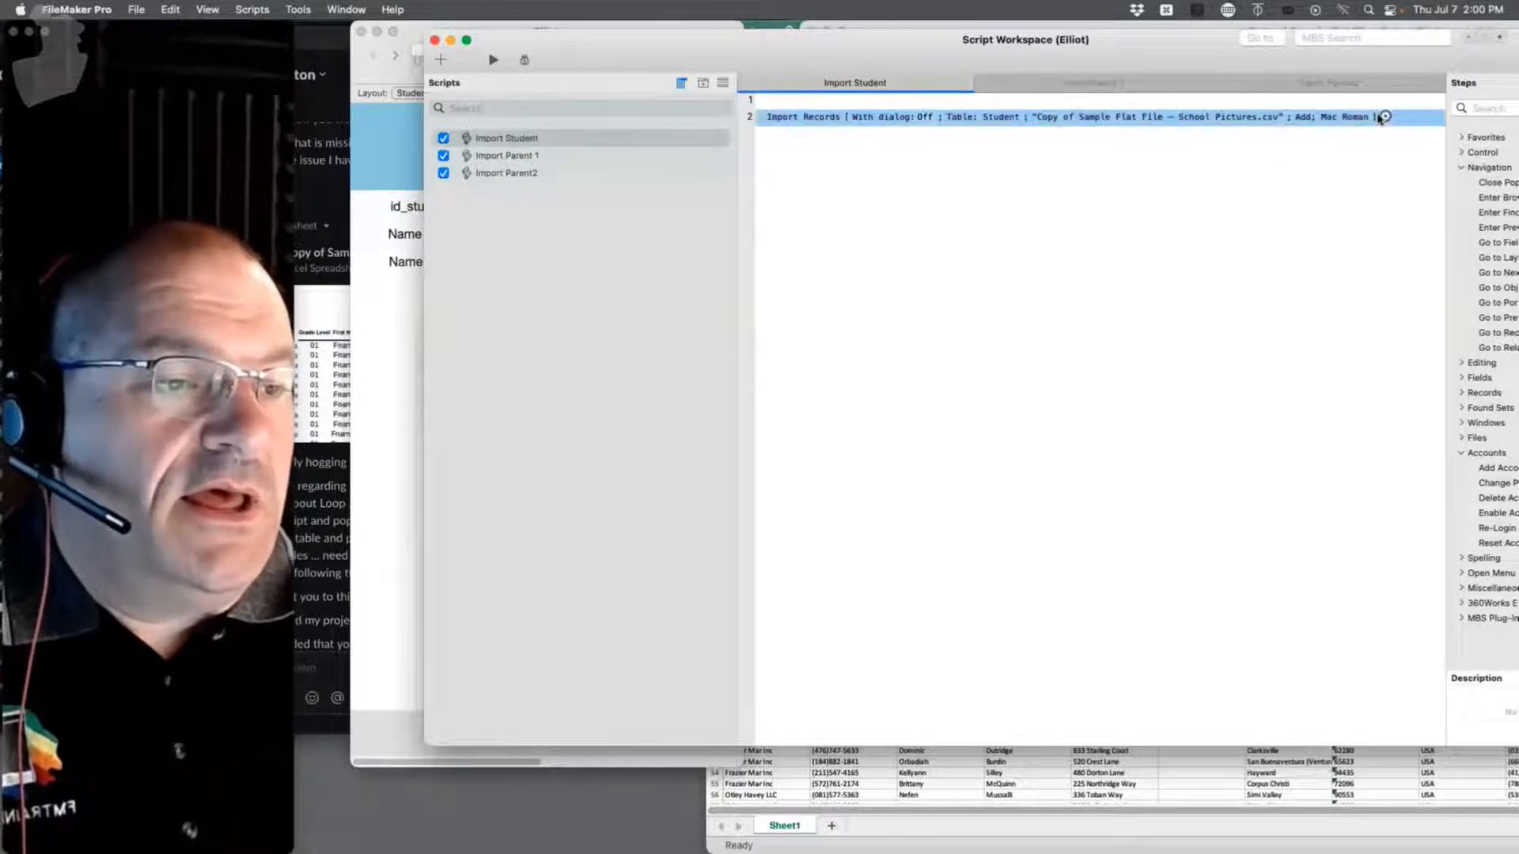
left_click(1385, 118)
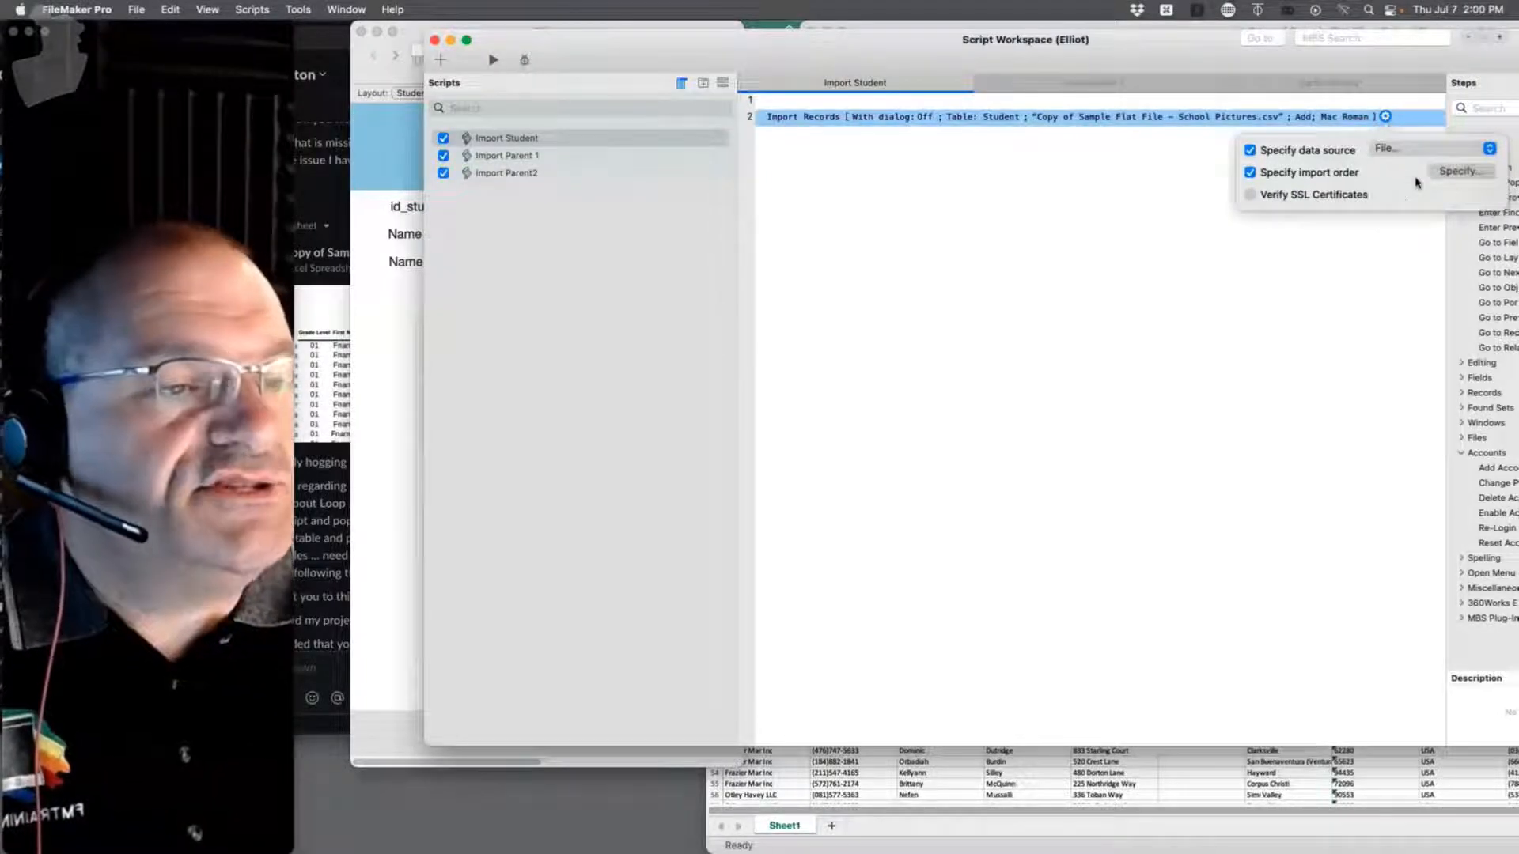
left_click(1455, 171)
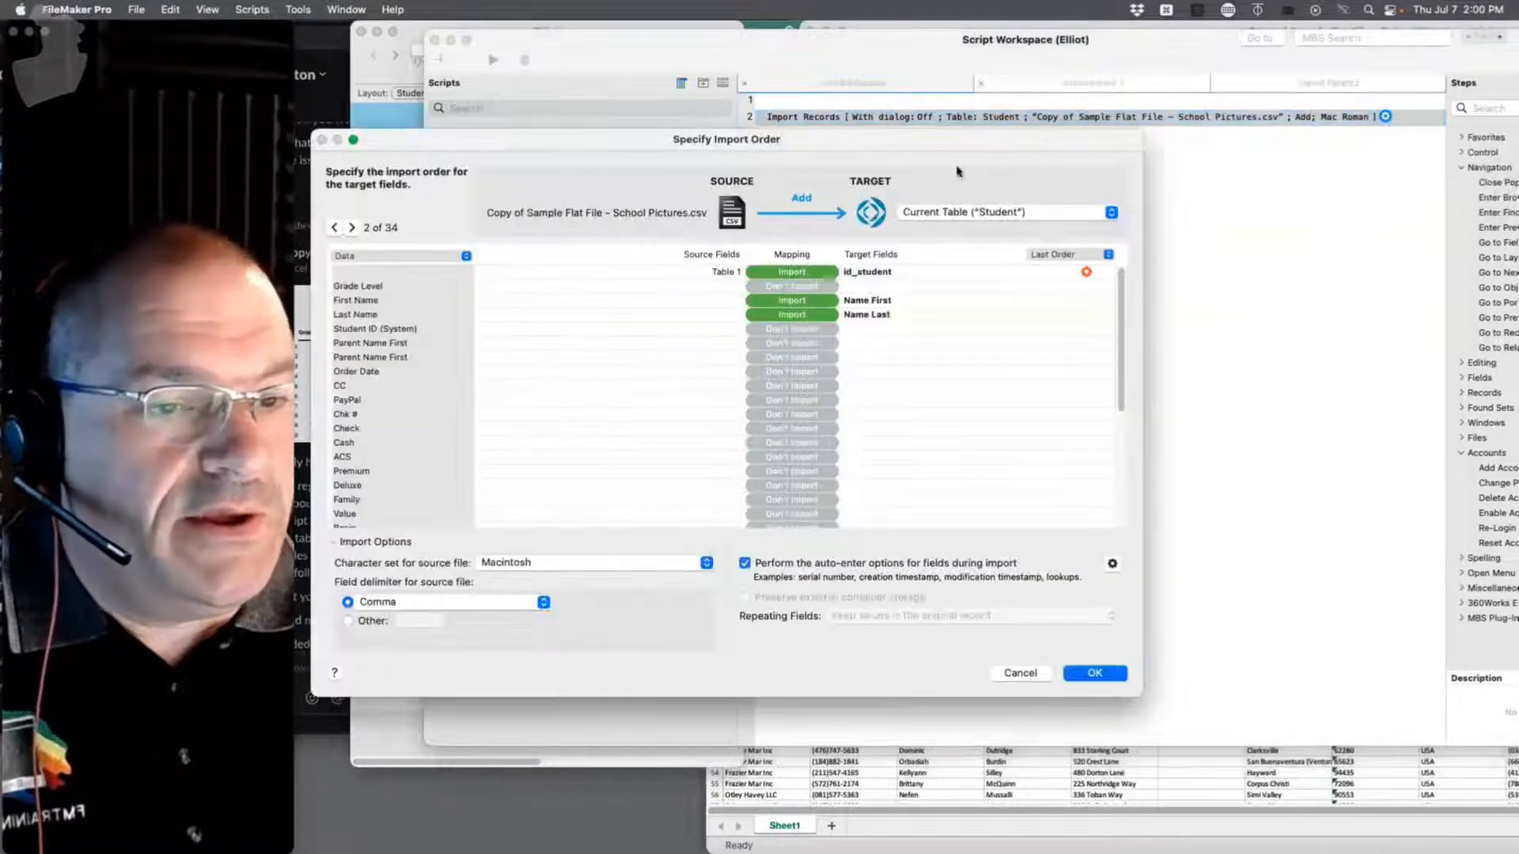
left_click(1076, 254)
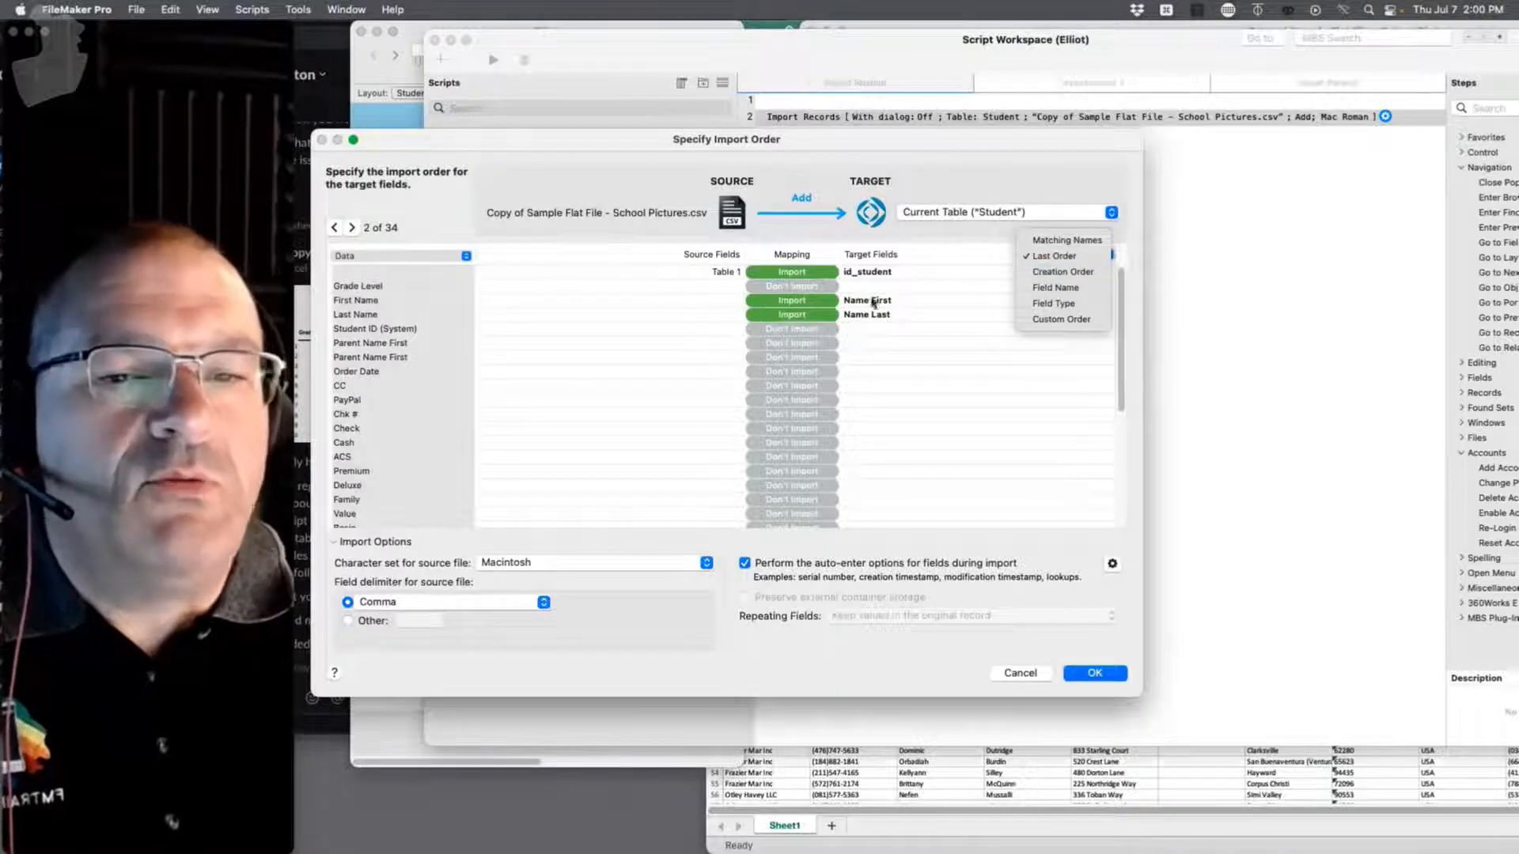
left_click(1037, 410)
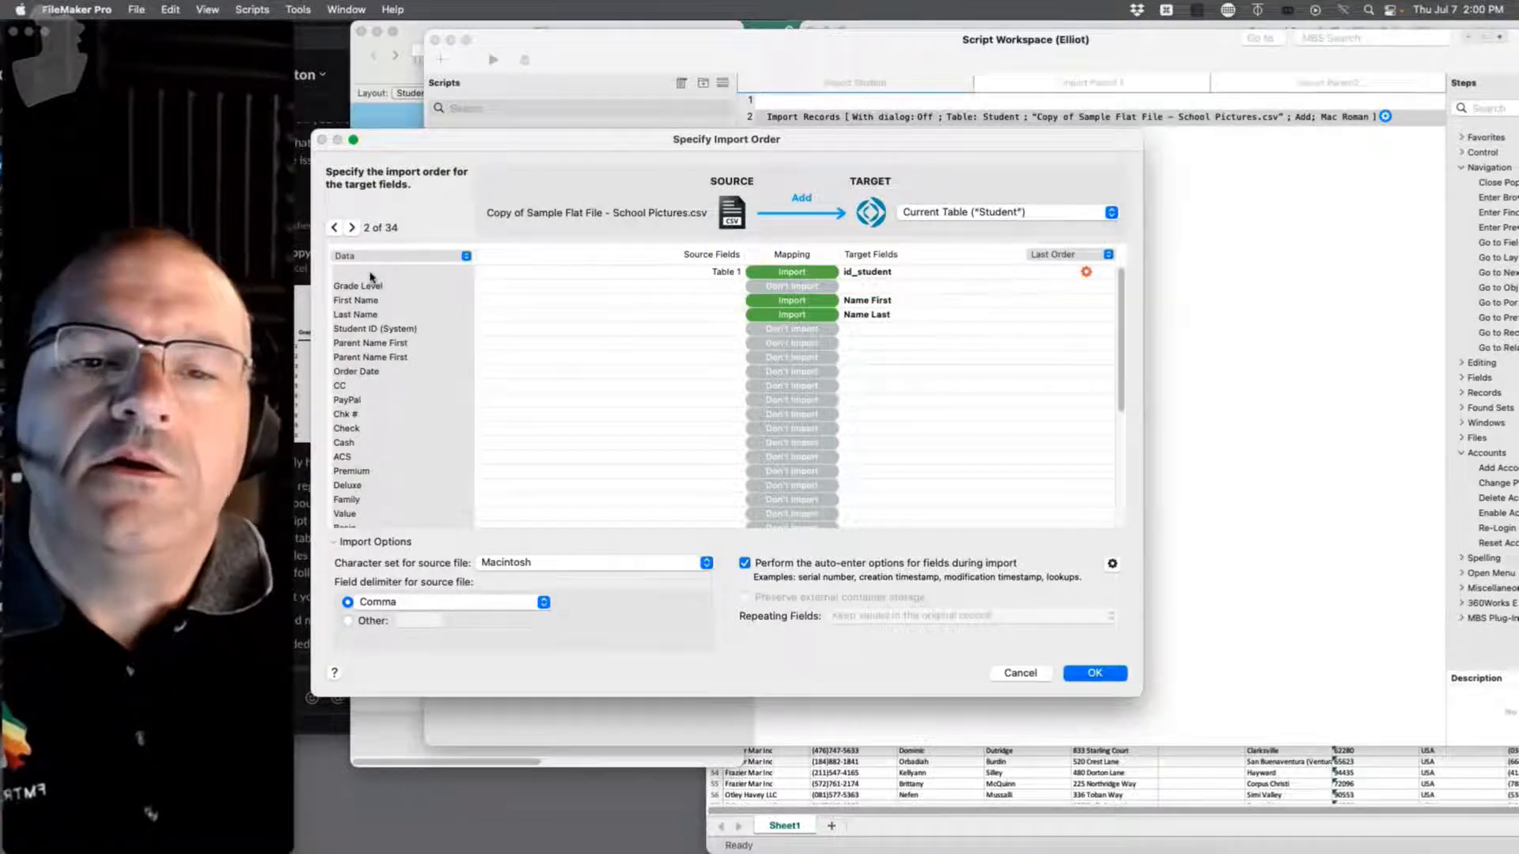
left_click_drag(533, 147, 558, 411)
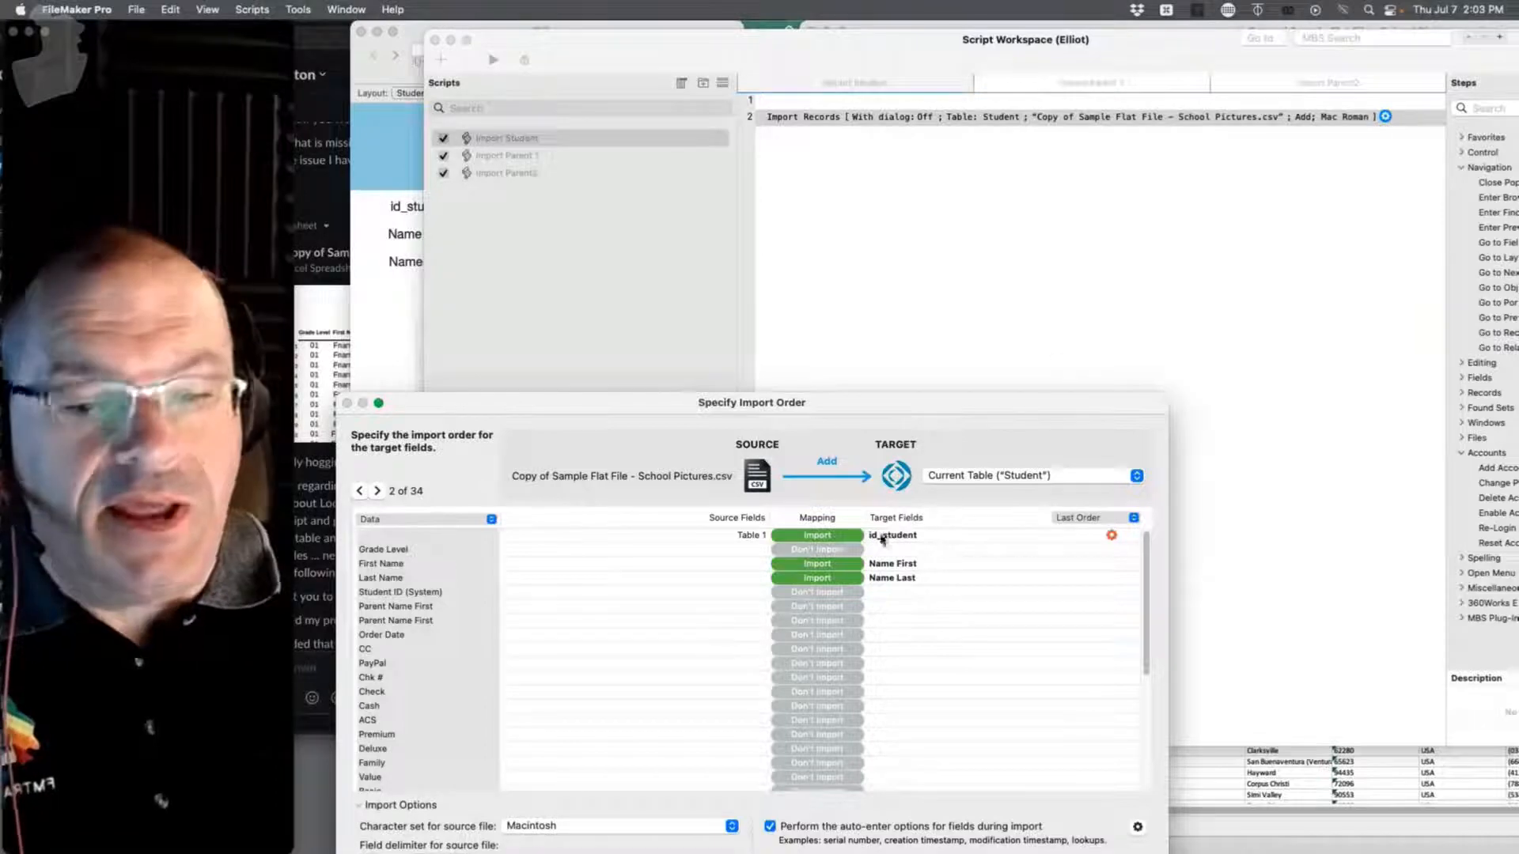
Step: Move the Student import mapping dialog back up and cancel it without changes
left_click_drag(799, 405, 949, 117)
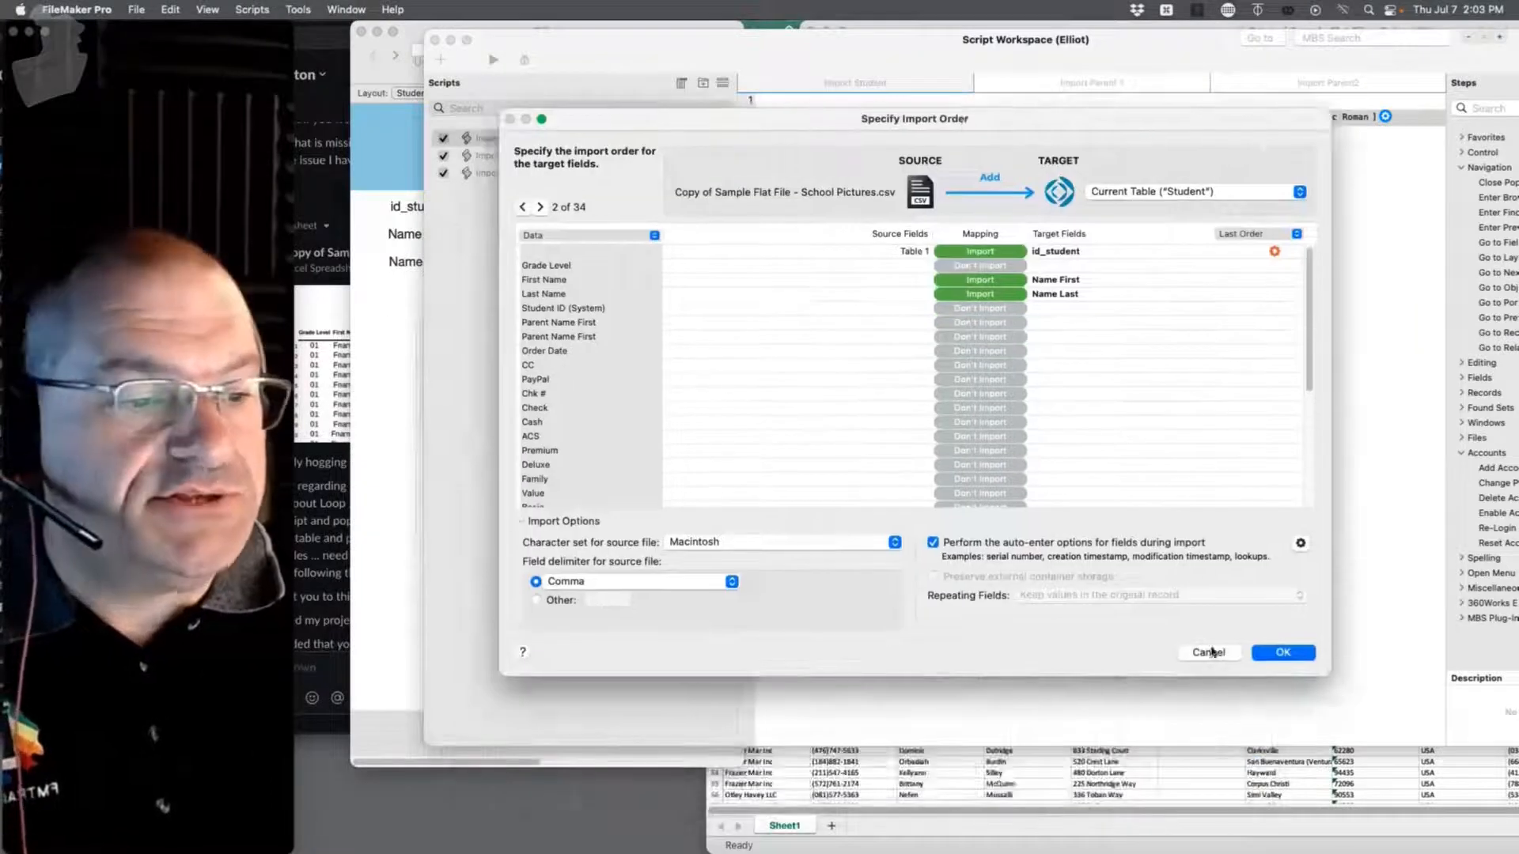
left_click(1211, 654)
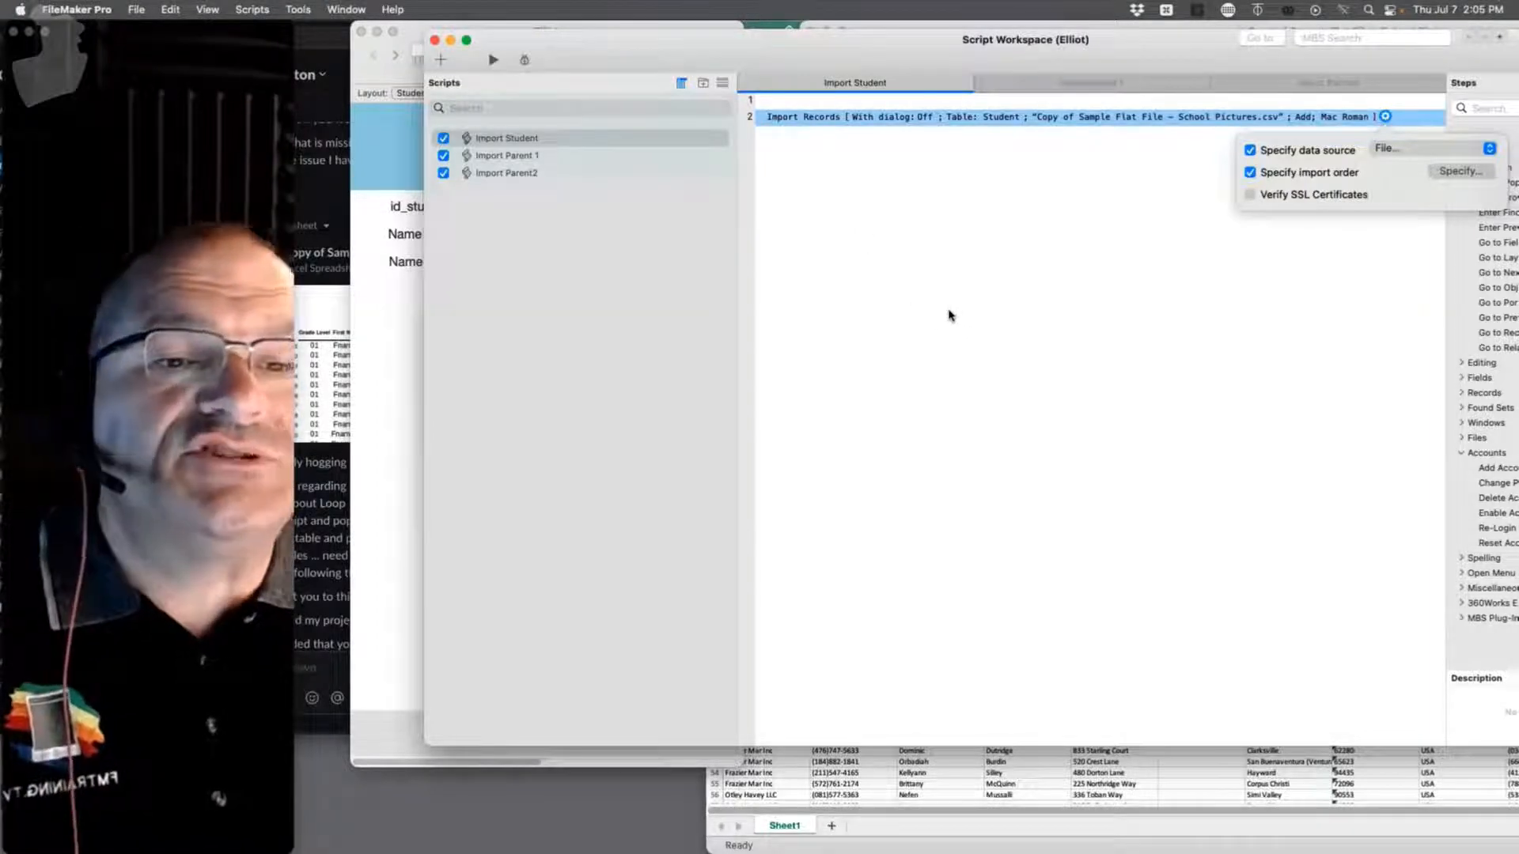
Step: Bring the Elliot student records window to the front
left_click(418, 321)
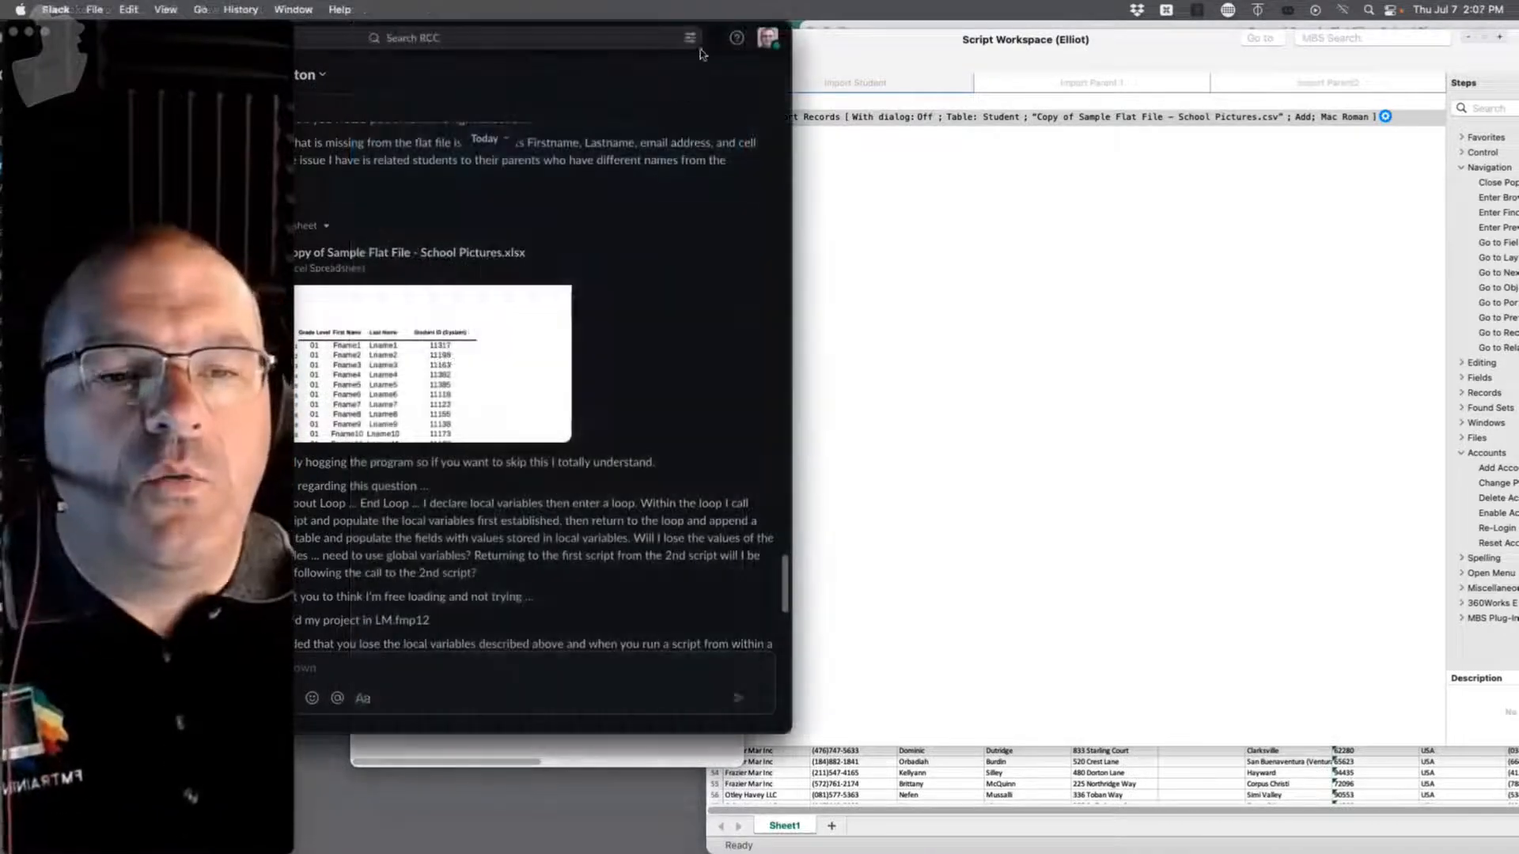
Step: Switch from Slack back to the Elliot FileMaker file showing the current student record
left_click(997, 206)
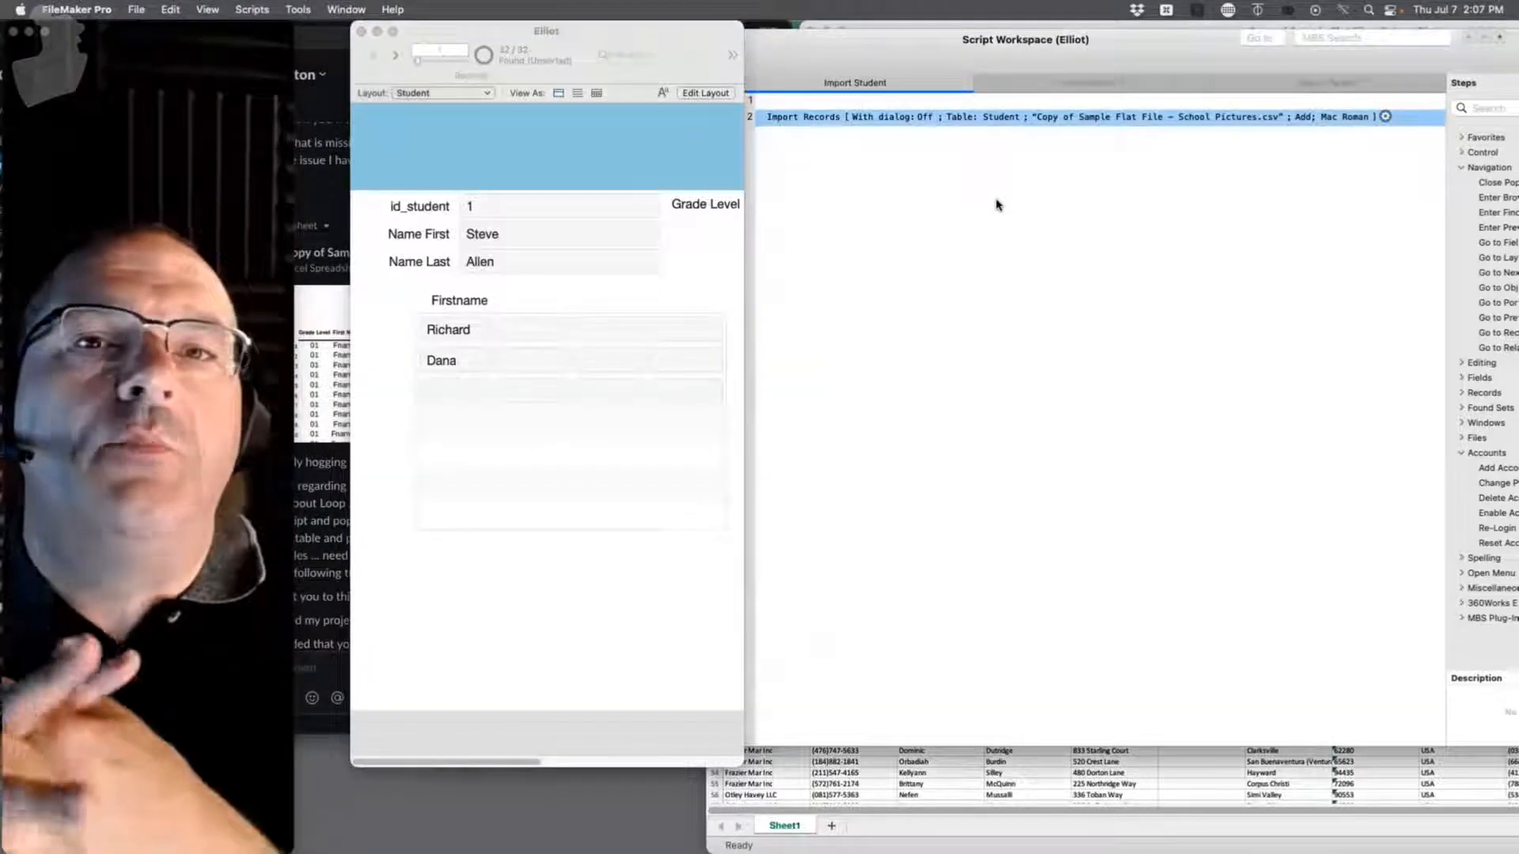